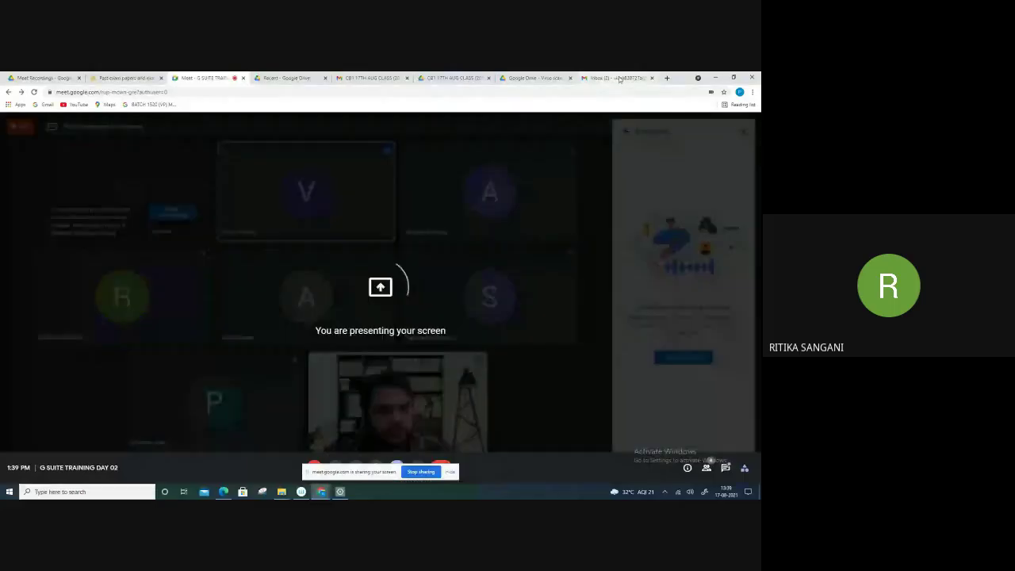
From the Gmail inbox, launch Google Drive via the apps grid to reach My Drive with G SUITE BATCH 2.
left_click(616, 77)
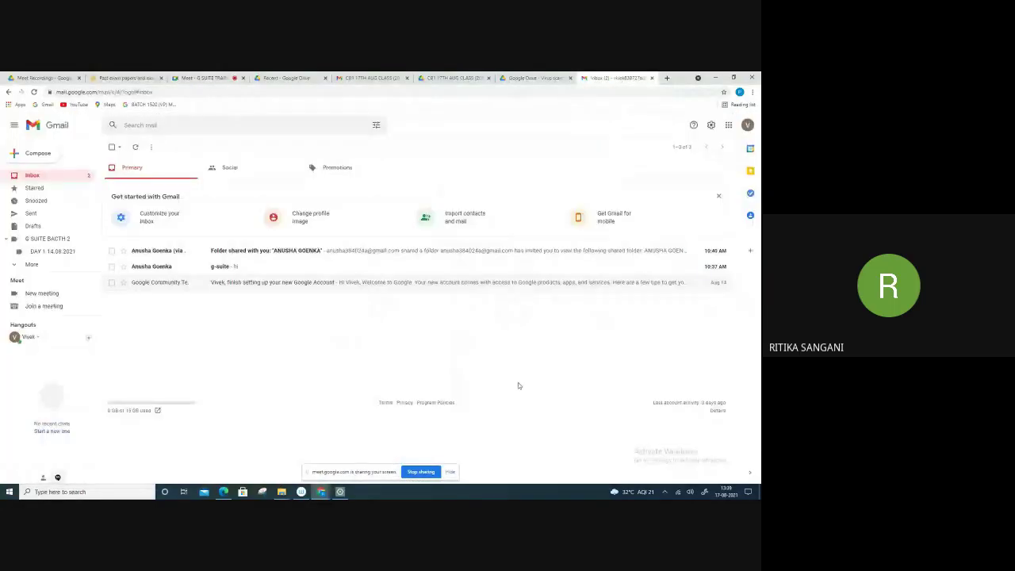
mouse_move(481, 250)
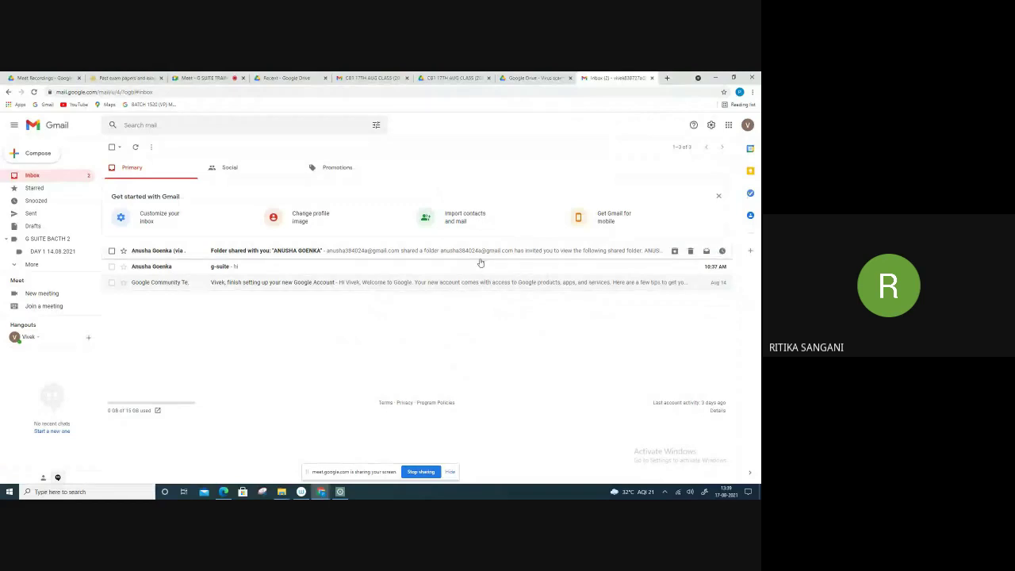
left_click(728, 125)
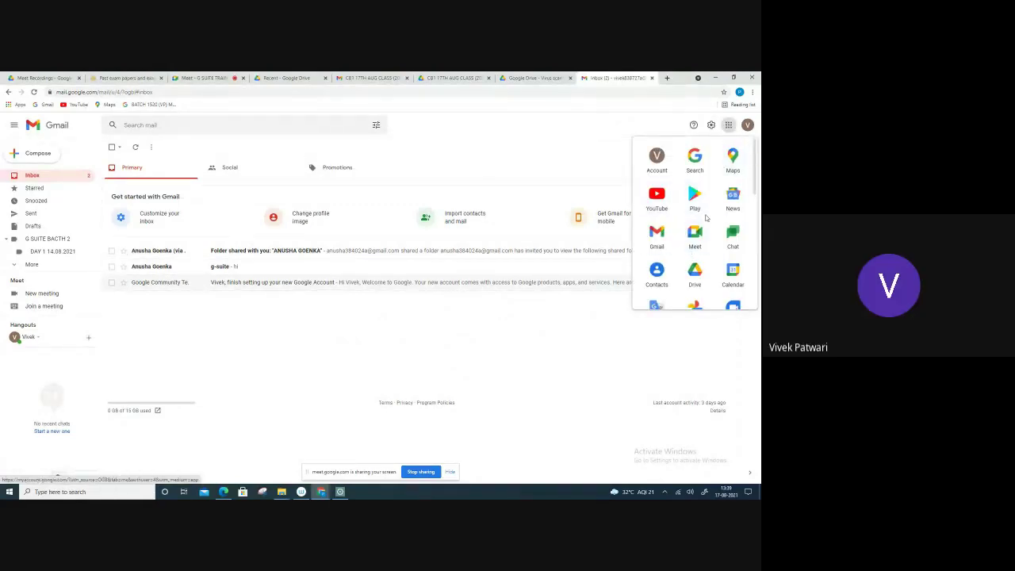
scroll(705, 222, "down", 1)
scroll(708, 237, "down", 2)
scroll(704, 248, "up", 2)
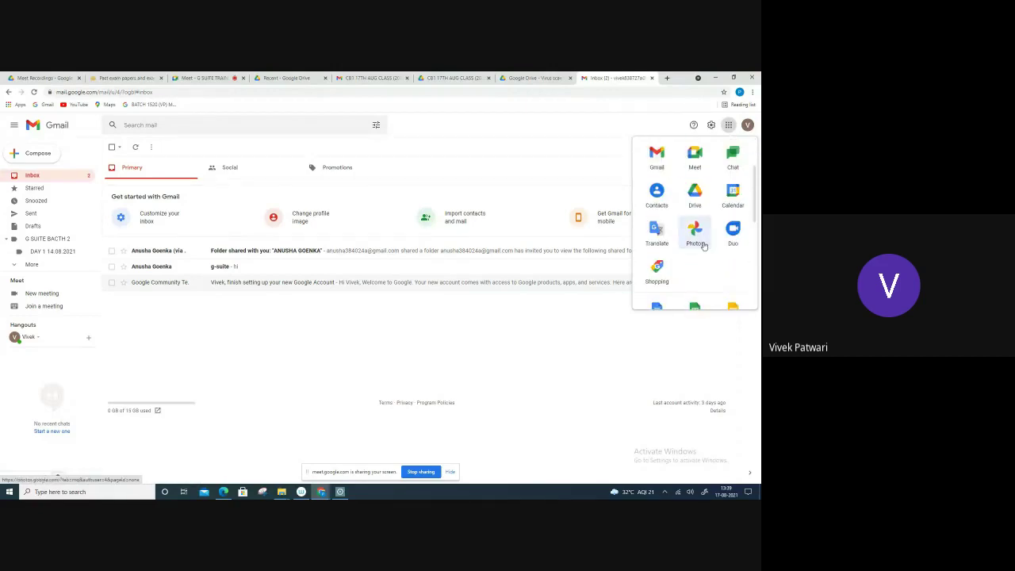
left_click(695, 198)
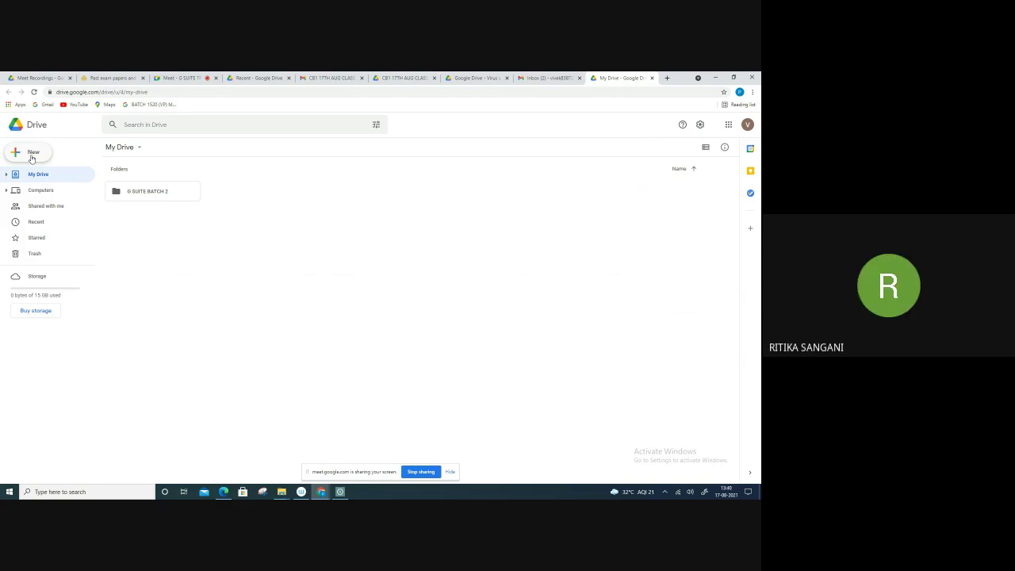
Start a new folder from the New button, clear its default name, then cancel the dialog.
left_click(32, 157)
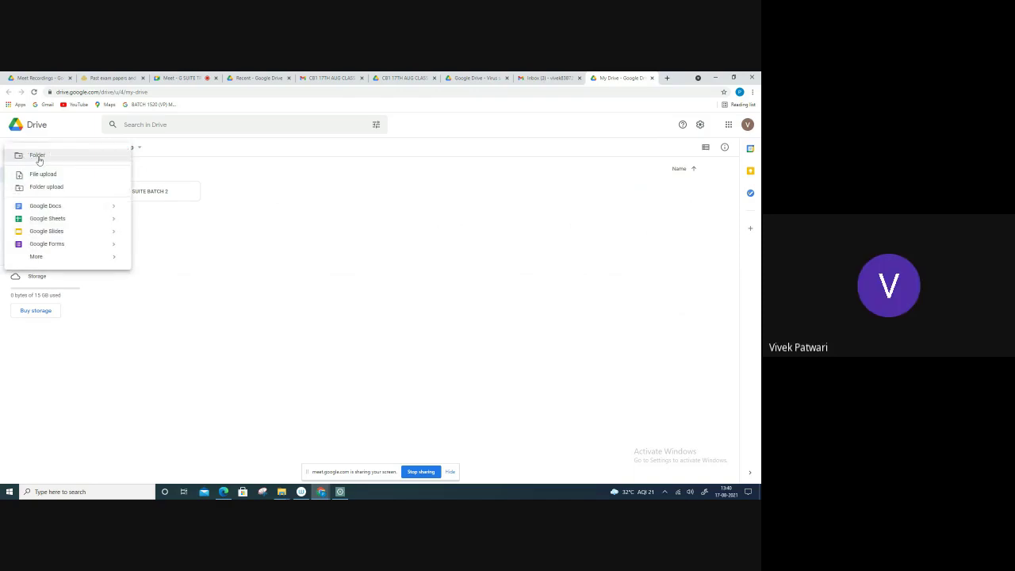
left_click(37, 156)
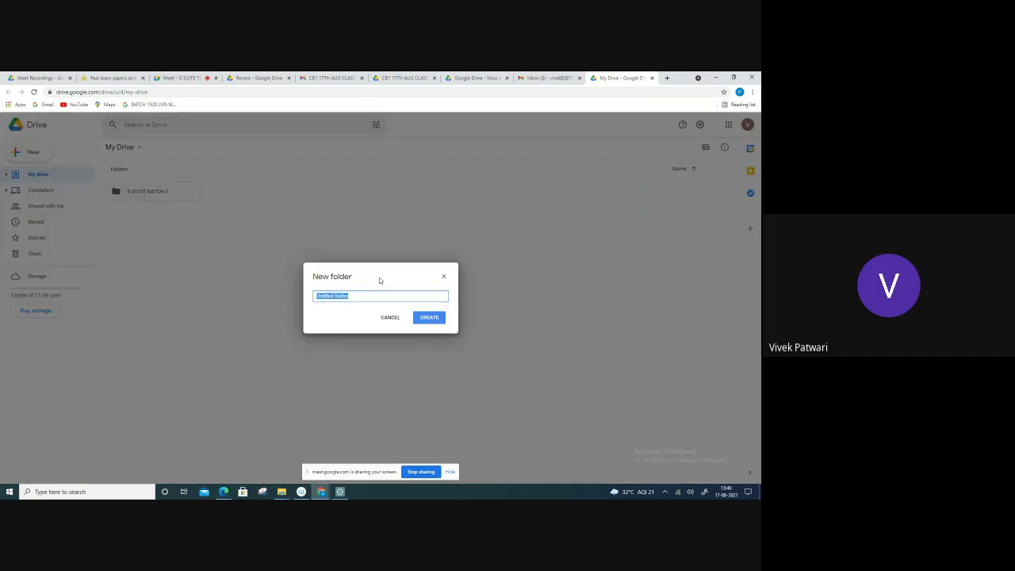
key("End")
key("BackSpace")
key("BackSpace")
key("BackSpace")
key("BackSpace")
key("BackSpace")
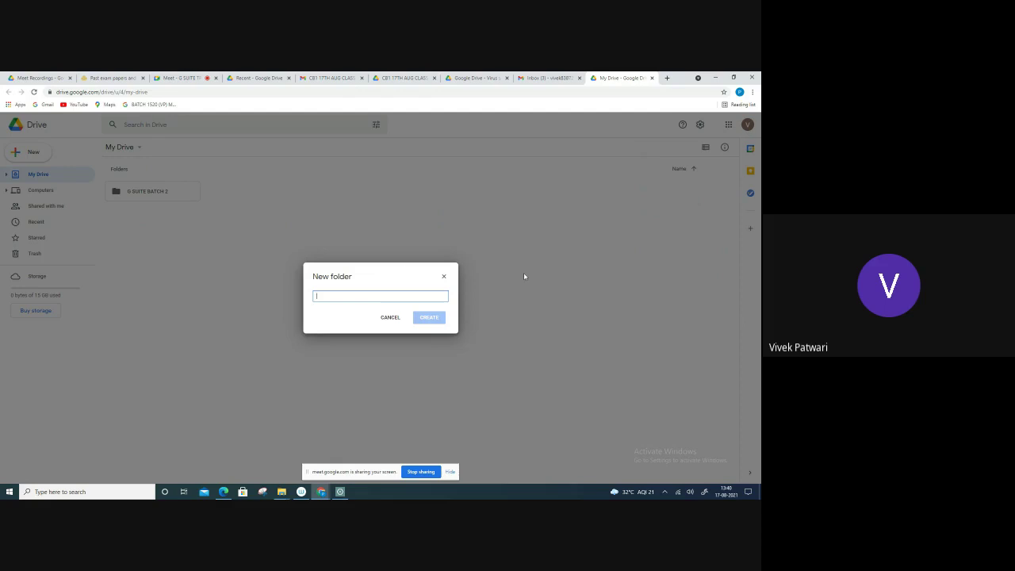
left_click(442, 278)
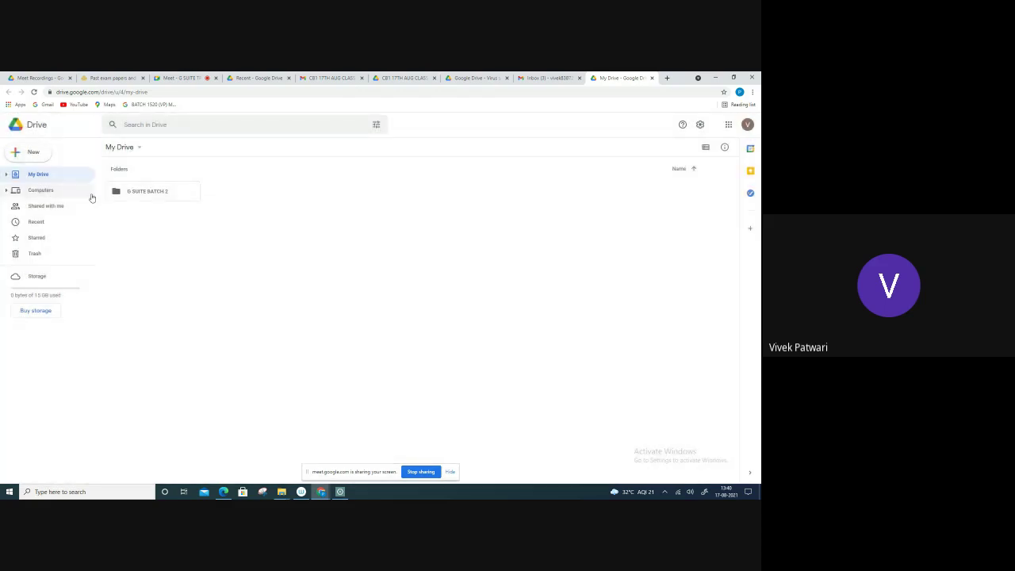
Create a folder named DAY 2 from My Drive's right-click menu.
right_click(314, 223)
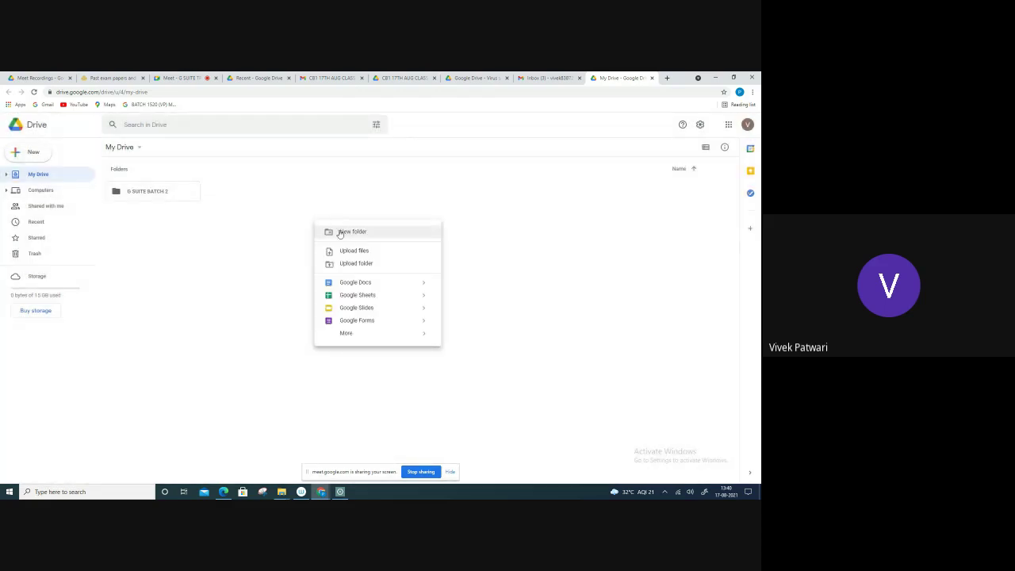
right_click(321, 176)
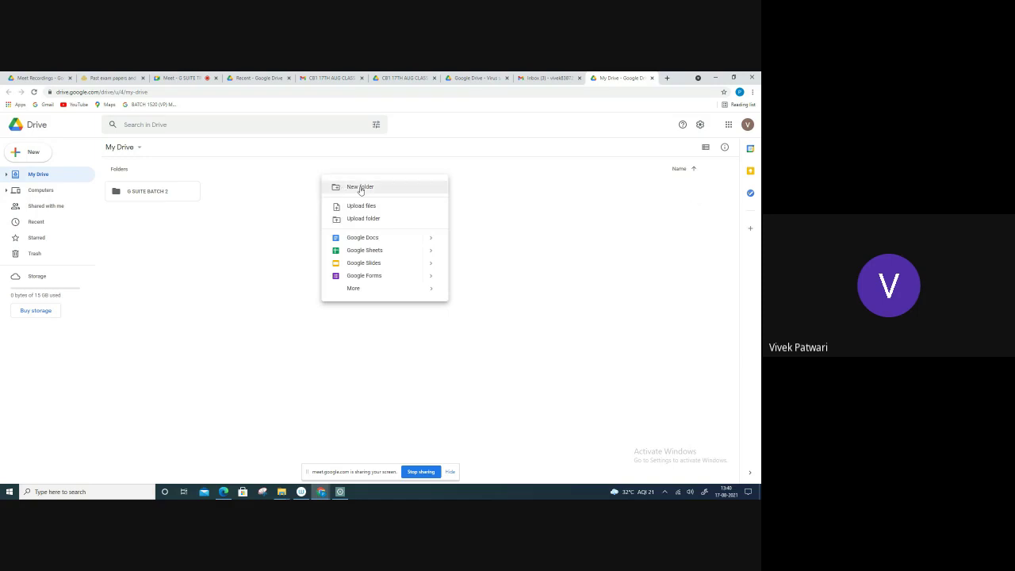
left_click(253, 288)
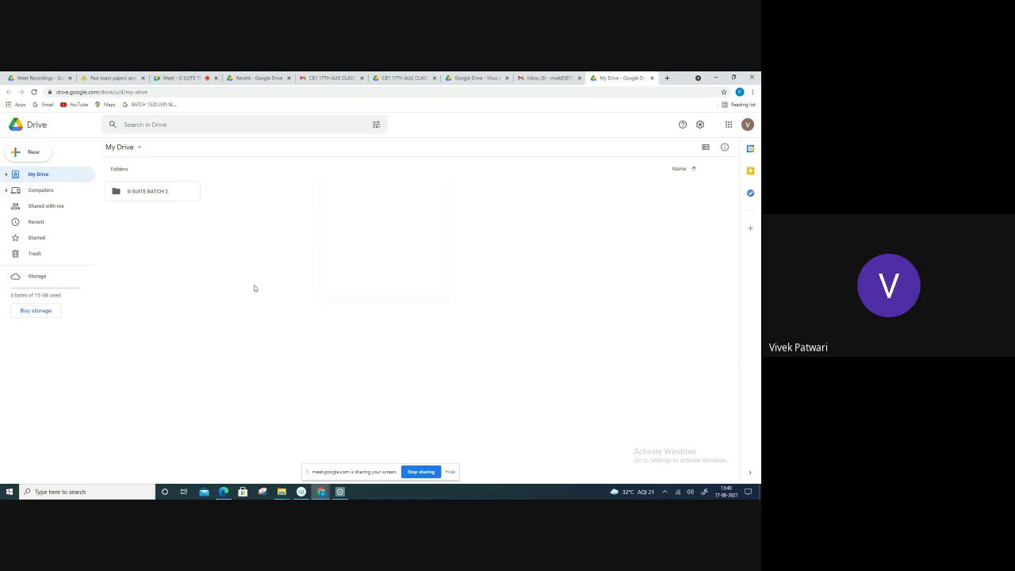
right_click(314, 257)
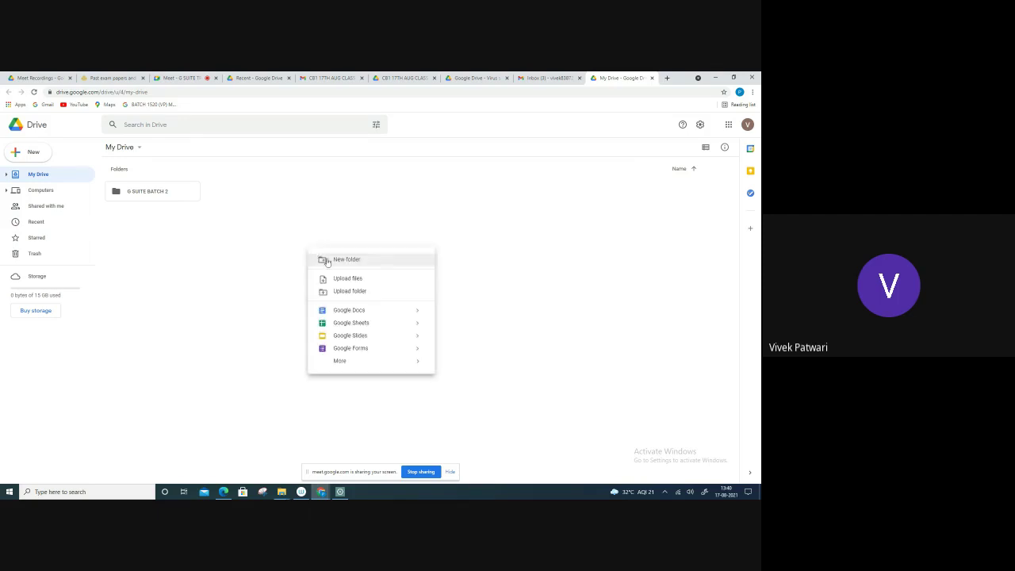
left_click(328, 261)
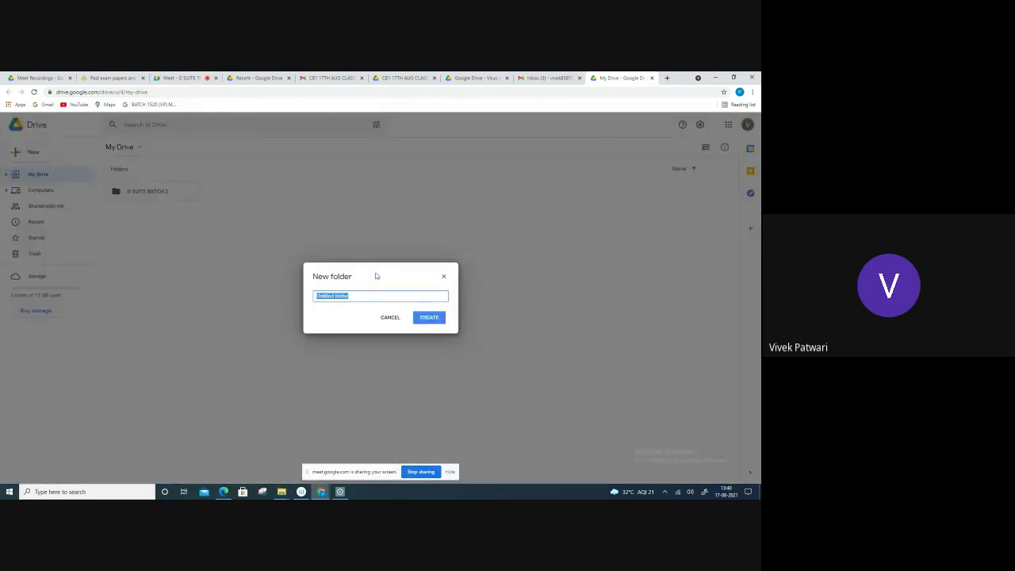
type("DAY 2")
left_click(429, 319)
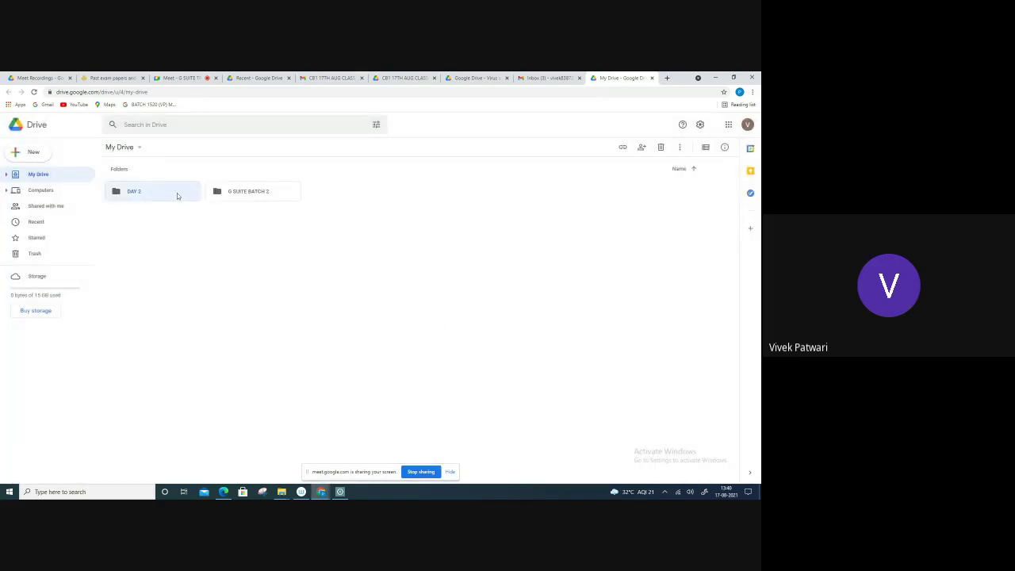
Rename the DAY 2 folder by appending the date to its name.
right_click(178, 193)
left_click(231, 300)
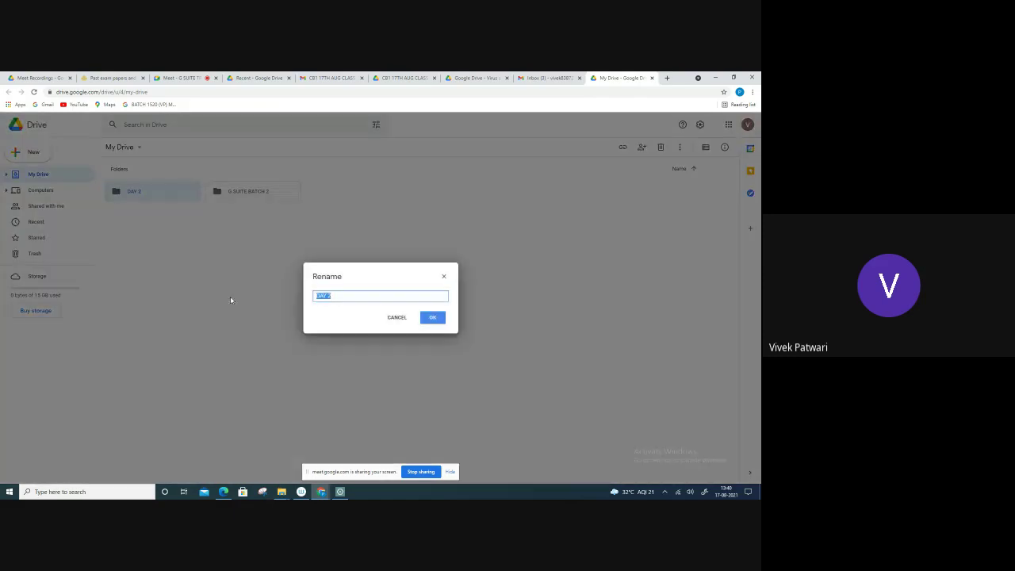
key("End")
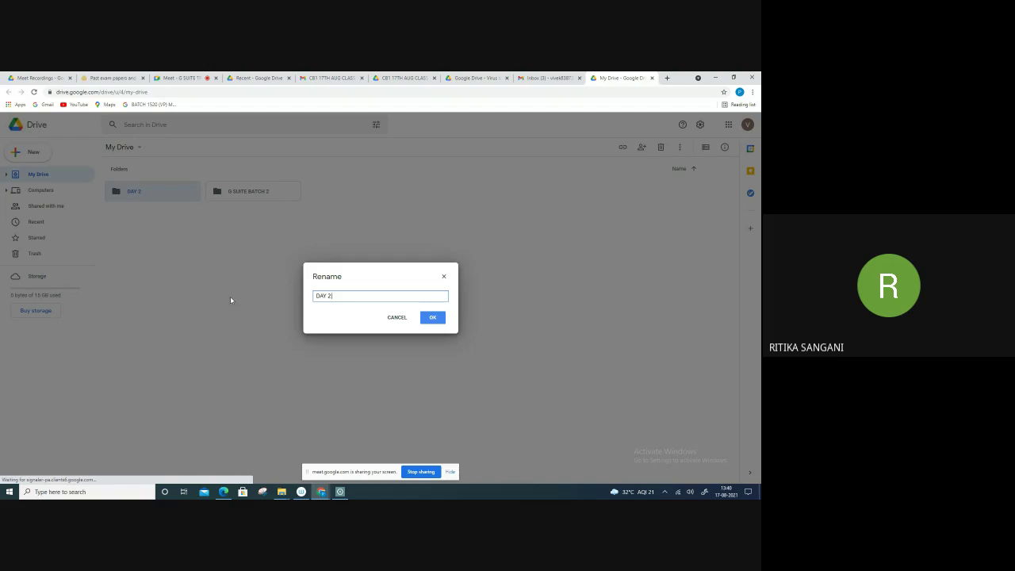
type(" 17 0")
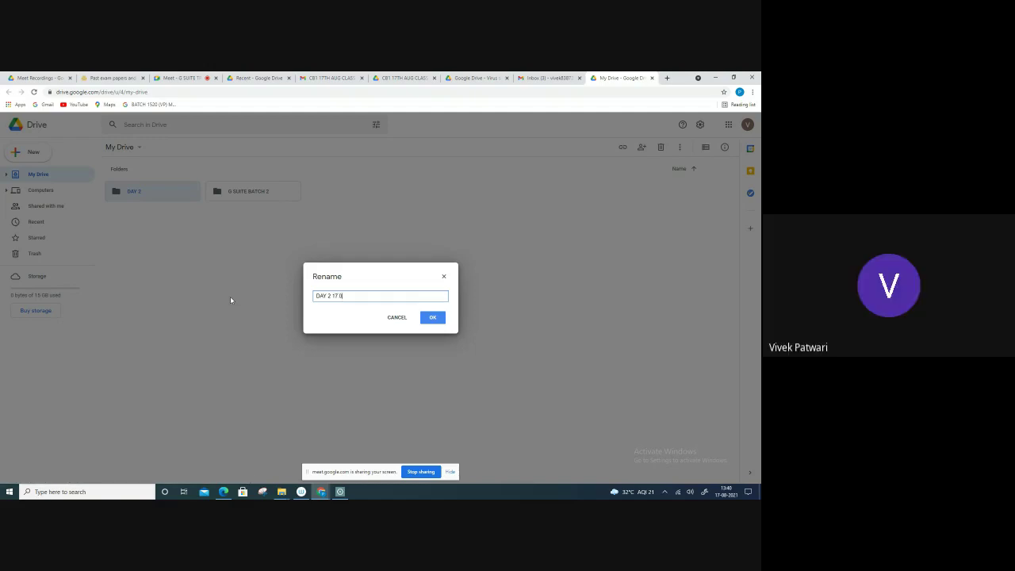
type("8.")
key("Return")
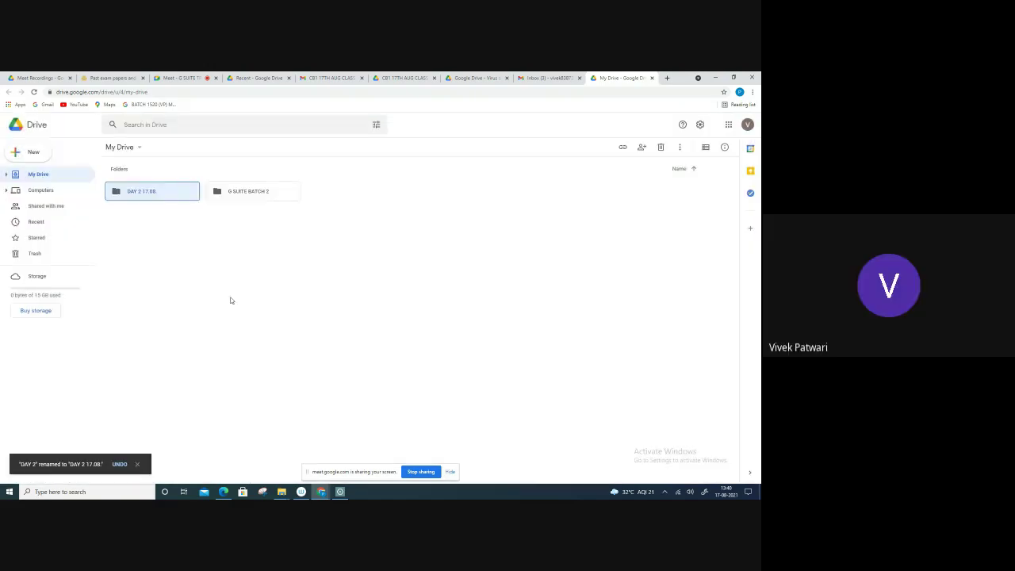
Correct the folder name to DAY 2 17.08.2021 and bring up its options menu.
right_click(161, 199)
key("Down")
key("Down")
key("Down")
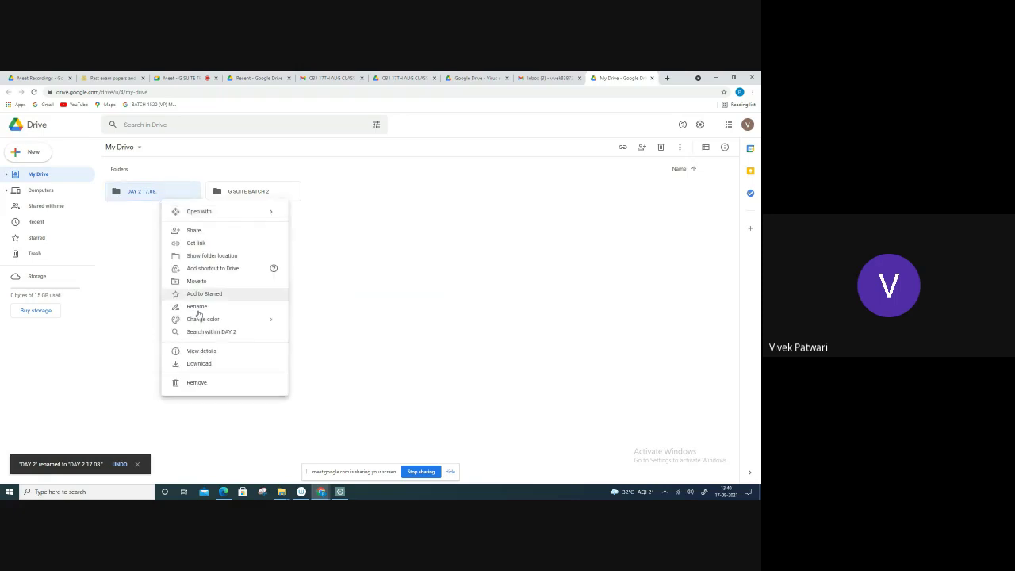
key("Down")
key("Return")
left_click(355, 298)
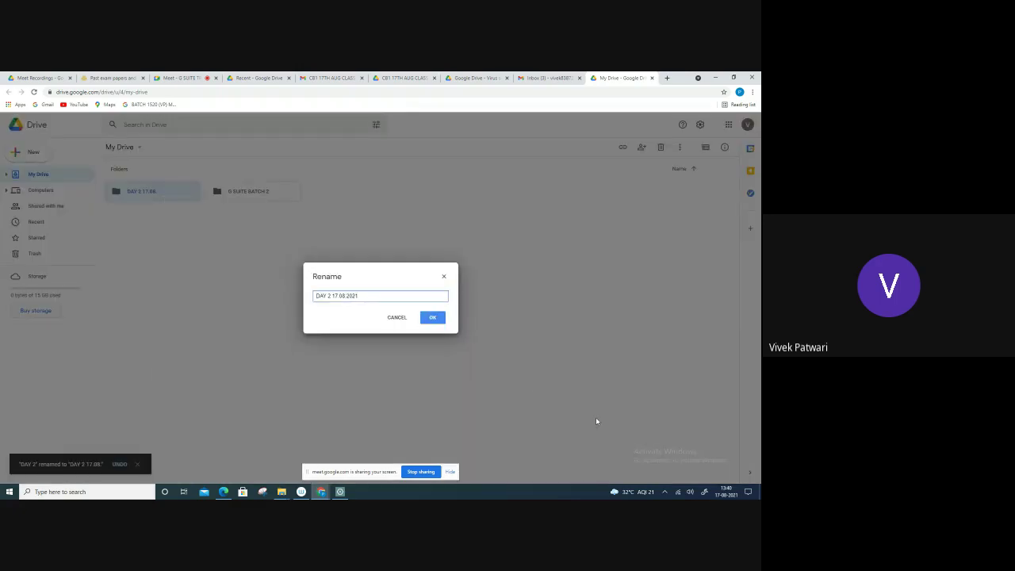
left_click(436, 319)
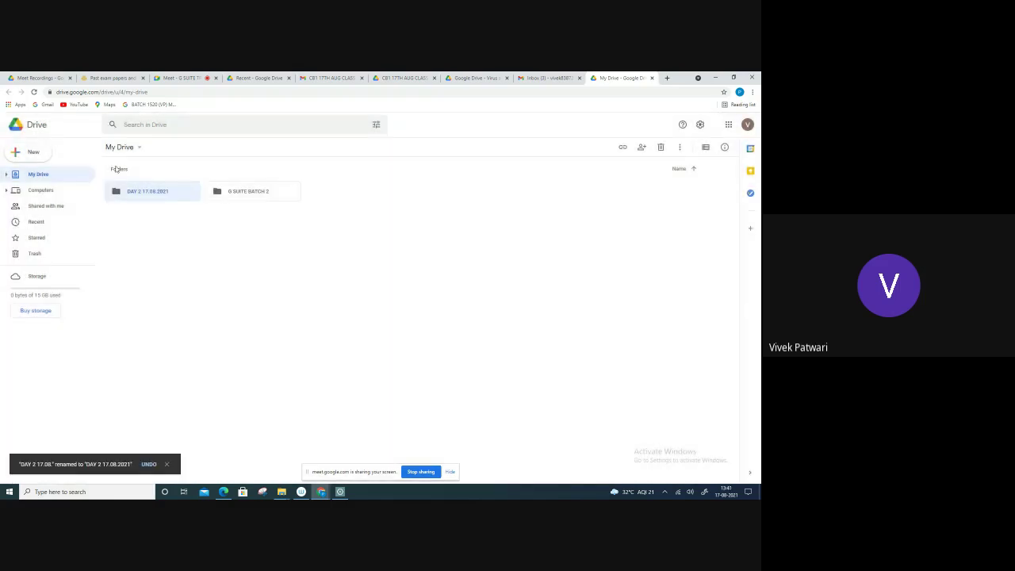
right_click(165, 195)
Open the folder's sharing dialog, then close Meet's activities panel and open the in-call chat.
left_click(190, 224)
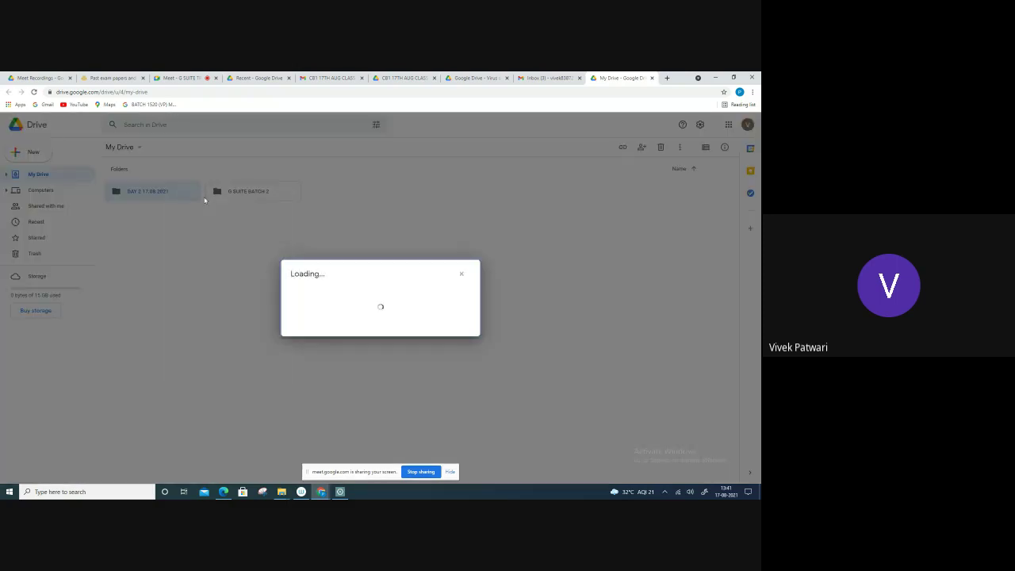
left_click(182, 77)
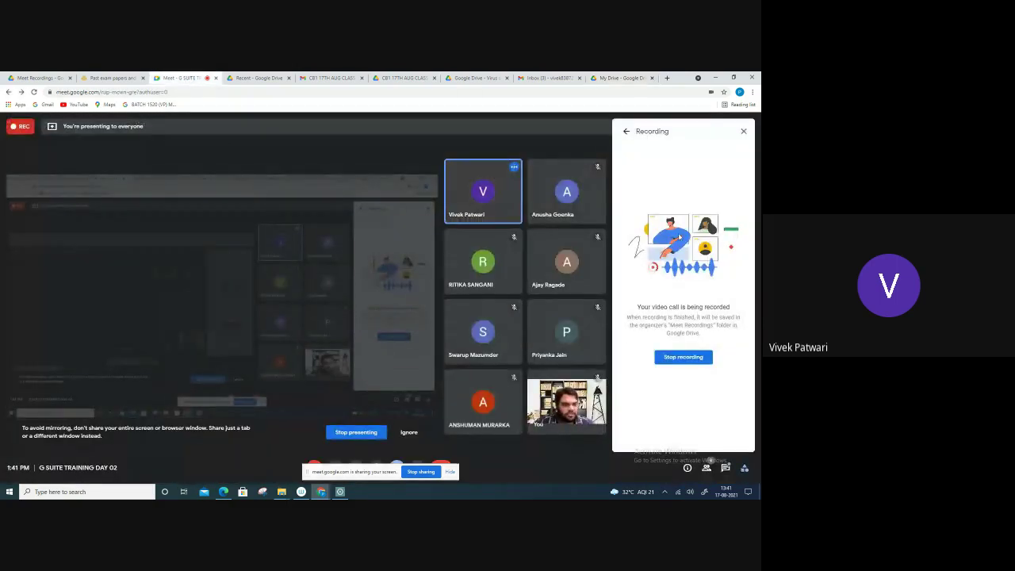
left_click(626, 130)
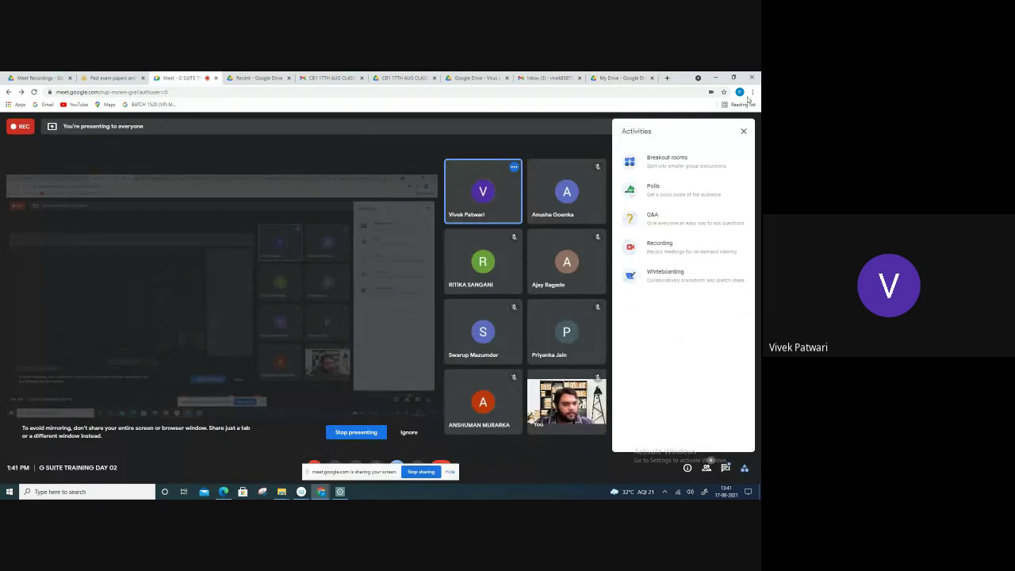
left_click(743, 130)
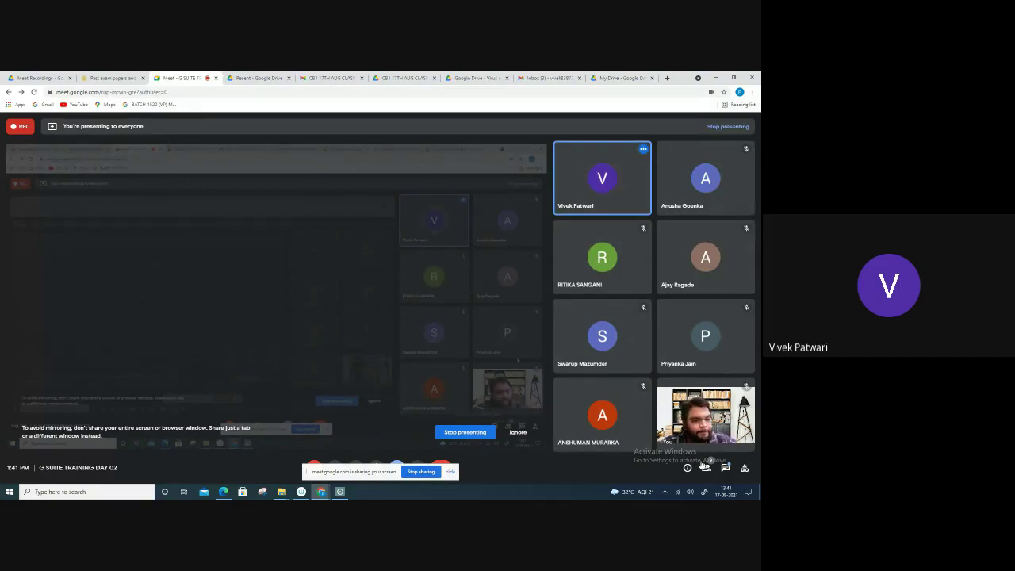
left_click(725, 468)
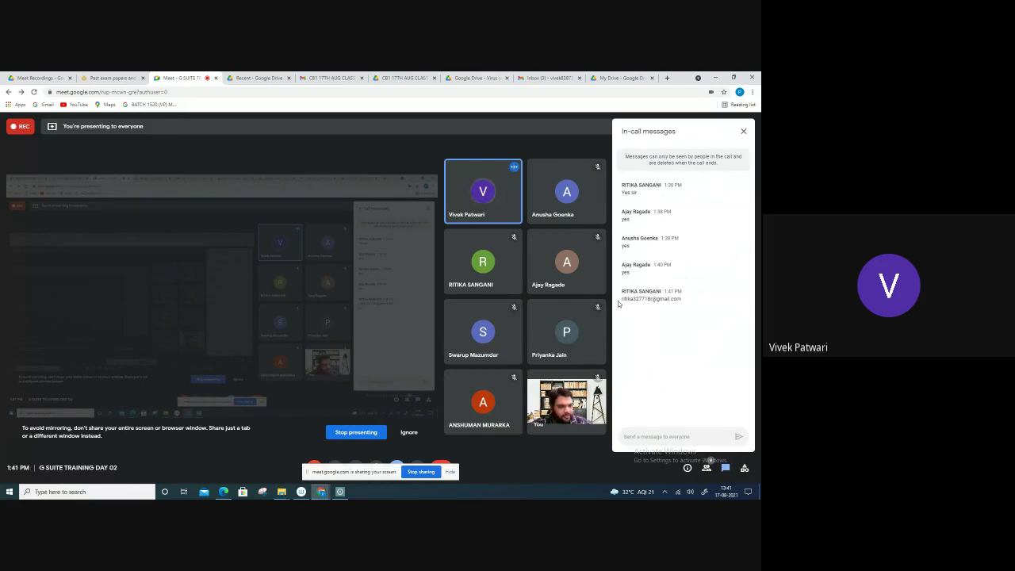
Copy a participant's e-mail address from the Meet chat and return to Drive's sharing dialog.
mouse_move(620, 301)
left_mouse_down()
mouse_move(682, 300)
mouse_move(622, 300)
left_mouse_up()
left_click(683, 300)
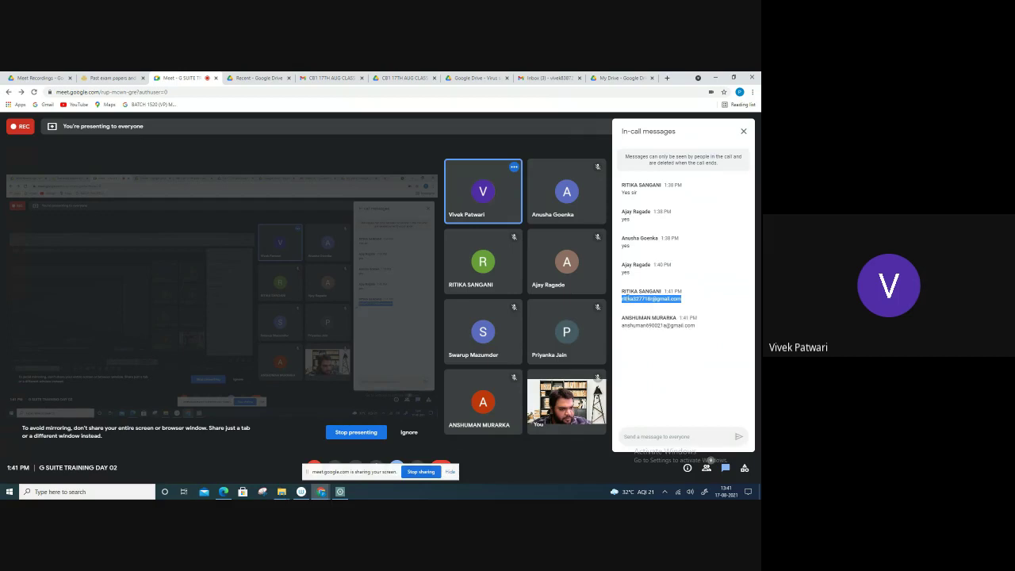
right_click(626, 299)
left_click(650, 306)
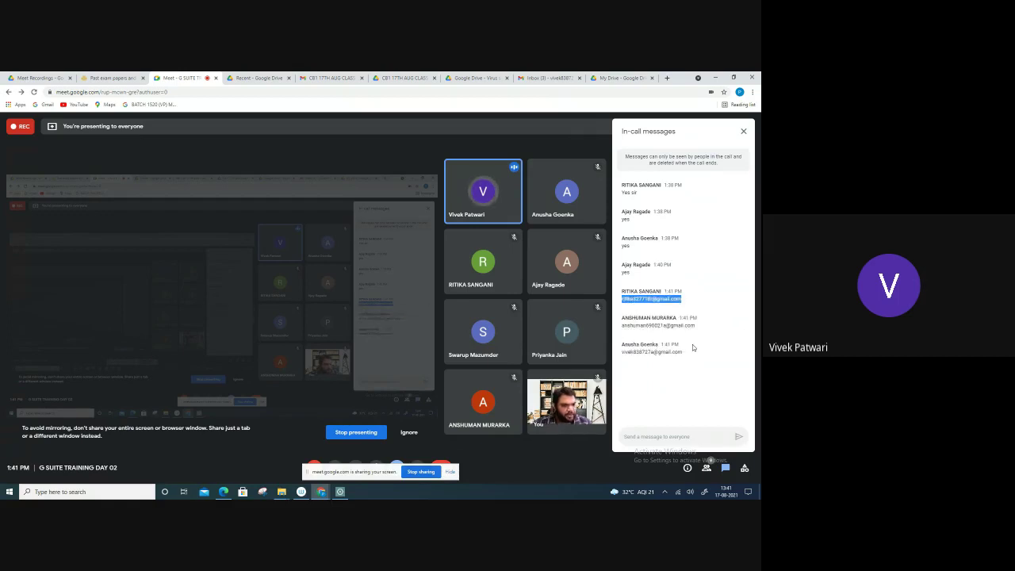
left_click(623, 78)
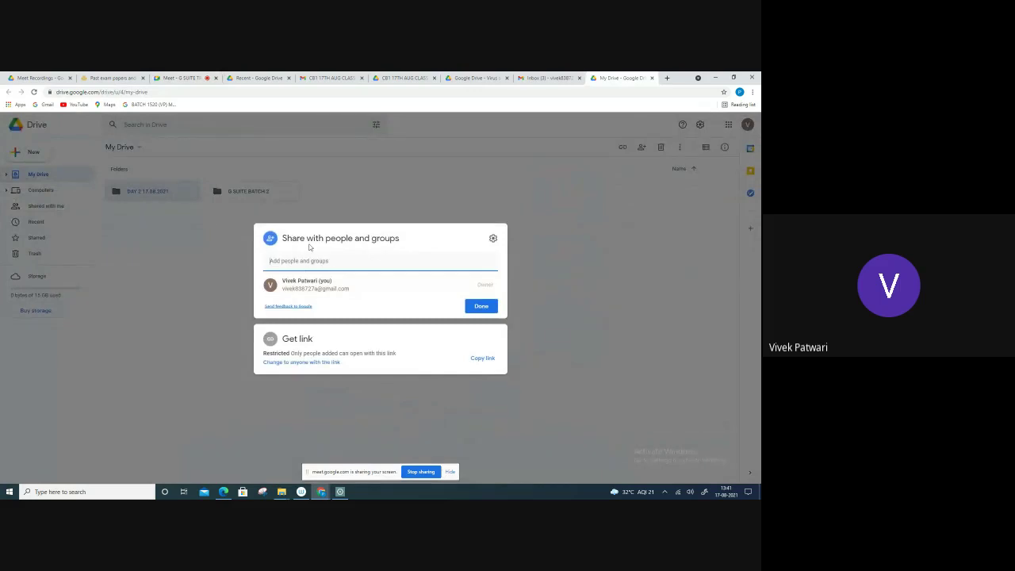
Share DAY 2 17.08.2021 with the pasted participant e-mail address and send the invitation.
key("ctrl+v")
left_click(370, 287)
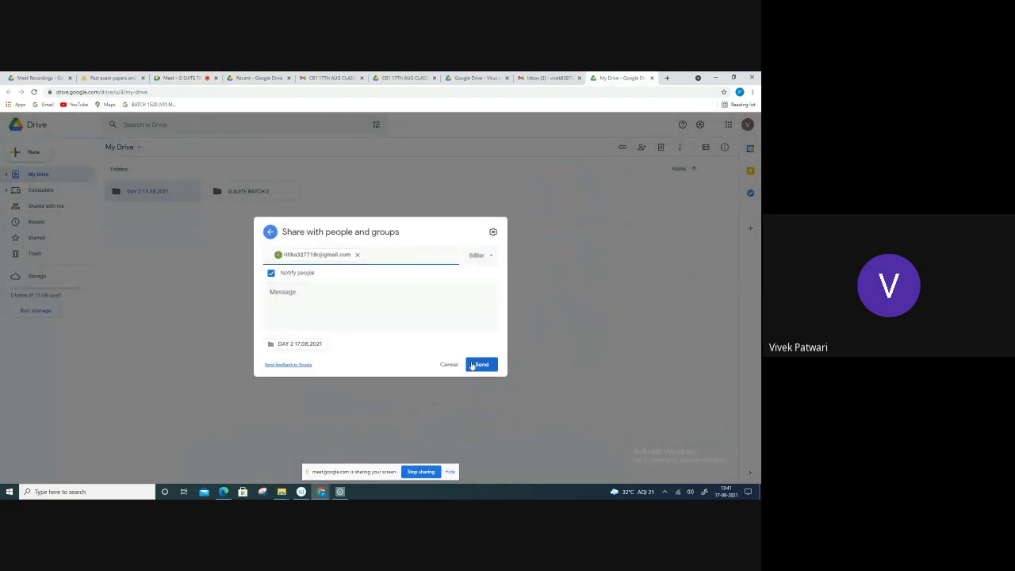
left_click(473, 366)
Copy another participant's e-mail address from the Meet chat and return to My Drive.
left_click(211, 77)
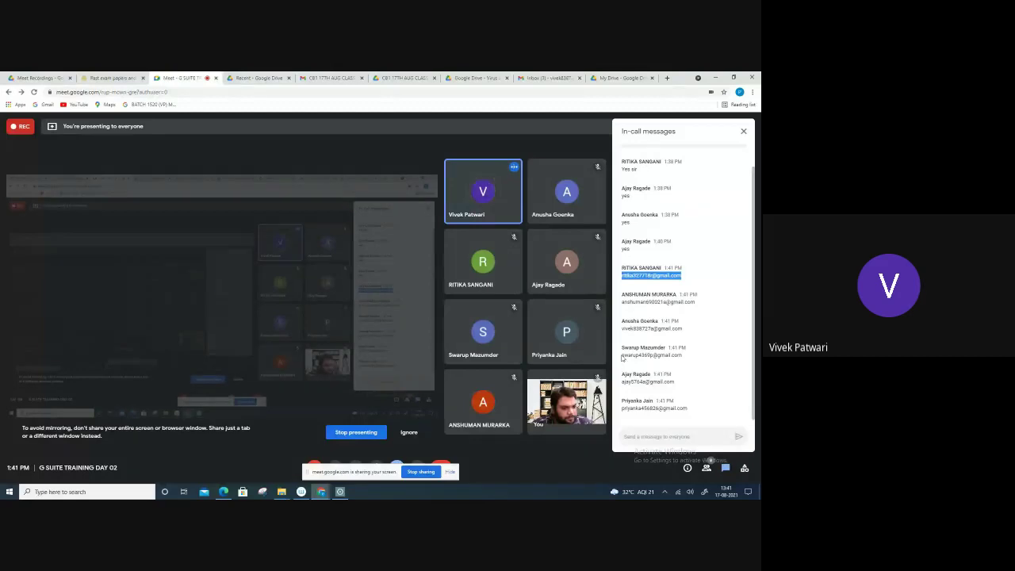
left_click_drag(622, 356, 682, 356)
right_click(679, 357)
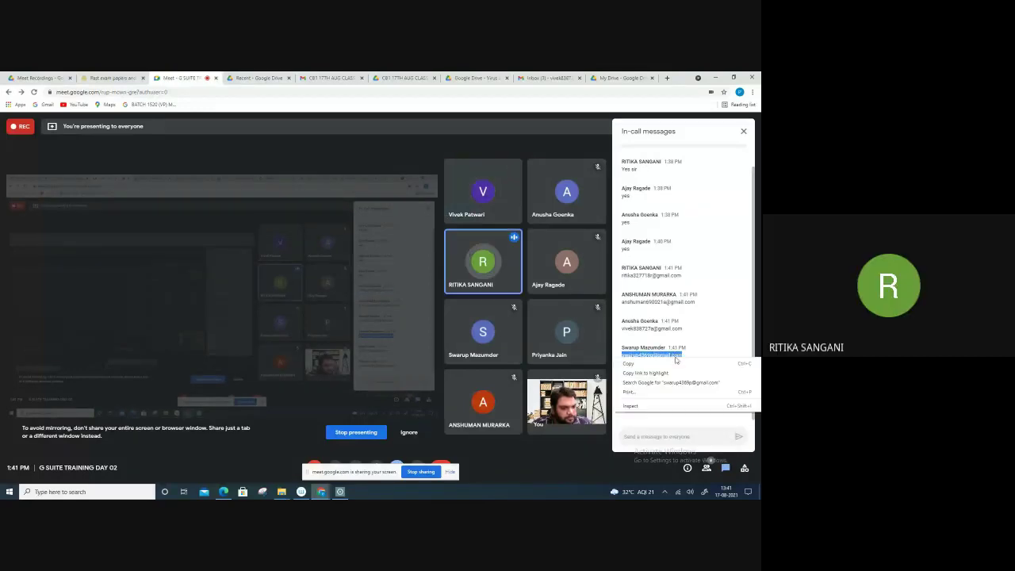
left_click(671, 365)
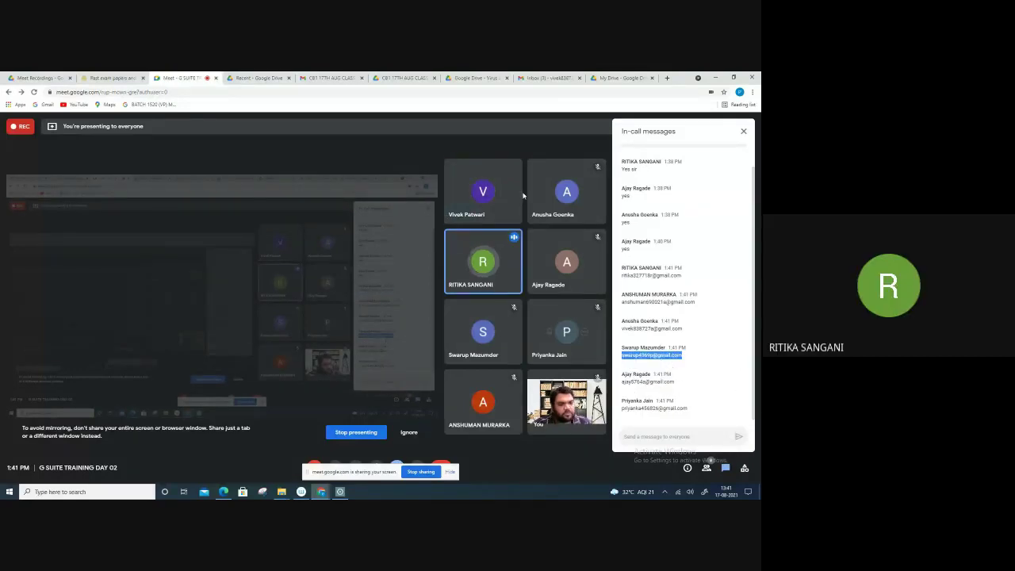
left_click(619, 77)
key("Escape")
Share DAY 2 17.08.2021 with that pasted address, then stop presenting in Meet.
right_click(151, 199)
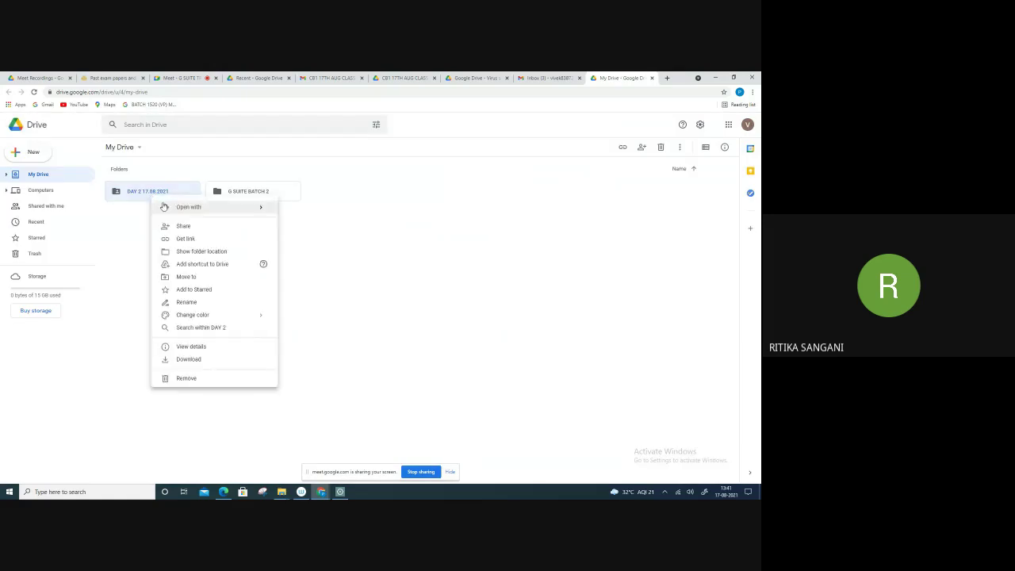
left_click(181, 226)
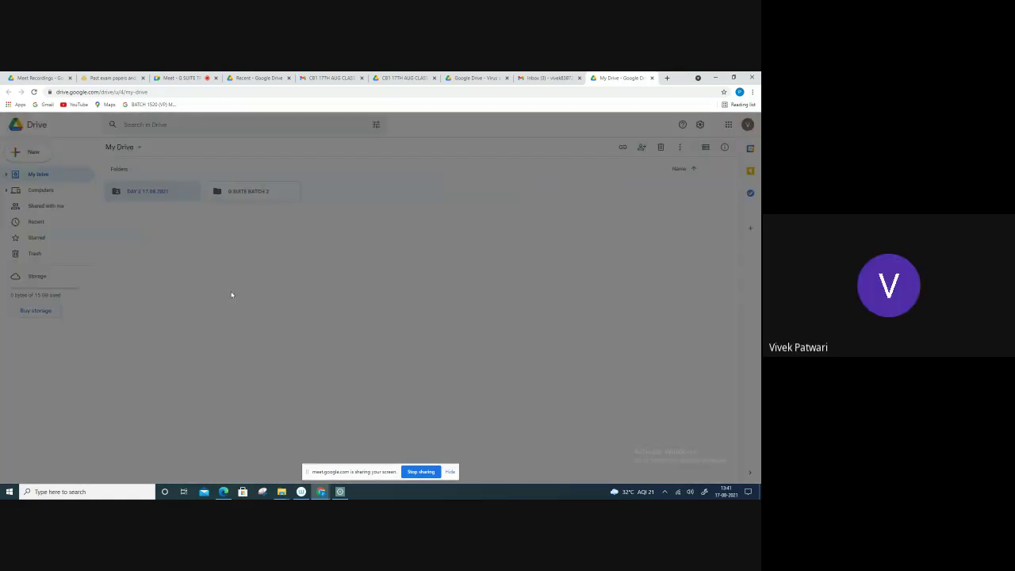
key("ctrl+v")
left_click(387, 276)
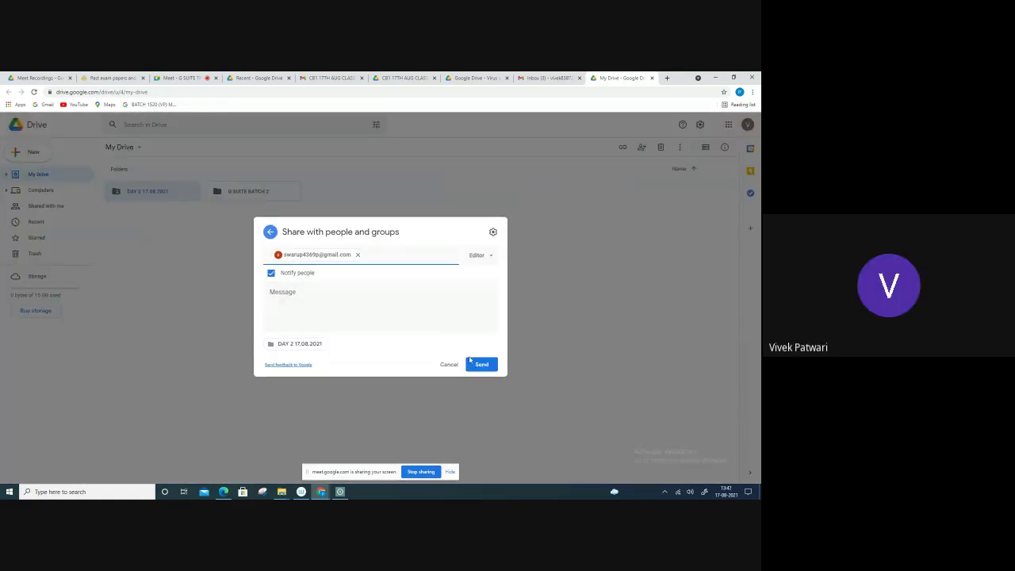
left_click(481, 364)
key("ctrl+3")
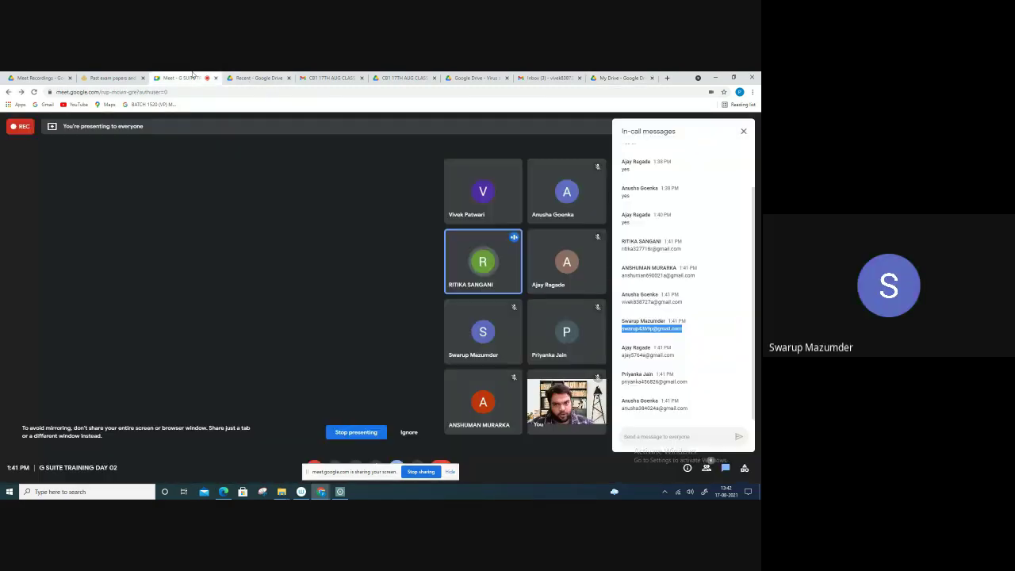
left_click(356, 432)
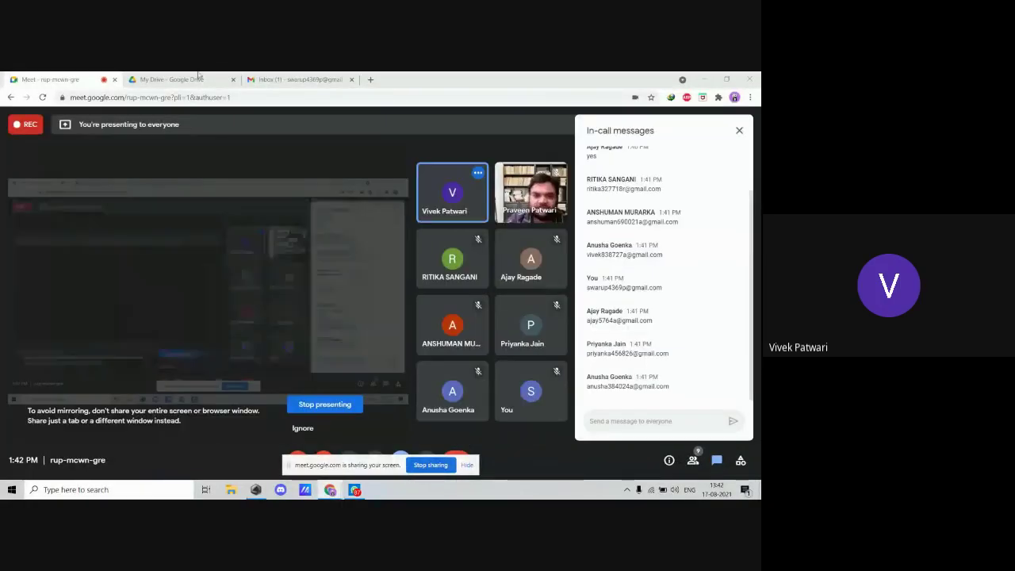
Switch to the second account's My Drive tab, which shows suggested files but no folders.
left_click(198, 77)
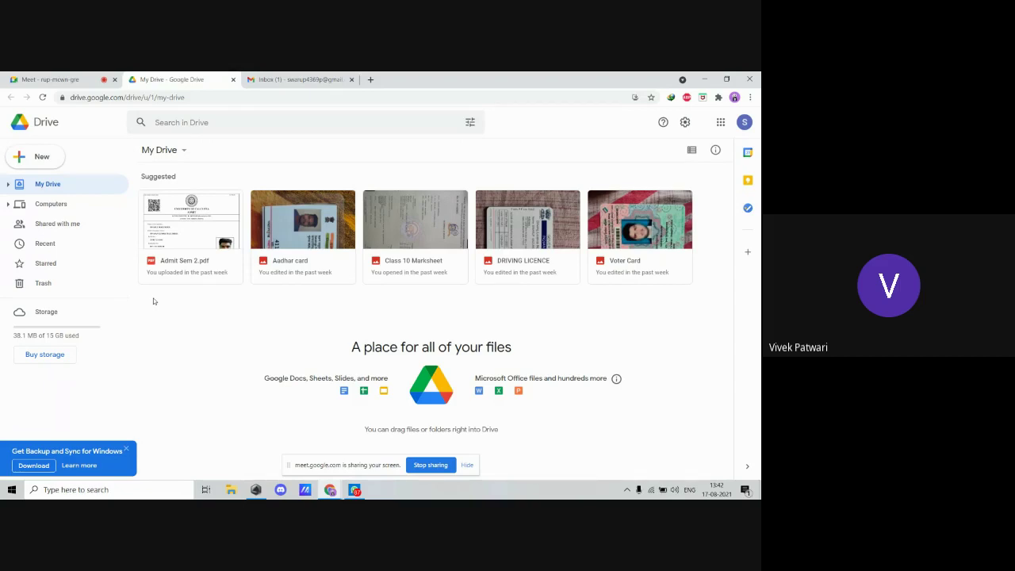
Open Shared with me to find the DAY 2 17.08.2021 folder received today.
left_click(49, 225)
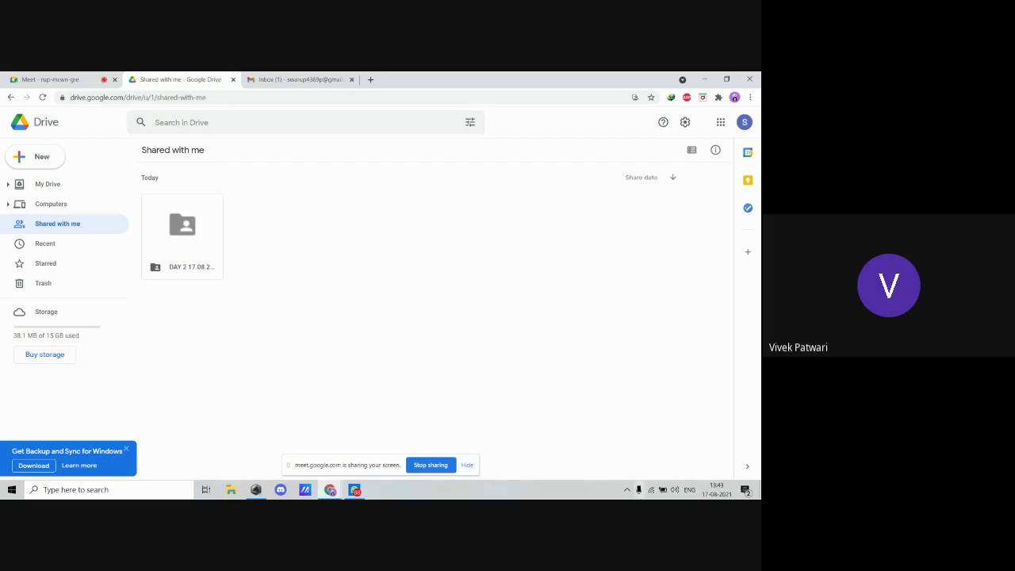
Stop screen sharing, check Shared with me, then open the shared folder from Gmail's invitation email.
left_click(444, 466)
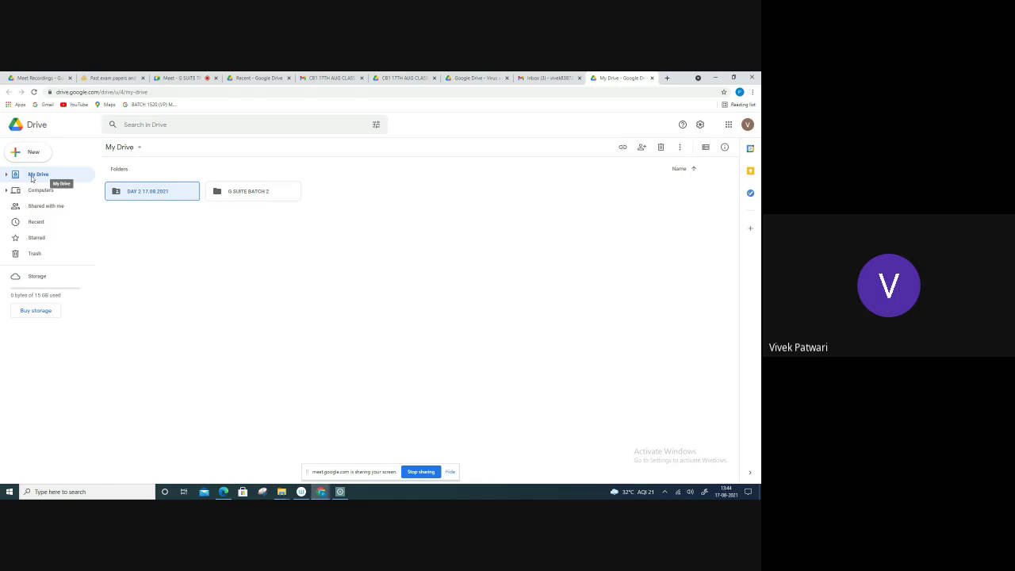
left_click(36, 205)
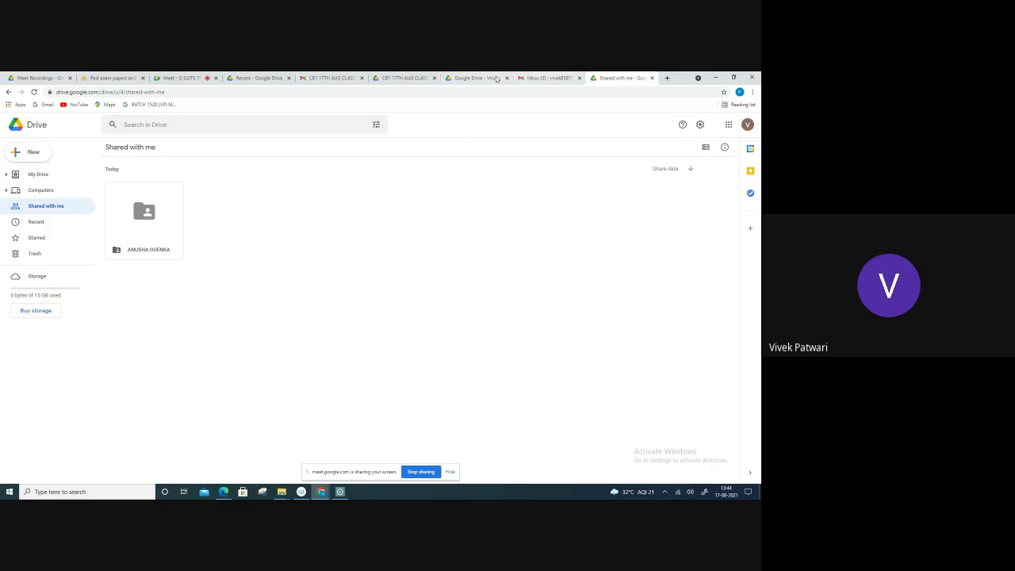
left_click(547, 78)
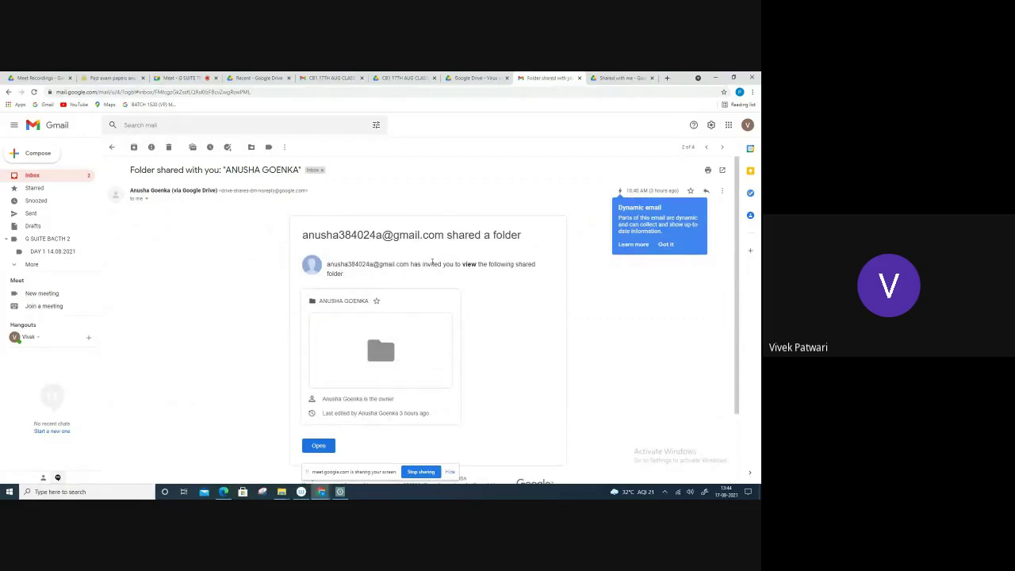
mouse_move(380, 349)
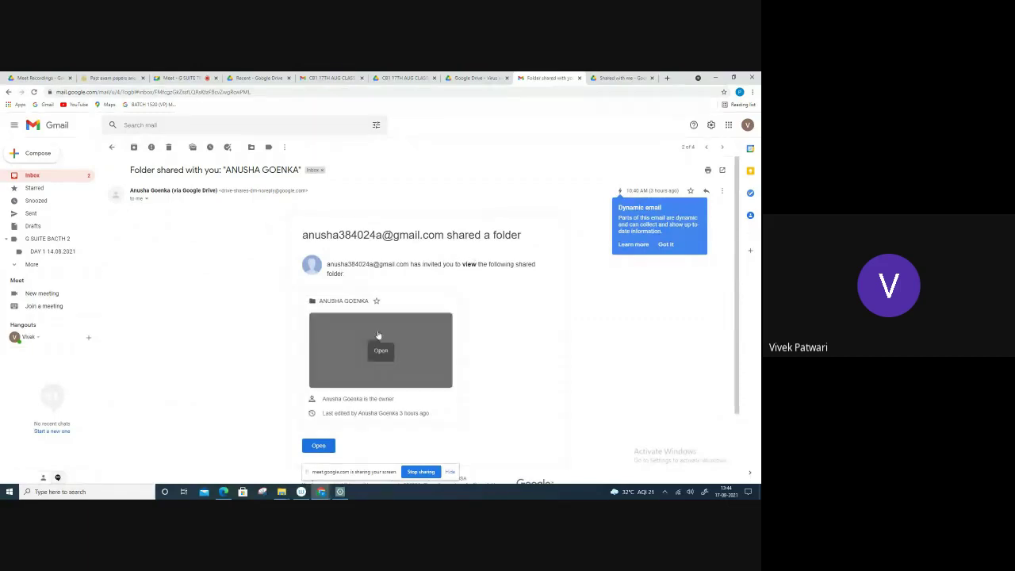
left_click(393, 335)
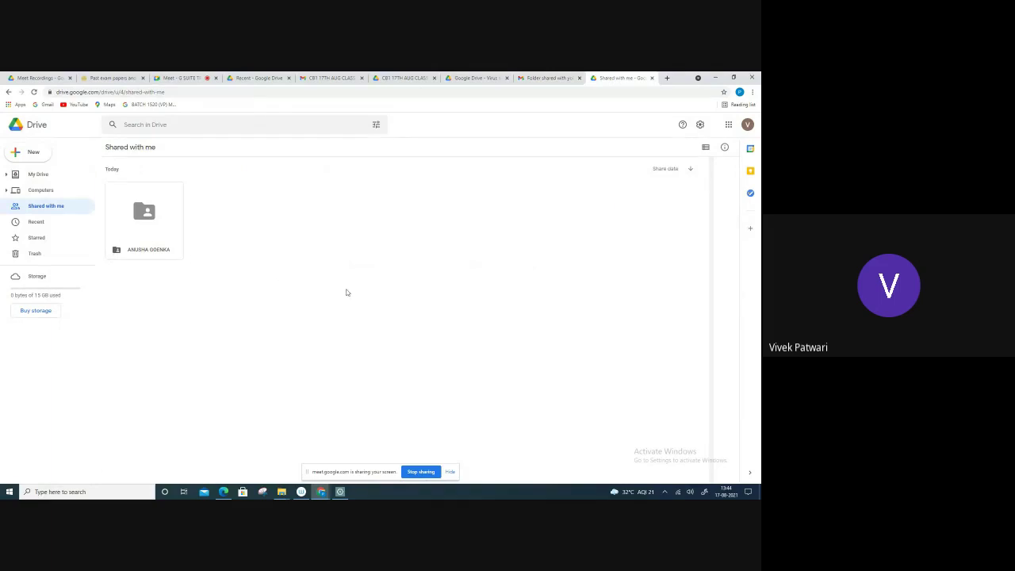
Copy the signed-in account's e-mail address and post it in the Meet chat.
left_click(747, 127)
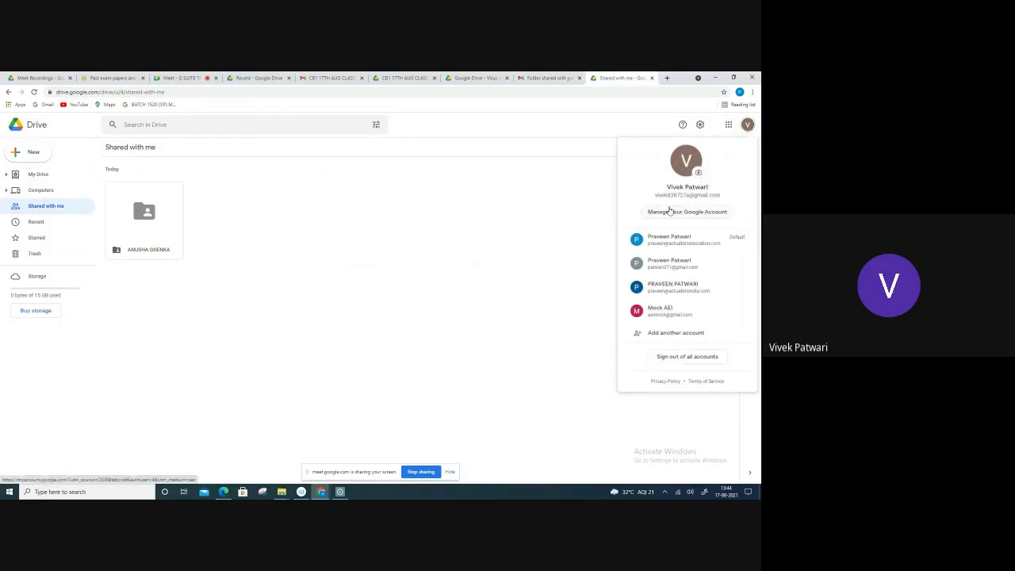
left_click_drag(654, 195, 720, 195)
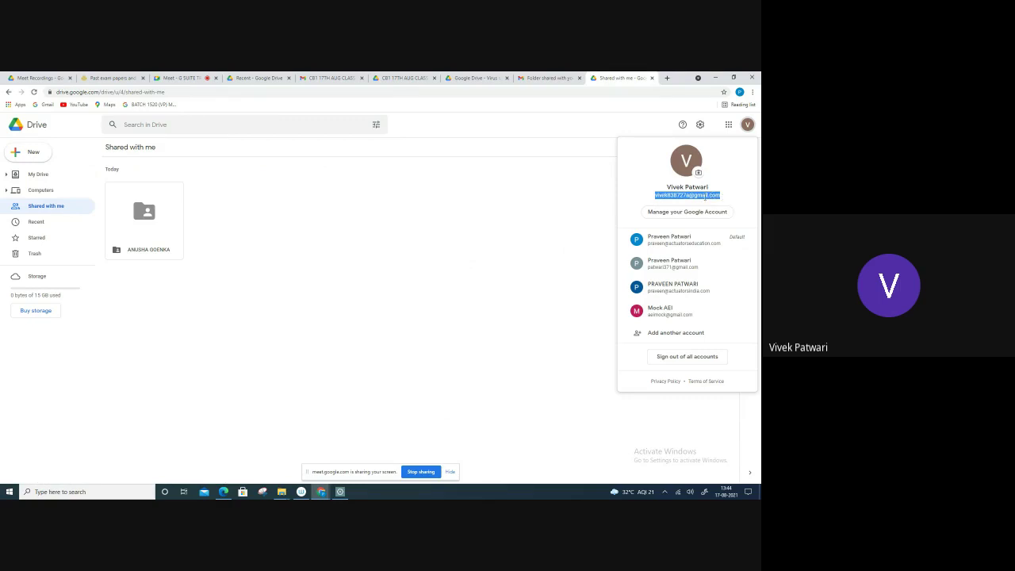
key("Escape")
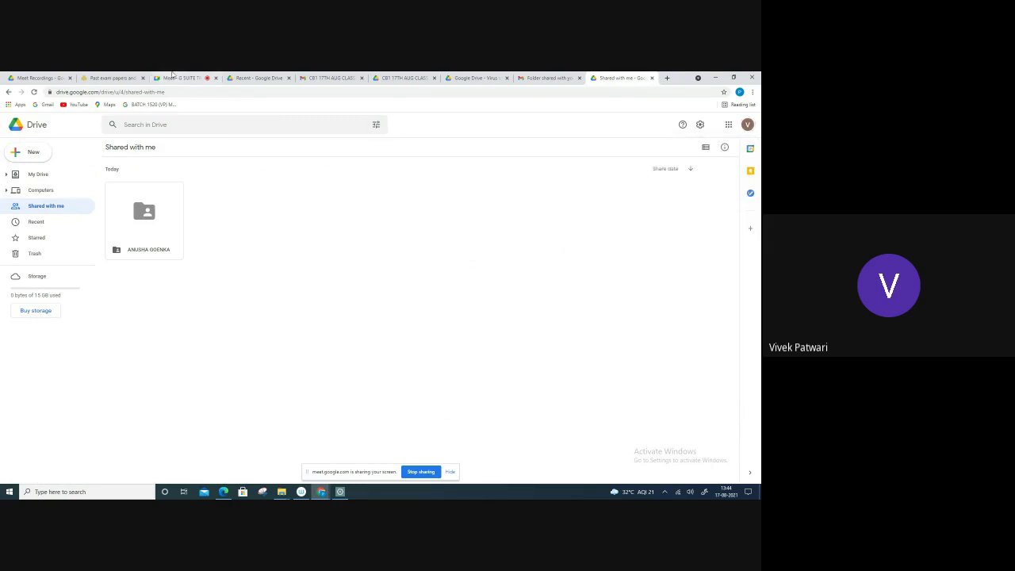
left_click(183, 78)
left_click(638, 437)
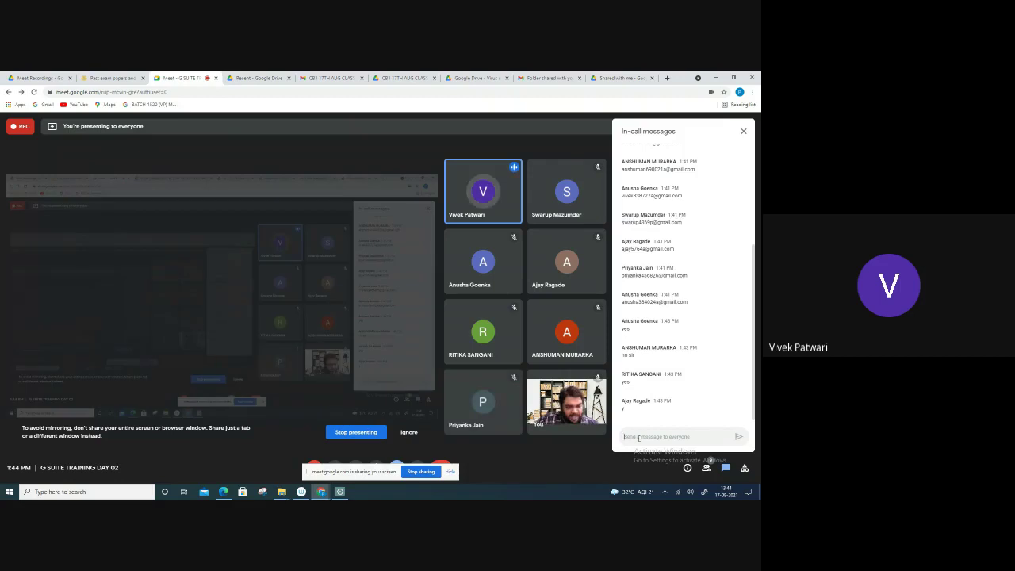
key("ctrl+v")
key("Return")
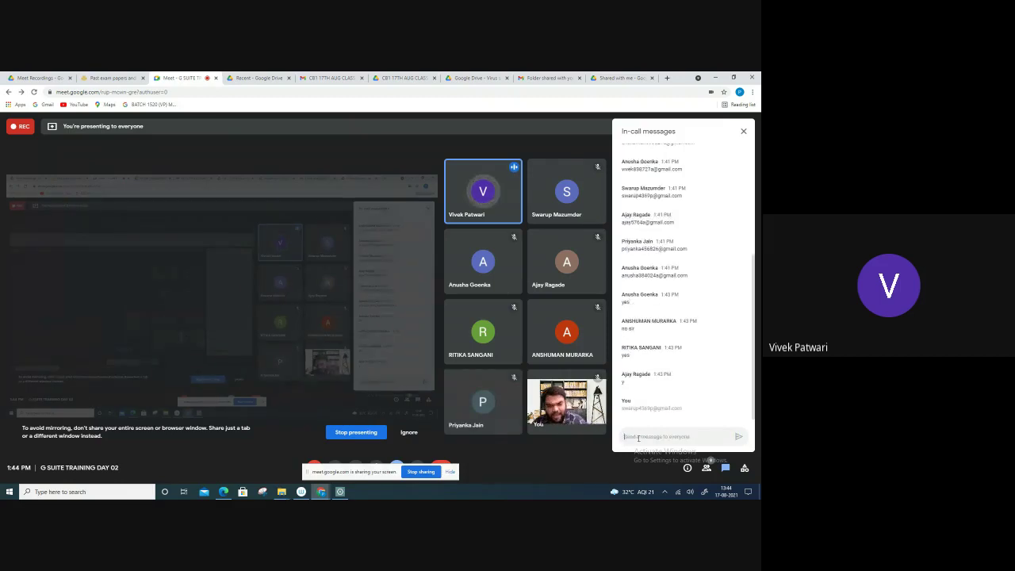
Send the chat message FULL NAME (17.08.2021), then return to Drive's Shared with me page.
type("FULL")
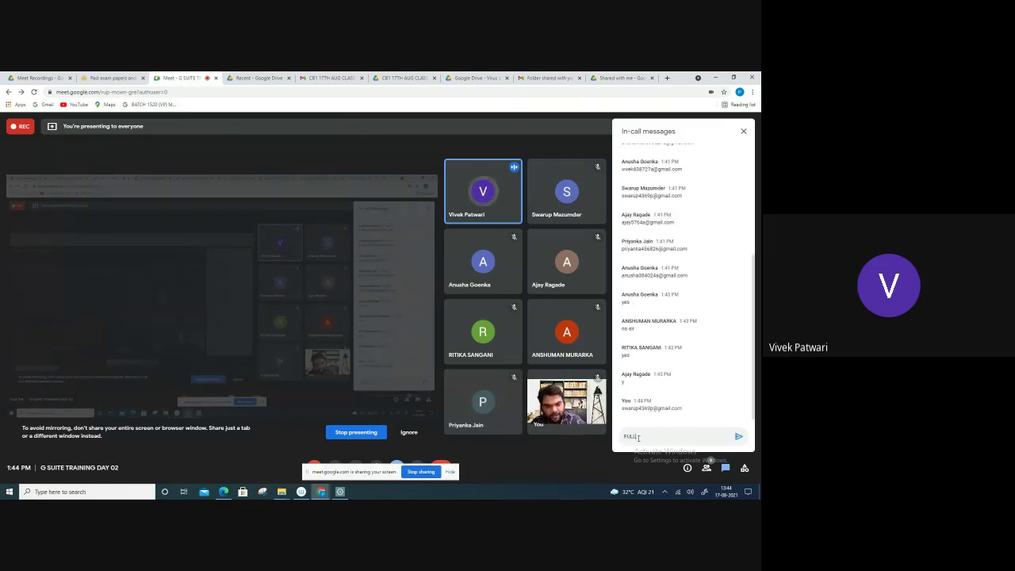
type(" NAME")
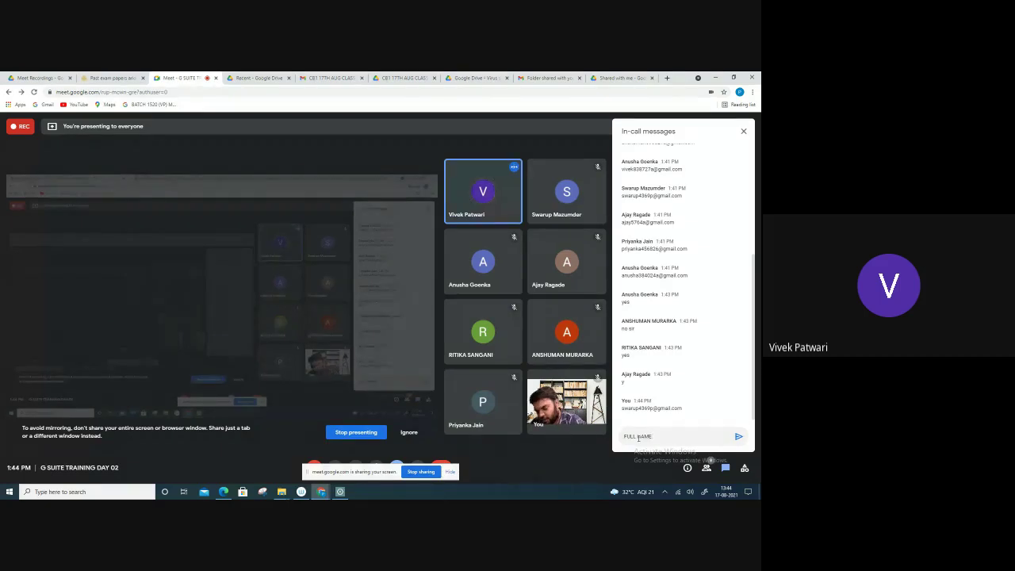
type(" (17.0")
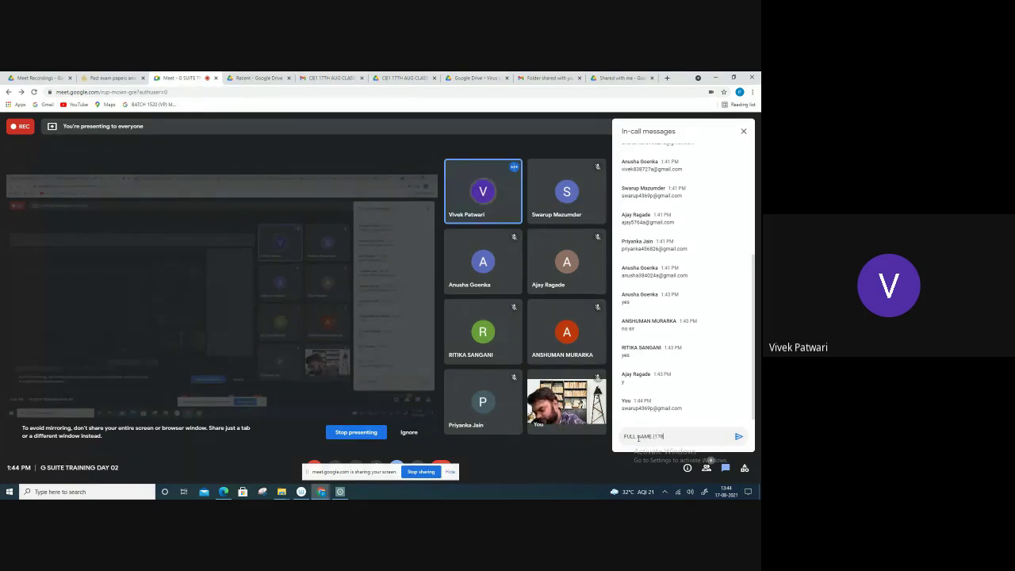
type("7")
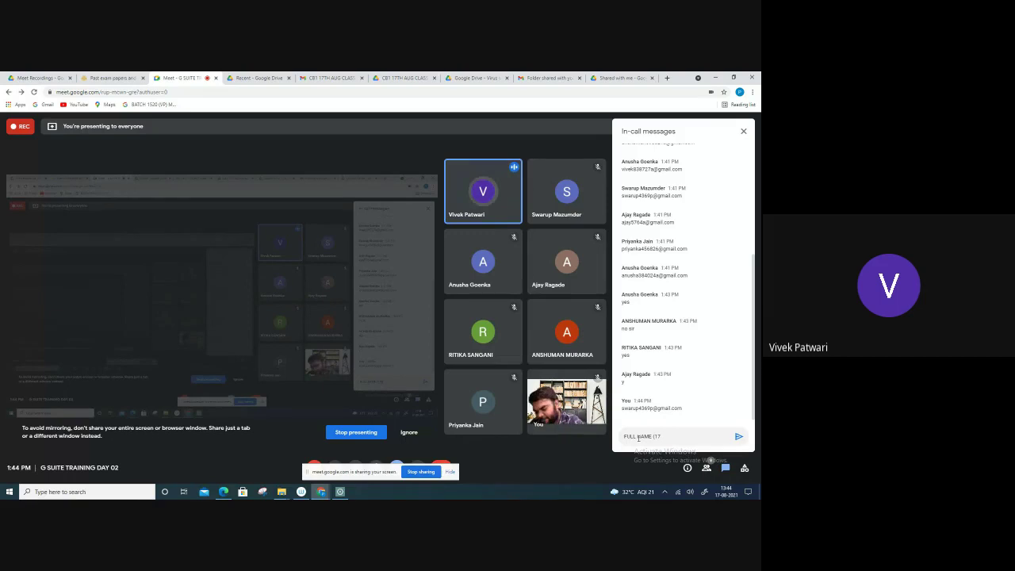
type("88)")
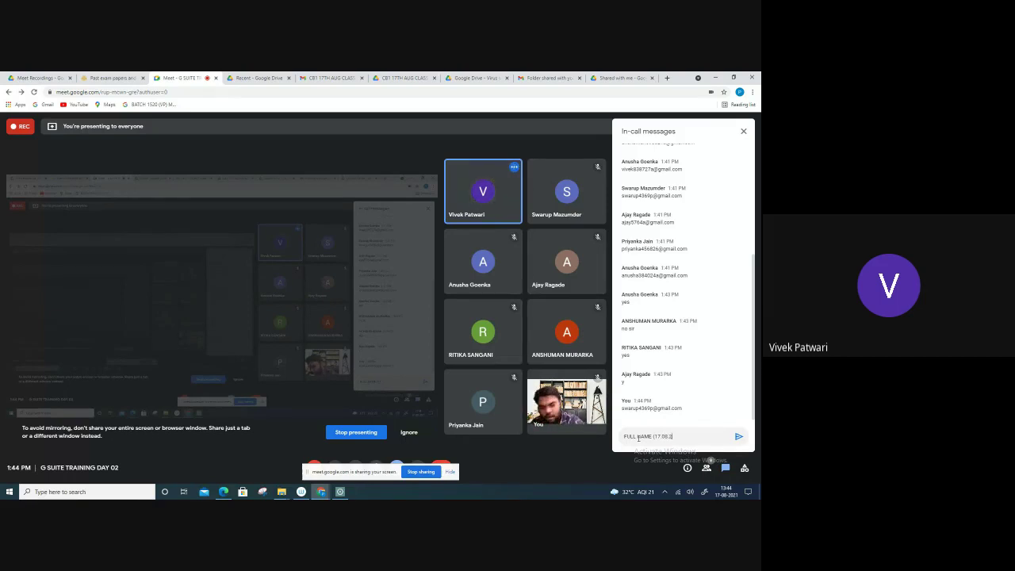
type(".2021)")
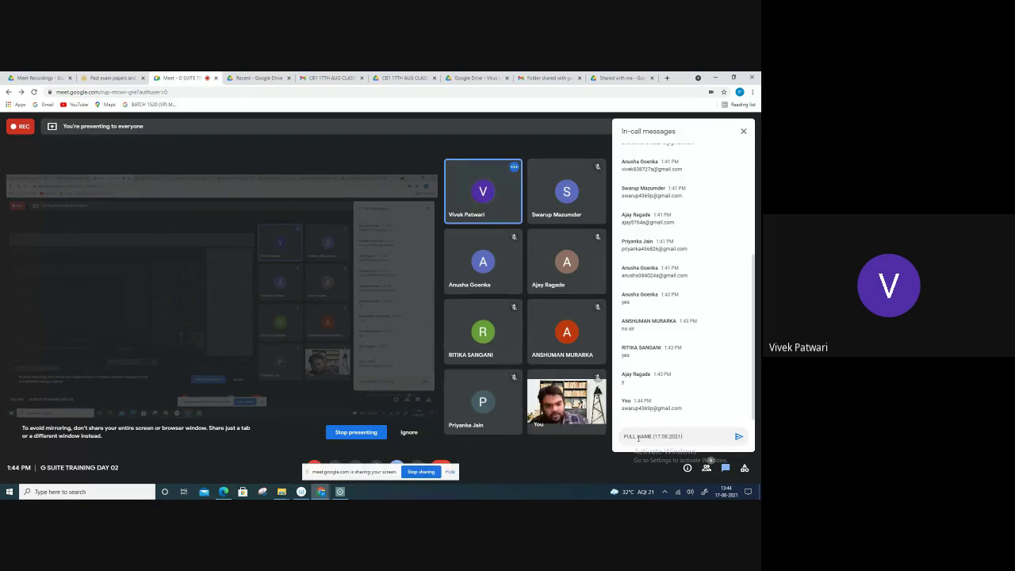
left_click(738, 435)
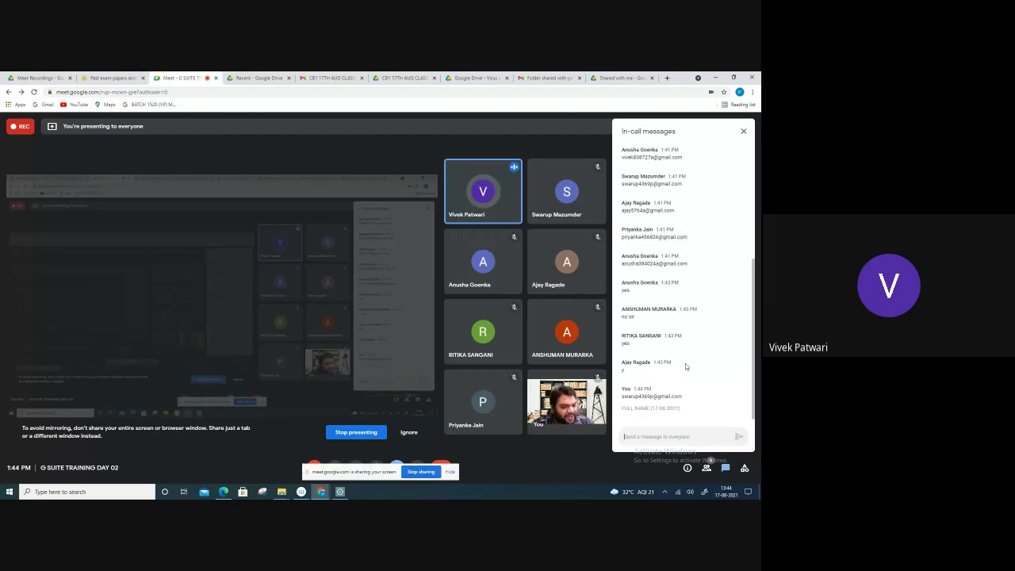
left_click(611, 78)
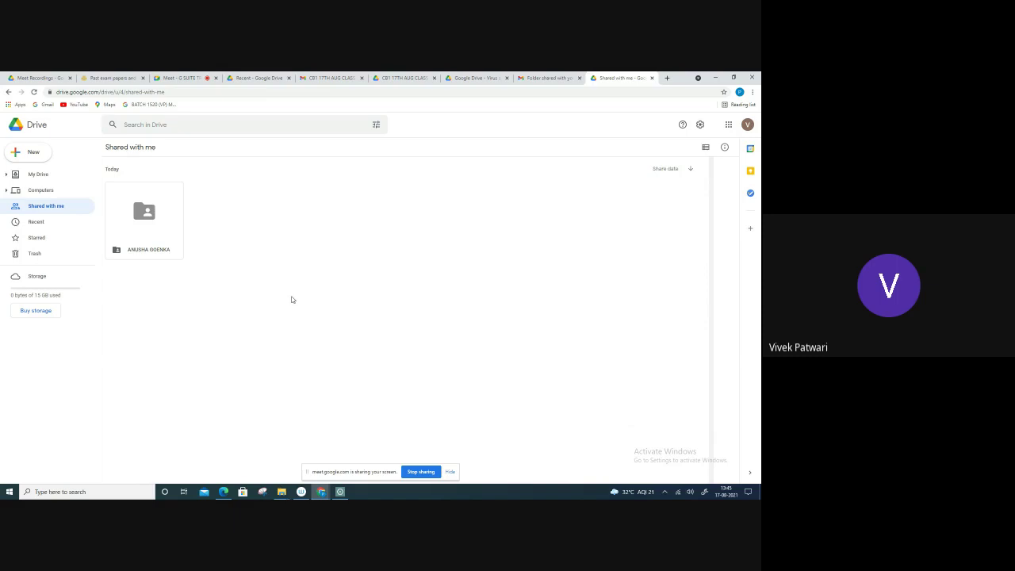
Try sharing the received folder, close the Ask owner to share notice, and return to Meet.
right_click(150, 217)
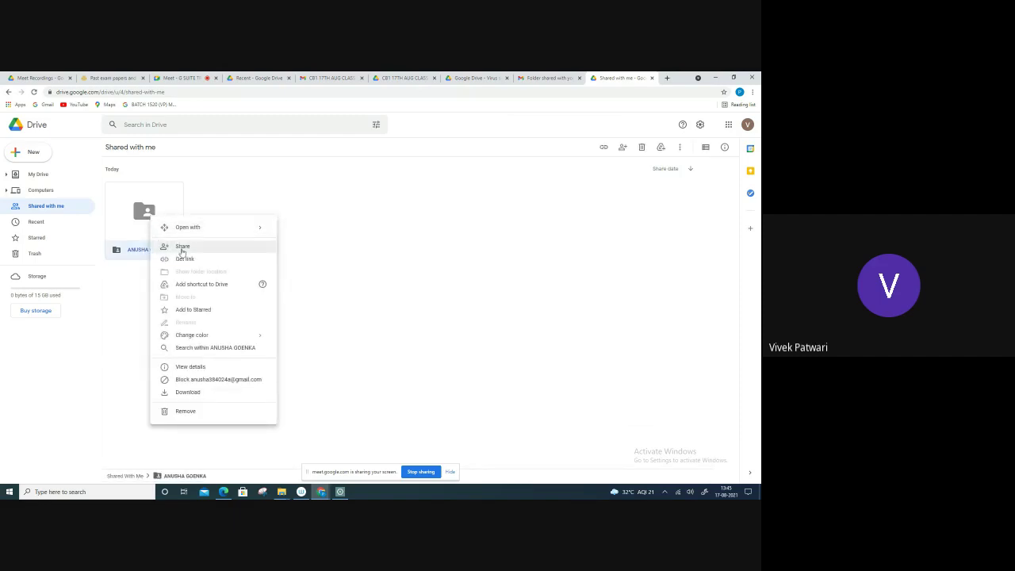
left_click(181, 250)
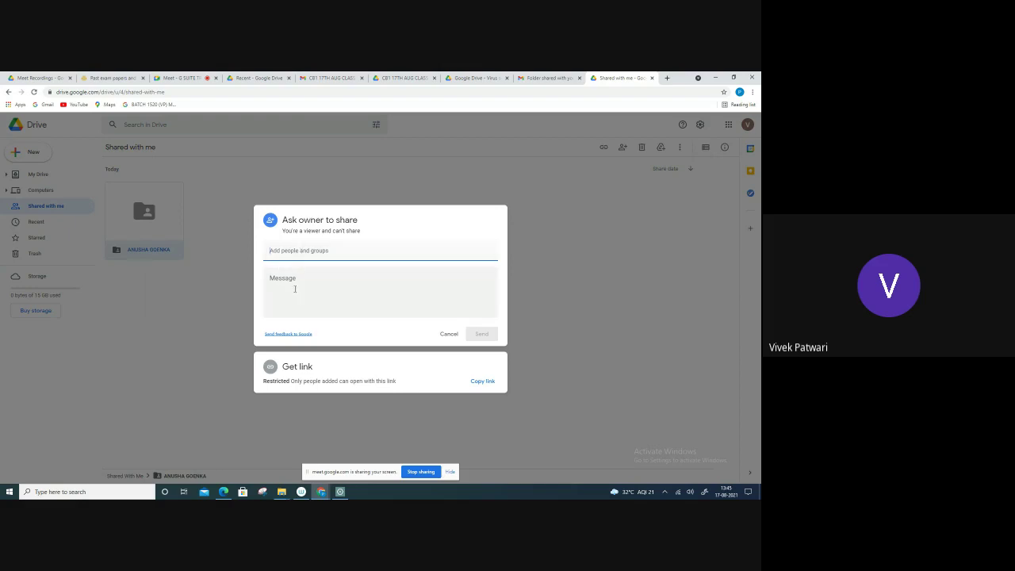
left_click(222, 316)
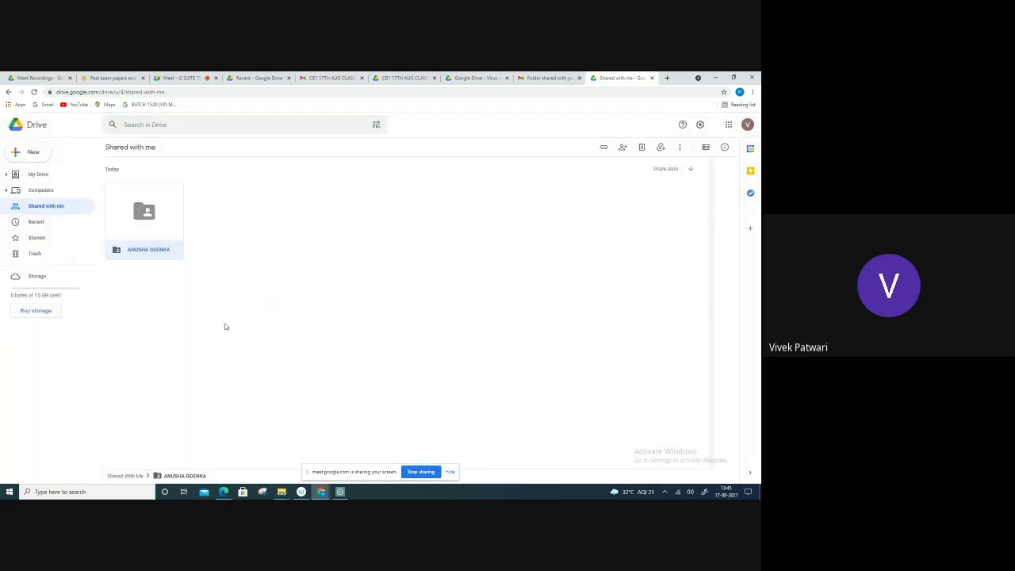
left_click(187, 79)
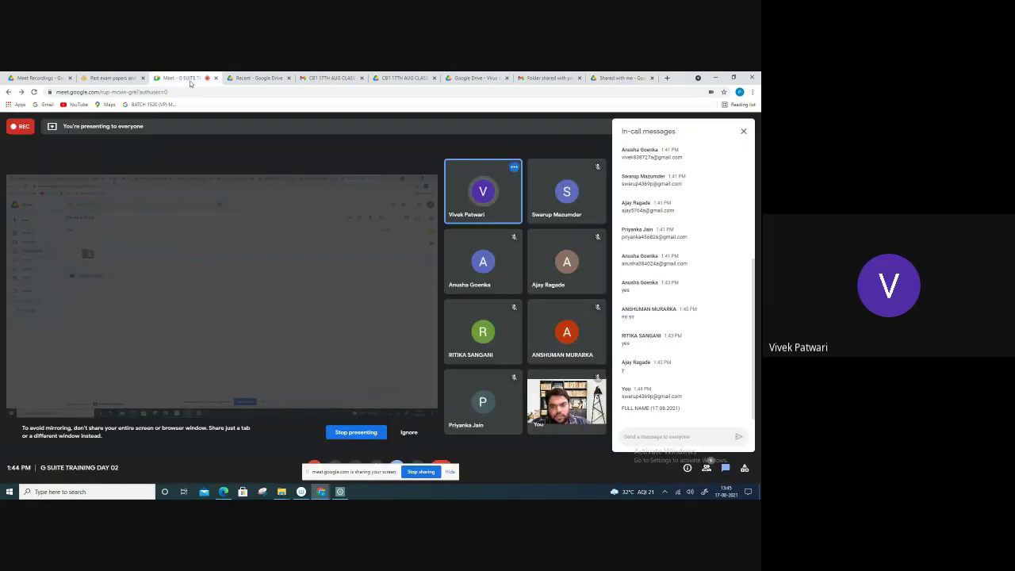
Open the DAY 2 17.08.2021 folder to confirm it is empty, then view the two shared folders.
left_click(620, 78)
left_click(38, 174)
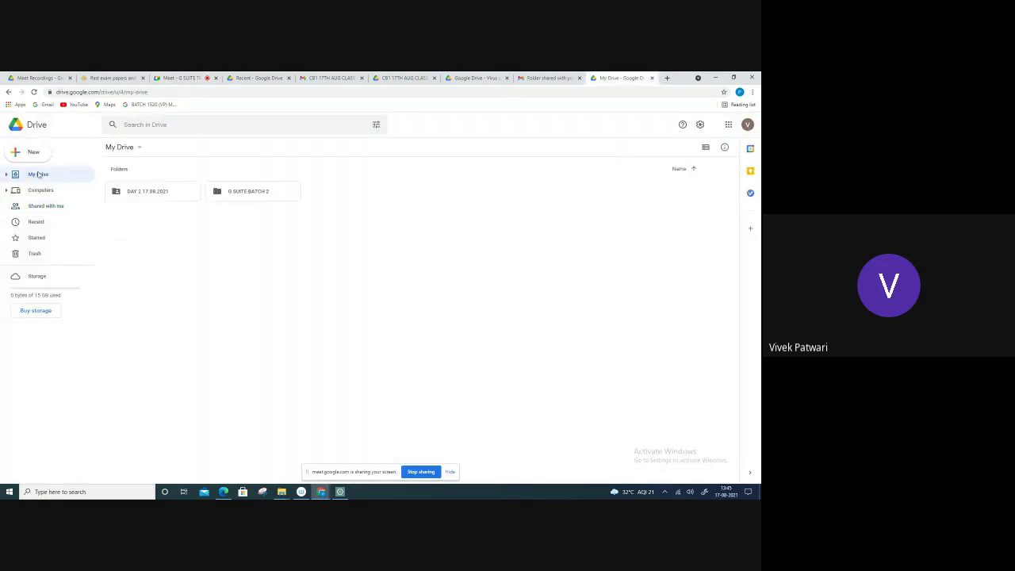
left_click(45, 205)
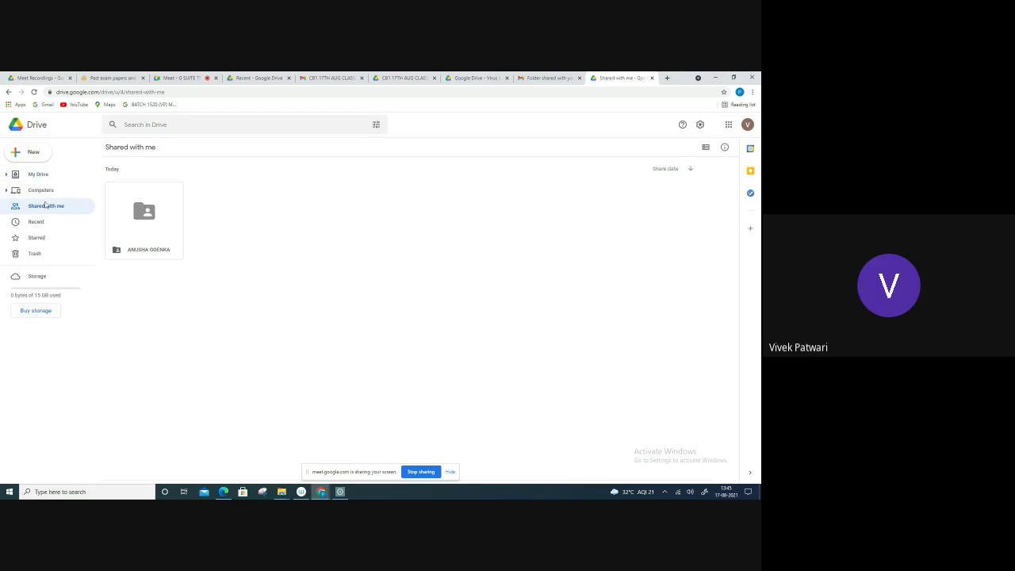
left_click(47, 174)
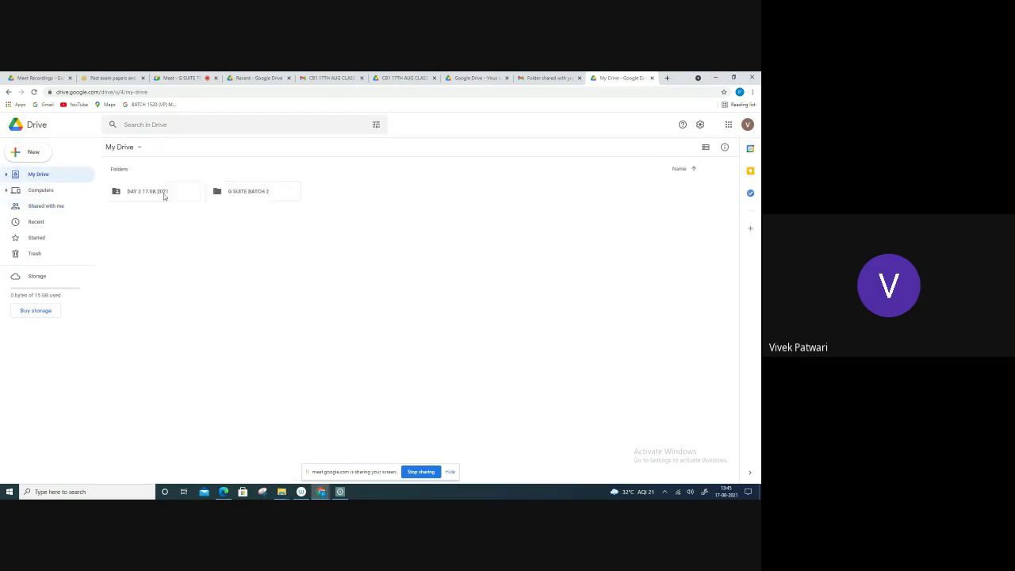
double_click(163, 193)
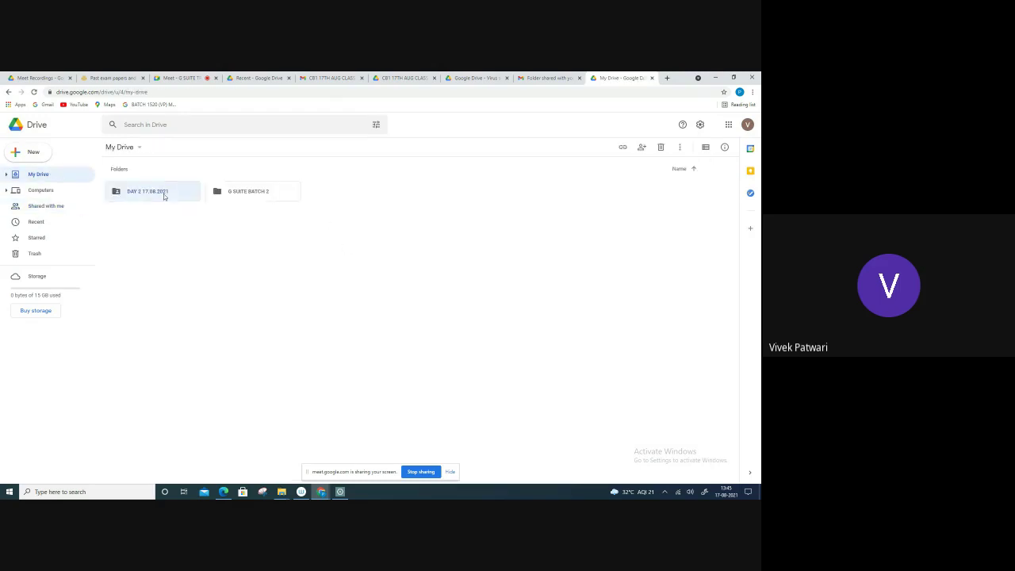
left_click(46, 206)
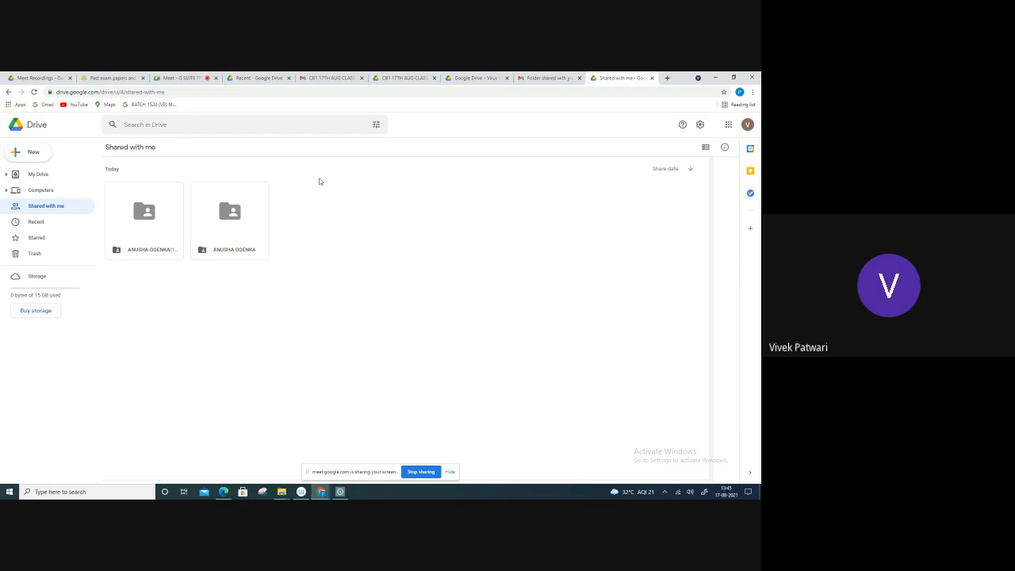
Open the first shared student folder, then refresh Shared with me to reveal a third folder.
double_click(154, 235)
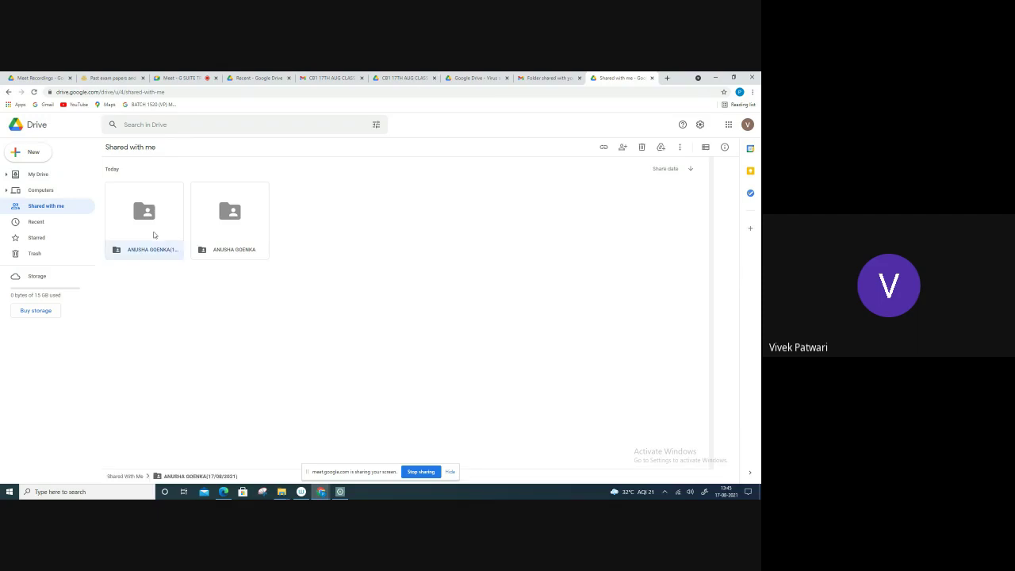
left_click(145, 147)
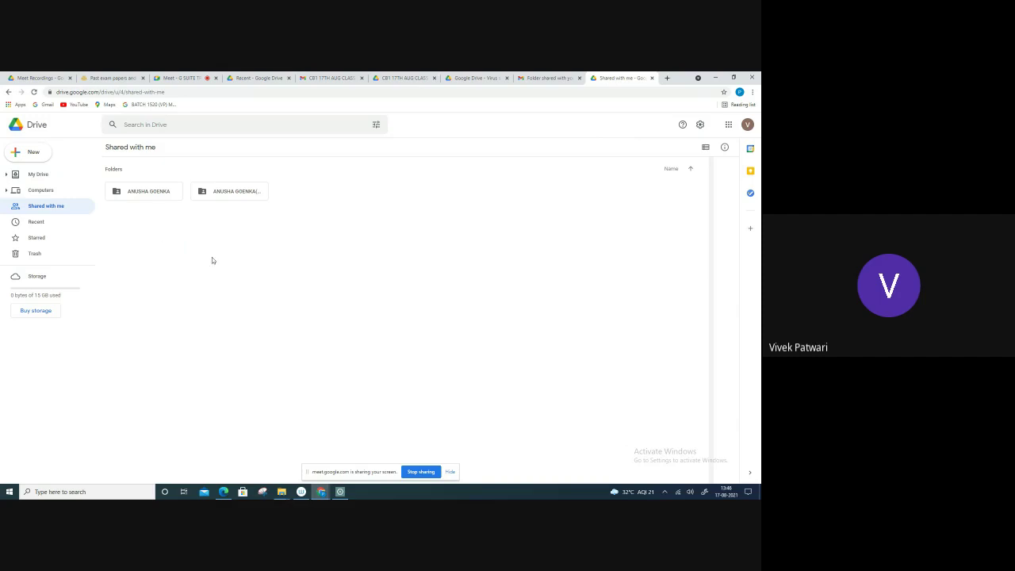
left_click(162, 198)
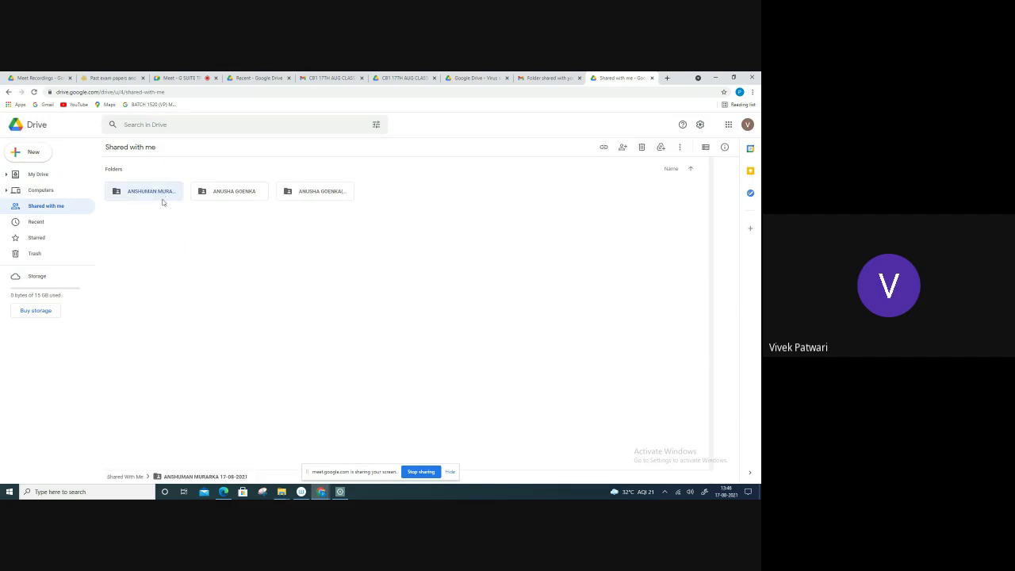
left_click(201, 260)
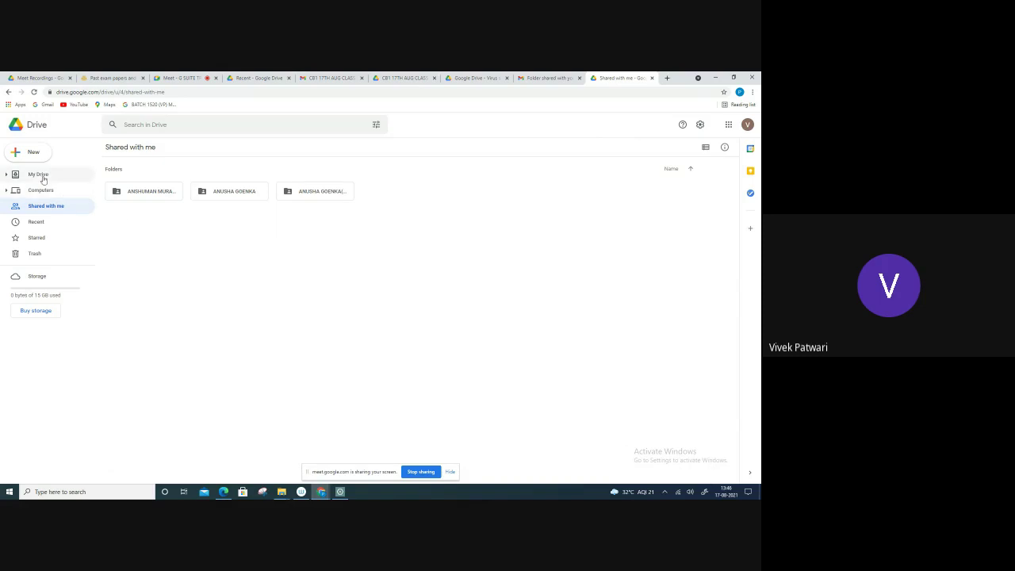
left_click(38, 173)
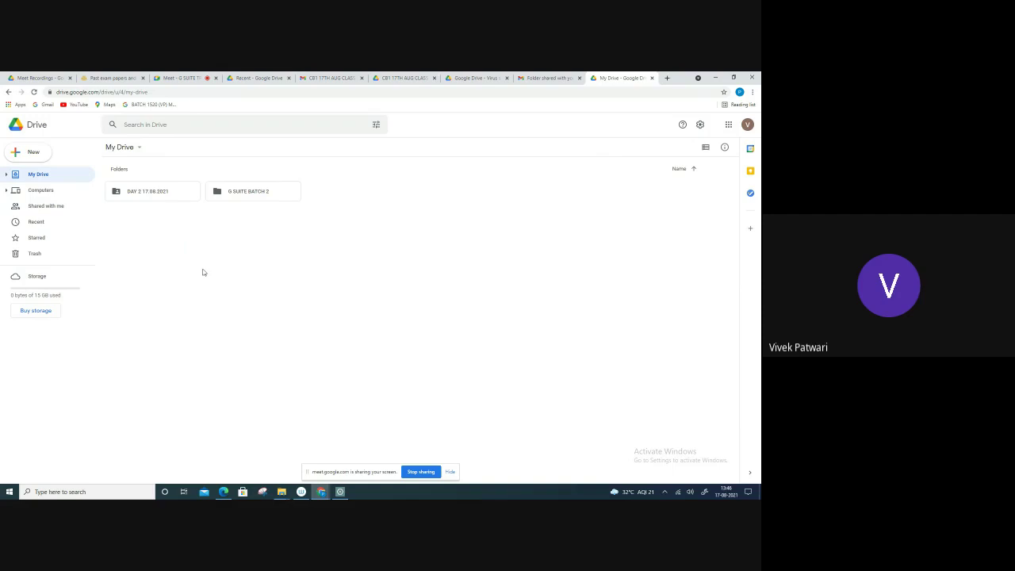
left_click(46, 206)
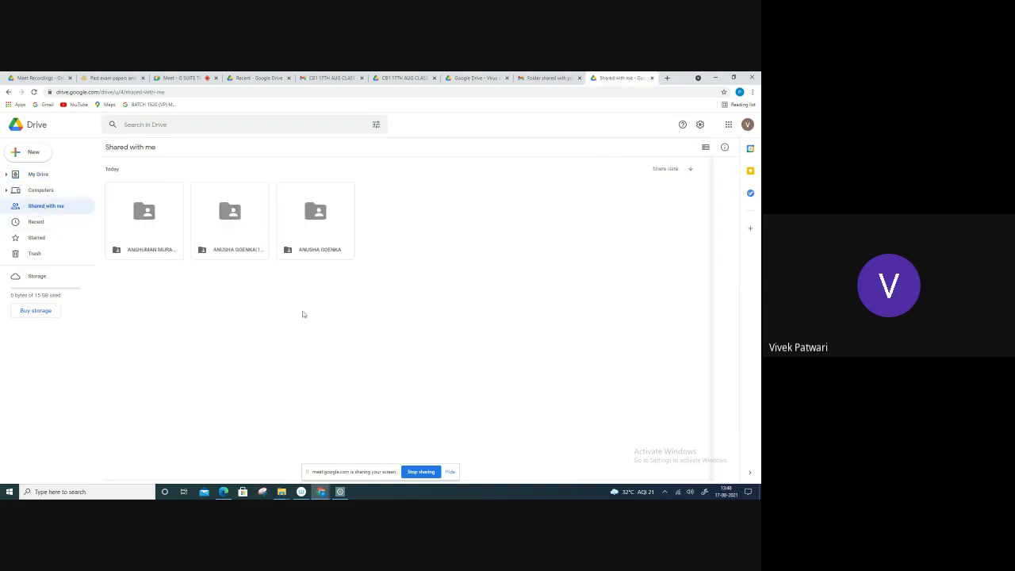
Check the Meet participant list, then return to Drive's Shared with me, now showing five folders.
left_click(182, 78)
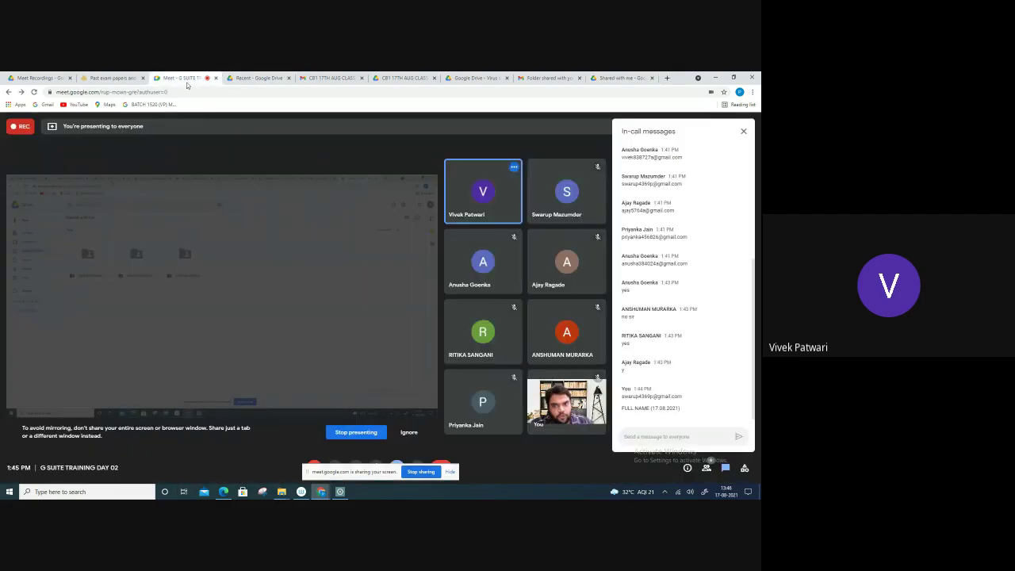
left_click(706, 468)
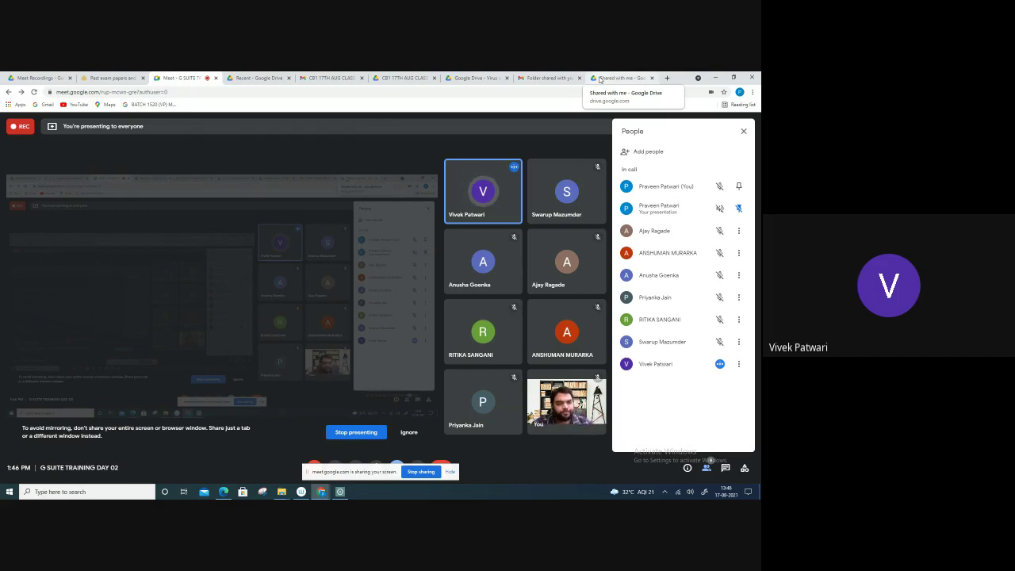
left_click(602, 80)
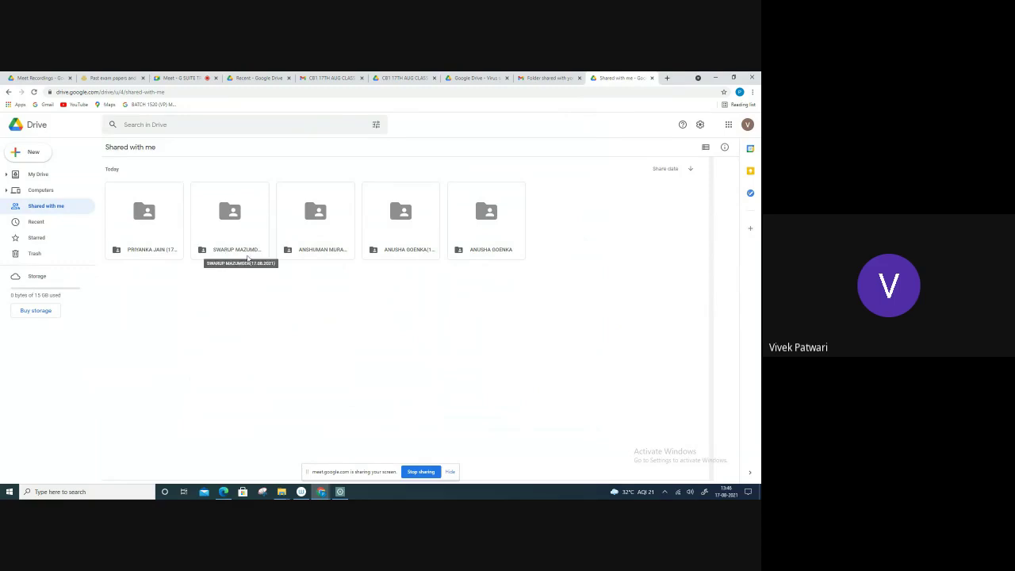
left_click(181, 77)
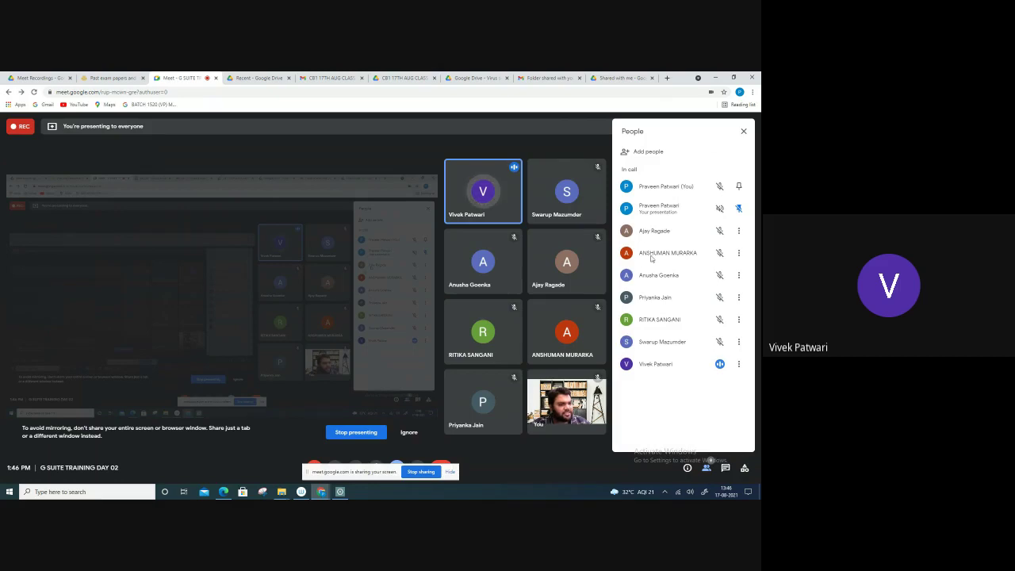
left_click(623, 77)
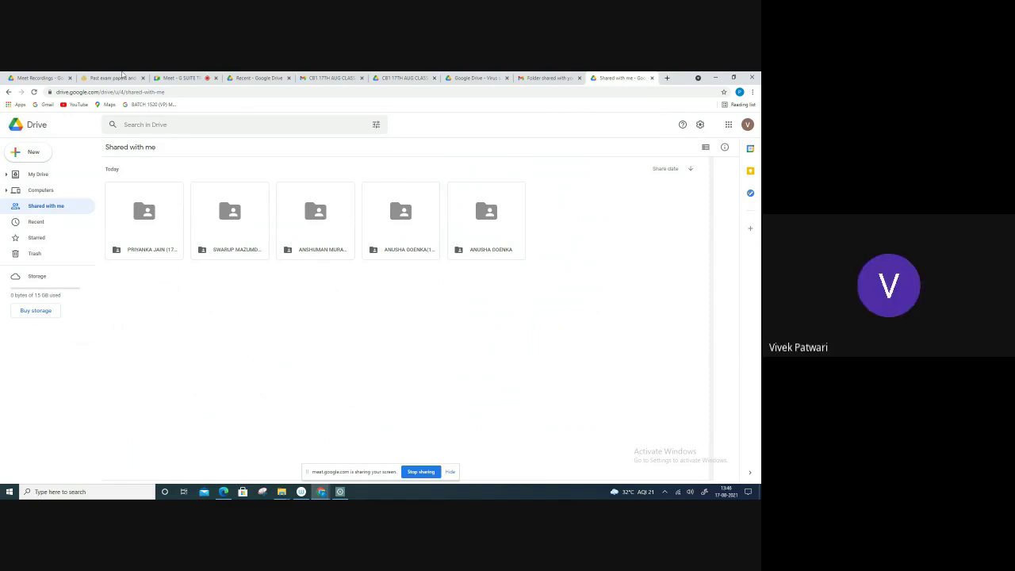
Open the Meet chat, refresh Drive's My Drive and Shared with me, then return to the call.
left_click(163, 77)
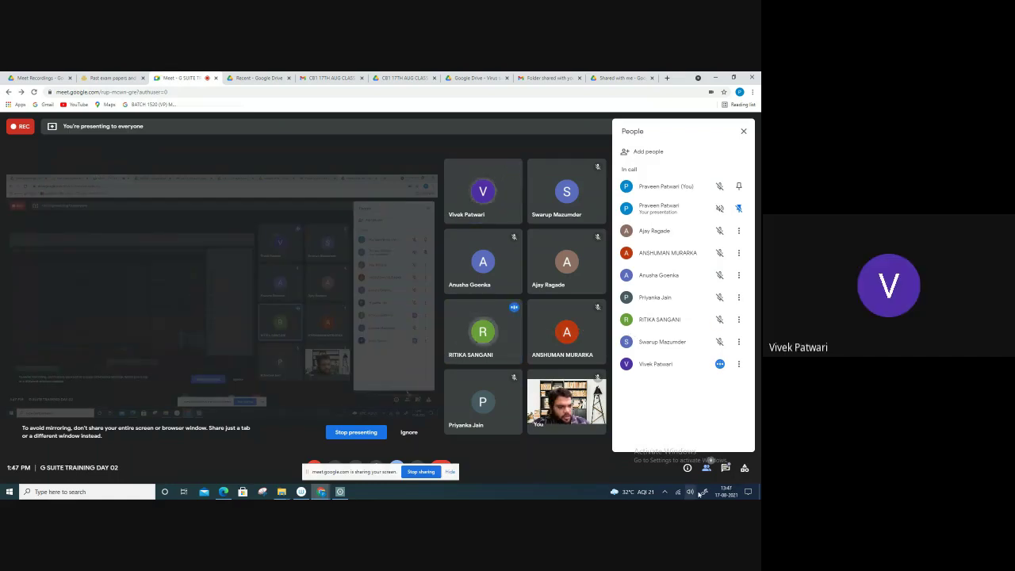
left_click(725, 468)
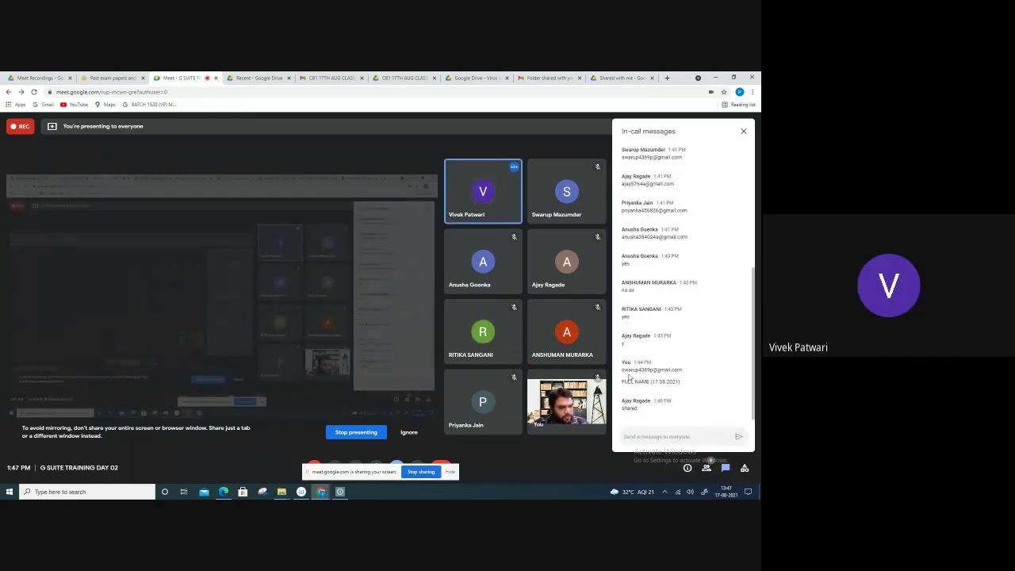
left_click(623, 77)
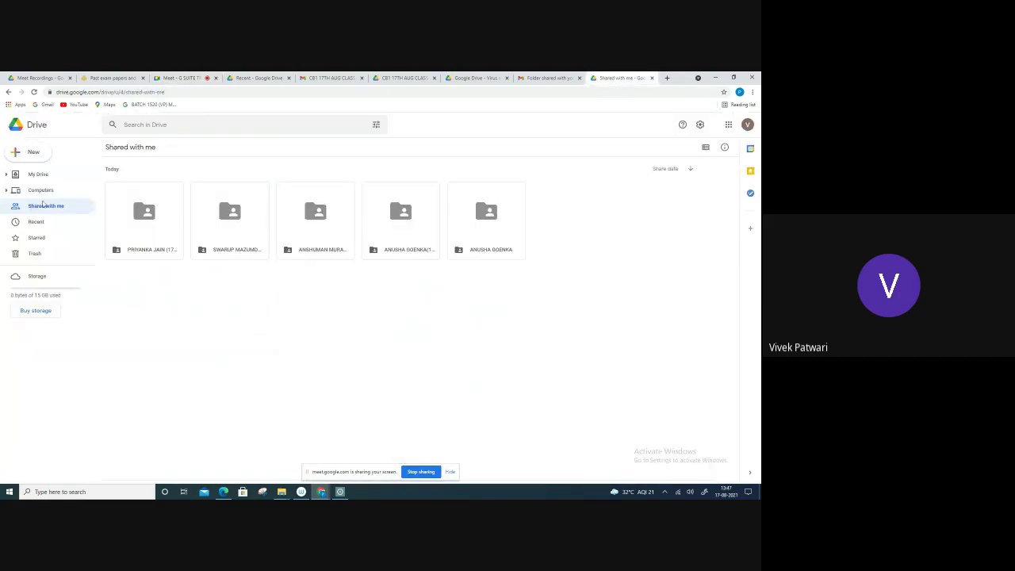
left_click(38, 173)
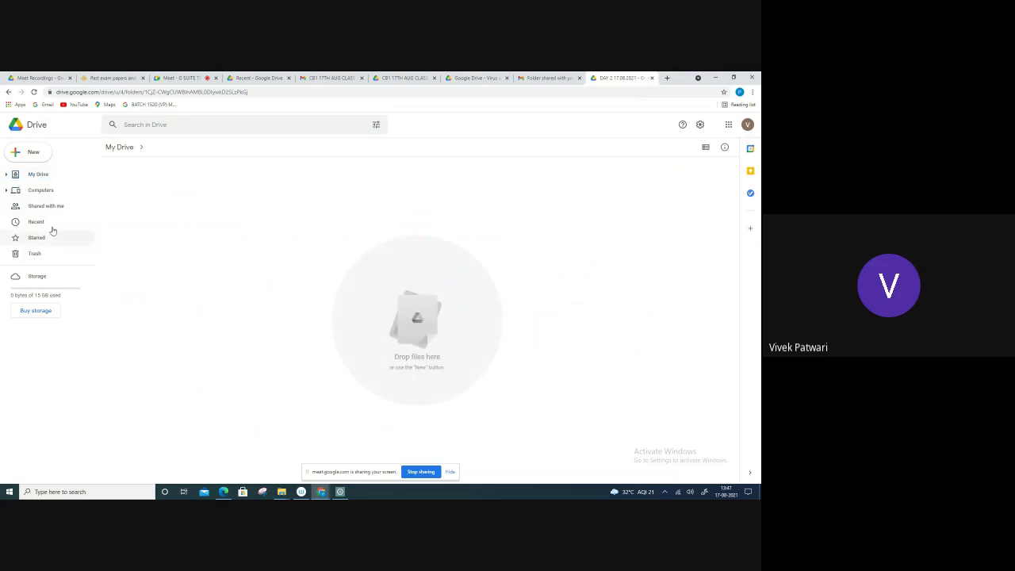
left_click(38, 205)
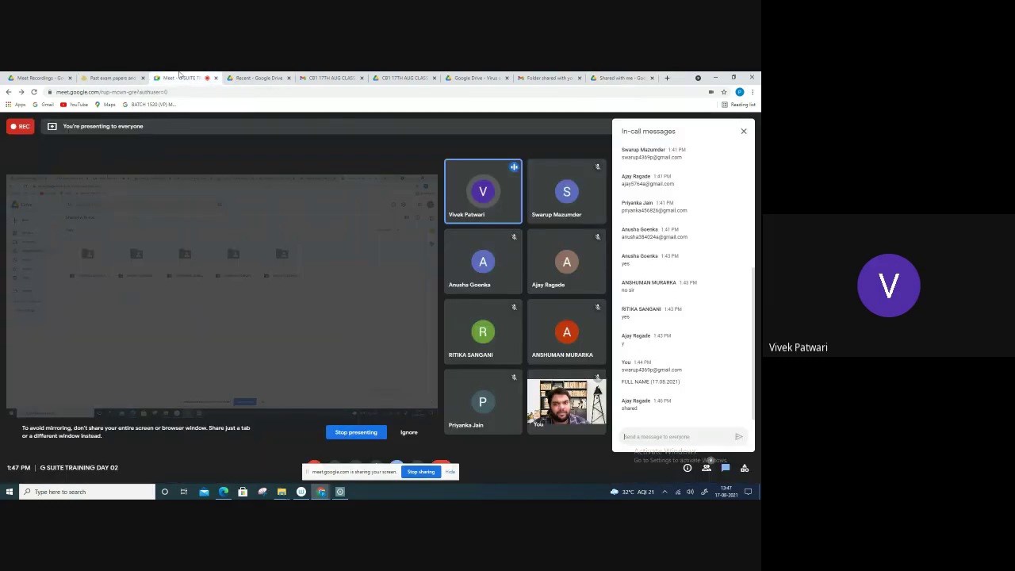
left_click(181, 78)
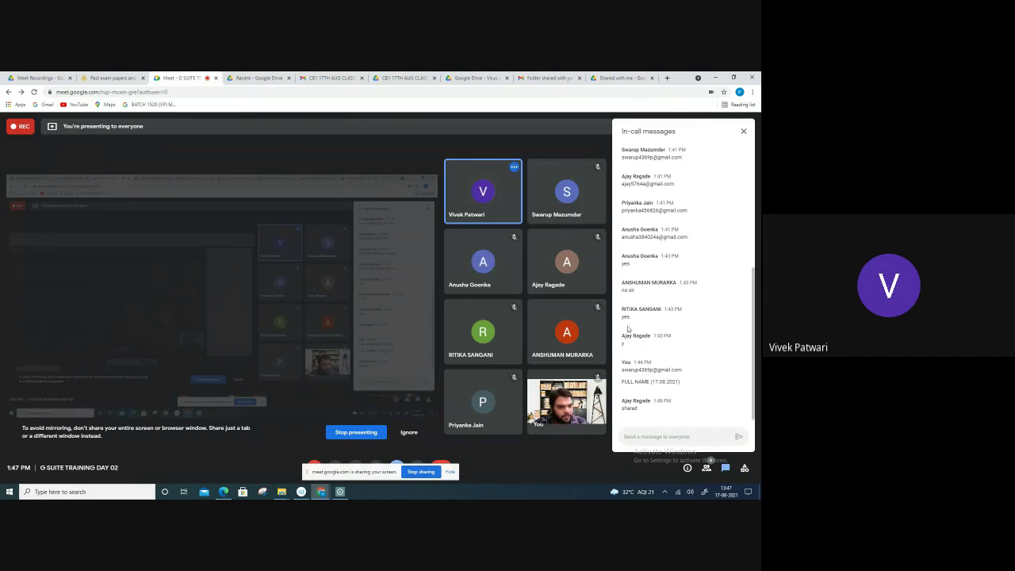
Copy a participant's e-mail address from earlier in the chat and send it to everyone.
scroll(625, 210, "up", 2)
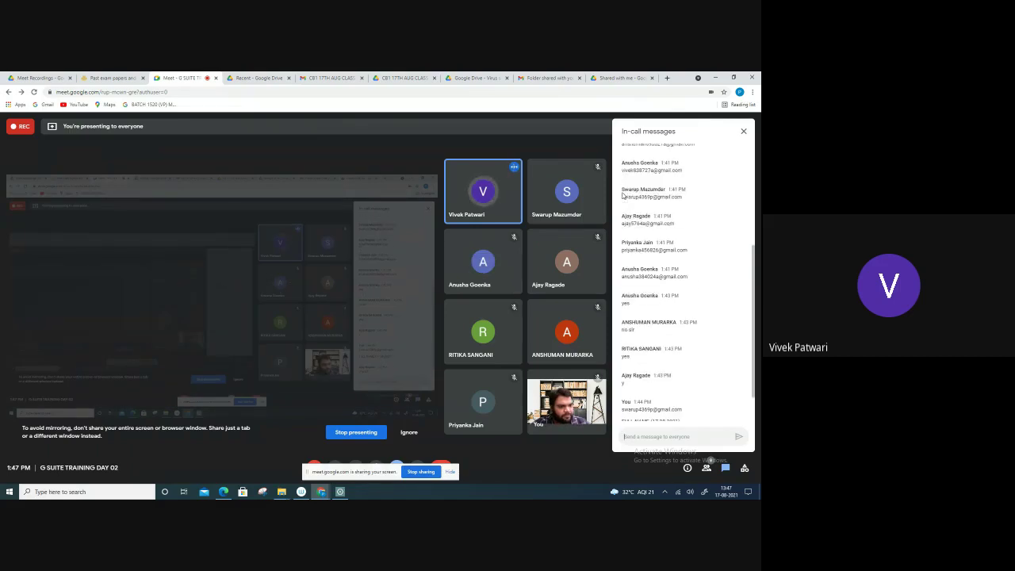
left_click_drag(624, 210, 692, 211)
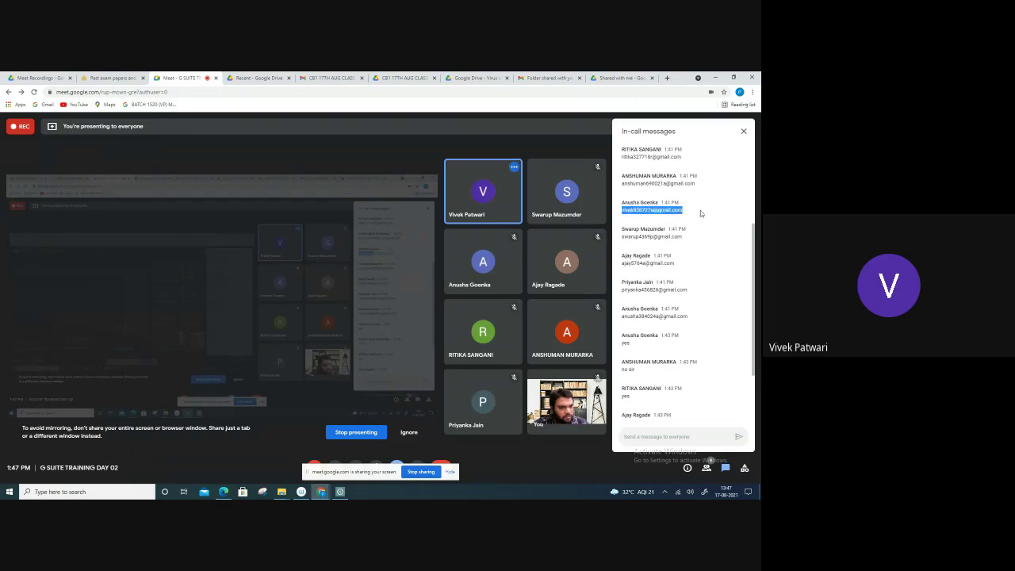
right_click(680, 213)
left_click(682, 218)
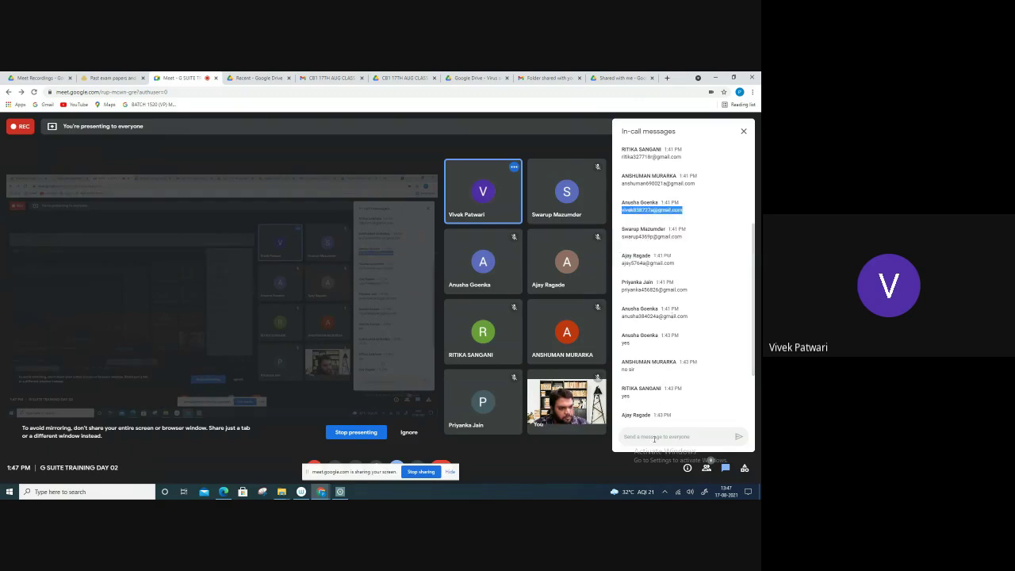
right_click(655, 436)
left_click(675, 373)
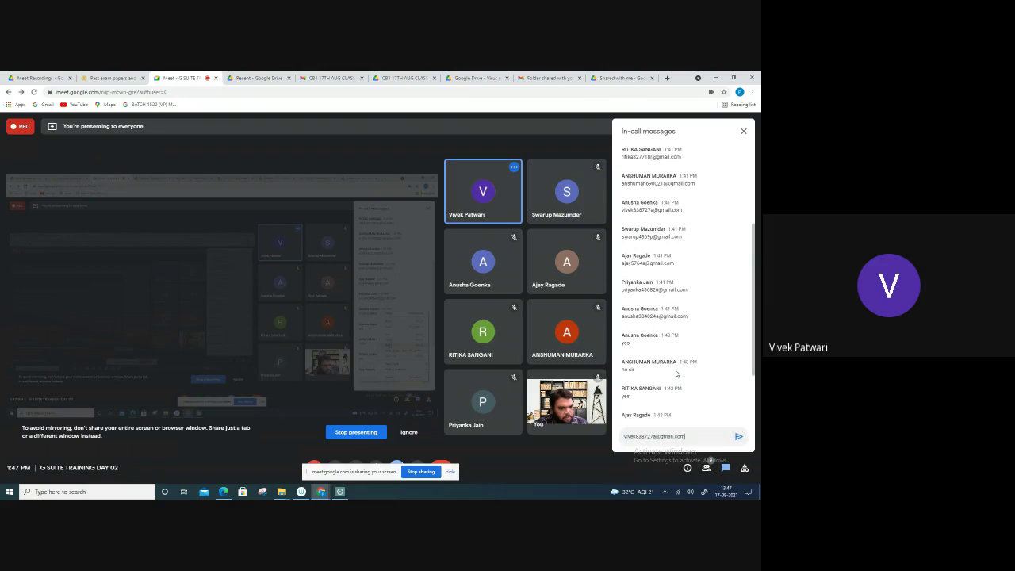
key("Return")
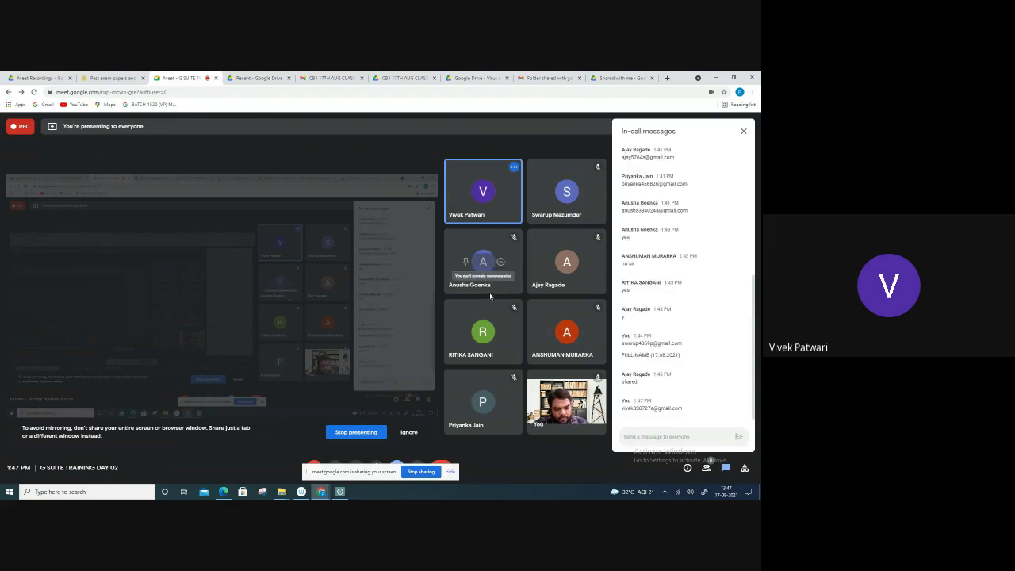
left_click(606, 77)
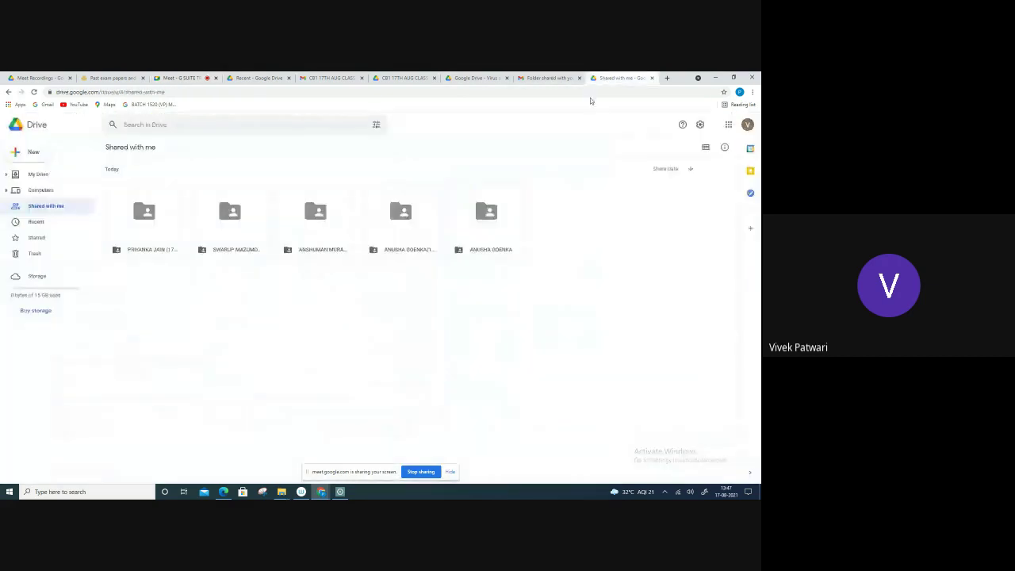
Reload Shared with me and browse the Recent and Starred pages.
left_click(34, 93)
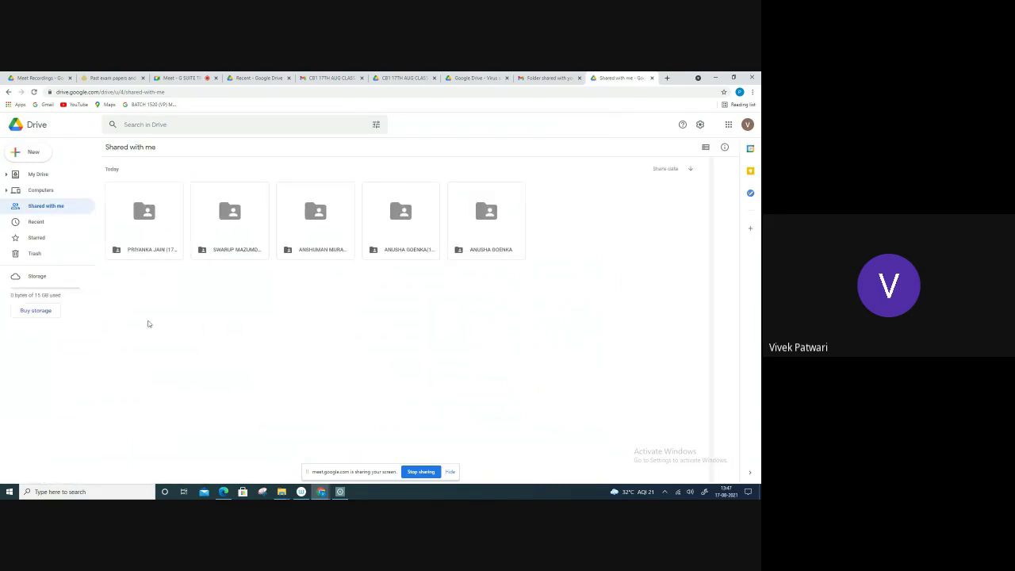
left_click(37, 222)
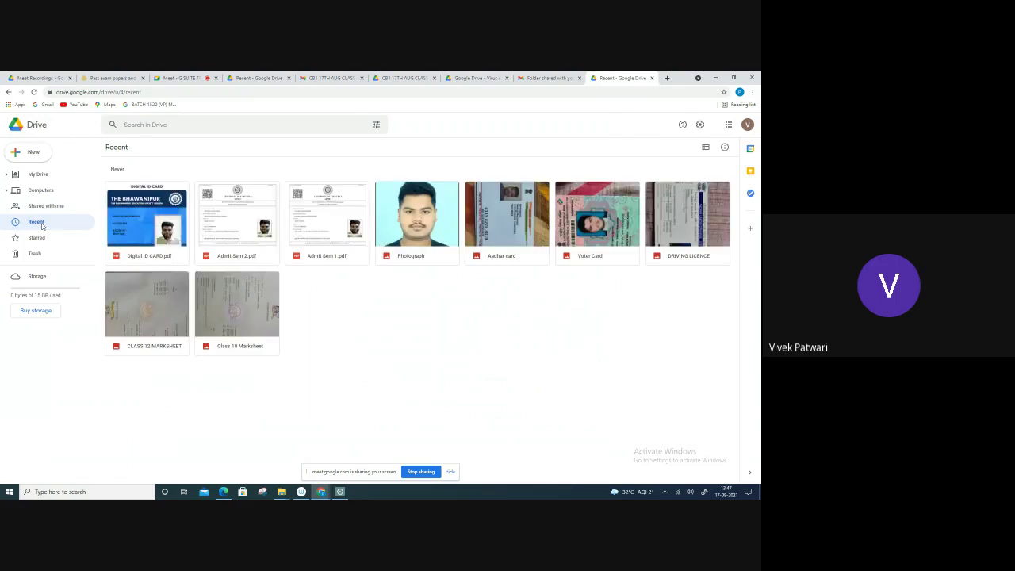
left_click(36, 237)
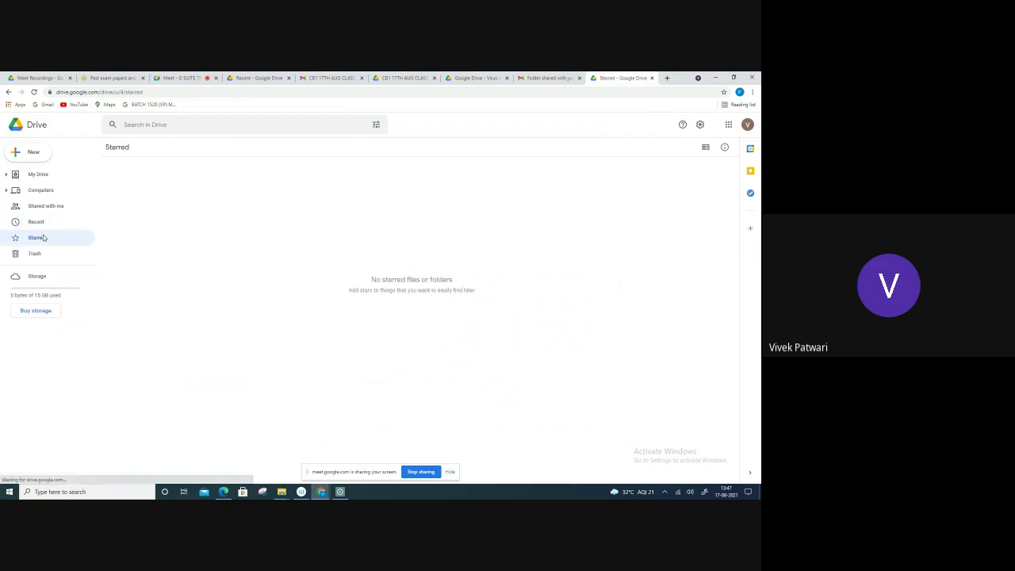
Star the DAY 2 17.08.2021 folder in My Drive and confirm it on the Starred page.
left_click(40, 173)
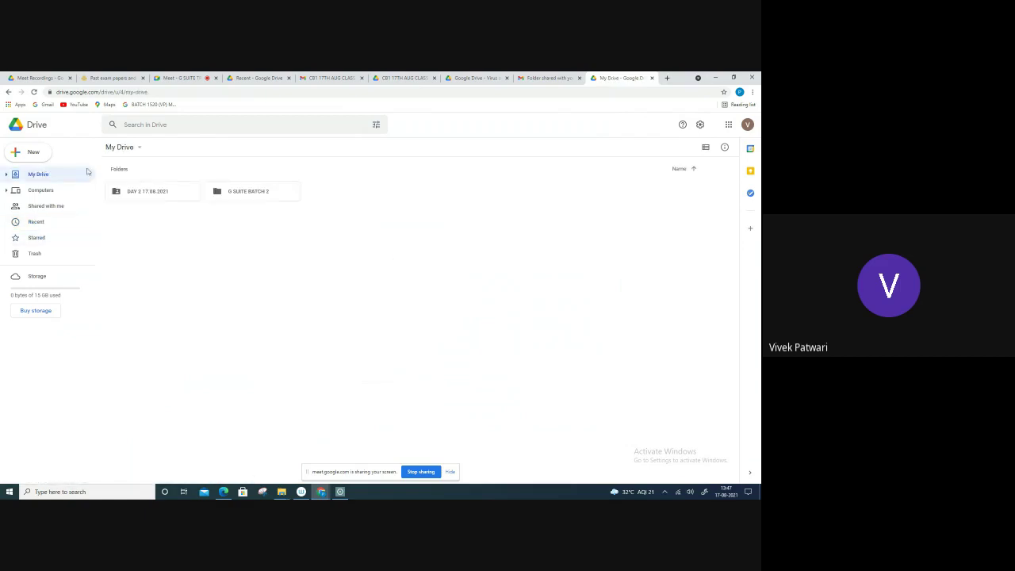
right_click(171, 193)
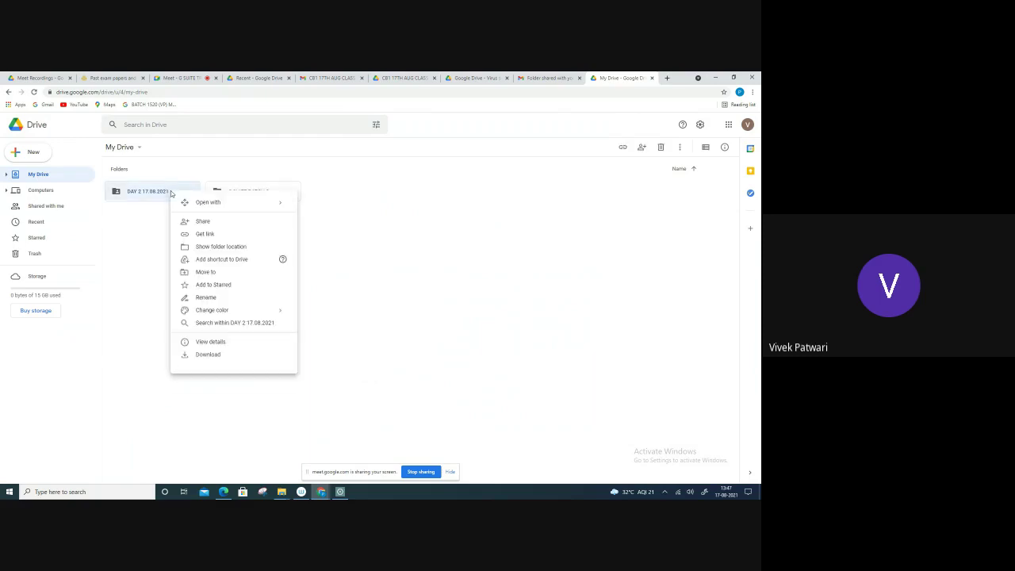
left_click(195, 285)
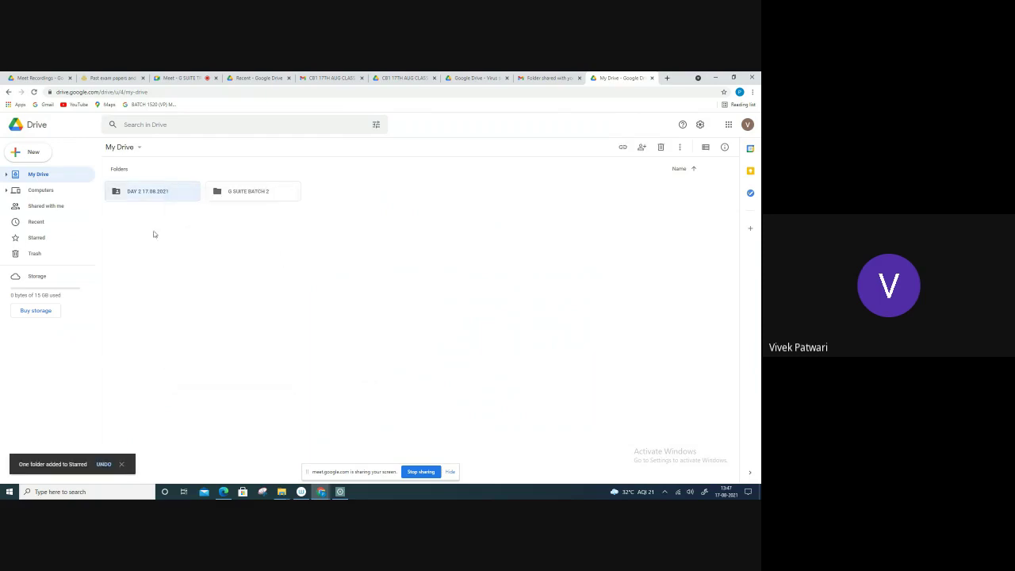
left_click(36, 237)
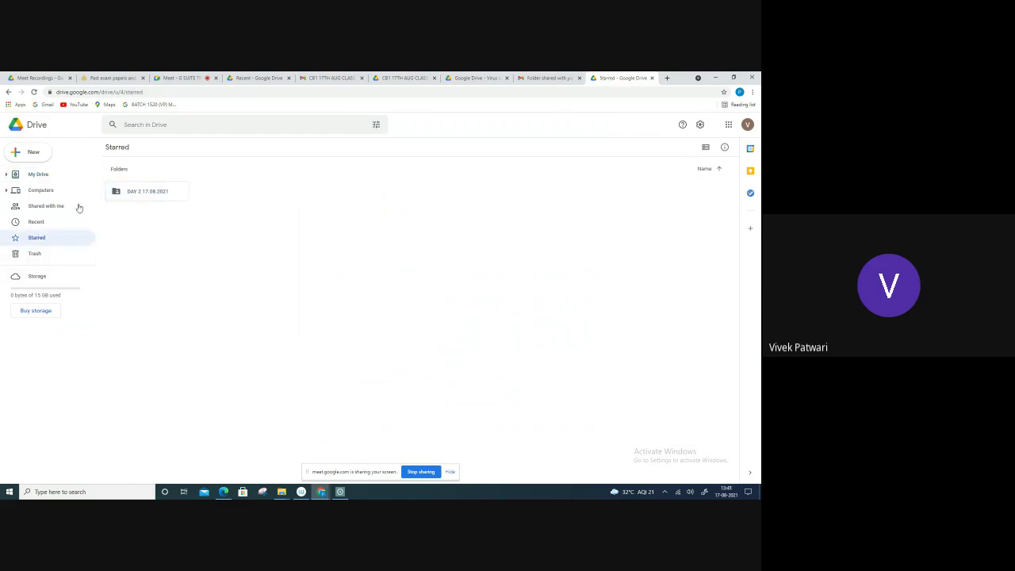
left_click(39, 174)
Recolour the DAY 2 17.08.2021 folder red, then green, then yellow, and finally dark grey.
left_click(161, 187)
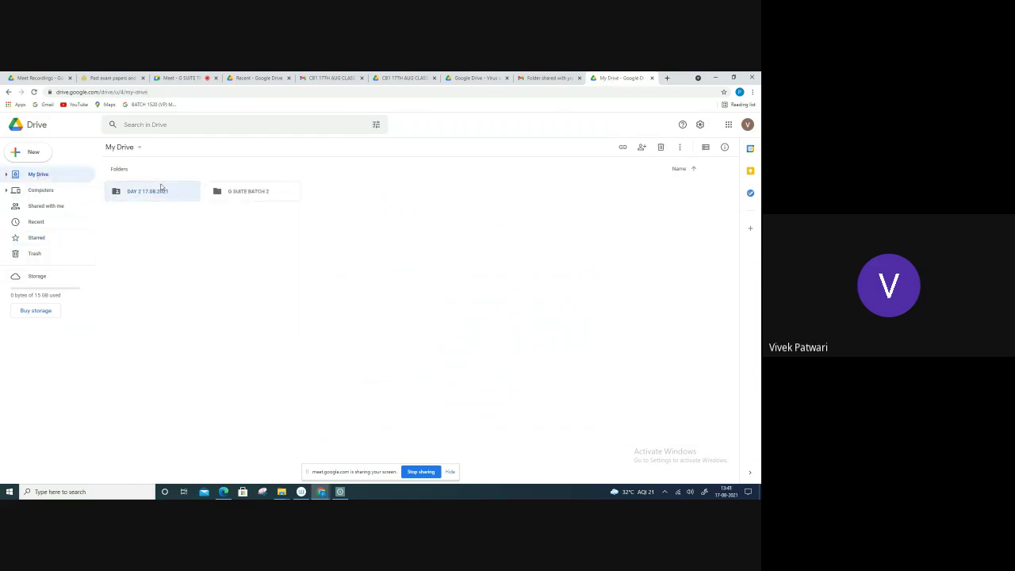
right_click(161, 187)
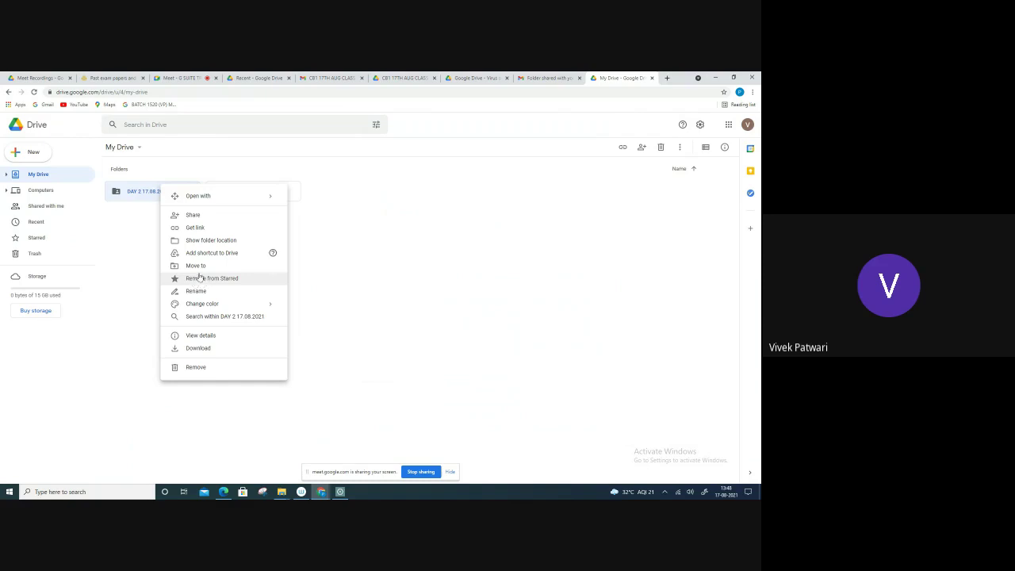
mouse_move(203, 303)
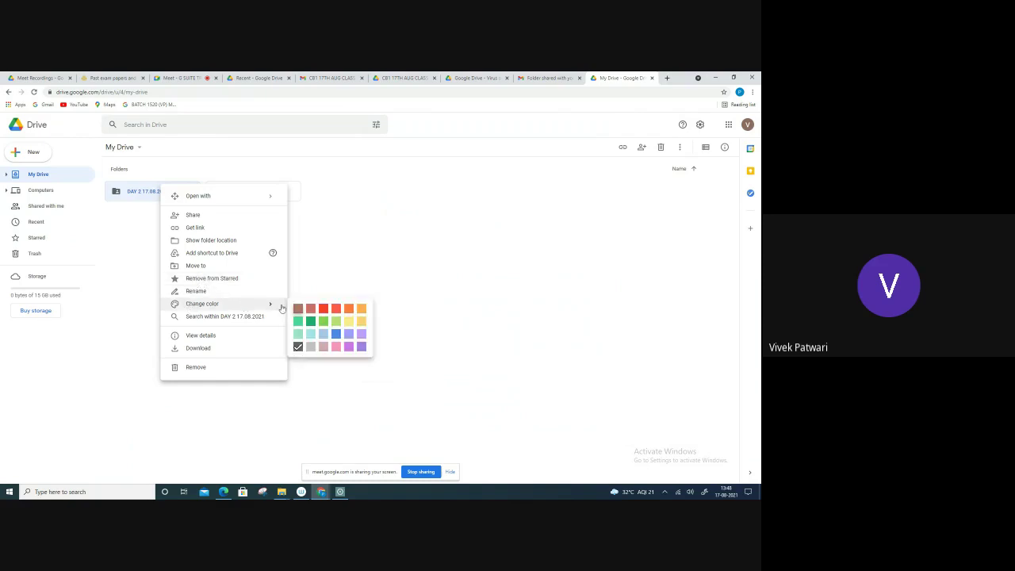
left_click(323, 309)
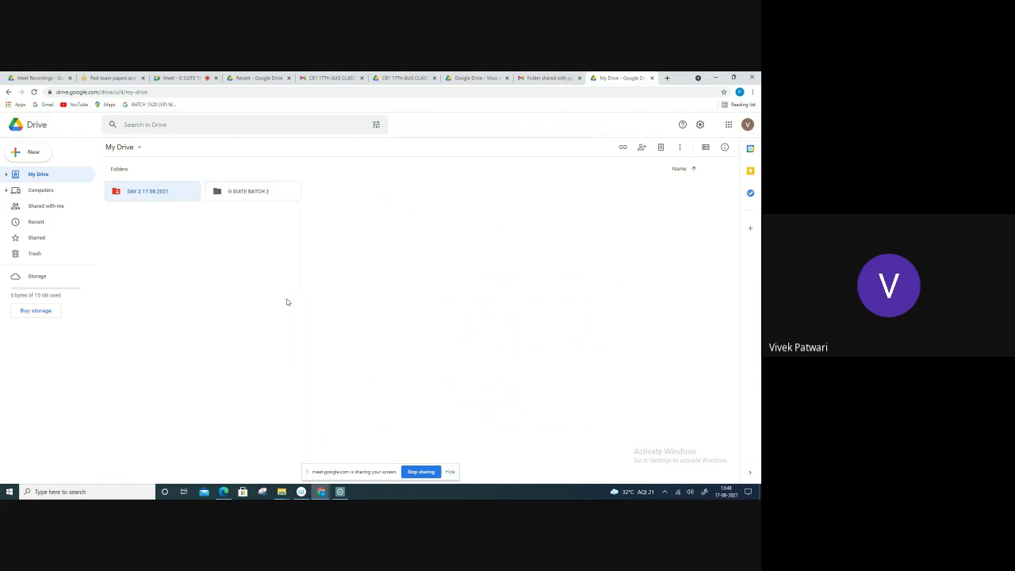
right_click(146, 196)
mouse_move(188, 313)
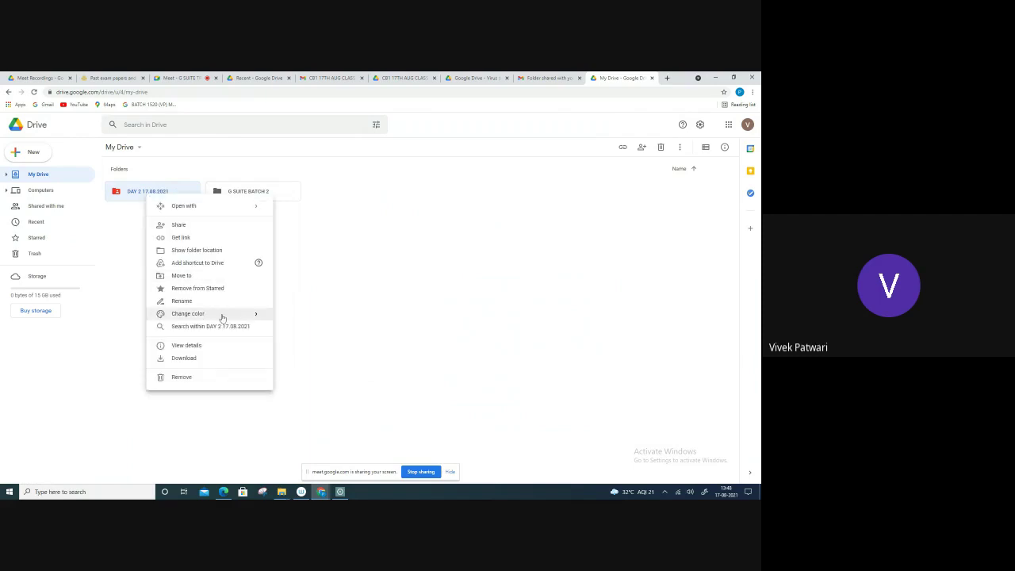
left_click(297, 332)
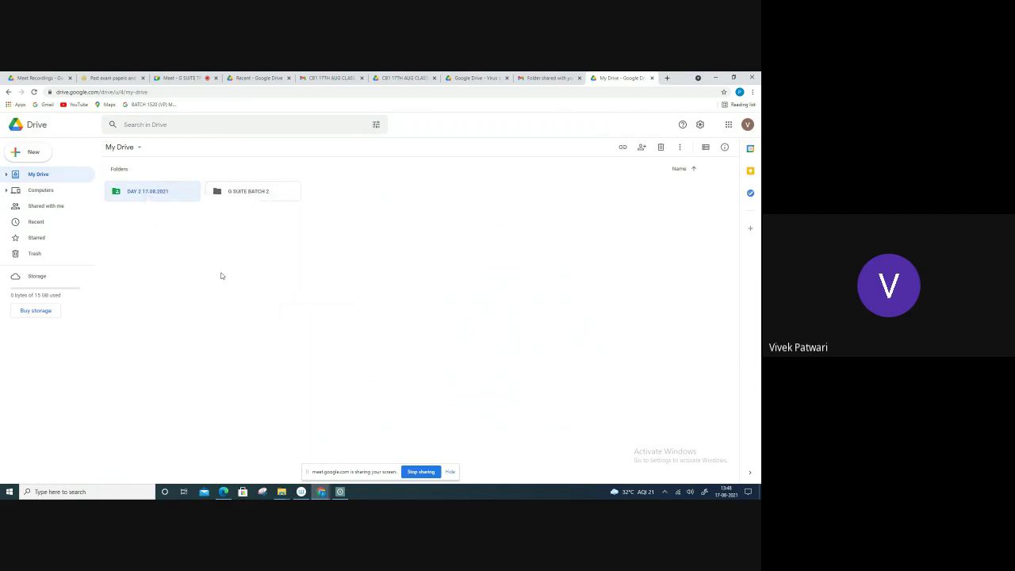
right_click(148, 199)
mouse_move(189, 316)
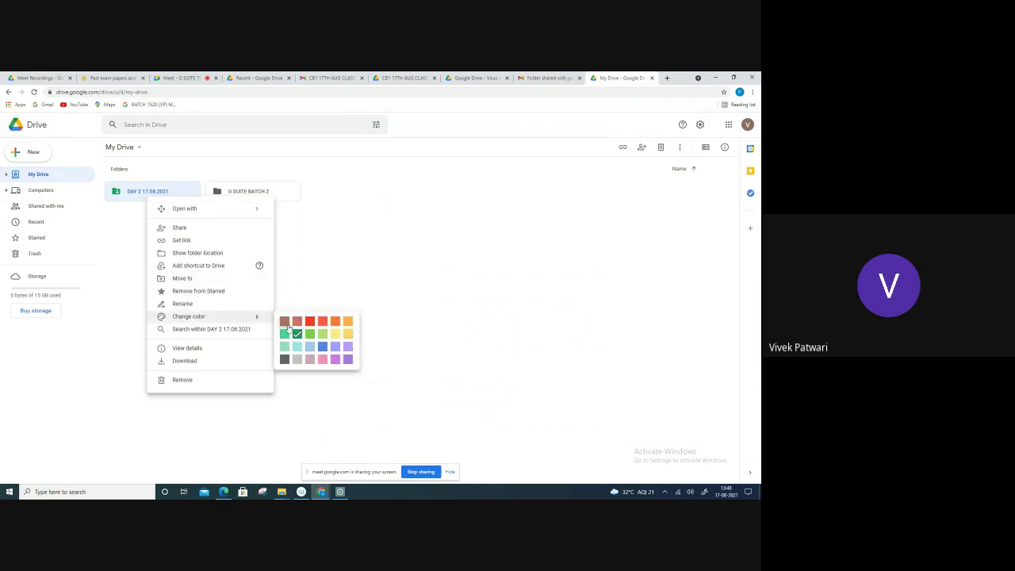
left_click(334, 334)
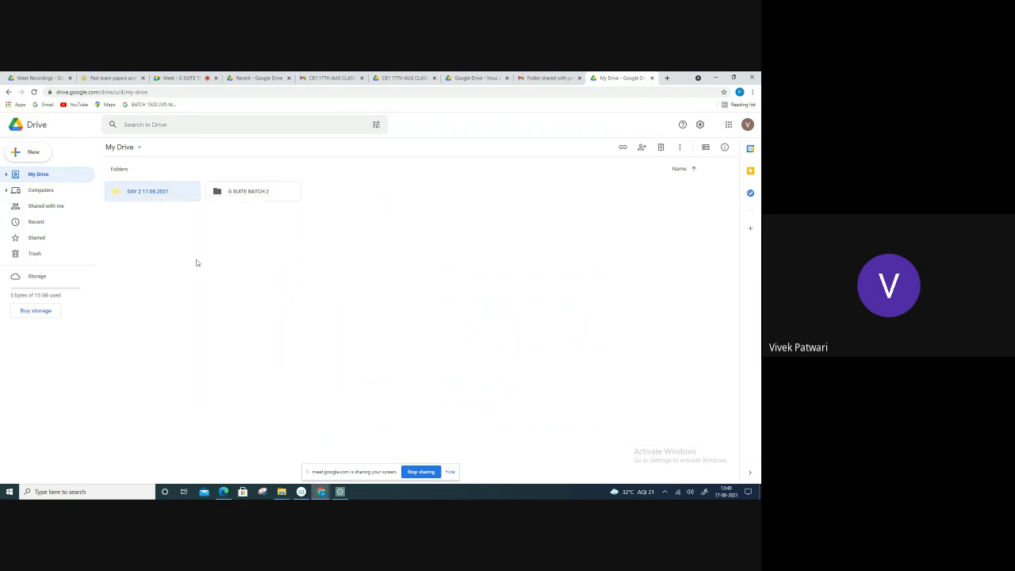
right_click(152, 193)
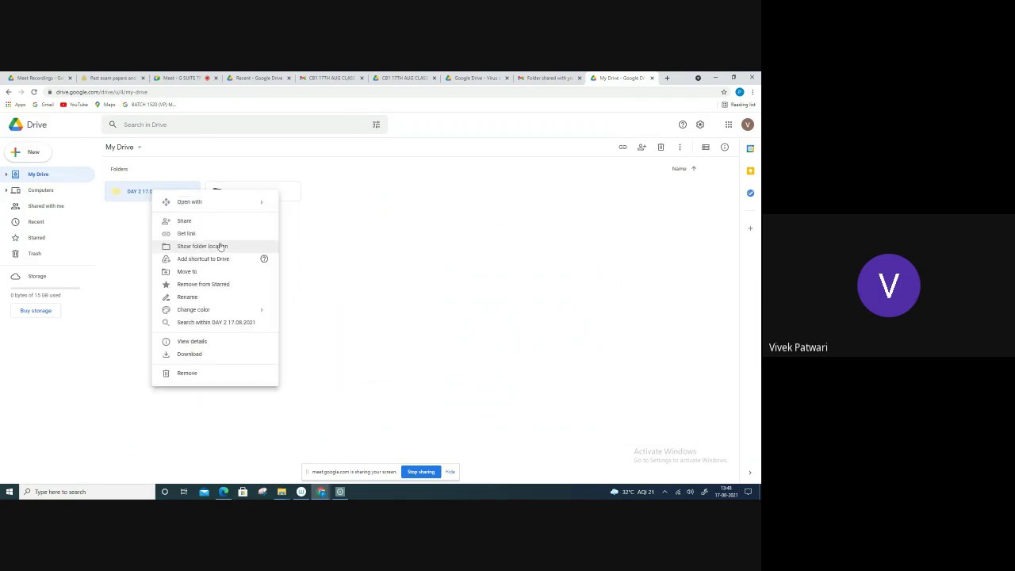
mouse_move(193, 309)
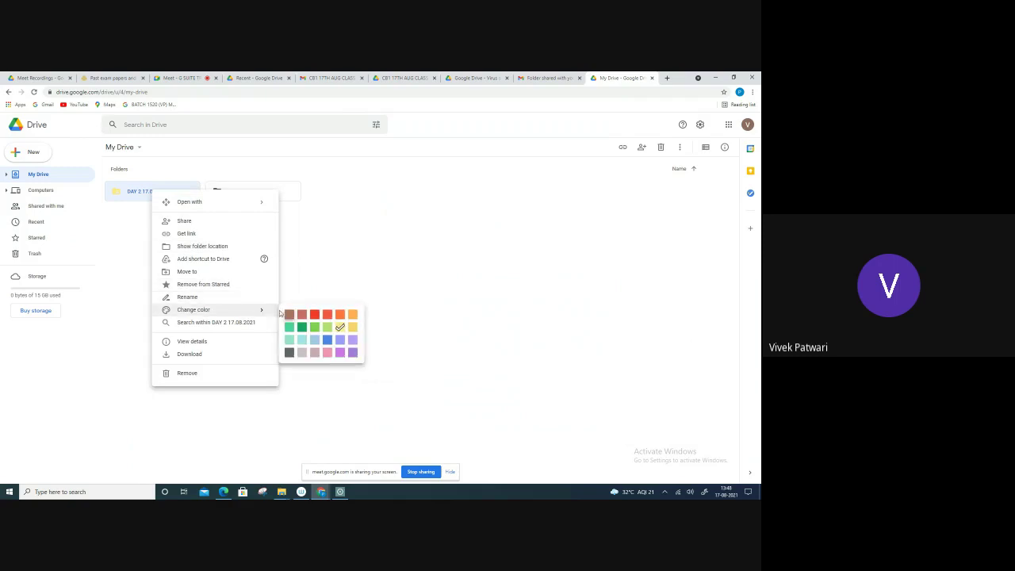
left_click(287, 354)
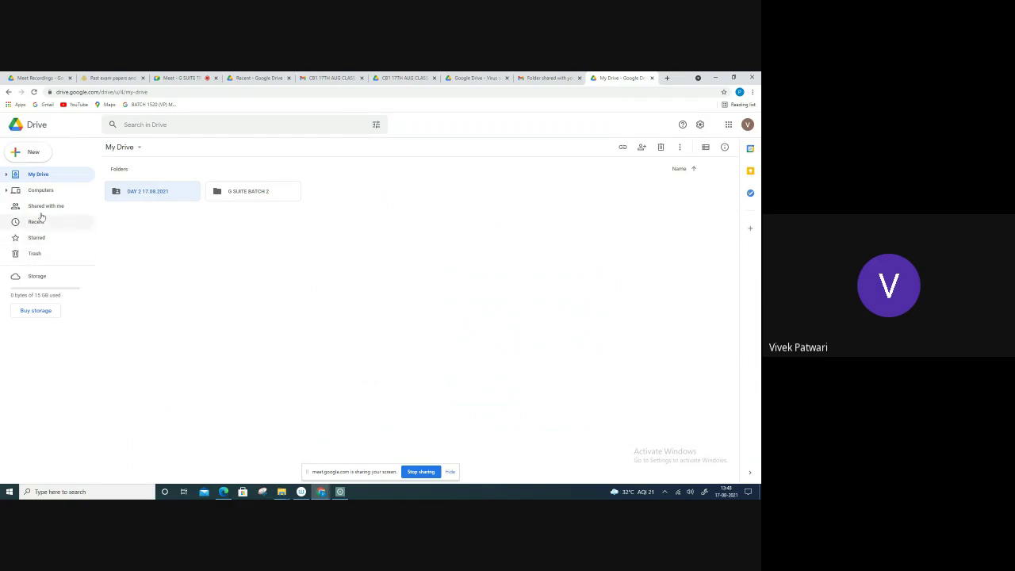
left_click(41, 208)
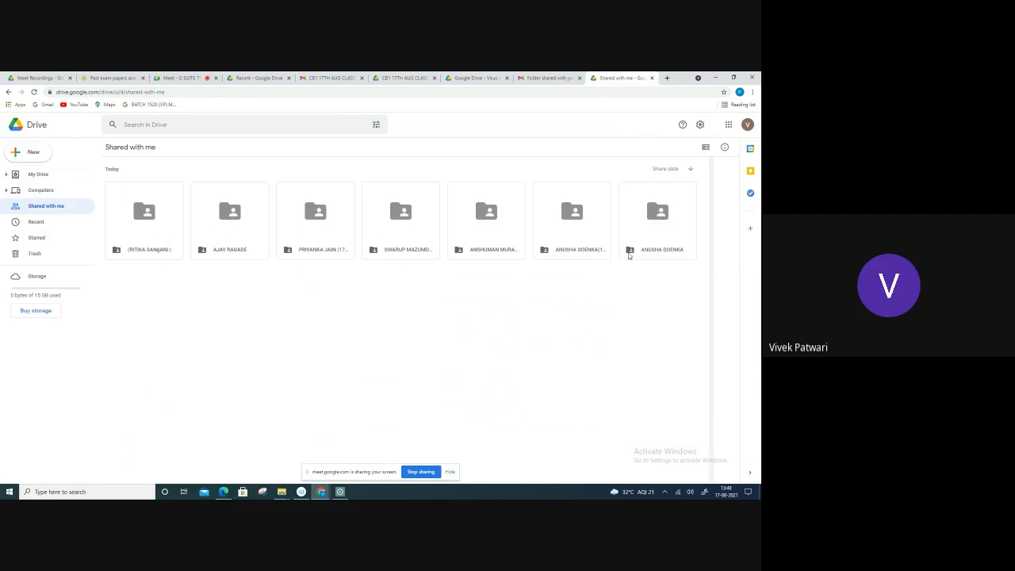
left_click(182, 77)
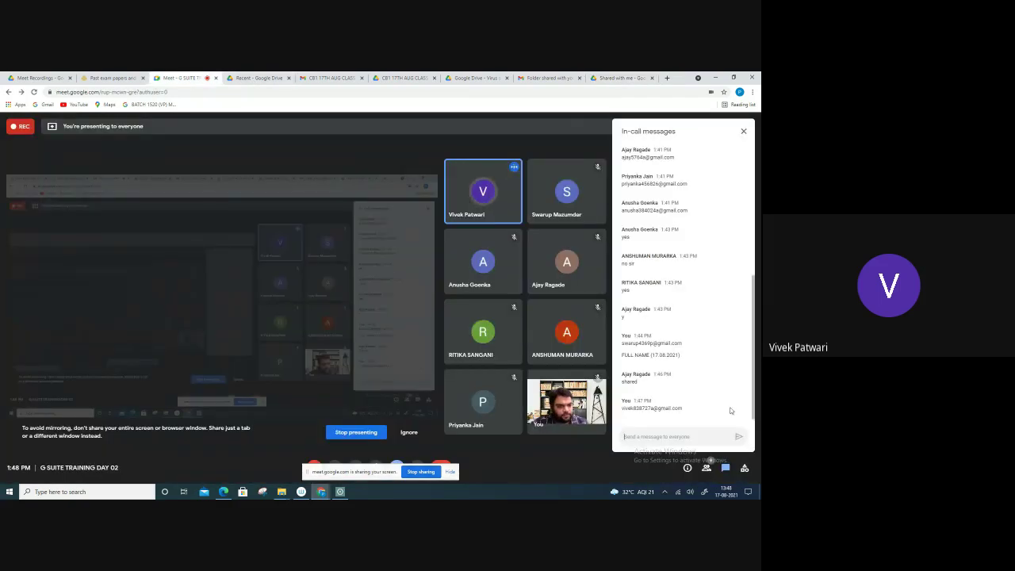
left_click(743, 131)
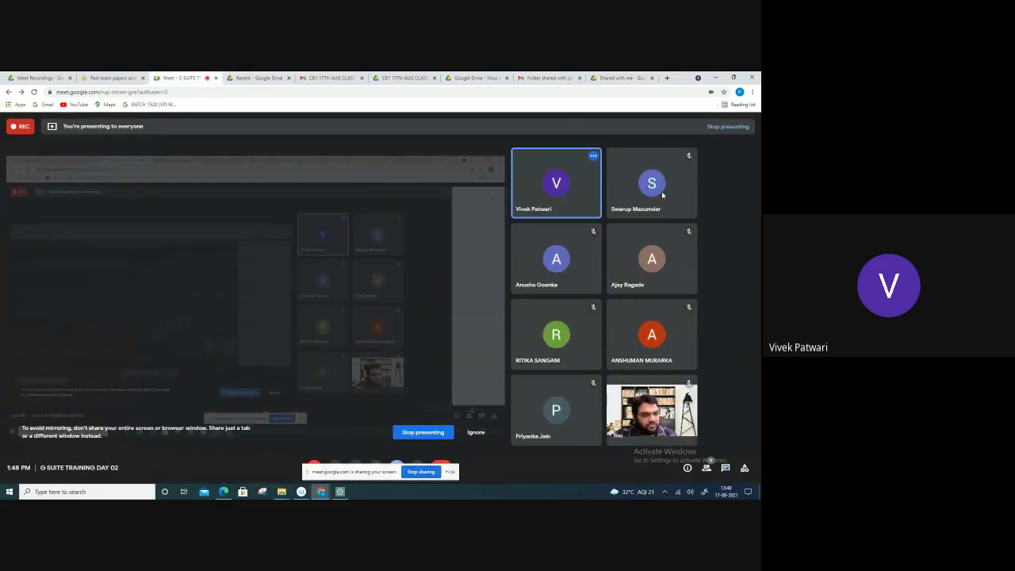
left_click(622, 78)
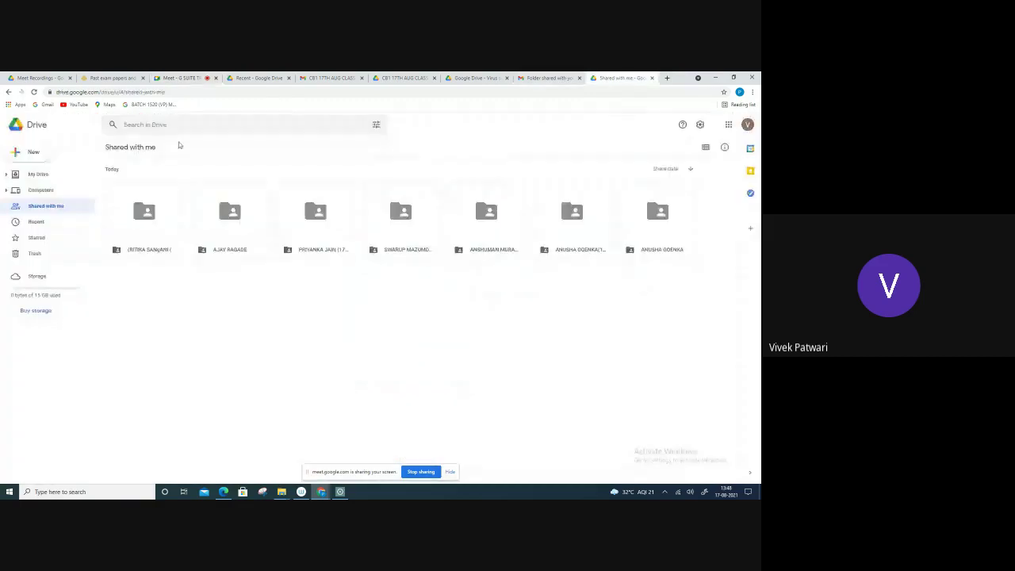
left_click(47, 176)
left_click(132, 195)
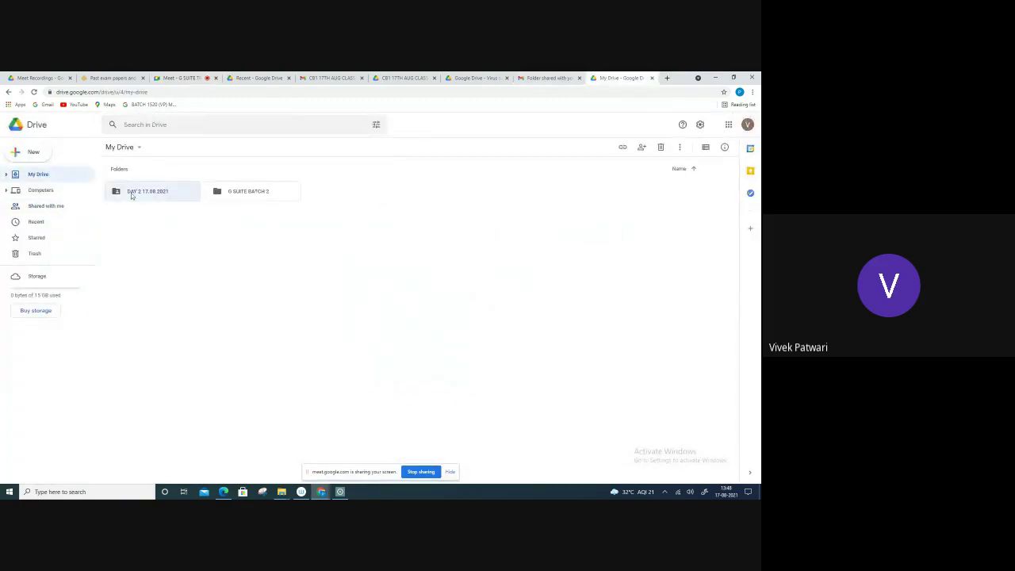
double_click(132, 195)
Upload ABM.pdf from the computer into the DAY 2 17.08.2021 folder.
right_click(265, 251)
left_click(293, 284)
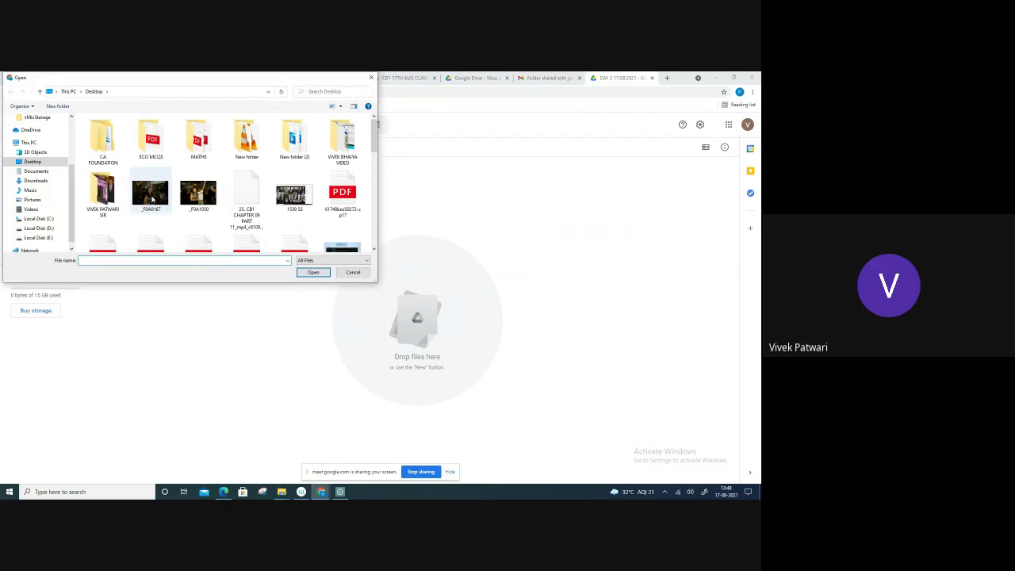
scroll(248, 221, "down", 3)
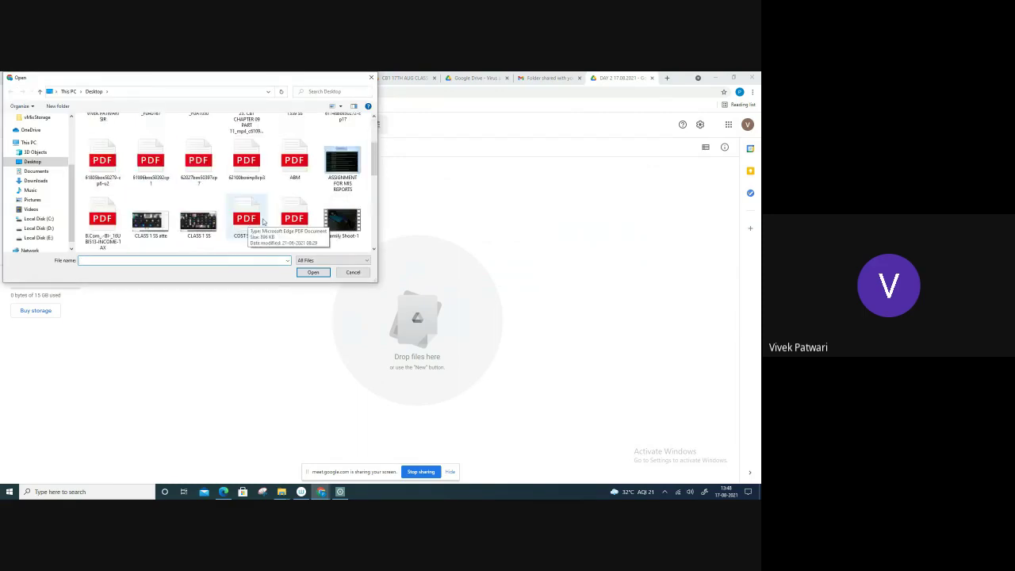
left_click(291, 175)
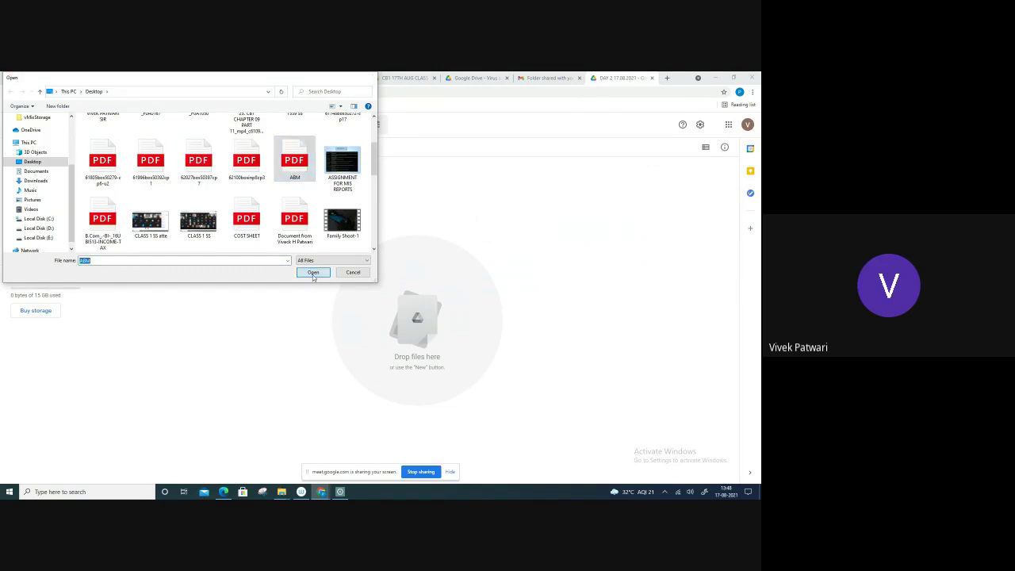
left_click(313, 272)
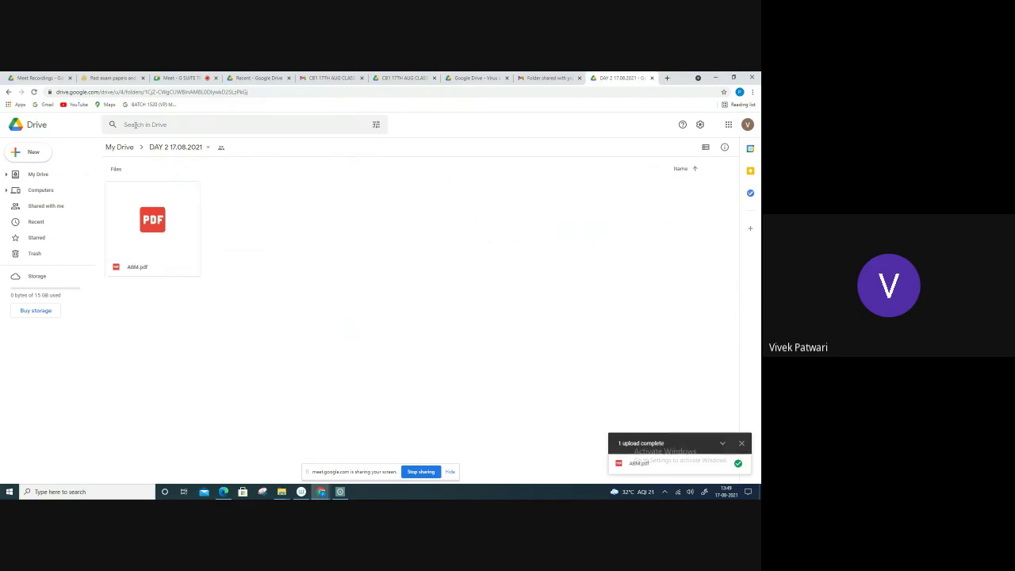
Remove both collaborators from the DAY 2 folder's sharing, save, and reopen the folder.
left_click(121, 148)
right_click(174, 193)
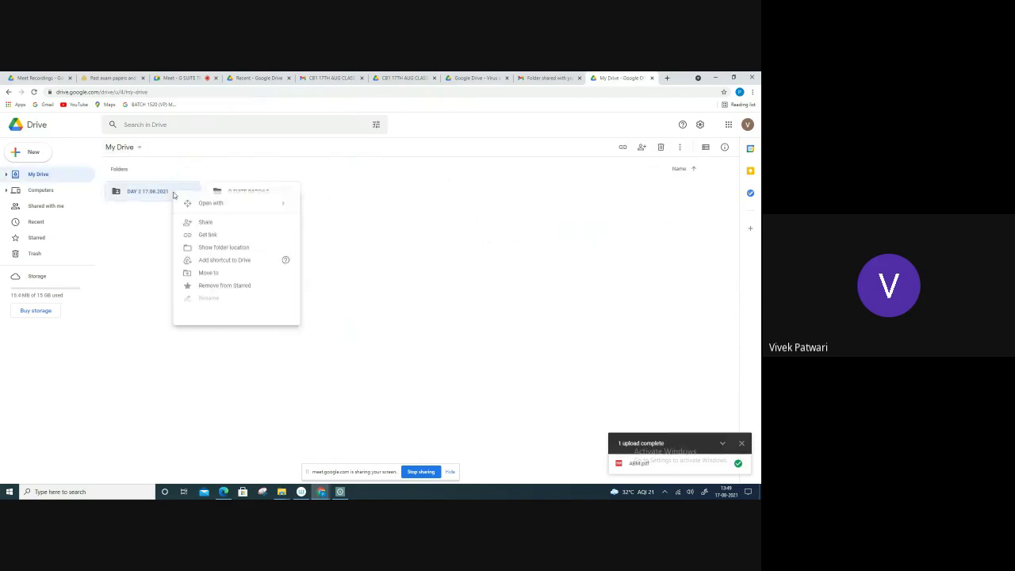
left_click(278, 242)
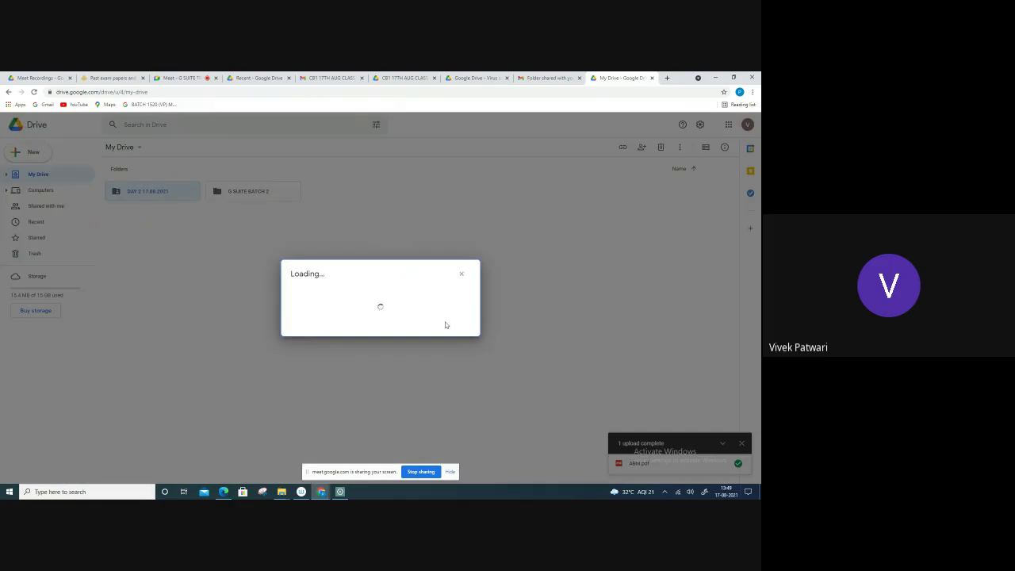
left_click(482, 286)
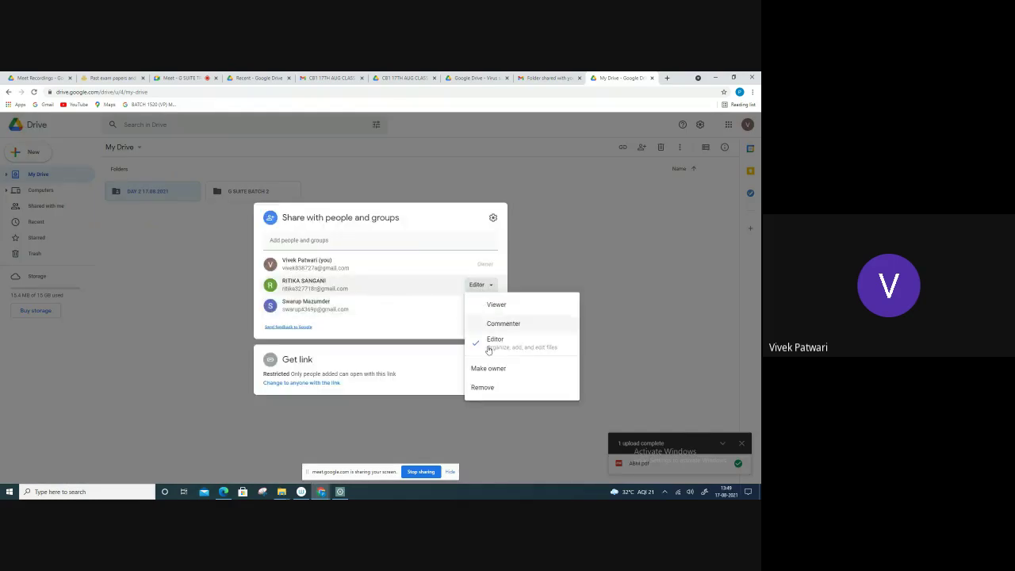
left_click(485, 389)
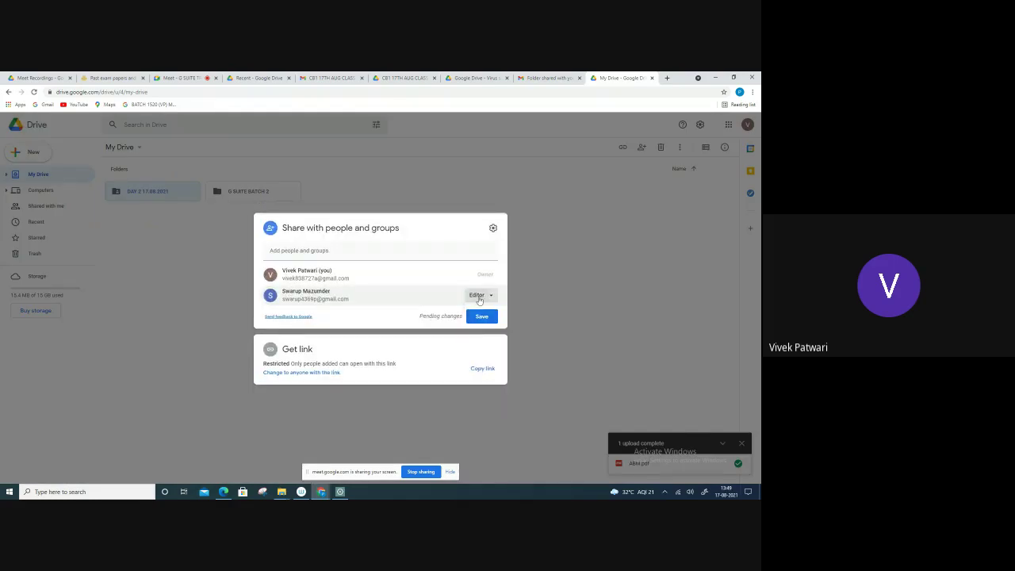
left_click(480, 295)
left_click(483, 399)
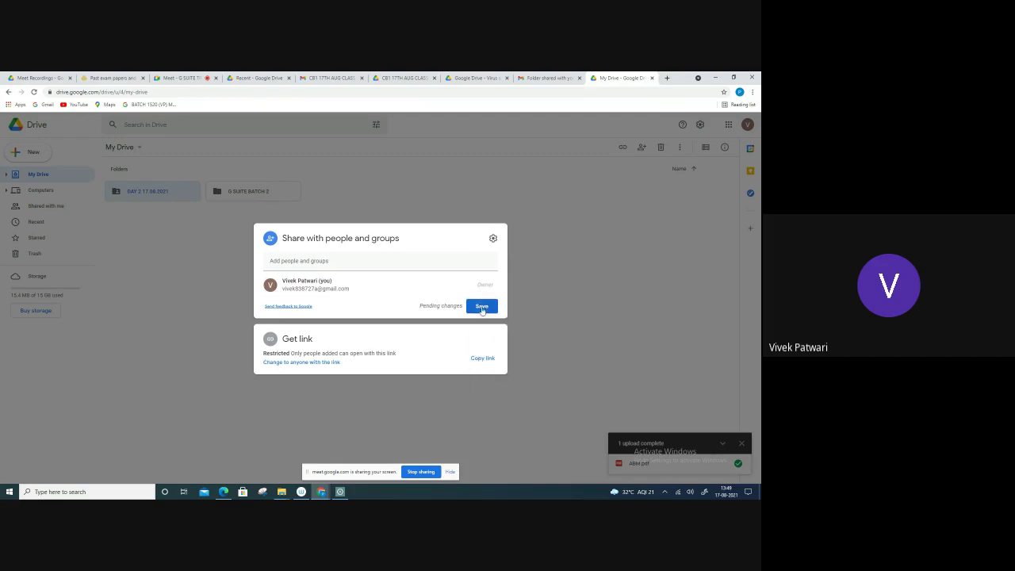
left_click(481, 306)
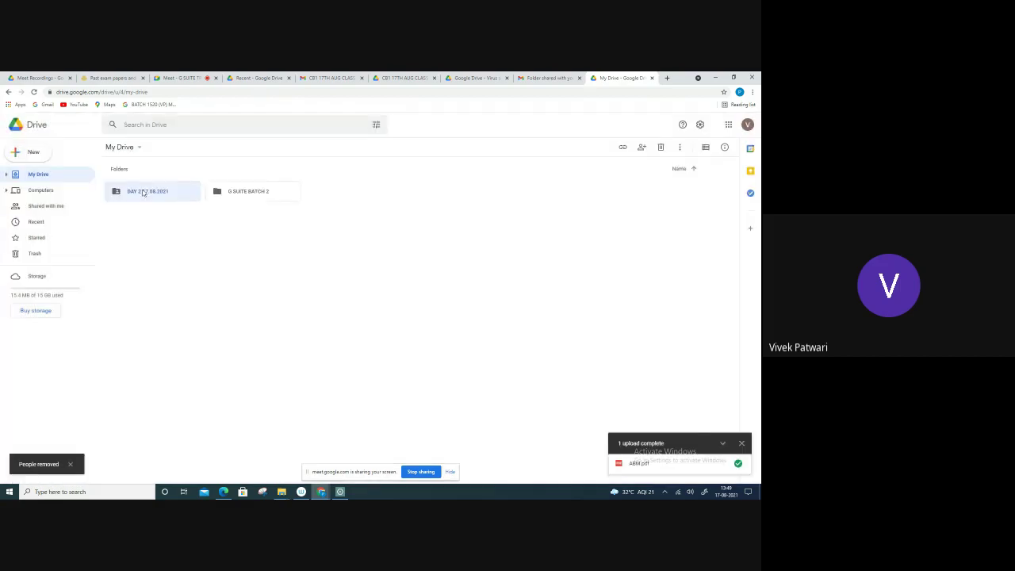
double_click(143, 193)
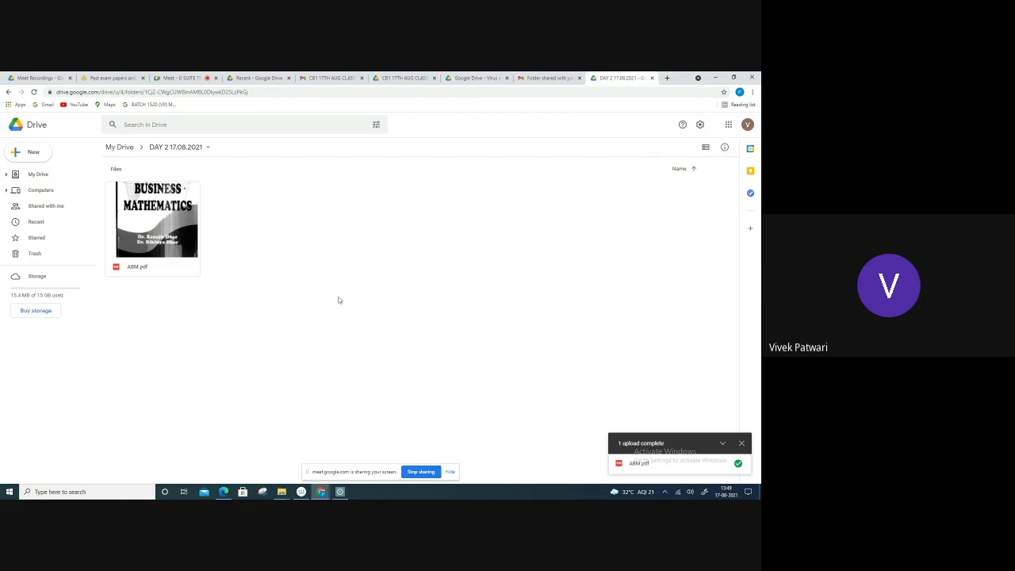
Open the first three shared student folders one by one to inspect their contents.
left_click(43, 206)
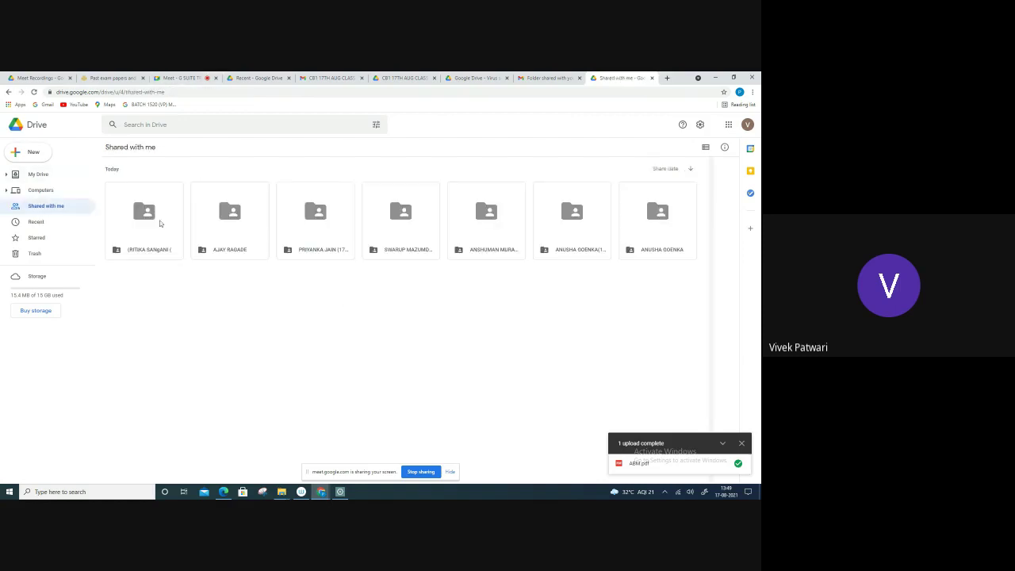
left_click(162, 223)
double_click(162, 224)
left_click(46, 207)
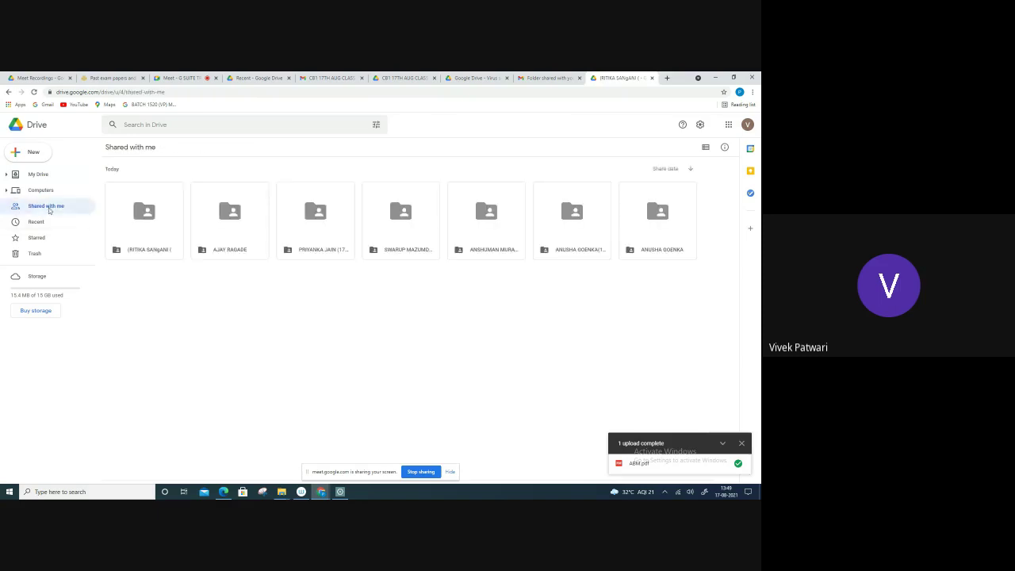
left_click(226, 228)
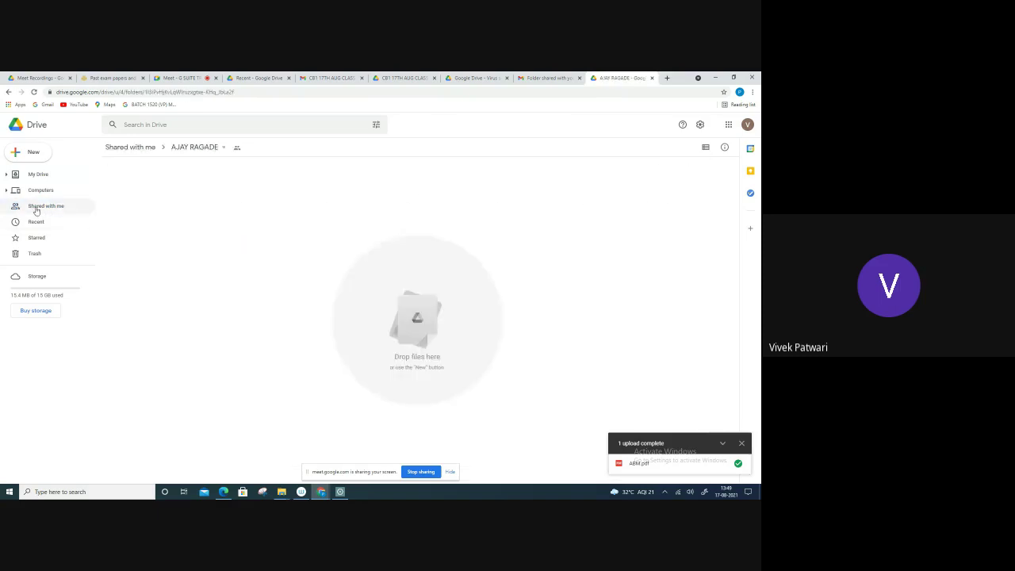
left_click(34, 209)
double_click(301, 236)
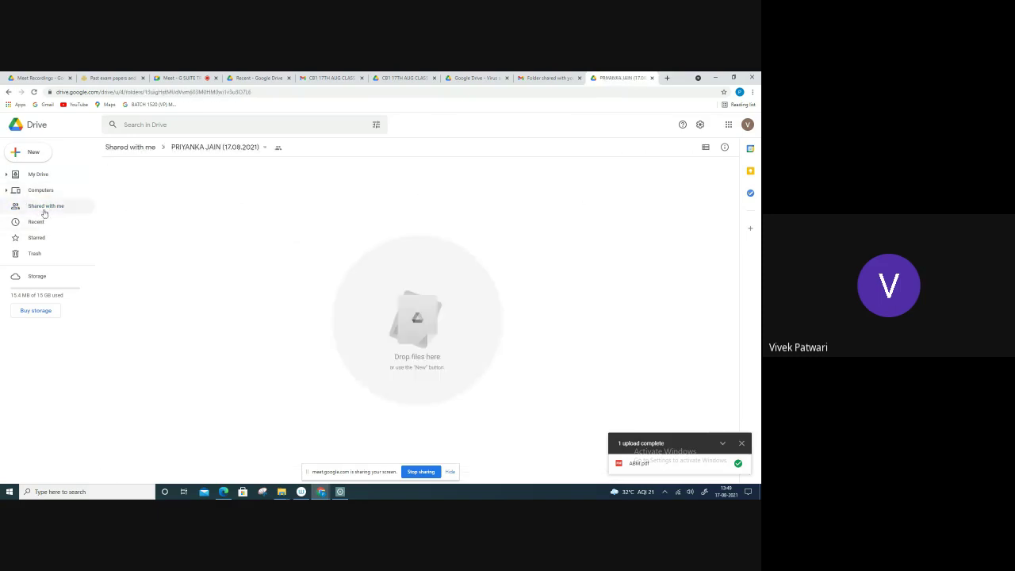
left_click(41, 208)
Inspect the fourth through seventh student folders, including the one holding DOCUMENTS.
double_click(372, 241)
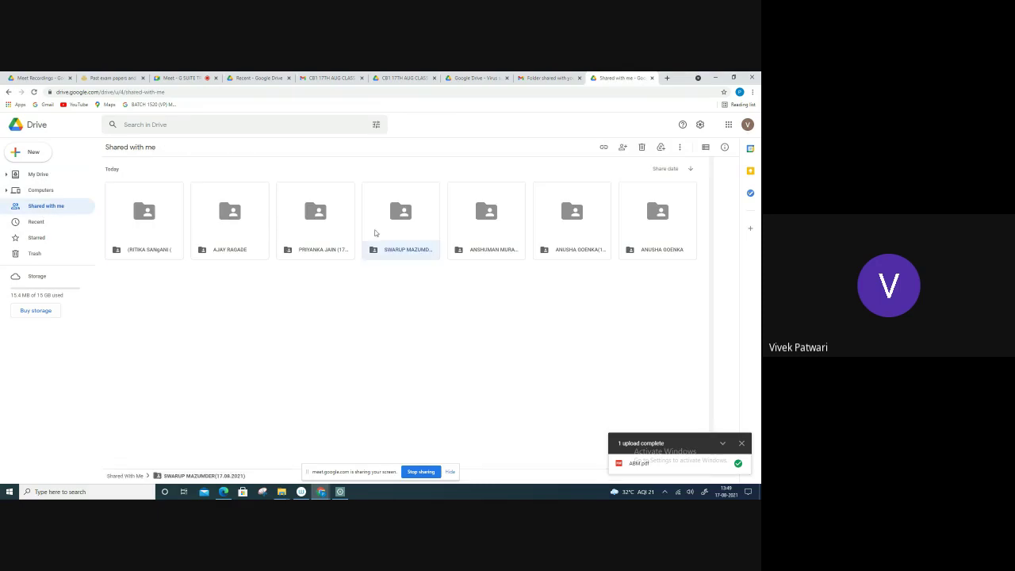
left_click(61, 207)
double_click(465, 212)
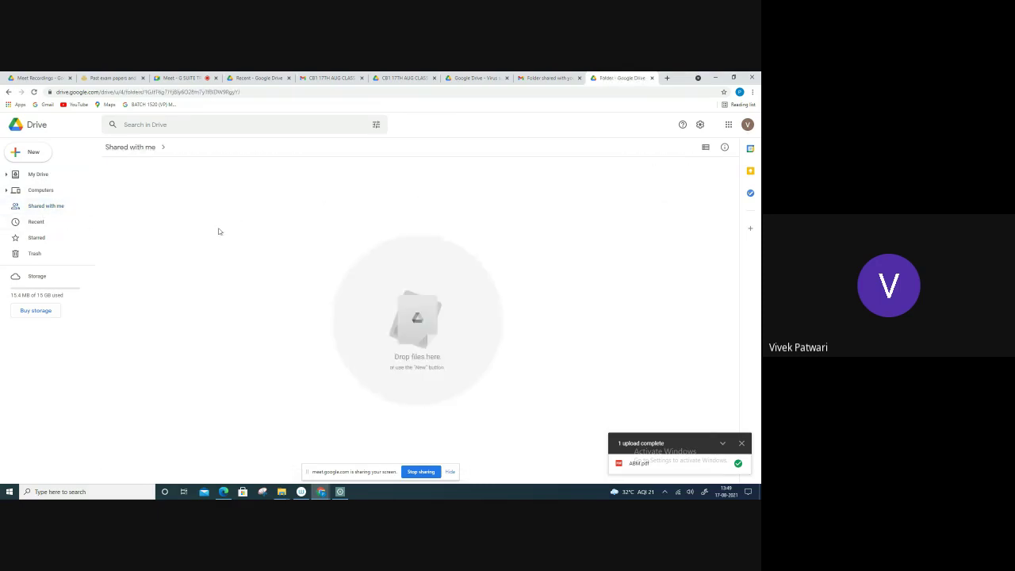
left_click(64, 209)
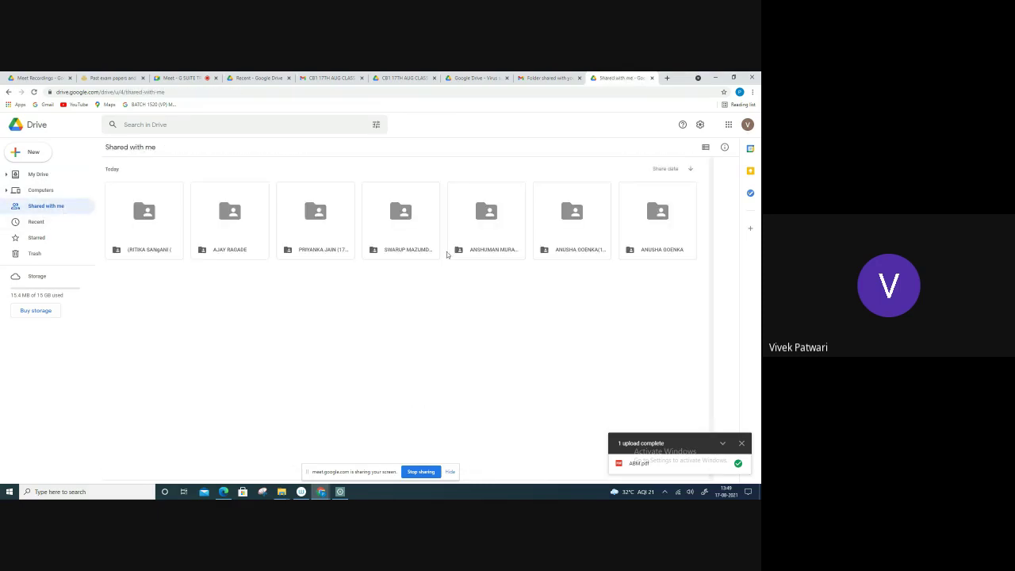
double_click(552, 248)
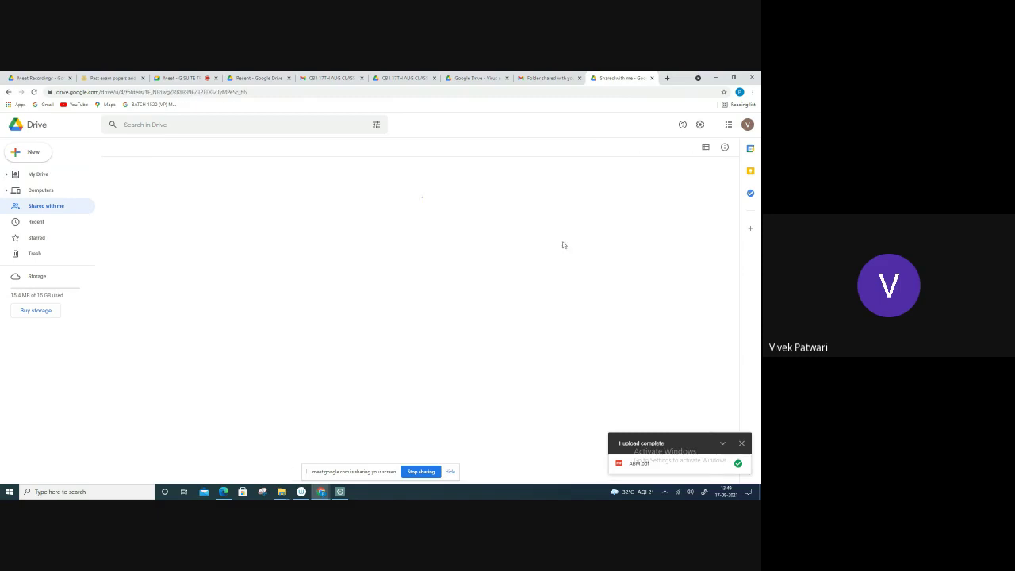
left_click(56, 208)
double_click(653, 248)
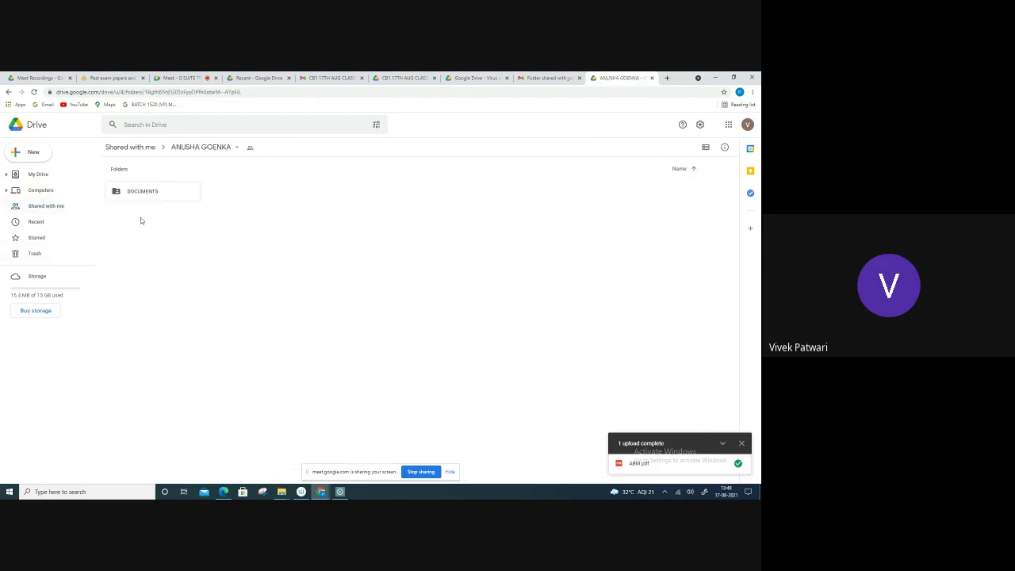
left_click(38, 207)
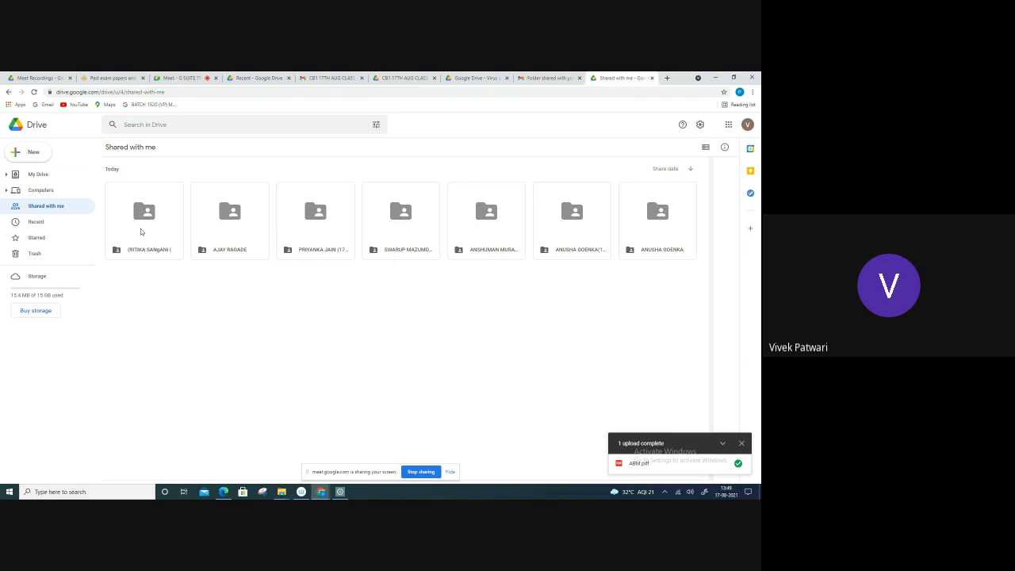
View a shared folder's action menu, then check the student folder holding poll.png.
right_click(141, 231)
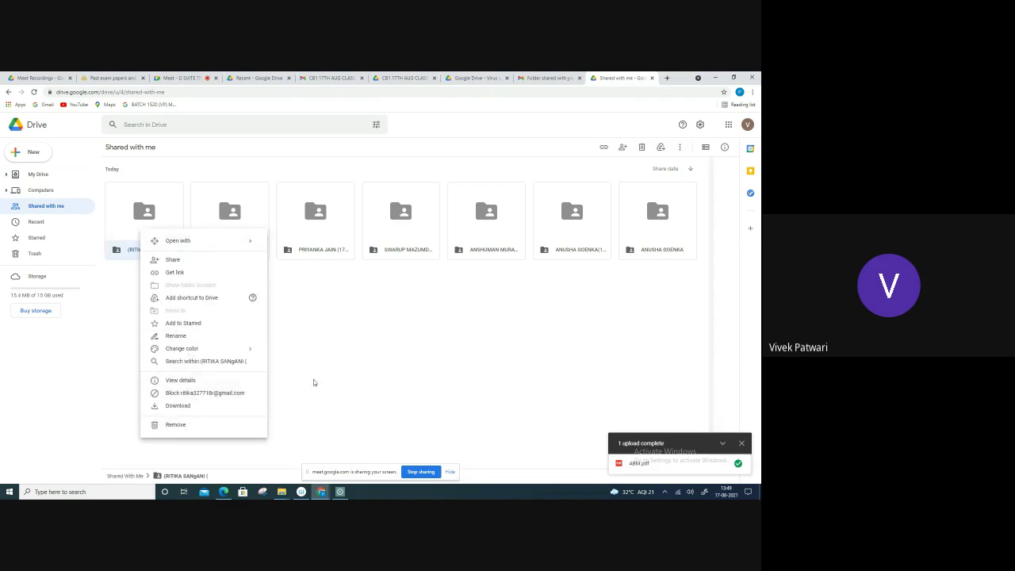
left_click(370, 344)
double_click(426, 229)
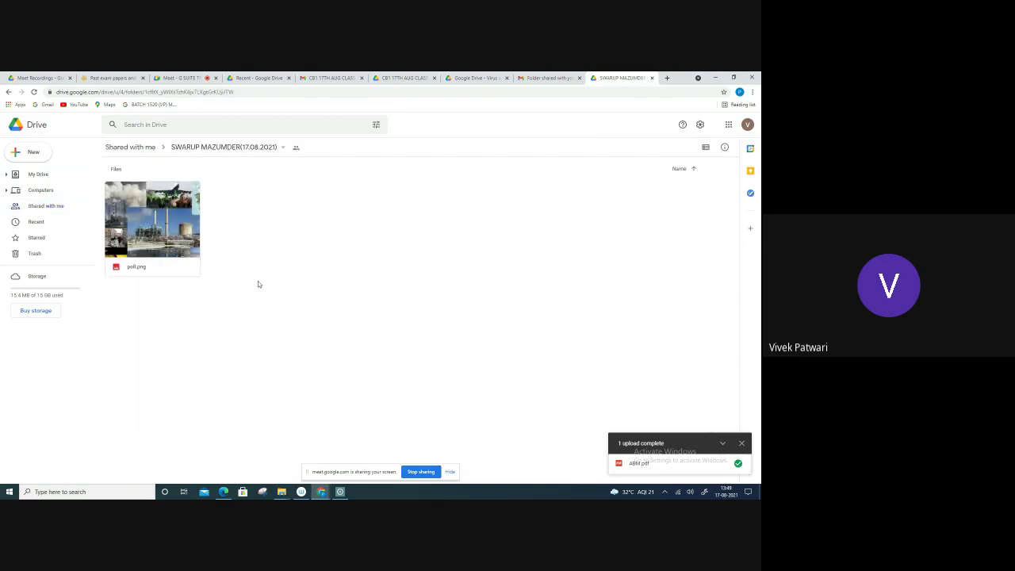
left_click(49, 206)
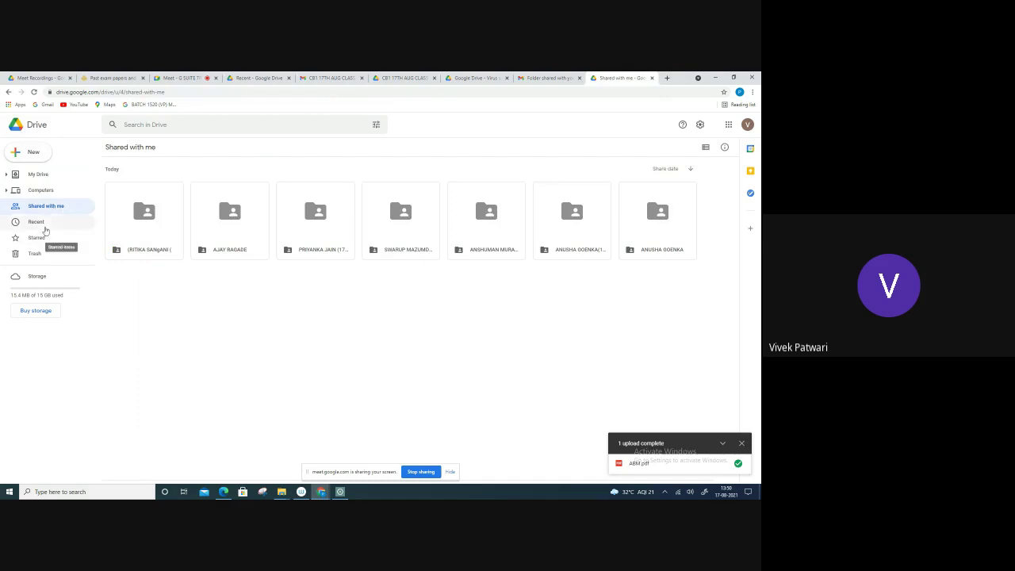
left_click(41, 223)
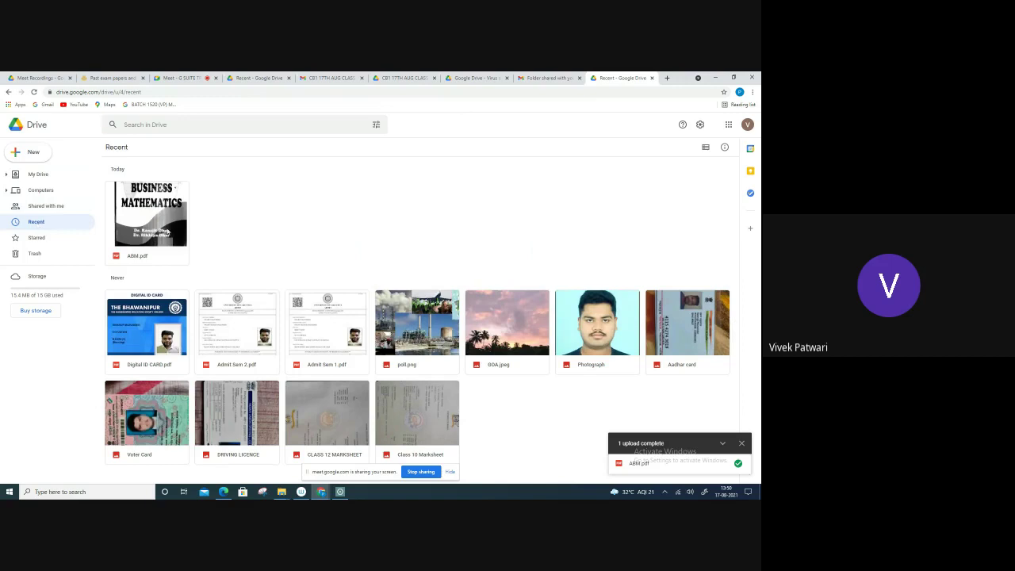
left_click(64, 206)
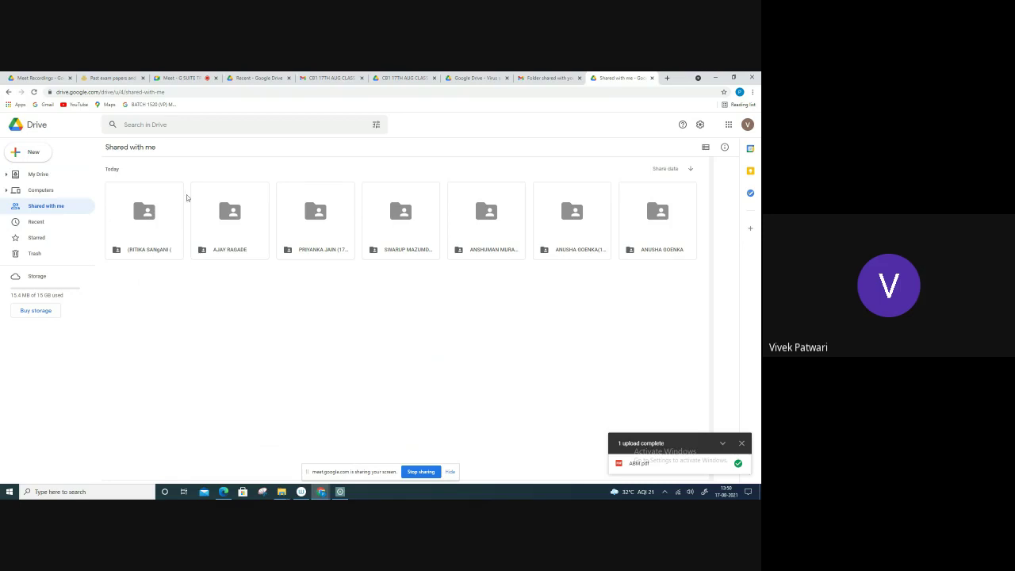
double_click(292, 231)
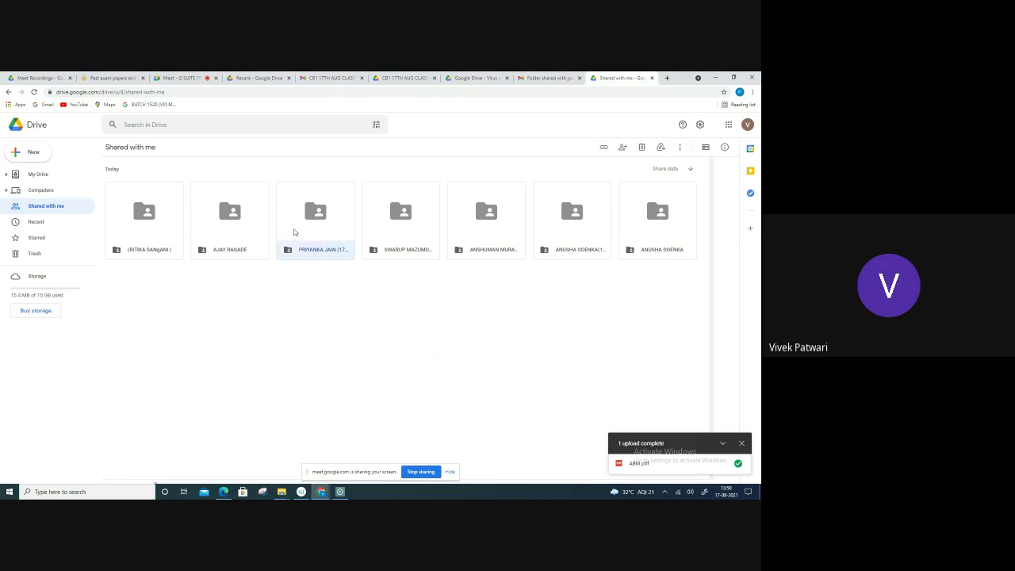
left_click(44, 207)
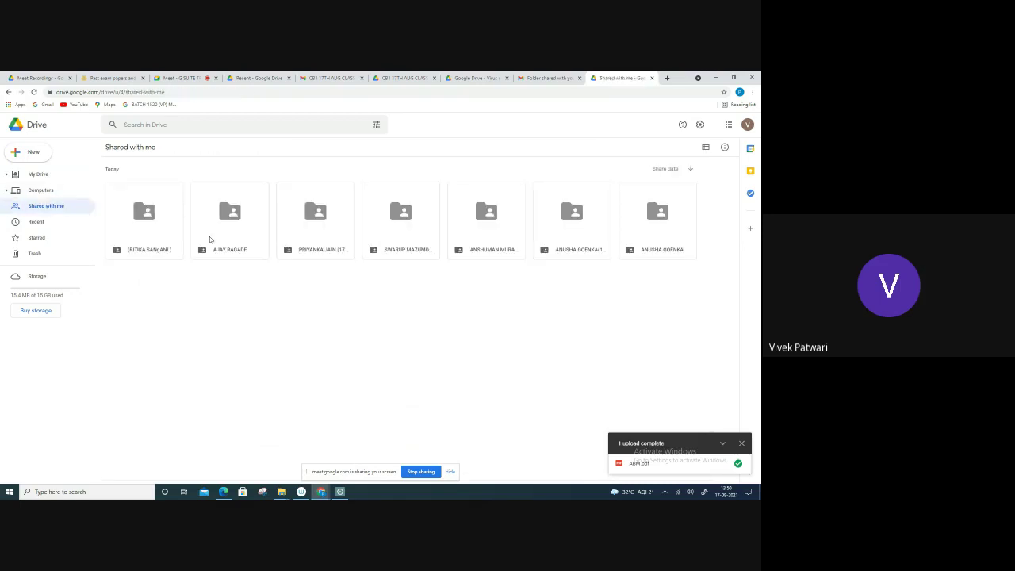
double_click(388, 242)
left_click(48, 208)
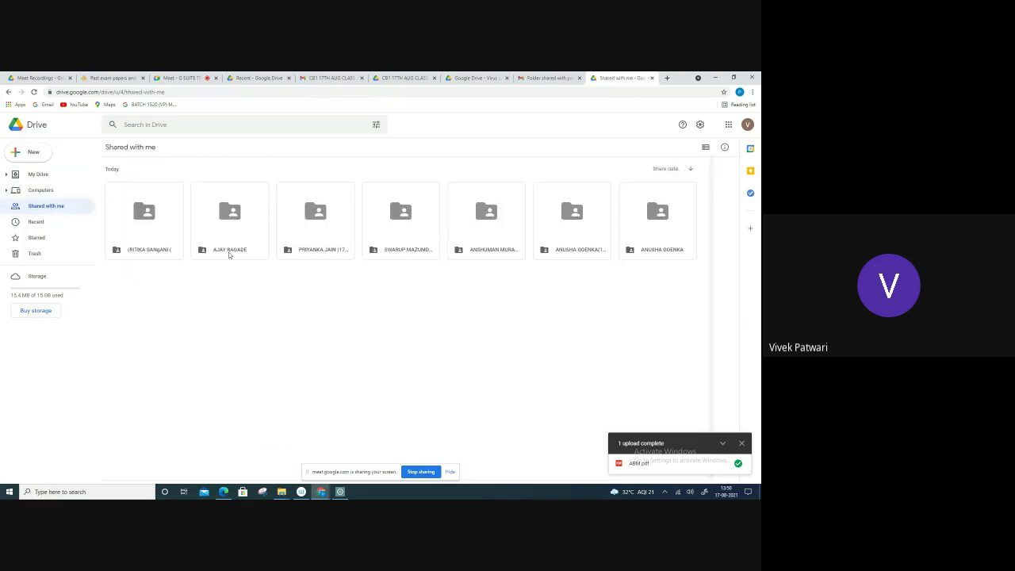
double_click(227, 252)
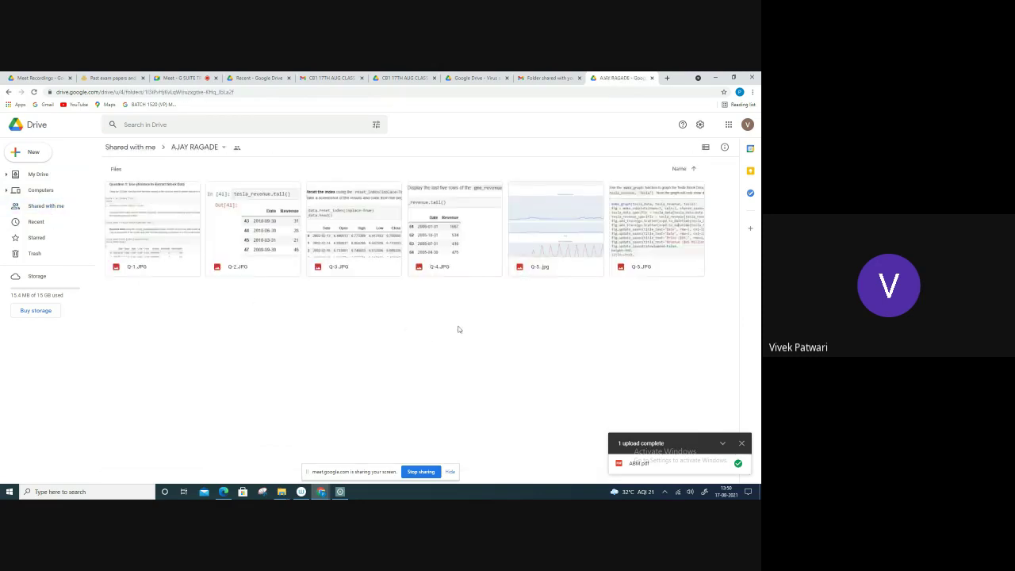
left_click(46, 207)
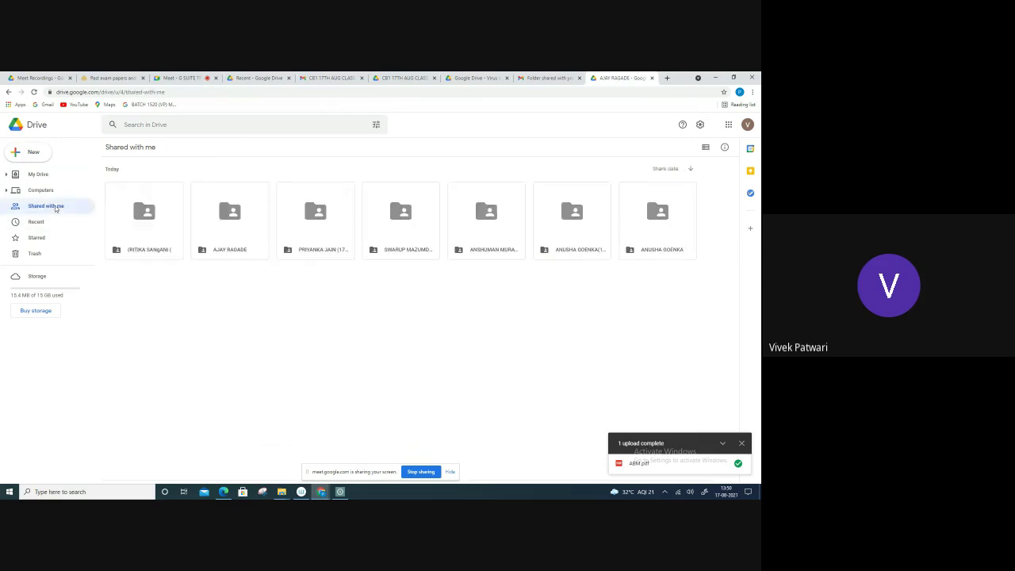
double_click(144, 238)
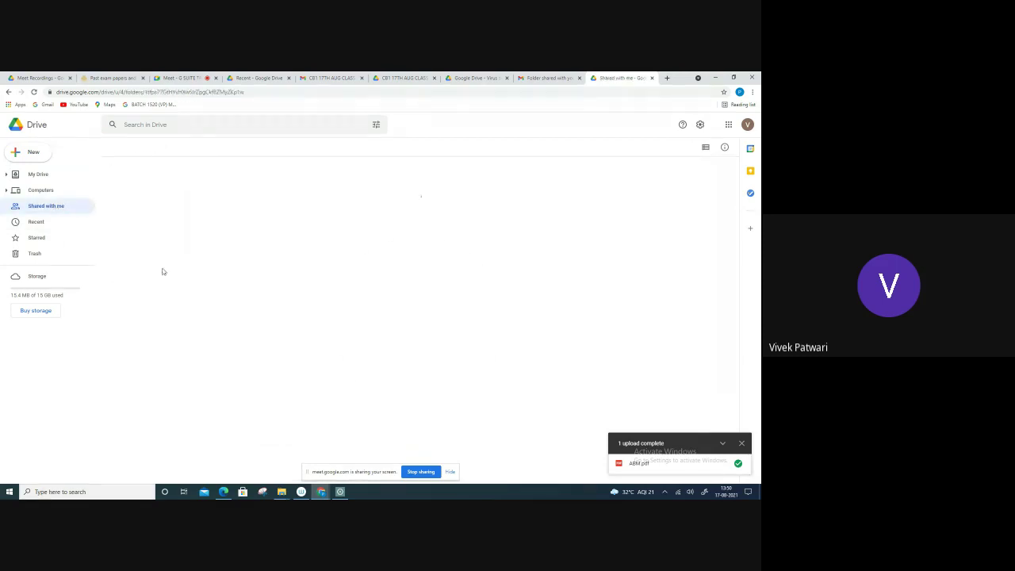
left_click(66, 206)
double_click(529, 246)
left_click(59, 207)
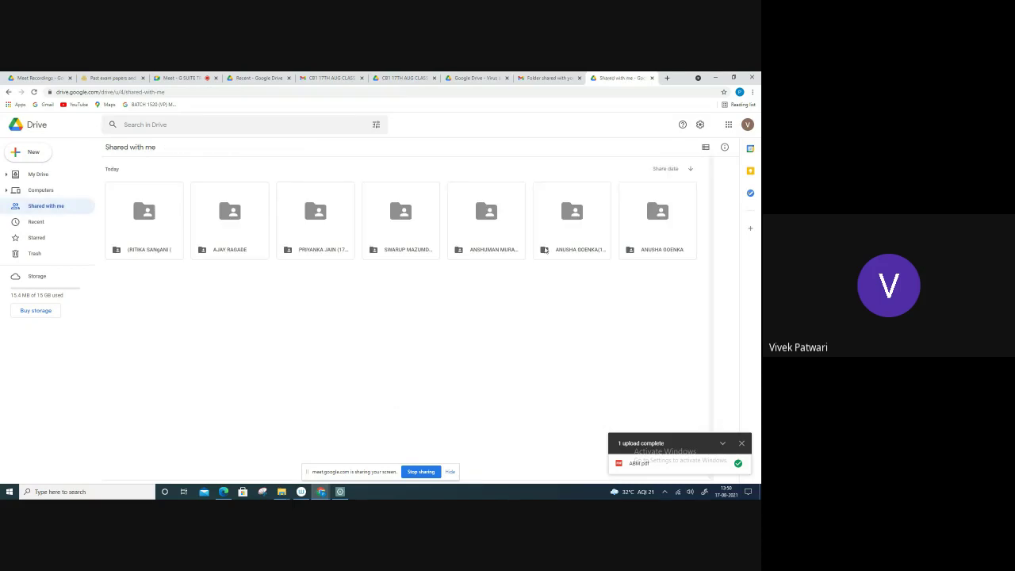
double_click(331, 237)
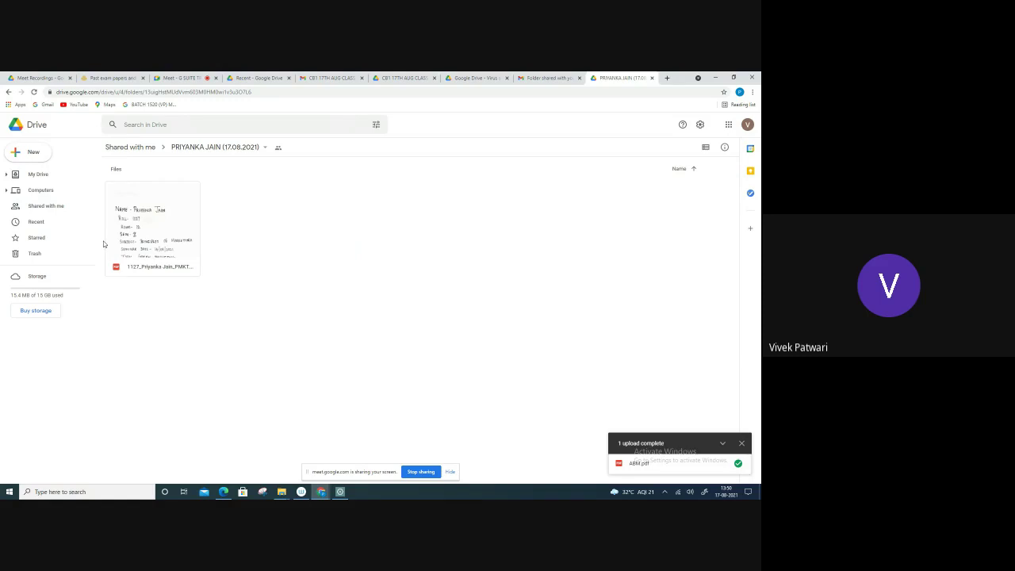
left_click(20, 208)
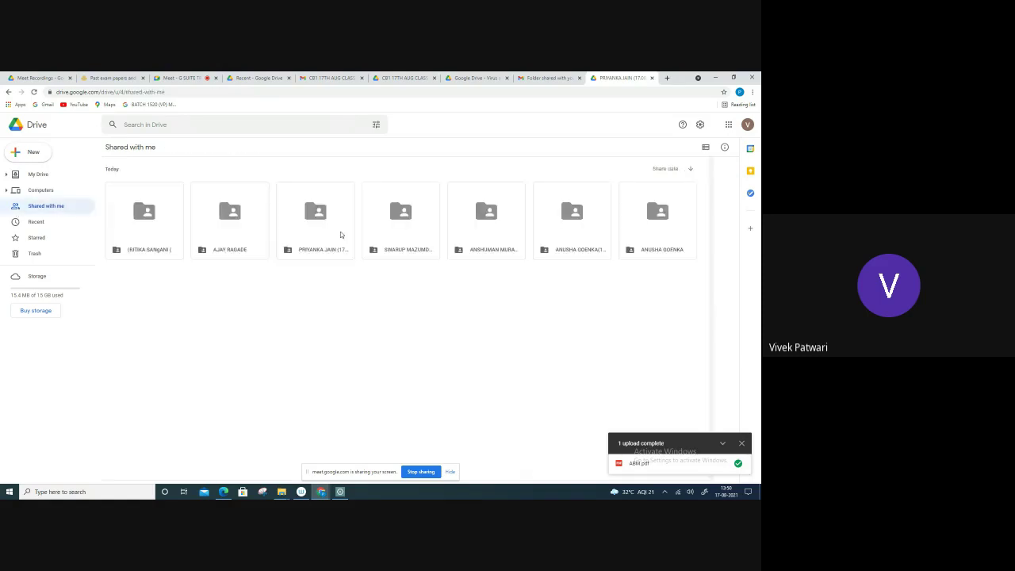
left_click(558, 252)
double_click(558, 252)
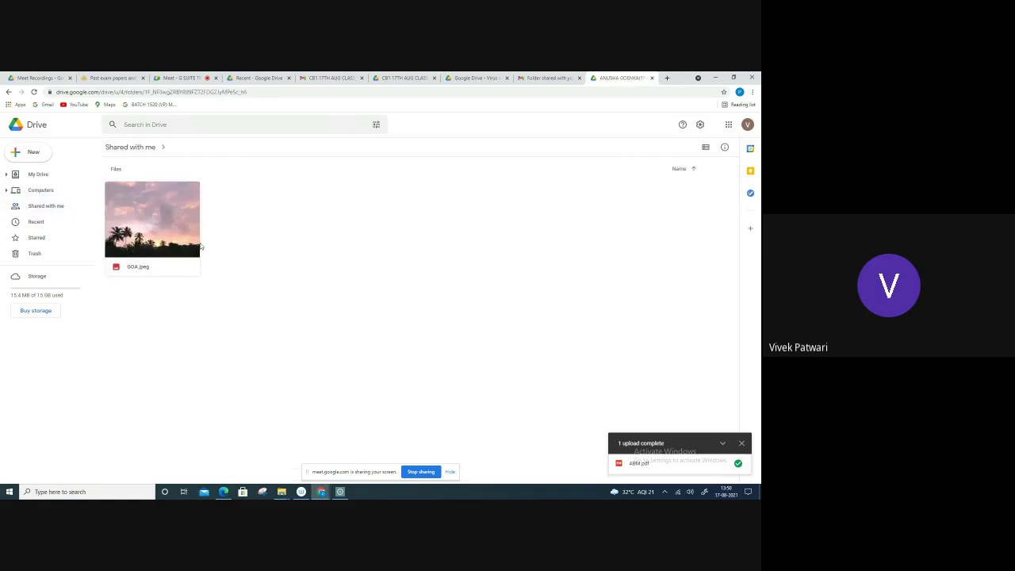
left_click(29, 205)
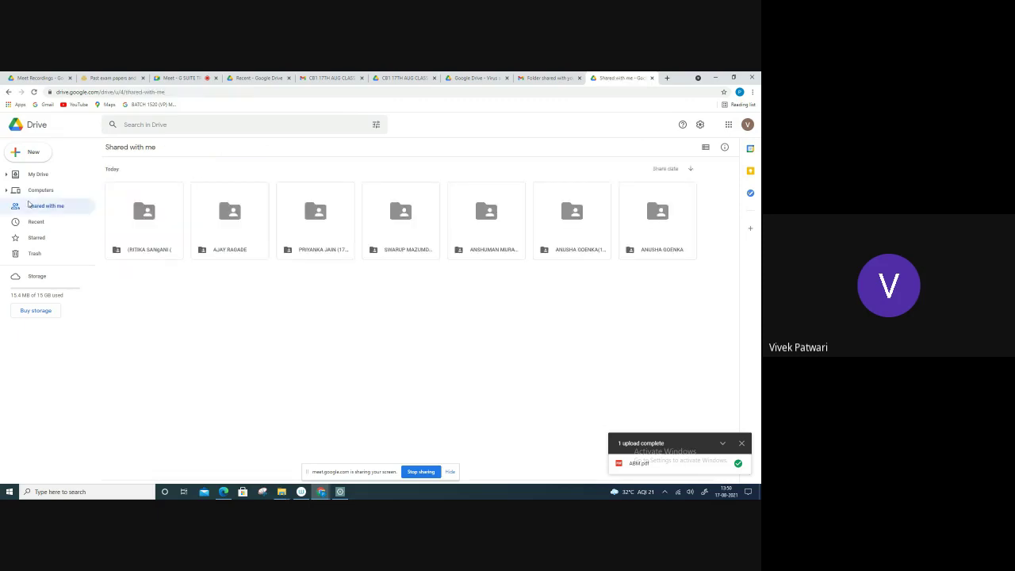
double_click(507, 253)
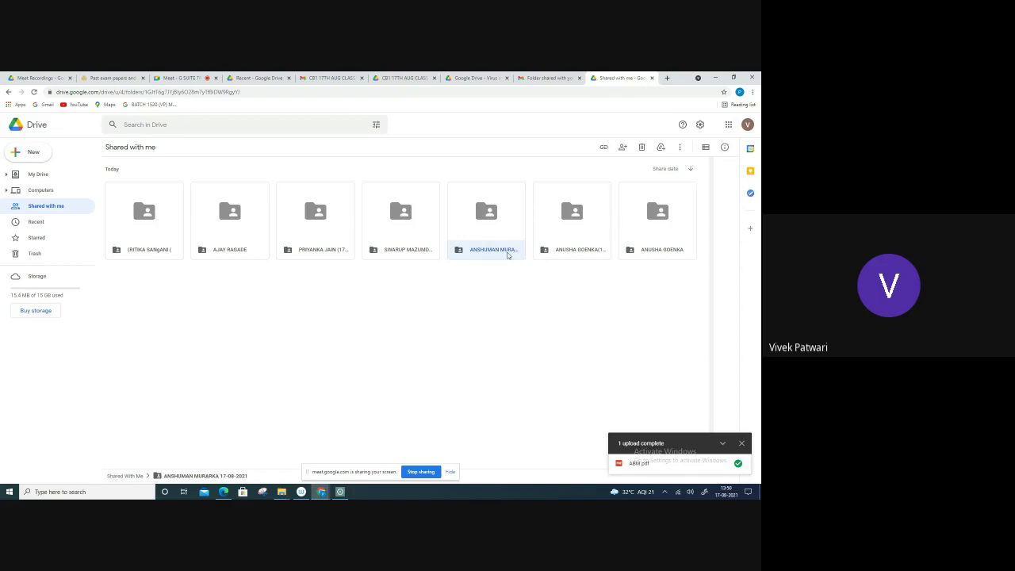
left_click(57, 206)
double_click(157, 245)
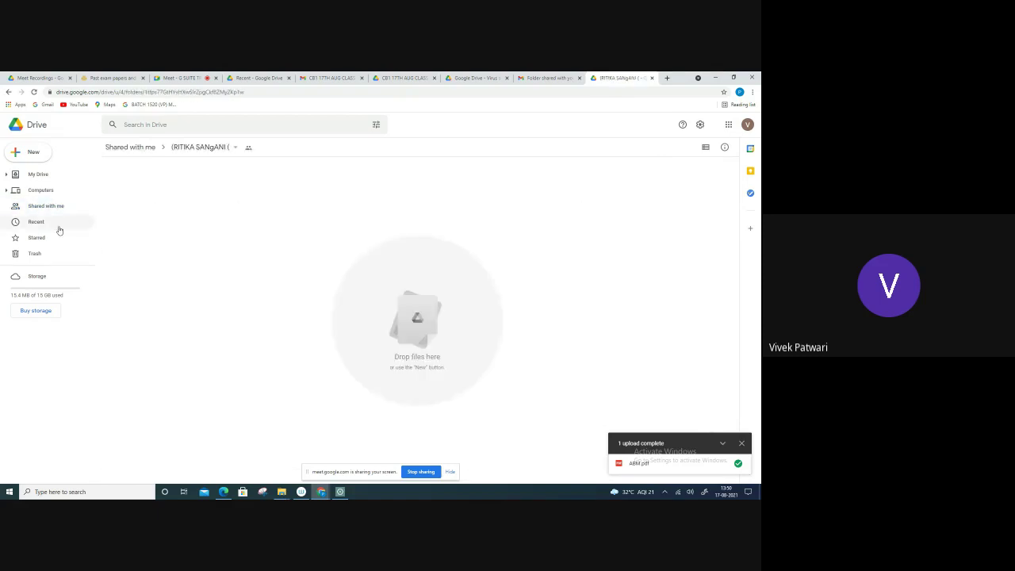
left_click(56, 206)
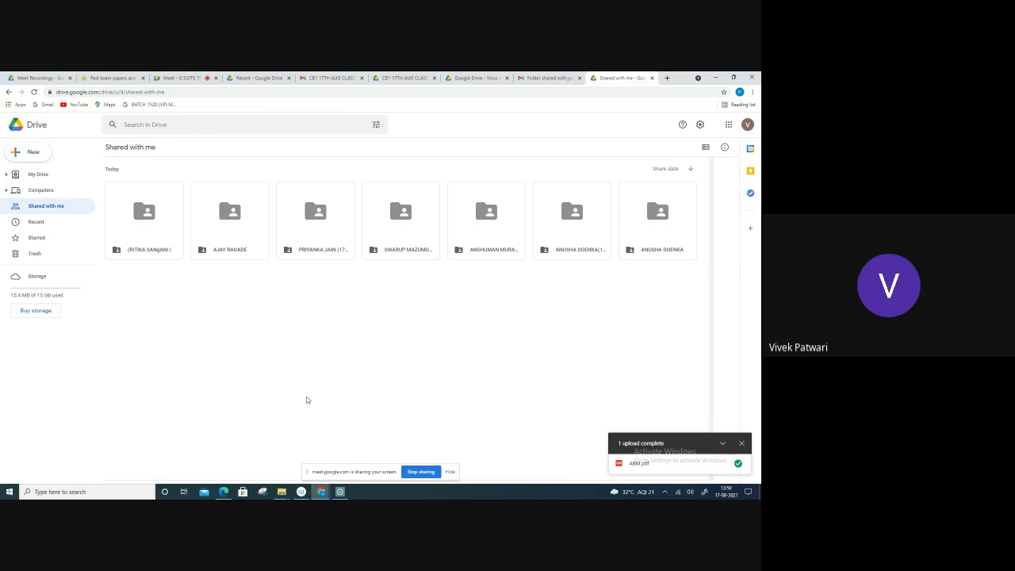
Go via the class video tab to another account's My Drive and scroll through its folders.
left_click(44, 177)
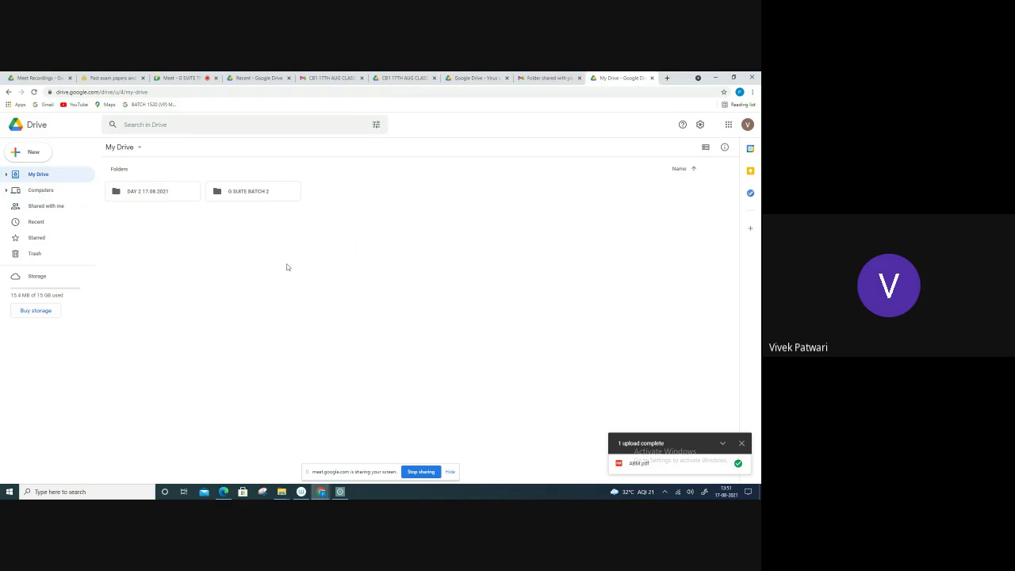
left_click(404, 78)
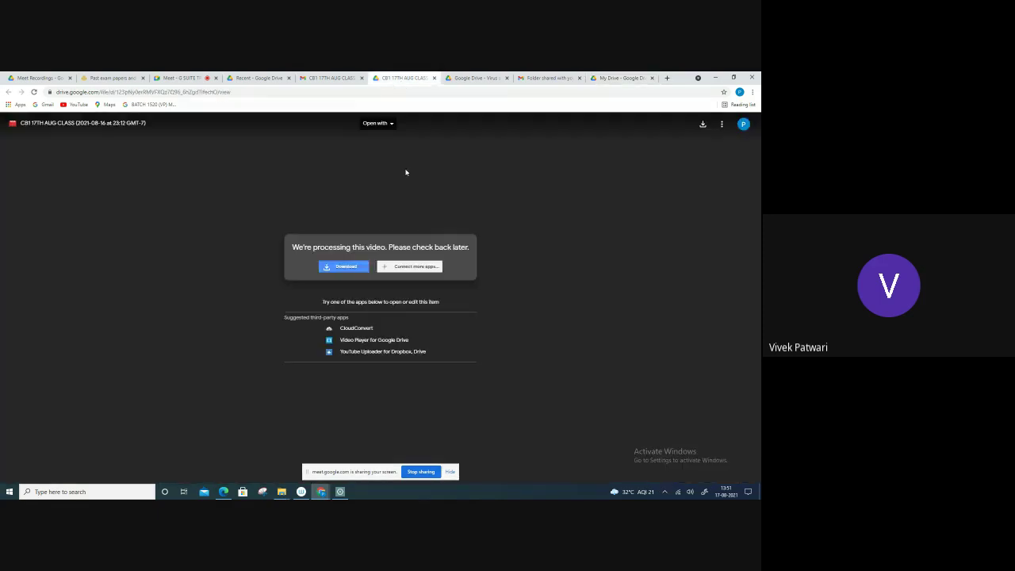
left_click(258, 78)
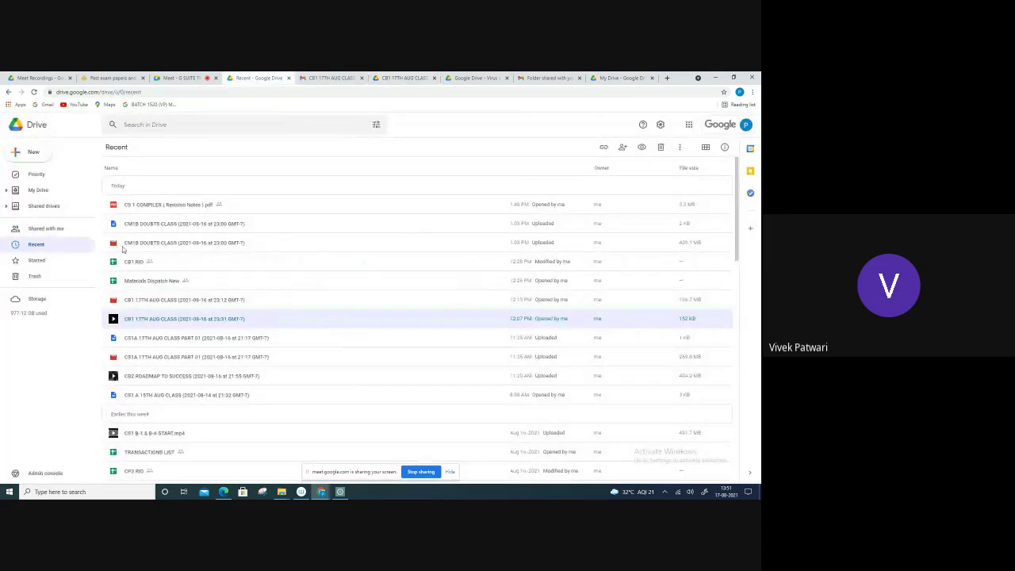
left_click(38, 190)
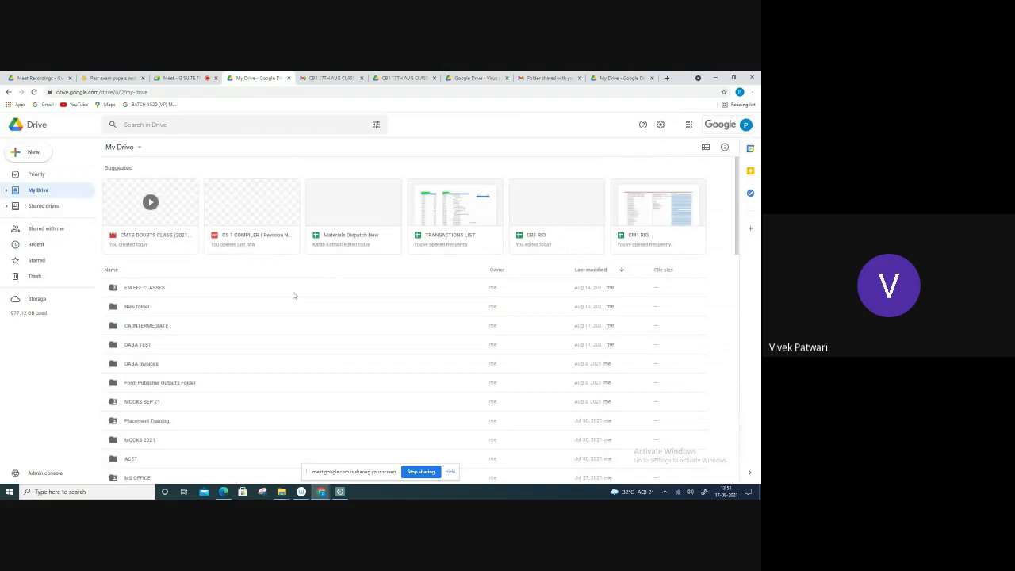
scroll(211, 344, "down", 3)
scroll(188, 344, "down", 5)
scroll(189, 343, "down", 5)
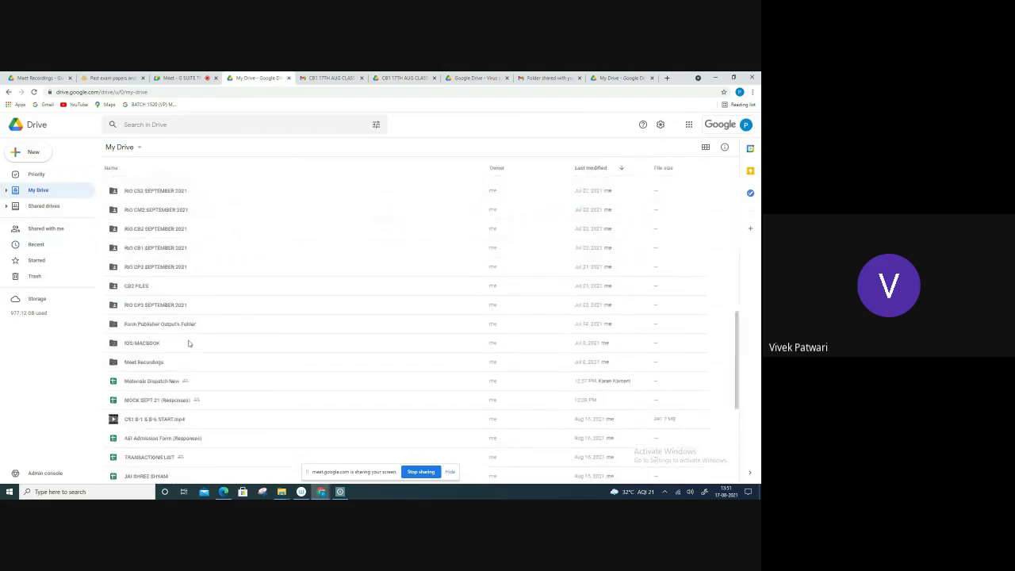
scroll(189, 343, "down", 5)
scroll(189, 344, "down", 3)
scroll(188, 345, "down", 5)
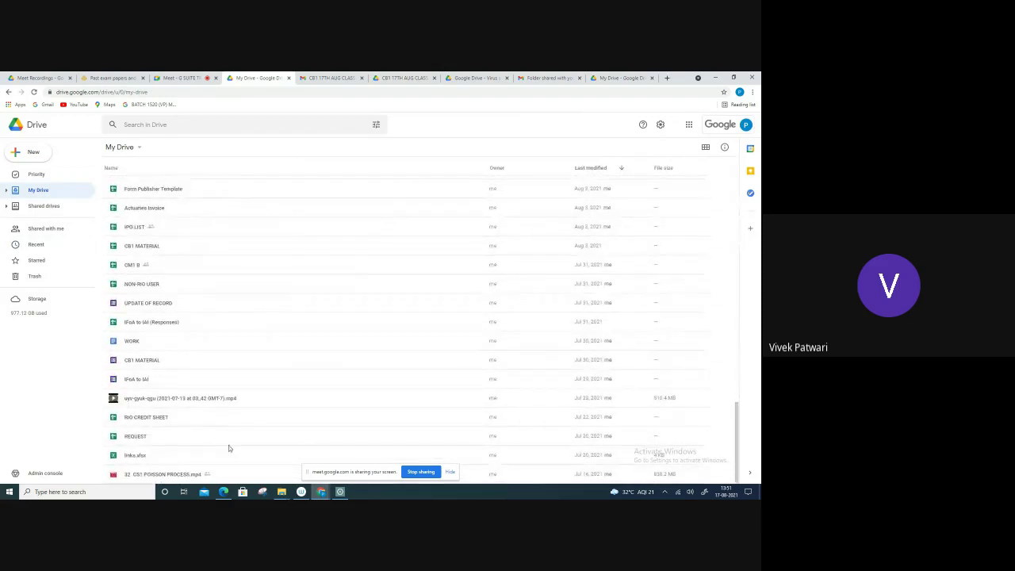
scroll(228, 445, "up", 10)
scroll(226, 432, "up", 5)
scroll(221, 419, "up", 10)
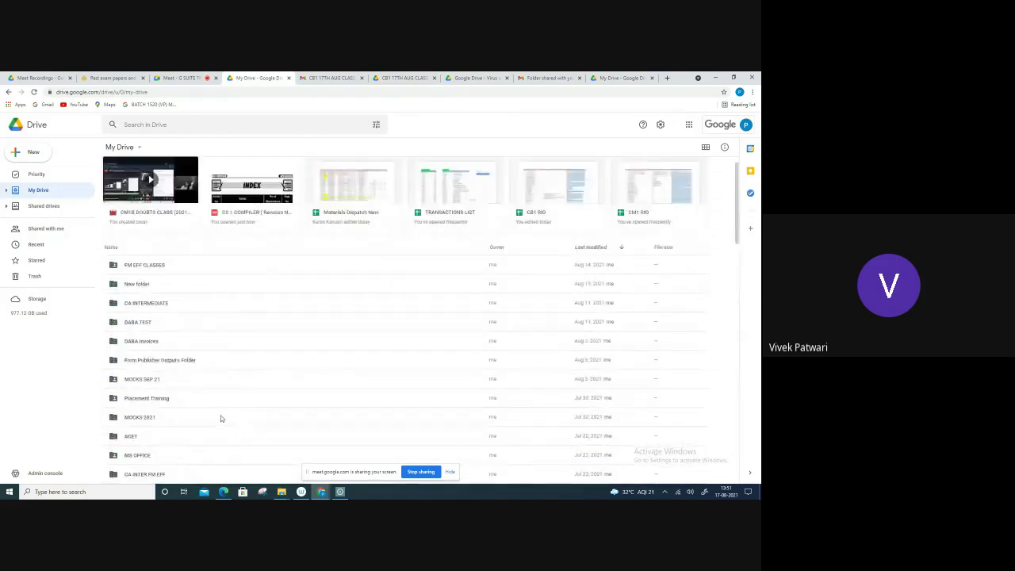
scroll(220, 397, "up", 1)
scroll(215, 366, "down", 5)
scroll(214, 364, "down", 5)
scroll(214, 365, "up", 5)
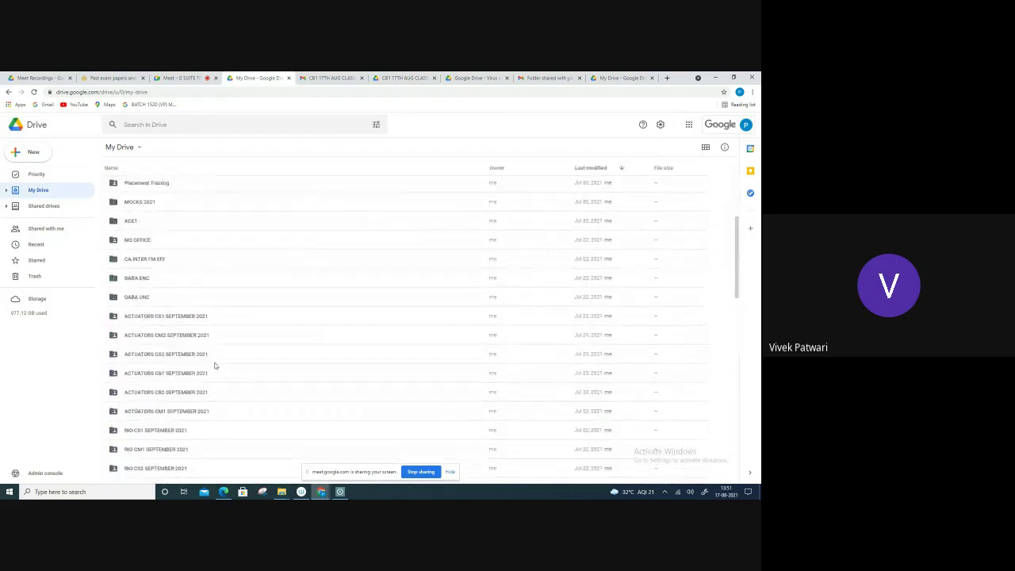
scroll(214, 365, "up", 5)
scroll(214, 365, "down", 5)
scroll(226, 295, "up", 1)
scroll(225, 293, "up", 3)
scroll(225, 294, "down", 5)
scroll(225, 293, "down", 5)
scroll(558, 264, "down", 5)
scroll(557, 265, "up", 5)
scroll(539, 275, "up", 5)
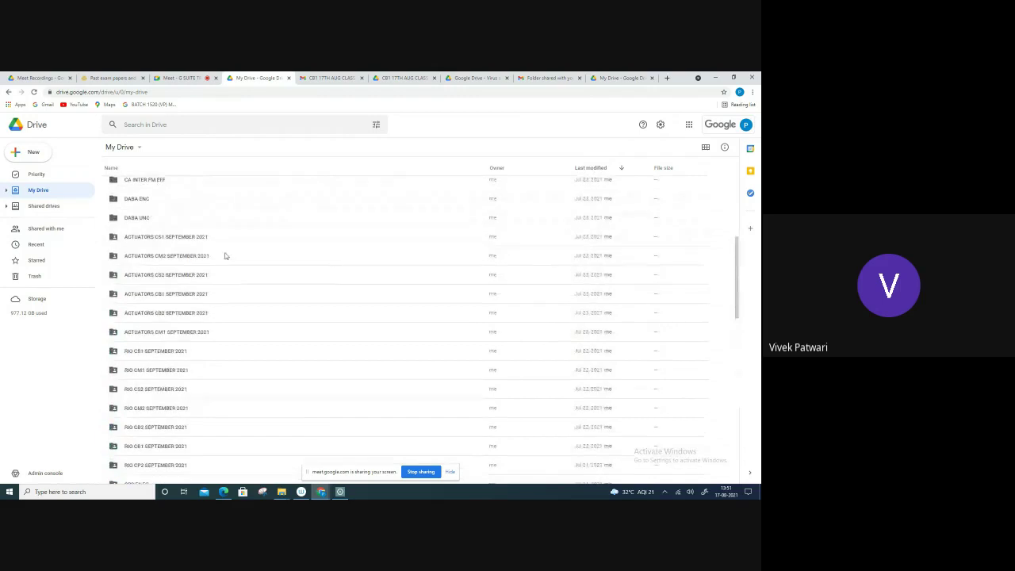
Switch My Drive to grid view, then back to list view with owner and last-modified columns.
left_click(710, 150)
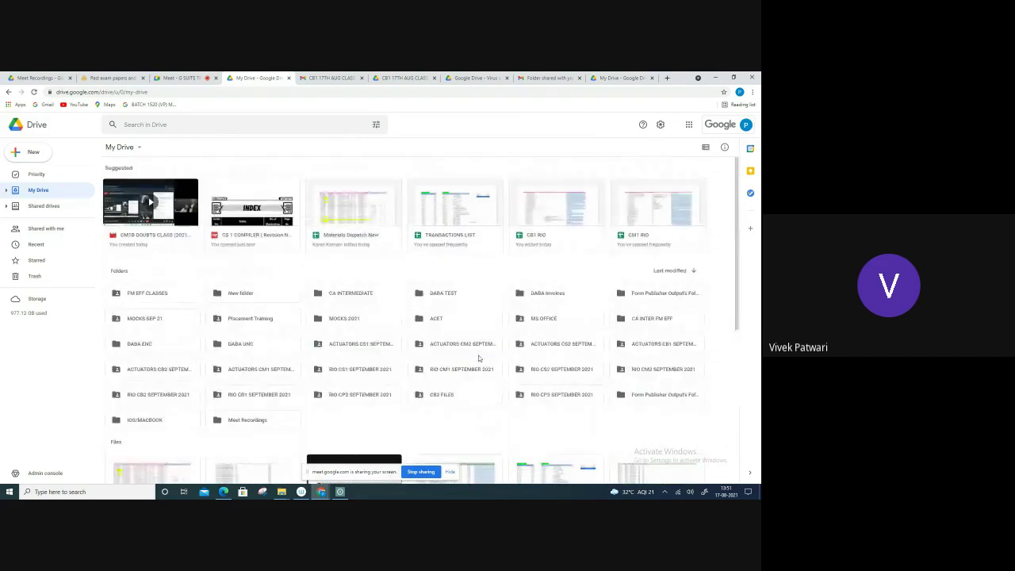
scroll(478, 358, "down", 3)
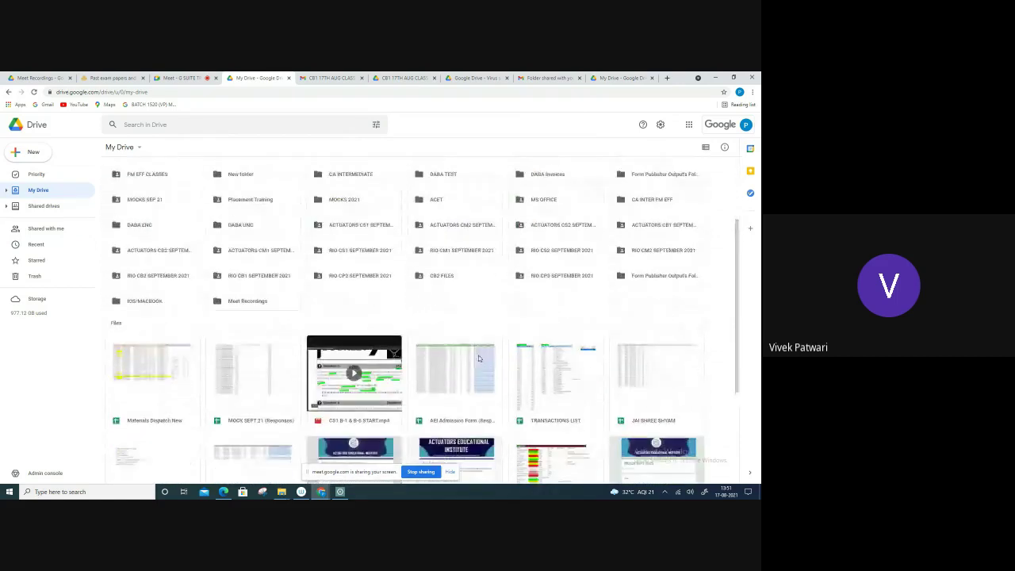
scroll(478, 358, "up", 1)
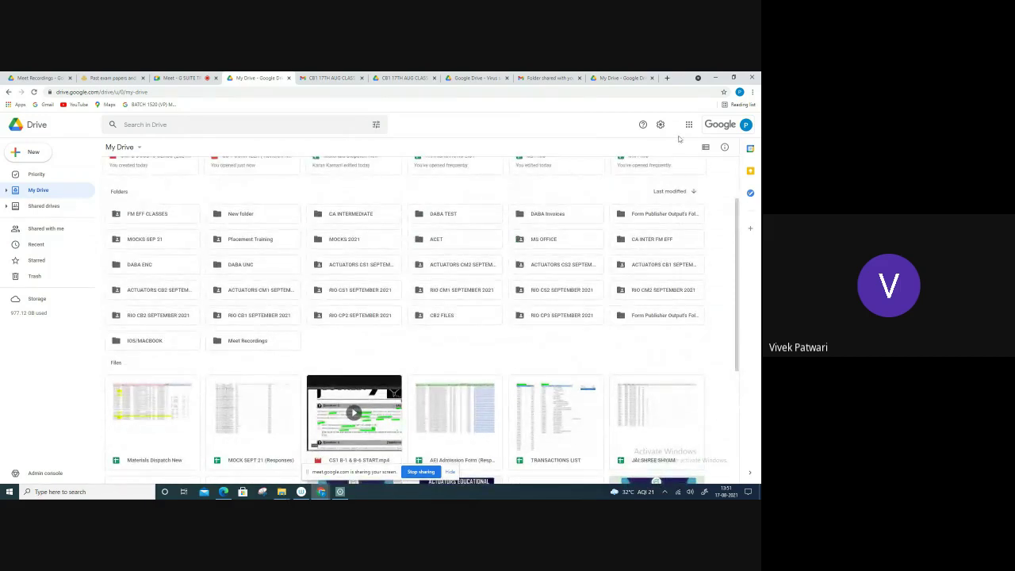
left_click(705, 148)
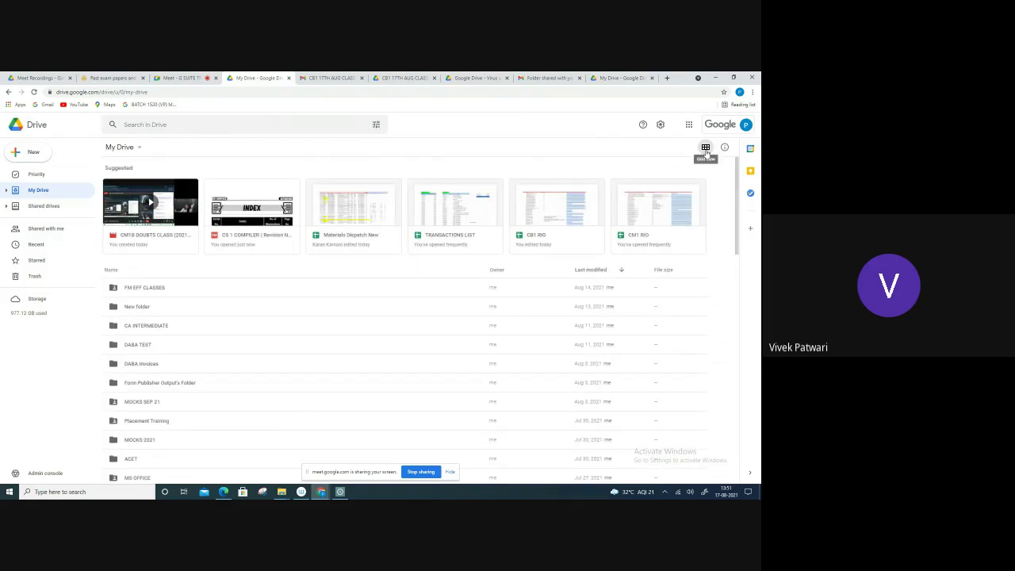
left_click(705, 147)
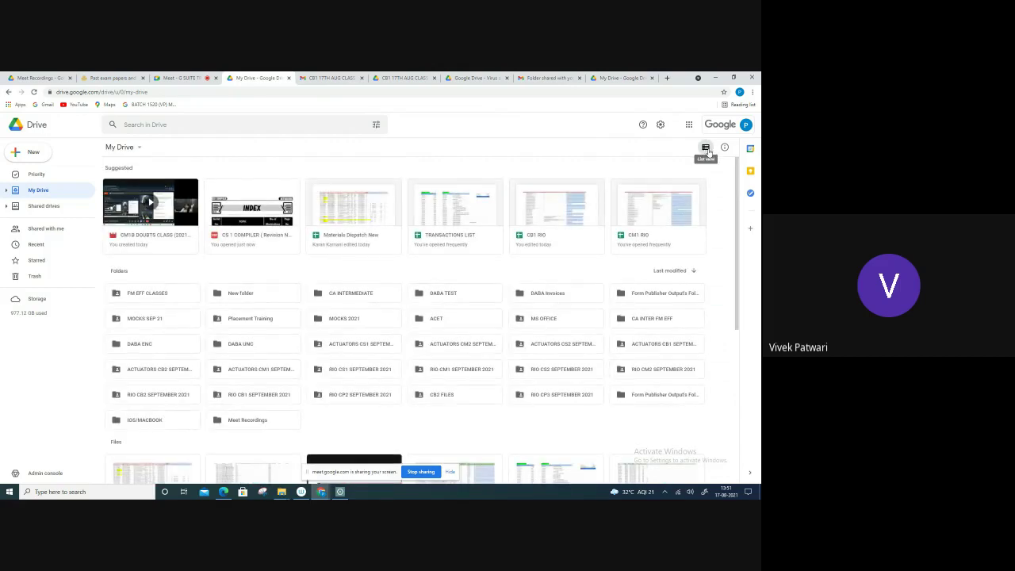
left_click(706, 148)
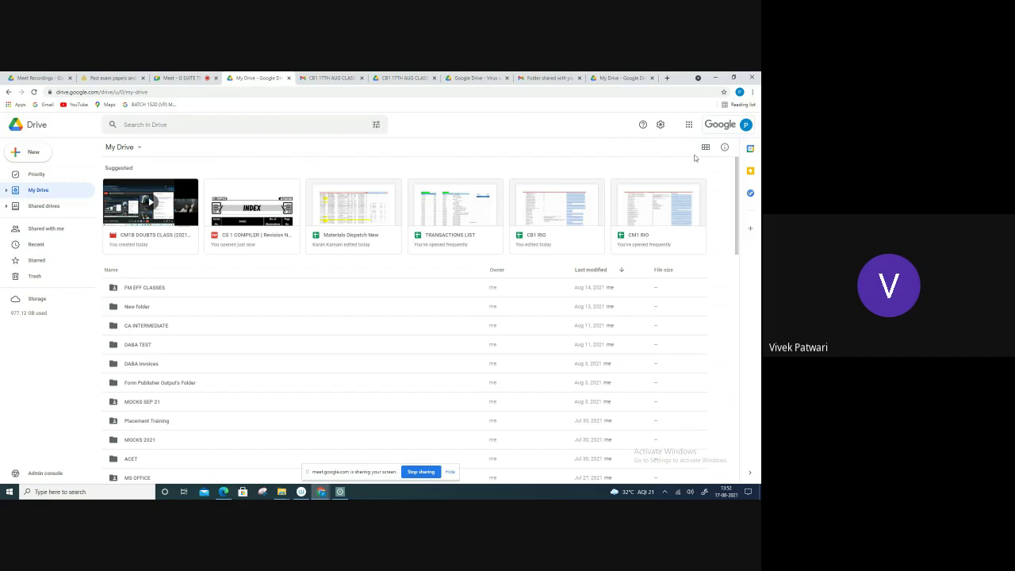
Glance at the Google Meet view, then return to the other account's My Drive.
left_click(181, 78)
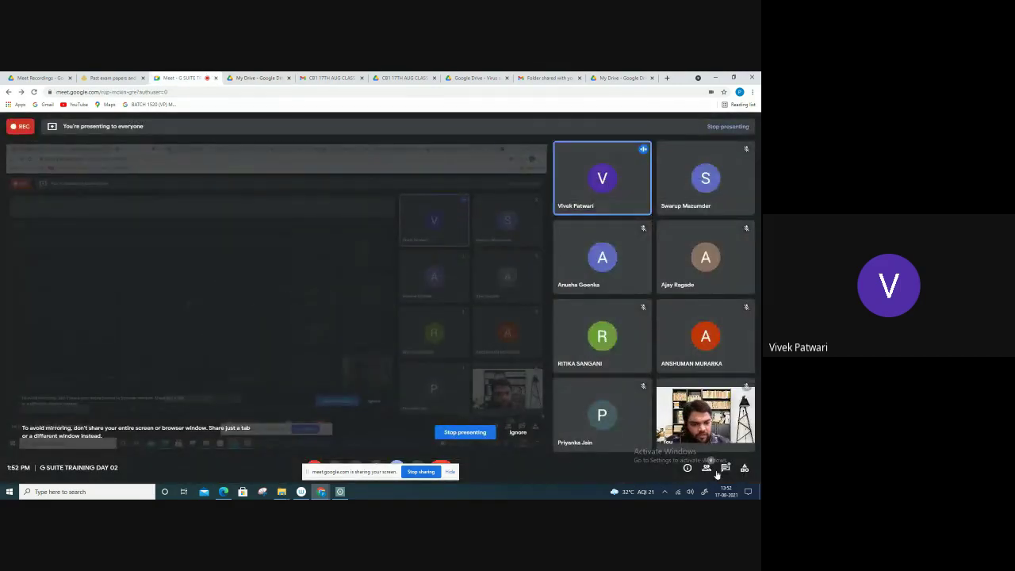
left_click(622, 78)
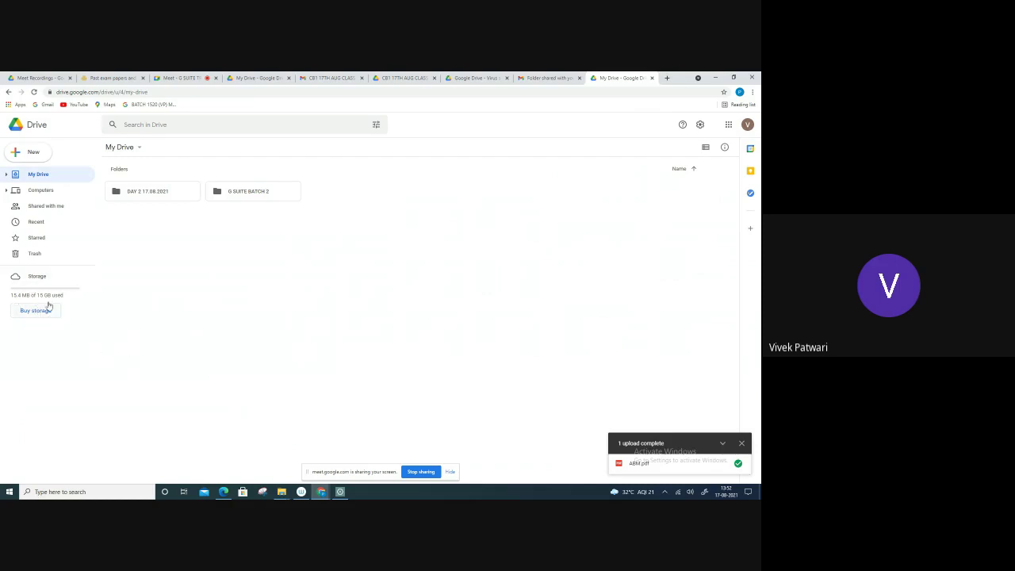
Bring up Google One's storage plans page from Buy storage in the Drive sidebar.
left_click(42, 307)
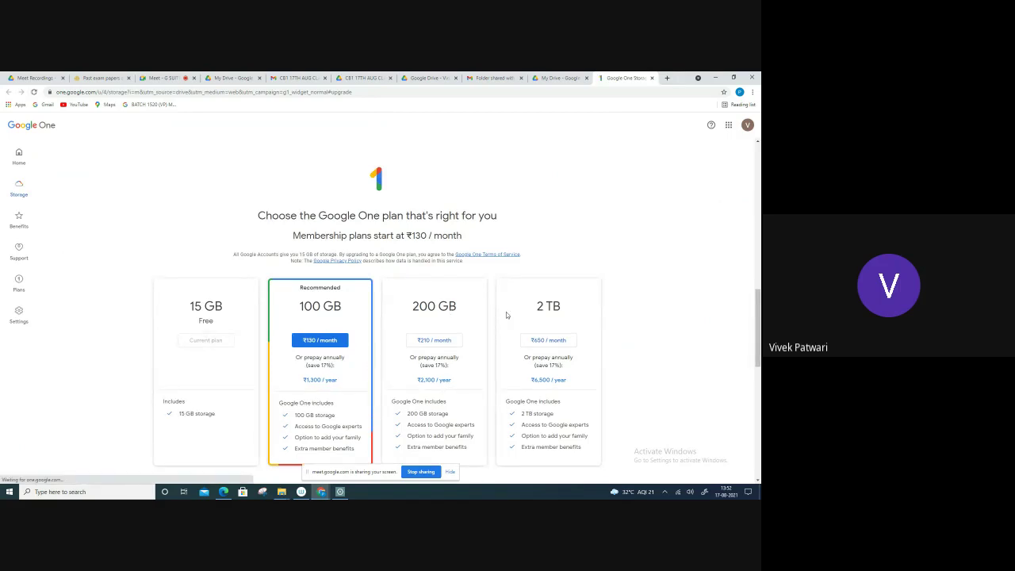
Browse the 15 GB, 100 GB, 200 GB and 2 TB storage plans, then view the Benefits page.
scroll(502, 312, "down", 4)
scroll(378, 343, "down", 3)
scroll(377, 342, "up", 1)
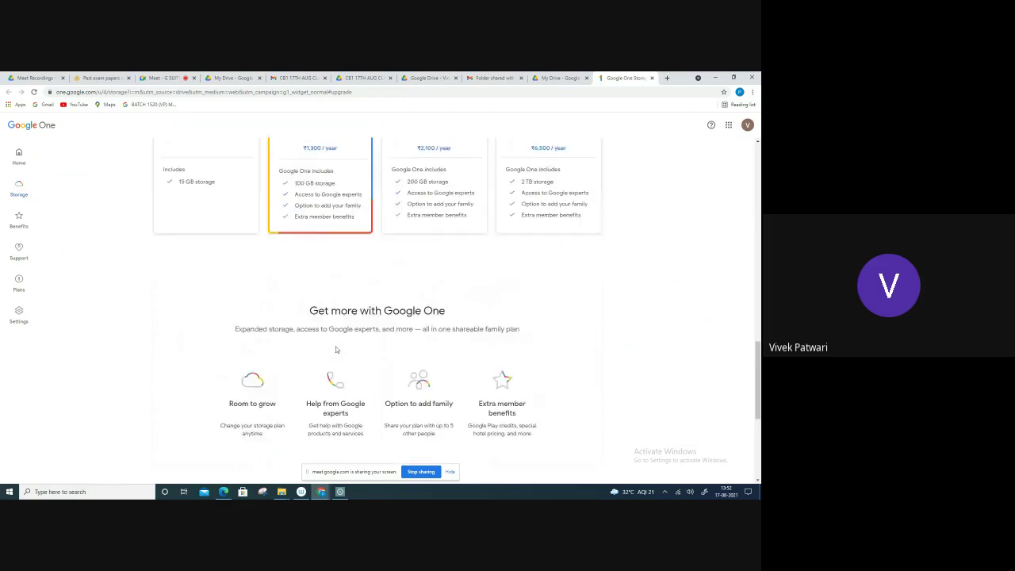
scroll(336, 346, "up", 2)
scroll(317, 343, "down", 5)
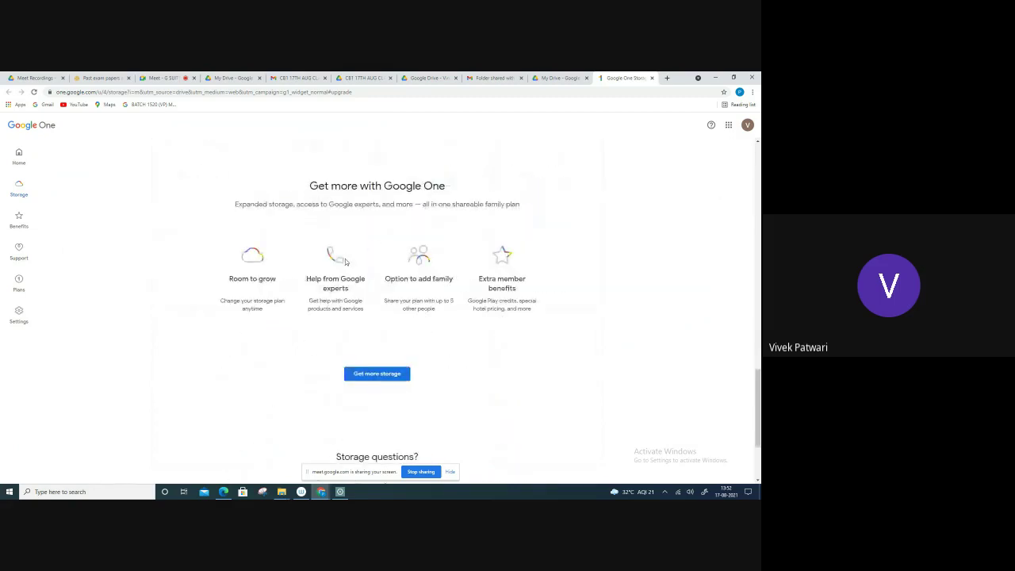
left_click(367, 374)
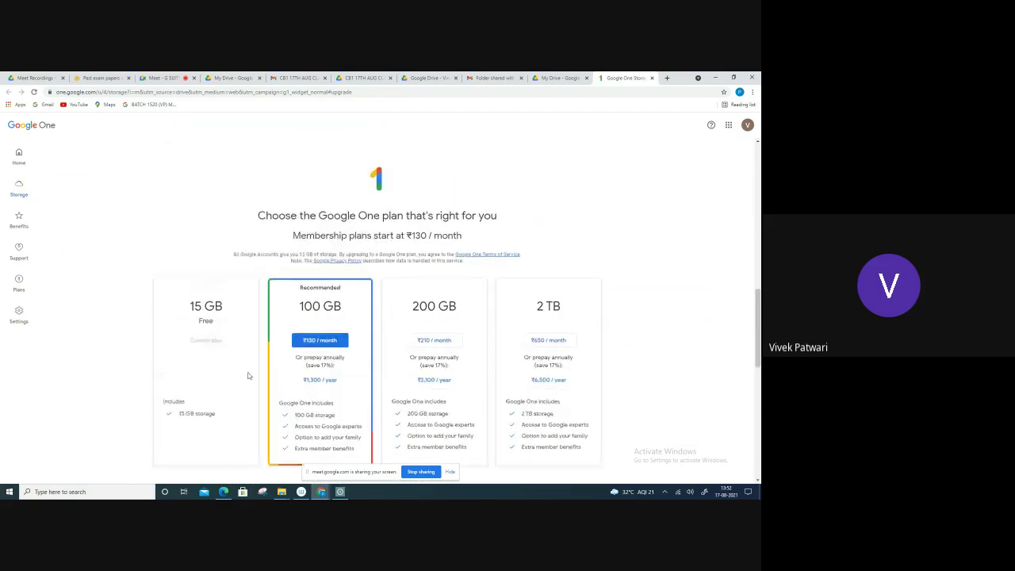
scroll(349, 398, "down", 3)
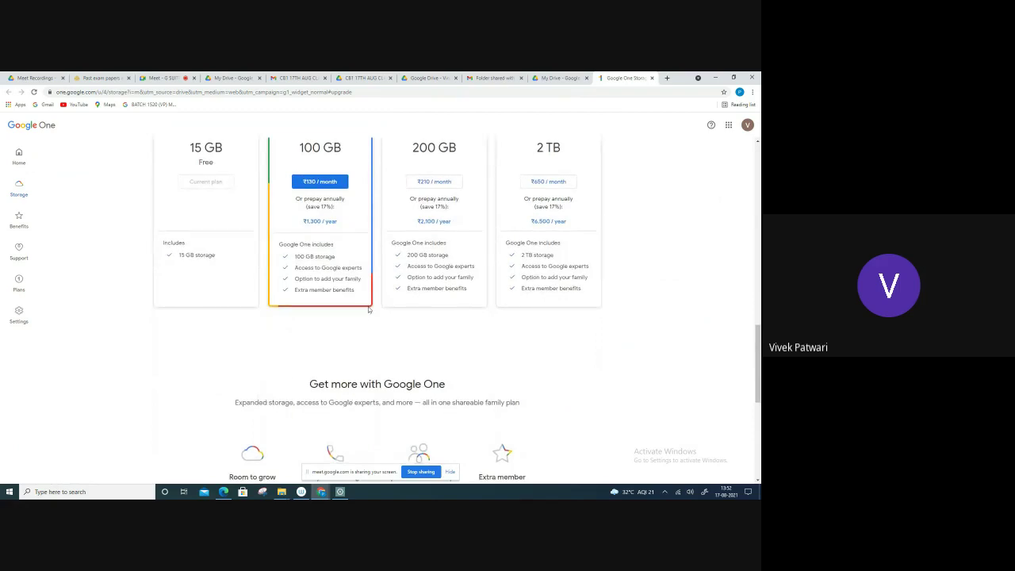
scroll(360, 328, "up", 3)
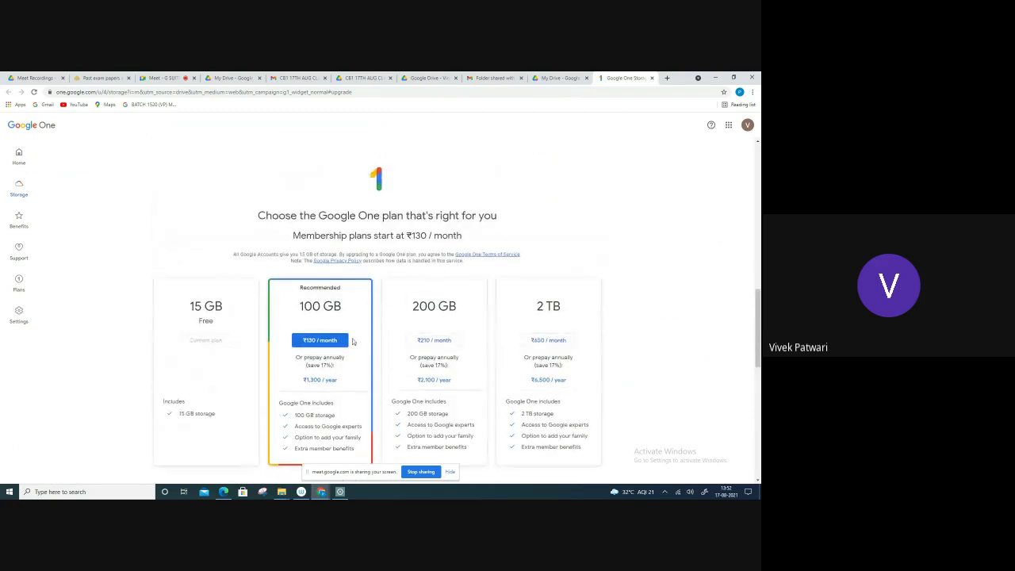
left_click(19, 222)
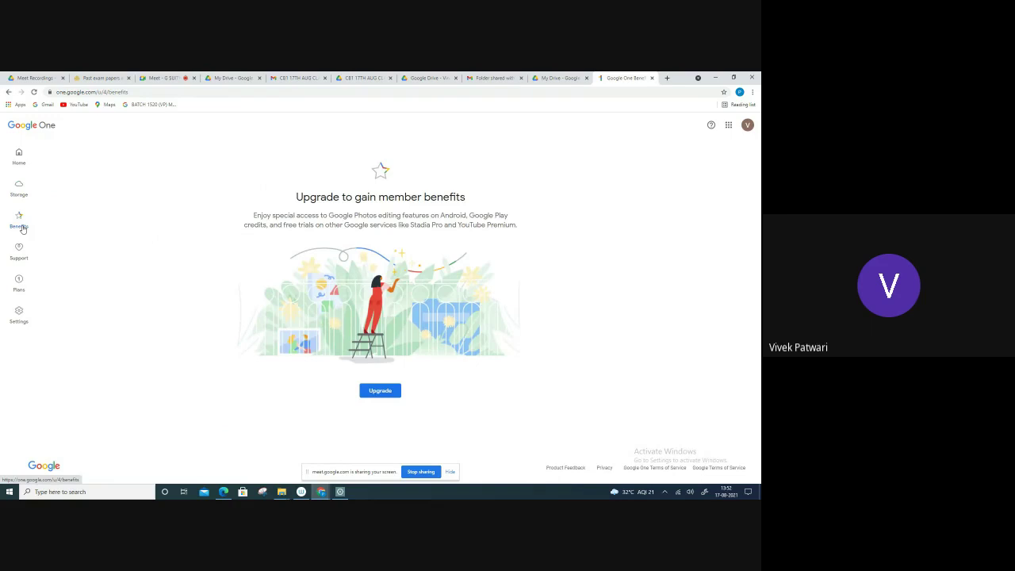
Visit Google One's Support and Plans pages, highlighting 'Google One plan' in the heading.
left_click(17, 261)
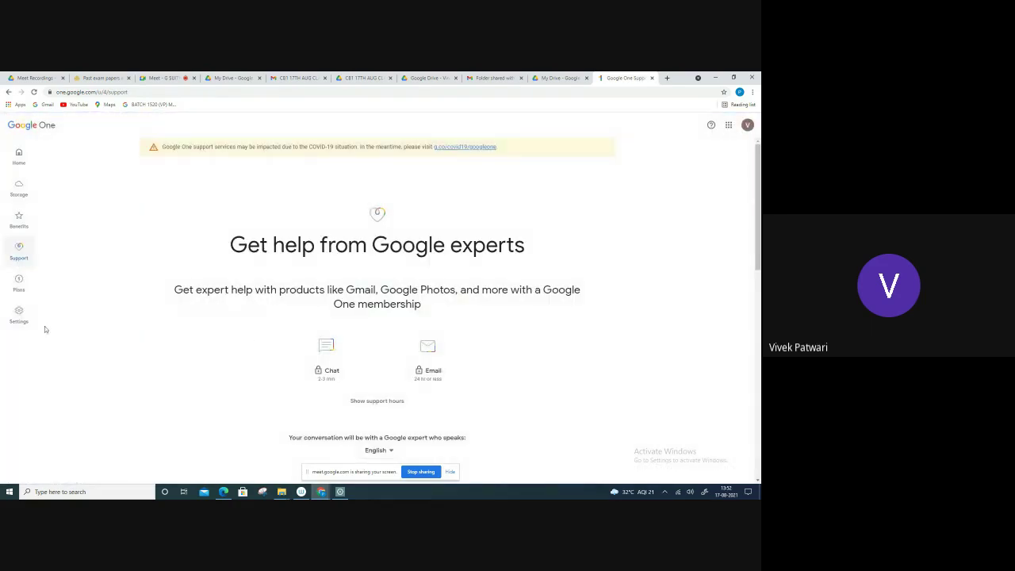
left_click(19, 285)
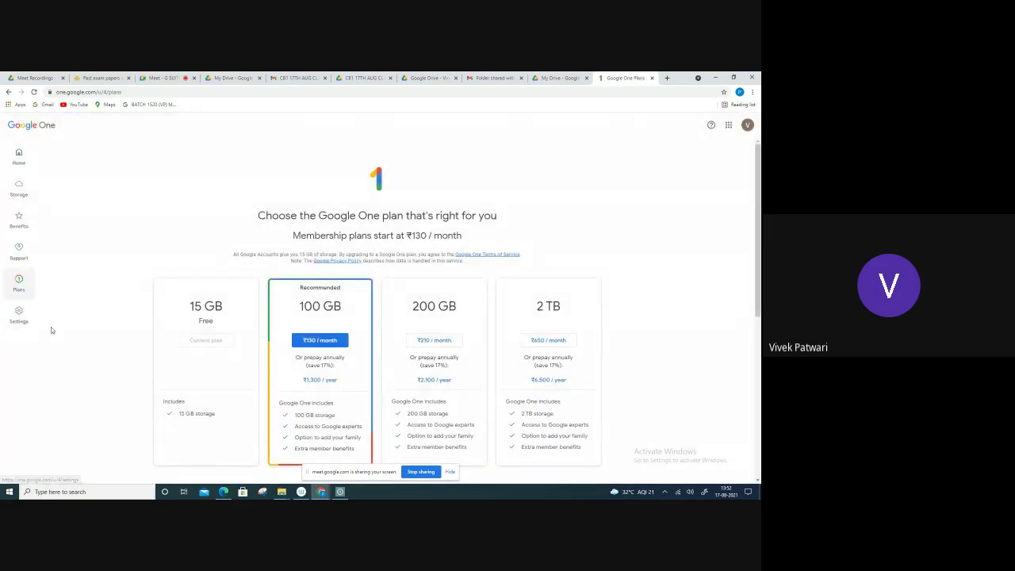
left_click_drag(318, 215, 405, 215)
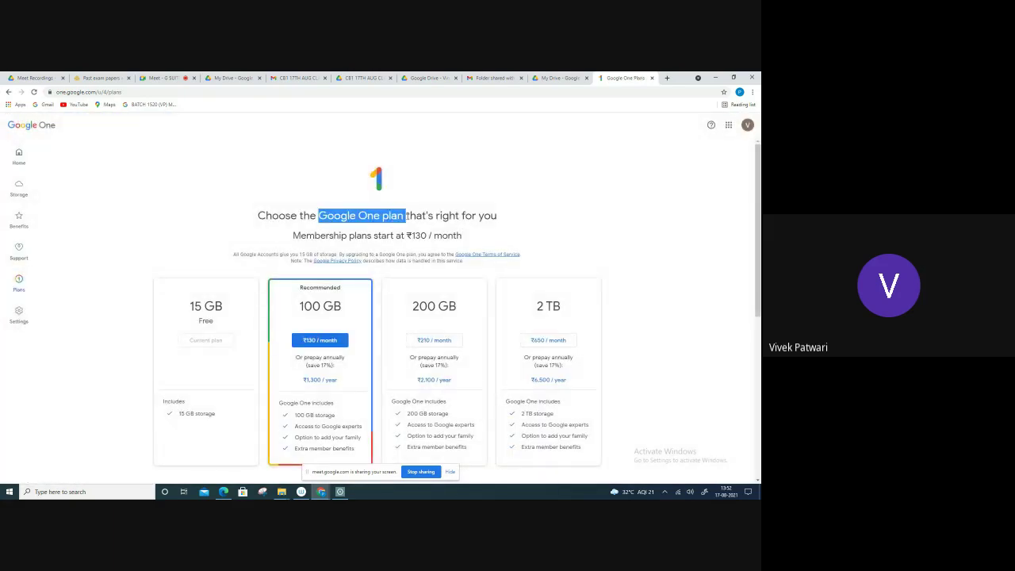
scroll(458, 333, "down", 2)
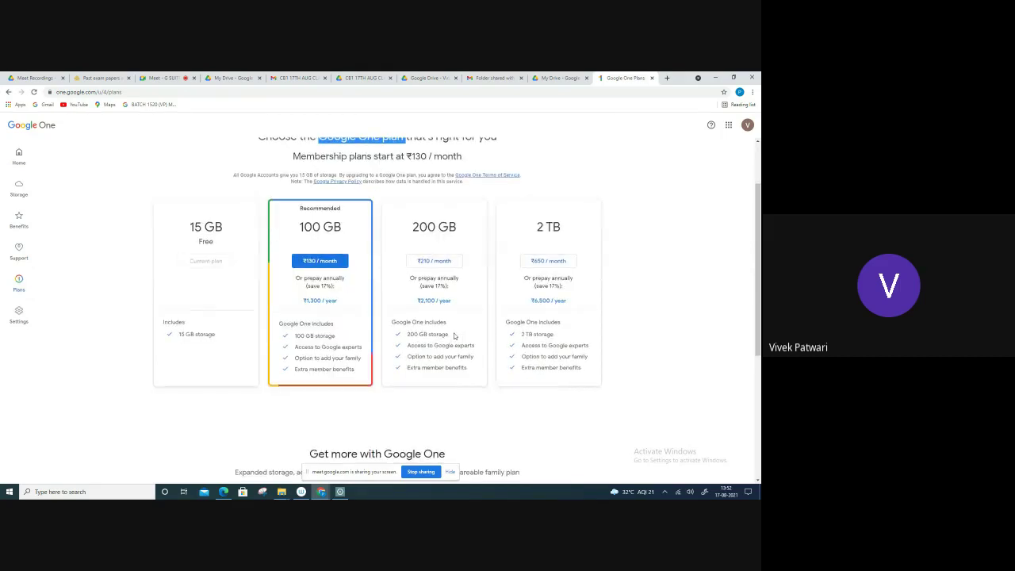
scroll(454, 335, "down", 2)
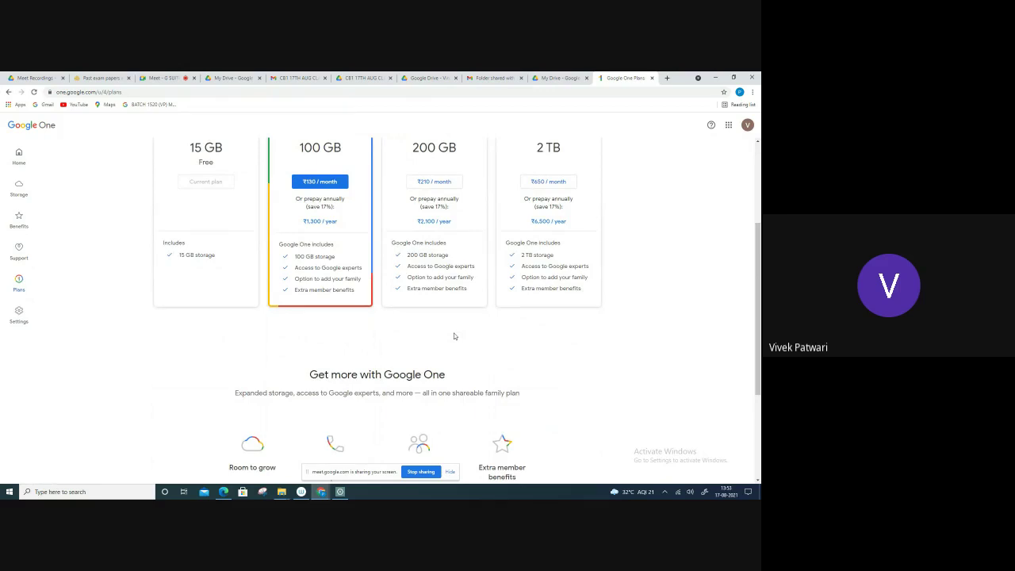
scroll(454, 336, "down", 1)
scroll(448, 338, "down", 2)
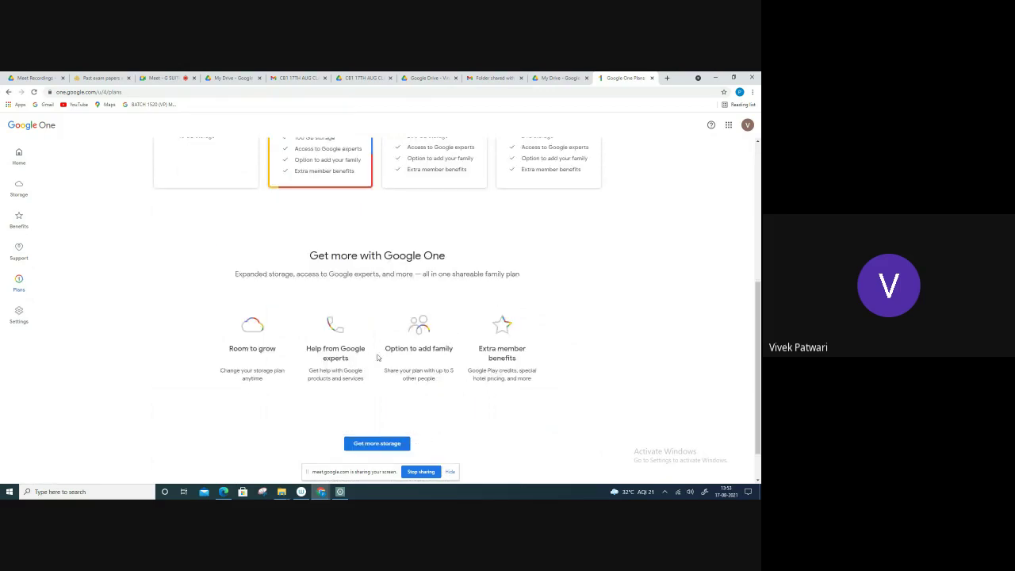
scroll(491, 357, "down", 1)
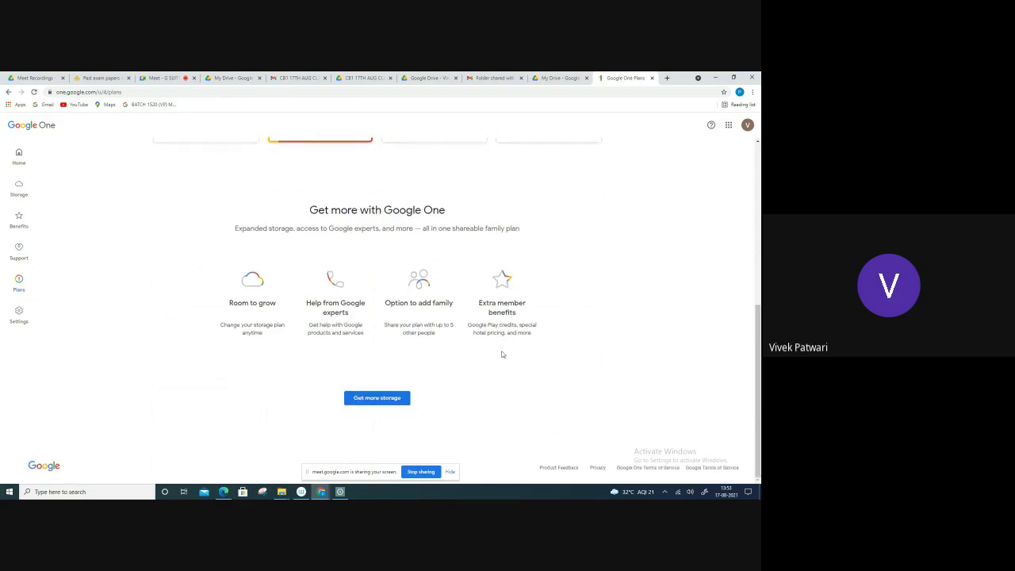
scroll(502, 342, "up", 4)
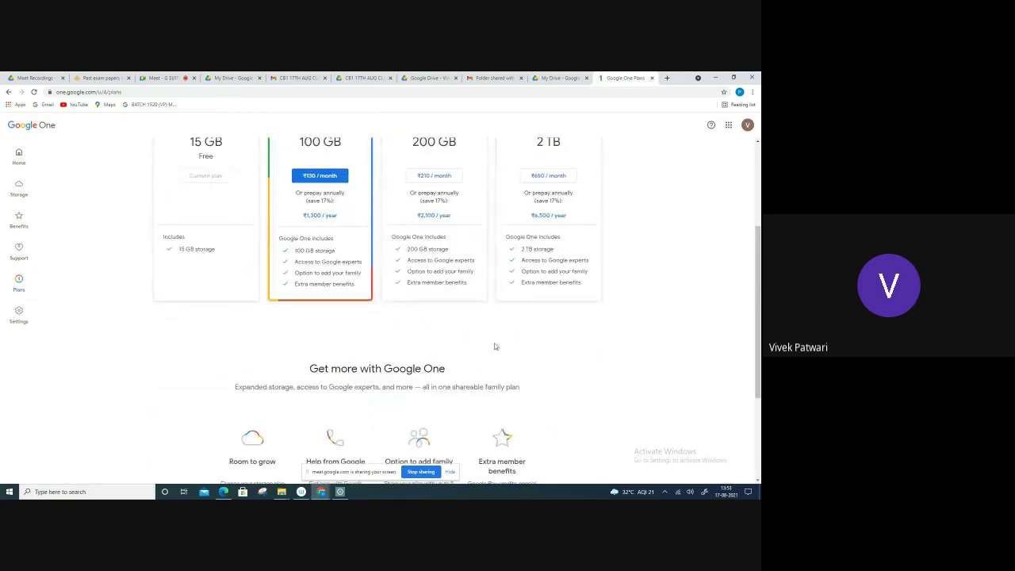
scroll(494, 346, "up", 1)
scroll(468, 341, "up", 3)
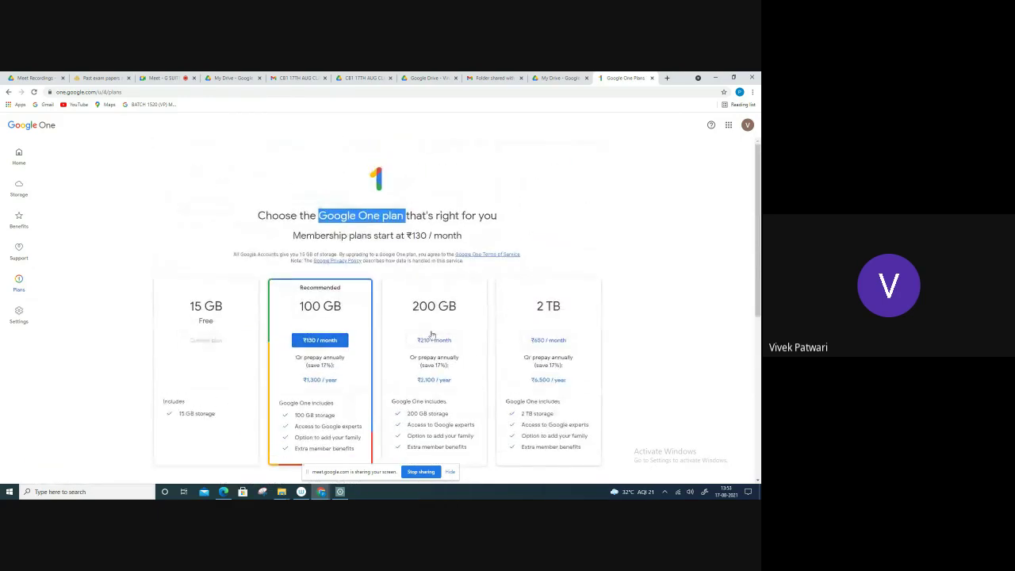
Go to Google One Home, decline email updates, and close Google One to return to My Drive.
left_click(19, 157)
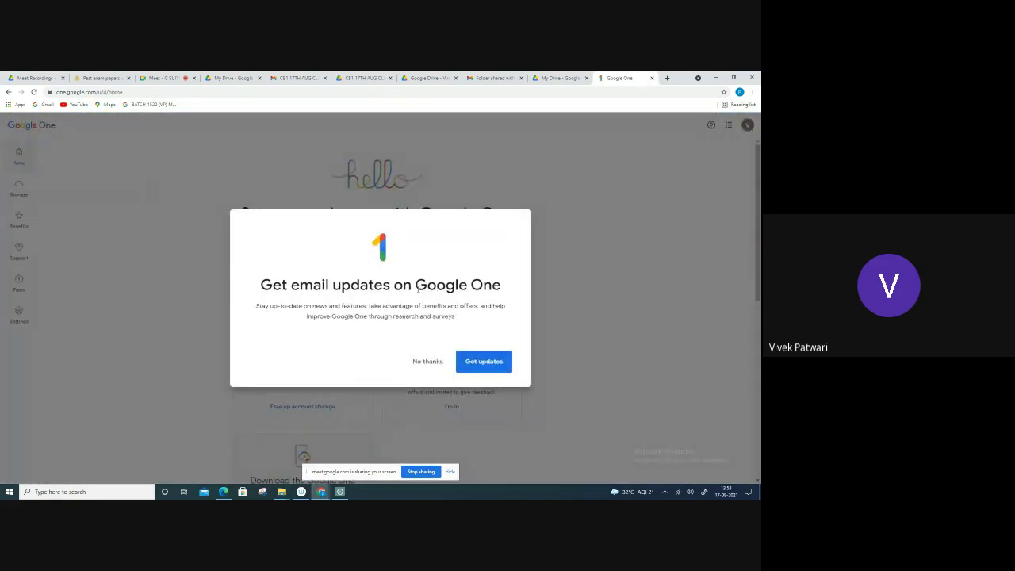
left_click(420, 362)
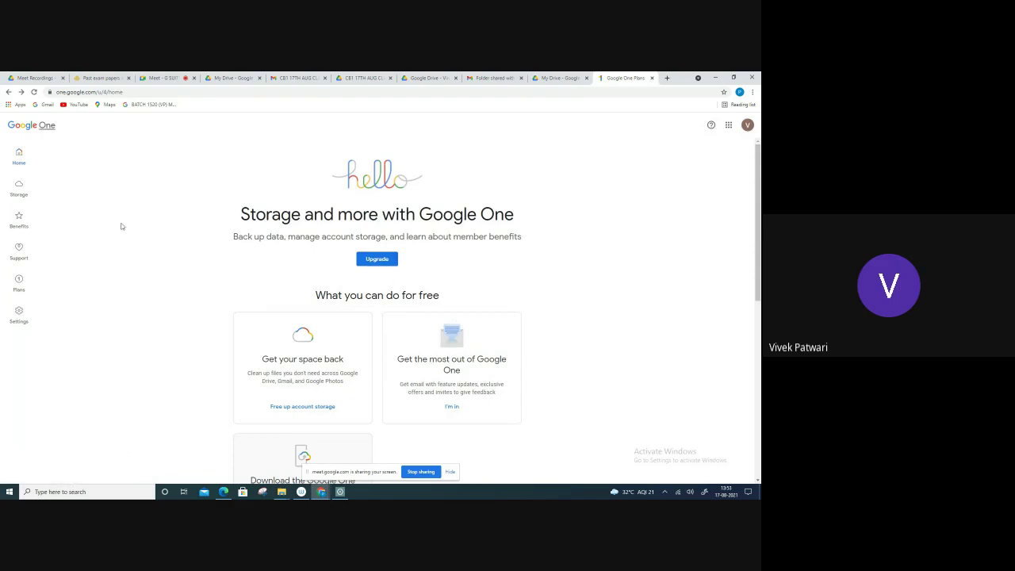
left_click(651, 79)
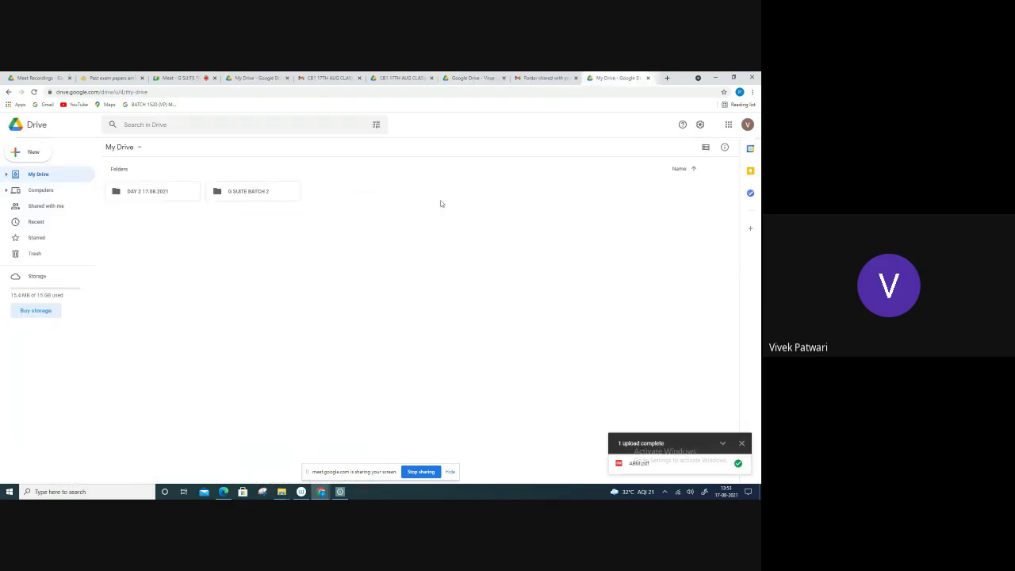
left_click(41, 191)
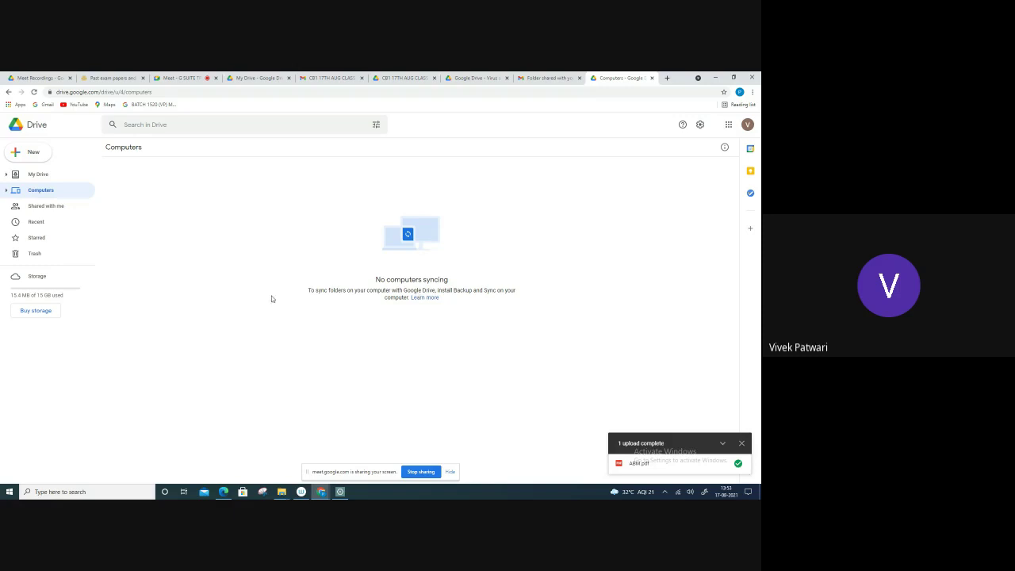
left_click(43, 225)
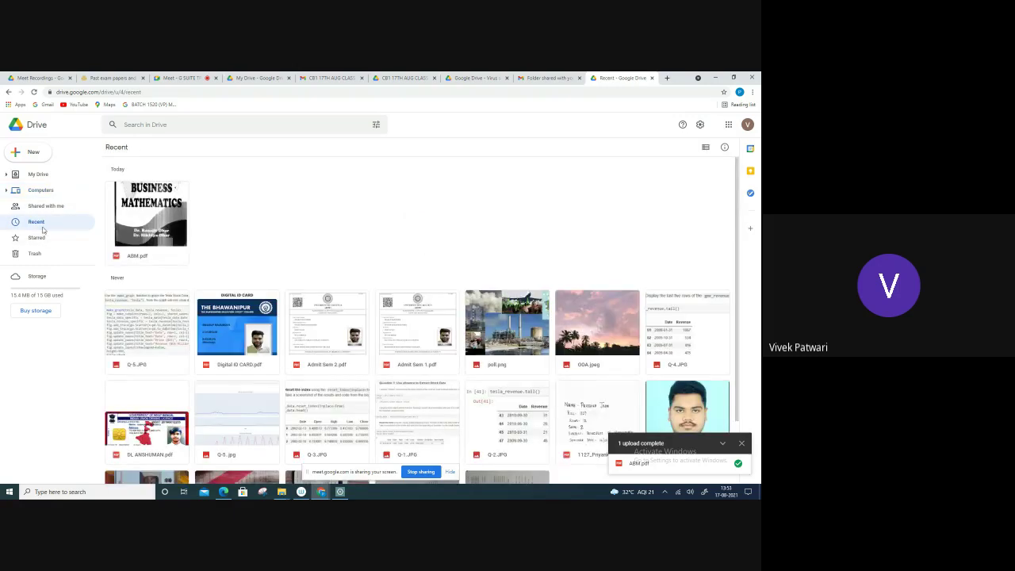
left_click(58, 254)
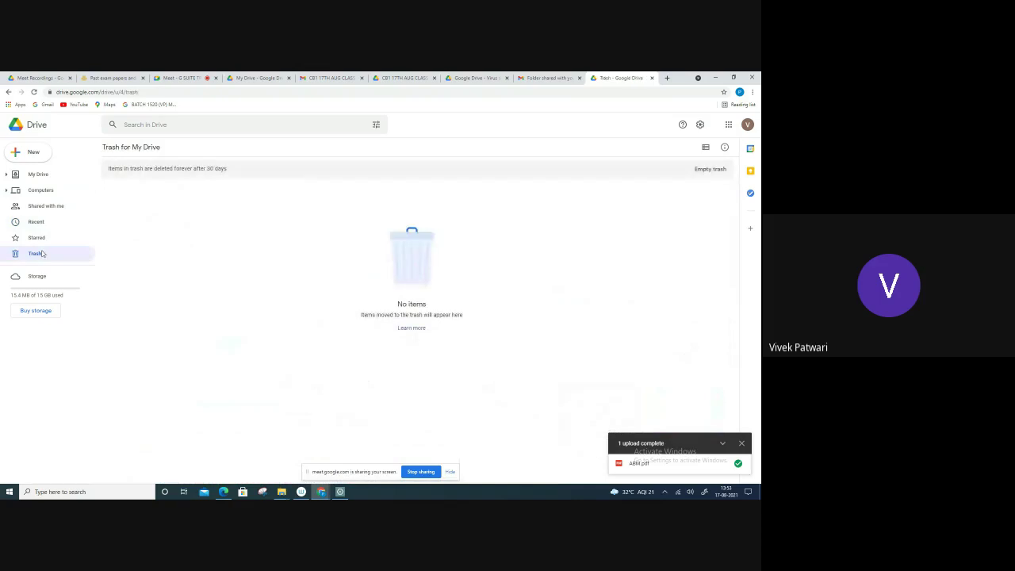
left_click(37, 174)
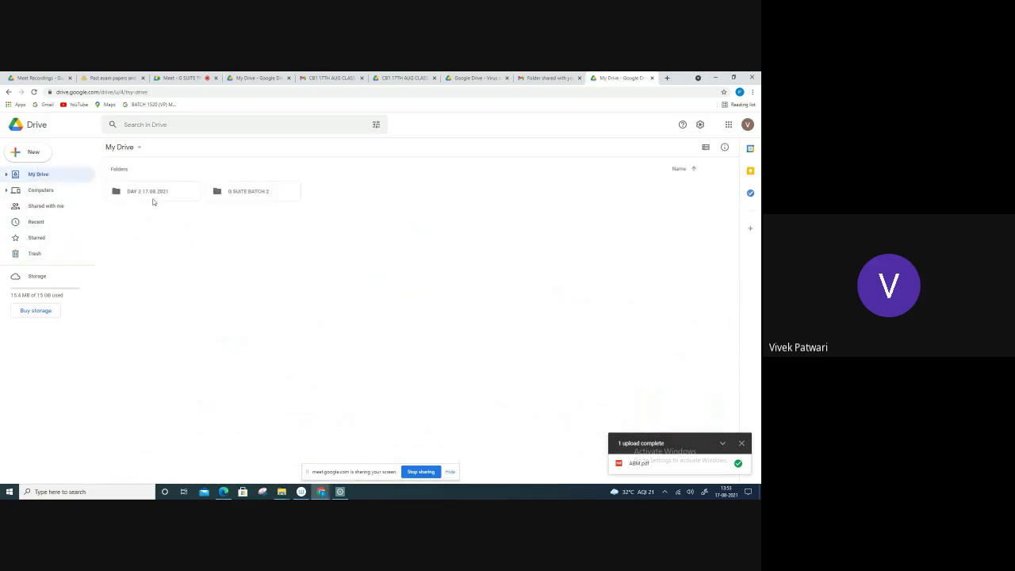
Delete ABM.pdf from the DAY 2 17.08.2021 folder and go to the Trash.
double_click(156, 195)
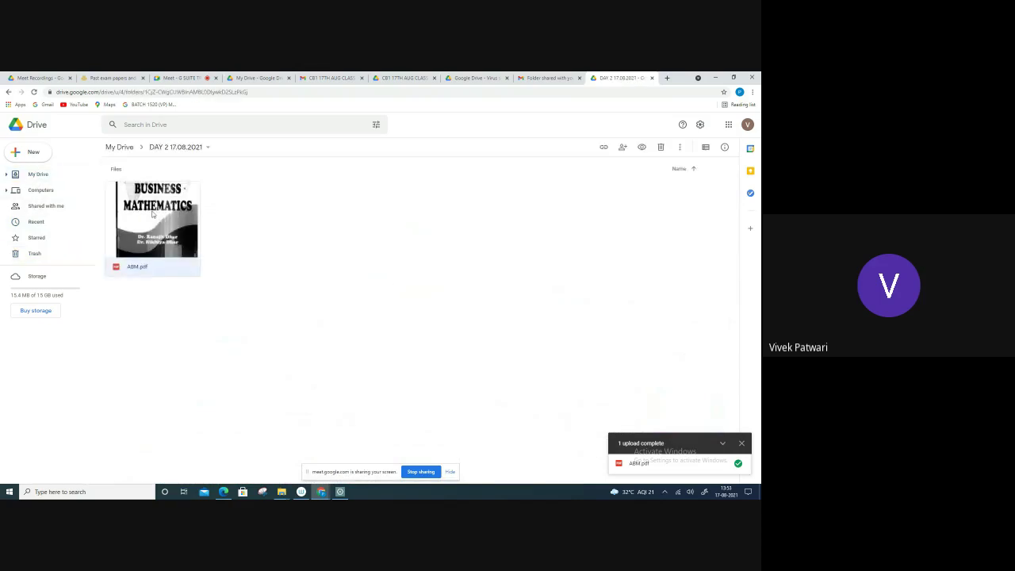
key("Delete")
left_click(46, 255)
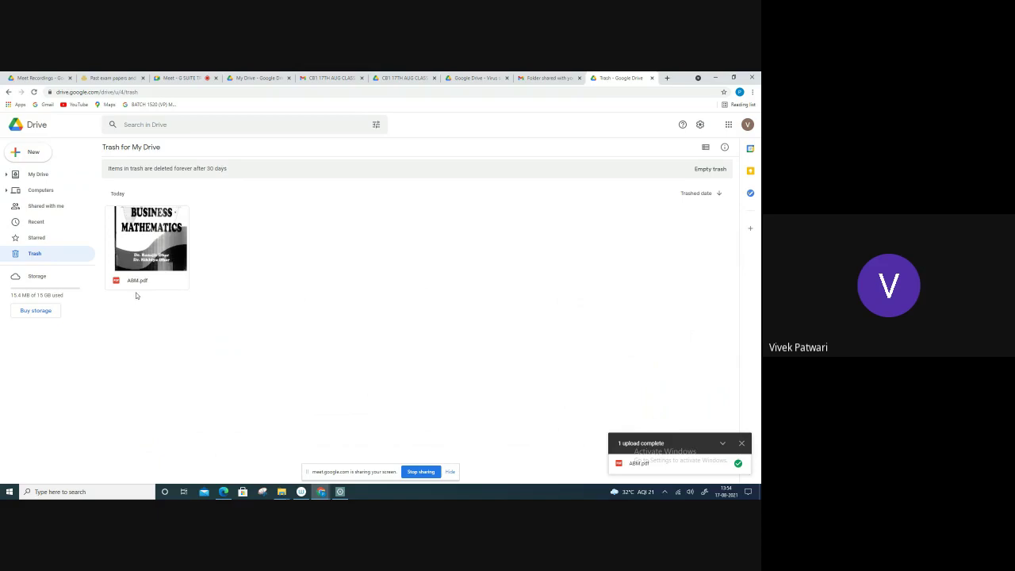
Restore ABM.pdf from the Trash and reopen the DAY 2 17.08.2021 folder.
right_click(141, 255)
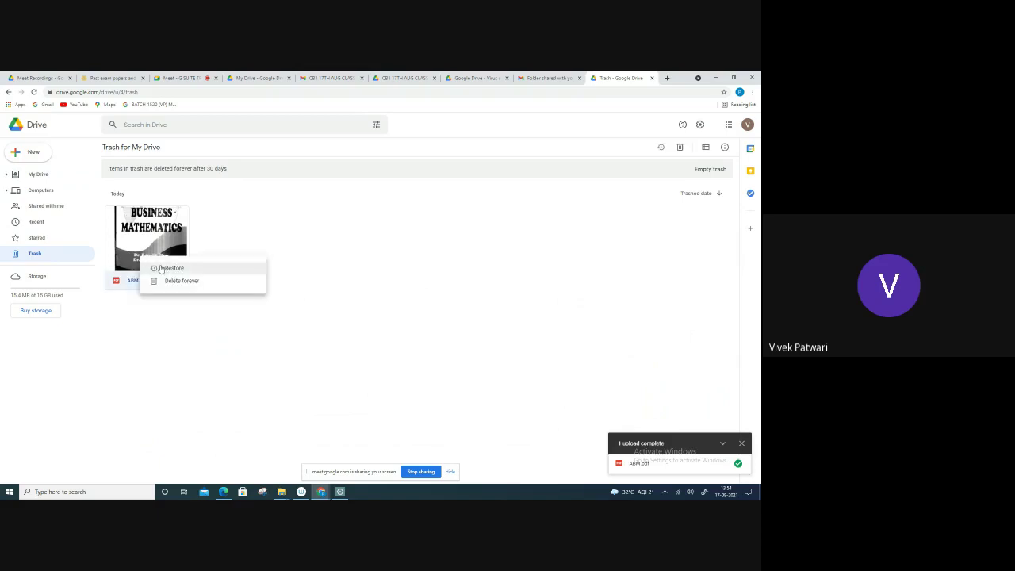
left_click(160, 267)
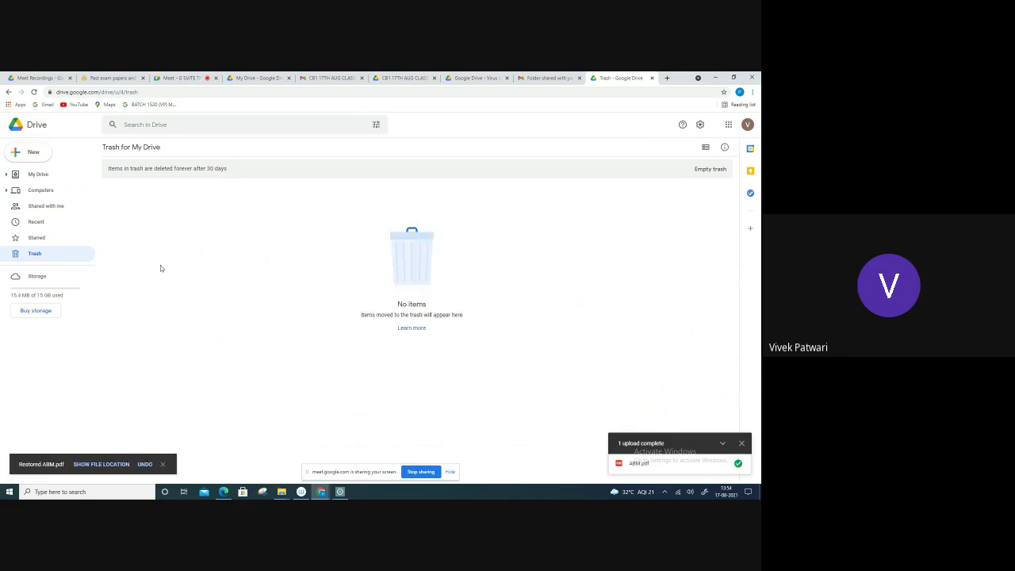
left_click(35, 174)
double_click(162, 193)
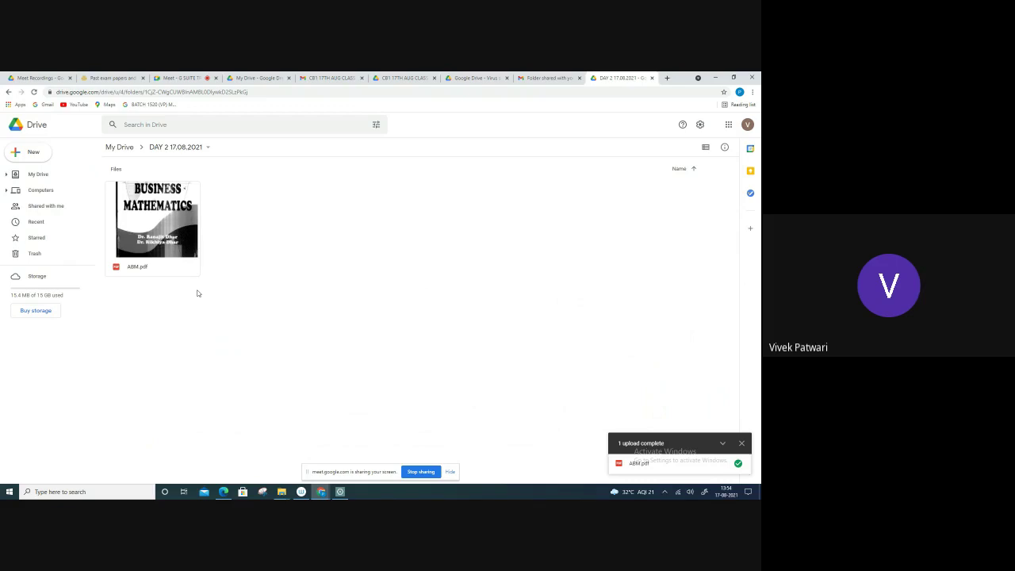
Move ABM.pdf into the G SUITE BATCH 2 folder.
right_click(150, 235)
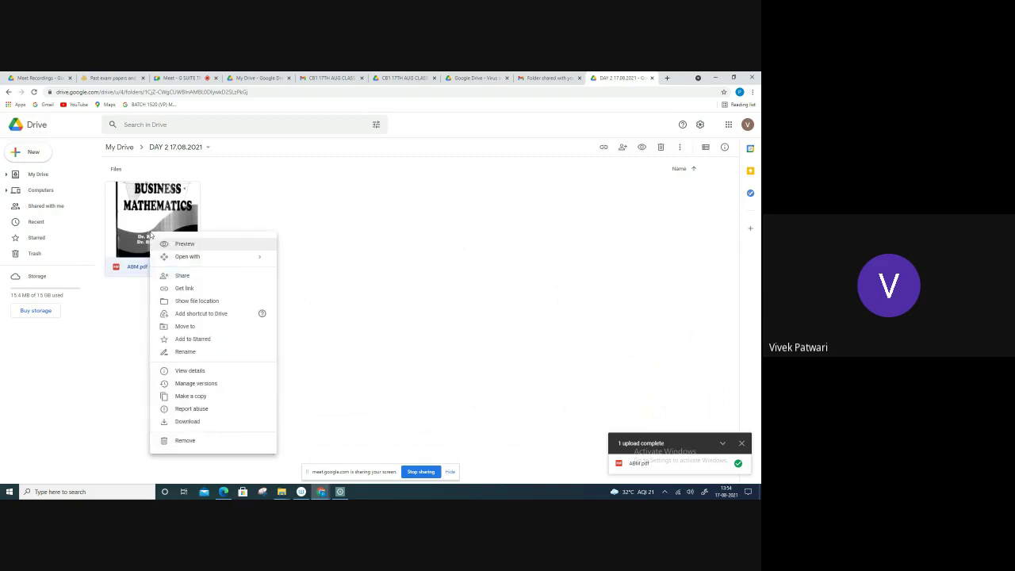
left_click(191, 331)
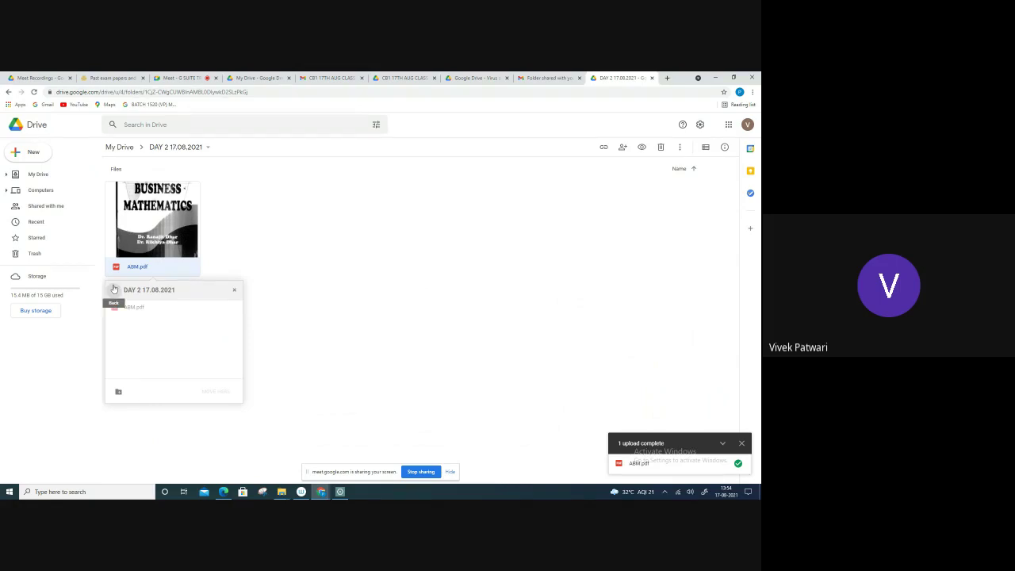
left_click(114, 291)
left_click(150, 322)
left_click(211, 393)
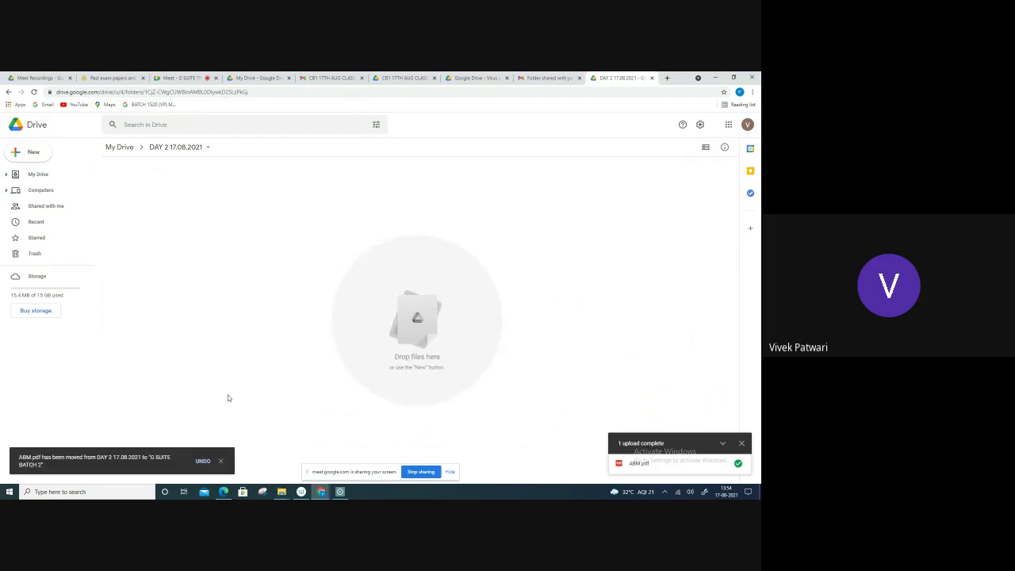
From G SUITE BATCH 2, move ABM.pdf back into DAY 2 17.08.2021 and return to My Drive.
left_click(40, 174)
double_click(243, 193)
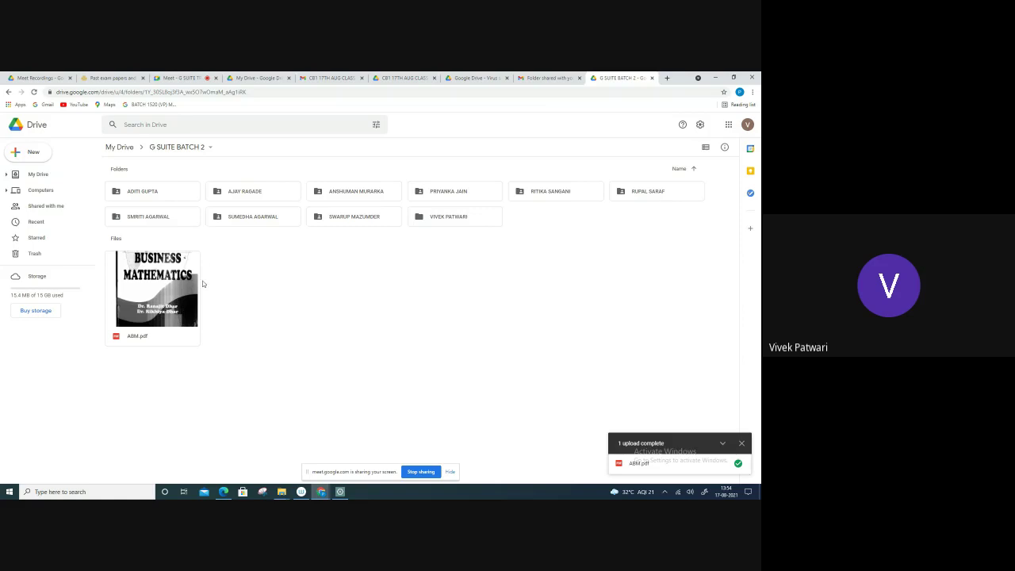
right_click(153, 294)
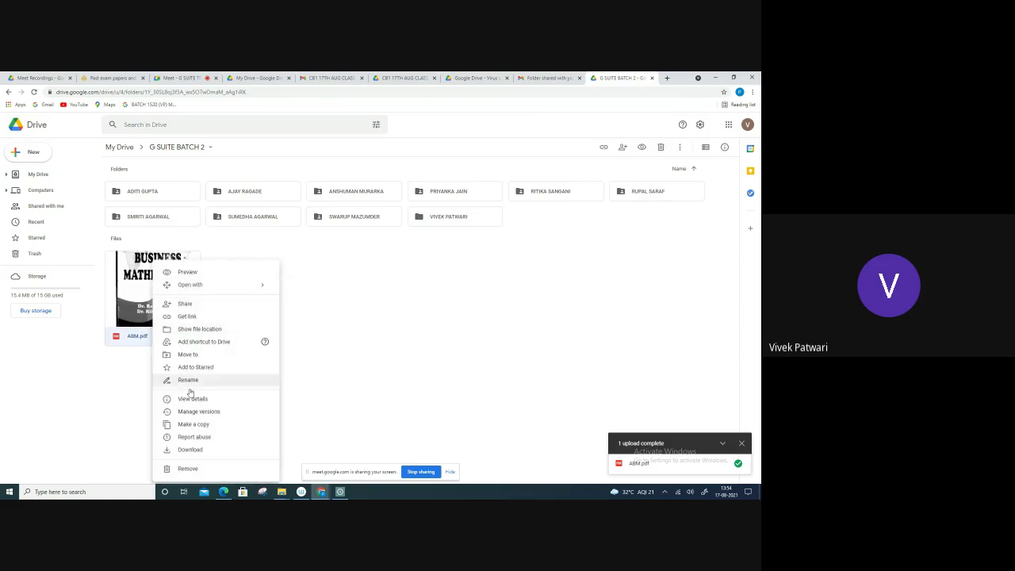
left_click(199, 361)
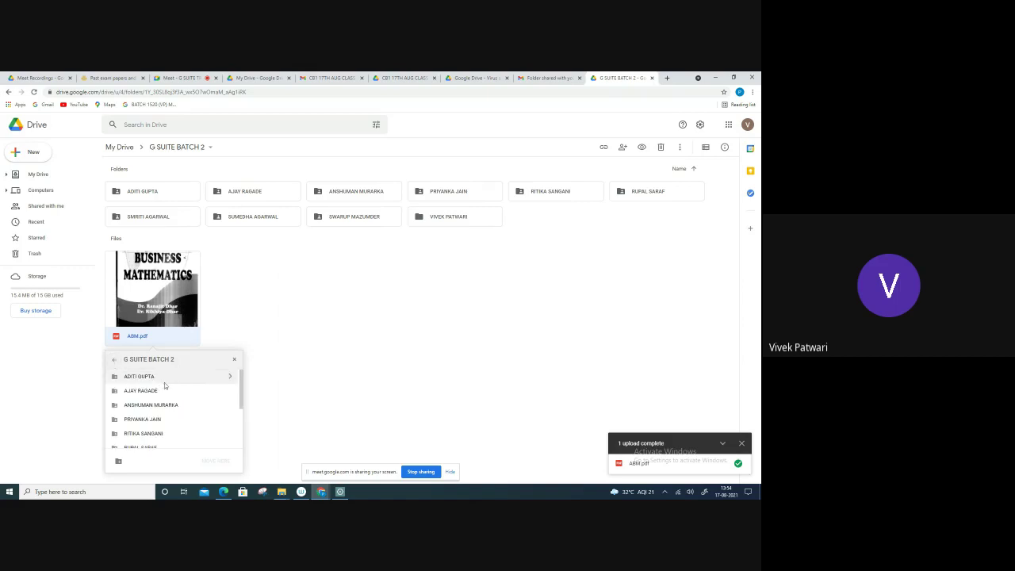
left_click(112, 363)
left_click(159, 376)
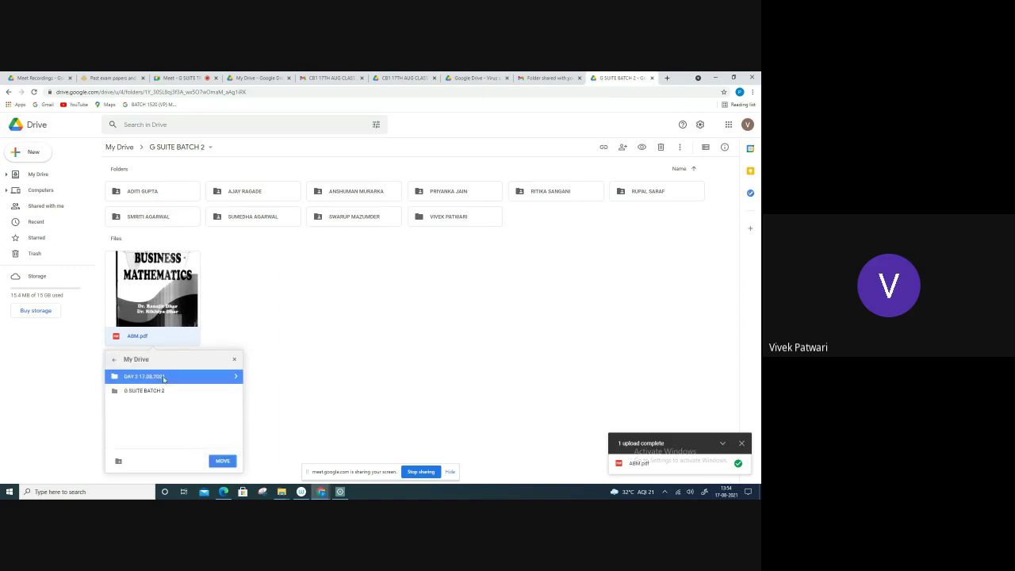
left_click(223, 461)
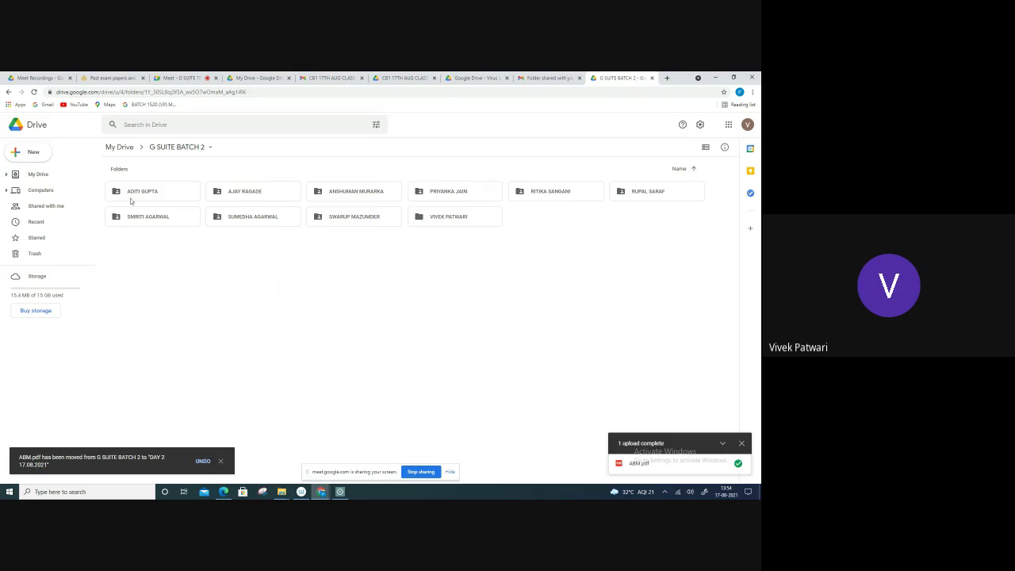
left_click(117, 148)
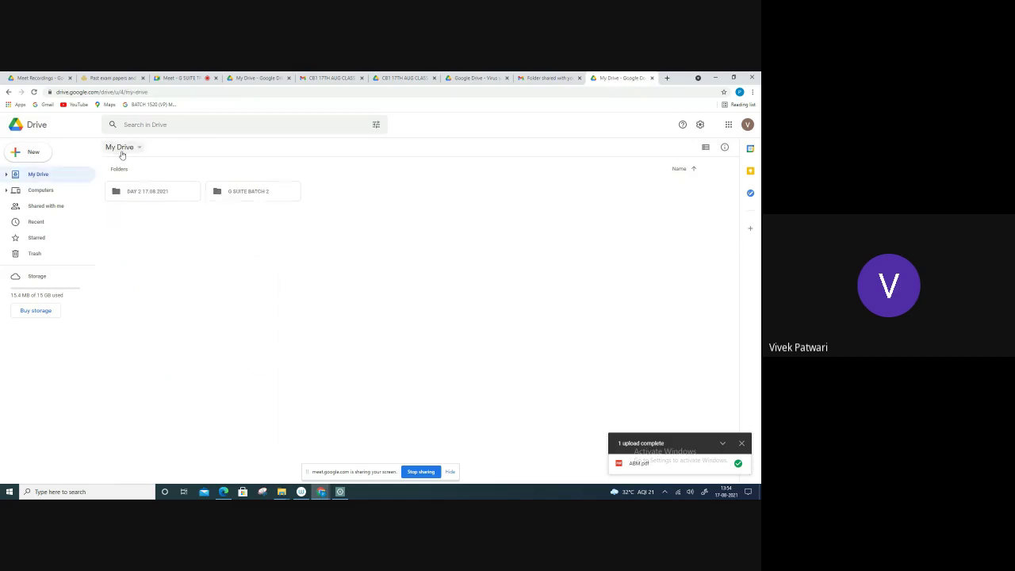
Preview the Business Mathematics textbook ABM.pdf in DAY 2 17.08.2021, scrolling its first pages, then close it.
double_click(156, 199)
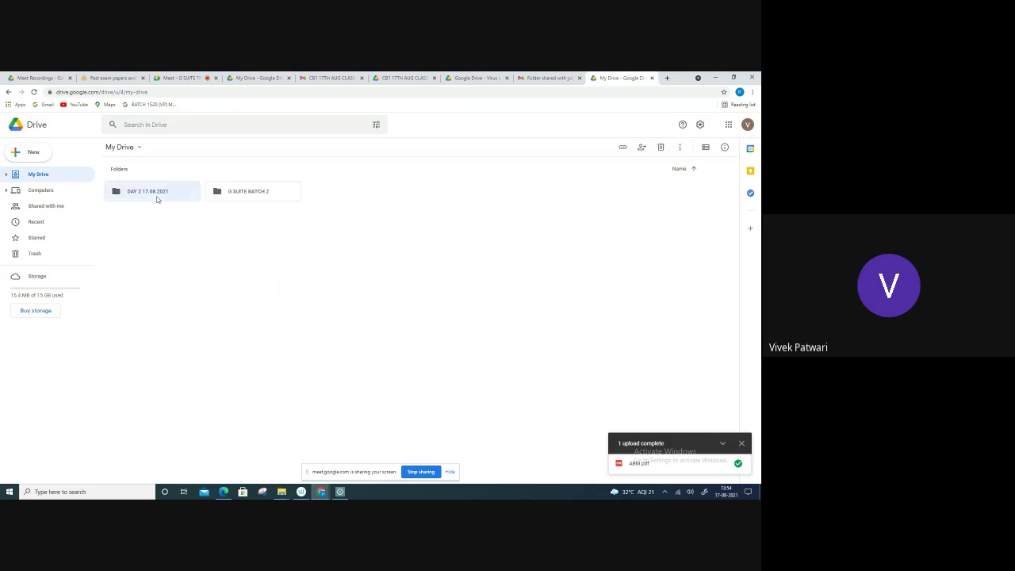
double_click(154, 220)
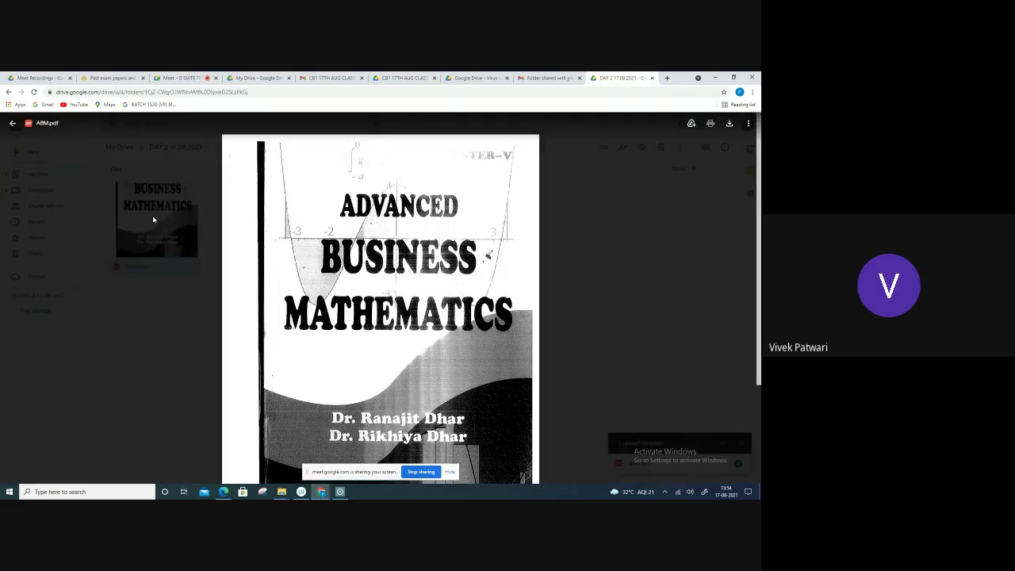
scroll(330, 356, "down", 2)
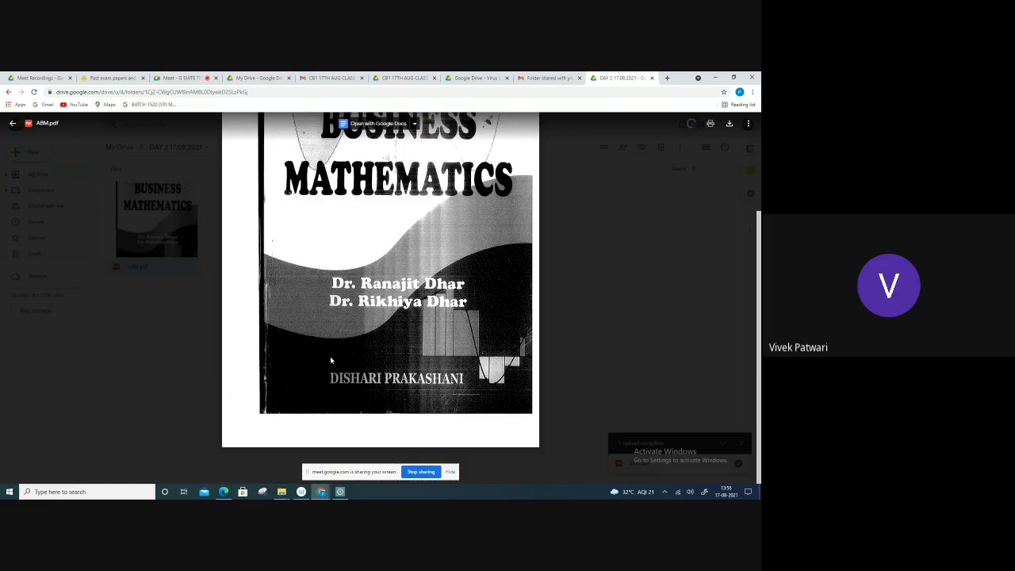
scroll(373, 381, "down", 2)
scroll(374, 382, "down", 3)
scroll(374, 382, "down", 2)
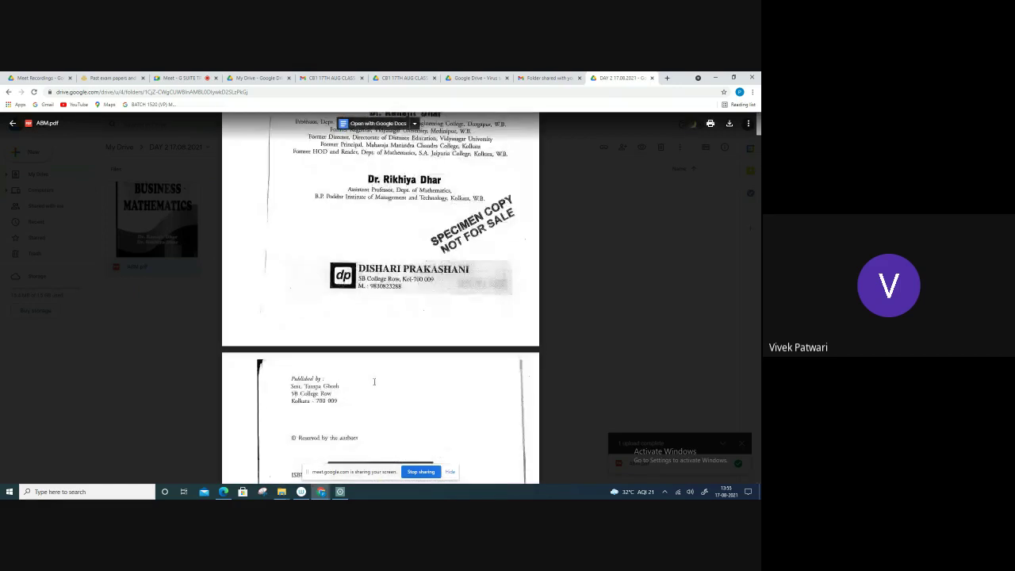
scroll(376, 382, "down", 3)
scroll(373, 381, "up", 3)
scroll(426, 283, "up", 1)
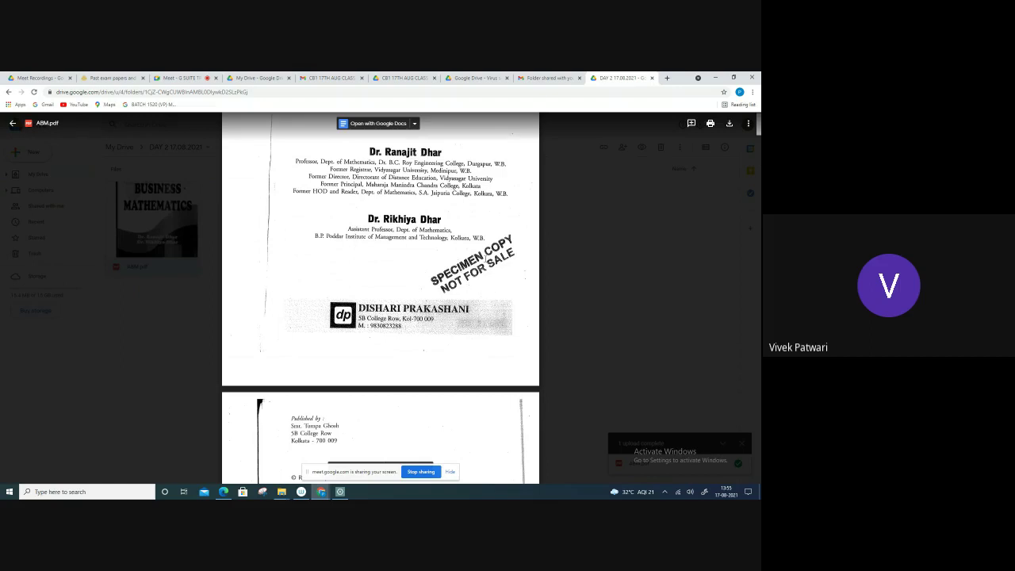
left_click(12, 124)
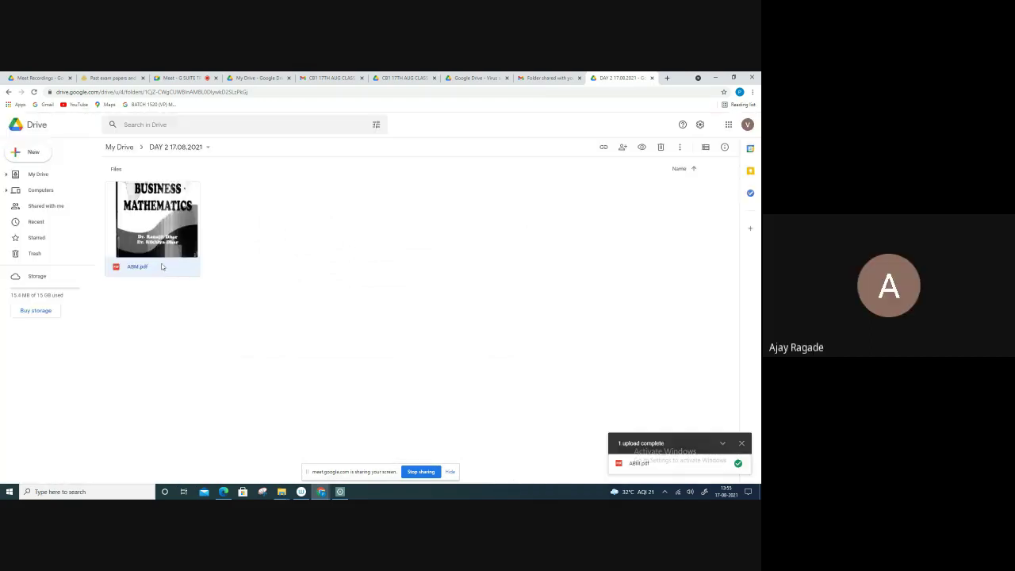
In ABM.pdf's share settings, uncheck download, print and copy for viewers and commenters.
right_click(171, 221)
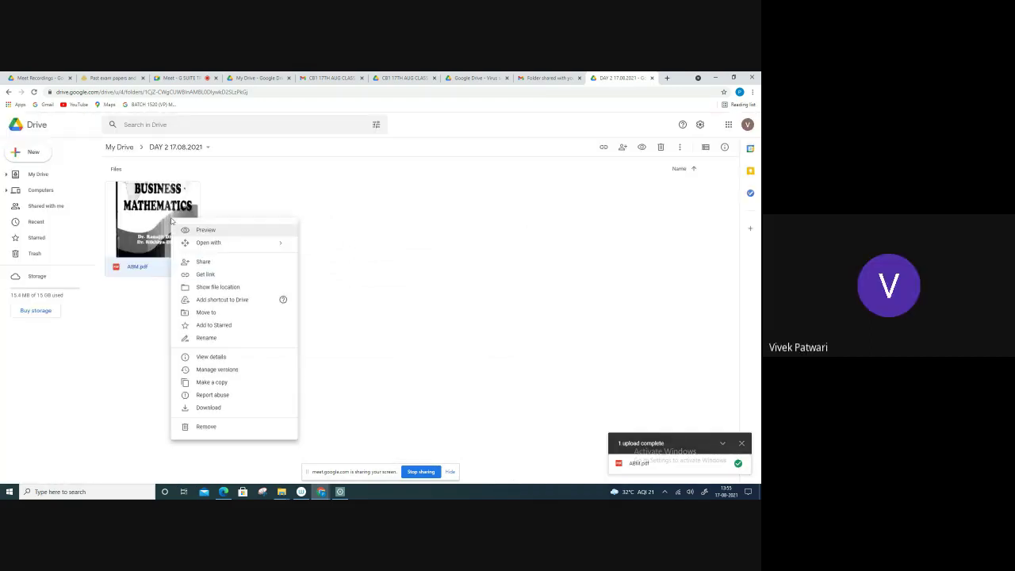
left_click(200, 261)
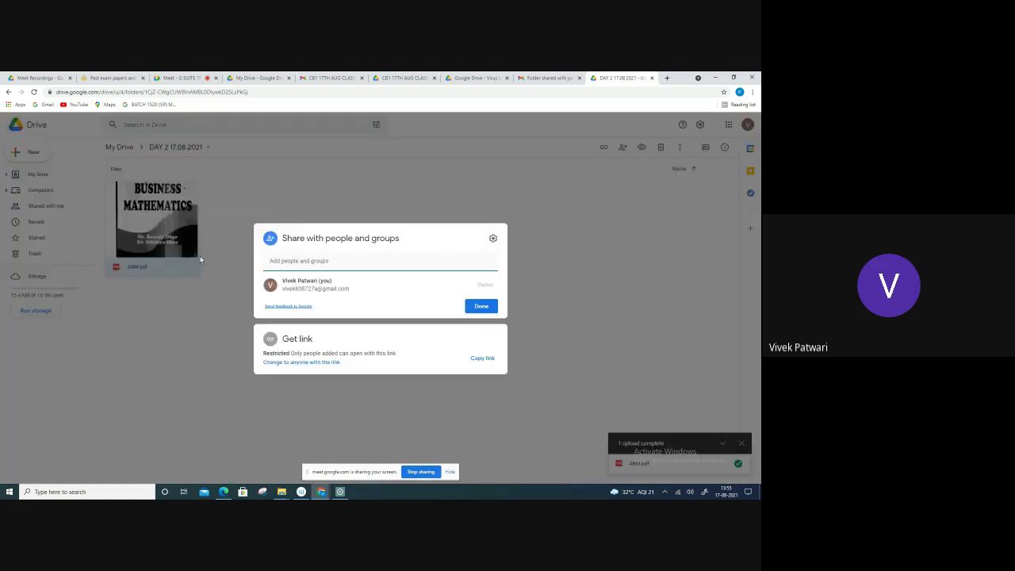
left_click(175, 364)
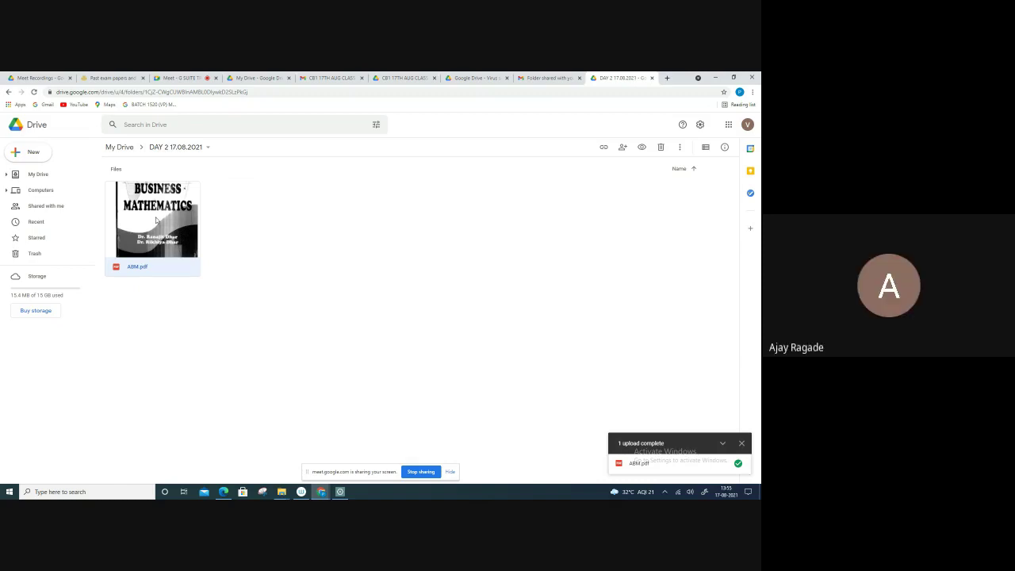
right_click(157, 220)
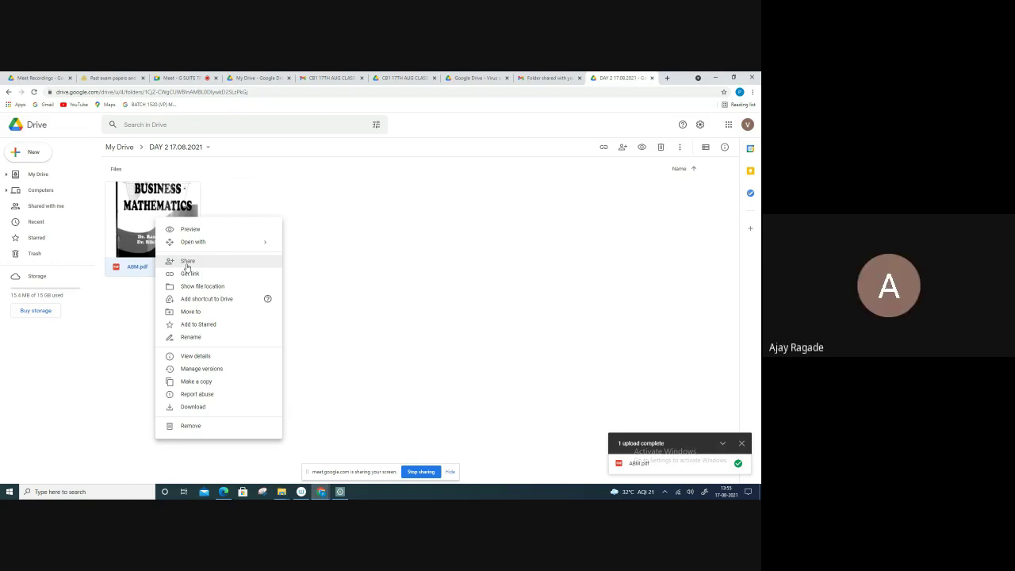
left_click(187, 262)
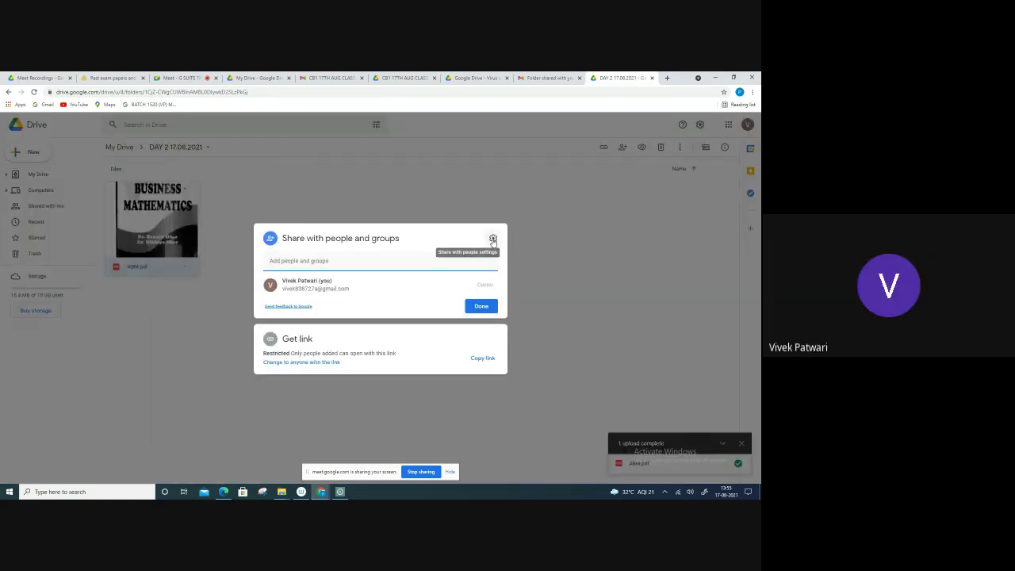
left_click(492, 240)
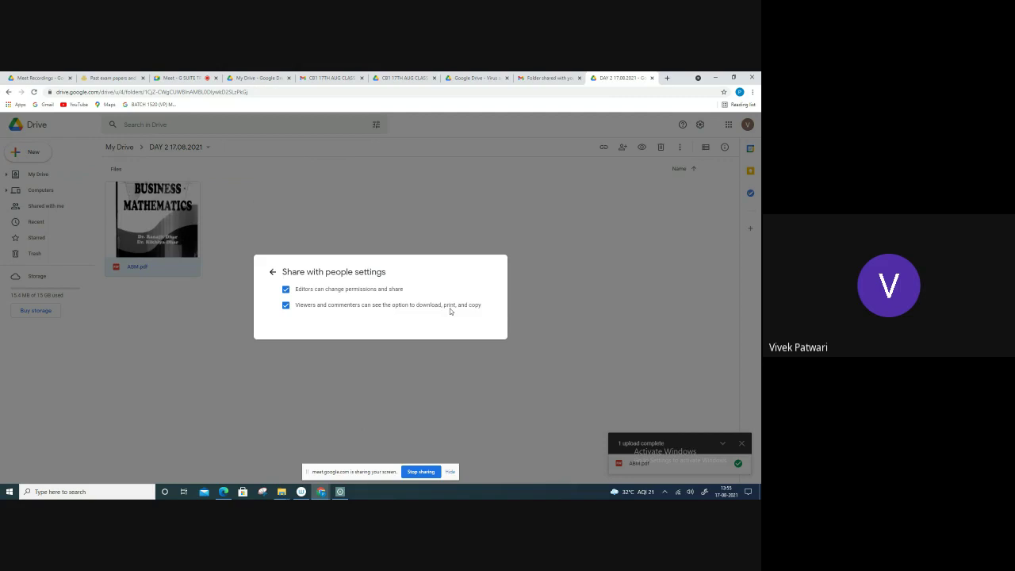
left_click(286, 306)
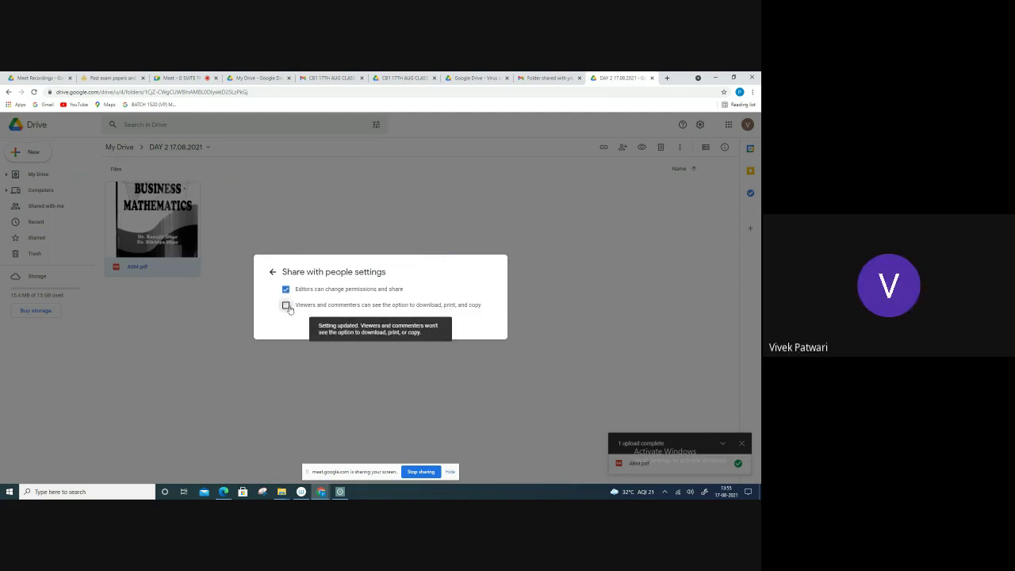
left_click(199, 320)
left_click(119, 146)
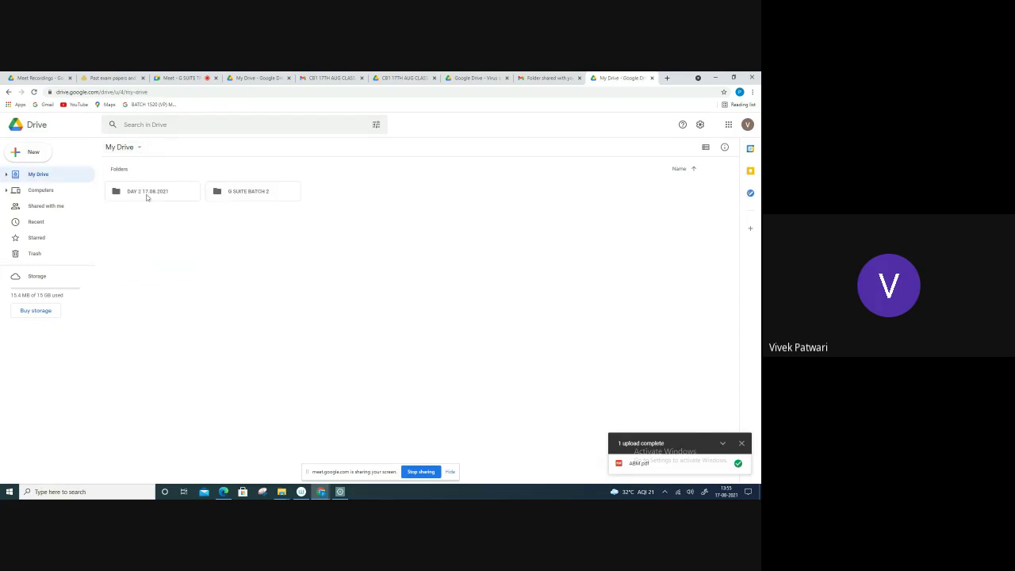
Change the DAY 2 17.08.2021 folder's sharing to anyone with the link can view.
right_click(135, 192)
right_click(111, 190)
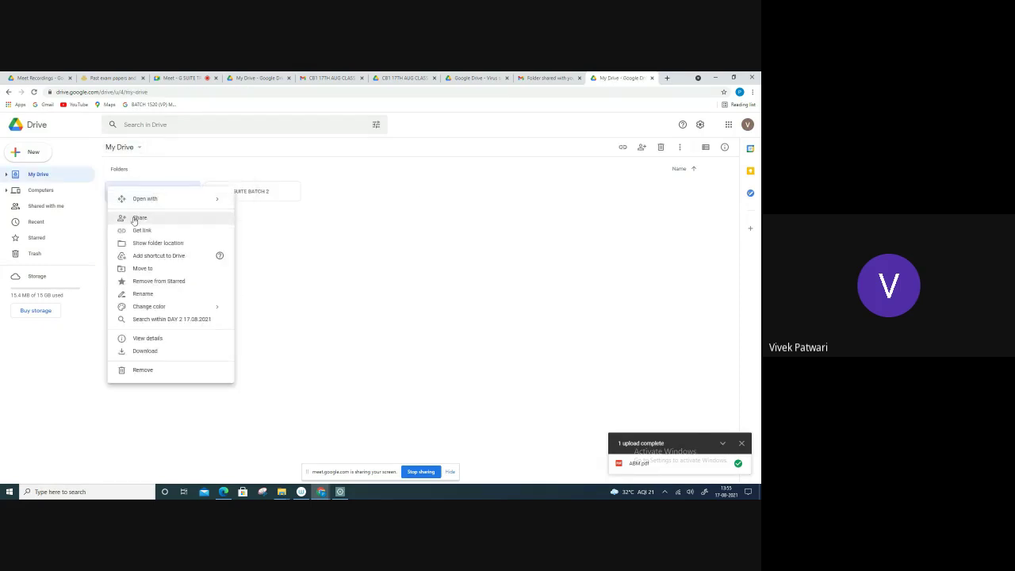
left_click(139, 217)
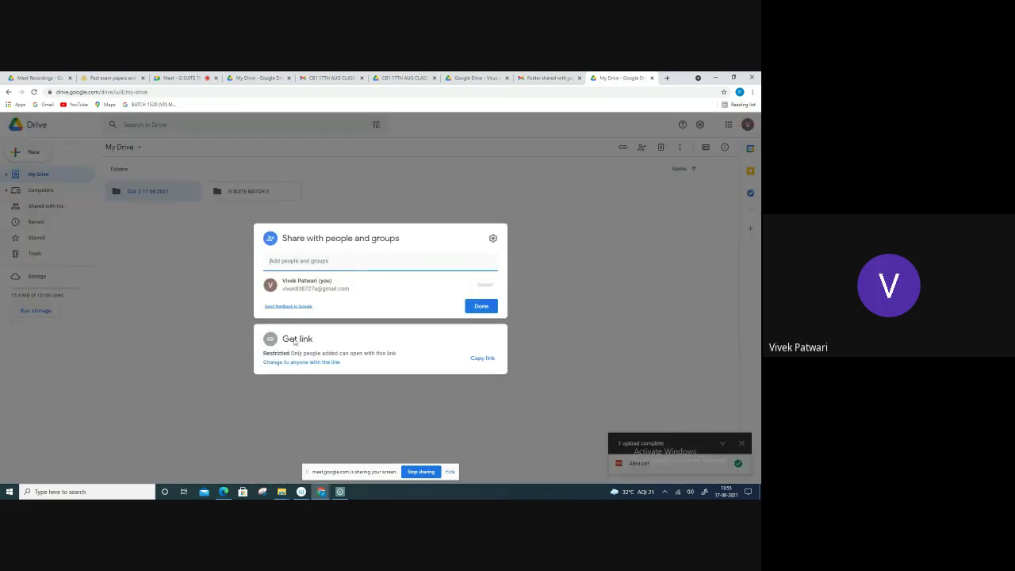
left_click(298, 362)
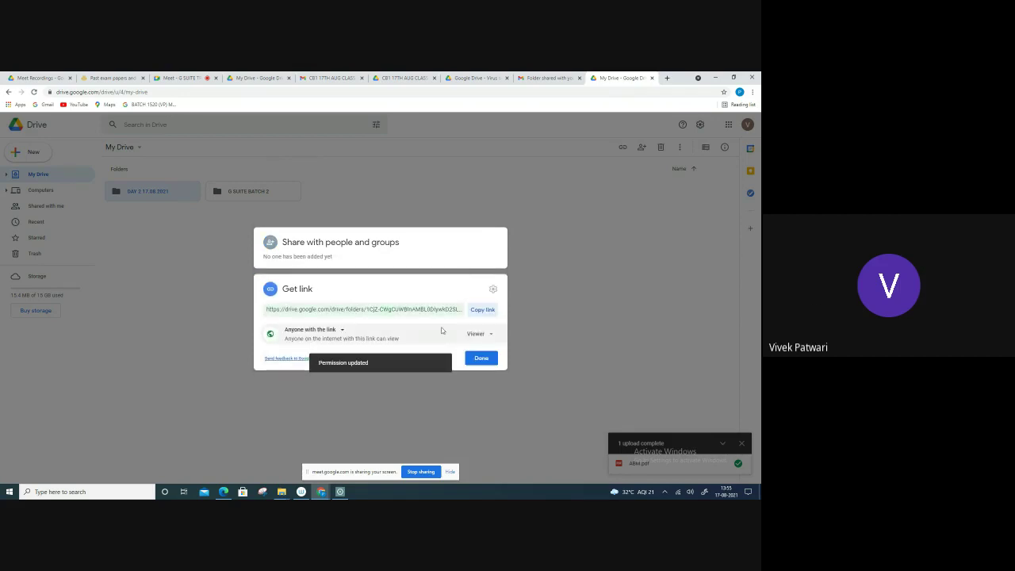
left_click(481, 358)
Copy the DAY 2 folder's shareable link and switch to the Google Meet call.
right_click(182, 197)
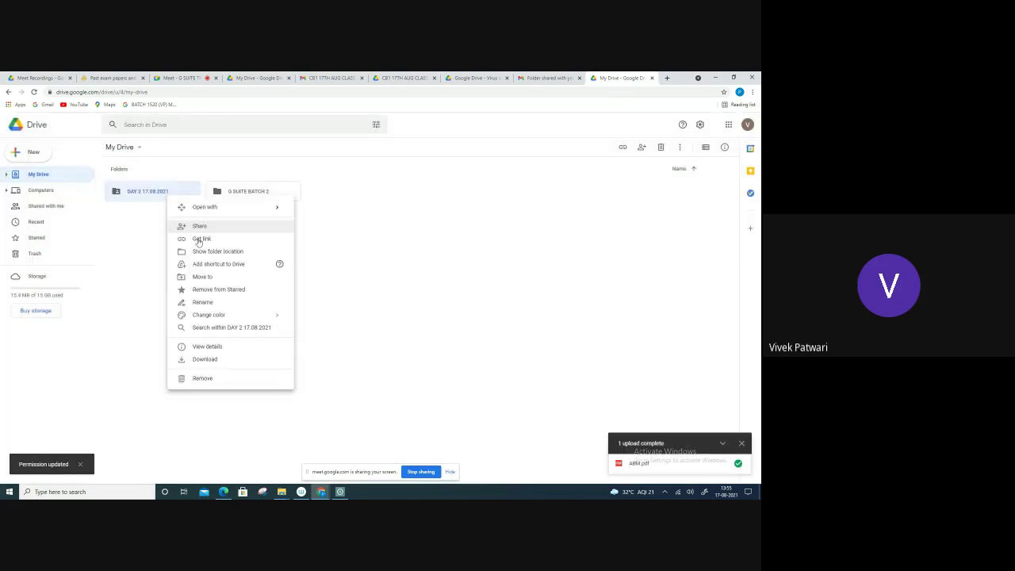
left_click(201, 239)
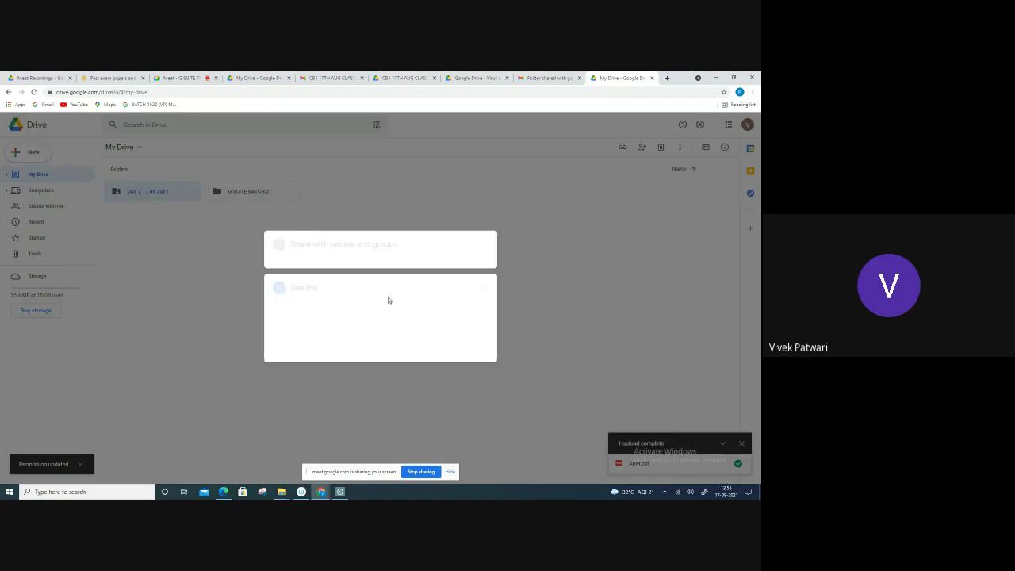
left_click(482, 311)
left_click(200, 79)
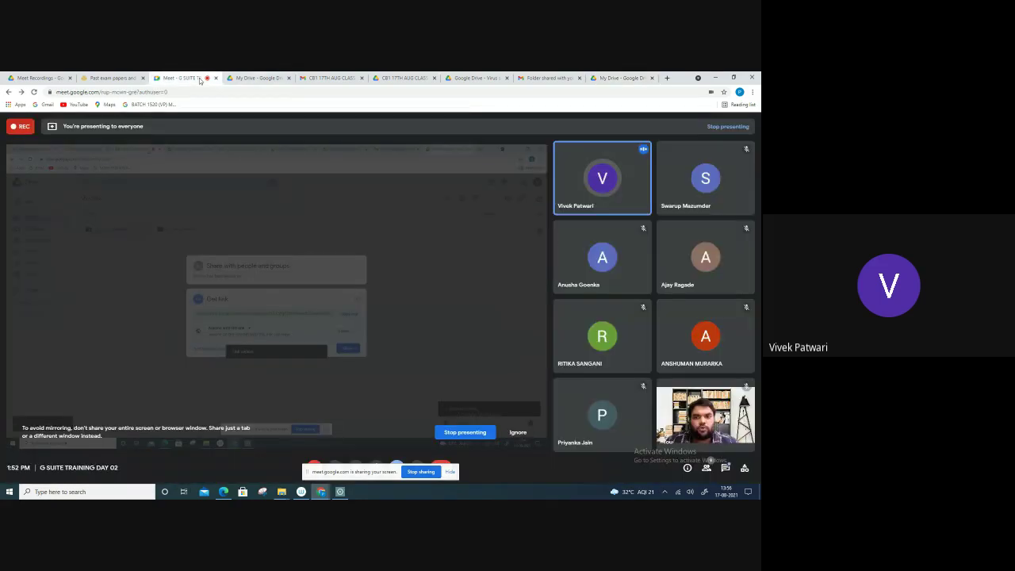
Paste the DAY 2 folder link into Meet's in-call chat, send it to everyone, then return to Drive.
left_click(724, 468)
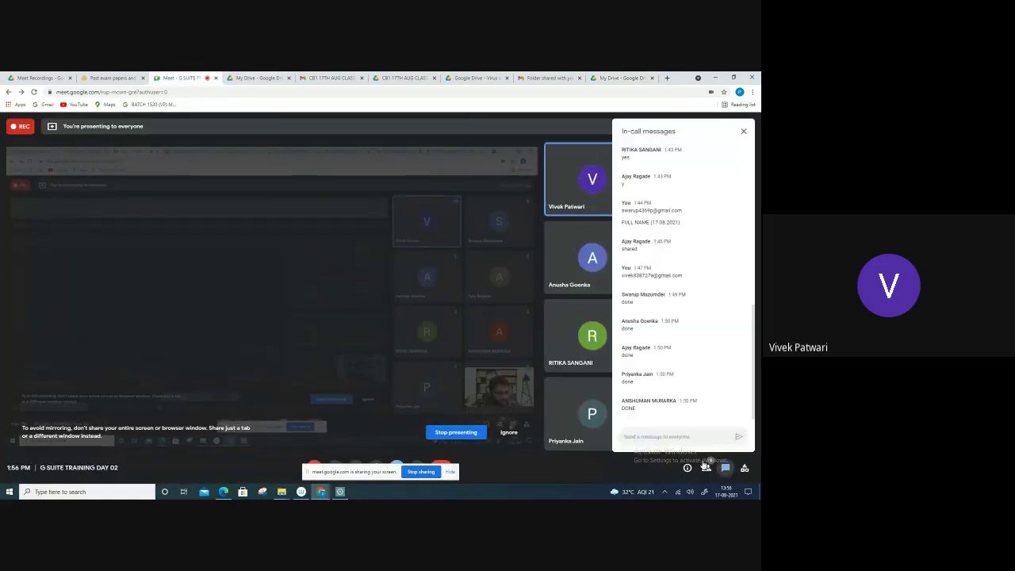
left_click(672, 436)
key("ctrl+v")
key("Return")
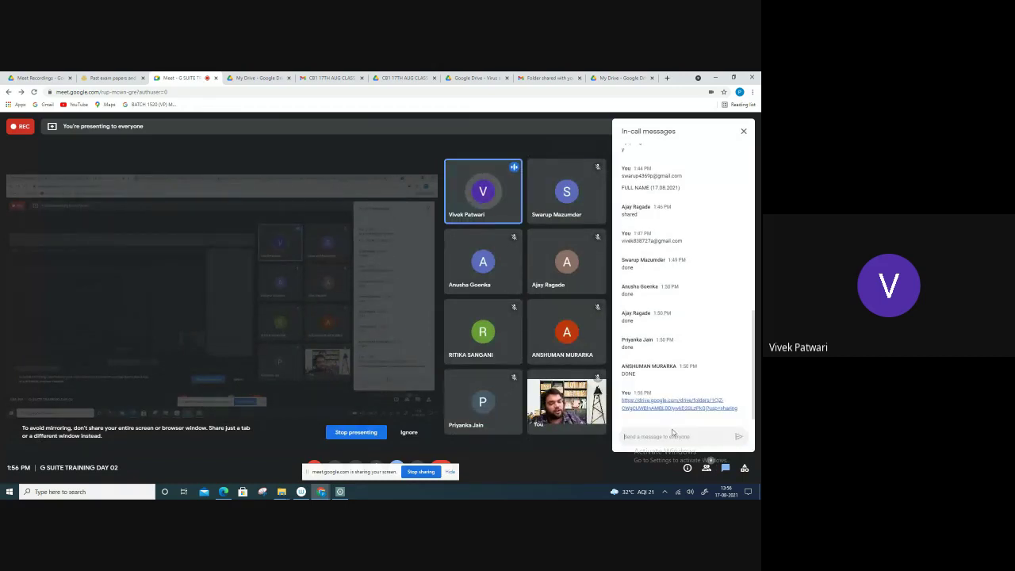
left_click(672, 432)
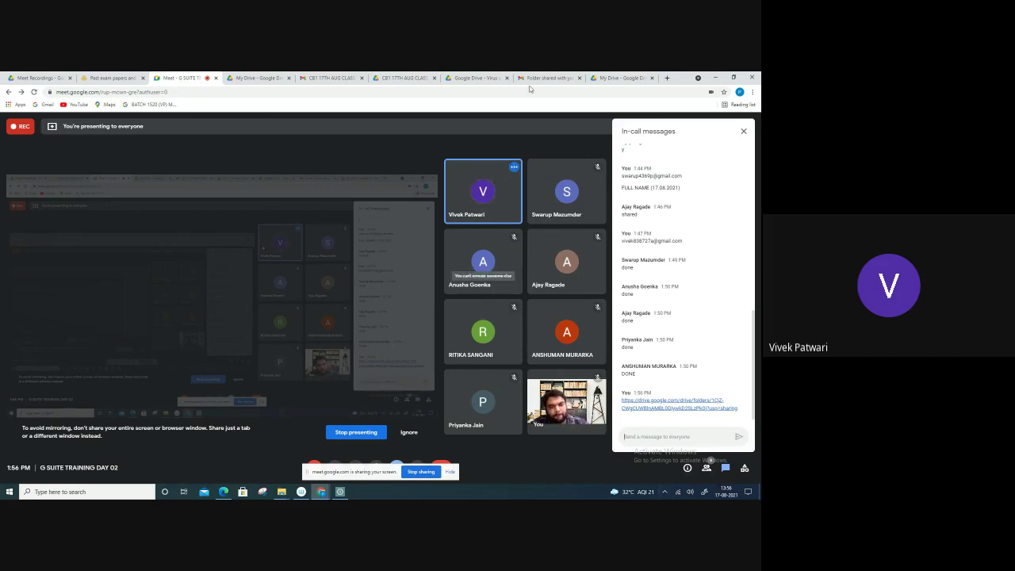
left_click(597, 77)
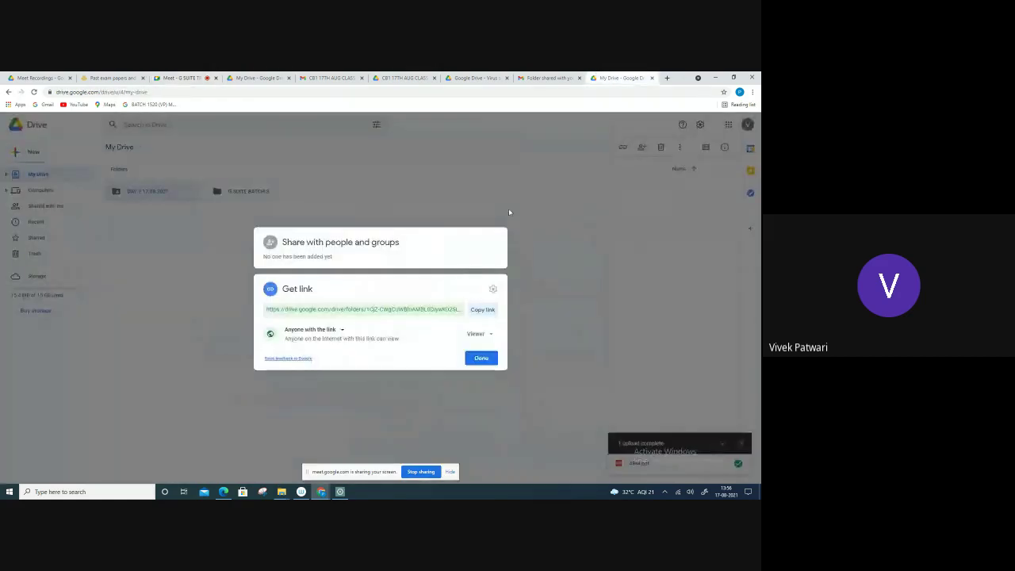
Close the Get link dialog and open the DAY 2 17.08.2021 folder showing ABM.pdf.
left_click(164, 310)
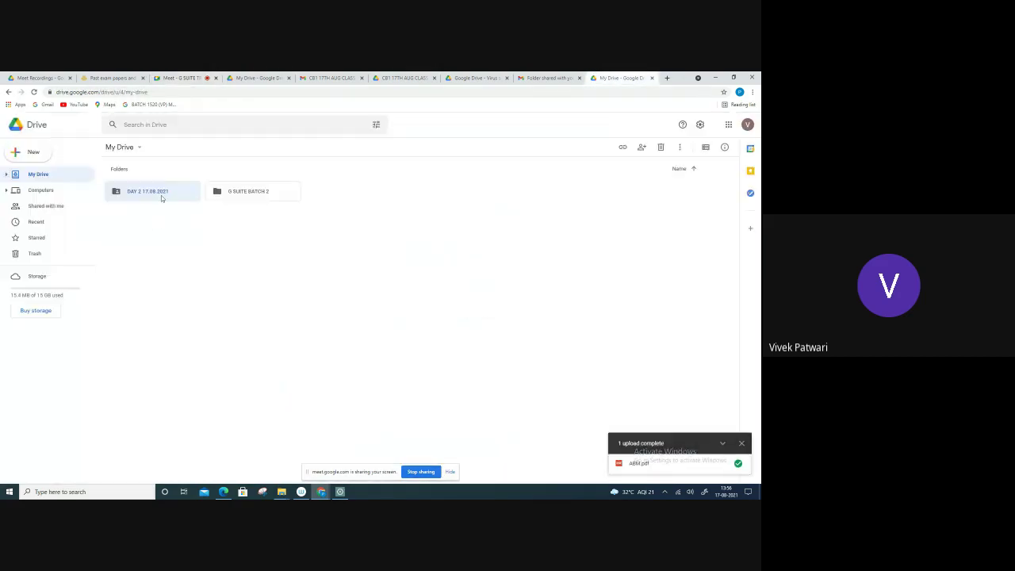
double_click(161, 195)
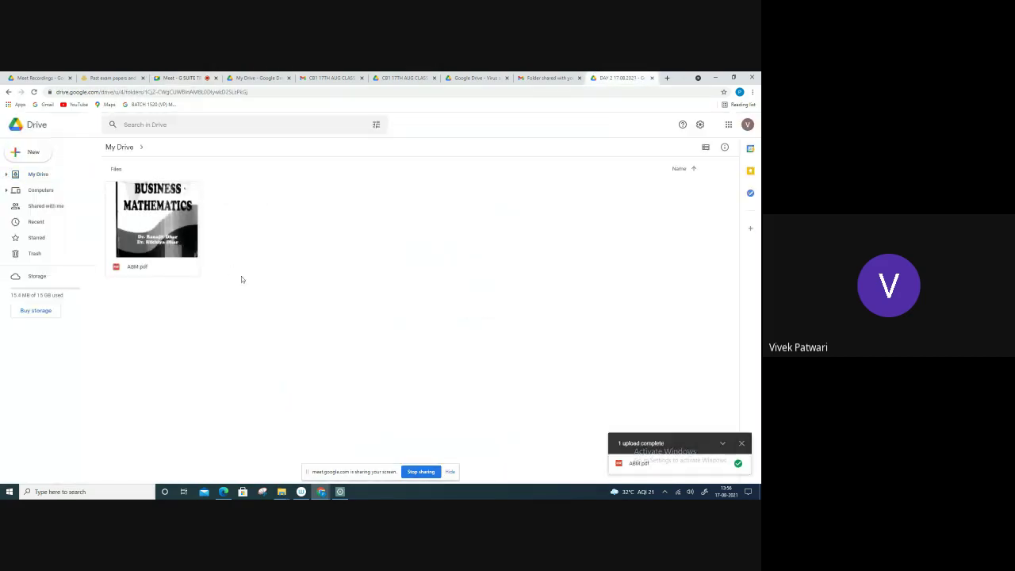
right_click(190, 203)
left_click(472, 263)
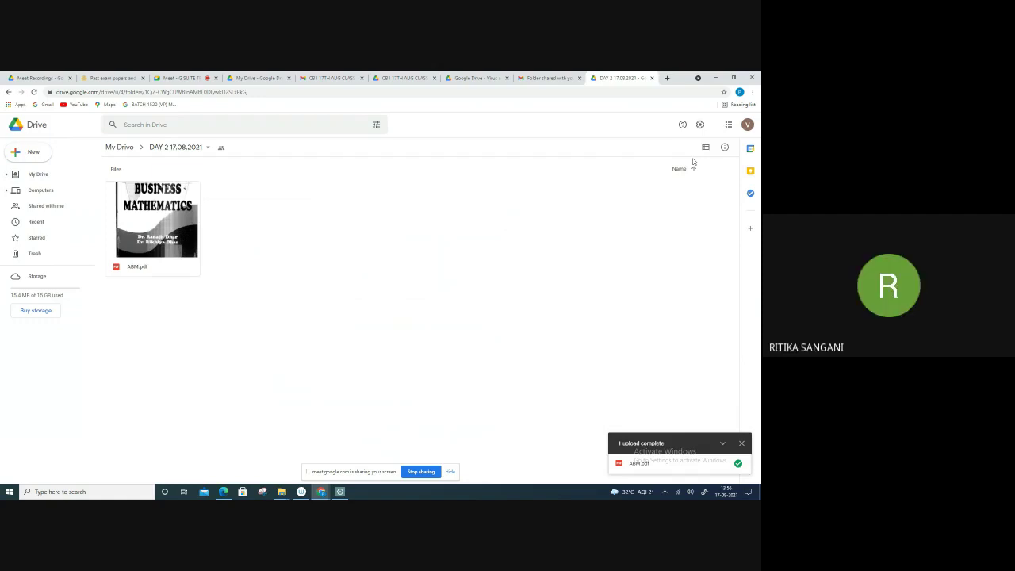
Check ABM.pdf's share settings so viewers can't download, print or copy, then go up to My Drive.
right_click(154, 234)
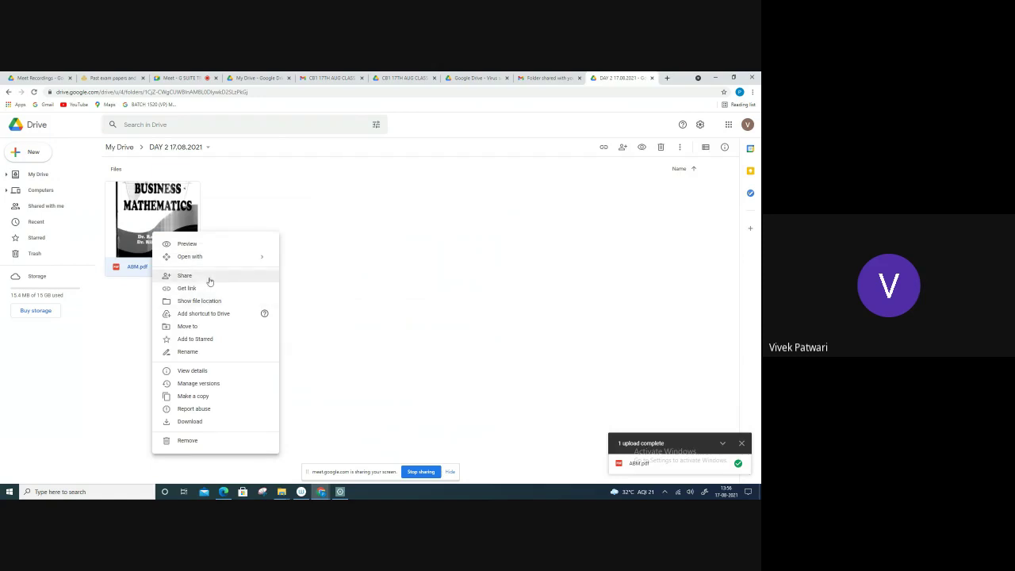
left_click(171, 272)
left_click(490, 241)
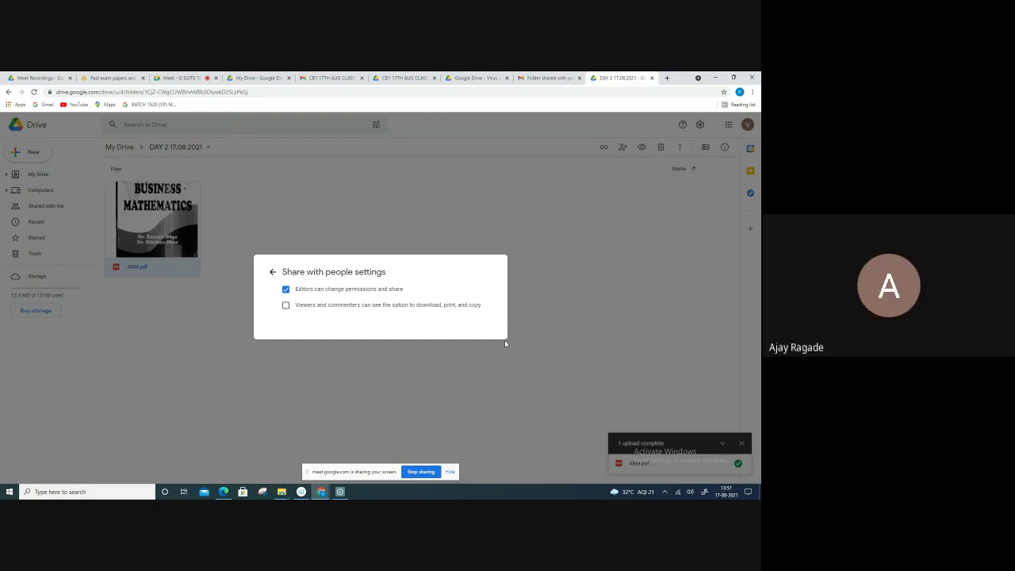
left_click(227, 294)
left_click(119, 146)
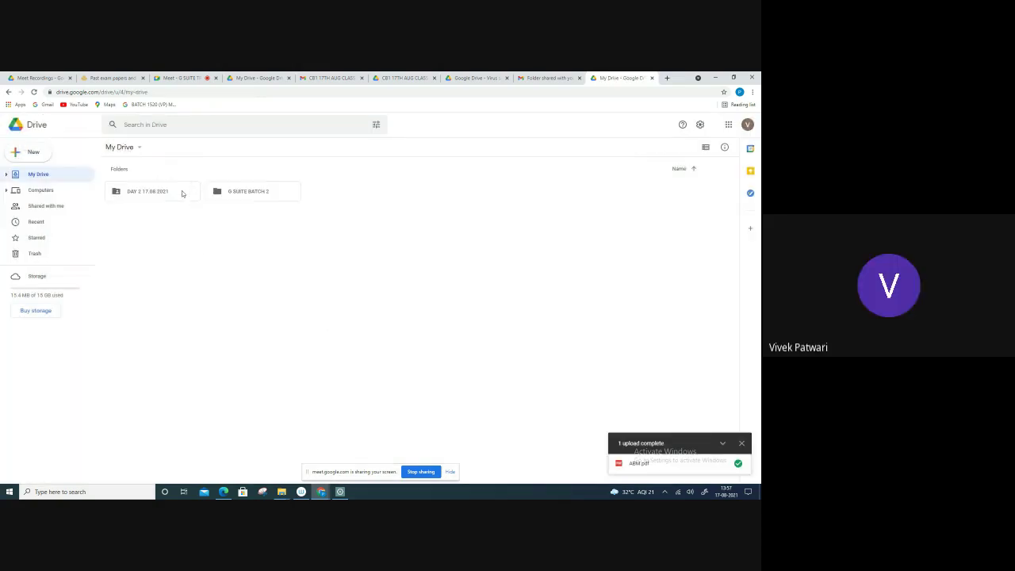
Reopen DAY 2 17.08.2021, recheck ABM.pdf's download/print/copy sharing setting, and return to My Drive.
double_click(182, 194)
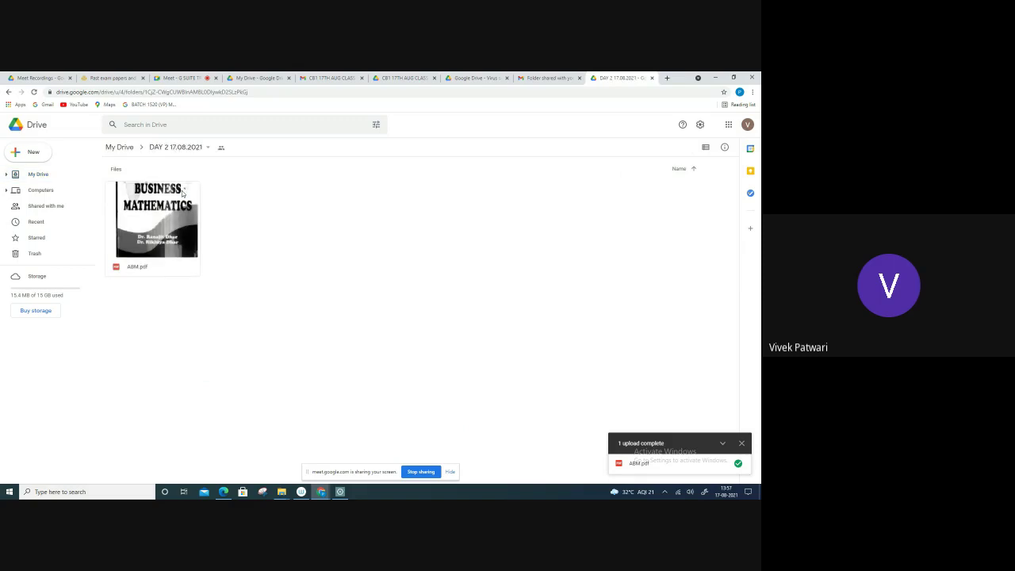
right_click(182, 192)
left_click(224, 236)
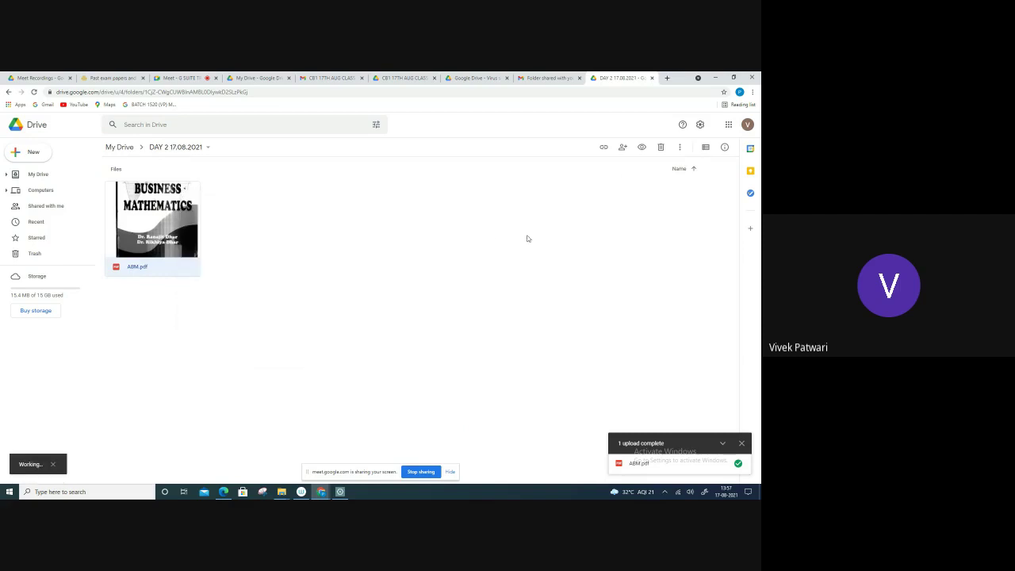
left_click(491, 240)
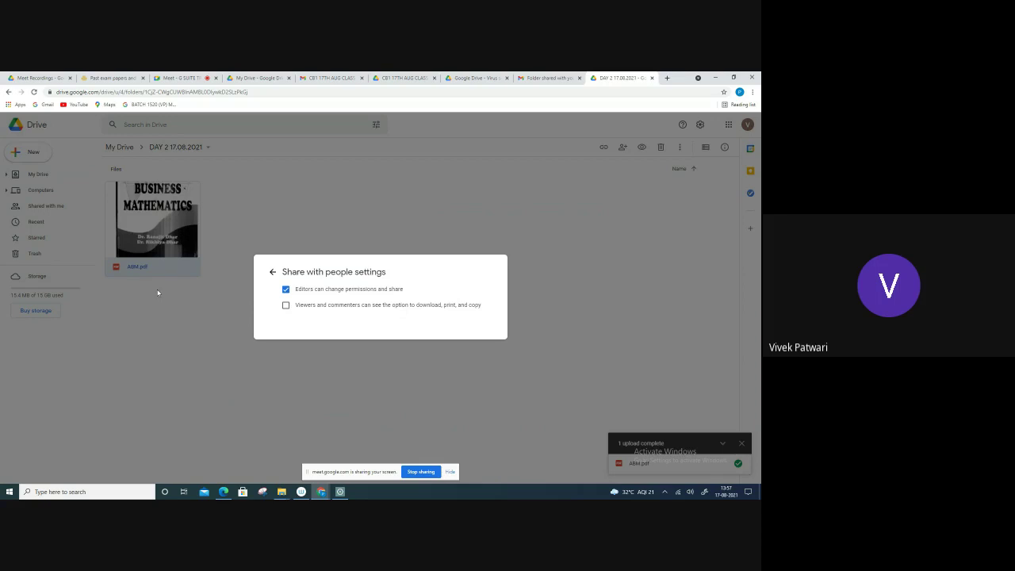
left_click(192, 317)
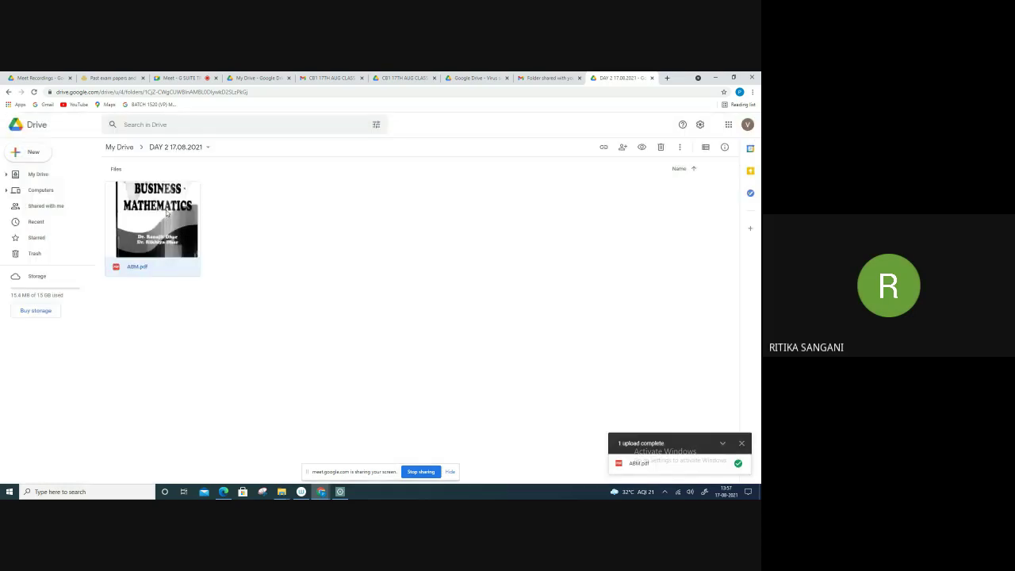
left_click(118, 147)
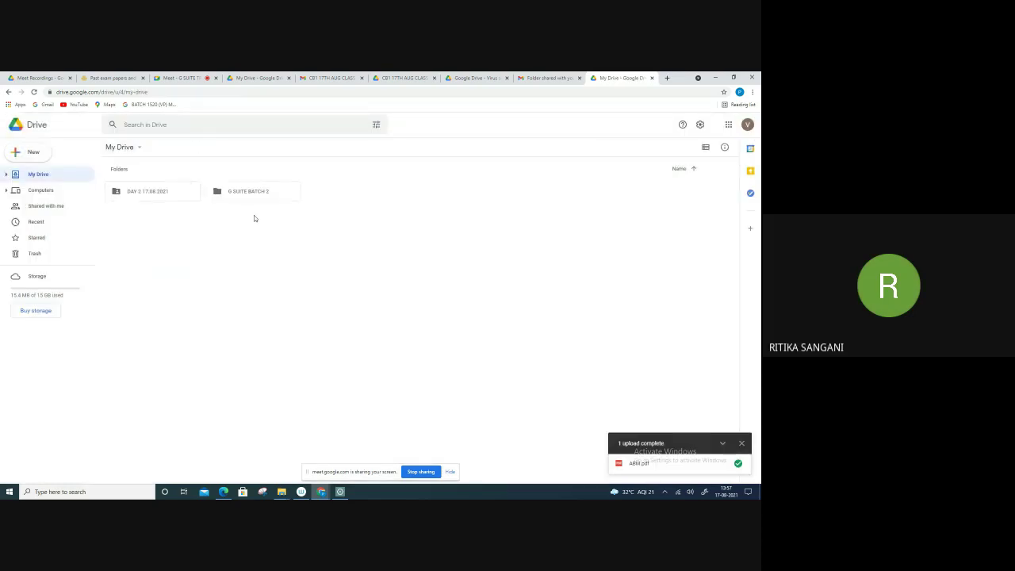
left_click(254, 124)
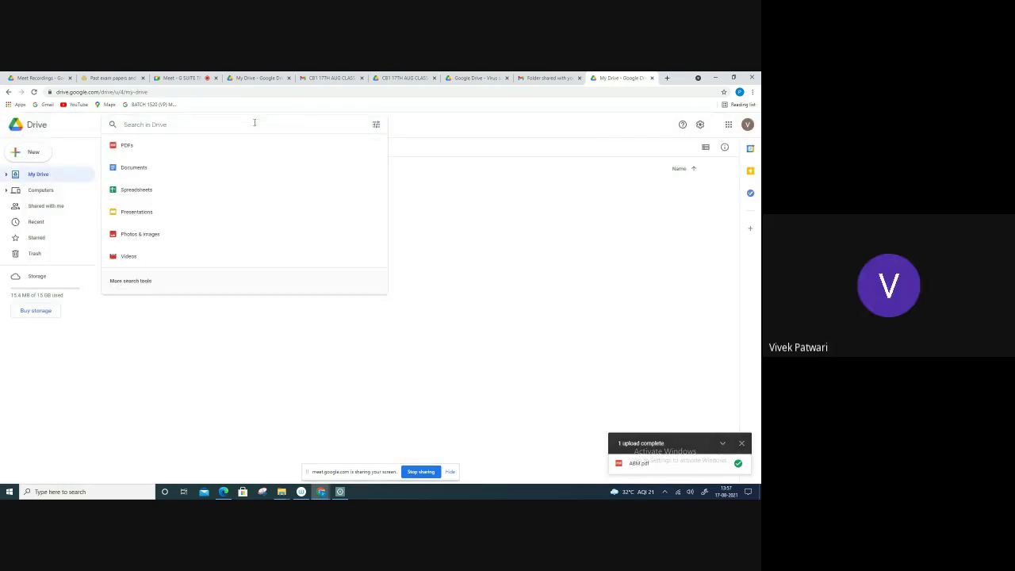
left_click(376, 124)
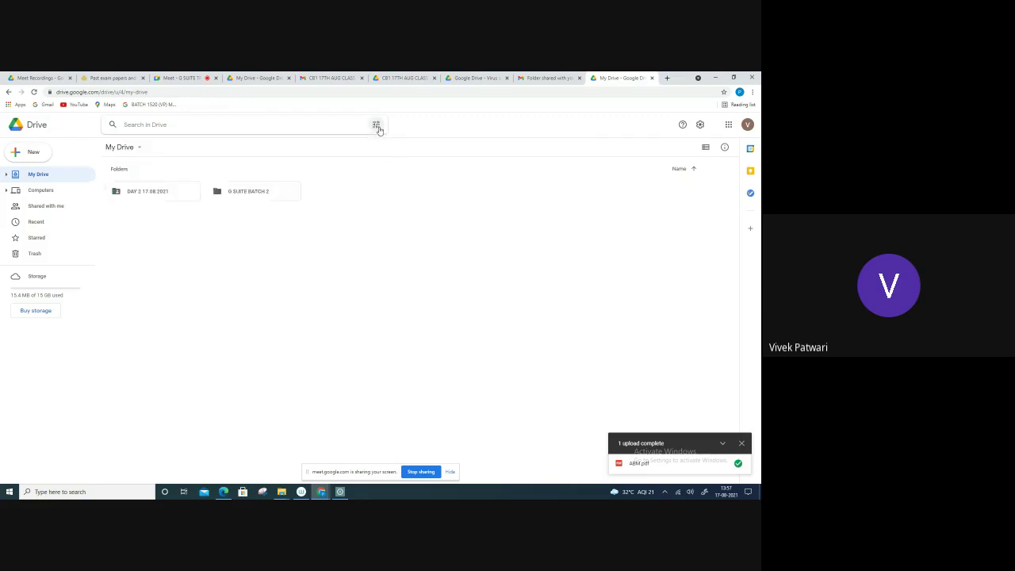
left_click(375, 127)
left_click(209, 125)
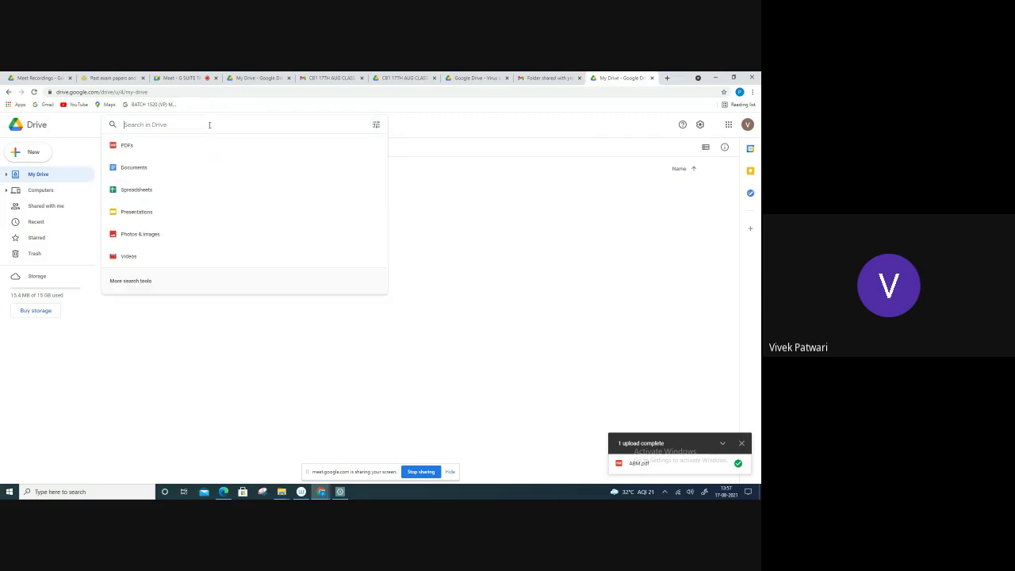
left_click(375, 125)
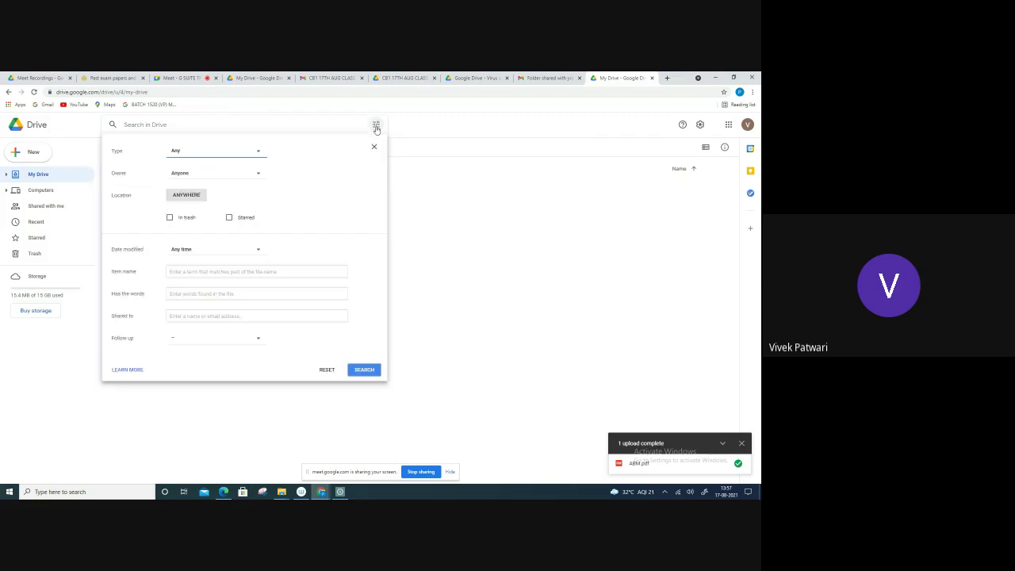
left_click(192, 155)
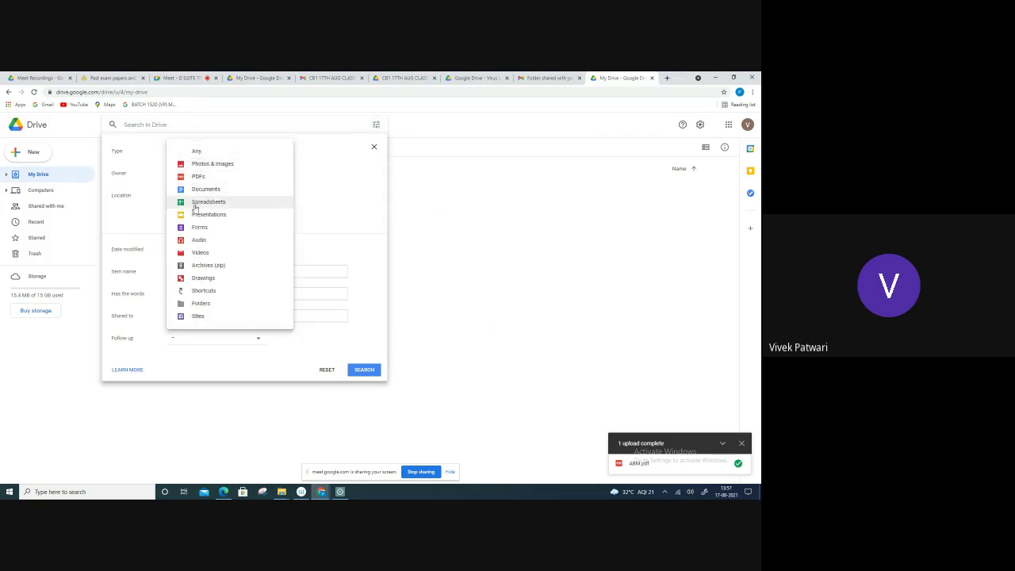
left_click(119, 177)
left_click(196, 172)
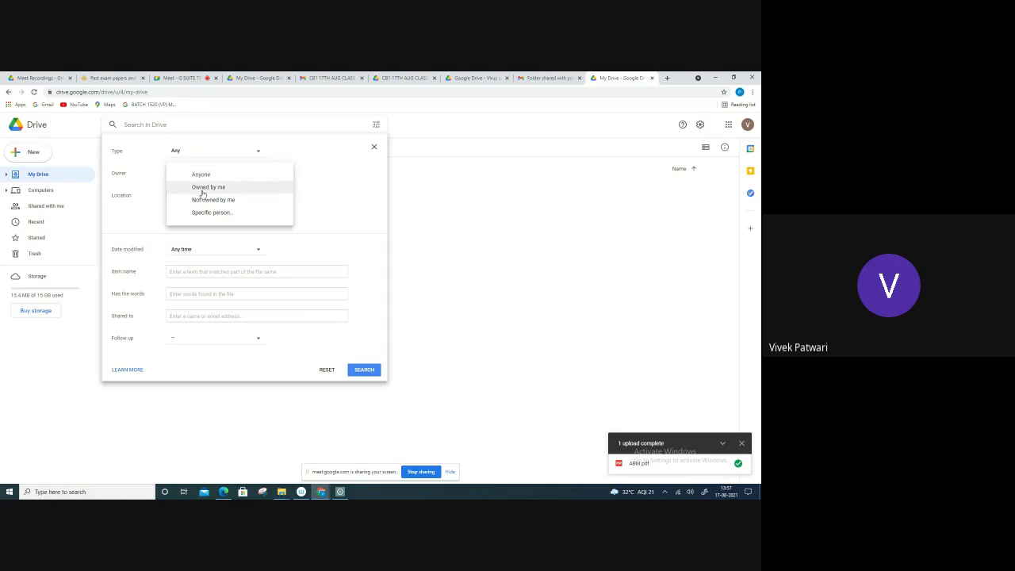
left_click(133, 173)
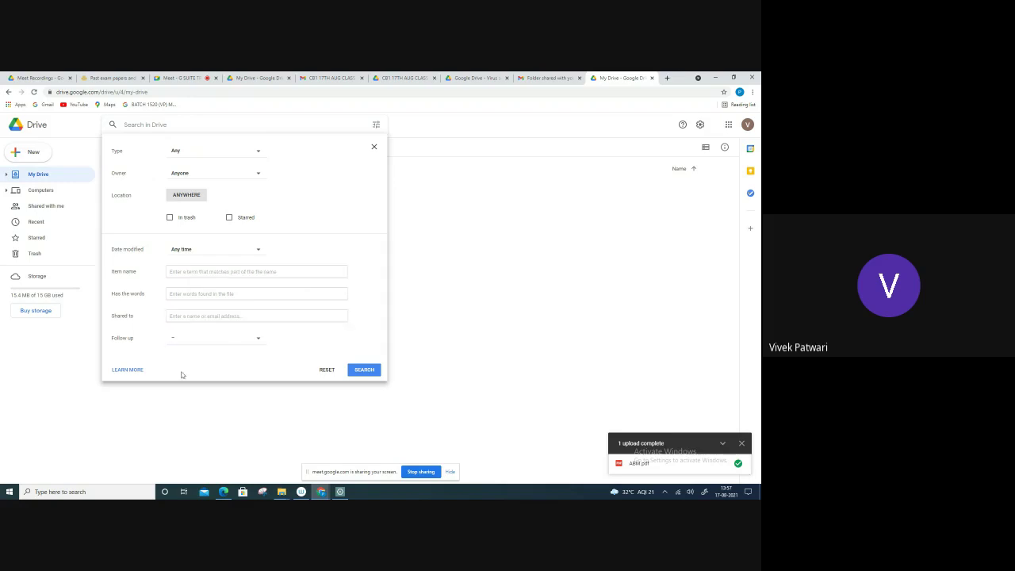
left_click(337, 387)
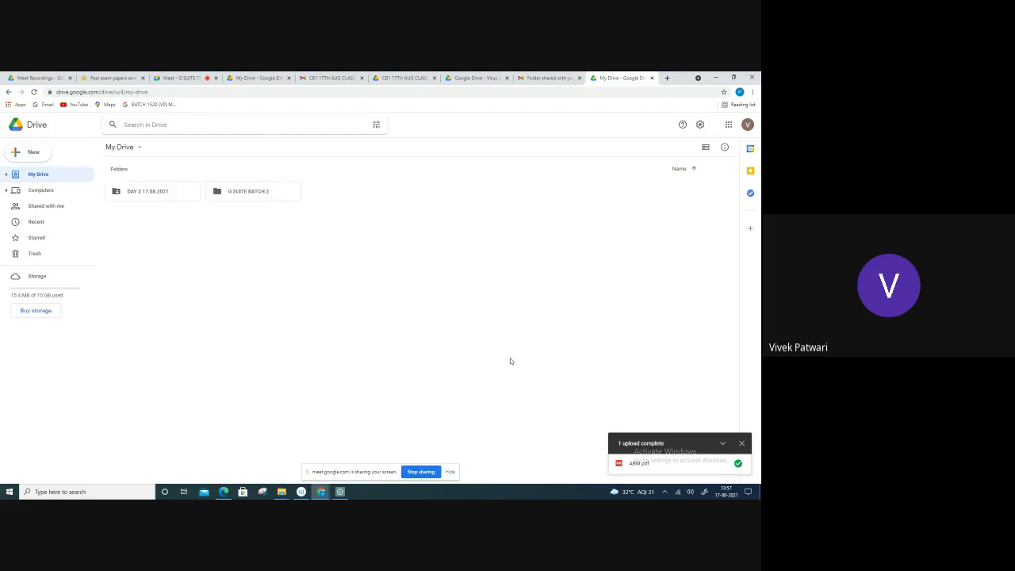
left_click(252, 123)
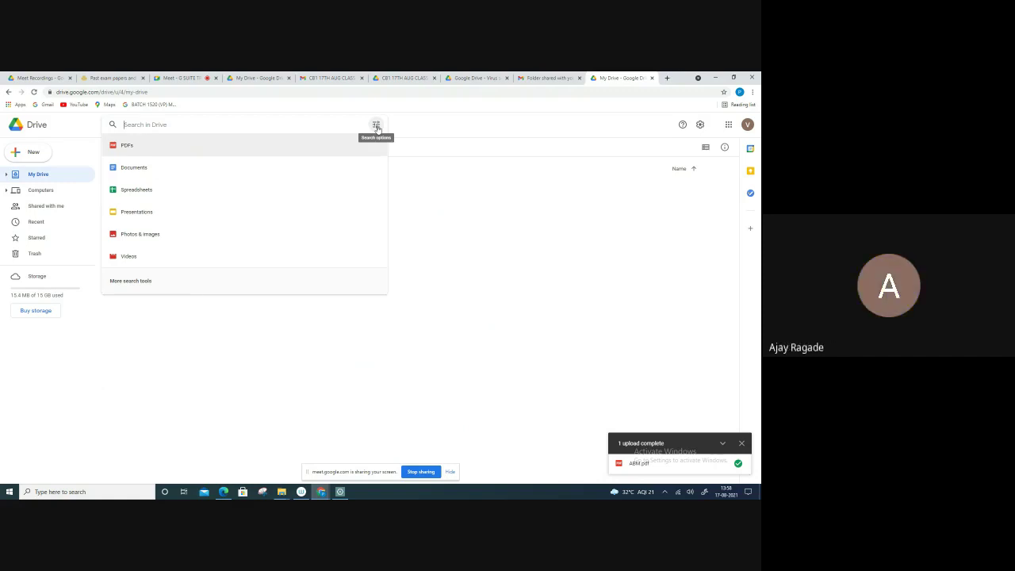
left_click(474, 217)
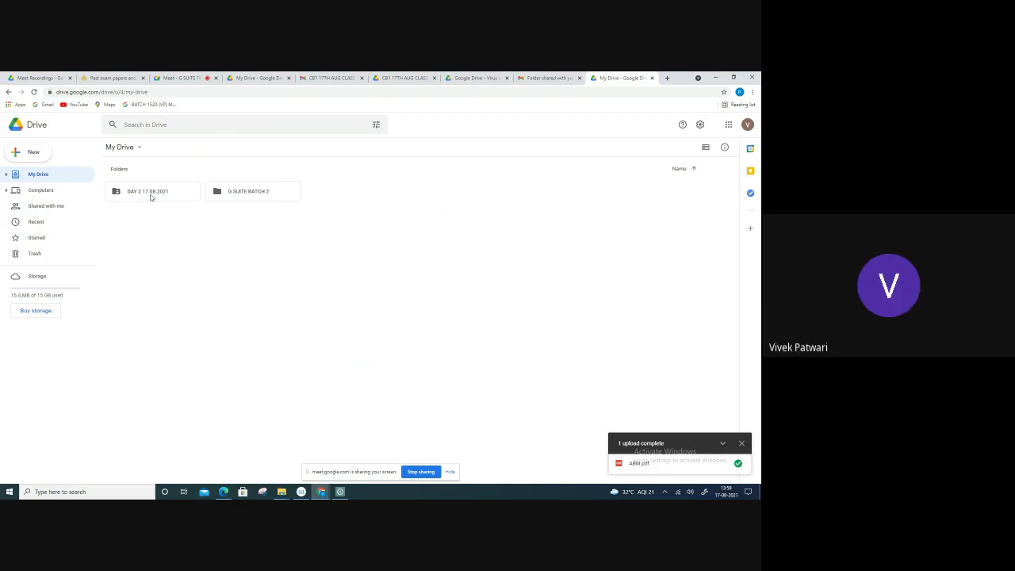
Review the DAY 2 17.08.2021 folder's activity history, then close its details panel.
right_click(151, 197)
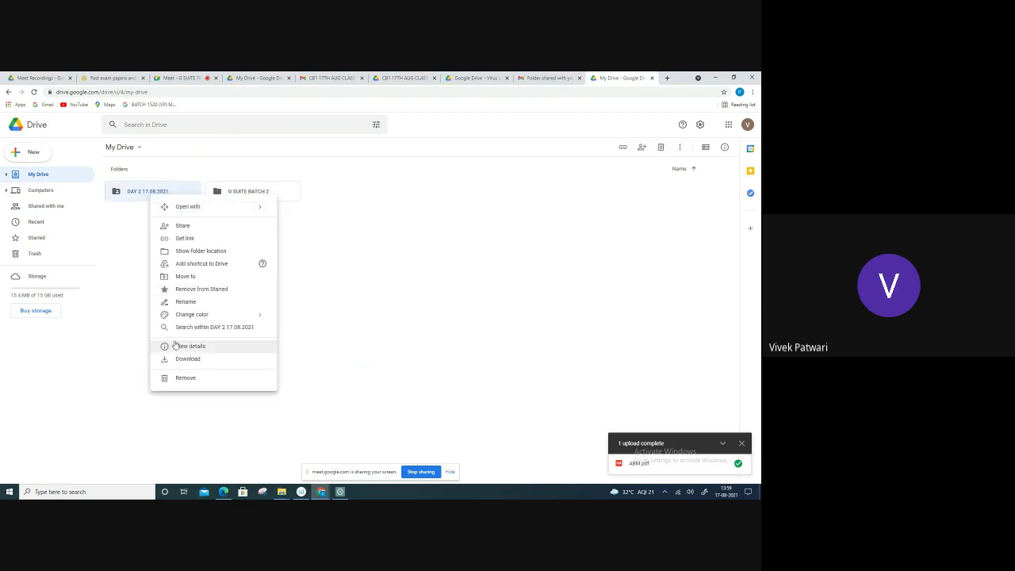
left_click(176, 346)
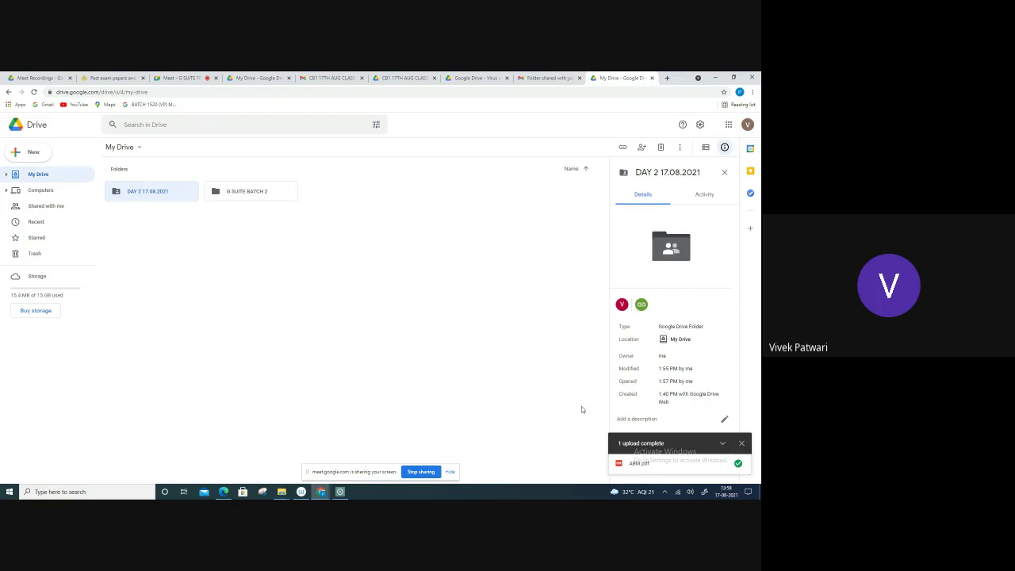
left_click(704, 195)
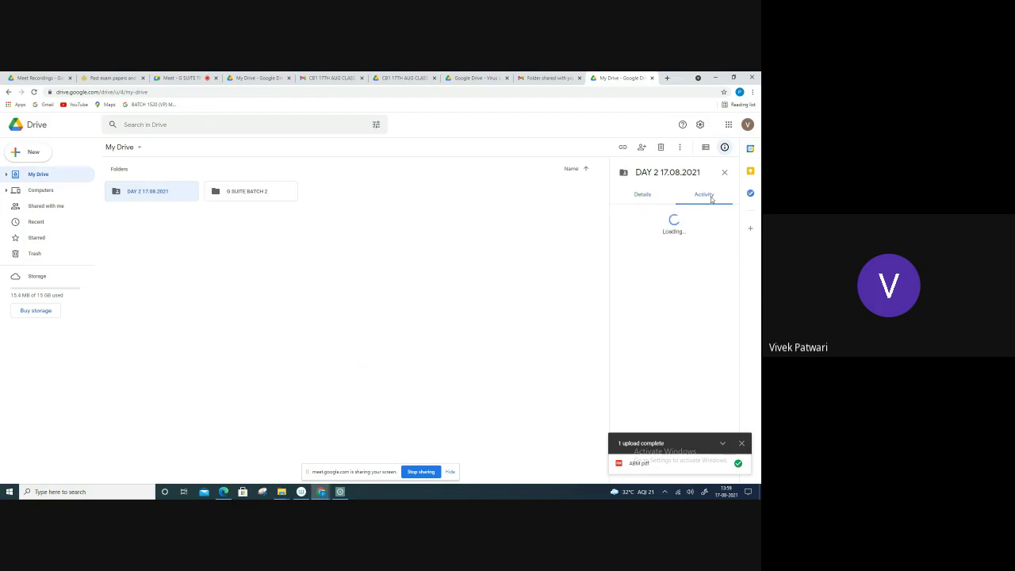
scroll(701, 293, "down", 3)
scroll(698, 317, "down", 3)
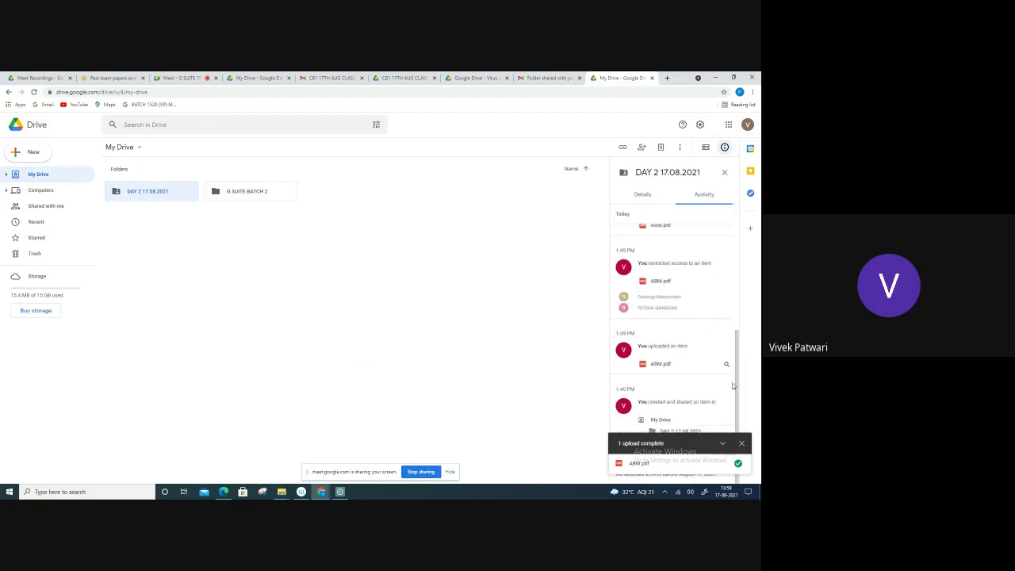
left_click(742, 443)
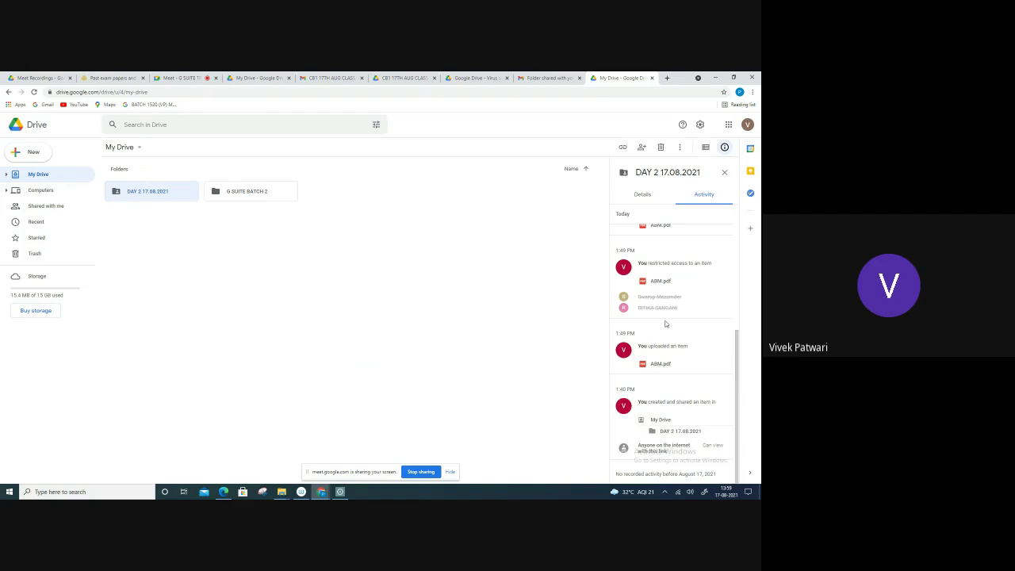
scroll(679, 297, "up", 2)
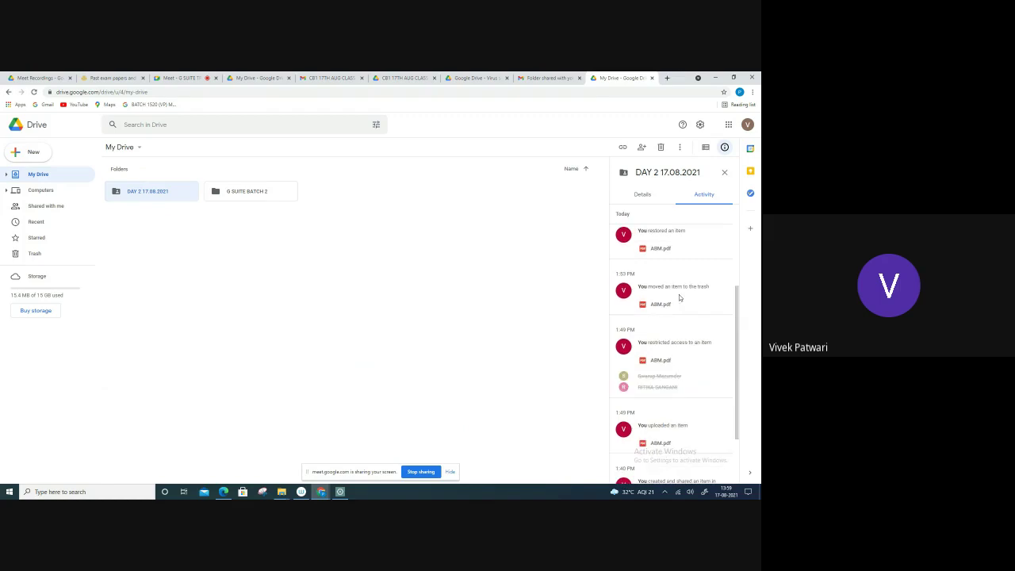
scroll(659, 301, "up", 1)
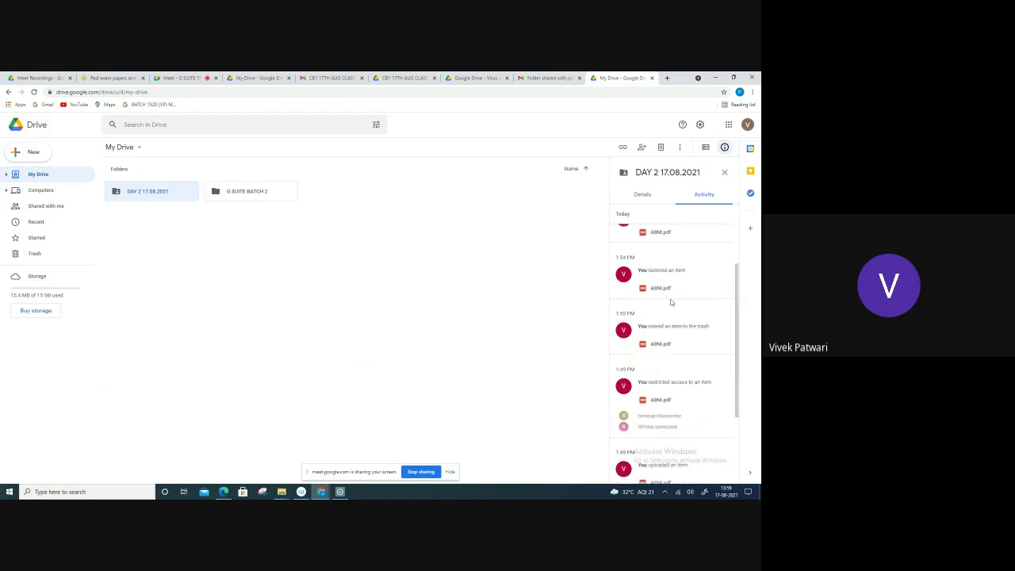
scroll(657, 274, "up", 1)
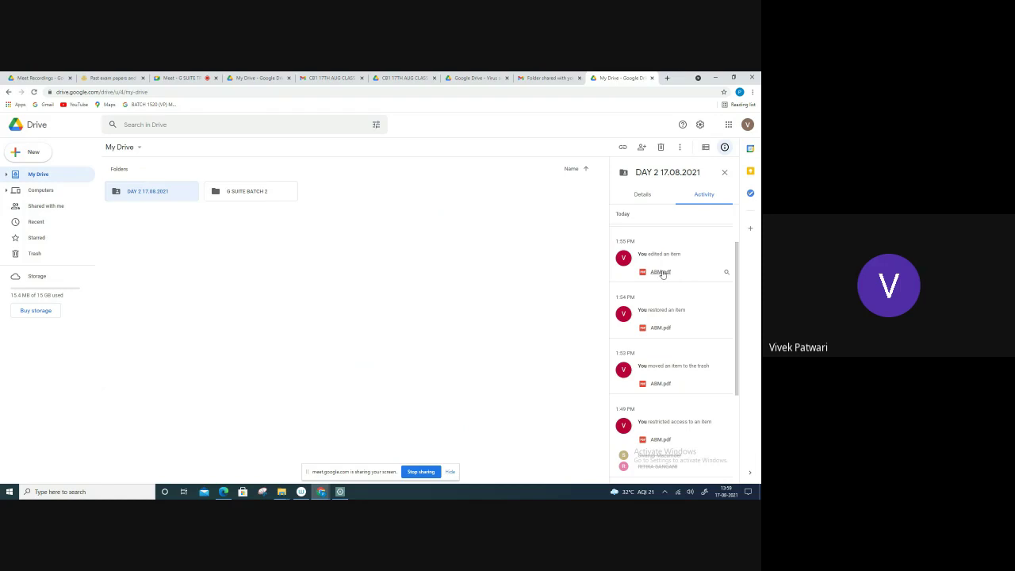
scroll(662, 273, "up", 1)
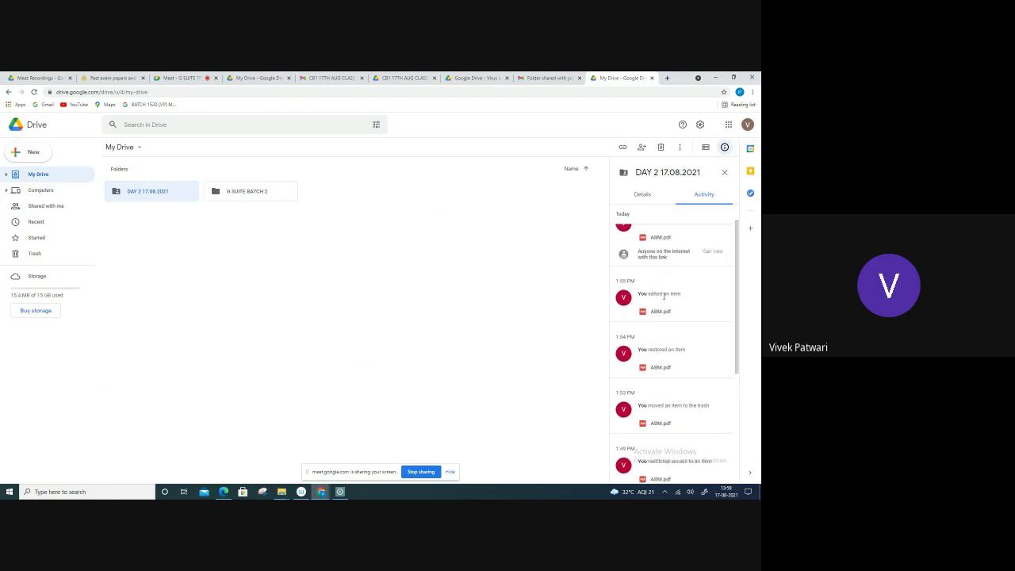
scroll(665, 295, "up", 1)
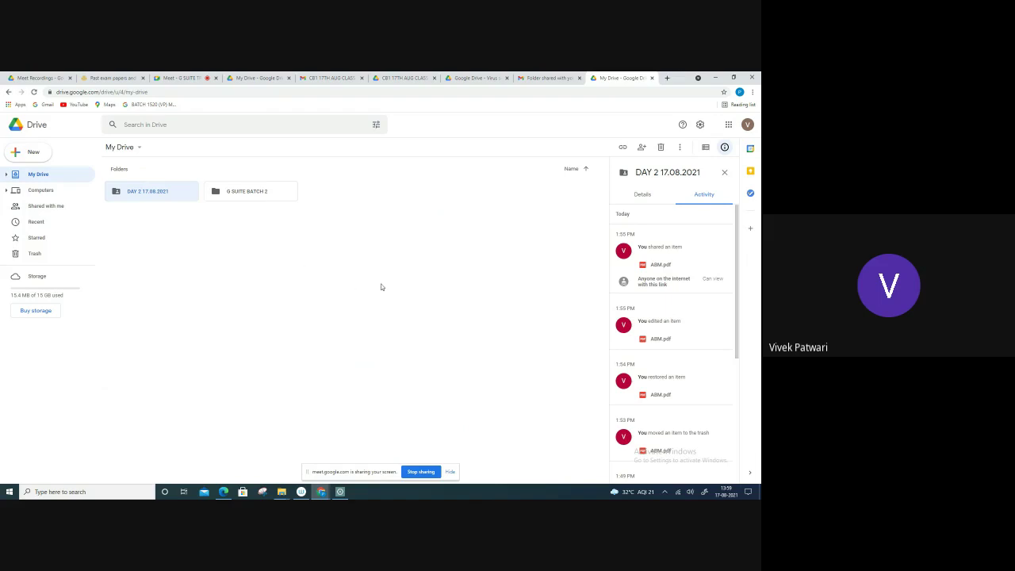
left_click(269, 238)
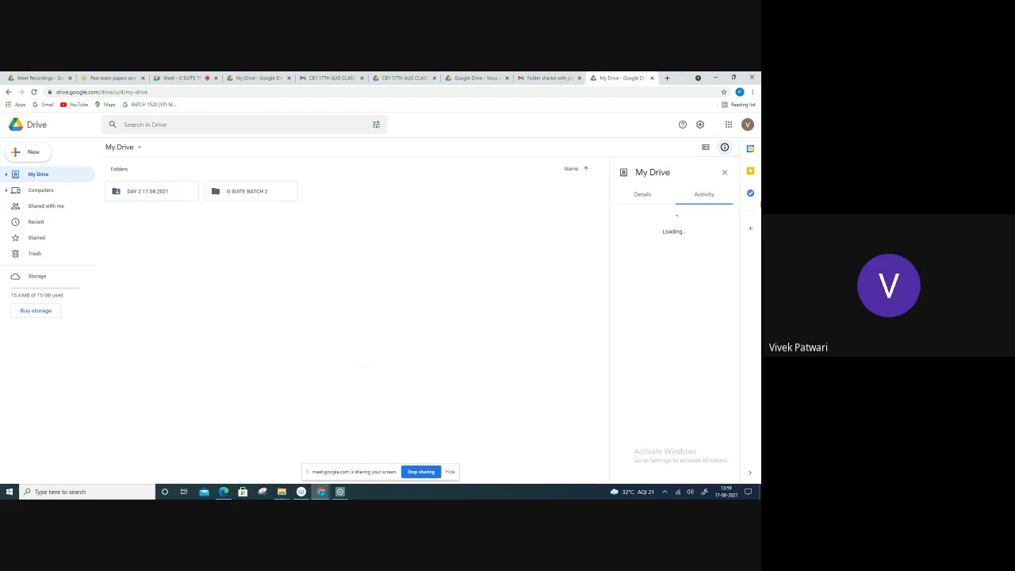
left_click(724, 172)
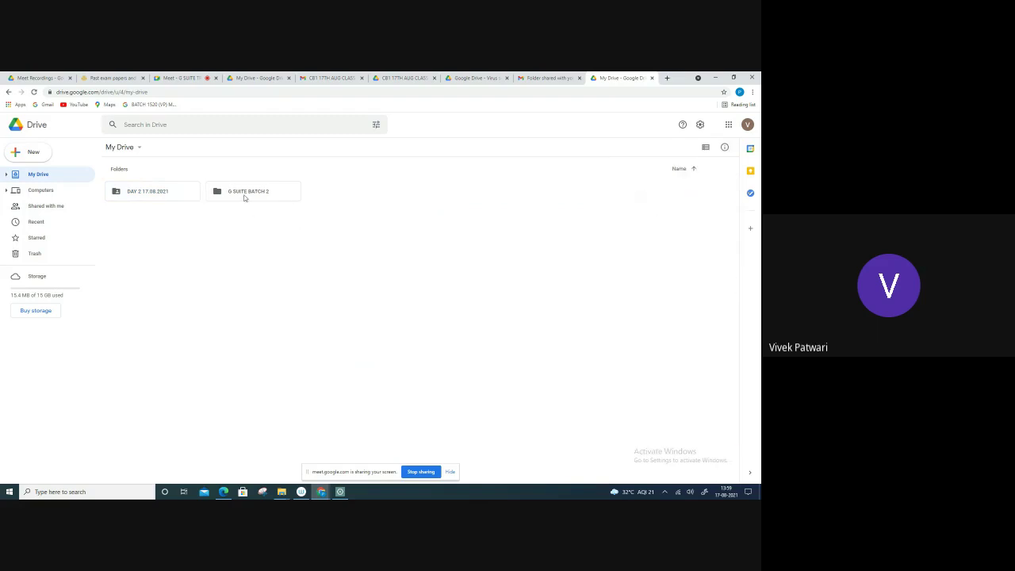
Open G SUITE BATCH 2's details and scroll through its shared General, College and School entries.
right_click(262, 193)
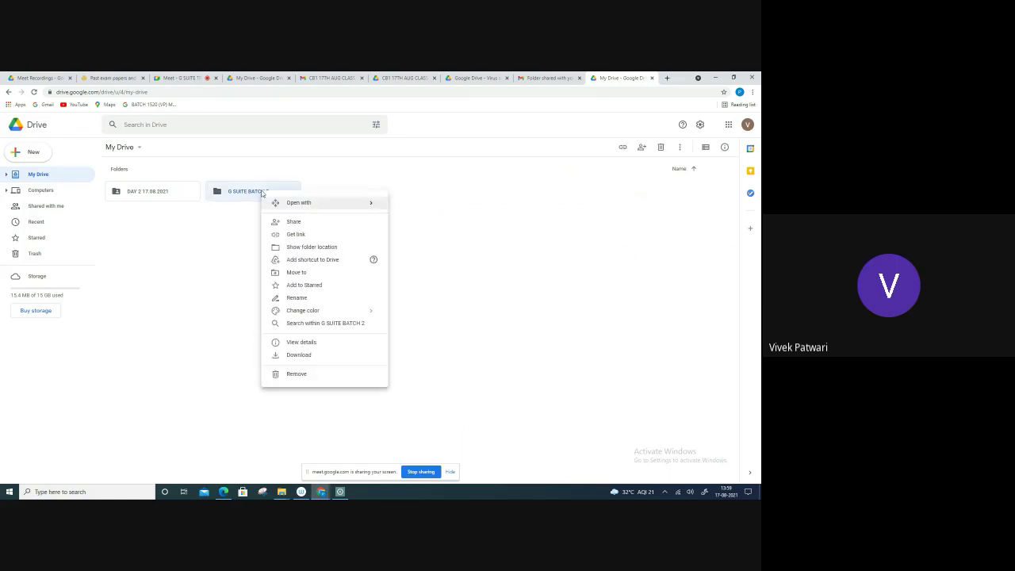
left_click(308, 342)
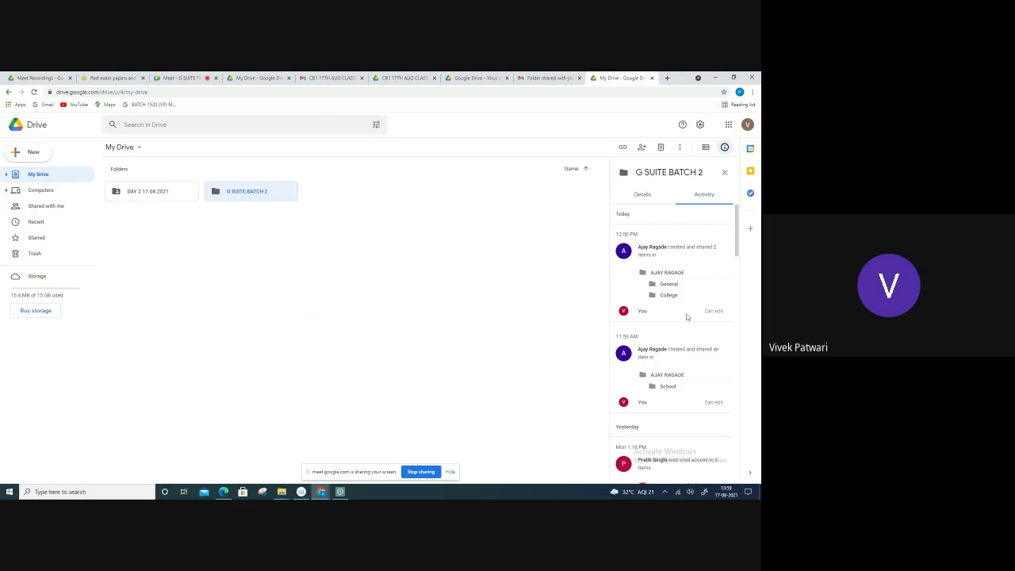
scroll(691, 321, "down", 5)
scroll(697, 341, "down", 5)
scroll(697, 355, "down", 3)
scroll(696, 354, "down", 3)
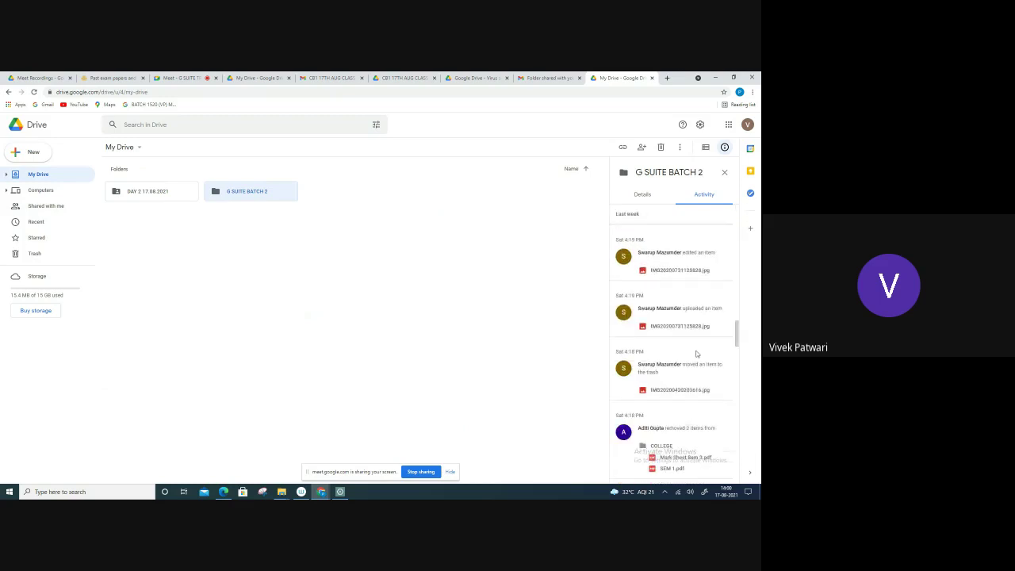
scroll(696, 355, "down", 3)
scroll(697, 355, "up", 3)
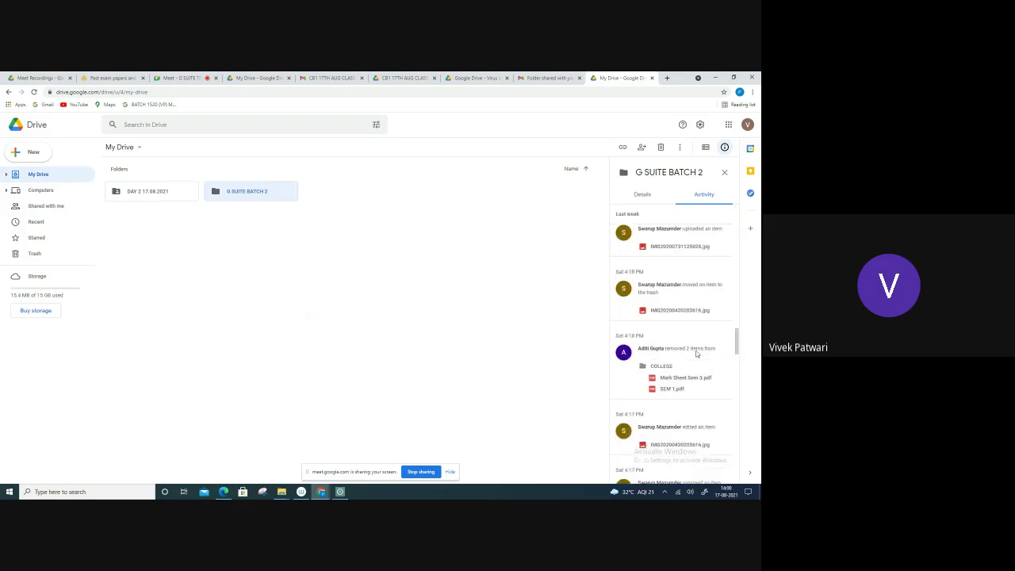
scroll(697, 354, "up", 2)
scroll(647, 341, "up", 3)
scroll(646, 341, "up", 2)
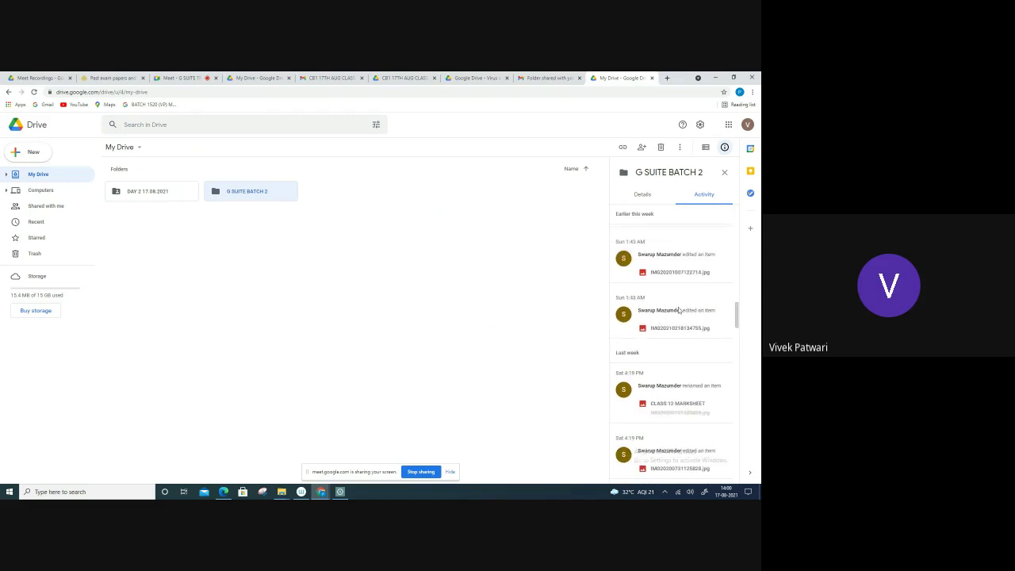
scroll(679, 311, "up", 1)
scroll(680, 317, "up", 1)
scroll(679, 333, "up", 1)
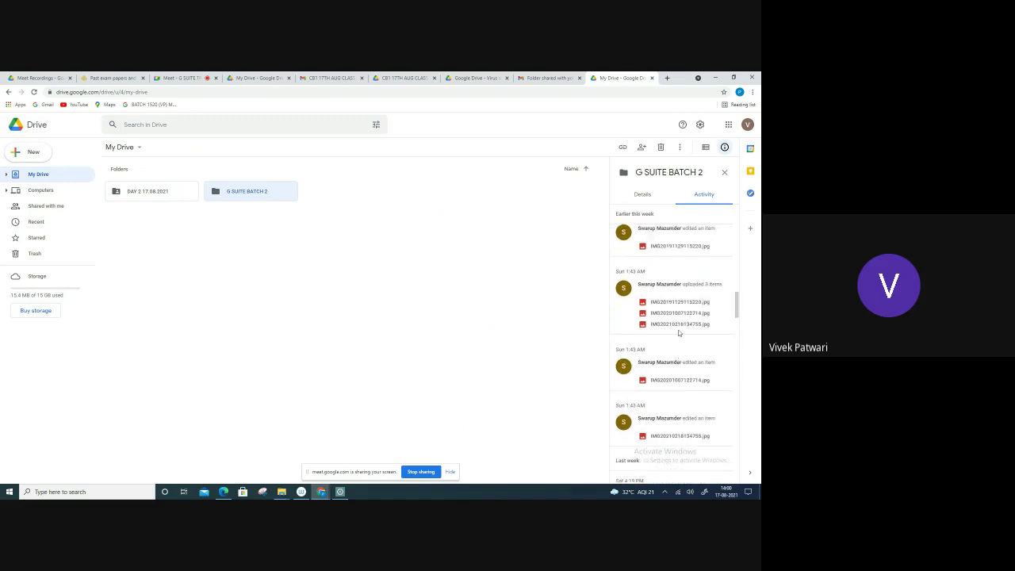
scroll(679, 333, "up", 1)
scroll(679, 334, "up", 1)
scroll(678, 333, "up", 1)
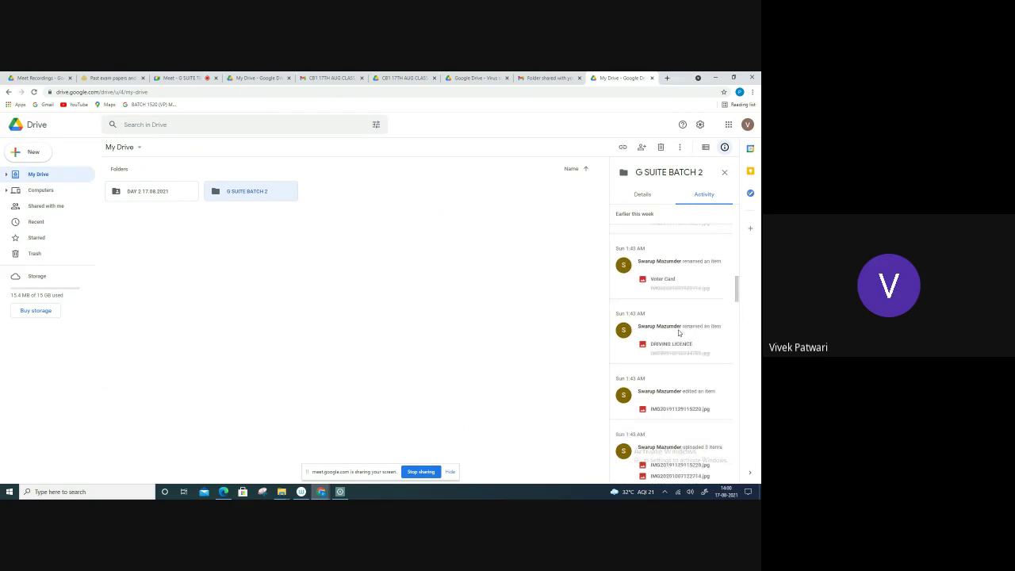
scroll(679, 333, "up", 1)
scroll(679, 333, "up", 1)
scroll(679, 333, "up", 1)
scroll(679, 333, "up", 1)
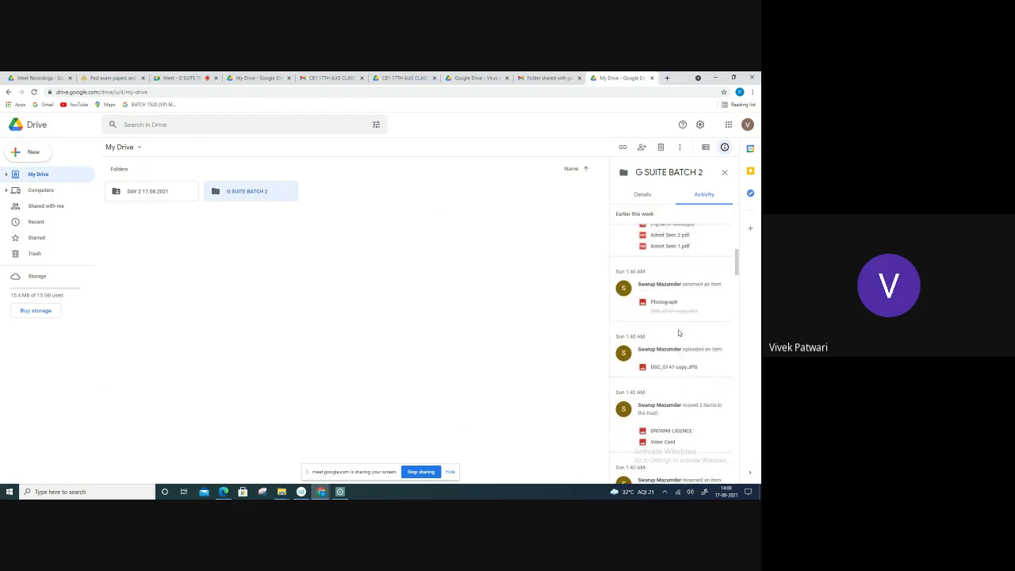
scroll(679, 333, "up", 1)
scroll(679, 333, "up", 1)
scroll(679, 333, "up", 1)
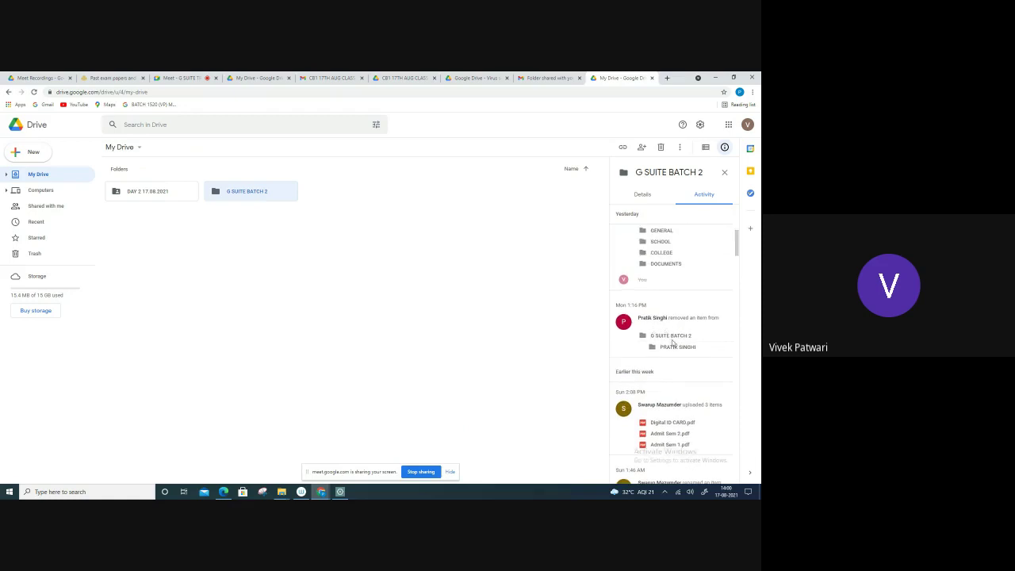
scroll(672, 329, "up", 1)
scroll(674, 318, "up", 1)
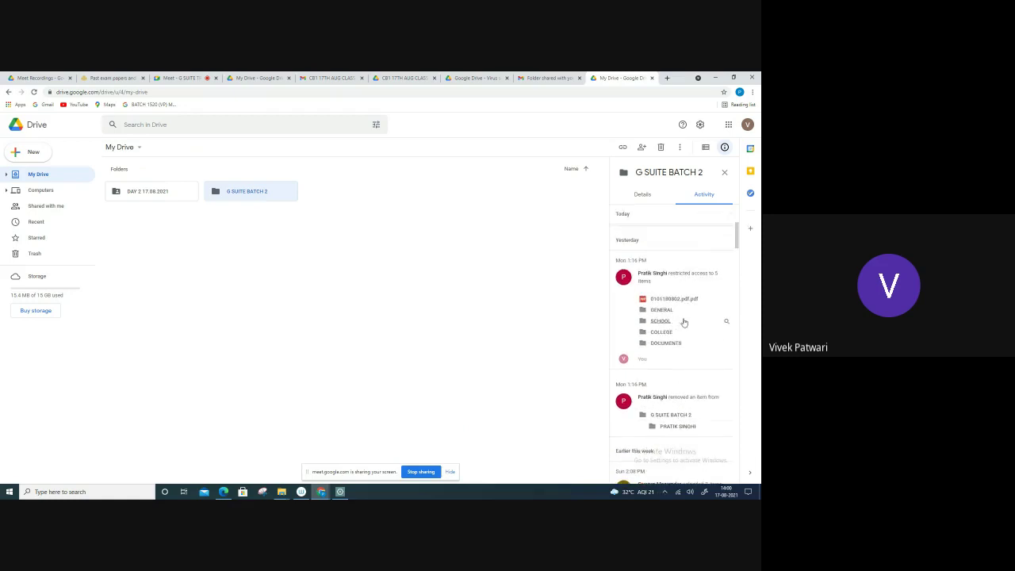
scroll(684, 275, "up", 3)
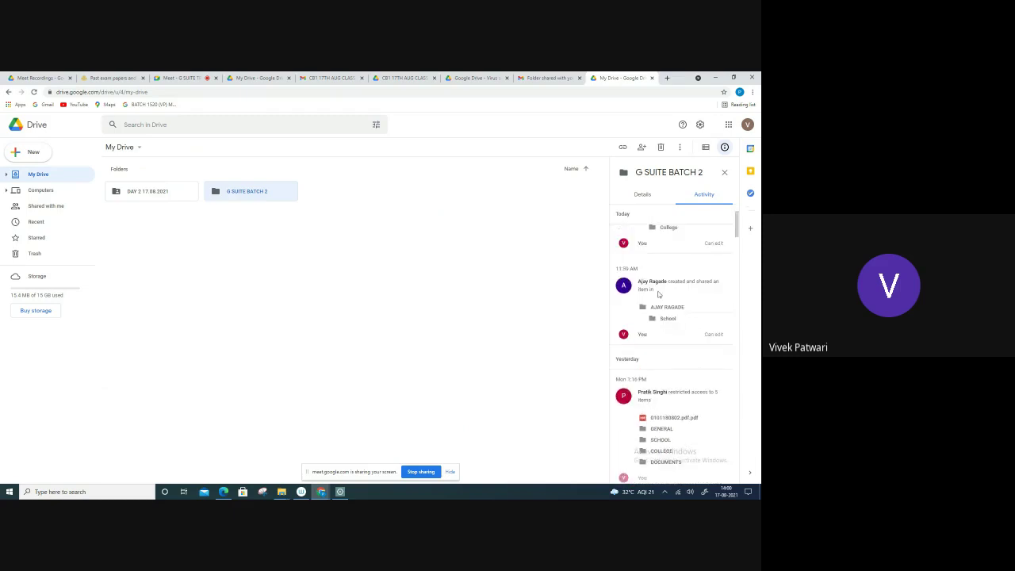
scroll(694, 299, "up", 1)
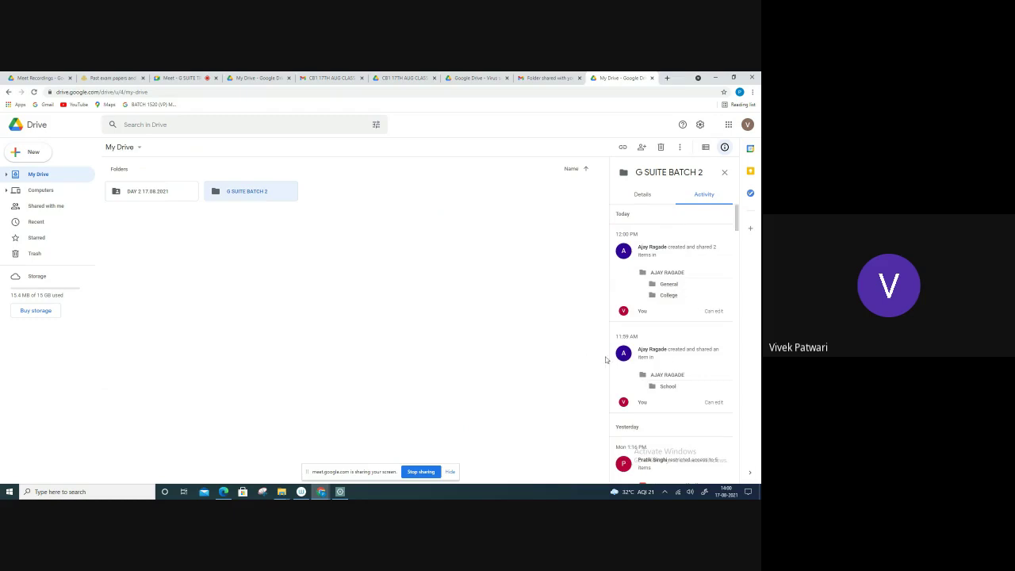
Open the G SUITE BATCH 2 folder and scroll down through its contents.
left_click(286, 205)
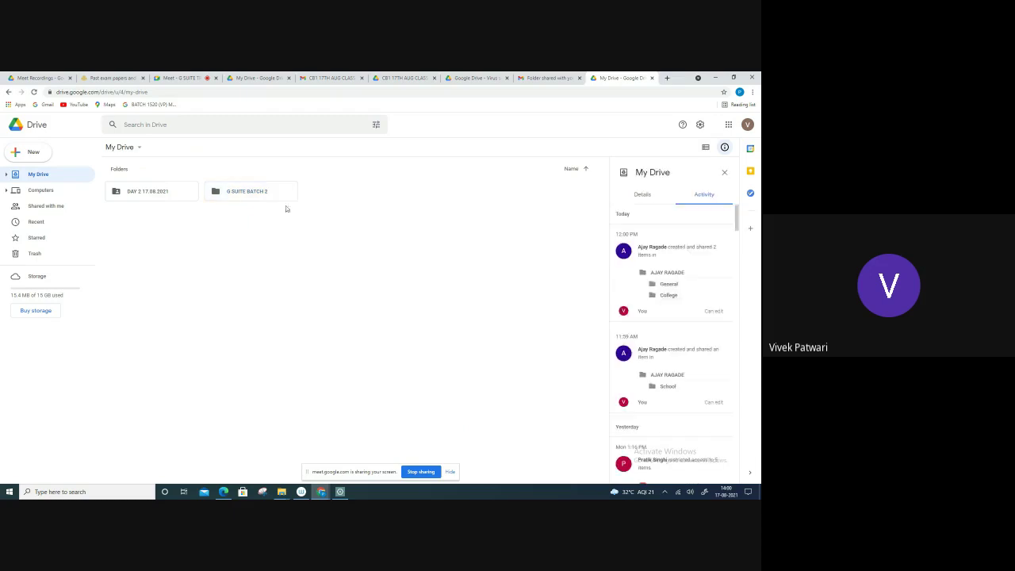
double_click(266, 200)
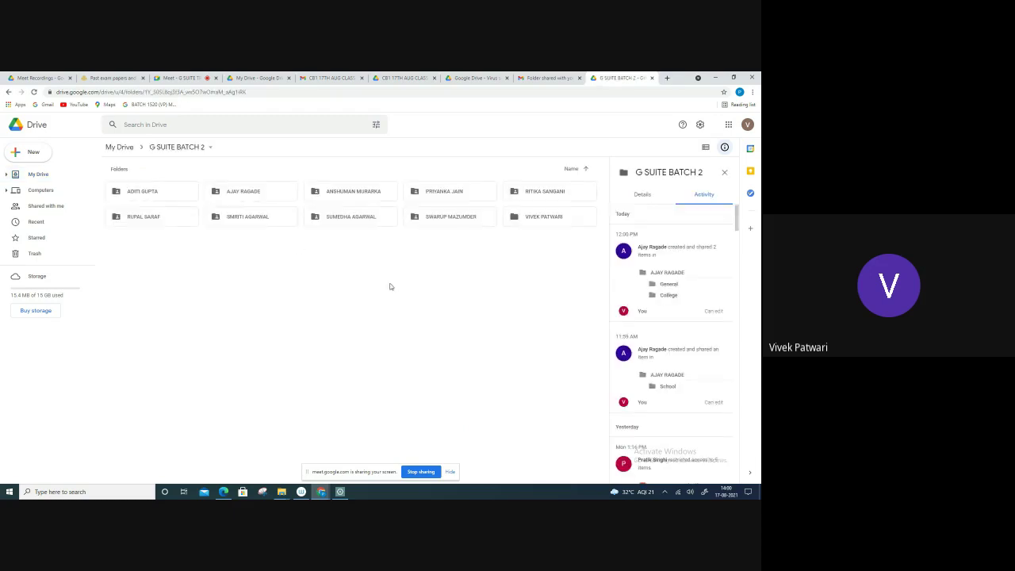
scroll(663, 394, "down", 2)
scroll(663, 394, "down", 8)
scroll(663, 394, "down", 3)
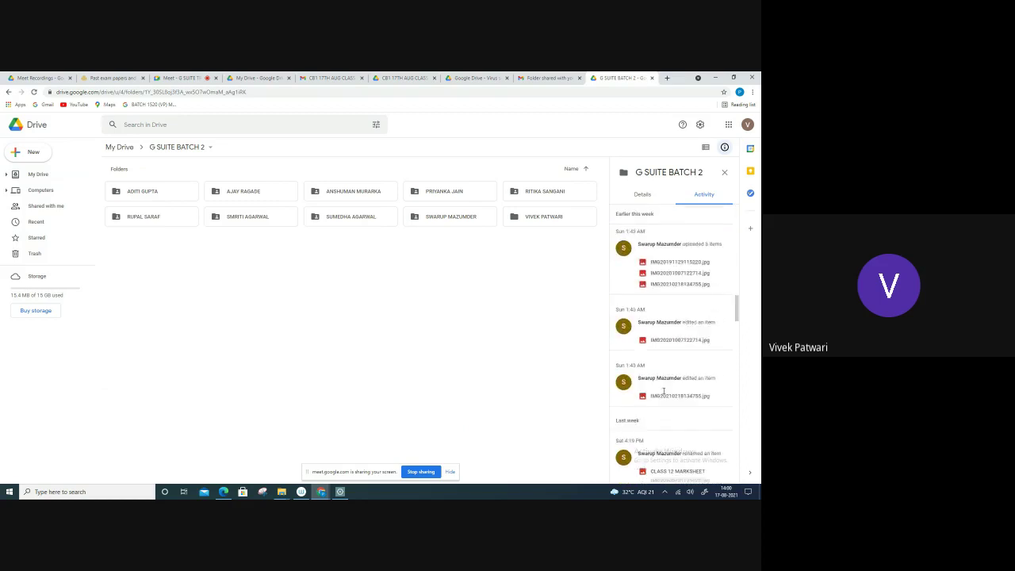
scroll(662, 393, "down", 3)
scroll(663, 393, "down", 3)
scroll(663, 394, "down", 3)
scroll(664, 394, "down", 3)
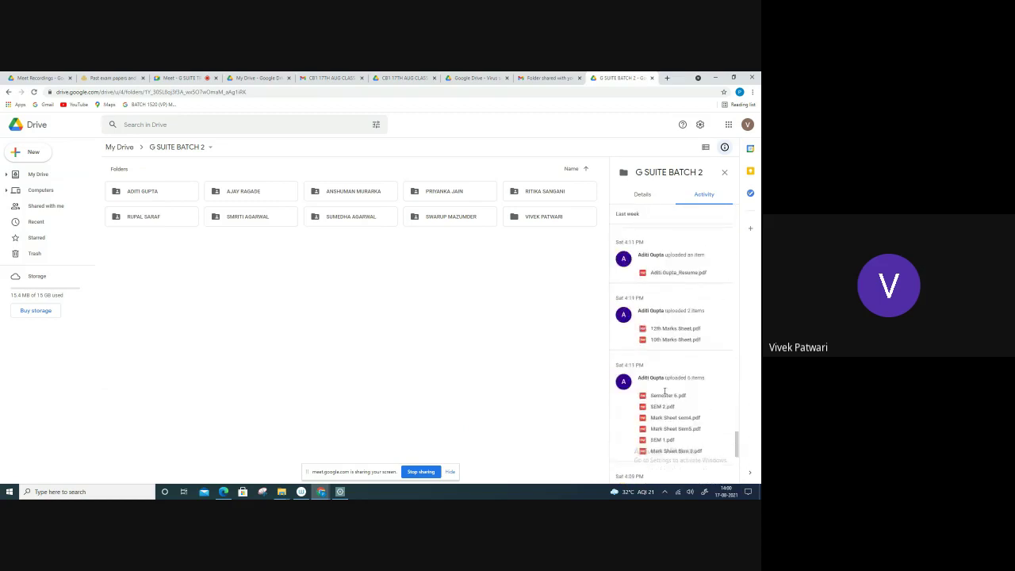
scroll(664, 394, "down", 3)
scroll(665, 394, "down", 3)
scroll(672, 400, "down", 3)
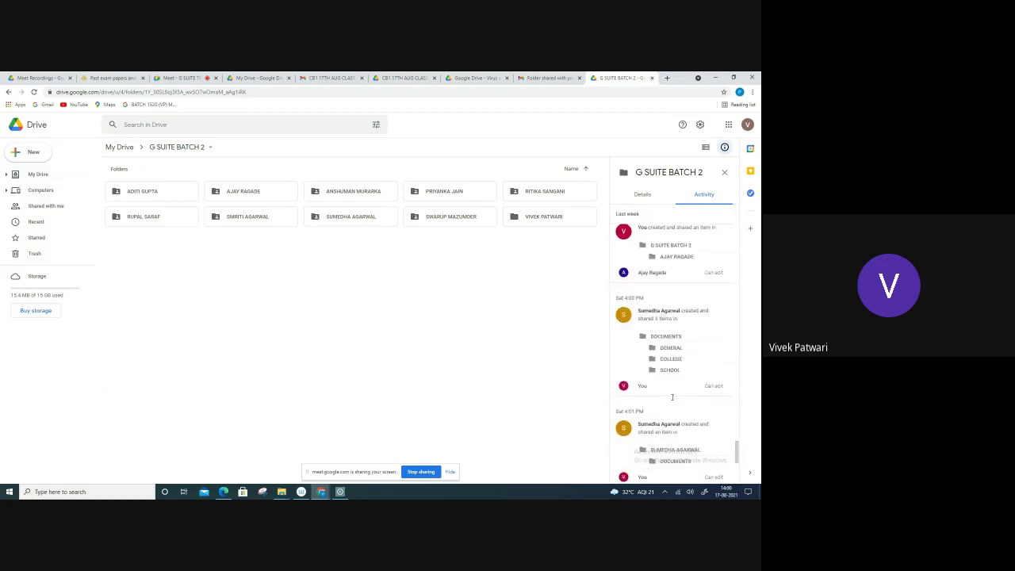
scroll(672, 399, "down", 3)
Close the activity panel and go back up to My Drive.
scroll(671, 399, "up", 3)
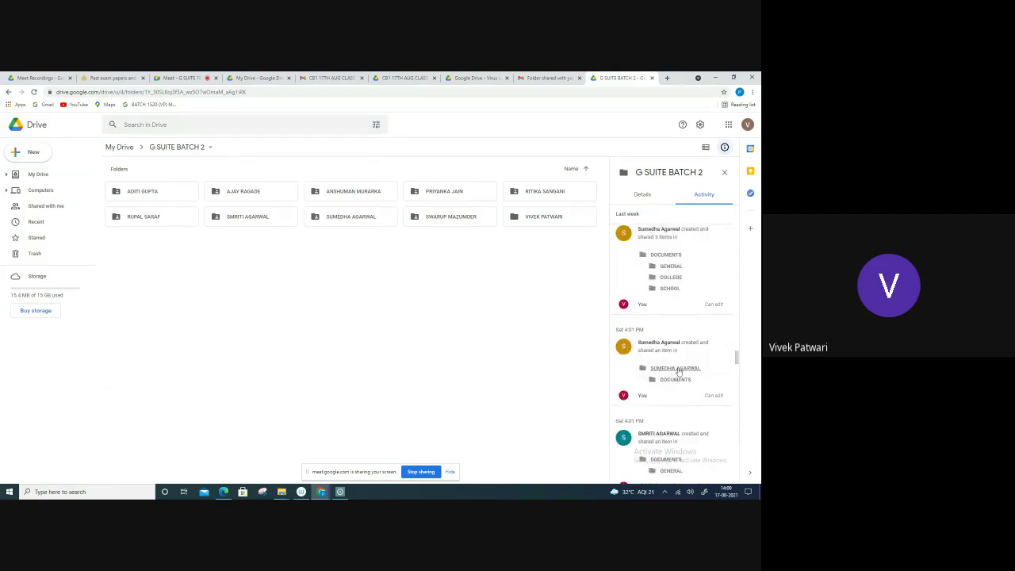
scroll(677, 378, "up", 2)
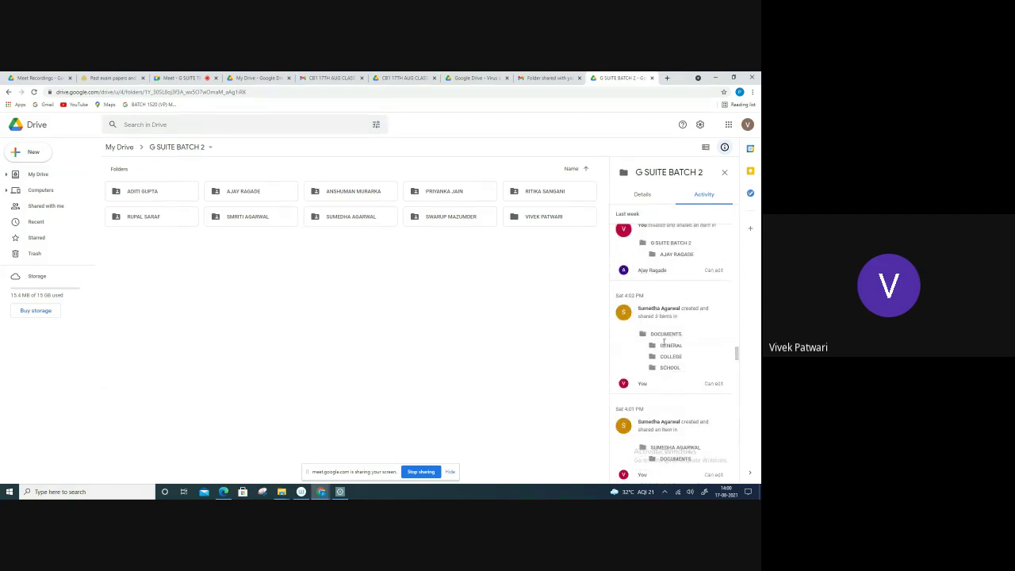
scroll(674, 369, "up", 2)
scroll(670, 356, "up", 2)
scroll(664, 344, "up", 2)
scroll(663, 344, "up", 1)
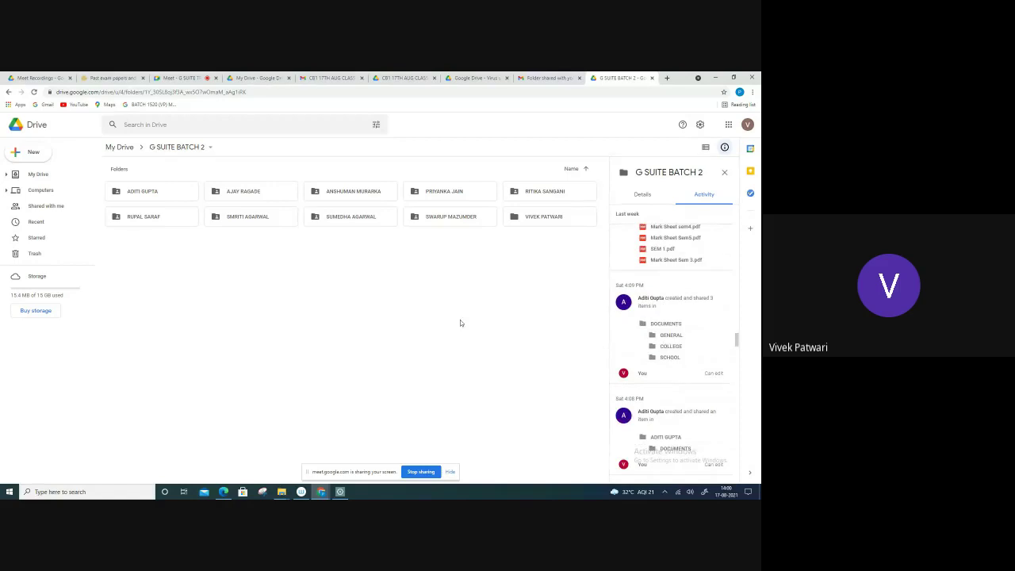
left_click(724, 172)
left_click(119, 147)
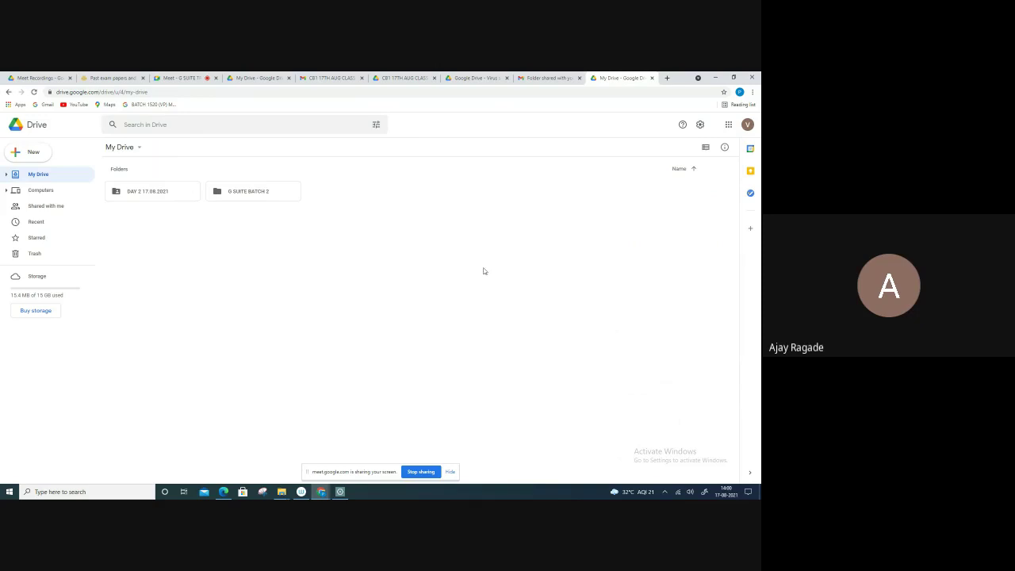
Toggle the My Drive folder sort by name between descending and ascending order.
left_click(140, 147)
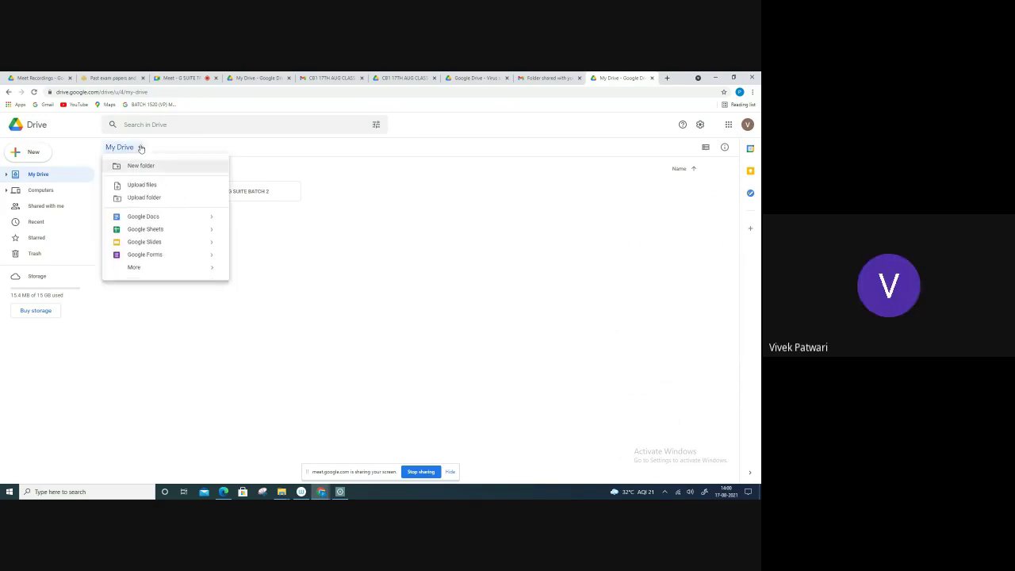
left_click(339, 290)
left_click(695, 170)
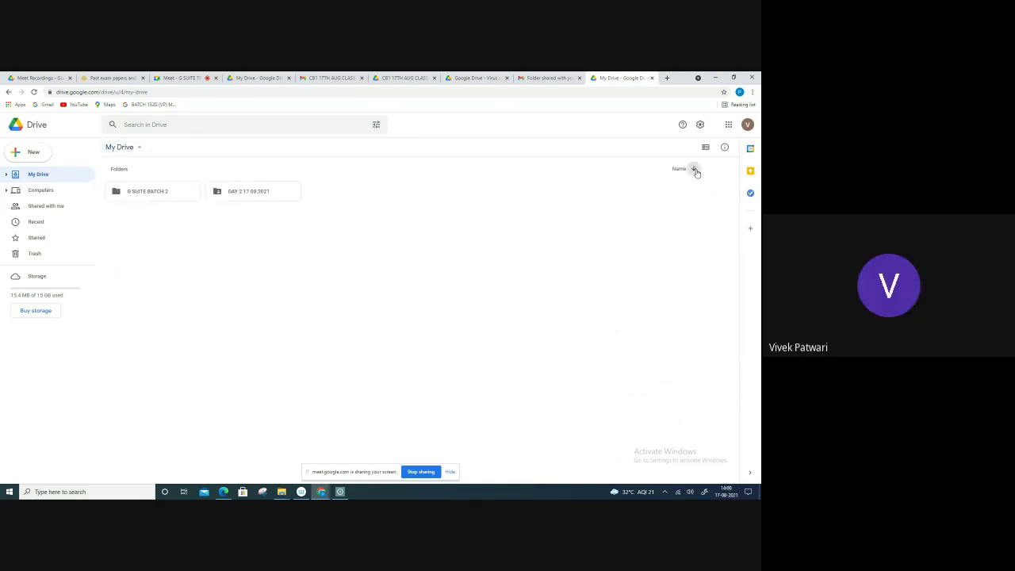
left_click(694, 170)
left_click(694, 170)
left_click(694, 170)
Review My Drive's details and both folders' action menus, then close the activity panel.
left_click(724, 148)
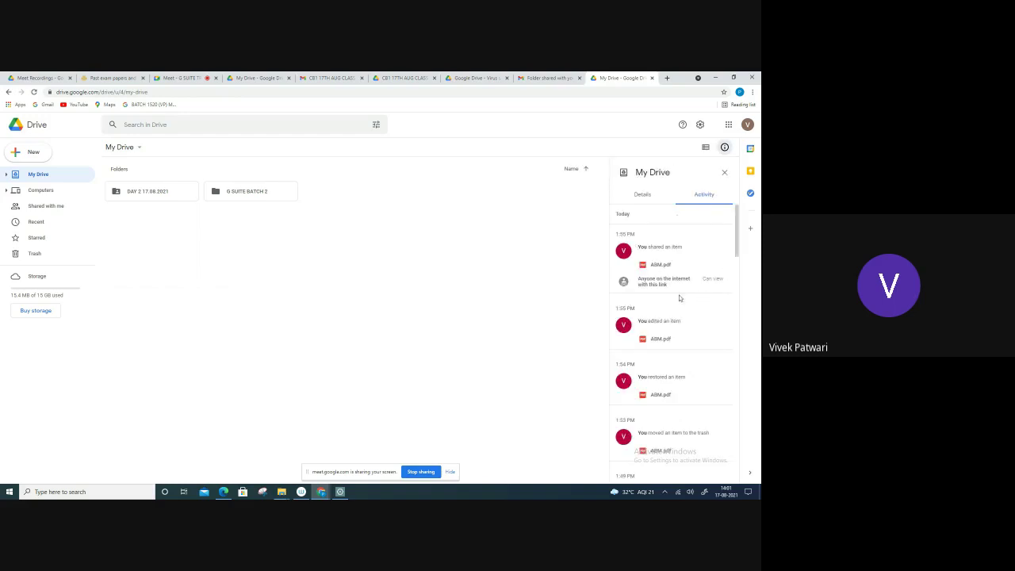
scroll(702, 335, "down", 5)
scroll(704, 345, "down", 5)
scroll(704, 354, "down", 5)
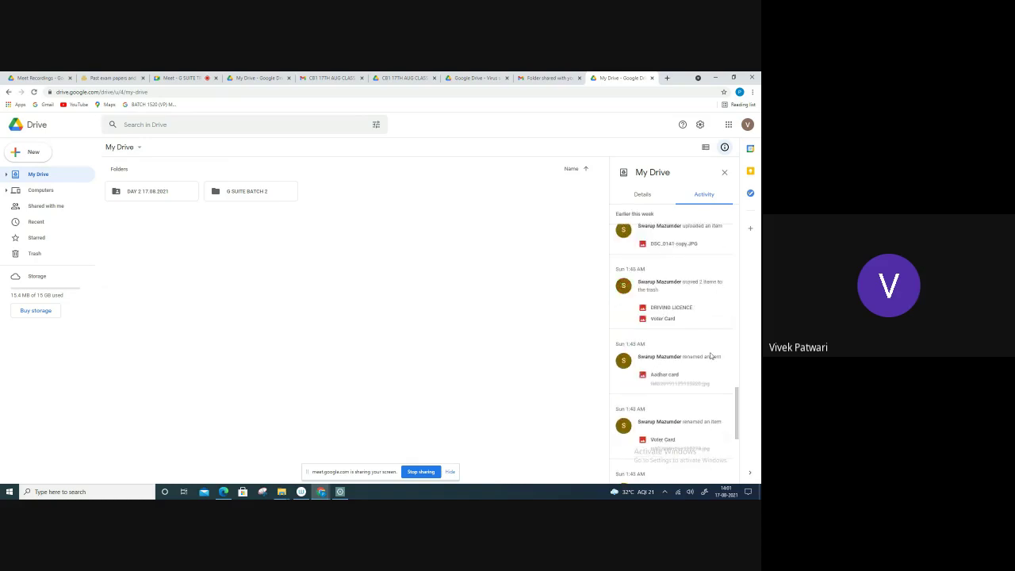
scroll(709, 349, "down", 5)
scroll(707, 346, "down", 3)
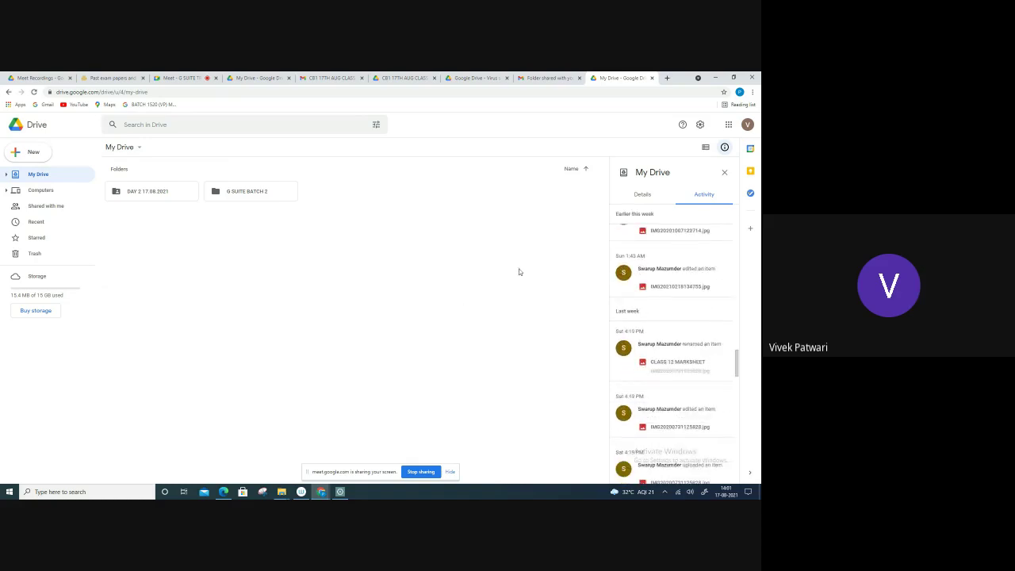
right_click(157, 188)
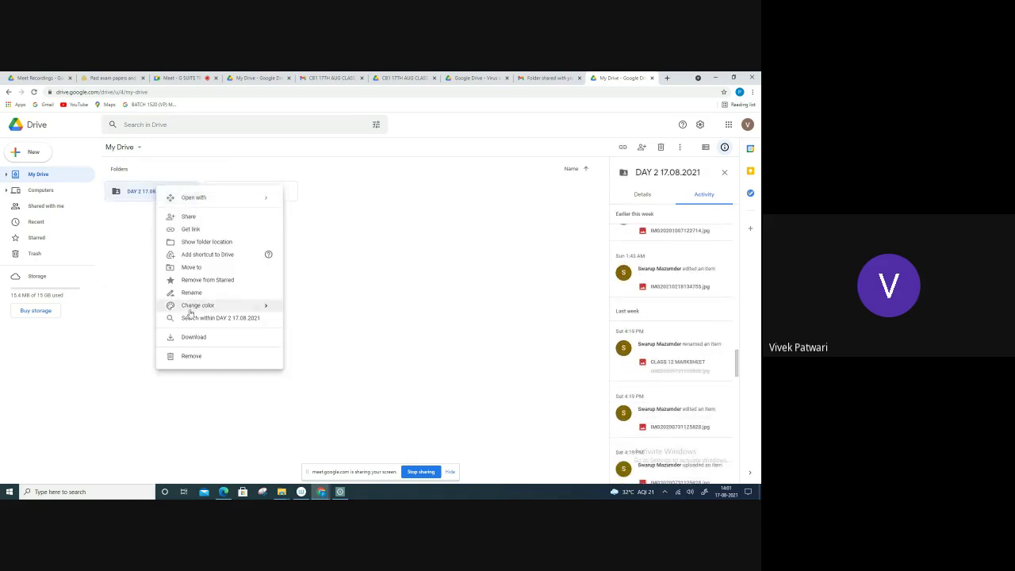
left_click(396, 276)
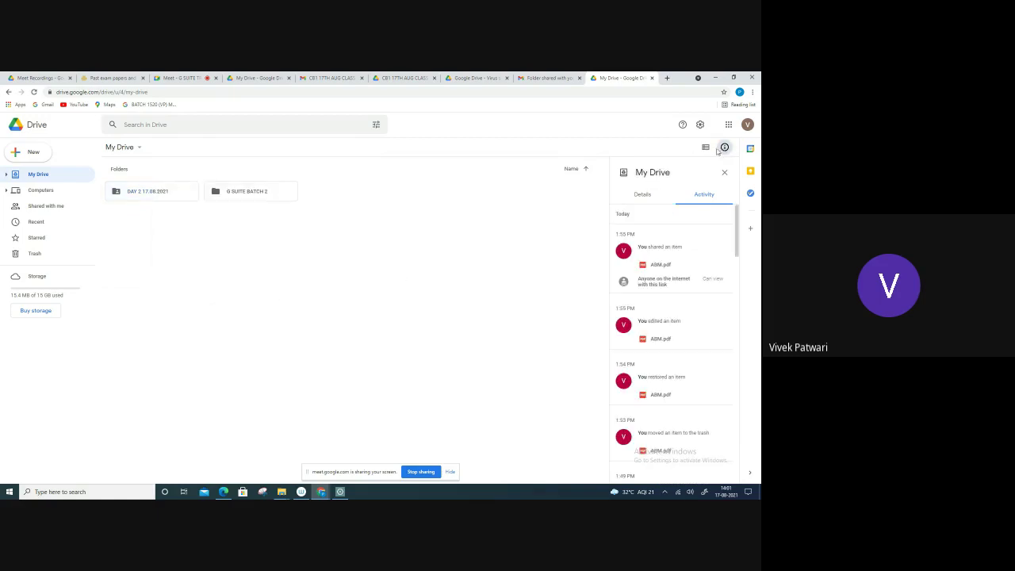
right_click(253, 187)
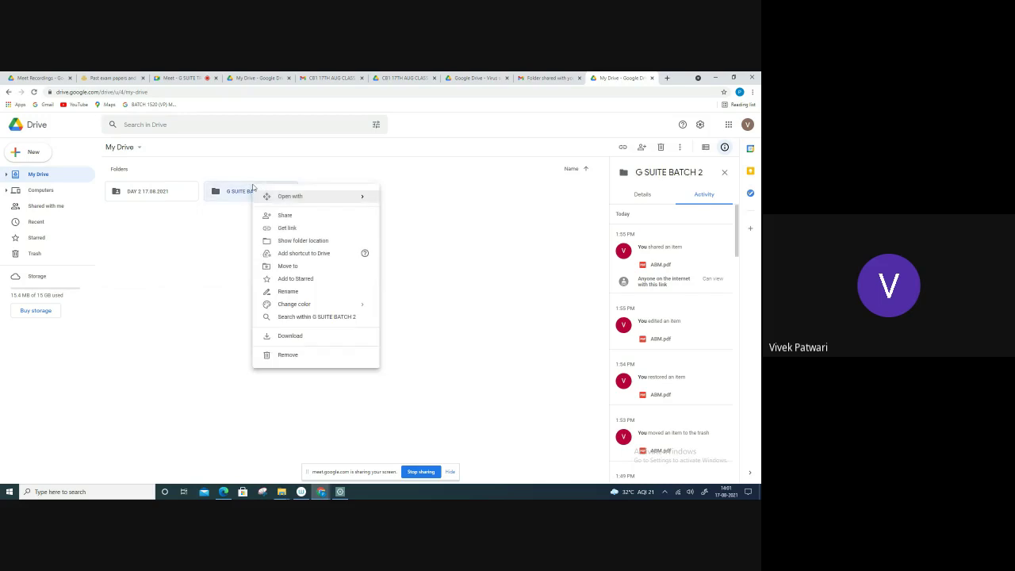
left_click(421, 336)
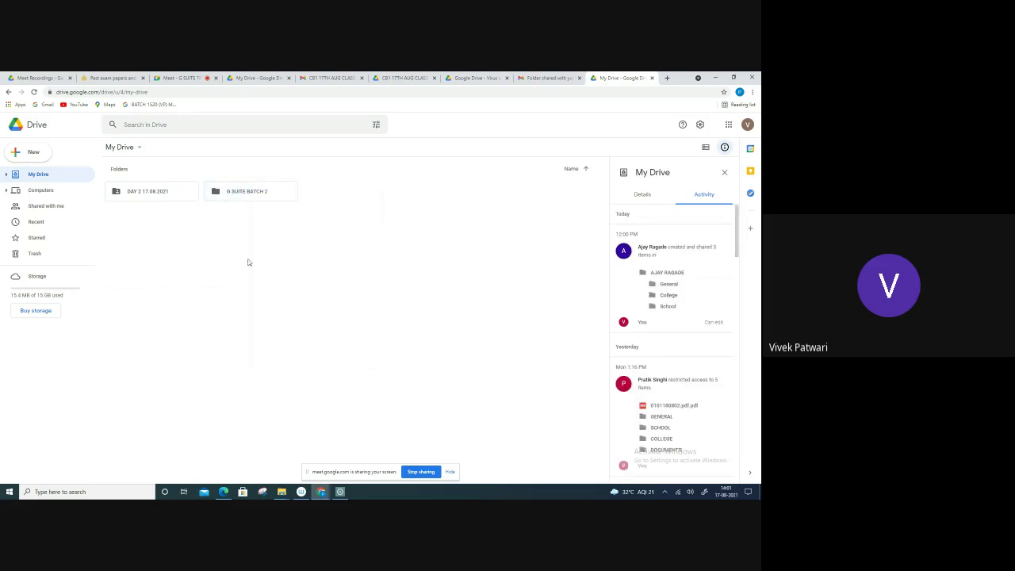
left_click(726, 171)
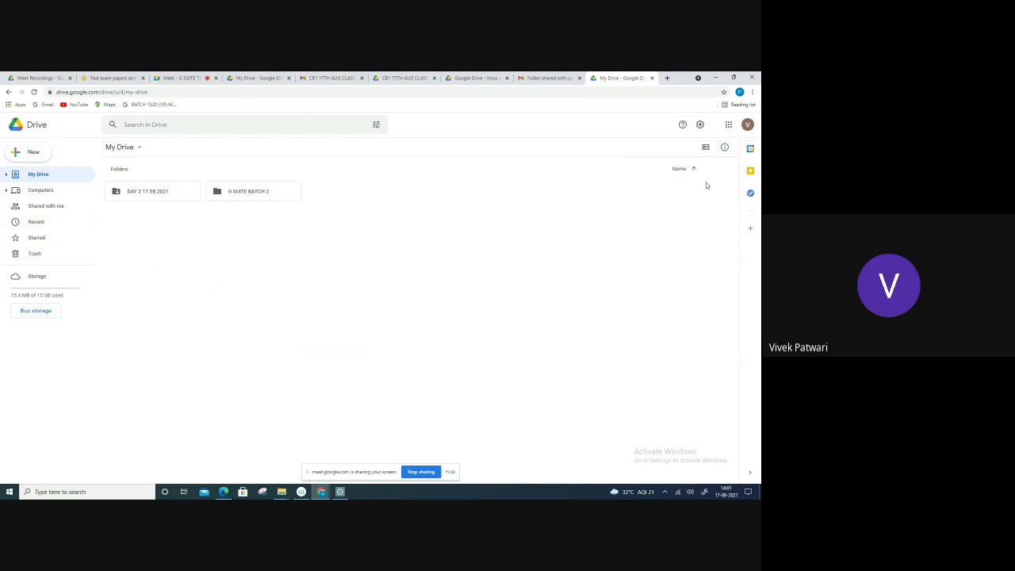
Bring up Drive's settings menu, then its help and training options.
left_click(699, 125)
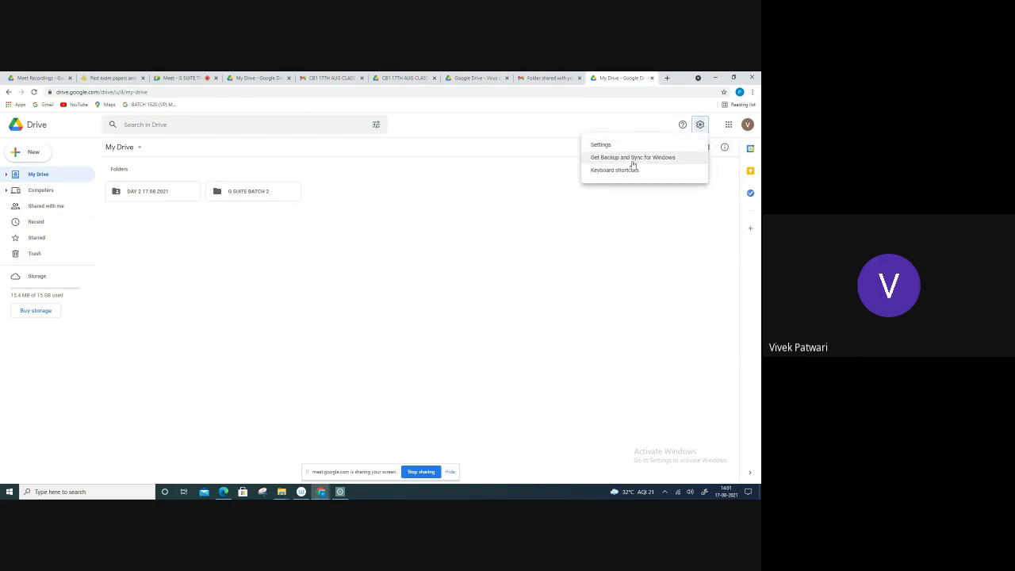
left_click(682, 127)
left_click(682, 127)
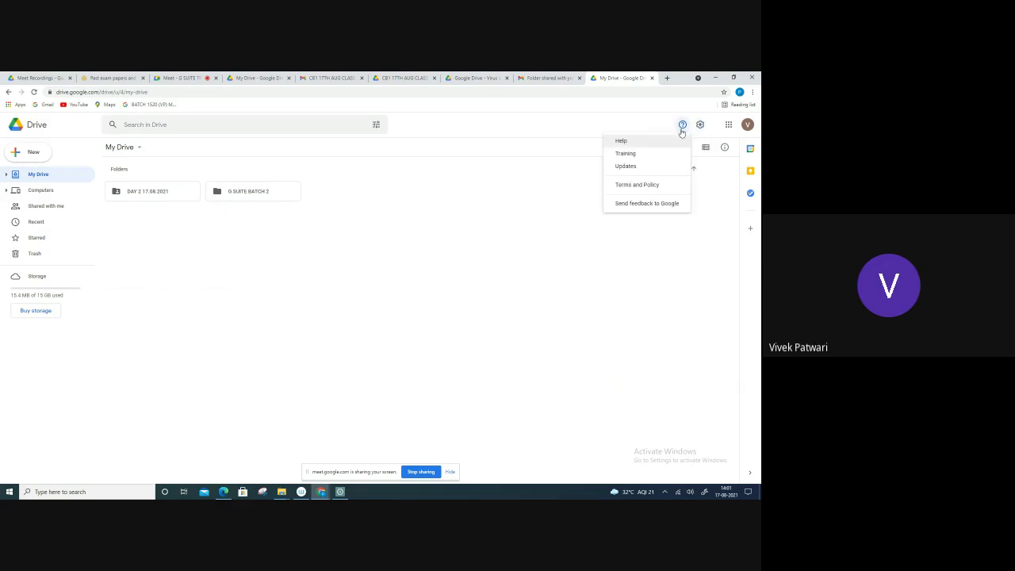
In Drive training, search the help articles for 'HOW TO CREATE A NEW FOLDER'.
left_click(630, 155)
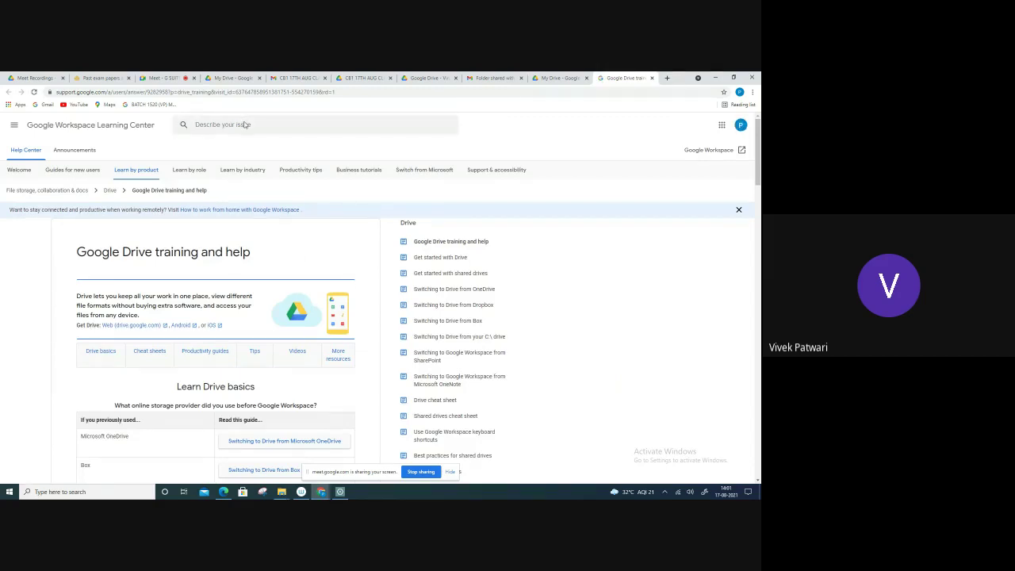
left_click(254, 130)
type("H")
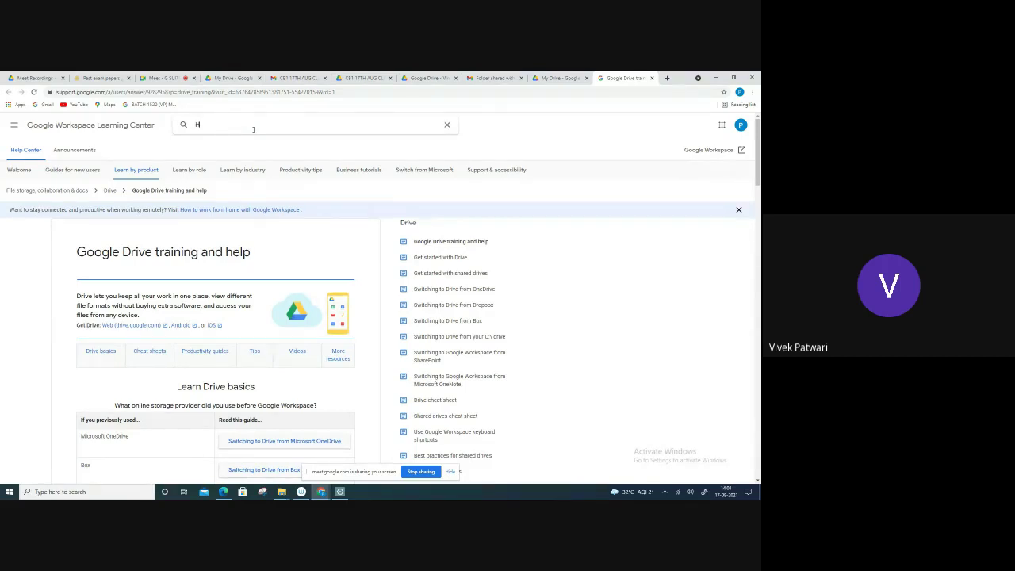
type("WOPW")
type("OW TO C")
type("REATE A N")
type("EW FO")
type("LDER")
key("Return")
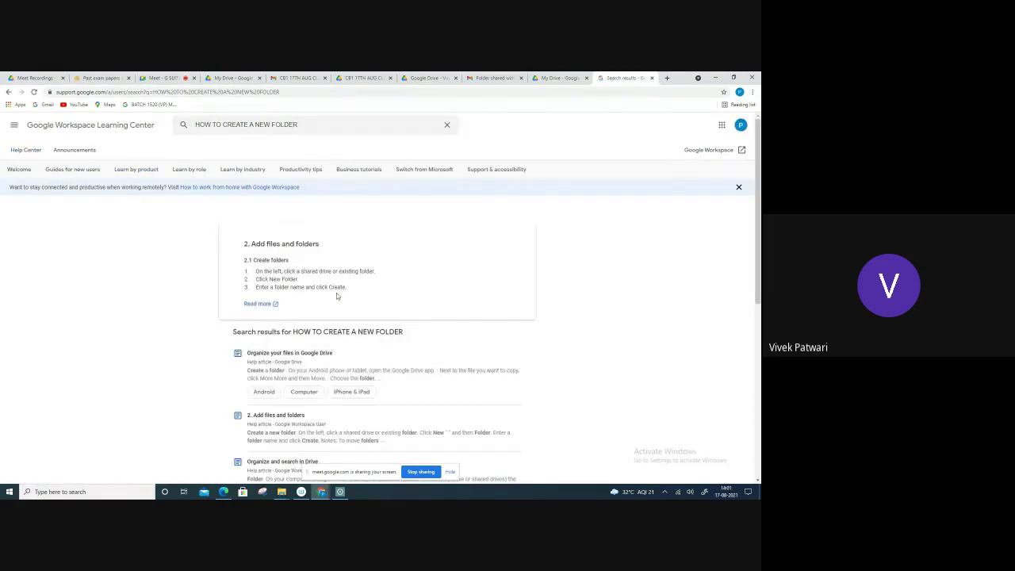
Browse the folder-creation help results and close the tab to return to My Drive.
scroll(336, 294, "down", 1)
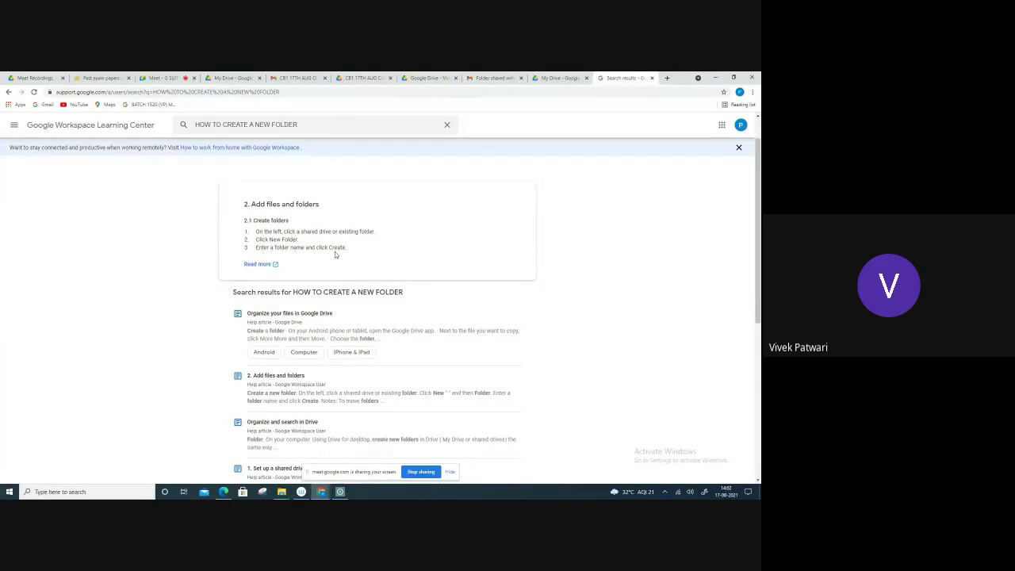
scroll(317, 251, "down", 2)
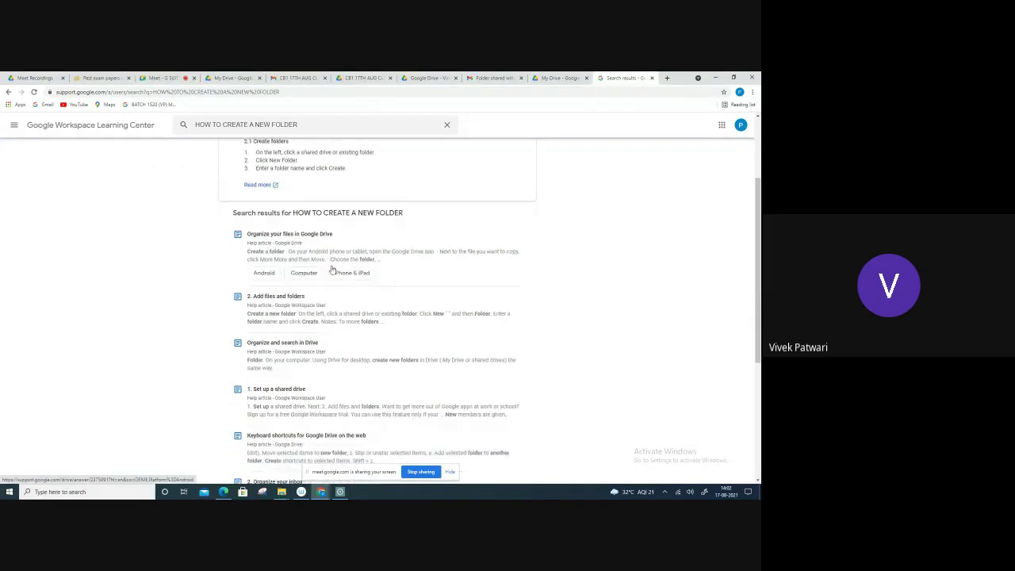
scroll(262, 251, "down", 2)
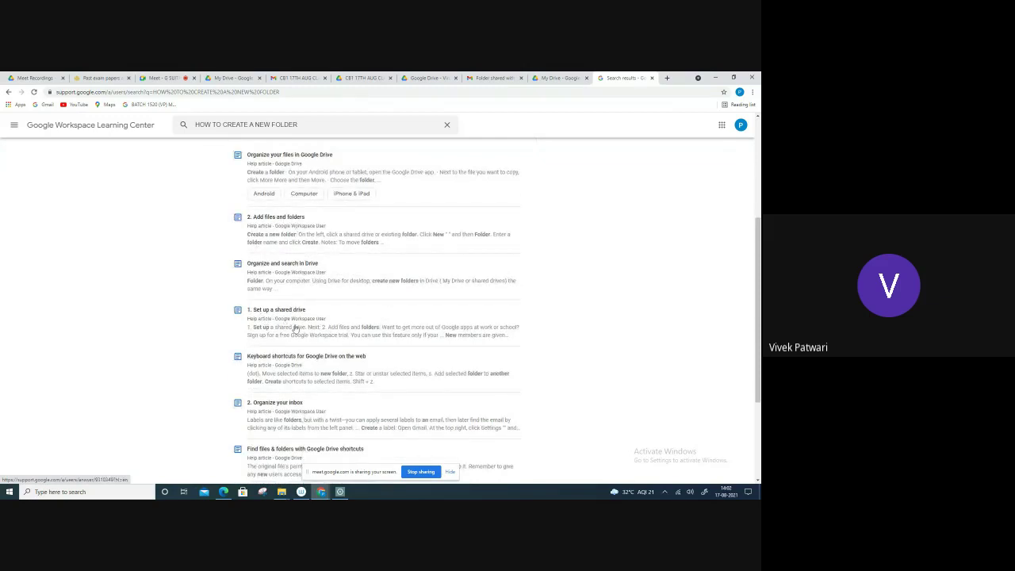
scroll(299, 330, "down", 1)
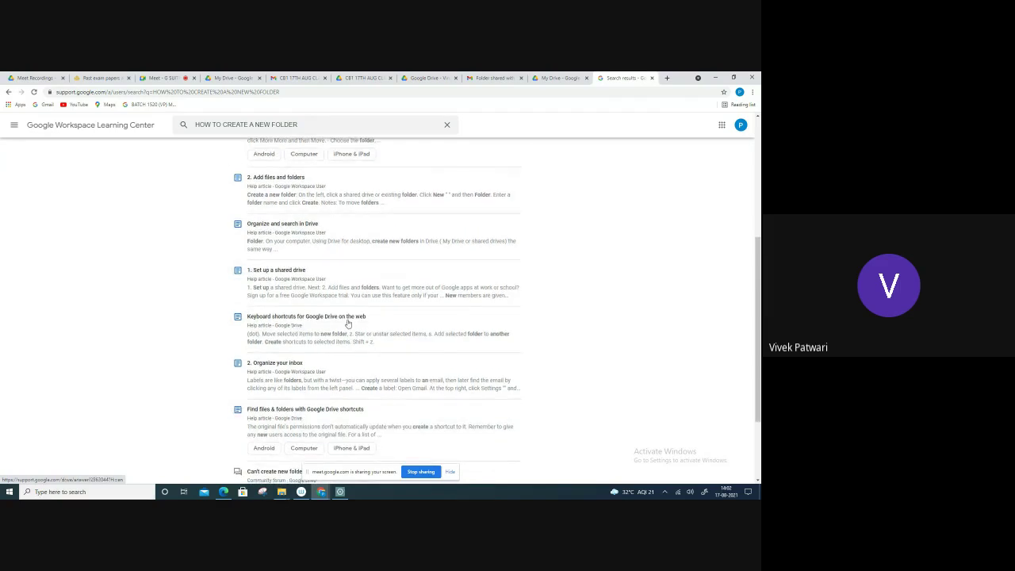
scroll(344, 340, "down", 1)
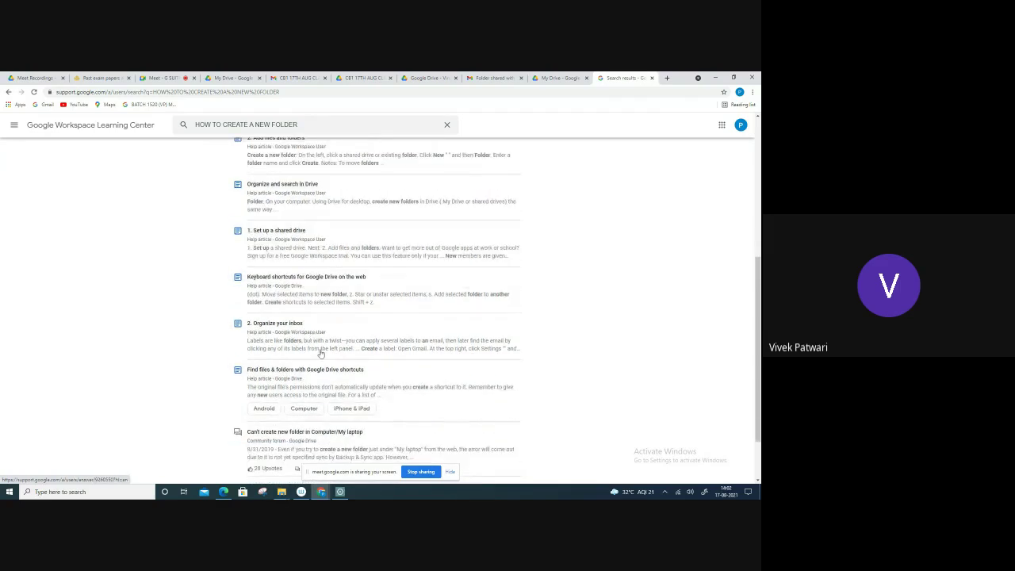
scroll(318, 349, "down", 2)
scroll(322, 358, "up", 5)
scroll(392, 356, "up", 2)
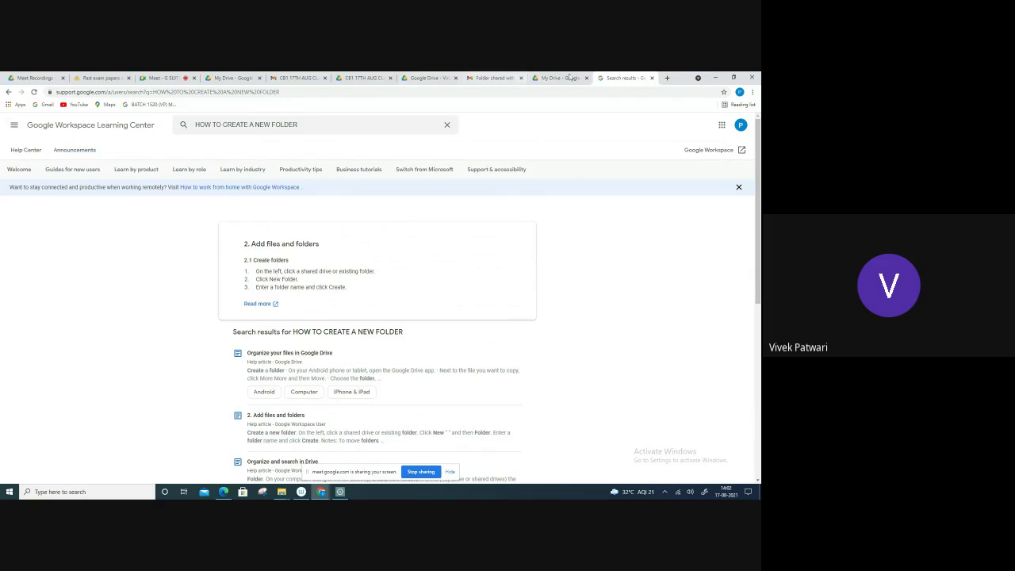
left_click(652, 78)
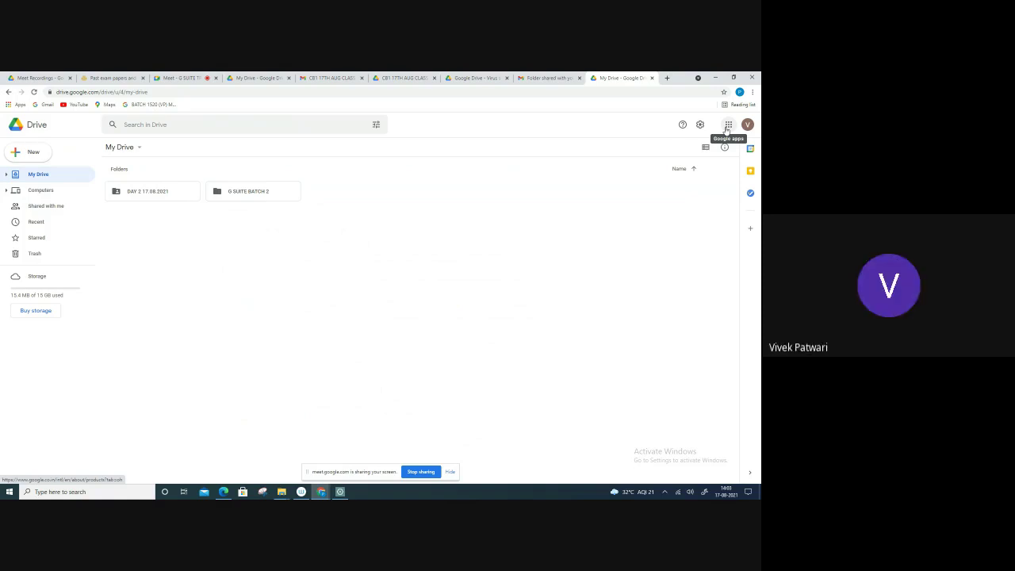
Post 'APP LAUNCHER' in the Google Meet chat, then return to the My Drive tab.
left_click(182, 78)
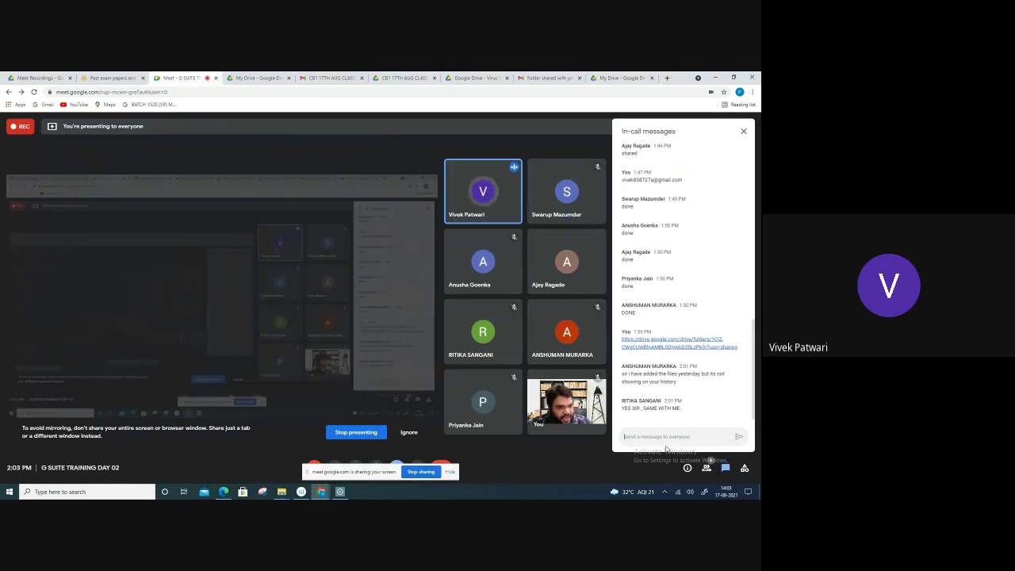
type("A")
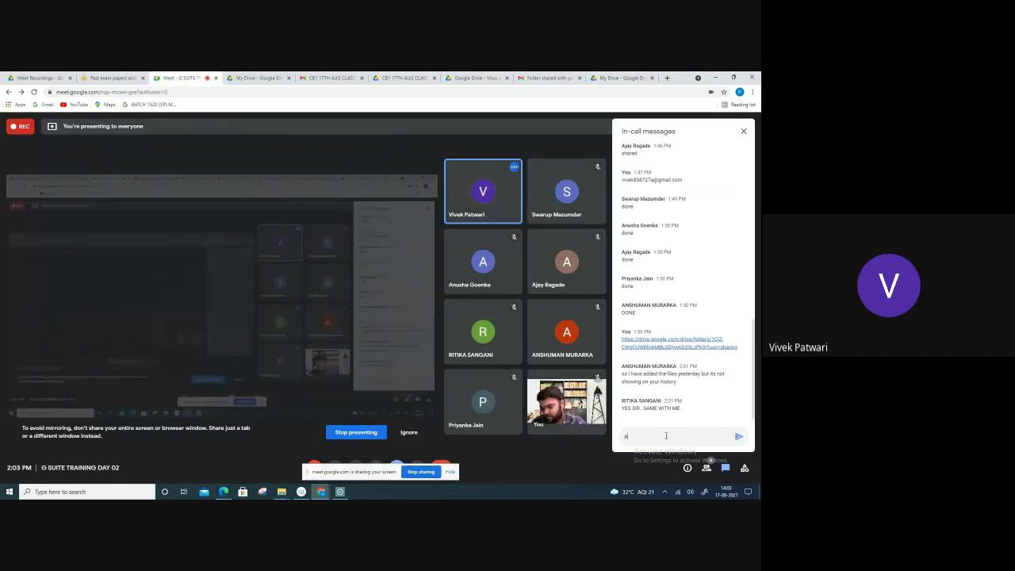
type("PP")
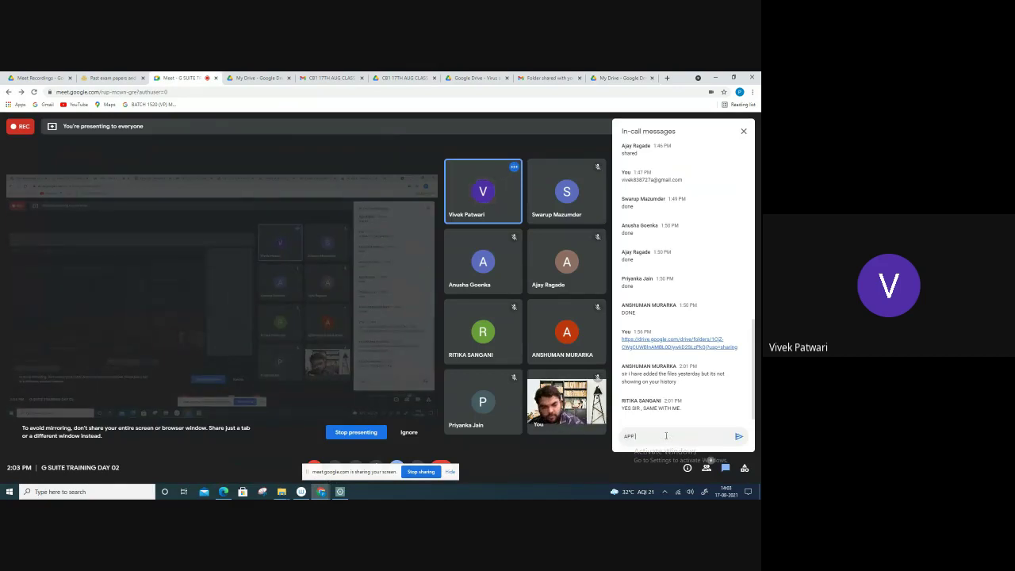
type(" LAUNCHER")
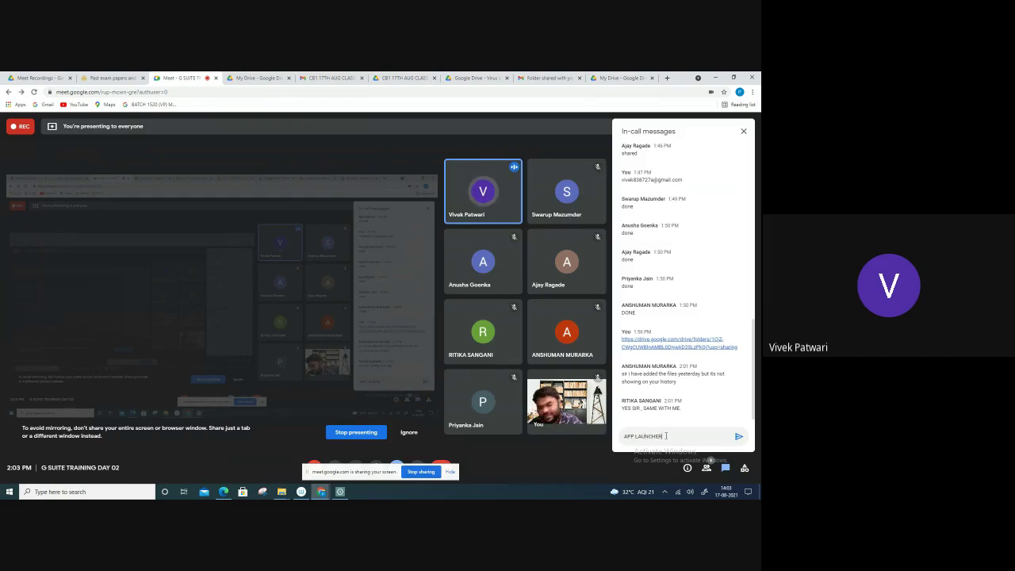
key("Return")
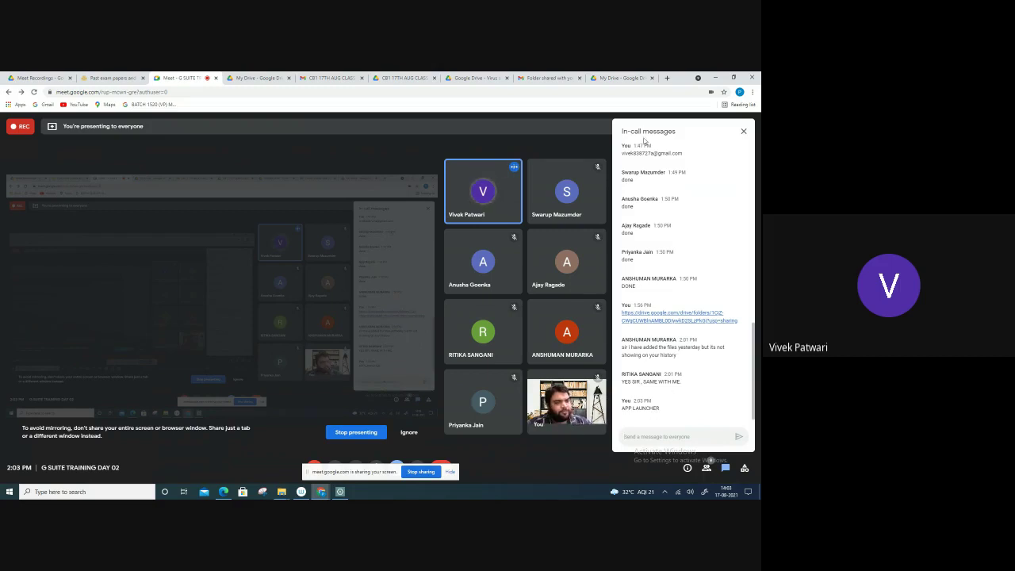
key("ctrl+9")
Open the Google apps launcher, scroll through its apps, then dismiss it.
left_click(728, 125)
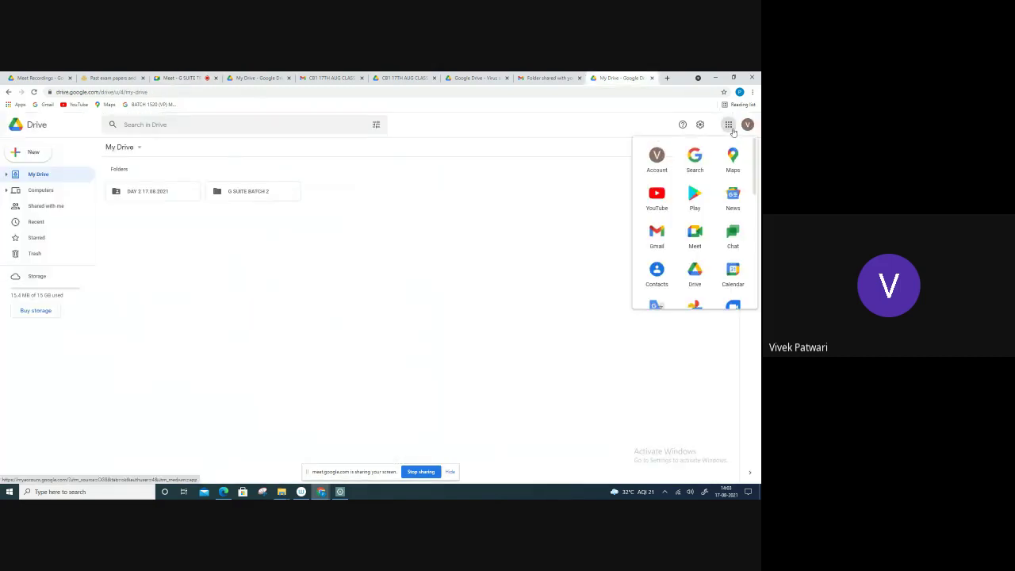
scroll(723, 224, "down", 3)
scroll(725, 234, "down", 2)
scroll(722, 267, "up", 2)
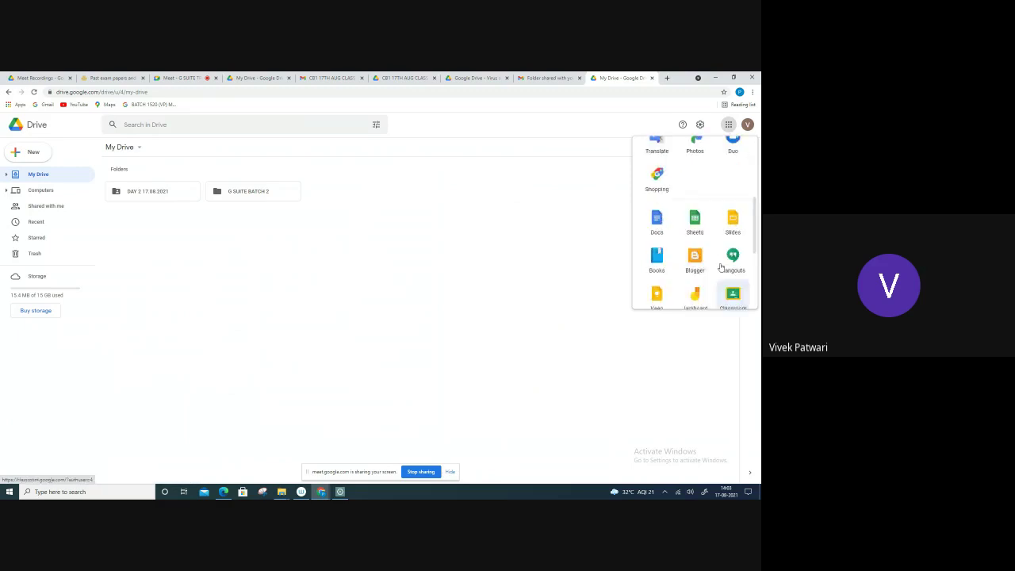
scroll(720, 268, "up", 5)
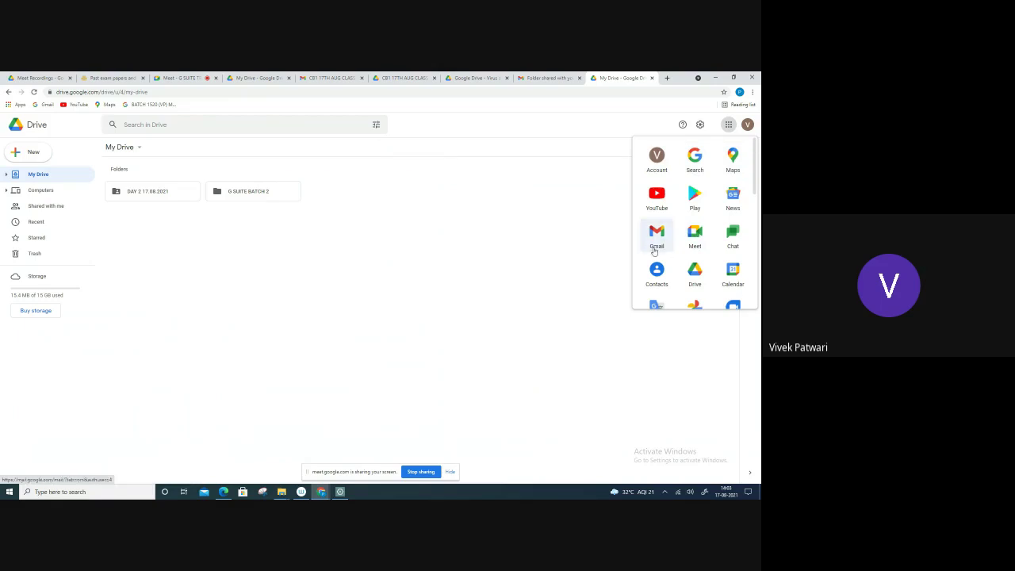
left_click(531, 276)
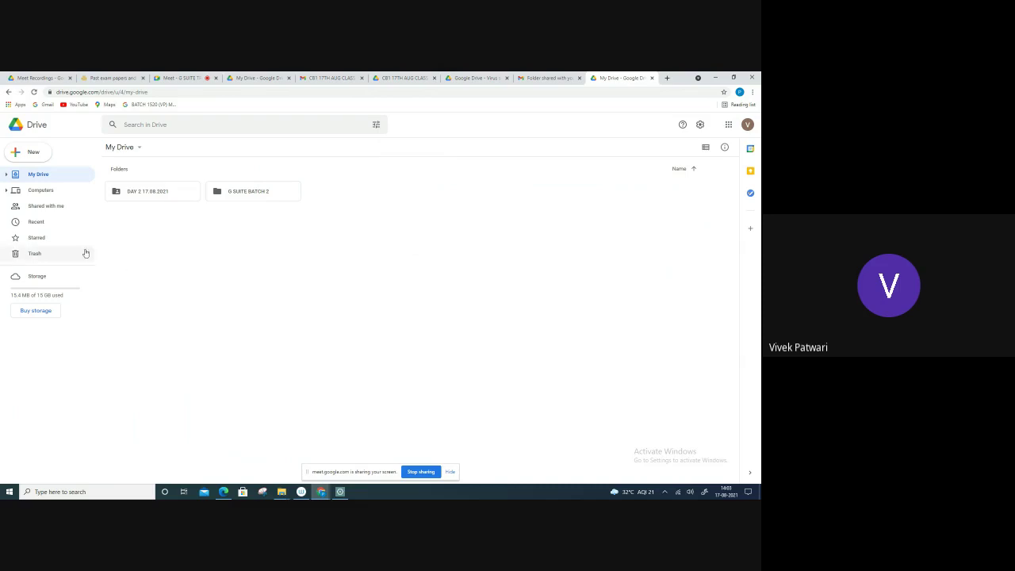
In Shared with me list view, select all seven shared folders and remove them.
left_click(47, 207)
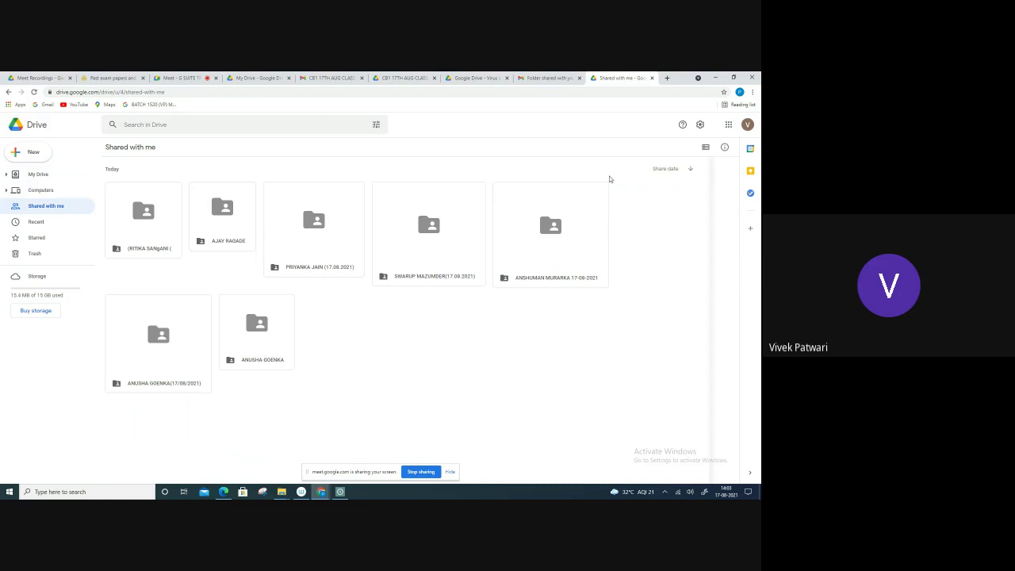
left_click(705, 147)
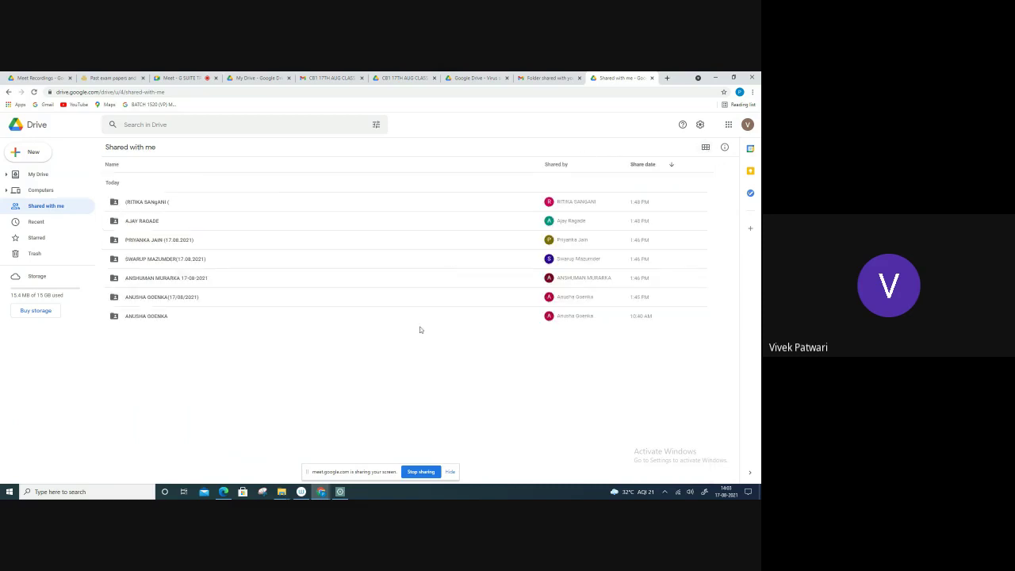
mouse_move(655, 347)
left_mouse_down()
mouse_move(310, 191)
mouse_move(243, 187)
left_mouse_up()
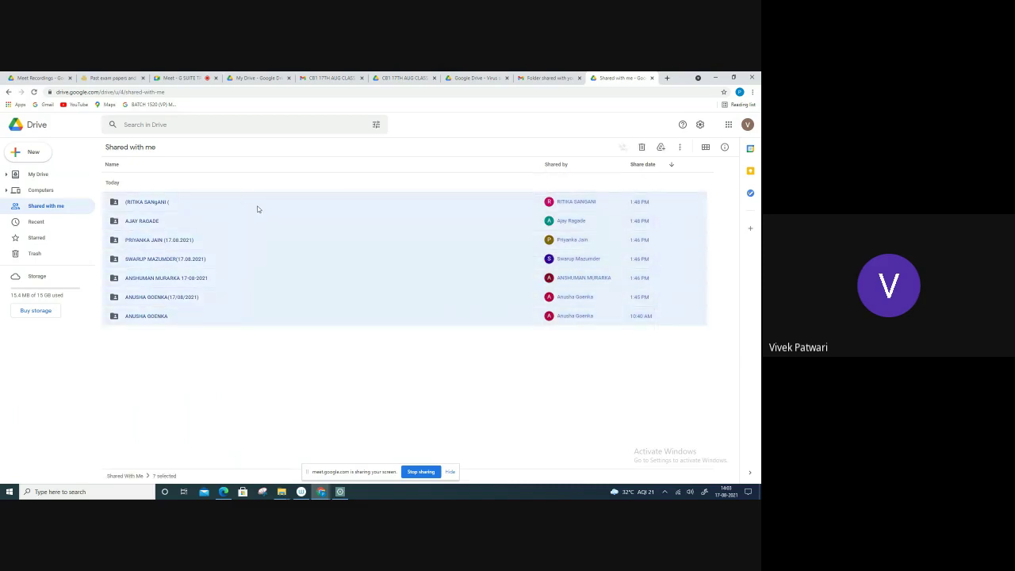
right_click(257, 208)
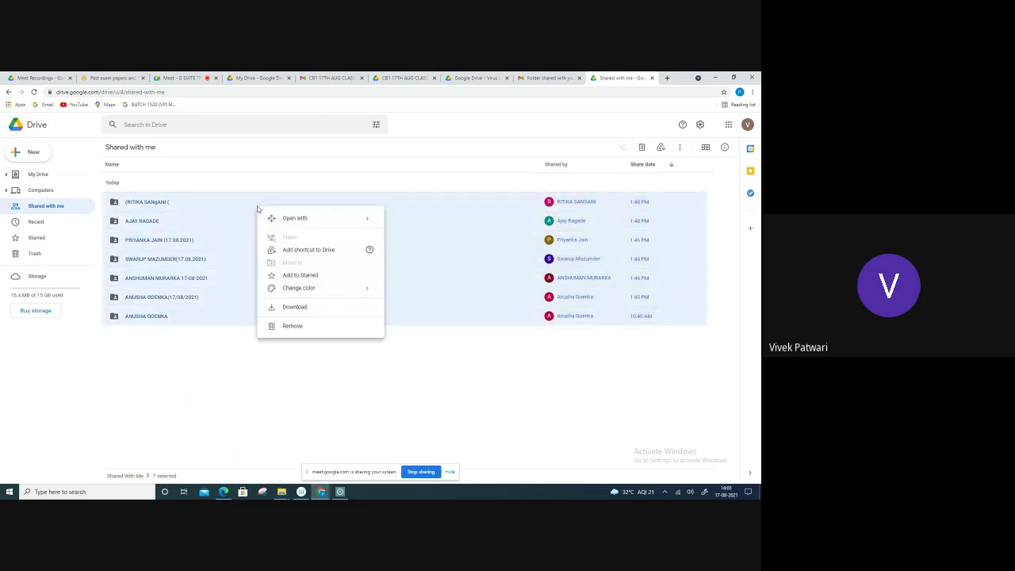
left_click(289, 326)
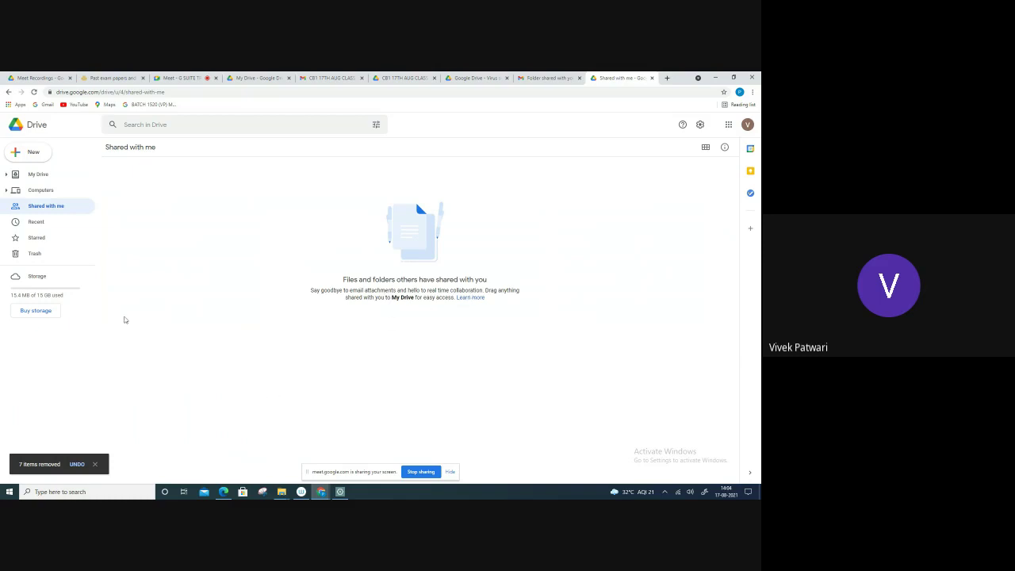
Check Trash, revisit Shared with me, and return to My Drive.
left_click(36, 259)
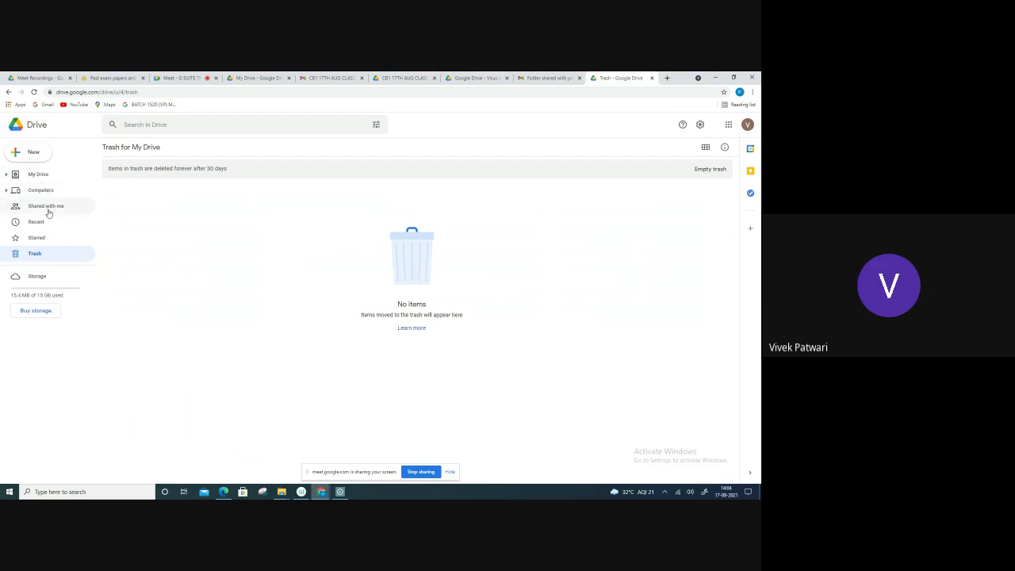
left_click(47, 208)
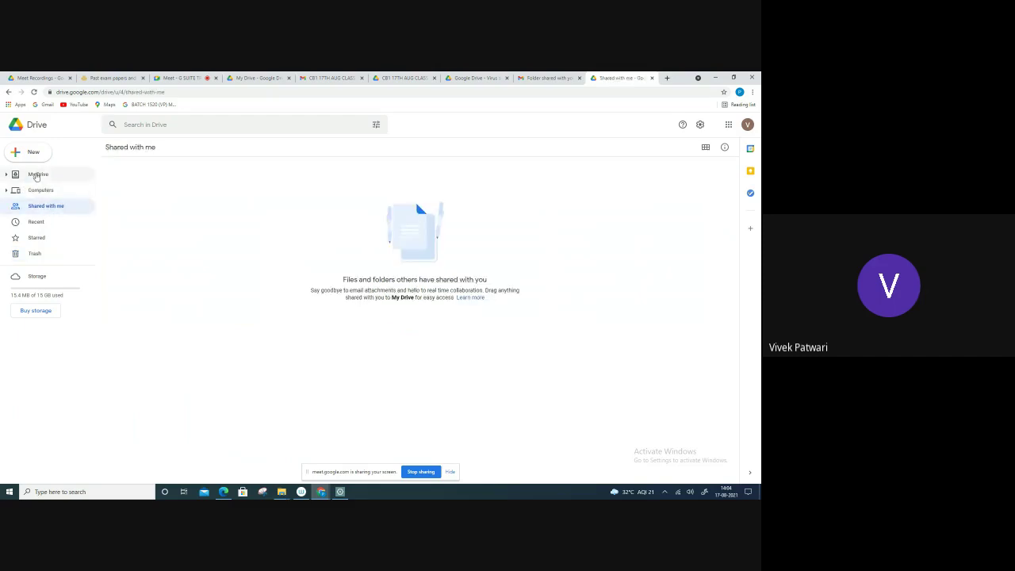
left_click(36, 174)
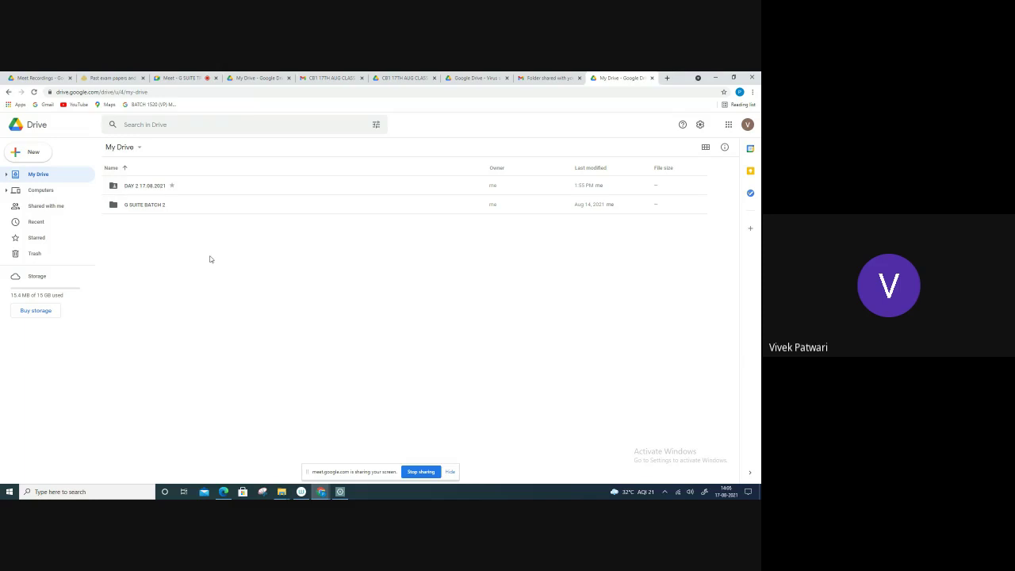
Open Shared with me to find the student's newly shared NEW FOLDER 111.
left_click(53, 208)
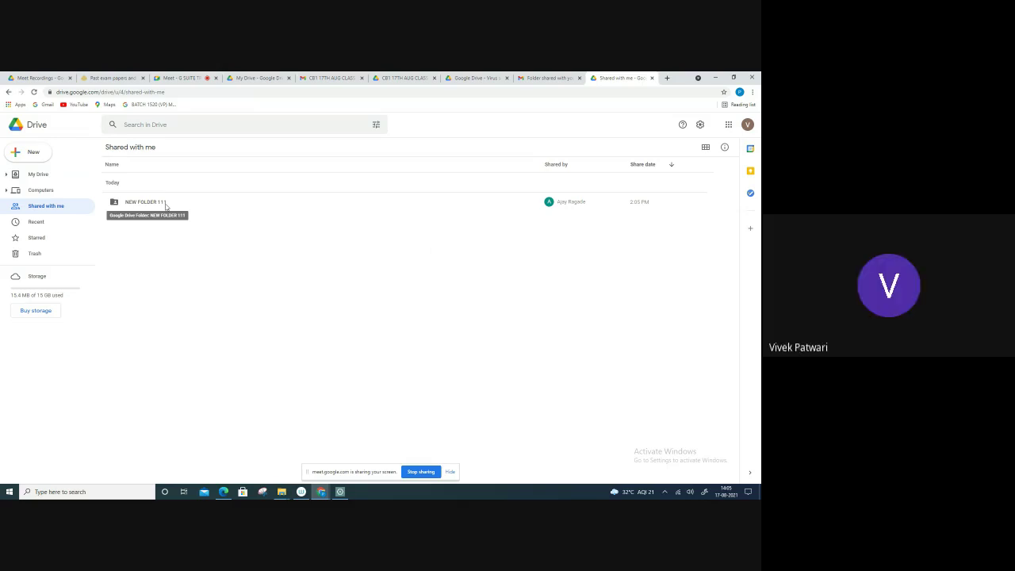
Block the person who shared NEW FOLDER 111.
right_click(166, 205)
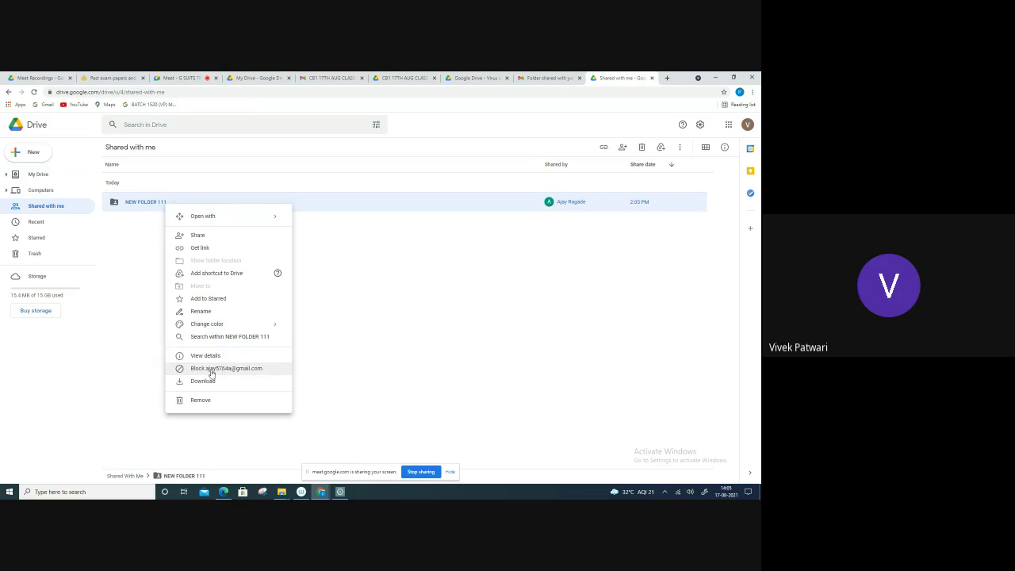
left_click(220, 369)
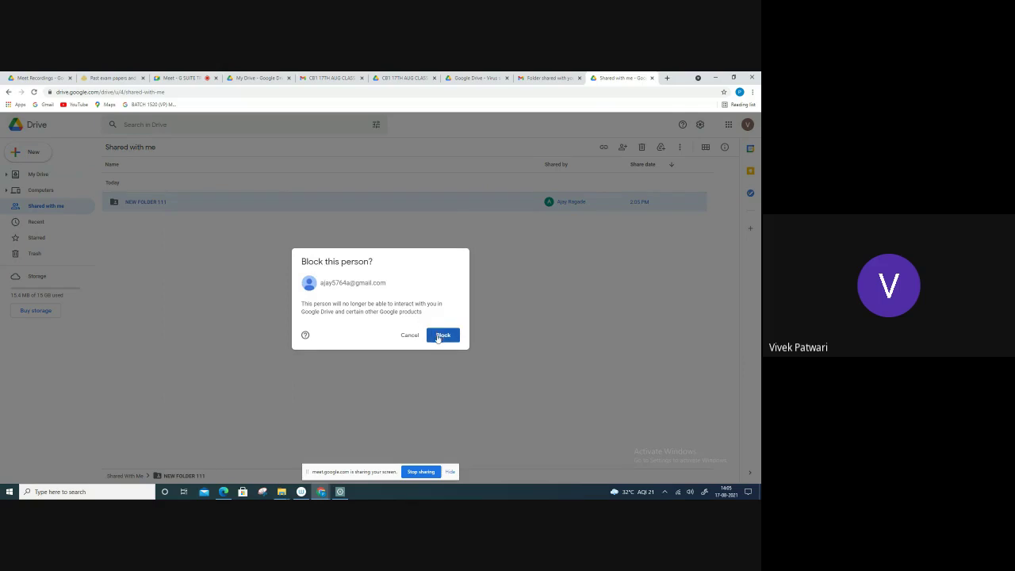
left_click(428, 338)
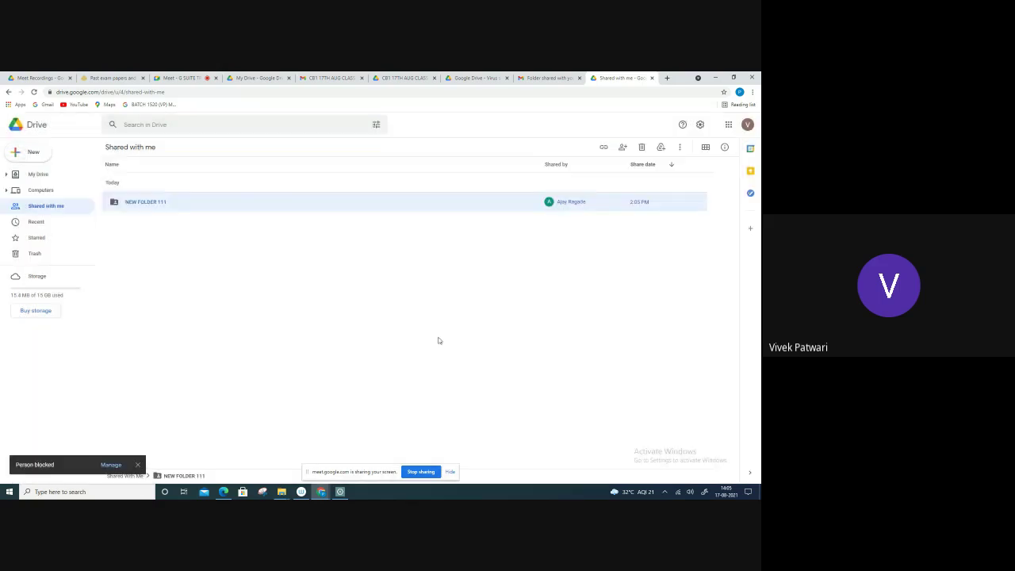
Stop presenting in Meet and return to the DAY 2 17.08.2021 folder's New menu.
left_click(181, 78)
left_click(346, 433)
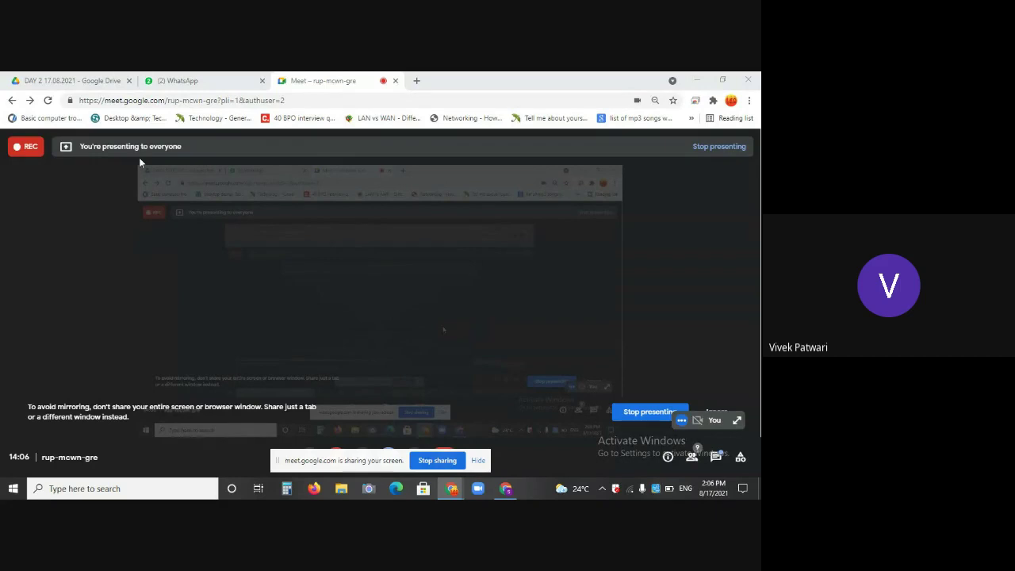
left_click(50, 82)
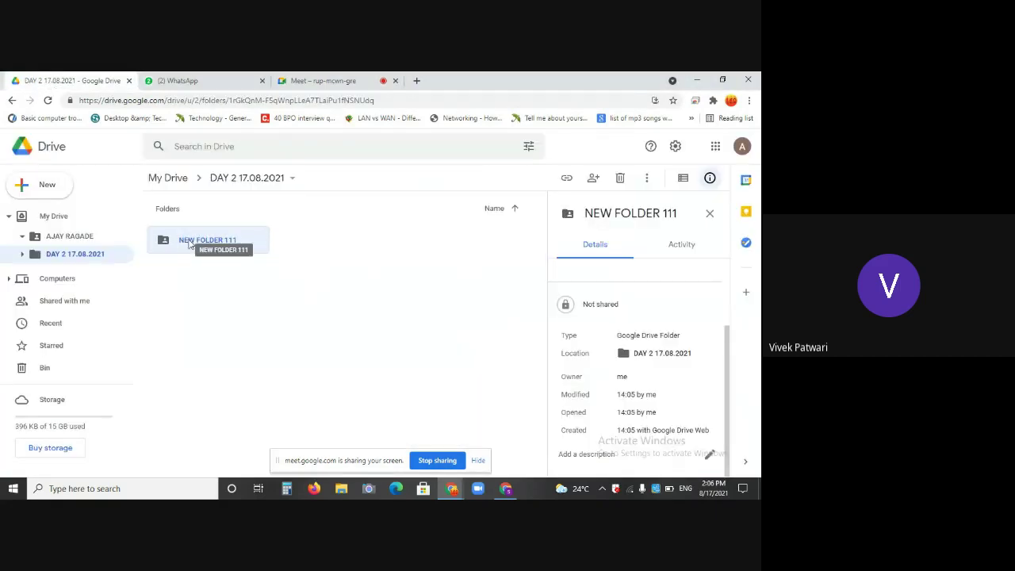
left_click(37, 190)
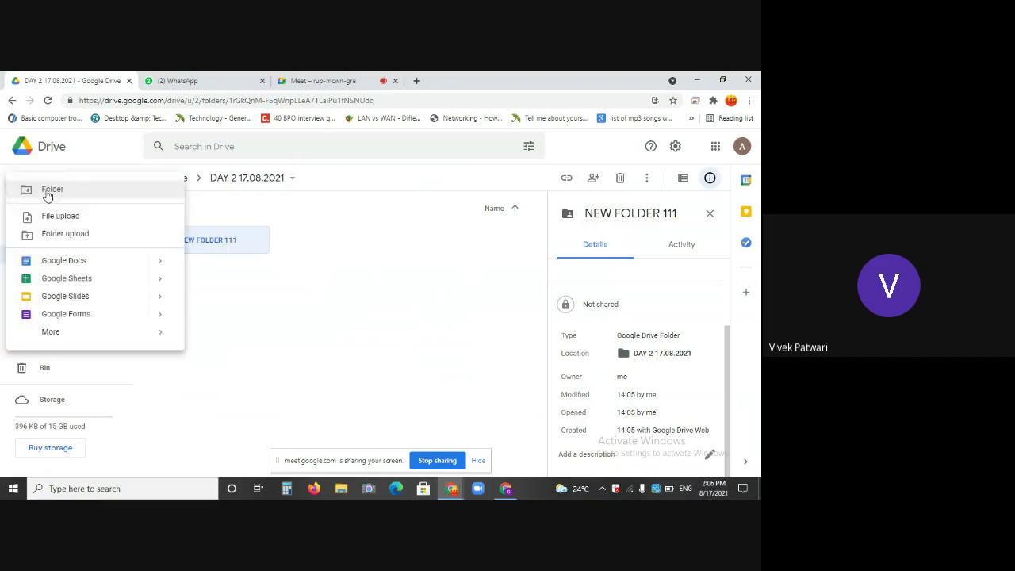
Make a new folder named NEW FOLDER22 inside DAY 2 17.08.2021.
left_click(53, 190)
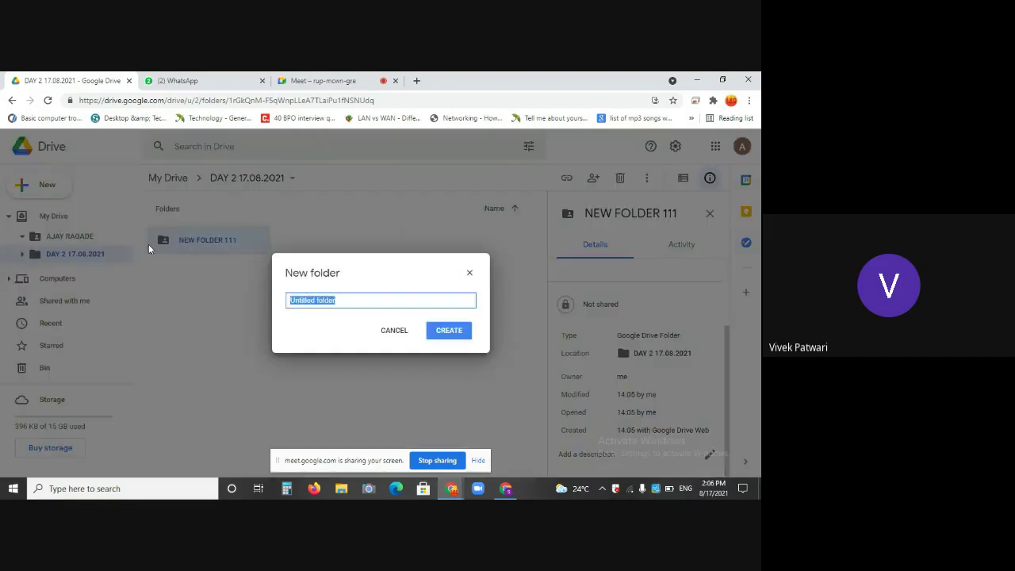
type("NE")
type("W FOLDE")
type("R22")
left_click(448, 332)
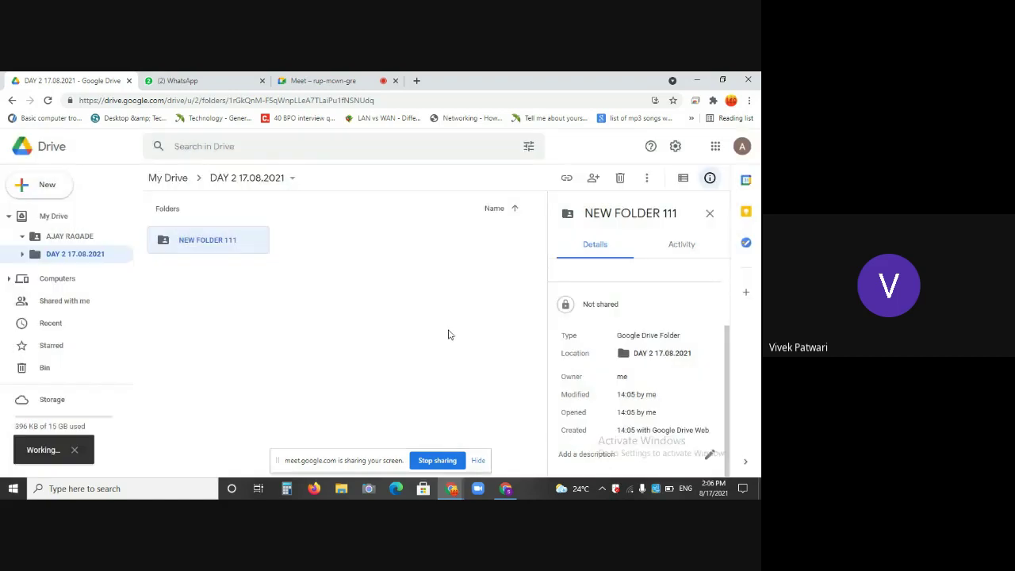
Try sharing NEW FOLDER22 with the teacher's Gmail address as editor, which triggers a Can't share alert.
right_click(349, 245)
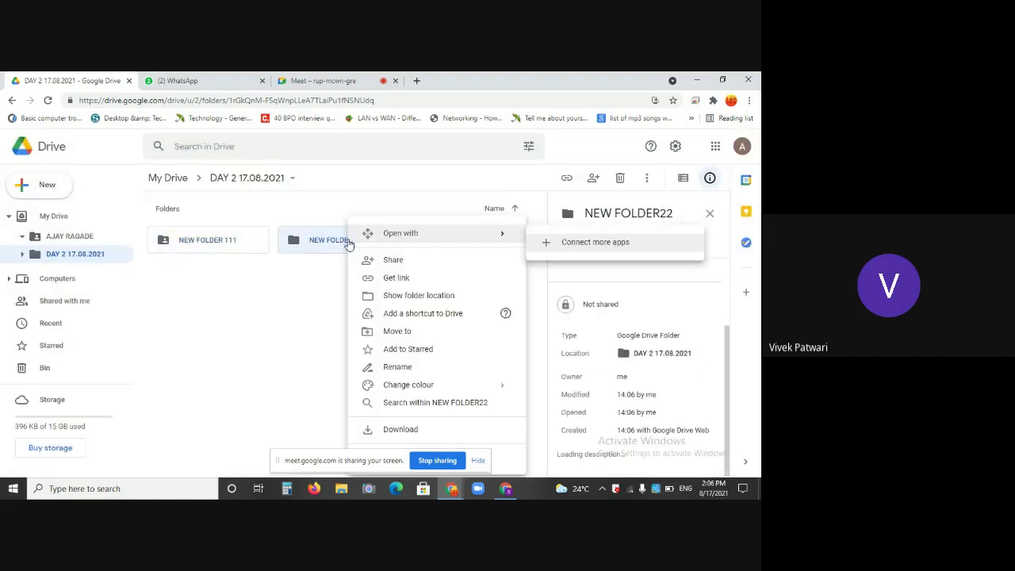
left_click(408, 260)
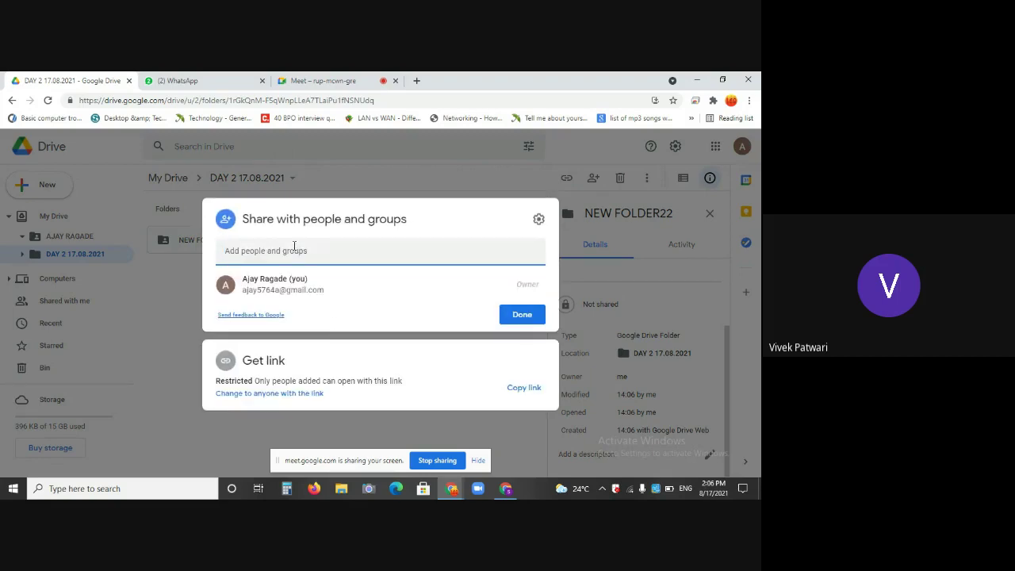
key("ctrl+v")
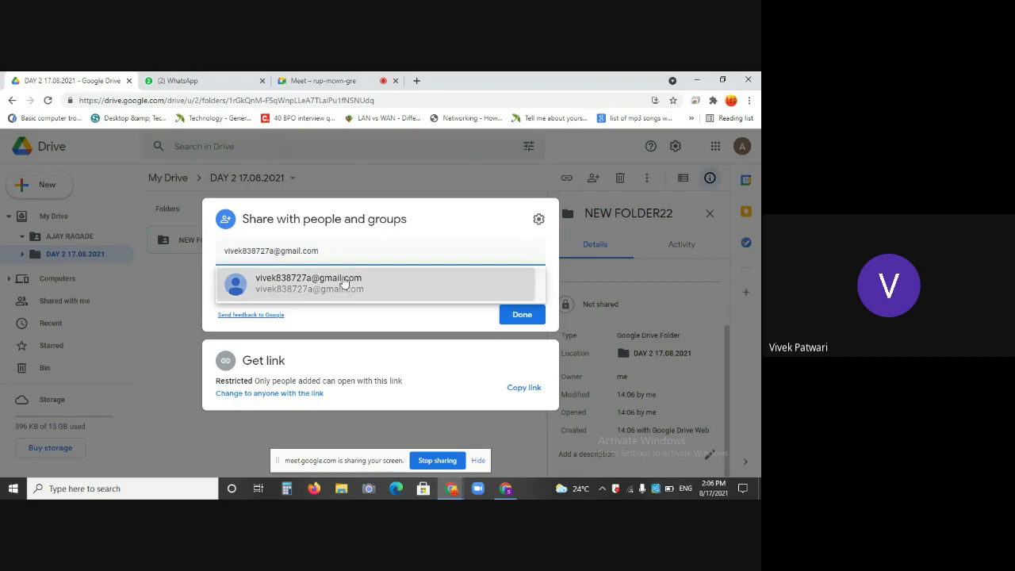
left_click(344, 283)
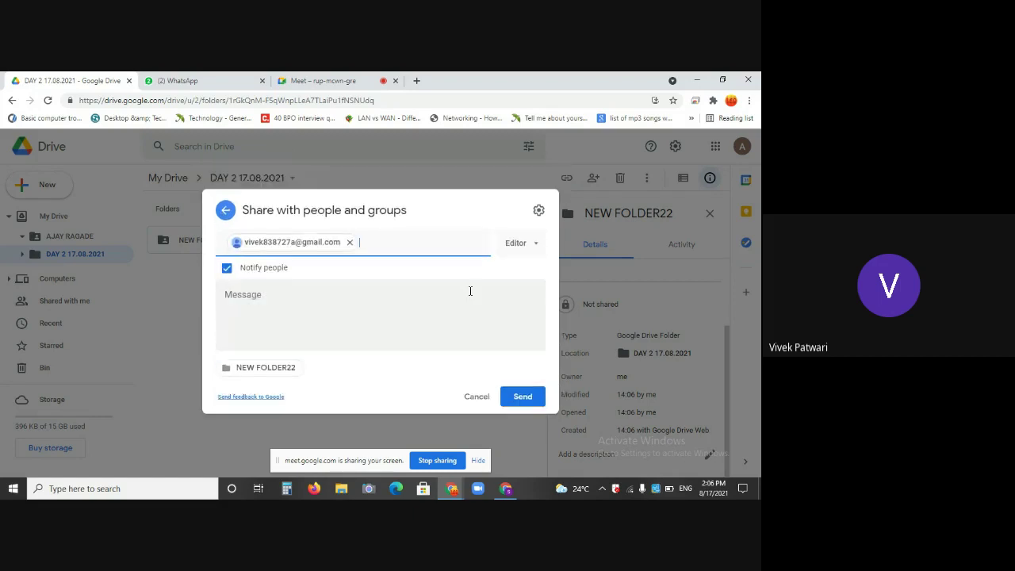
left_click(524, 399)
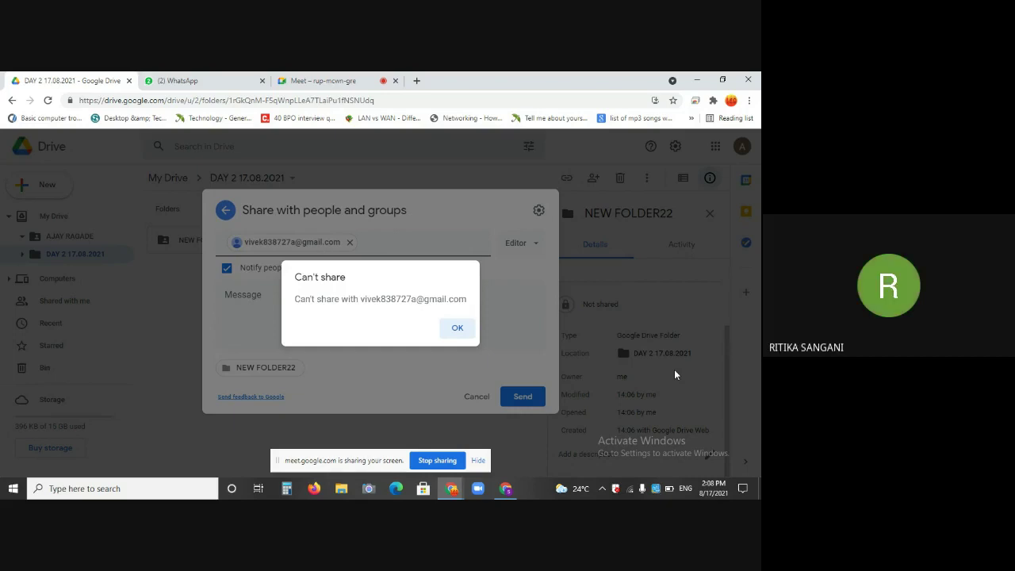
Close the Can't share alert with OK and show the empty Shared with me page.
left_click(457, 328)
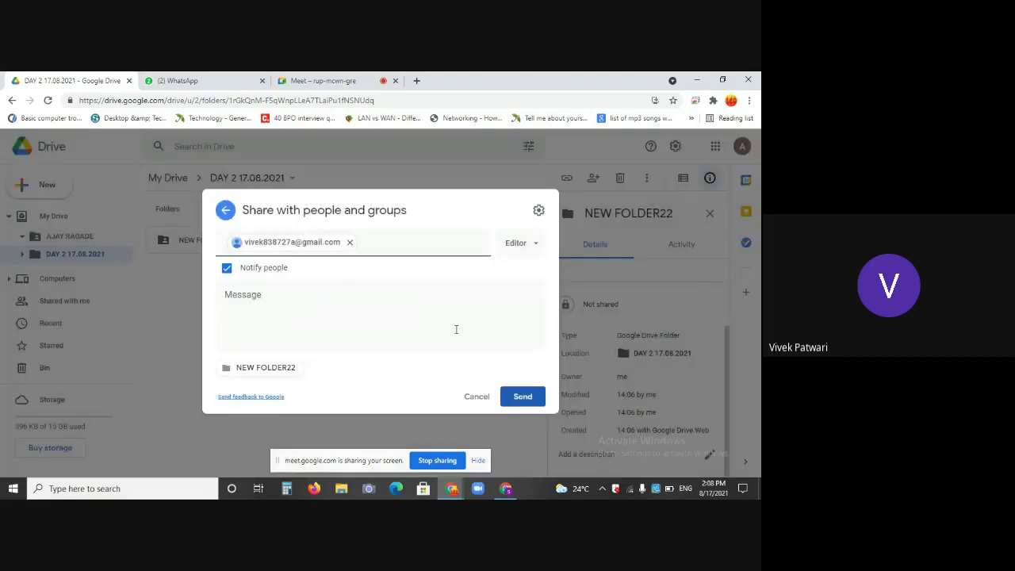
left_click(437, 460)
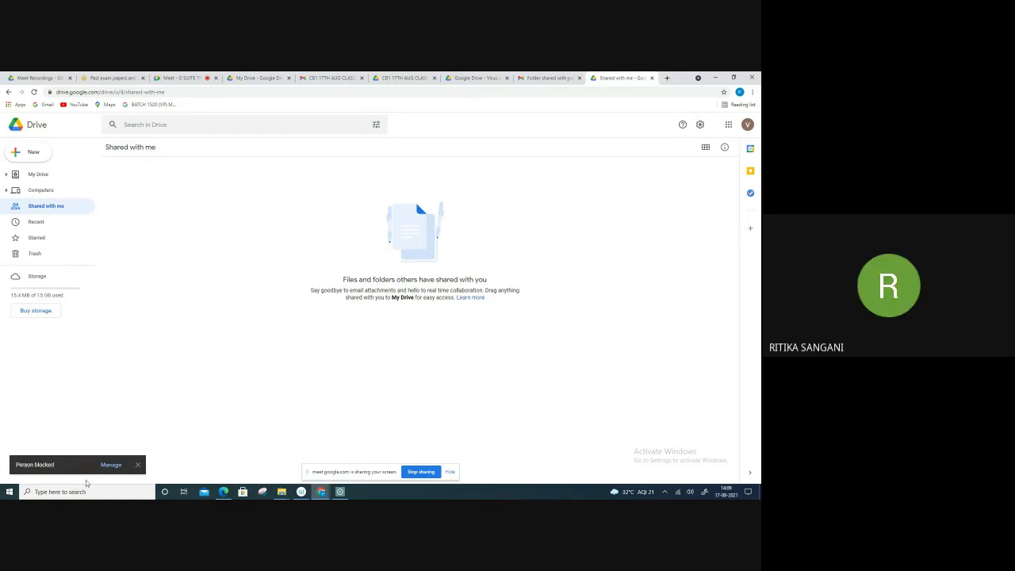
Remove the single account from the Blocked users list, then go back to the Drive tab.
left_click(111, 465)
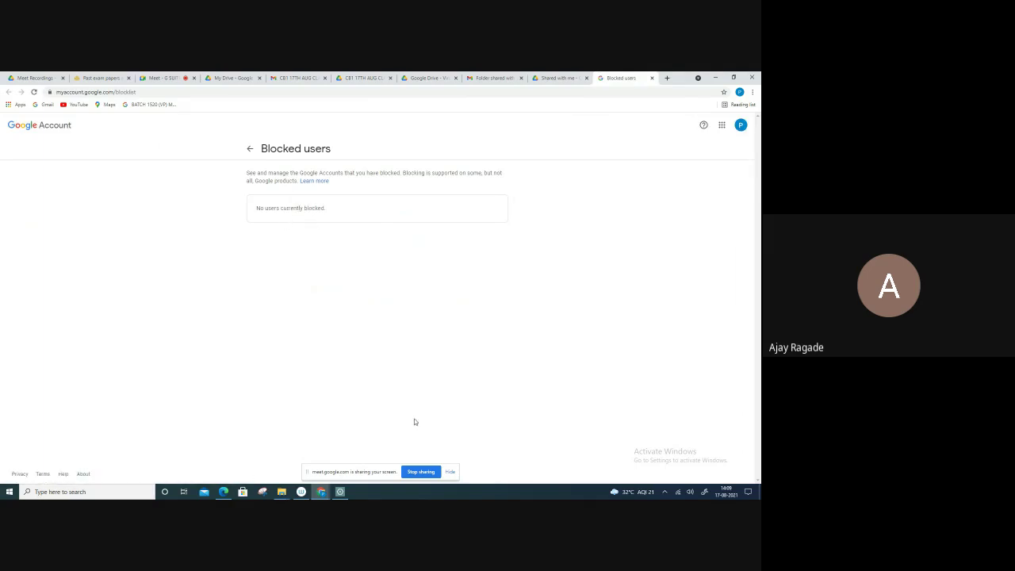
left_click(745, 126)
left_click(673, 329)
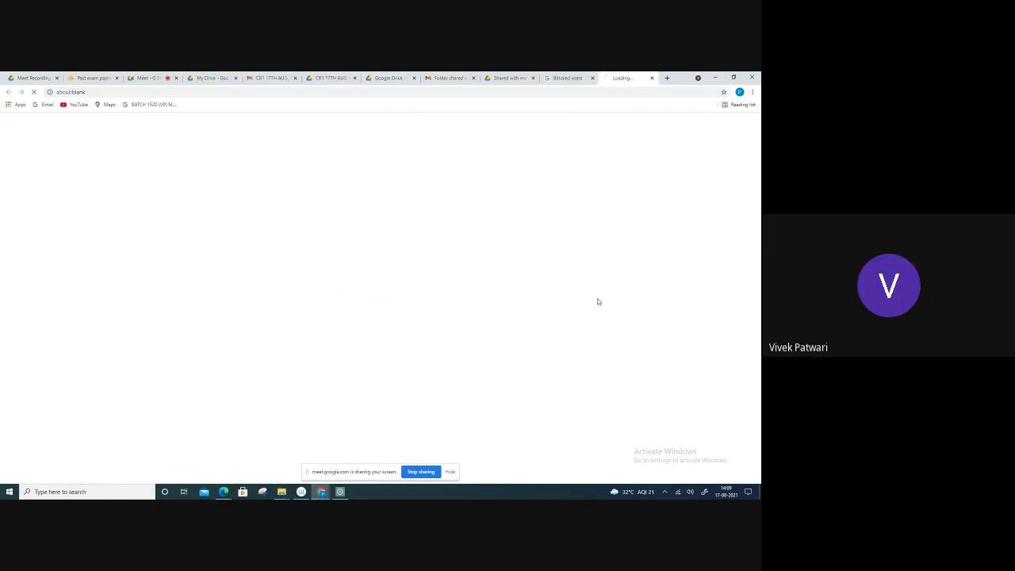
left_click(592, 78)
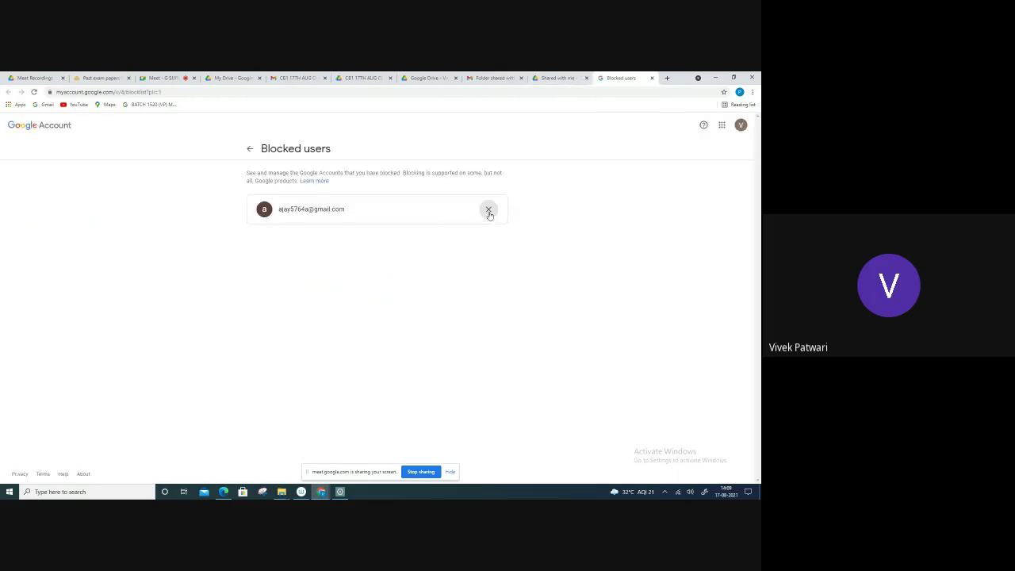
left_click(489, 211)
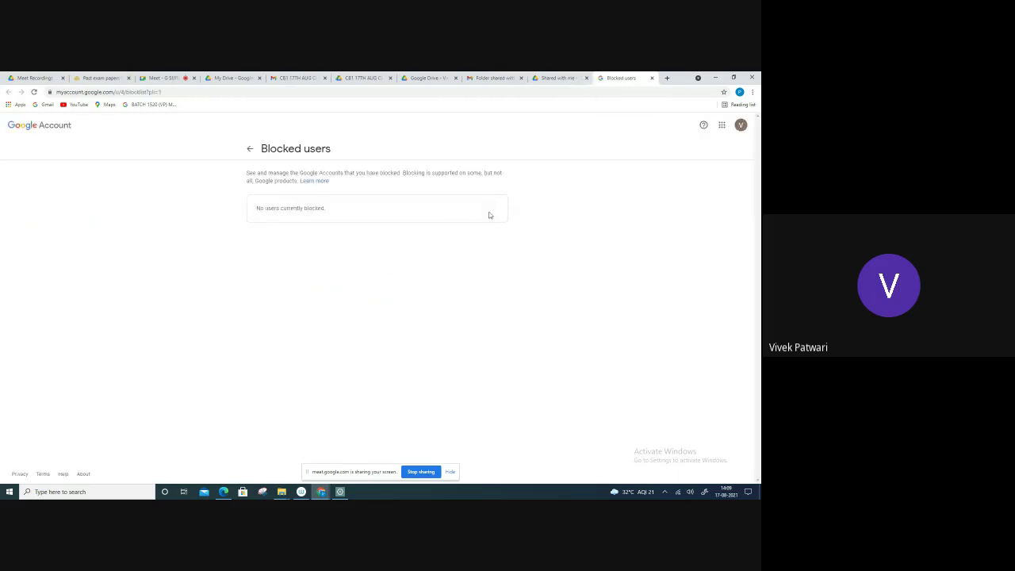
left_click(168, 77)
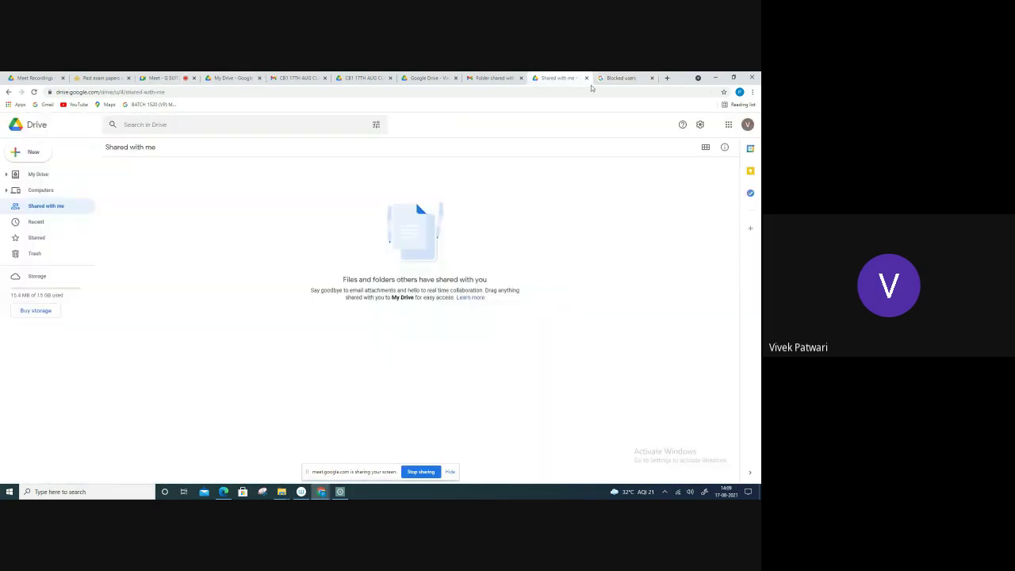
Show My Drive's two folders, briefly open the New menu, then return to the Meet call.
left_click(42, 175)
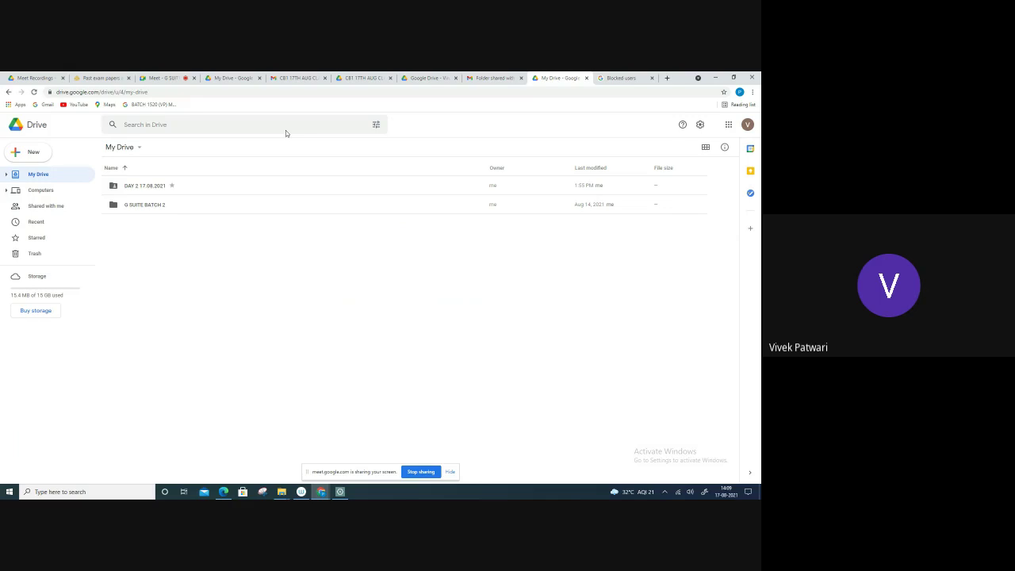
left_click(17, 155)
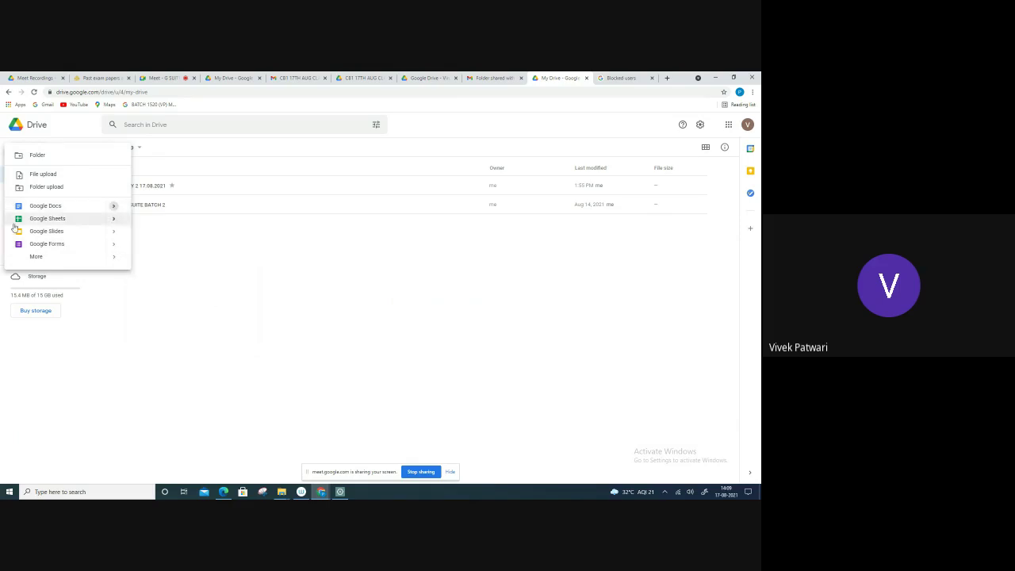
left_click(220, 367)
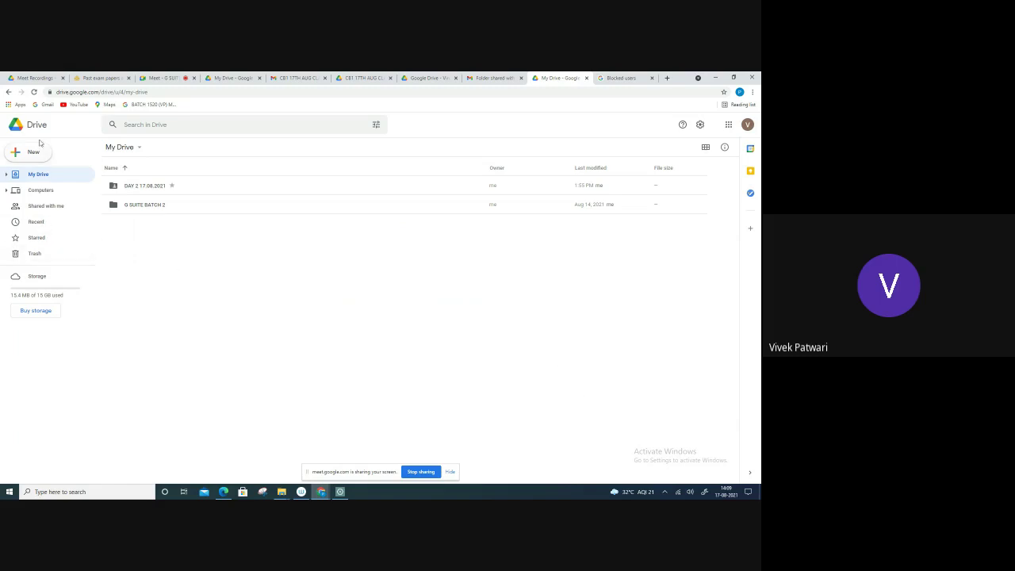
left_click(170, 77)
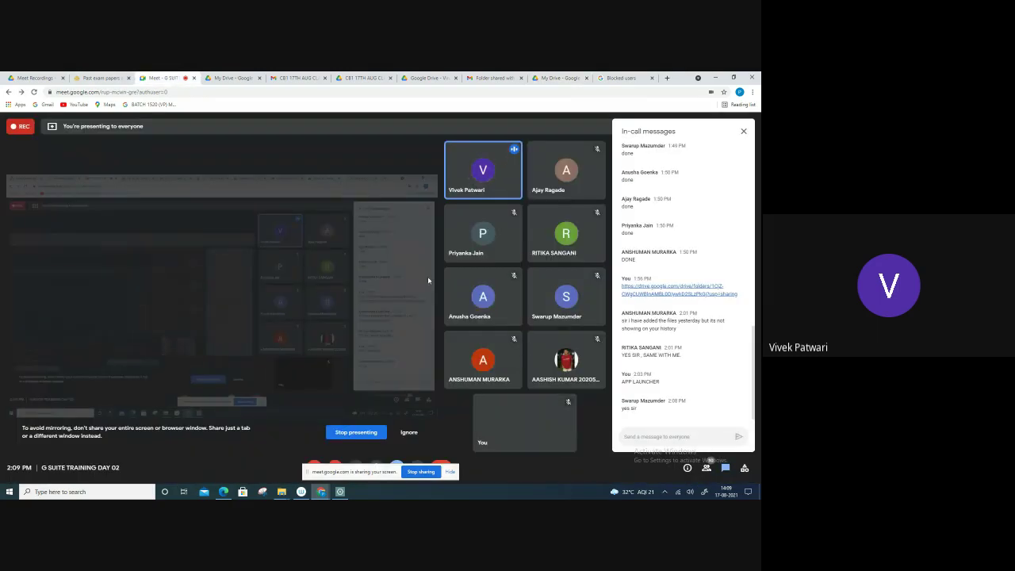
Switch back to the My Drive browser tab to show its file list.
left_click(563, 78)
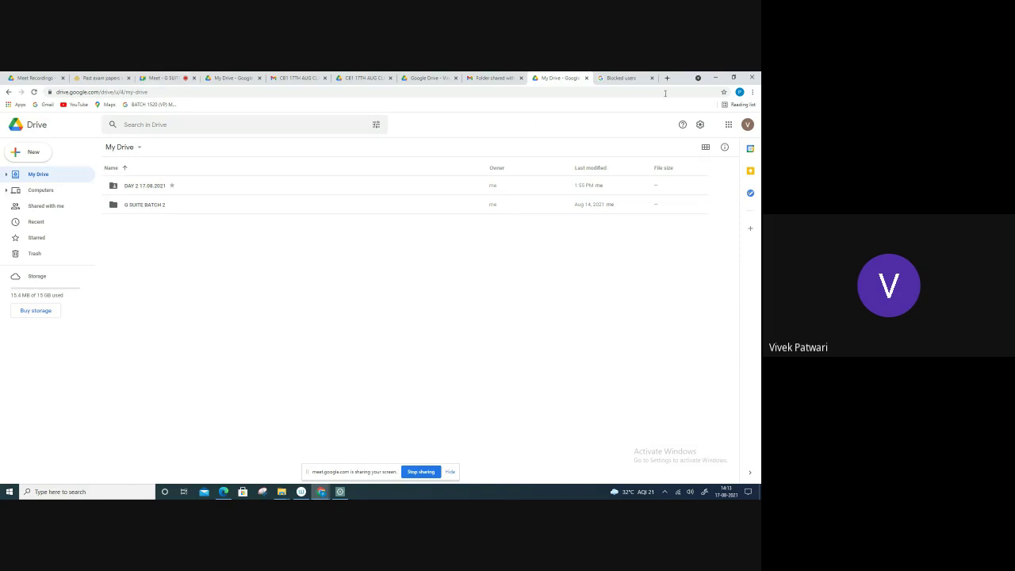
Minimise the browser, file browser and PDF viewer windows to reveal the desktop.
left_click(715, 77)
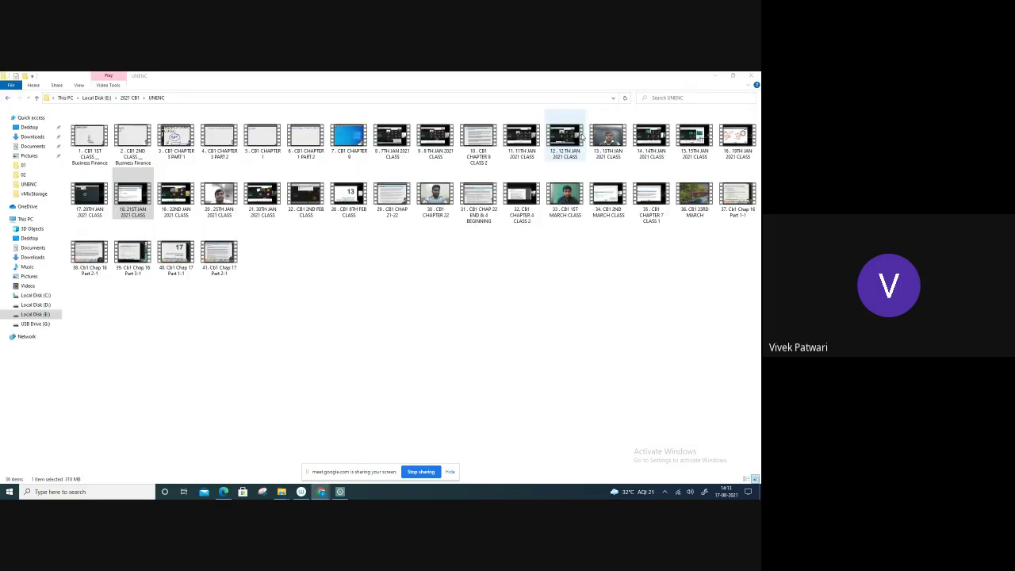
left_click(716, 76)
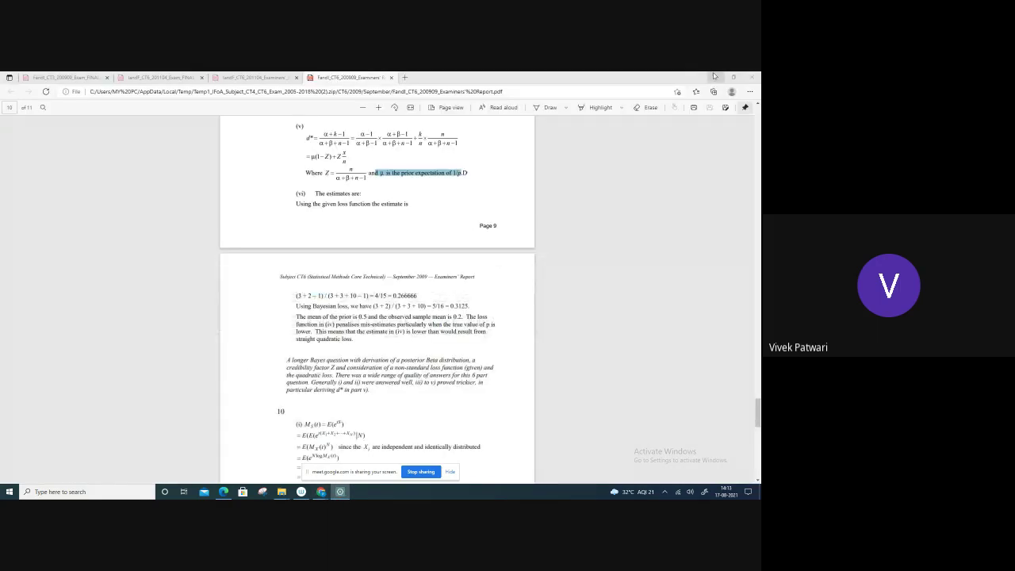
left_click(716, 76)
left_click(716, 77)
Create a desktop folder named VP ROCKS and confirm it is empty.
right_click(472, 173)
mouse_move(524, 248)
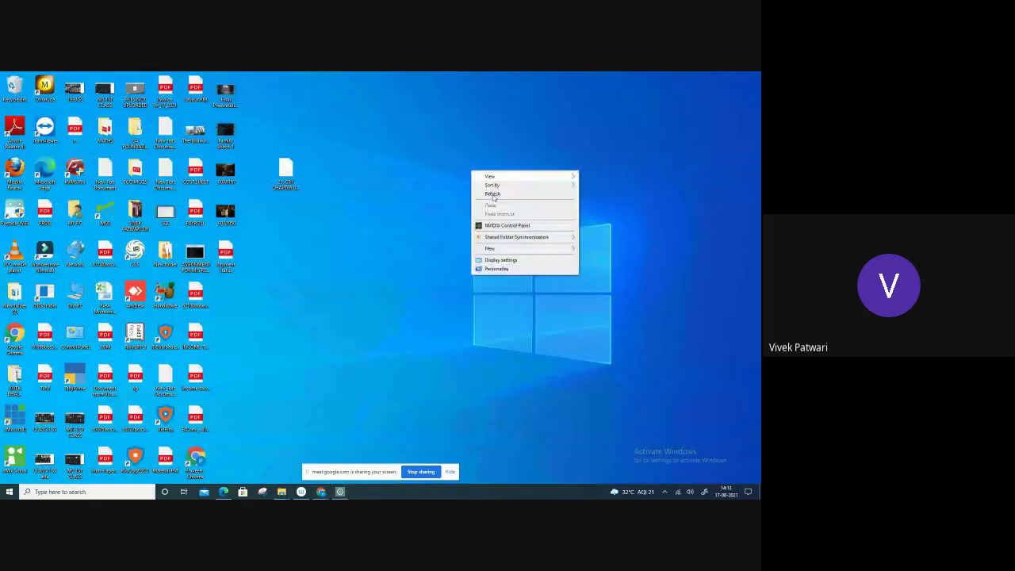
left_click(595, 251)
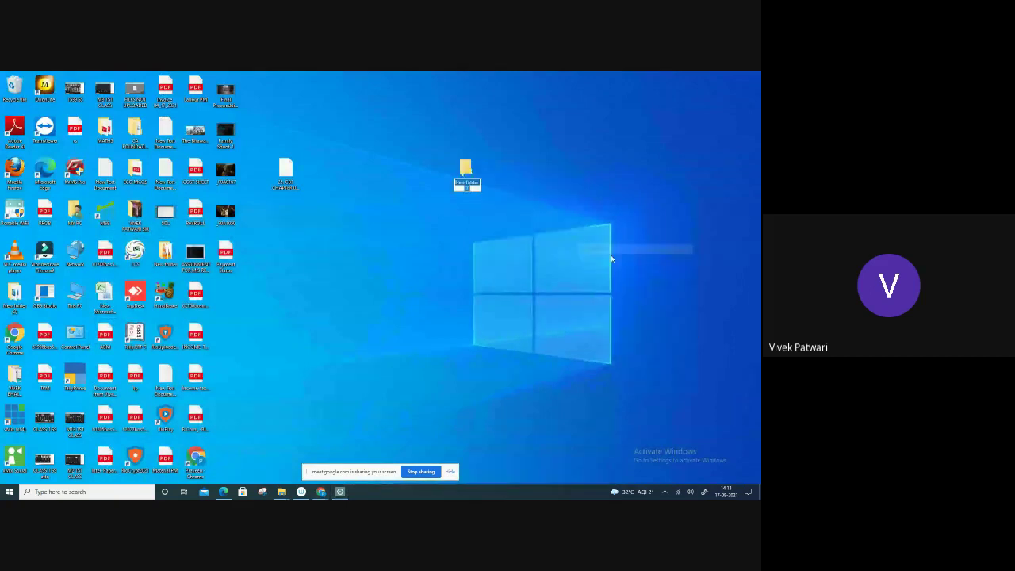
type("VP")
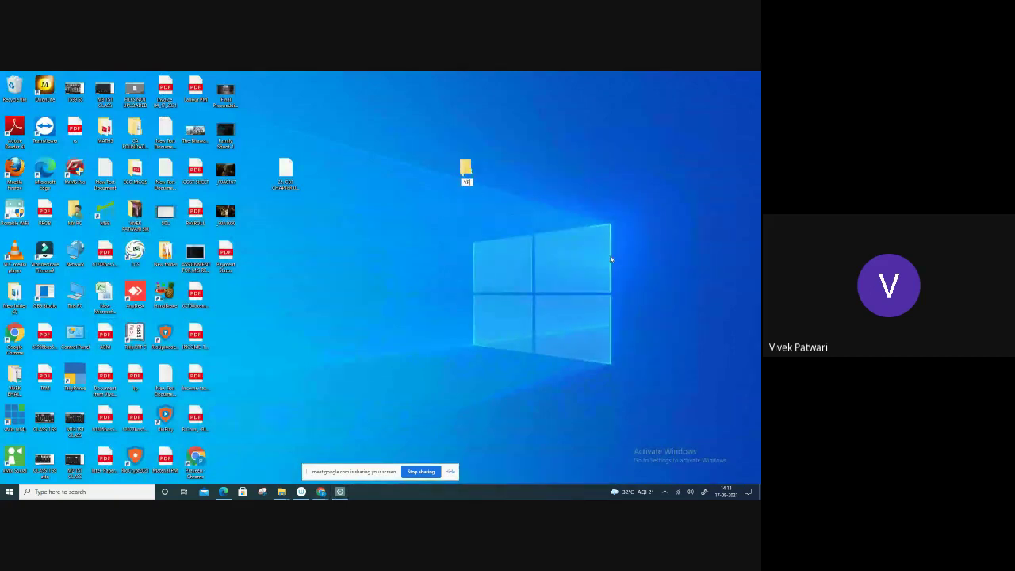
type(" ROCKS")
key("Return")
double_click(474, 179)
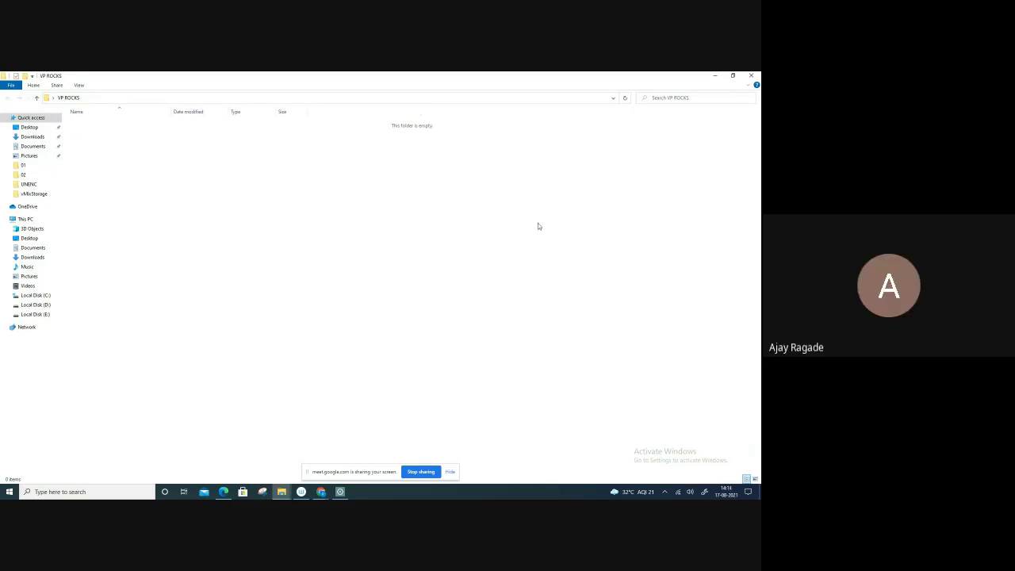
left_click(751, 75)
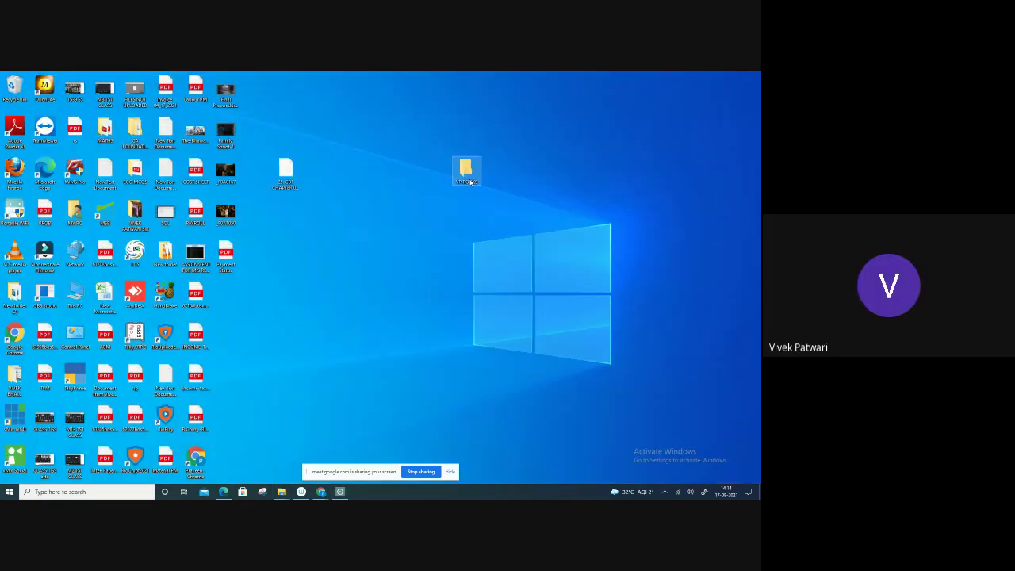
Attempt a Folder upload of the empty VP ROCKS folder to My Drive.
mouse_move(321, 492)
left_click(360, 451)
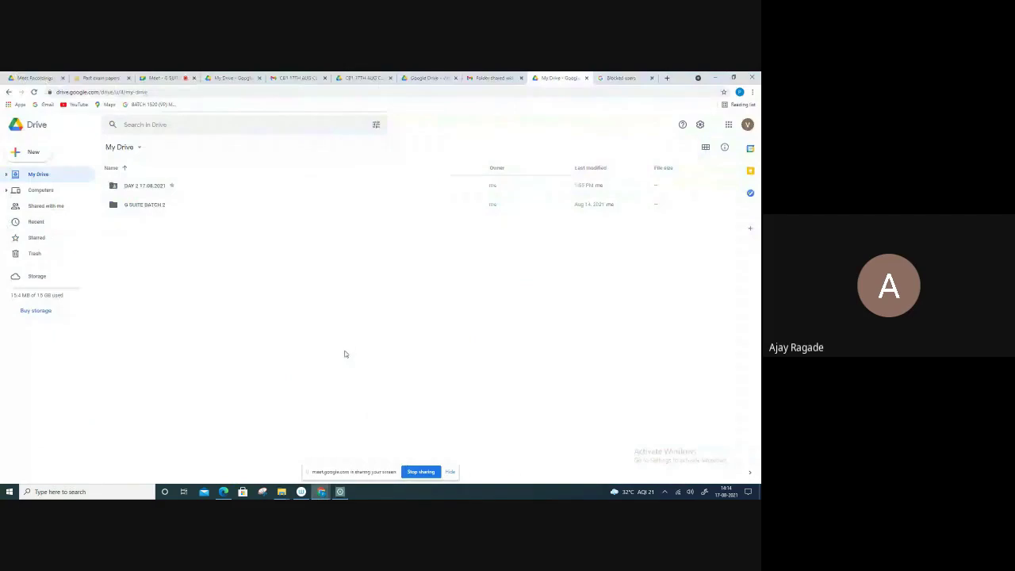
right_click(344, 354)
left_click(377, 394)
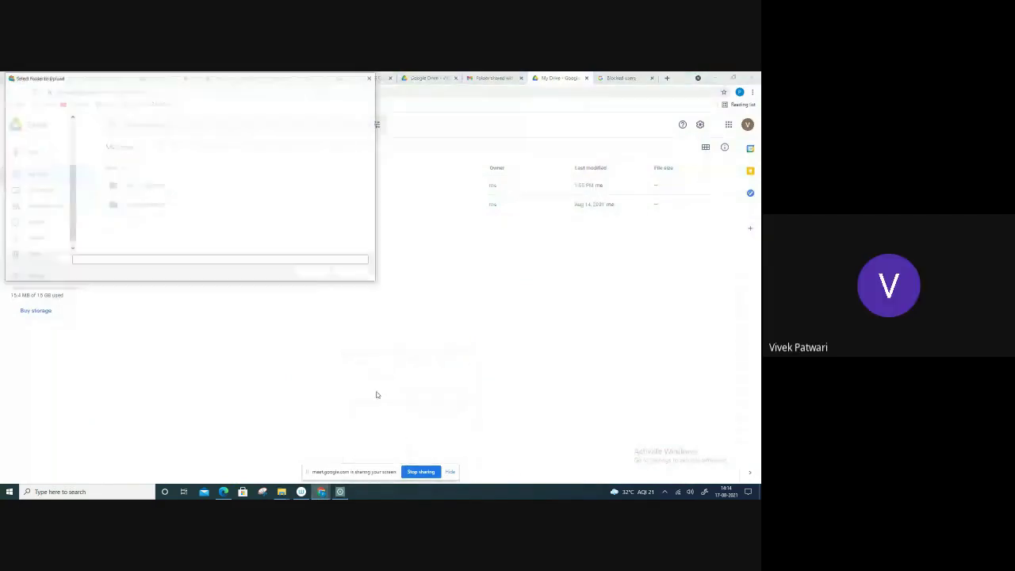
left_click(101, 187)
left_click(310, 270)
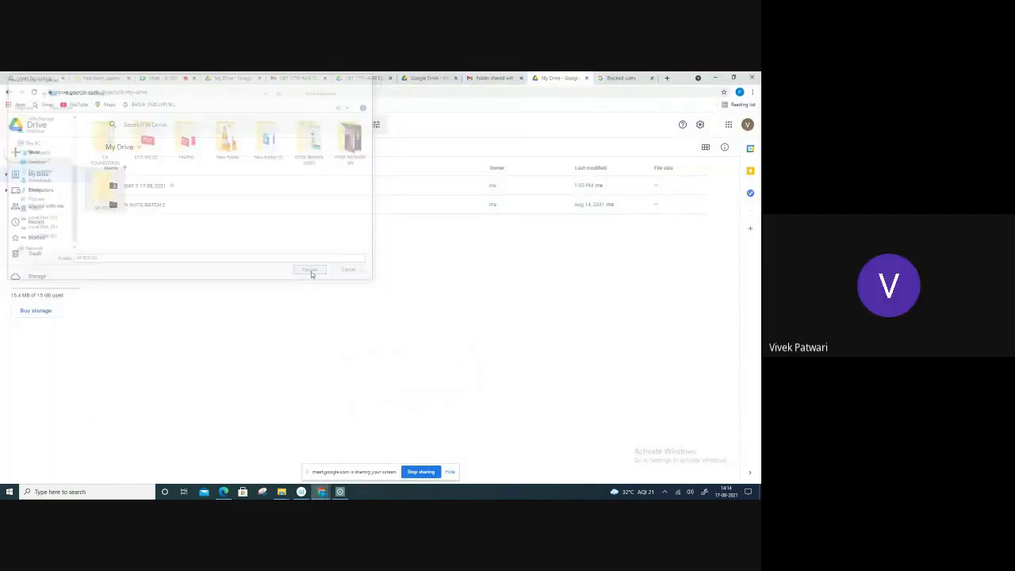
left_click(416, 145)
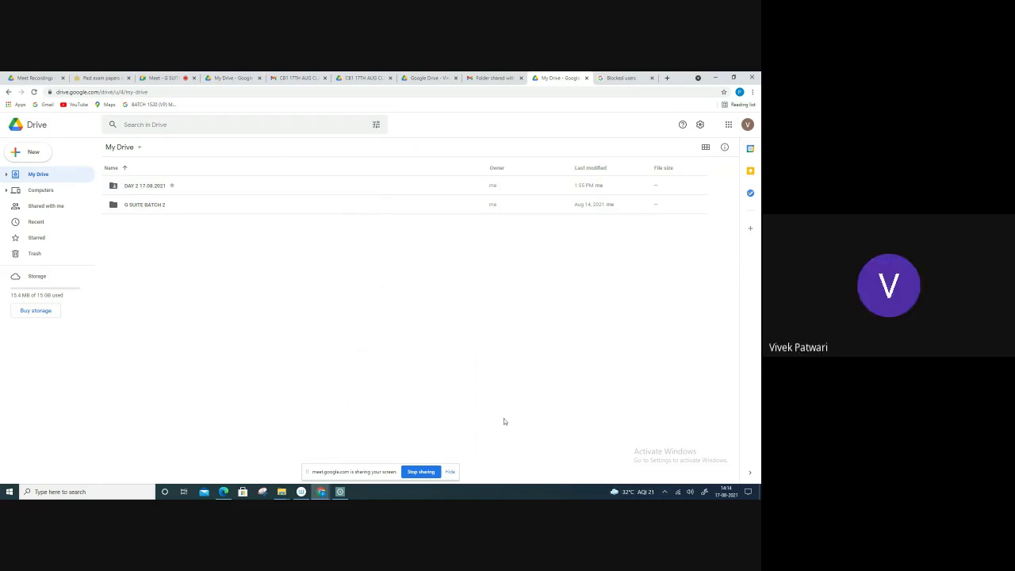
Drag the Payment Status PDF into the desktop VP ROCKS folder and bring Google Drive back.
left_click(714, 78)
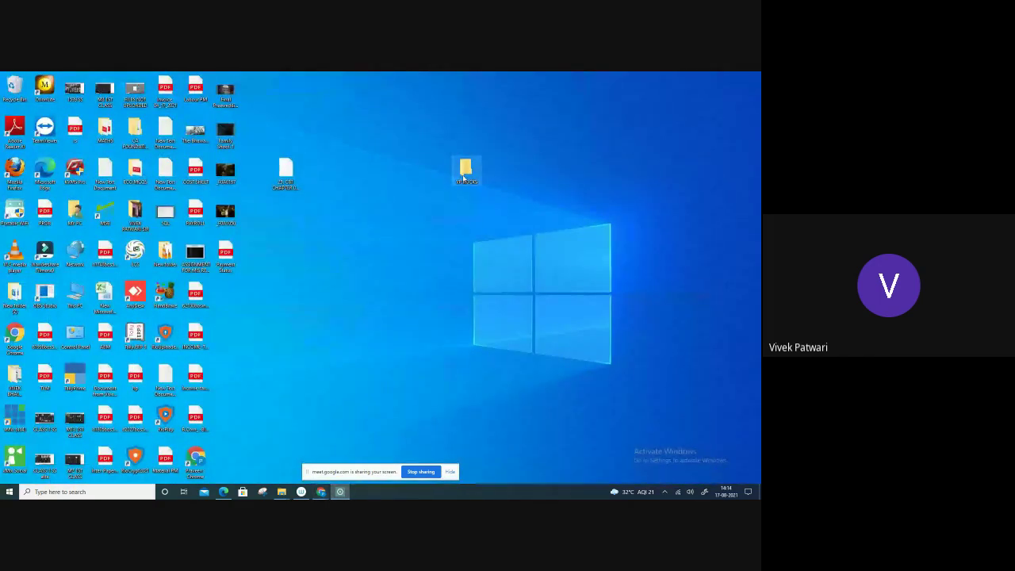
right_click(396, 248)
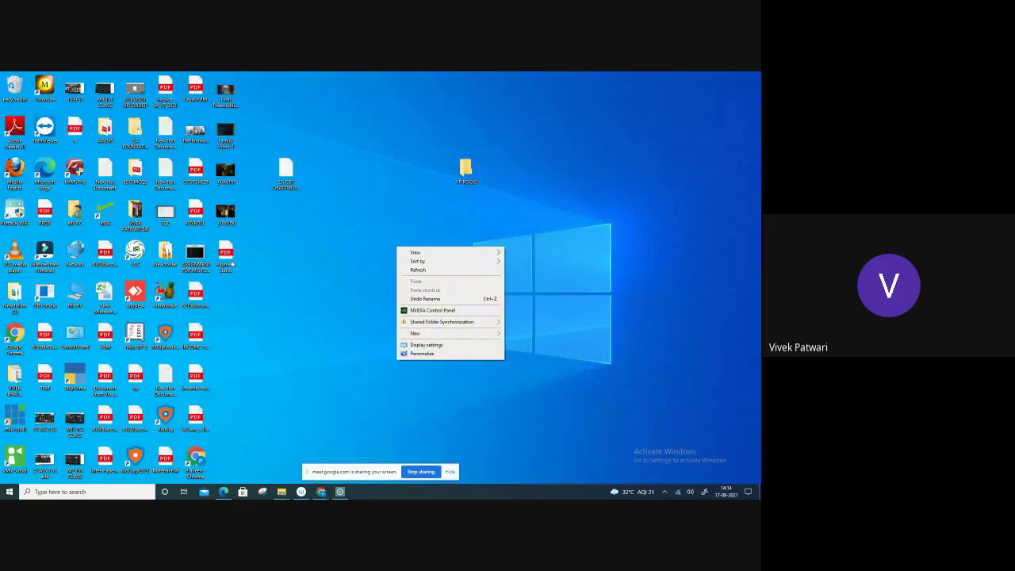
left_click_drag(237, 264, 475, 182)
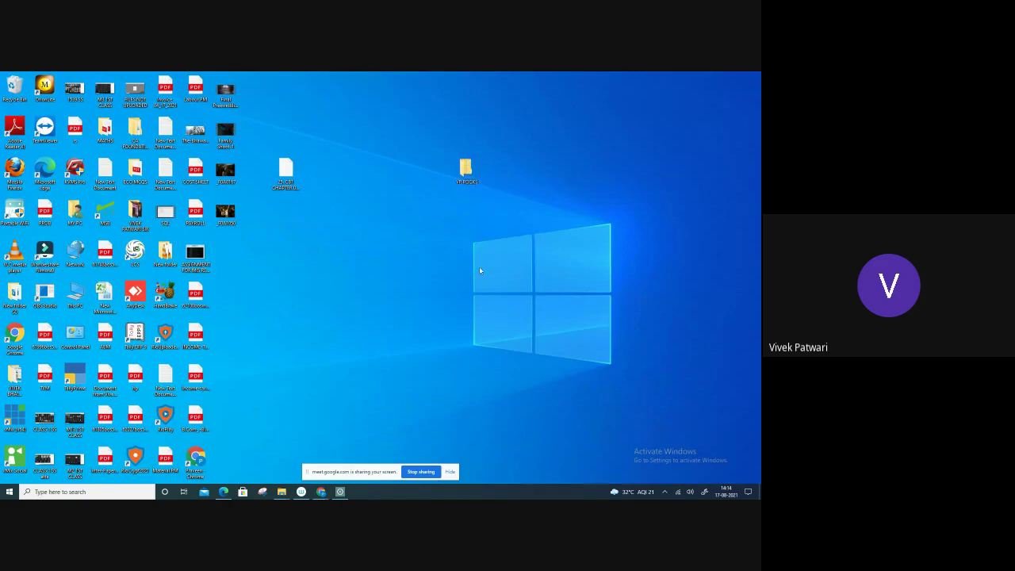
left_click(321, 492)
right_click(278, 278)
Upload the desktop VP ROCKS folder, now holding one file, to My Drive.
left_click(316, 318)
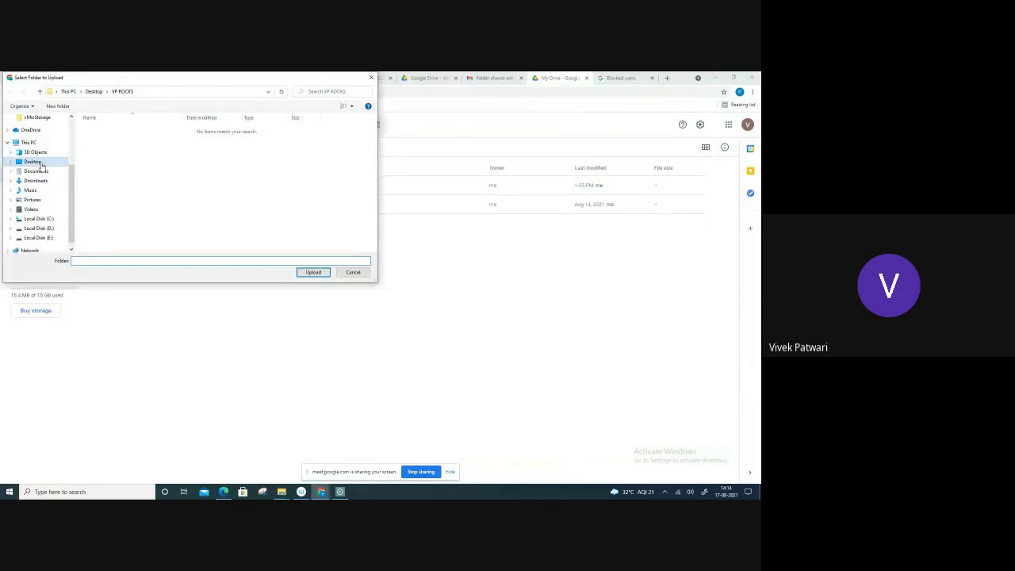
left_click(32, 161)
left_click(103, 190)
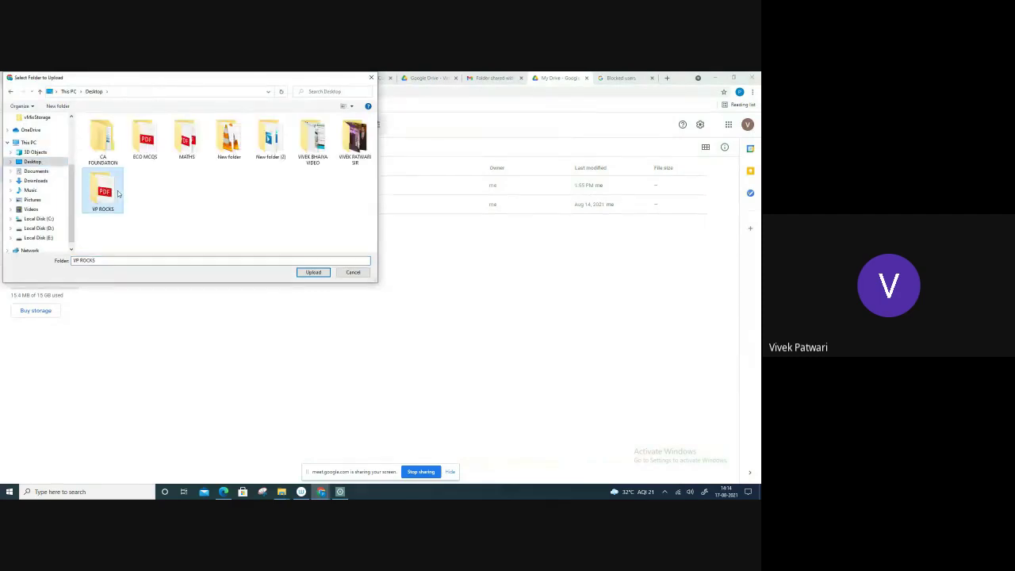
left_click(314, 272)
left_click(416, 145)
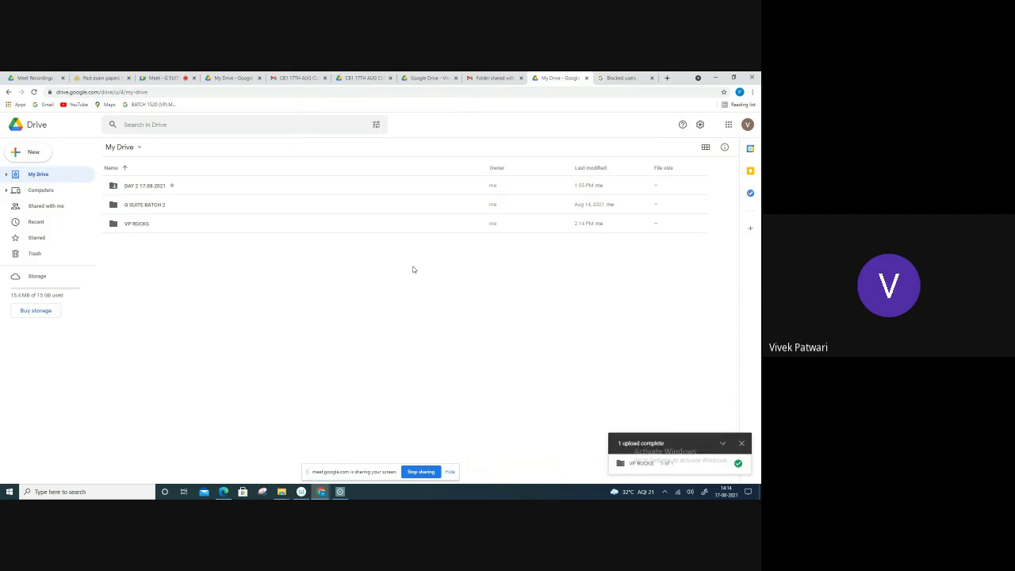
Open the uploaded VP ROCKS folder in My Drive to check that Payment Status.pdf is inside.
double_click(121, 222)
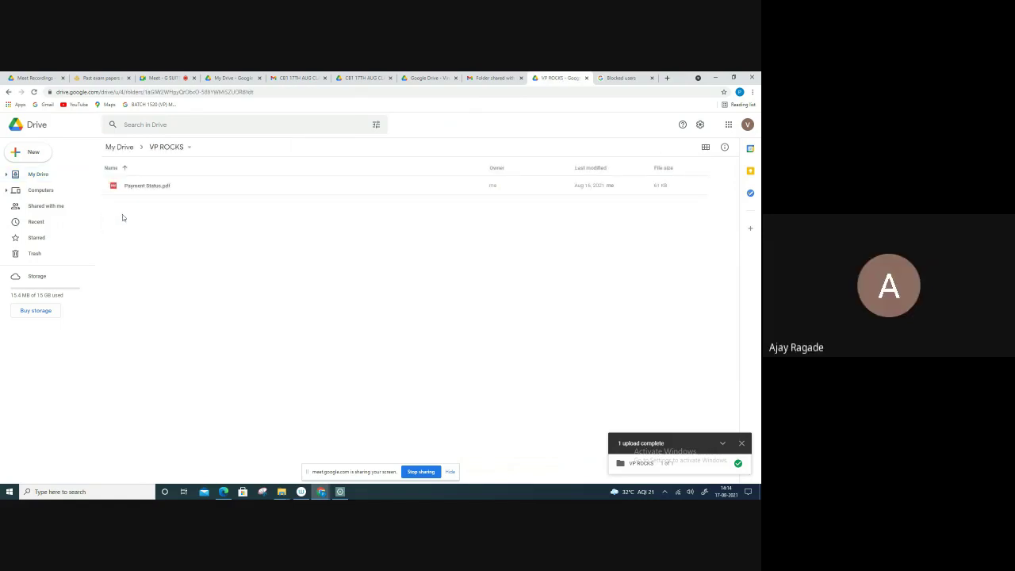
left_click(119, 146)
left_click(145, 226)
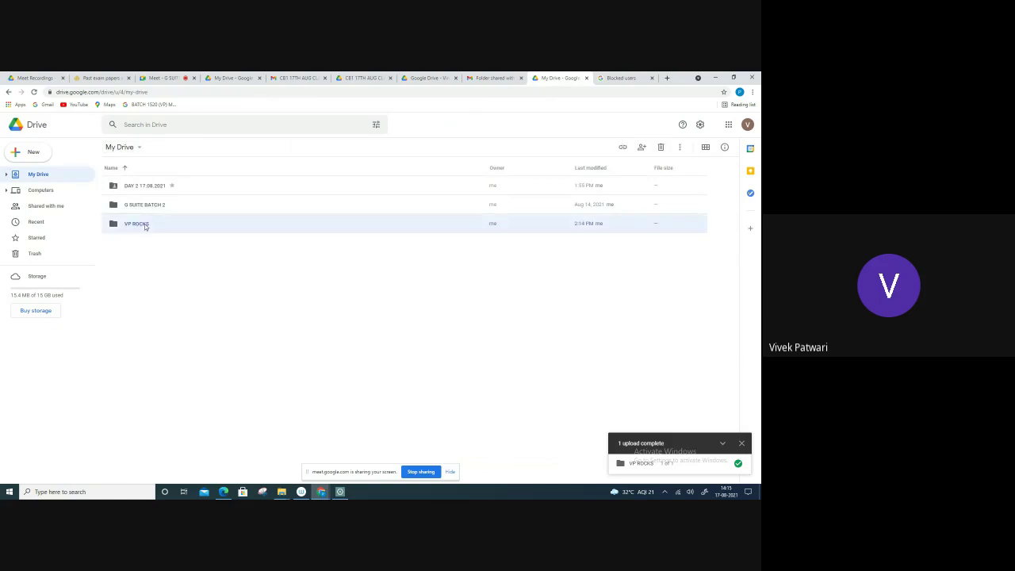
double_click(145, 226)
Add an AP ROCKS subfolder inside the local VP ROCKS folder, then bring back Drive's VP ROCKS window.
left_click(716, 78)
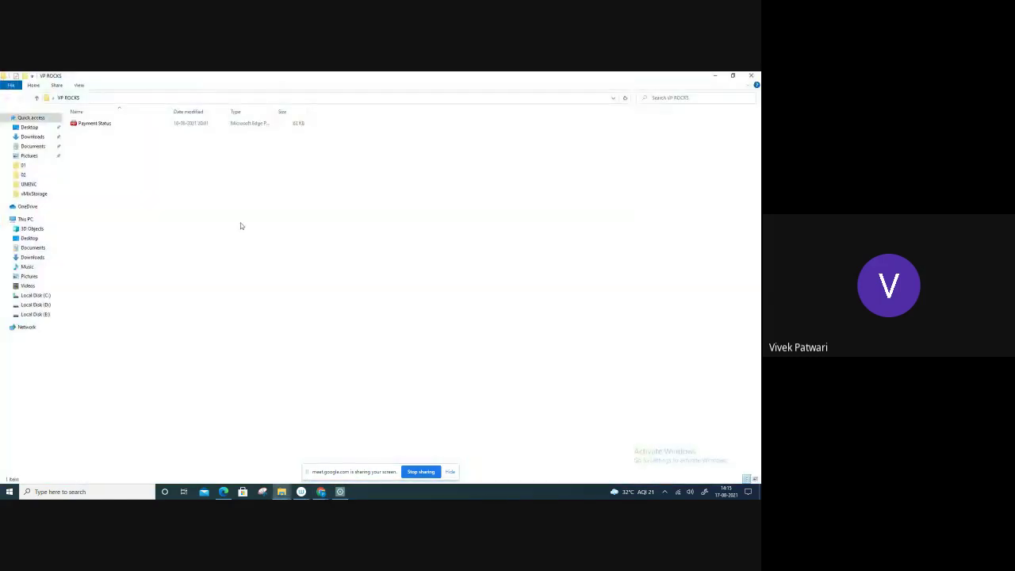
right_click(242, 224)
mouse_move(292, 331)
left_click(367, 328)
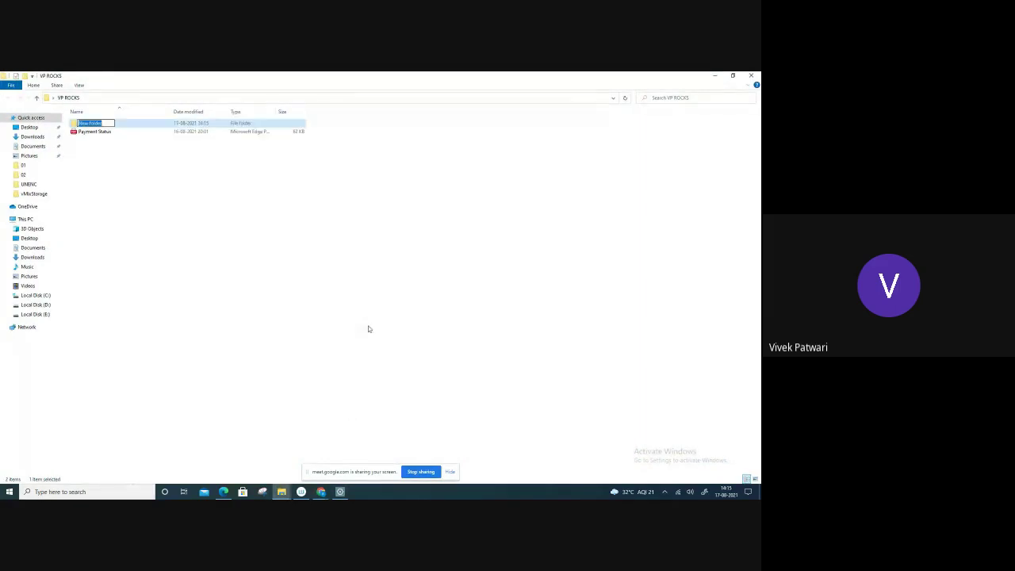
type("AP")
type(" ROCK")
type("S")
left_click(356, 340)
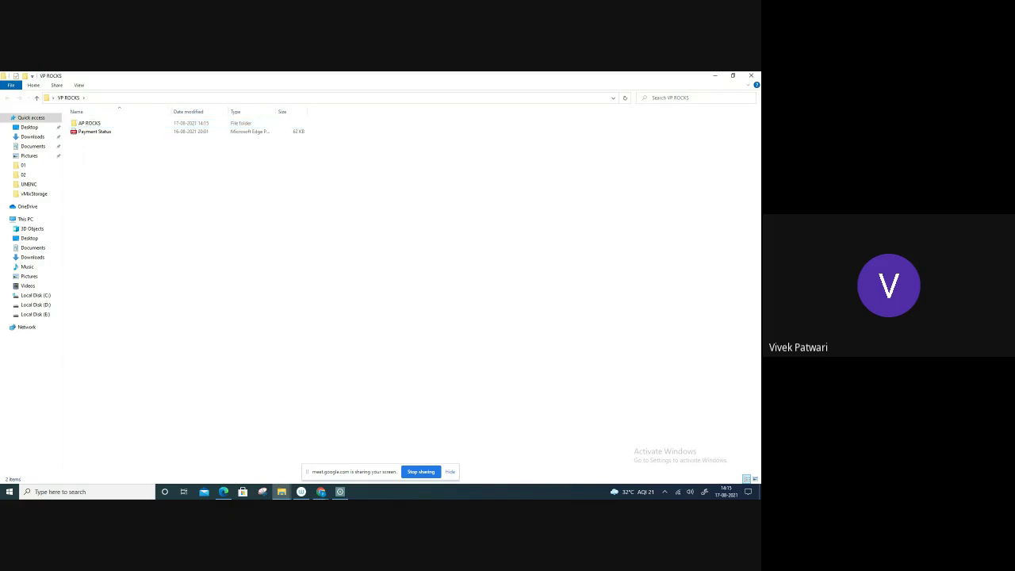
left_click(321, 491)
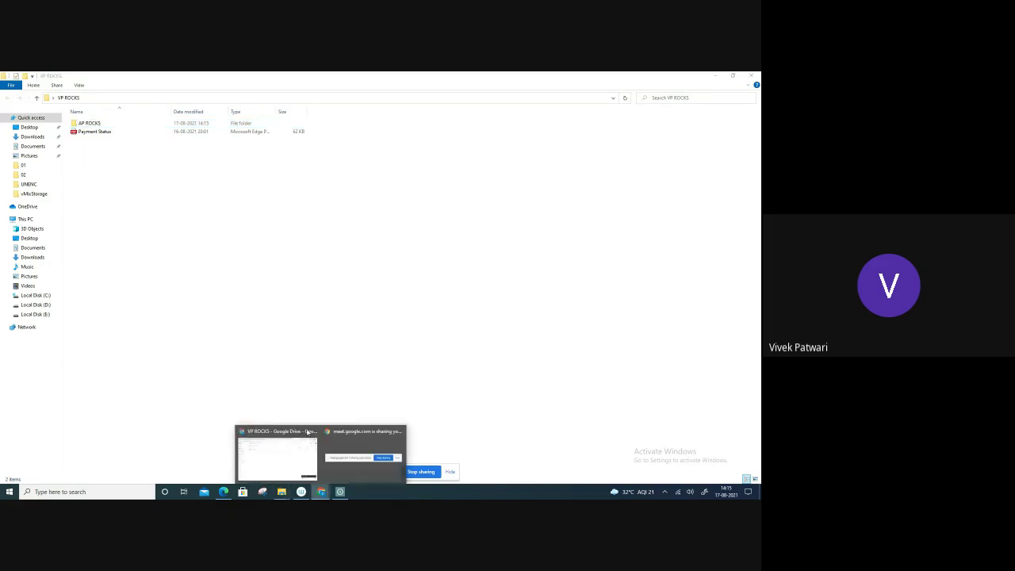
left_click(307, 432)
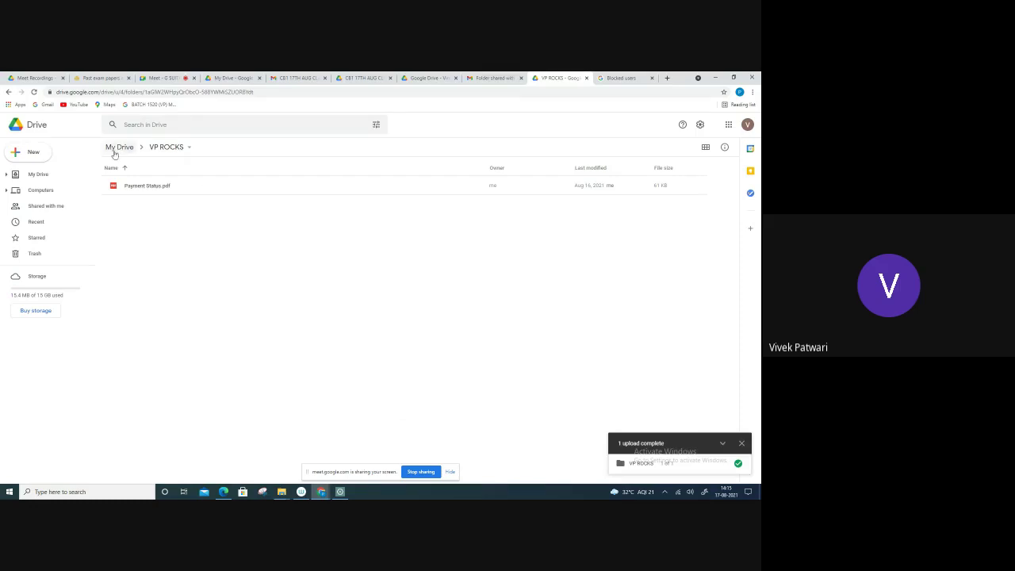
Trash the old VP ROCKS folder in My Drive and upload Desktop > VP ROCKS in its place.
left_click(121, 148)
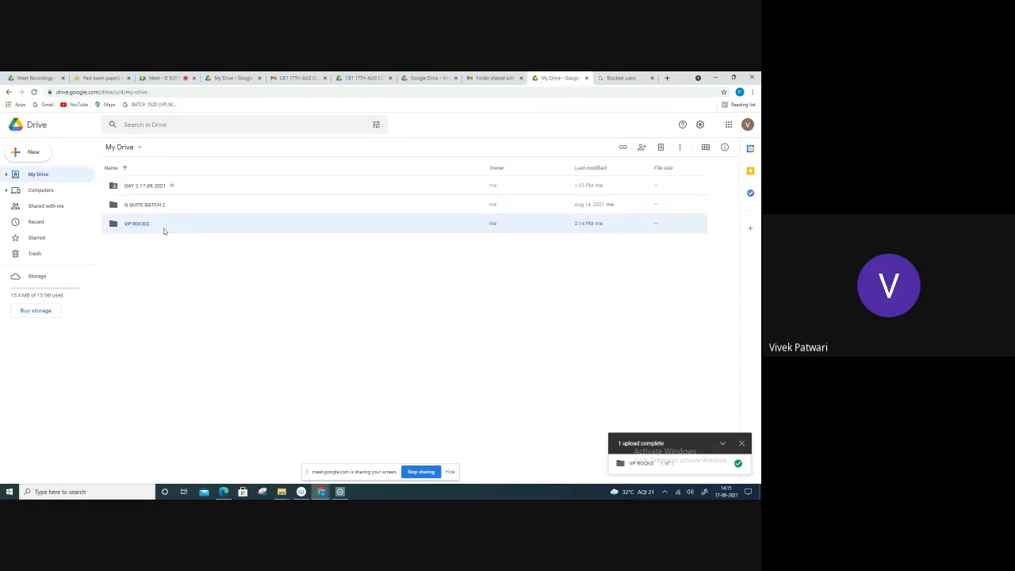
key("Delete")
right_click(236, 314)
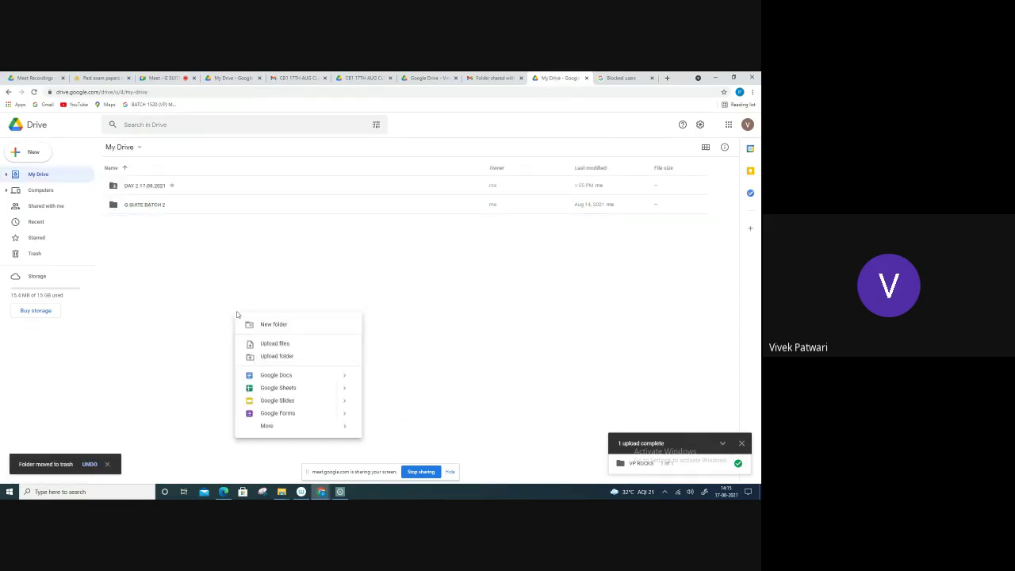
left_click(274, 356)
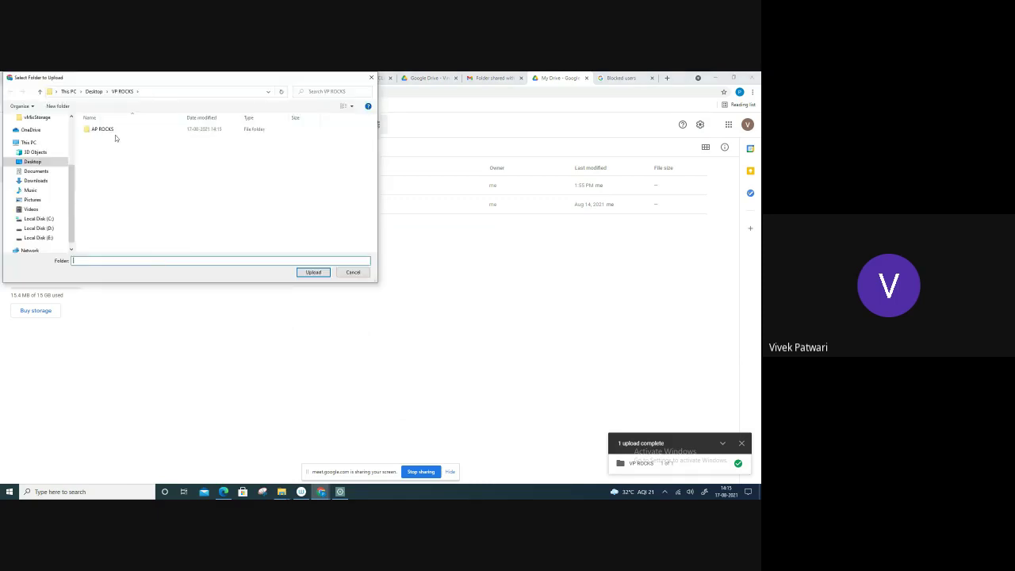
left_click(115, 133)
left_click(93, 92)
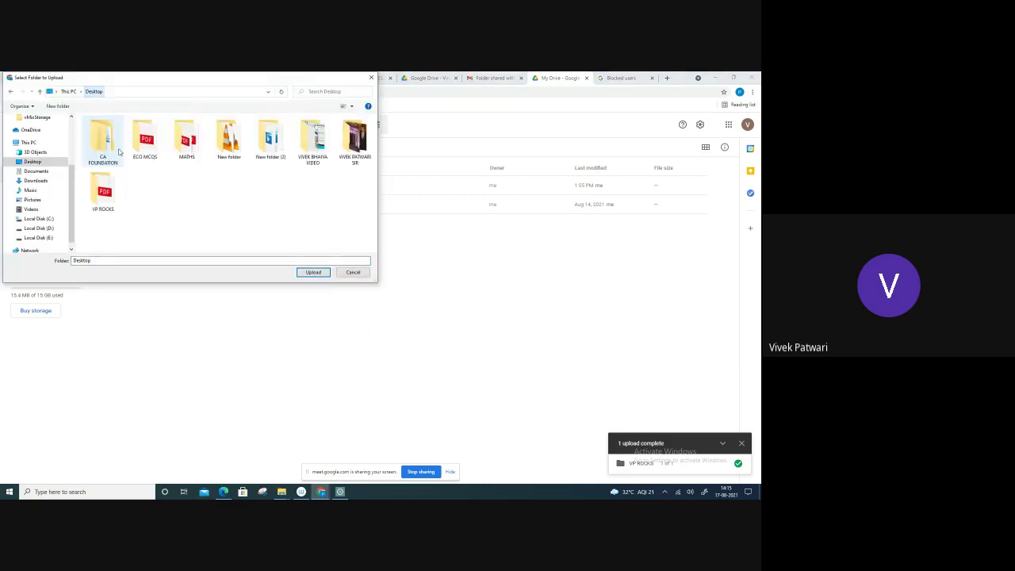
left_click(103, 192)
left_click(313, 272)
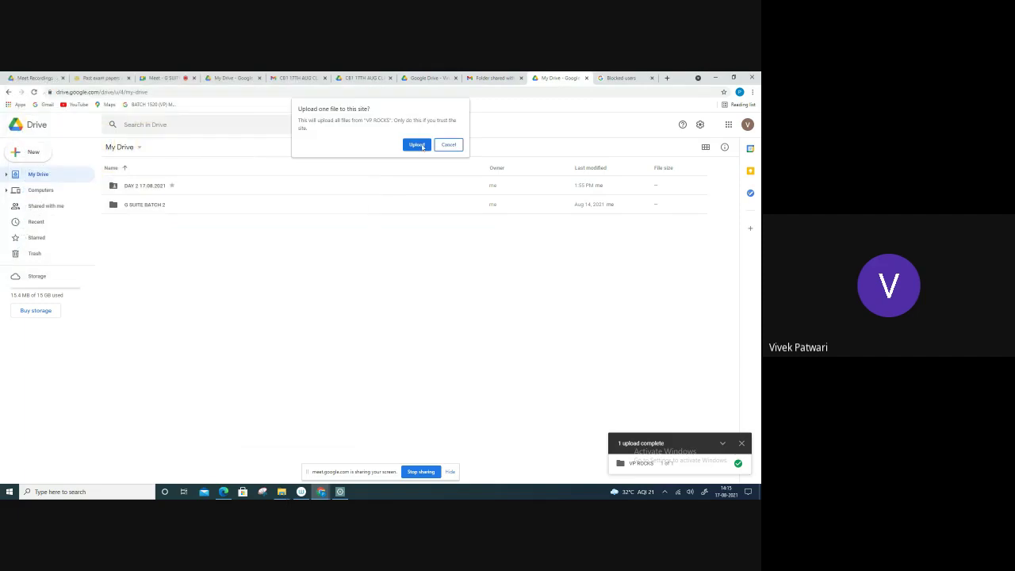
left_click(418, 145)
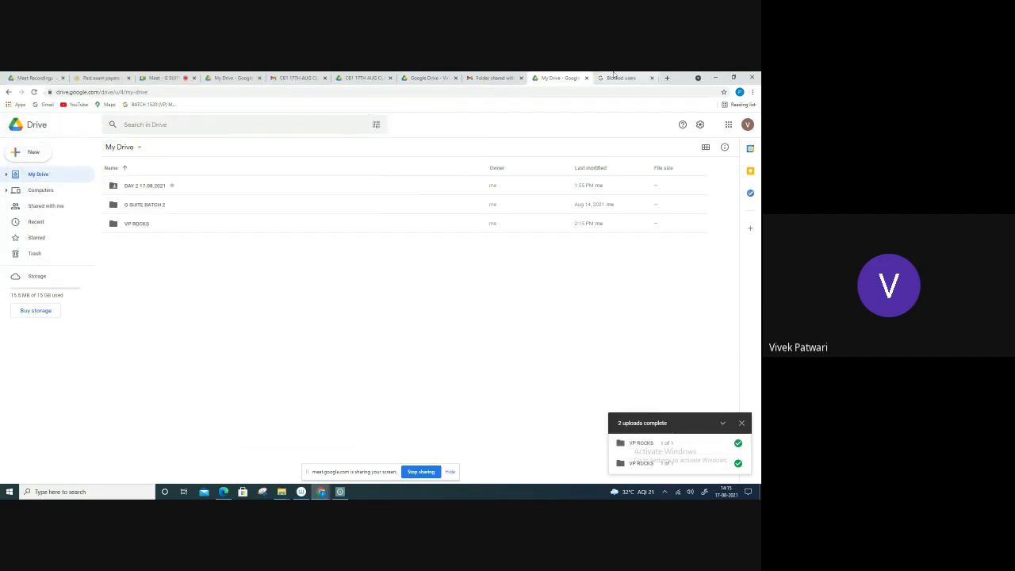
left_click(715, 77)
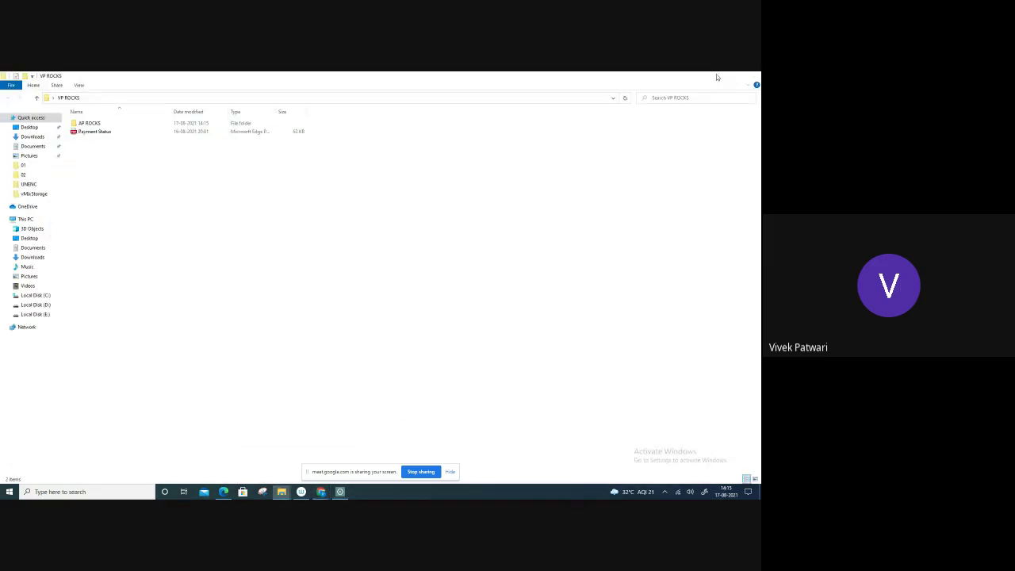
Open the desktop VP ROCKS folder, then check that Drive's VP ROCKS holds Payment Status.pdf before returning to Meet.
left_click(717, 77)
double_click(466, 171)
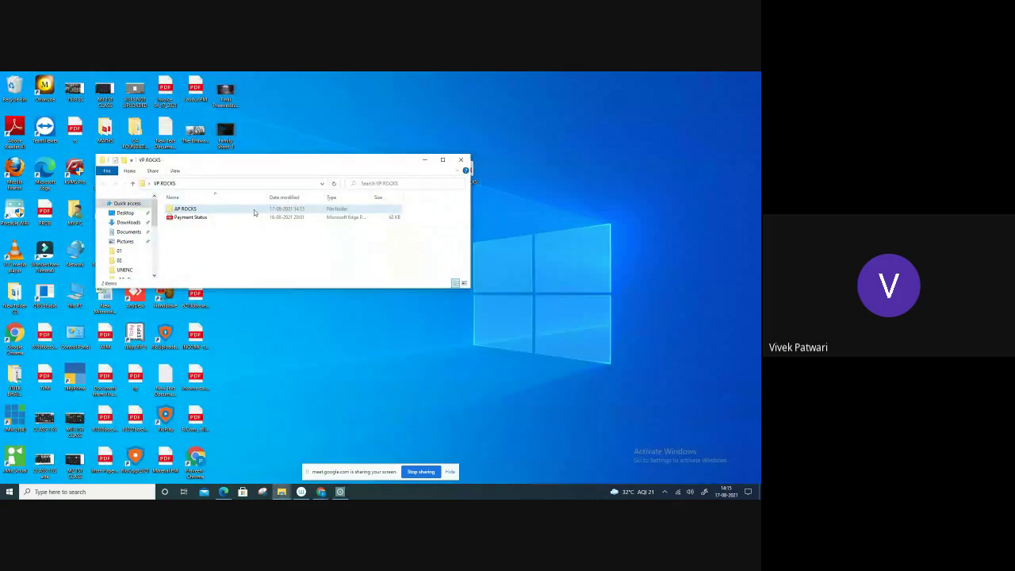
left_click(323, 495)
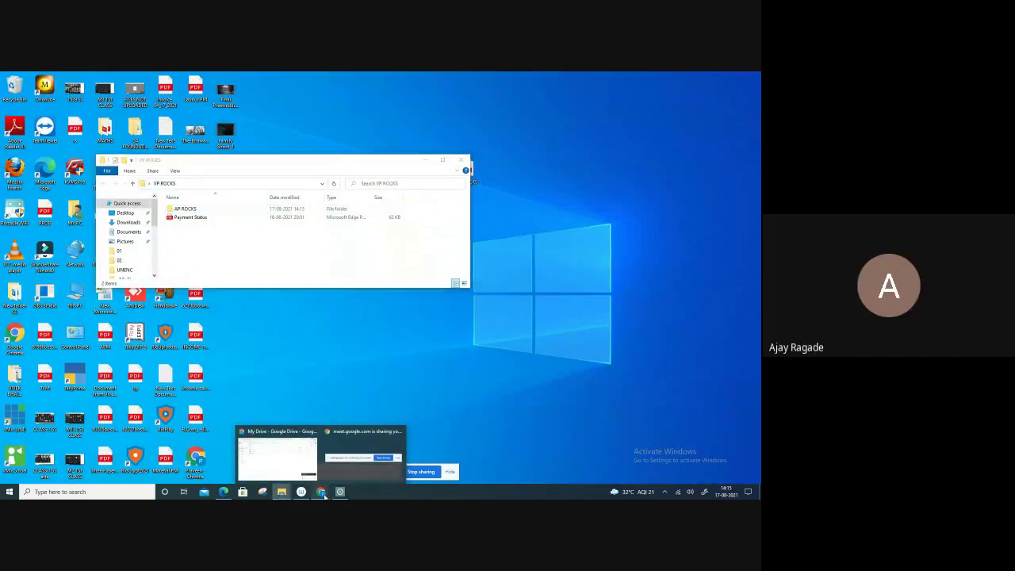
left_click(277, 456)
left_click(156, 229)
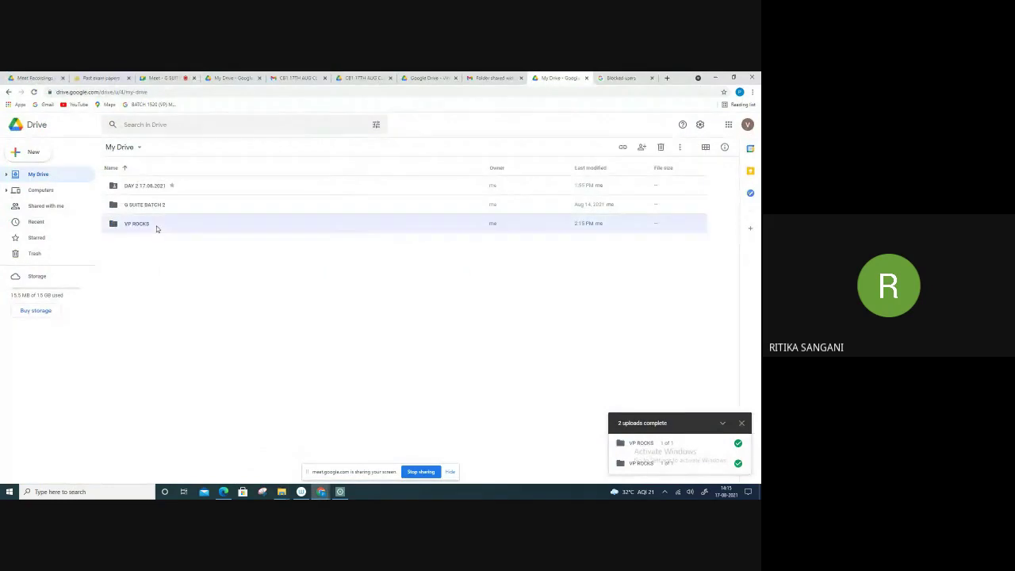
double_click(157, 229)
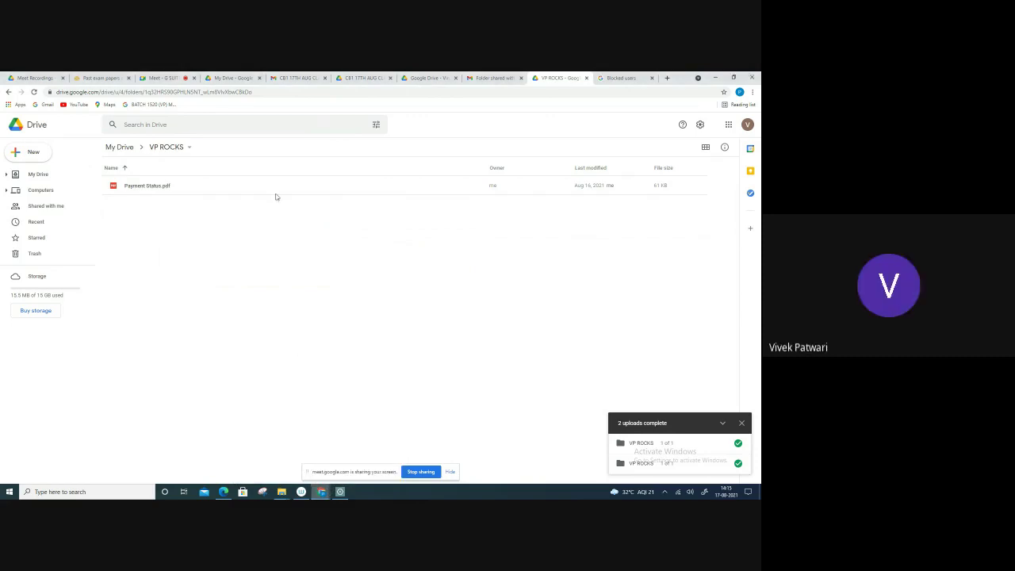
left_click(162, 78)
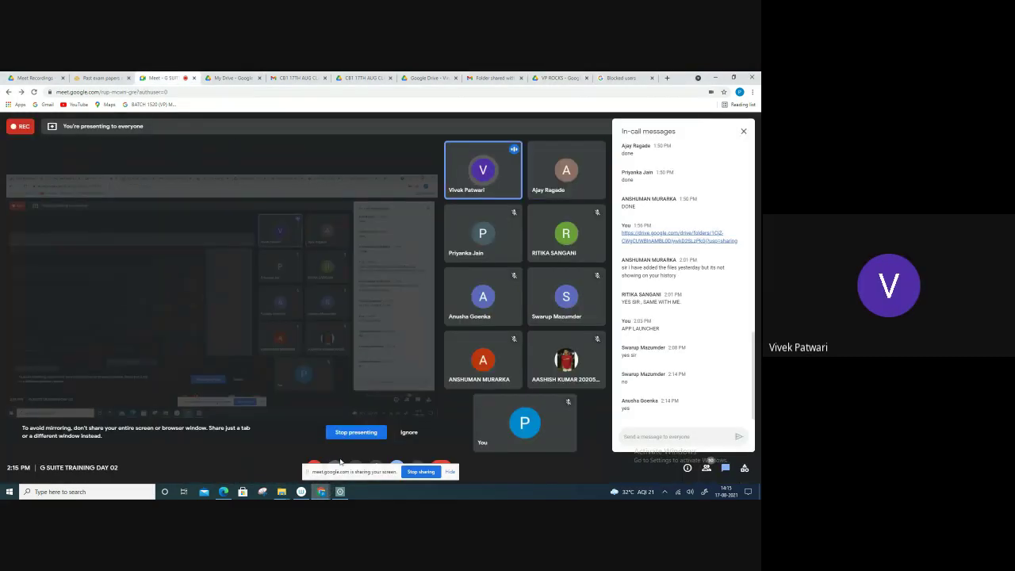
Close the Blocked users tab and minimize the browser.
left_click(623, 77)
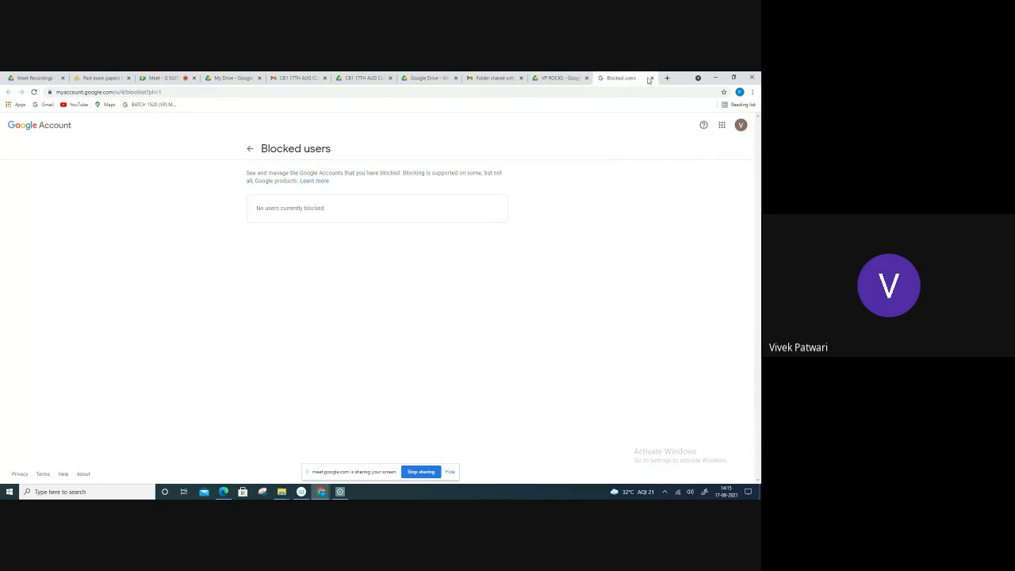
left_click(651, 77)
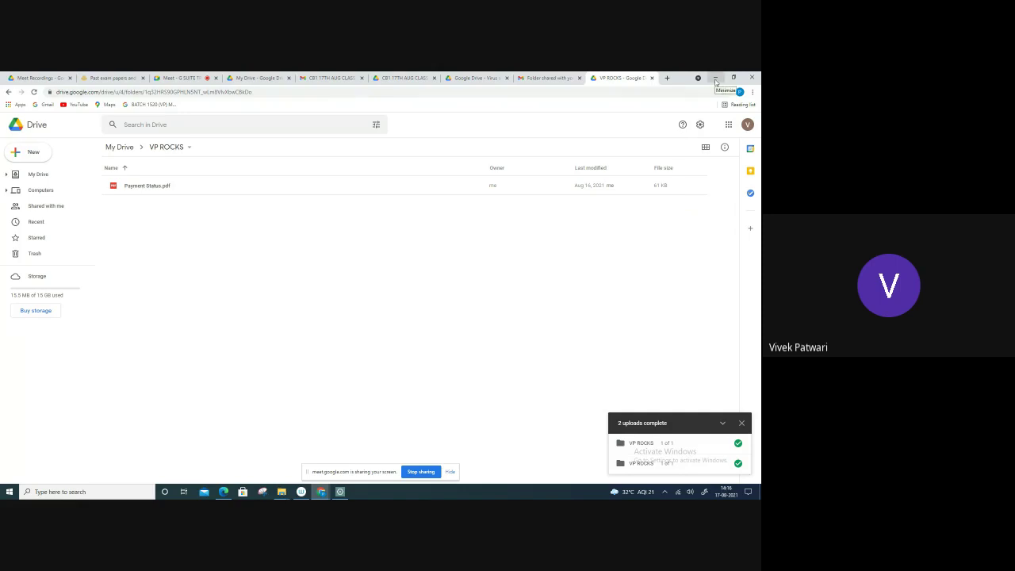
left_click(715, 79)
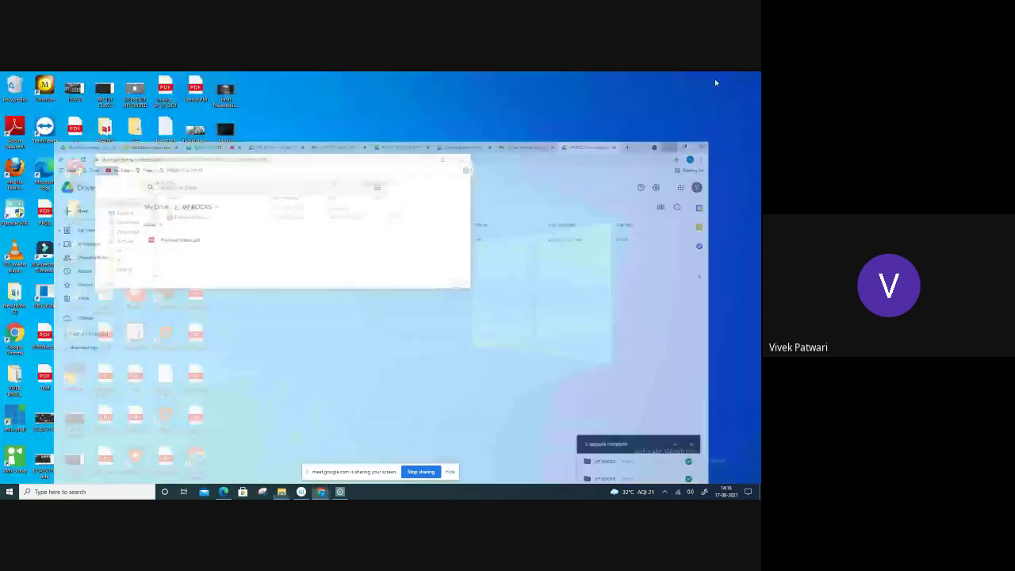
Close File Explorer, then make a new desktop folder called WORKLOAD and open it.
left_click(458, 160)
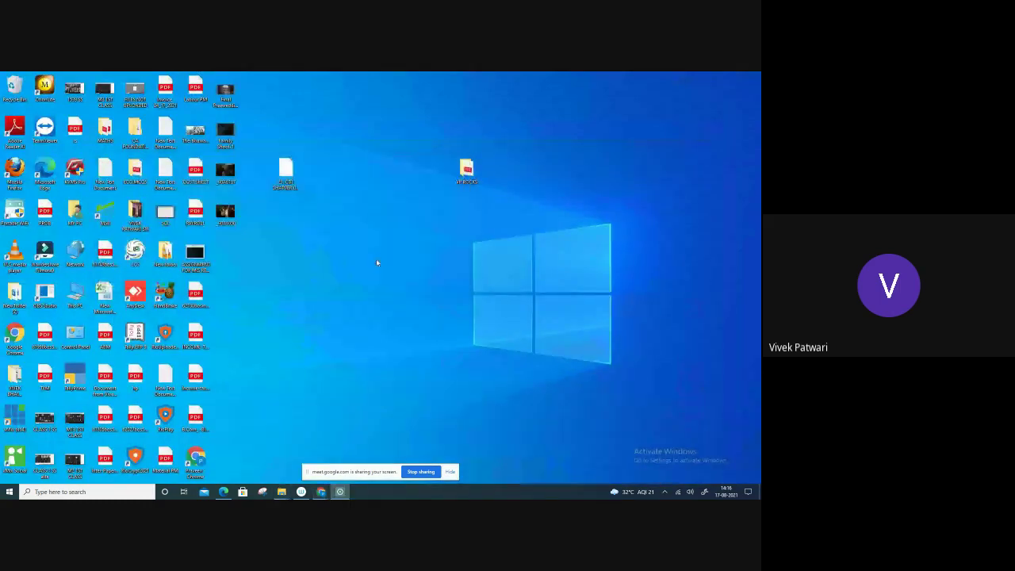
right_click(376, 257)
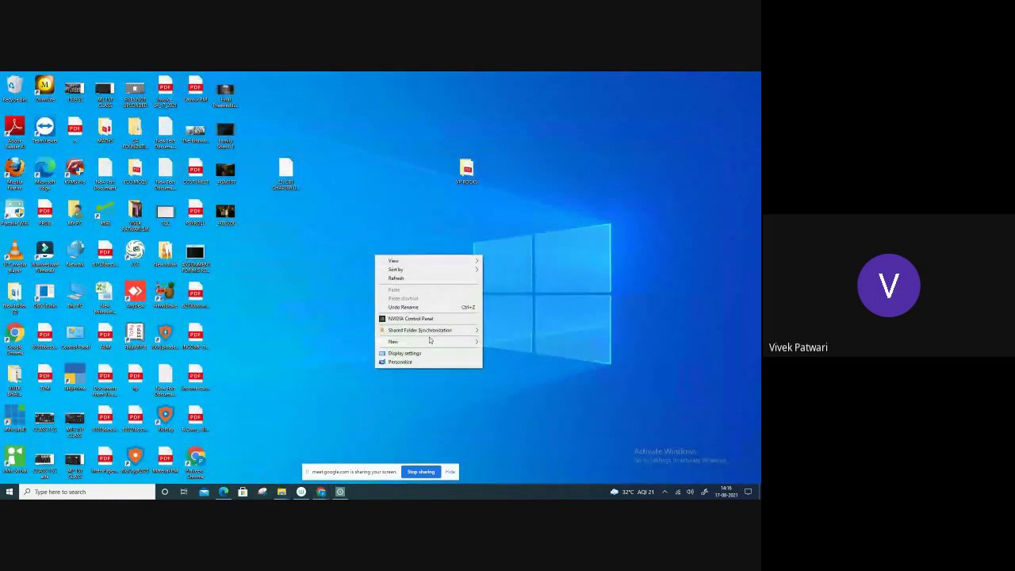
mouse_move(393, 341)
left_click(508, 343)
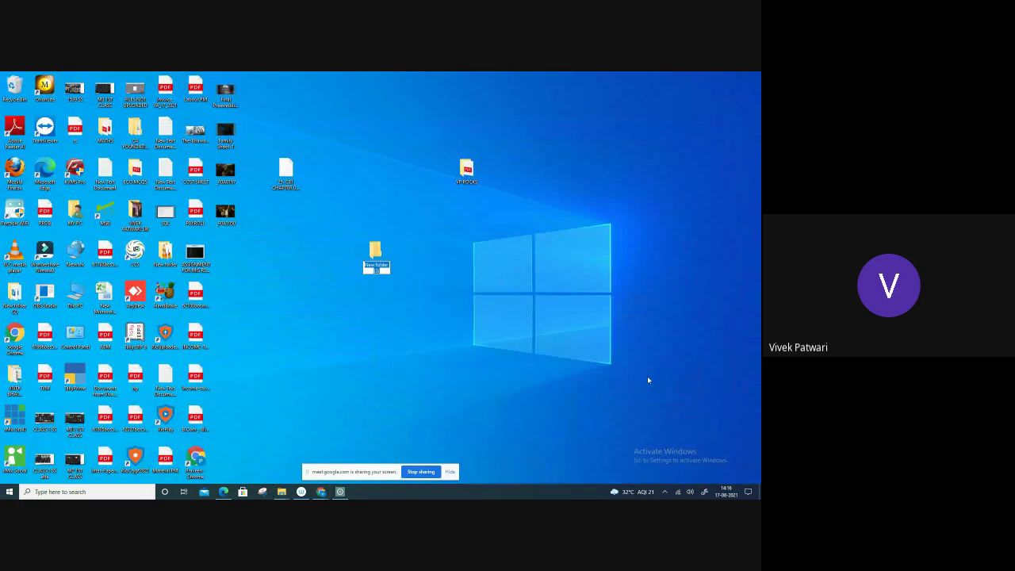
type("WORK")
type("LOAD")
key("Return")
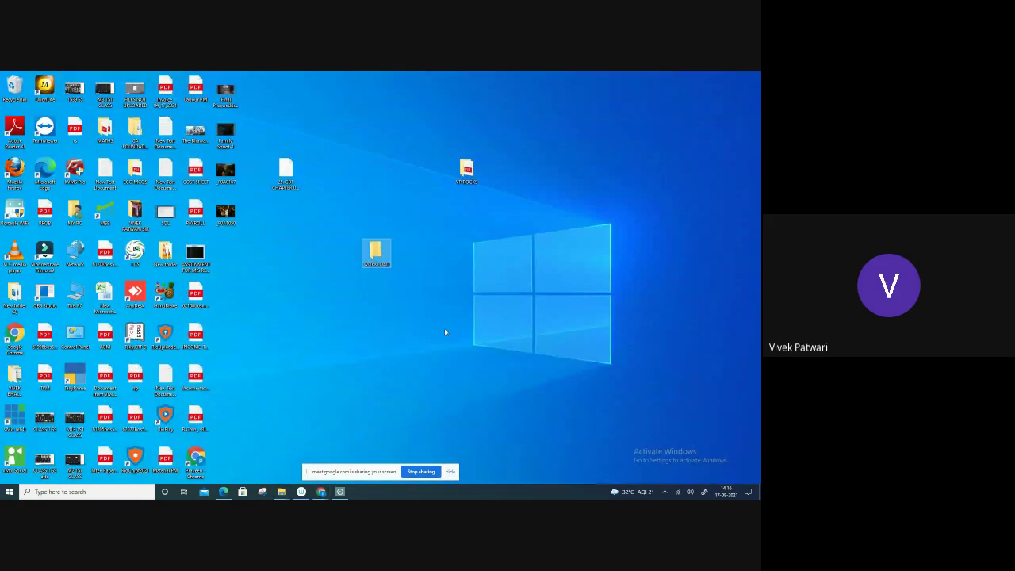
double_click(374, 261)
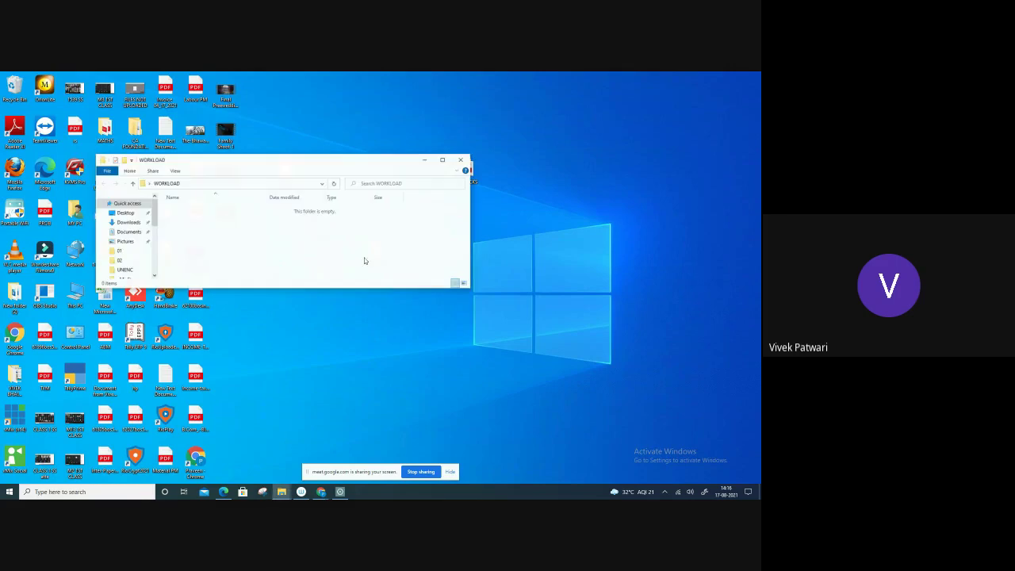
Search for 'WORD' and launch Microsoft Word 2010.
left_click(443, 161)
left_click(53, 491)
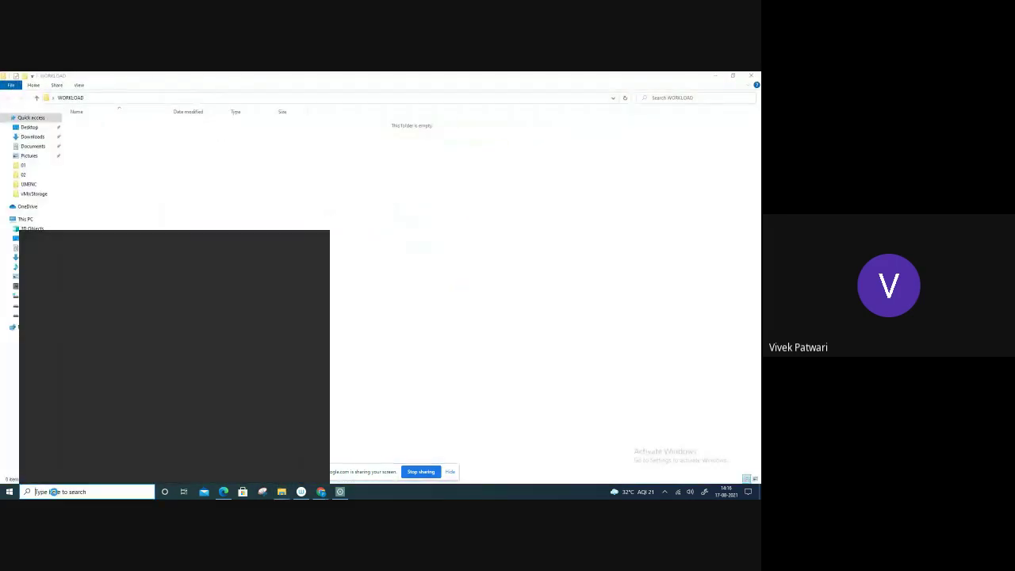
type("WORD")
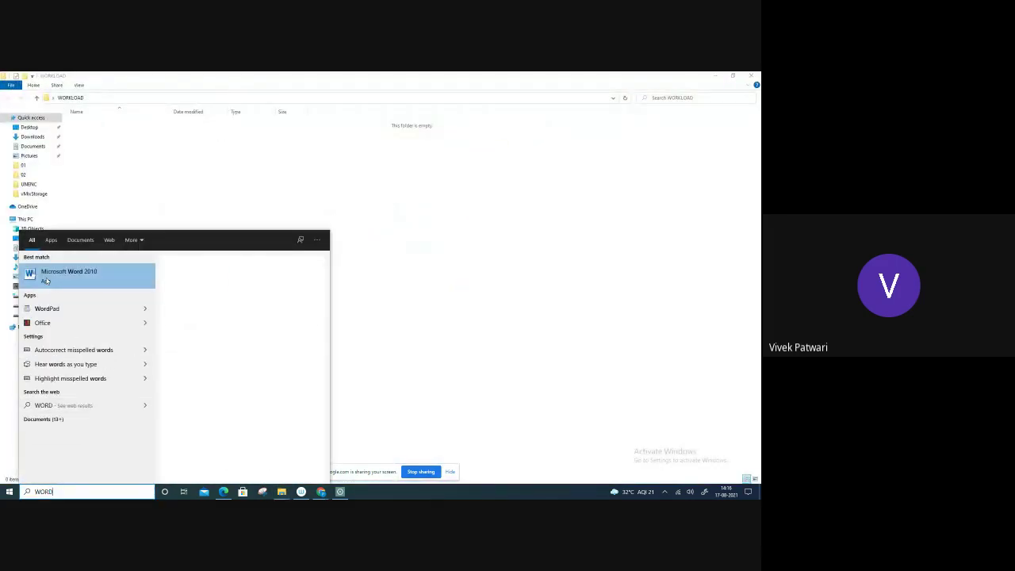
left_click(87, 275)
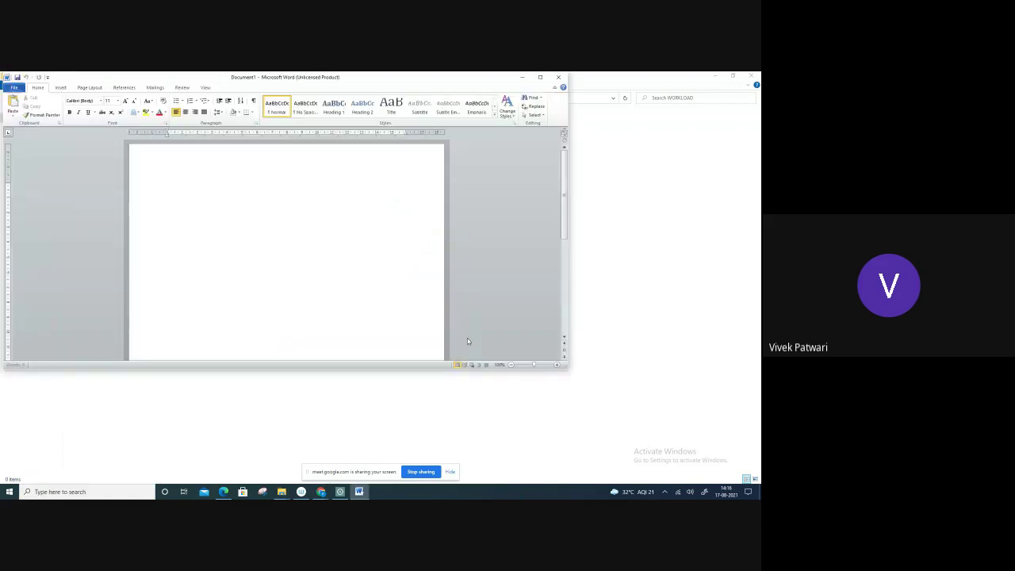
Dismiss the Office activation wizard, cancel the Open dialog, and show the recent documents list.
left_click(19, 89)
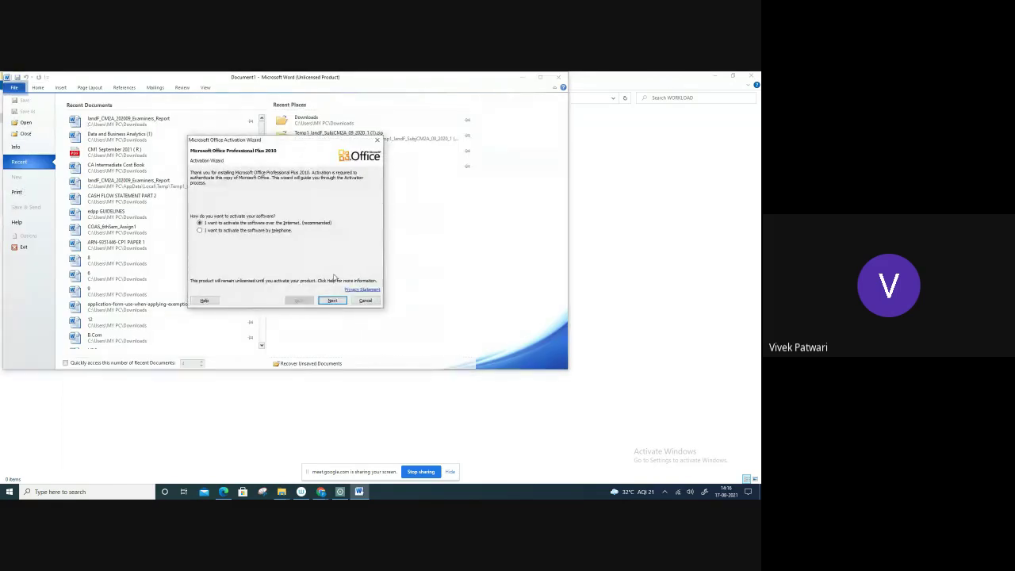
left_click(365, 300)
key("Escape")
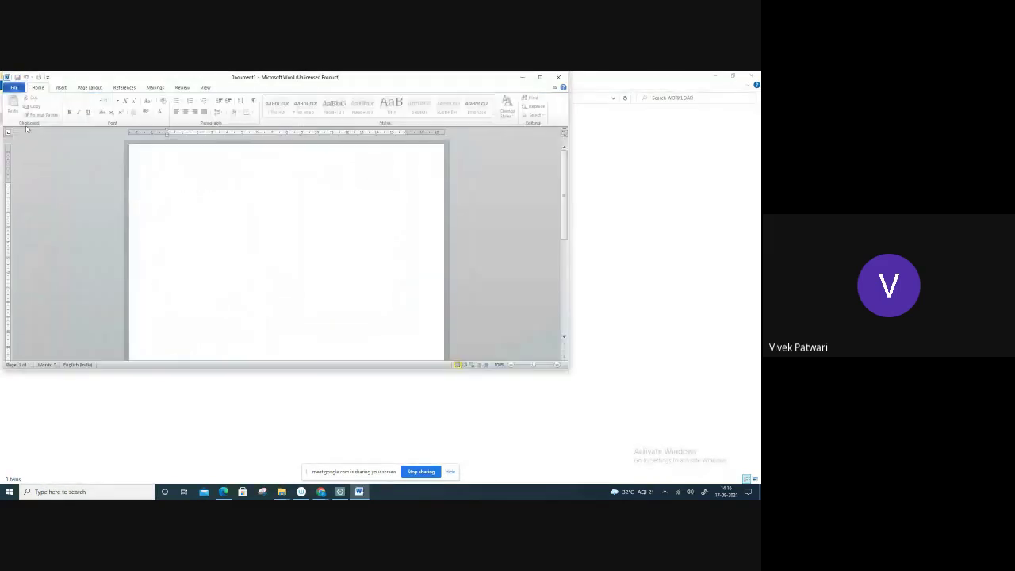
key("ctrl+o")
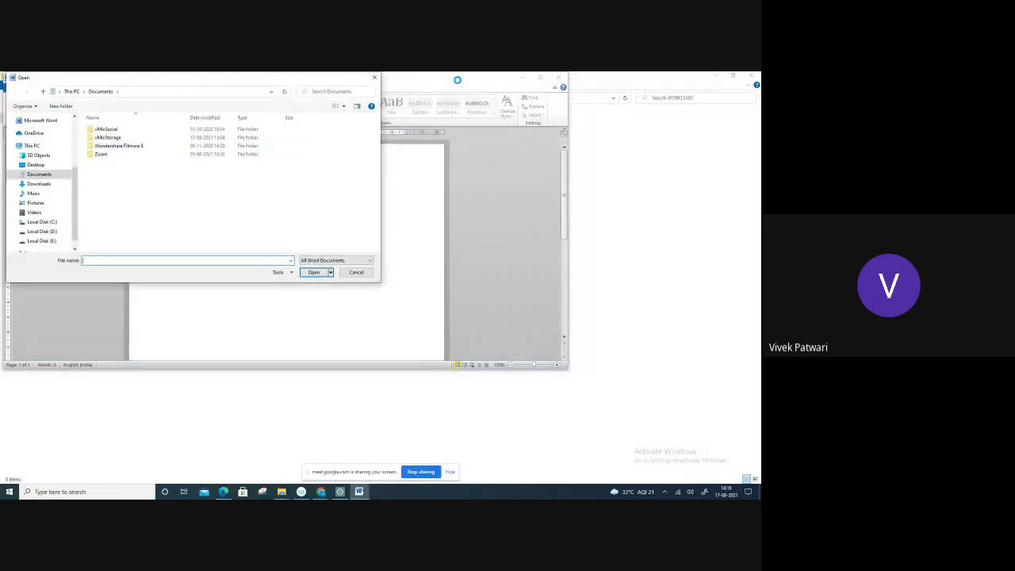
left_click(374, 77)
left_click(14, 87)
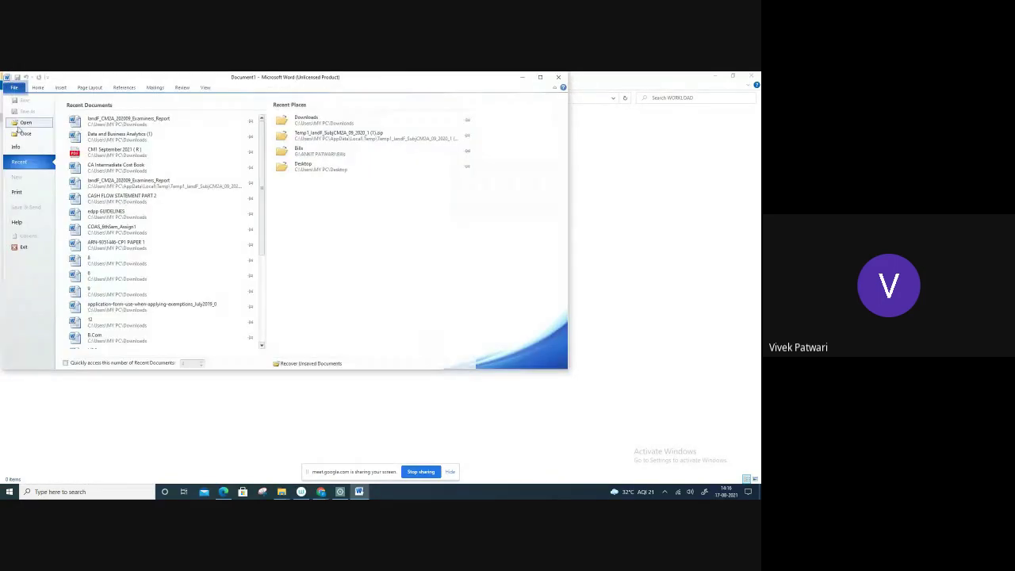
Move the TVM PDF from the desktop into the WORKLOAD folder and open it.
left_click(558, 77)
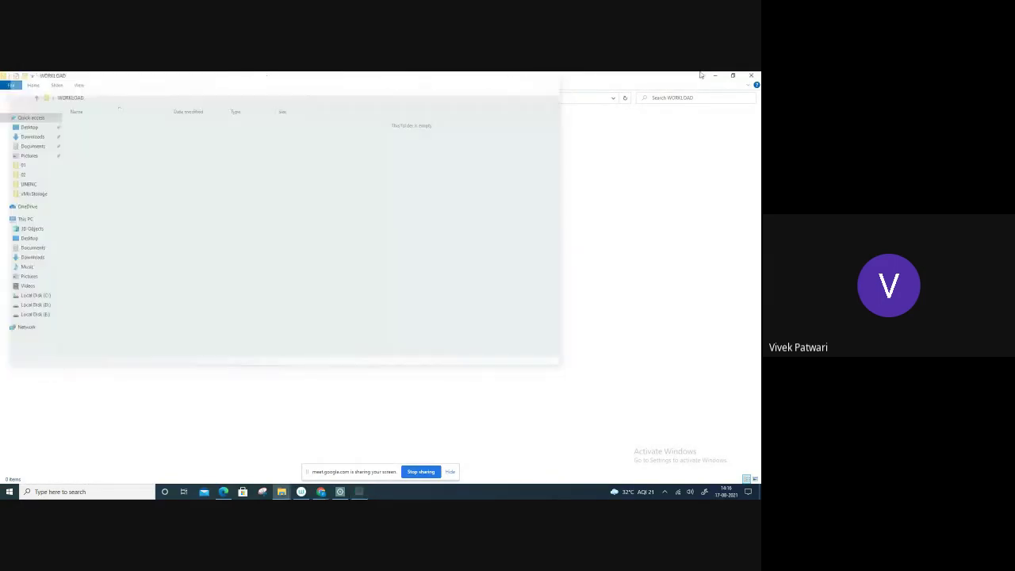
left_click(750, 75)
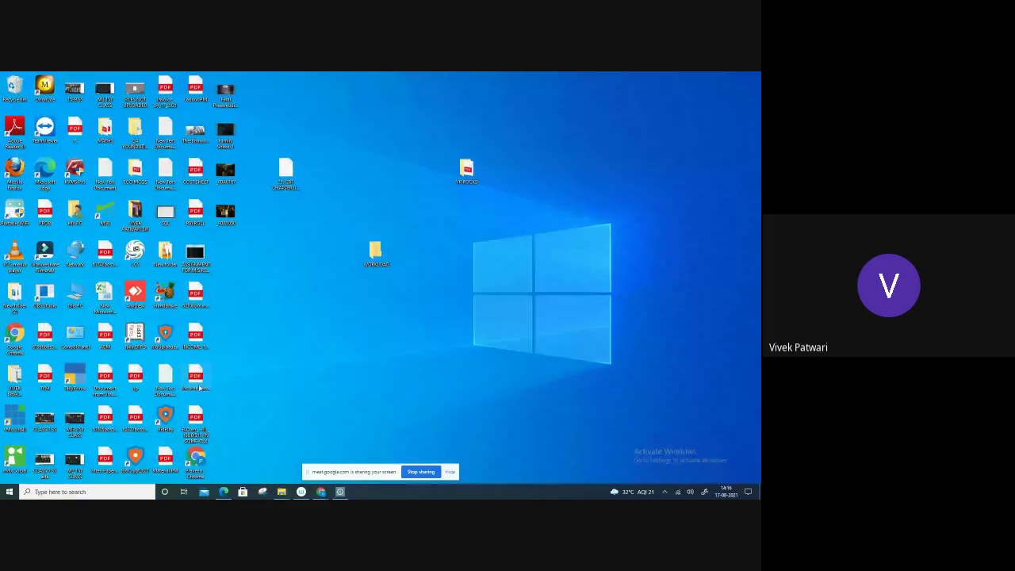
mouse_move(187, 386)
left_mouse_down()
mouse_move(326, 331)
mouse_move(351, 333)
left_mouse_up()
left_click(272, 378)
left_click_drag(41, 379, 377, 254)
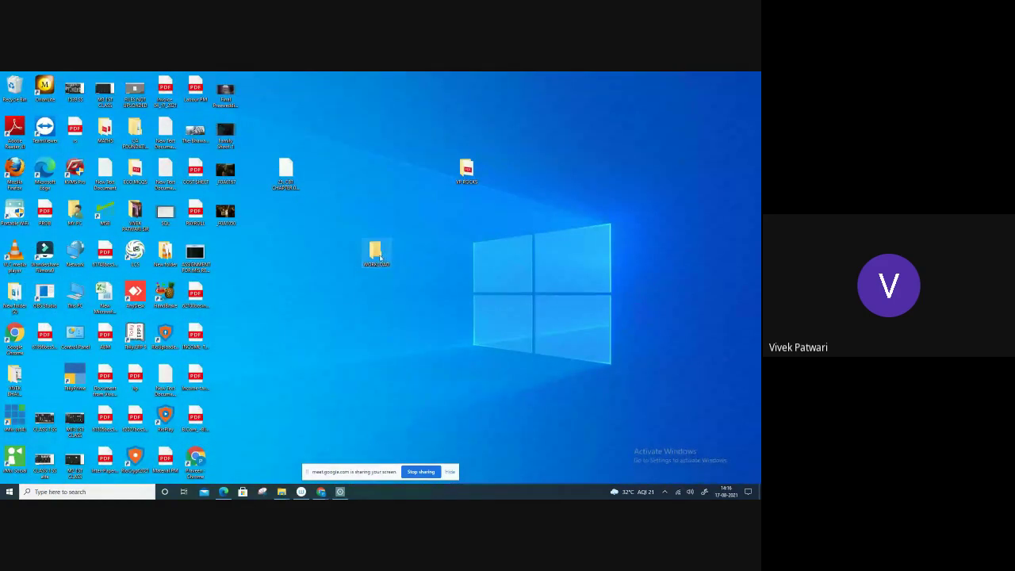
double_click(378, 254)
Create new folders named PP, AP and SA inside WORKLOAD.
right_click(290, 220)
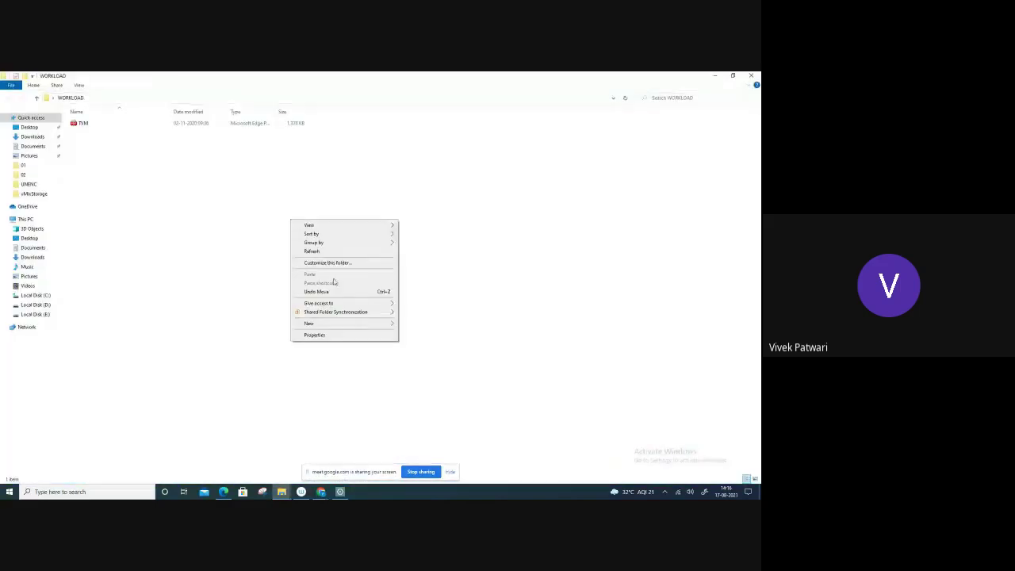
left_click(420, 325)
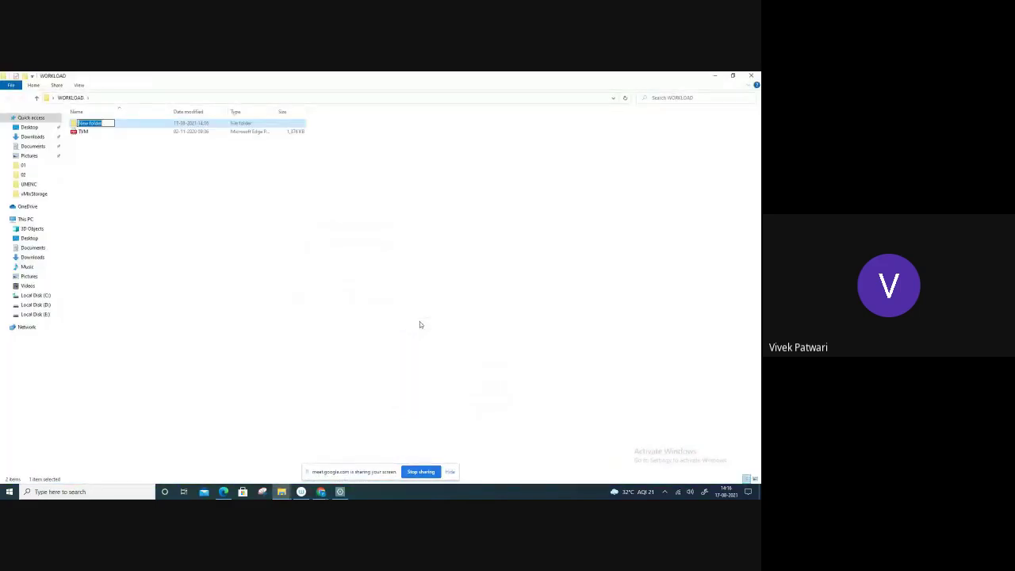
type("PP")
right_click(402, 267)
mouse_move(444, 369)
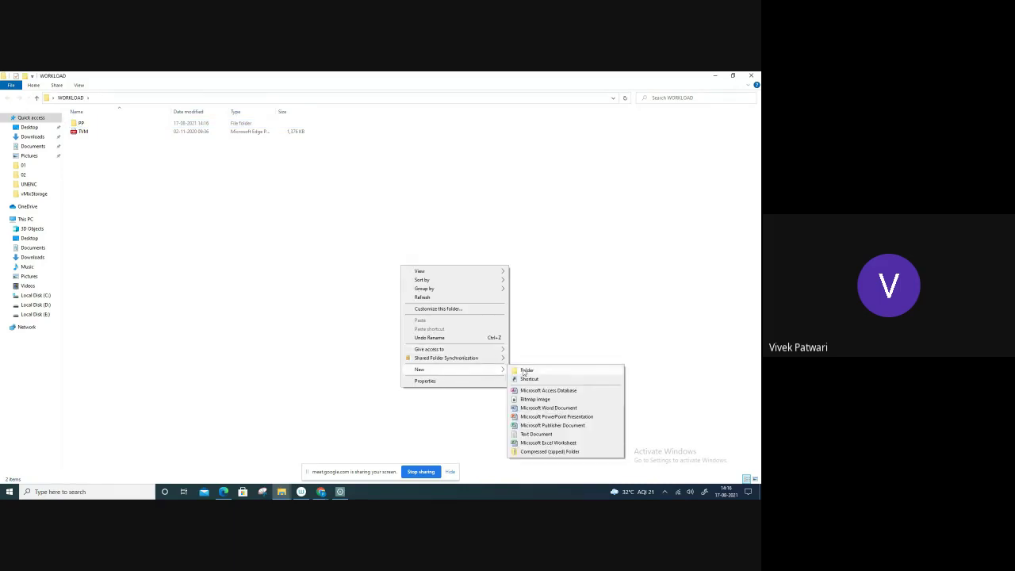
left_click(524, 371)
type("AP")
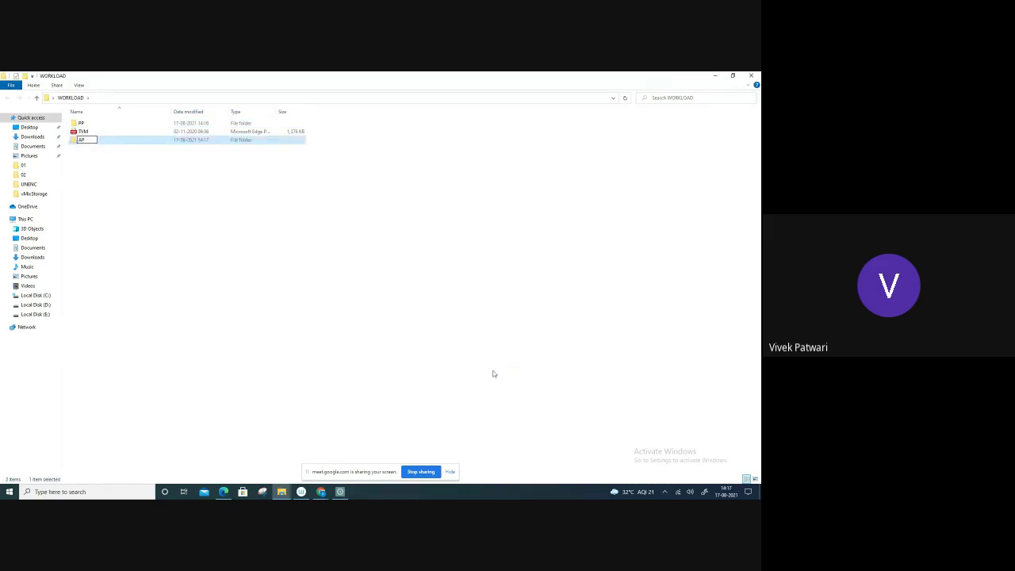
right_click(293, 255)
mouse_move(311, 360)
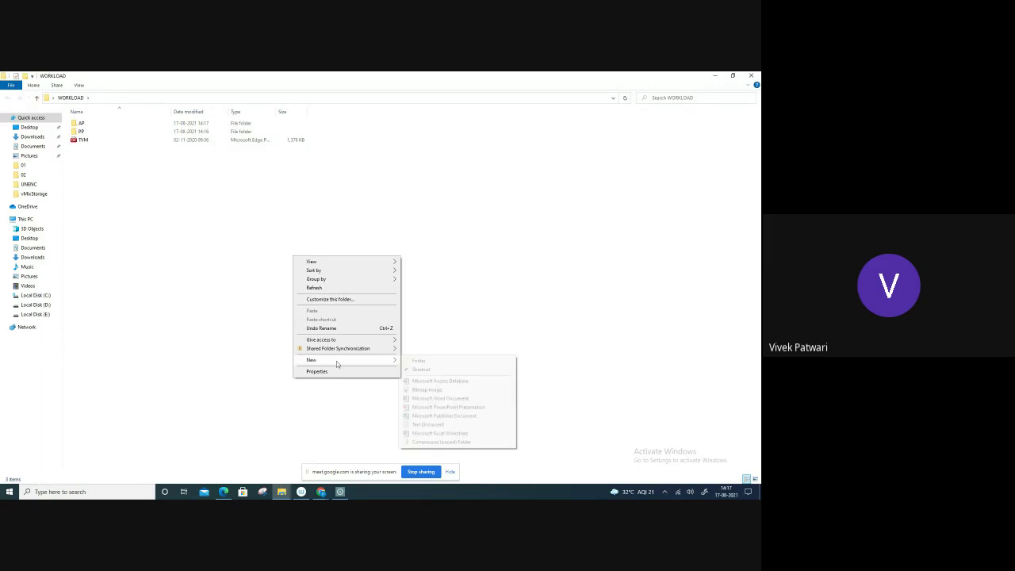
left_click(412, 364)
type("SA")
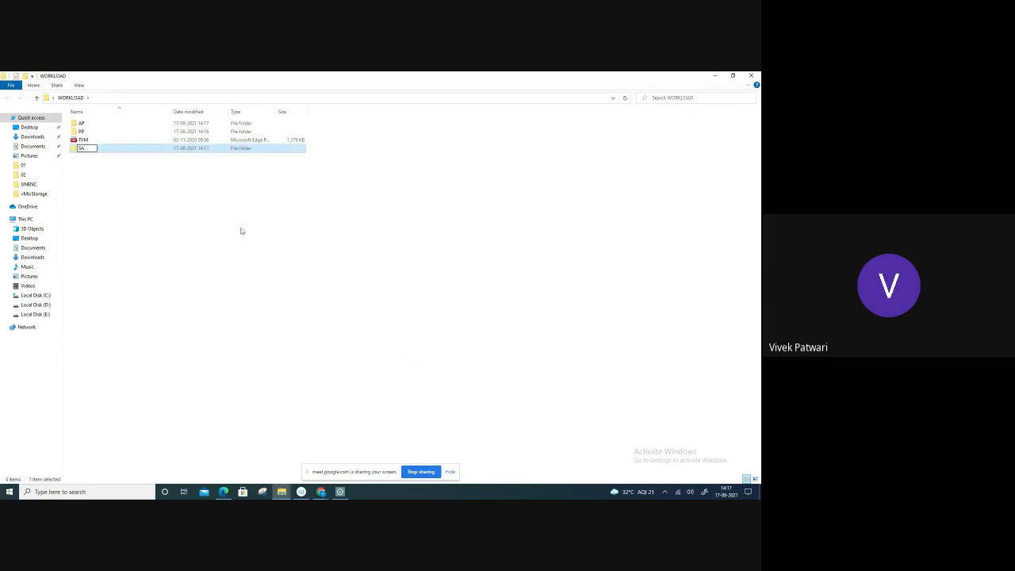
Add two more folders, ANP and VP, inside WORKLOAD.
right_click(239, 227)
mouse_move(257, 328)
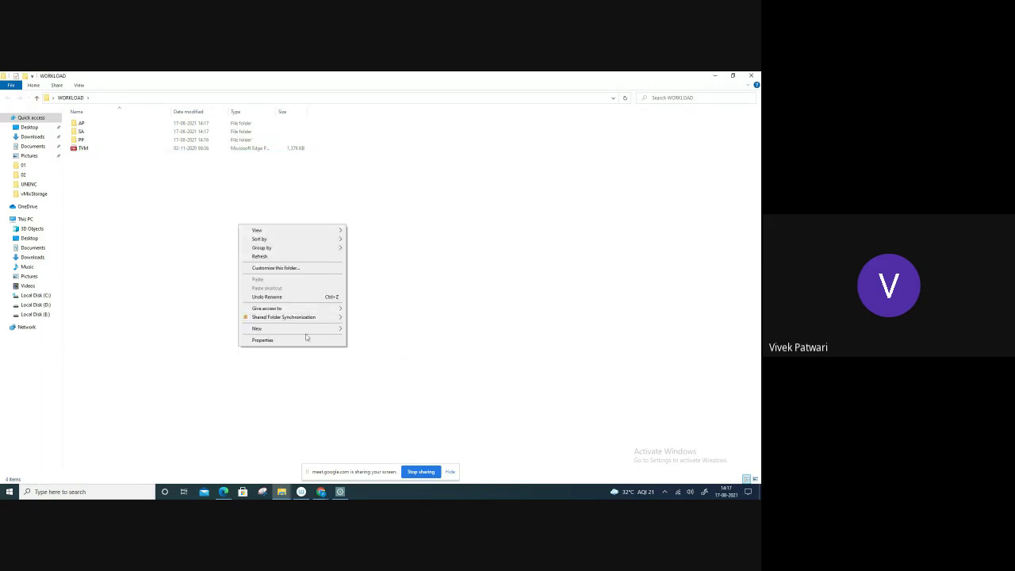
left_click(366, 331)
type("ANP")
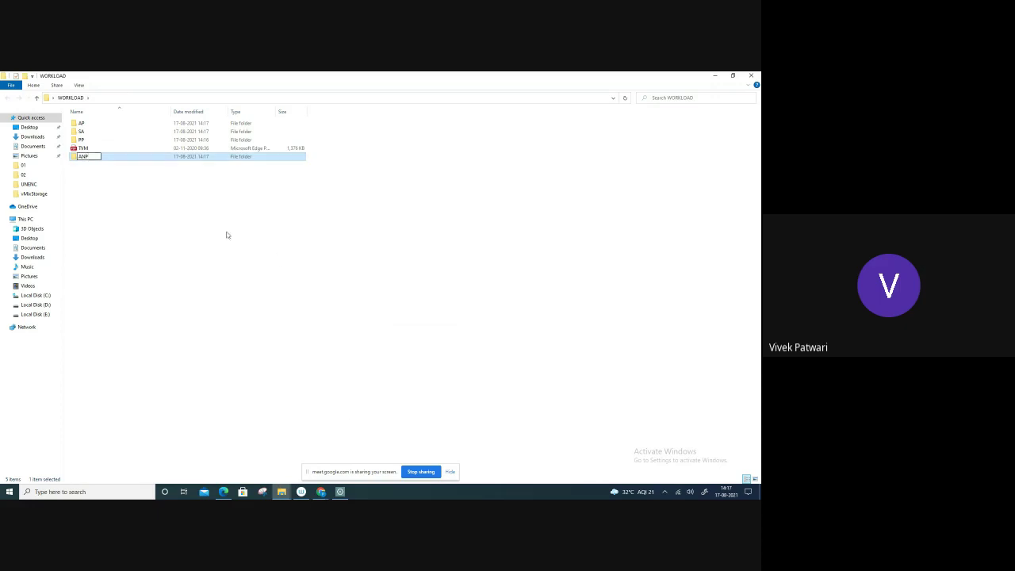
left_click(222, 231)
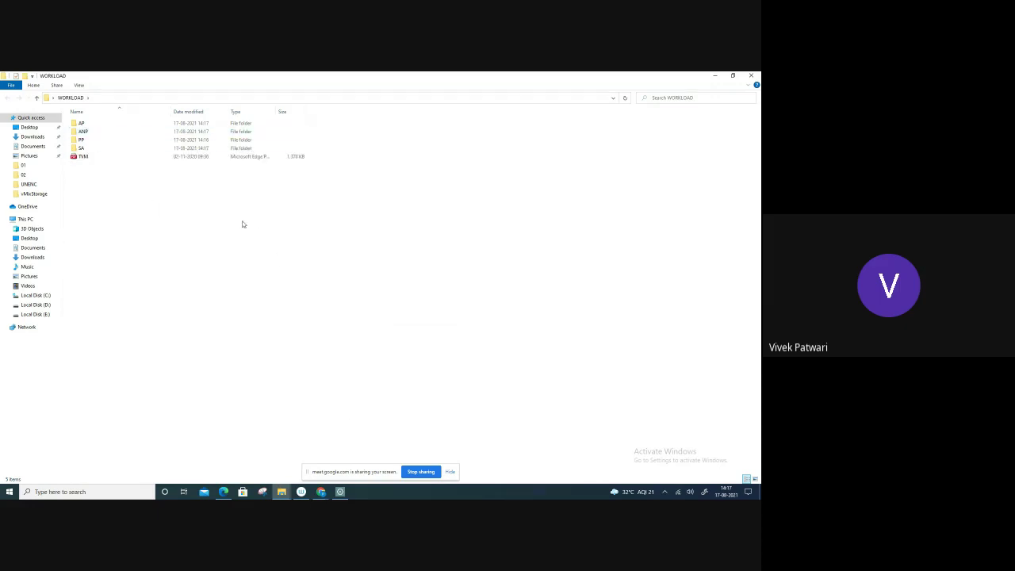
right_click(225, 209)
mouse_move(279, 310)
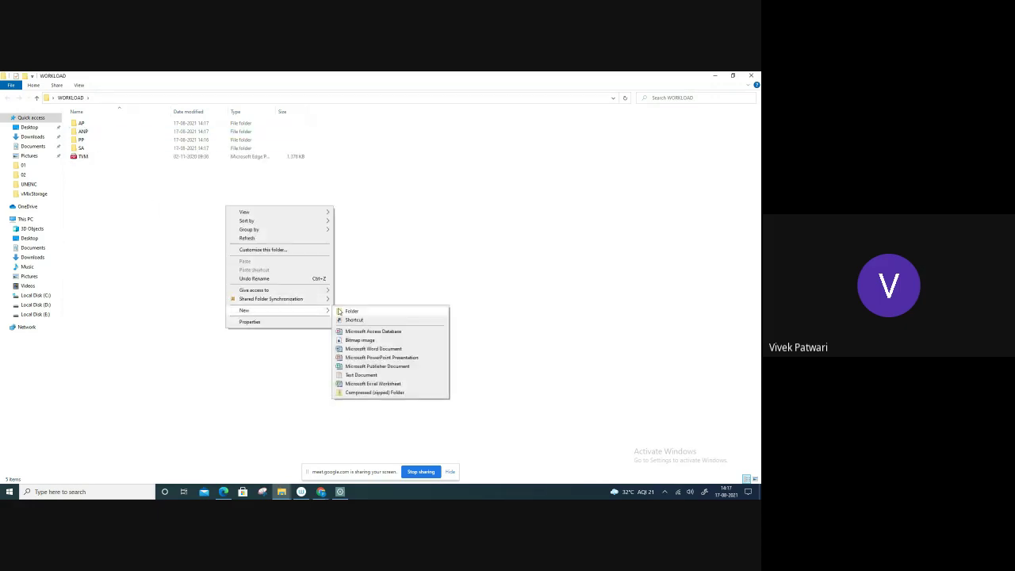
left_click(343, 312)
type("U")
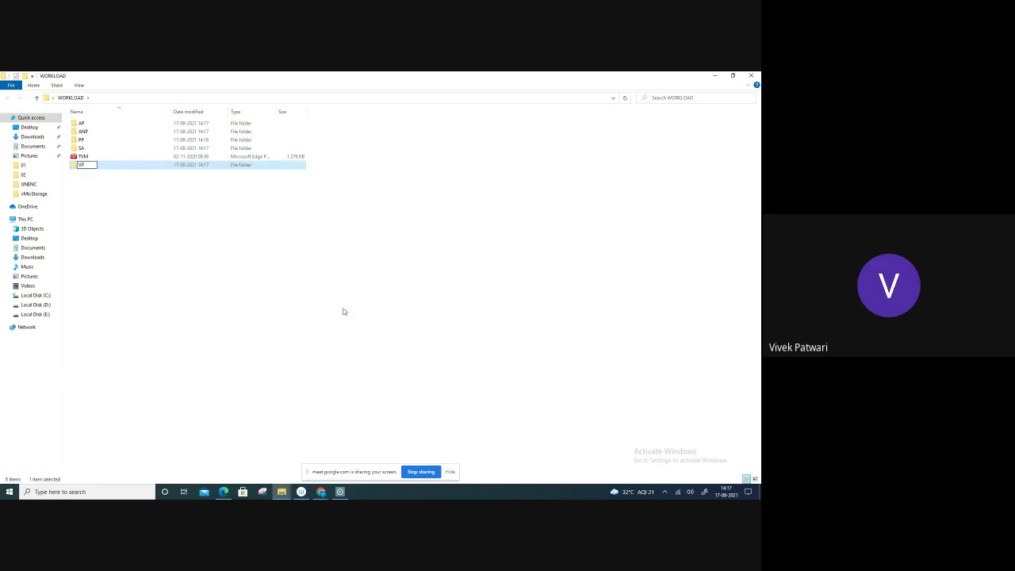
left_click(352, 308)
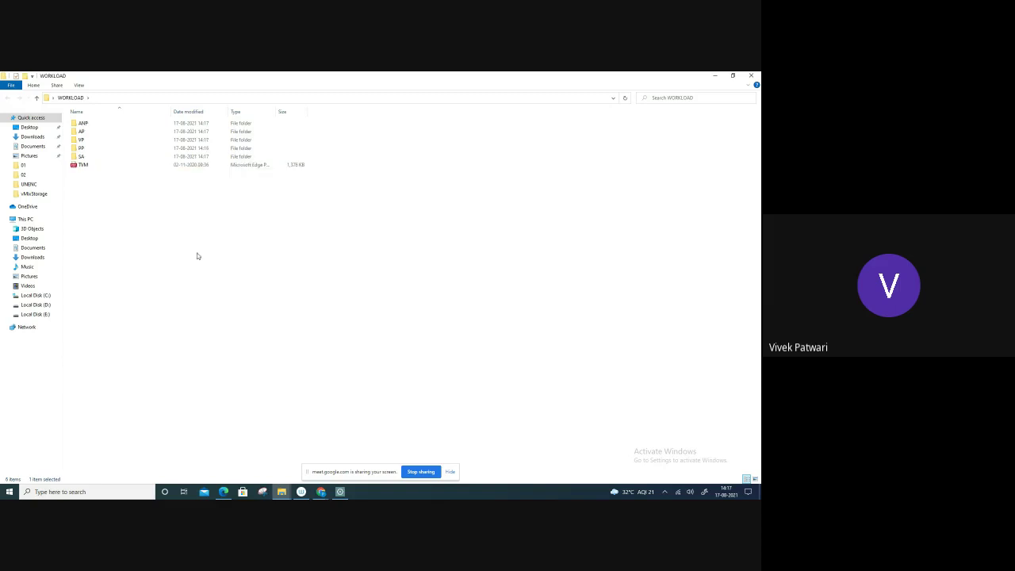
double_click(86, 166)
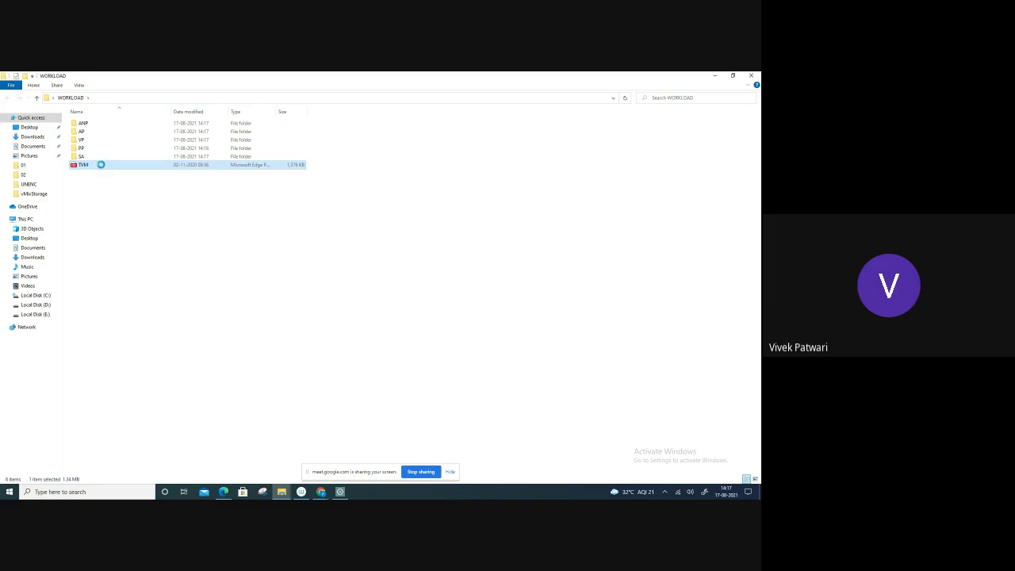
Copy the TVM file and paste it into the ANP and AP folders.
right_click(96, 163)
left_click(113, 261)
right_click(94, 164)
left_click(89, 167)
right_click(87, 164)
left_click(112, 260)
double_click(84, 124)
key("ctrl+v")
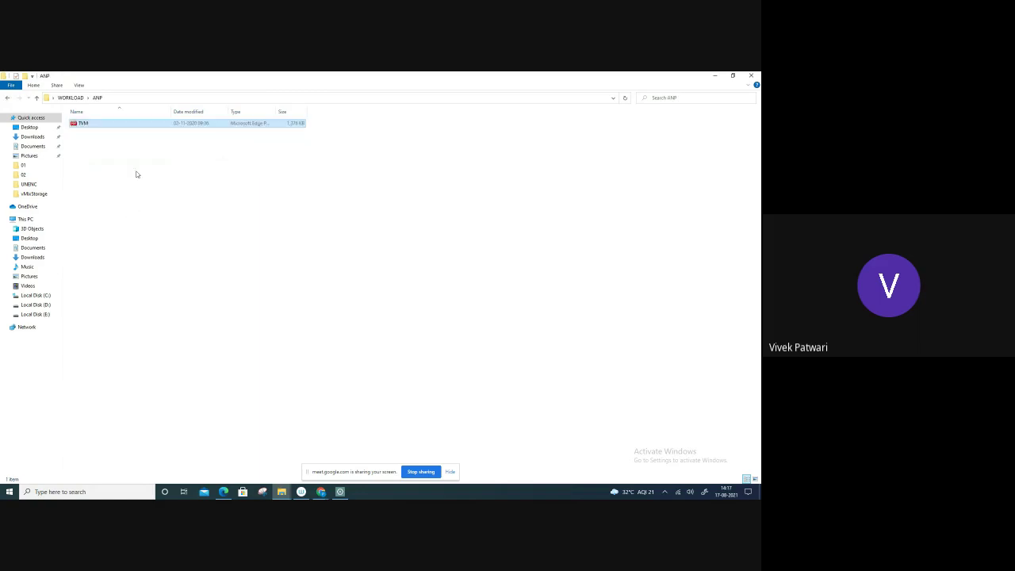
left_click(71, 97)
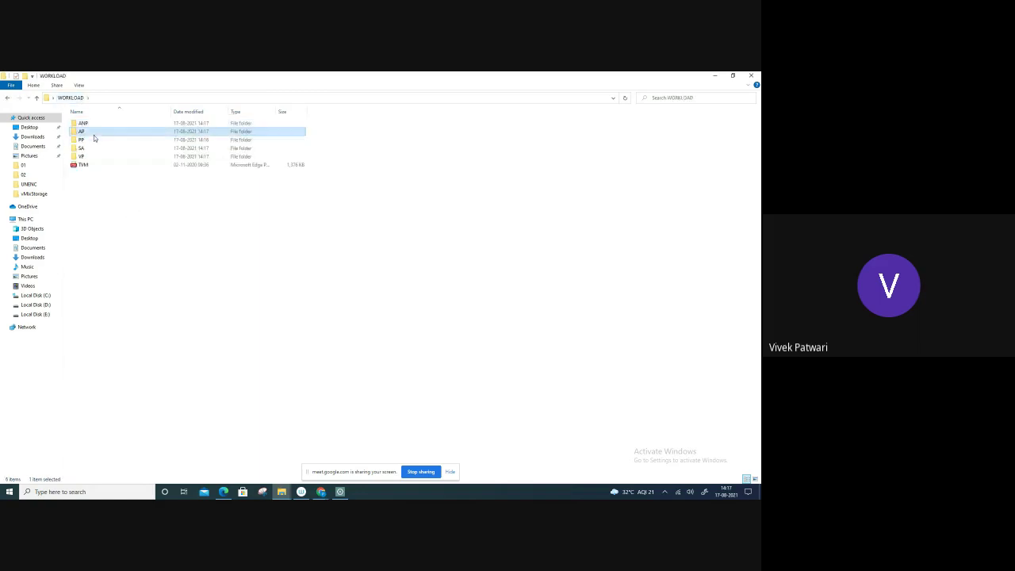
double_click(87, 131)
key("ctrl+v")
Paste TVM copies into the PP, SA and VP folders, then close WORKLOAD.
left_click(71, 97)
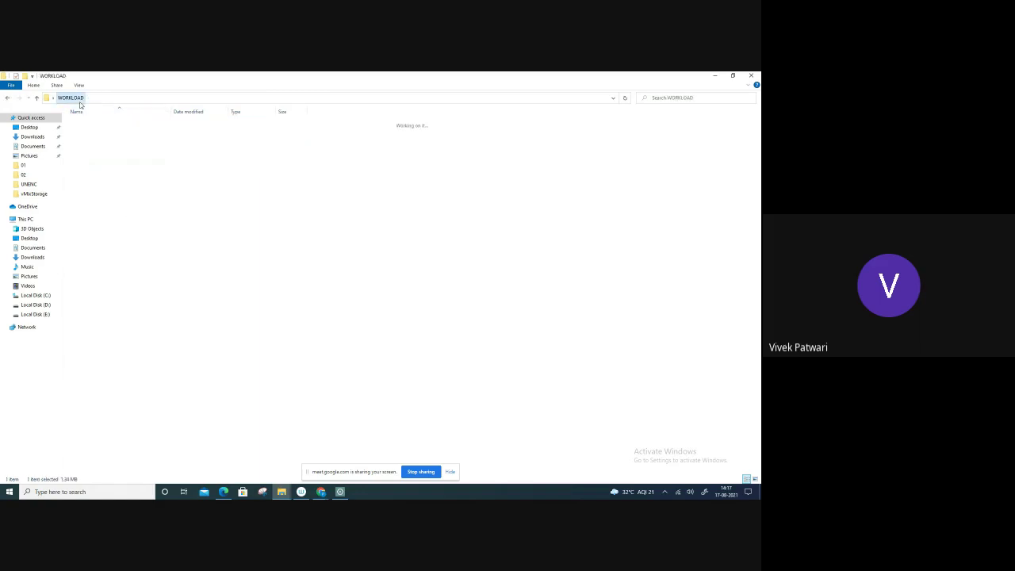
double_click(87, 141)
key("ctrl+v")
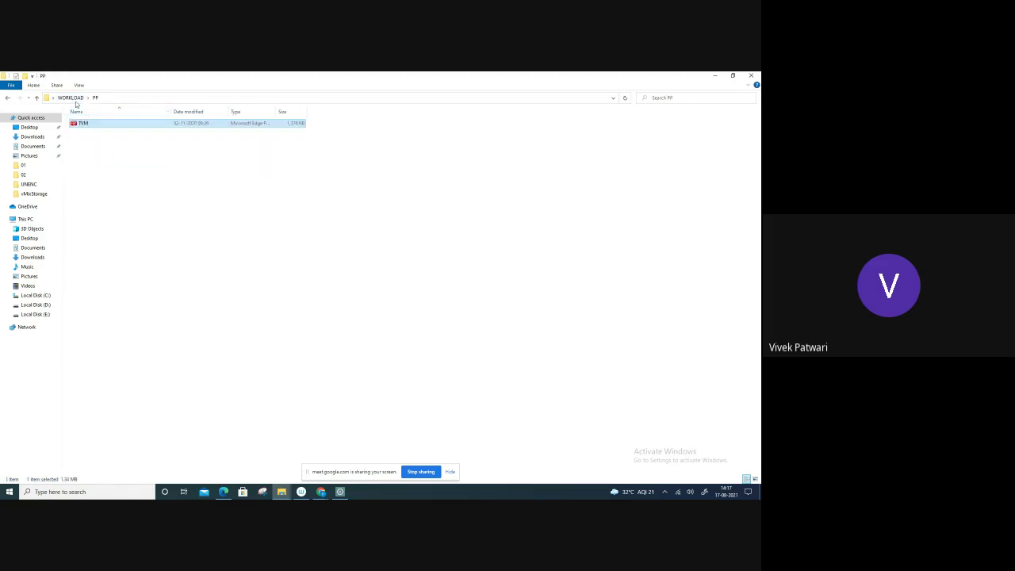
left_click(71, 97)
double_click(95, 151)
key("ctrl+v")
left_click(70, 97)
left_click(90, 157)
double_click(89, 156)
key("ctrl+v")
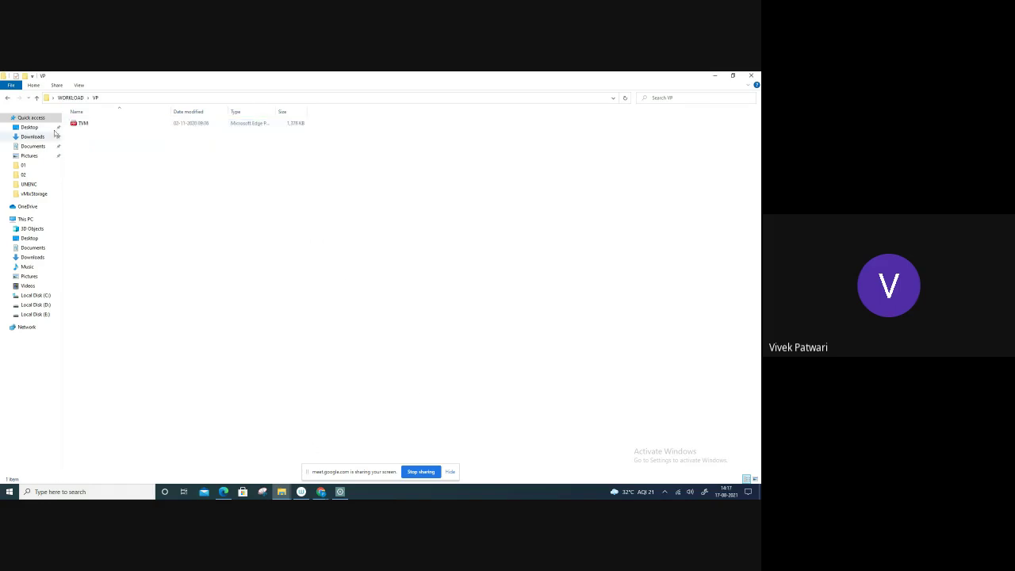
left_click(70, 98)
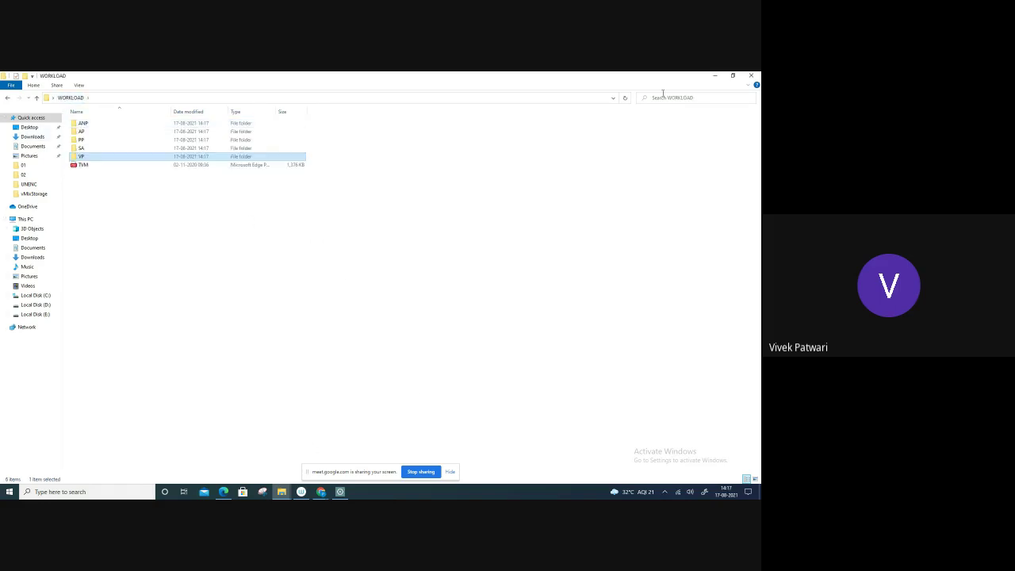
left_click(750, 77)
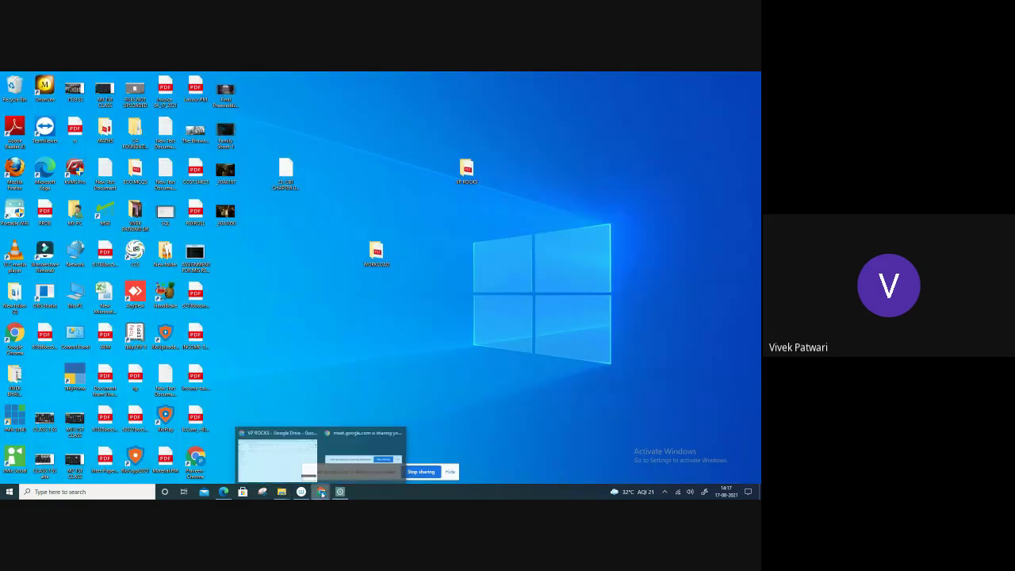
Upload the Desktop WORKLOAD folder, six files in all, into Drive's VP ROCKS folder.
left_click(277, 456)
right_click(286, 364)
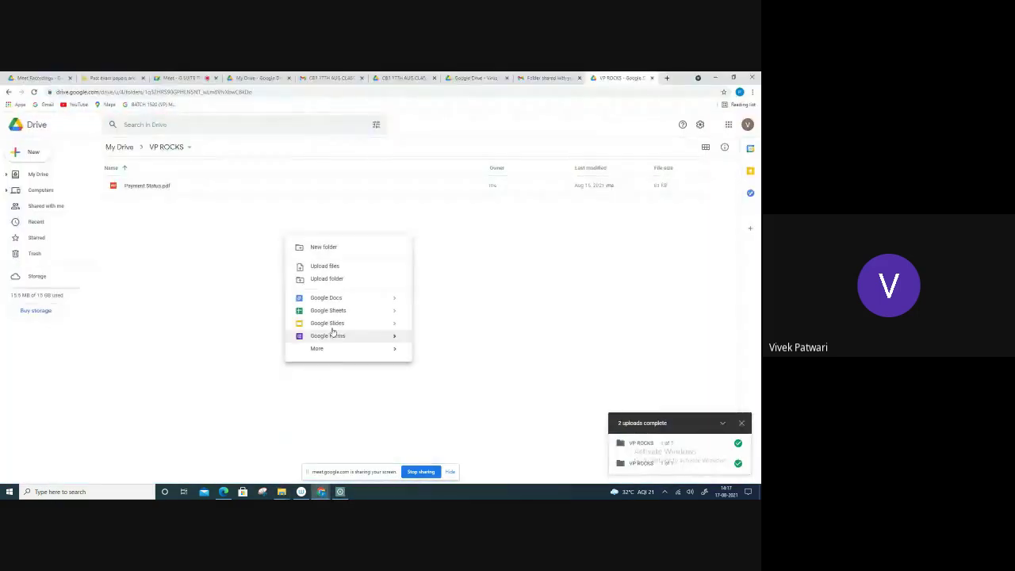
left_click(326, 277)
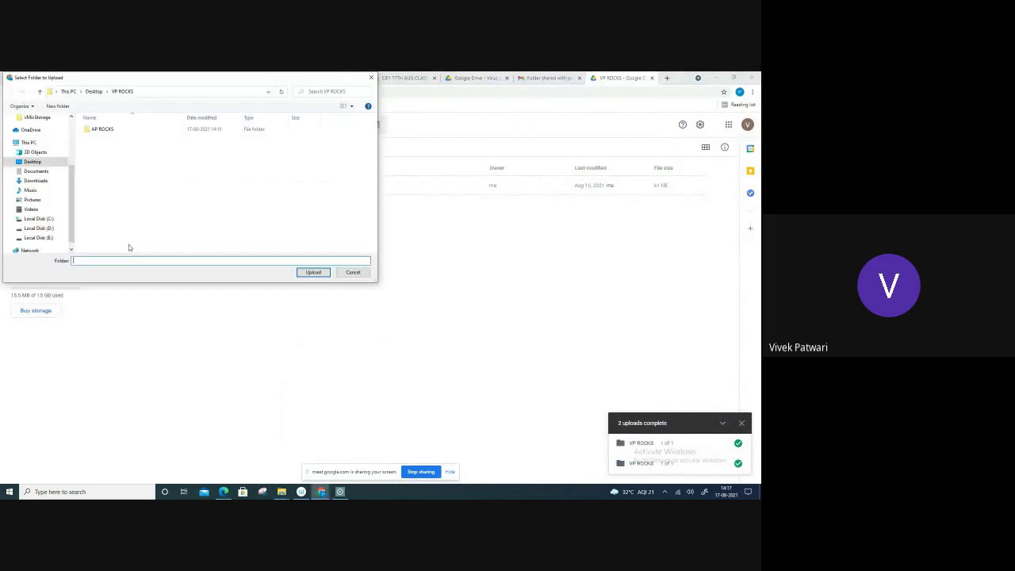
left_click(95, 91)
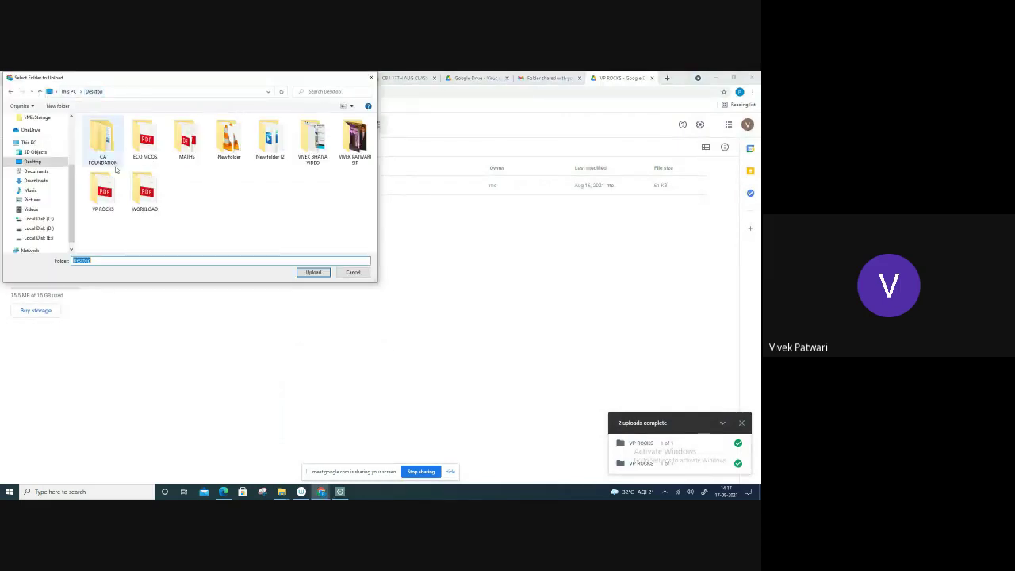
left_click(146, 201)
left_click(313, 272)
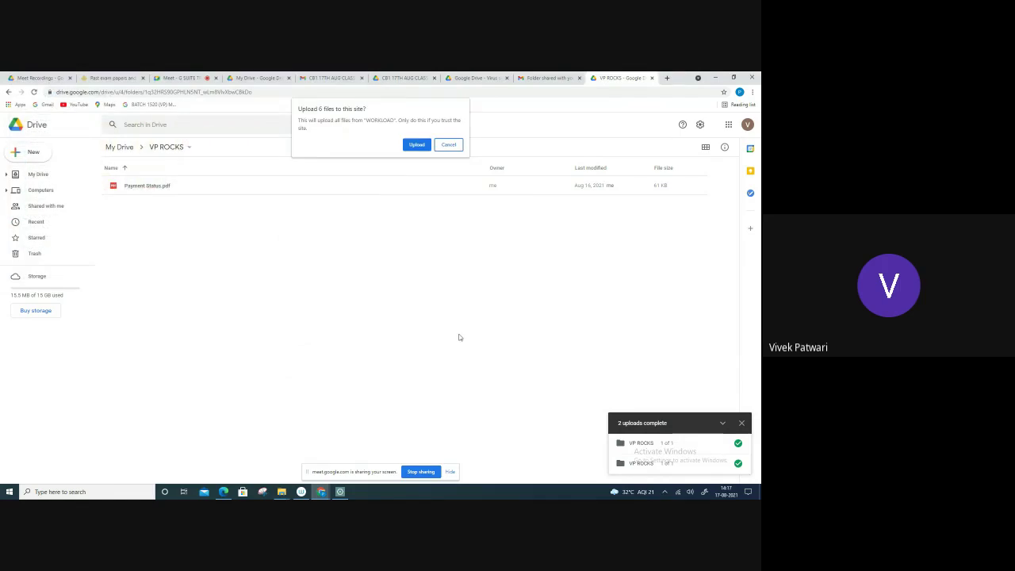
left_click(416, 145)
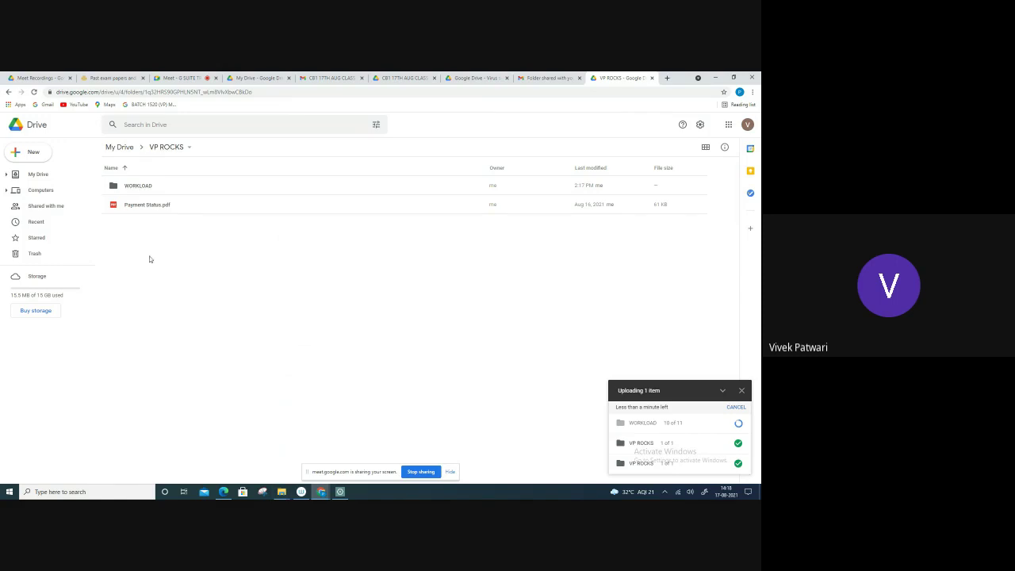
Open the uploaded WORKLOAD folder to check it, then go back to the Meet call.
double_click(132, 185)
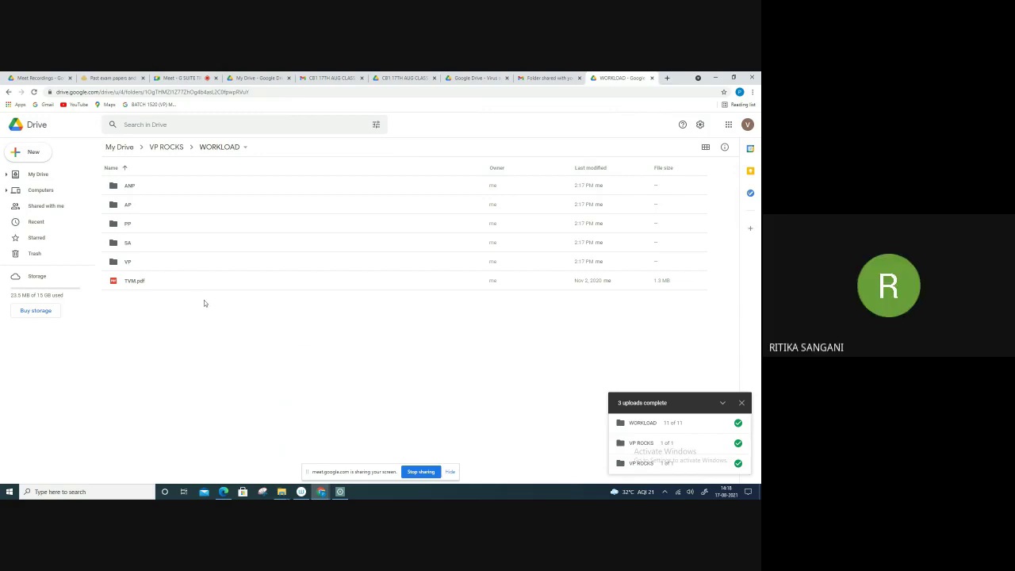
left_click(125, 148)
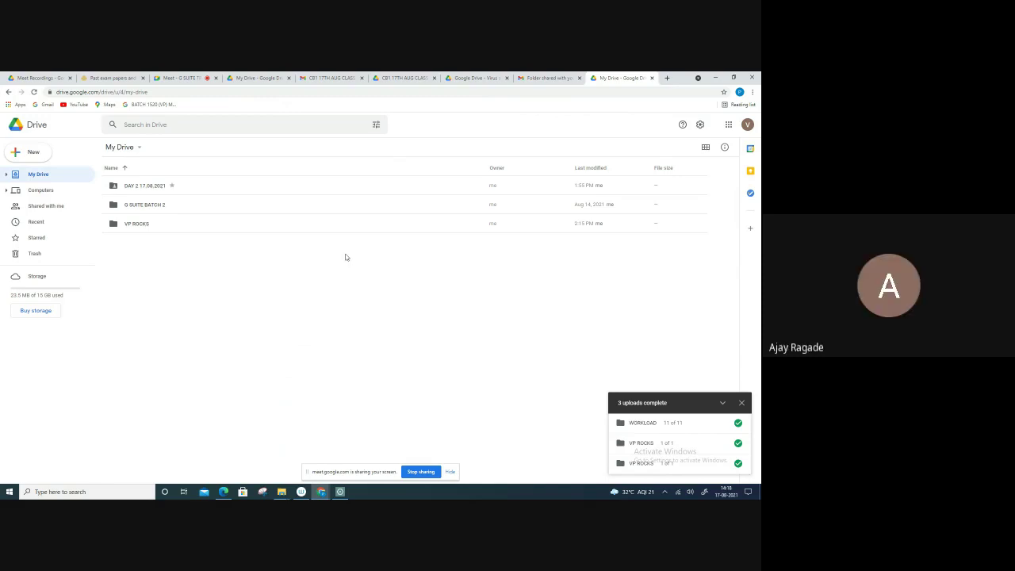
left_click(179, 78)
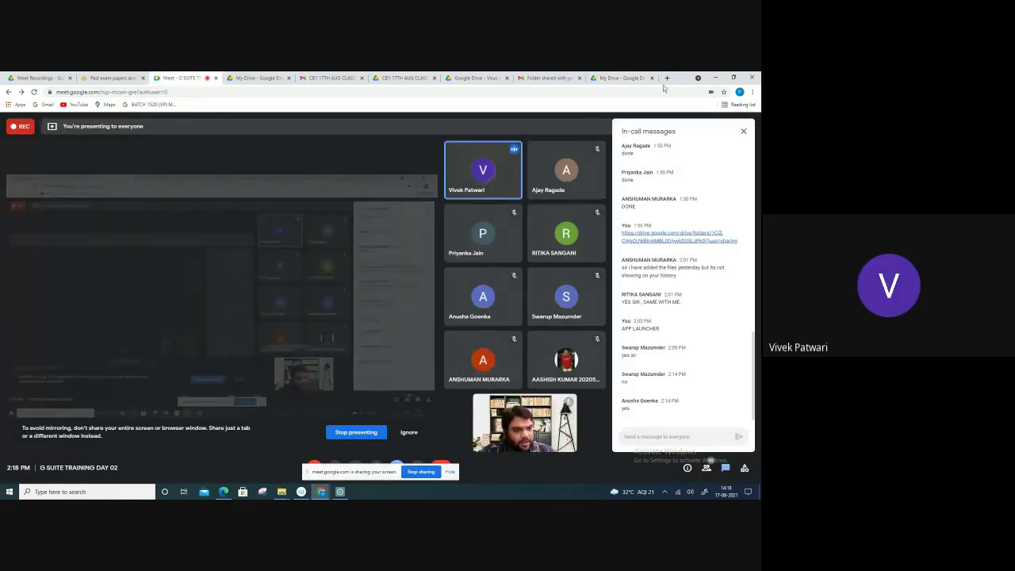
Search Drive for Meet and open Meet Recordings to show the CM1B DOUBTS CLASS recordings.
left_click(255, 77)
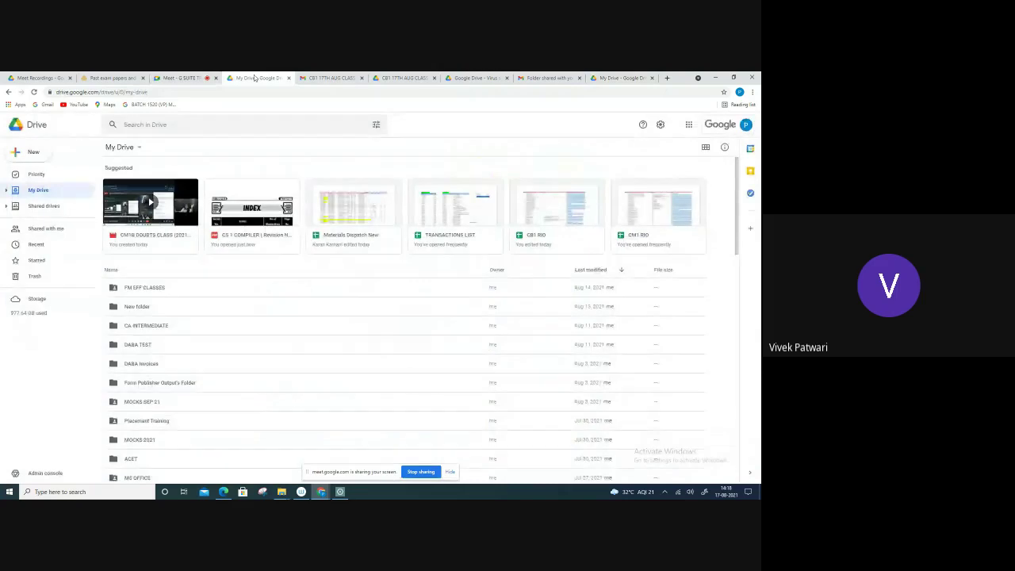
left_click(157, 124)
type("MEET")
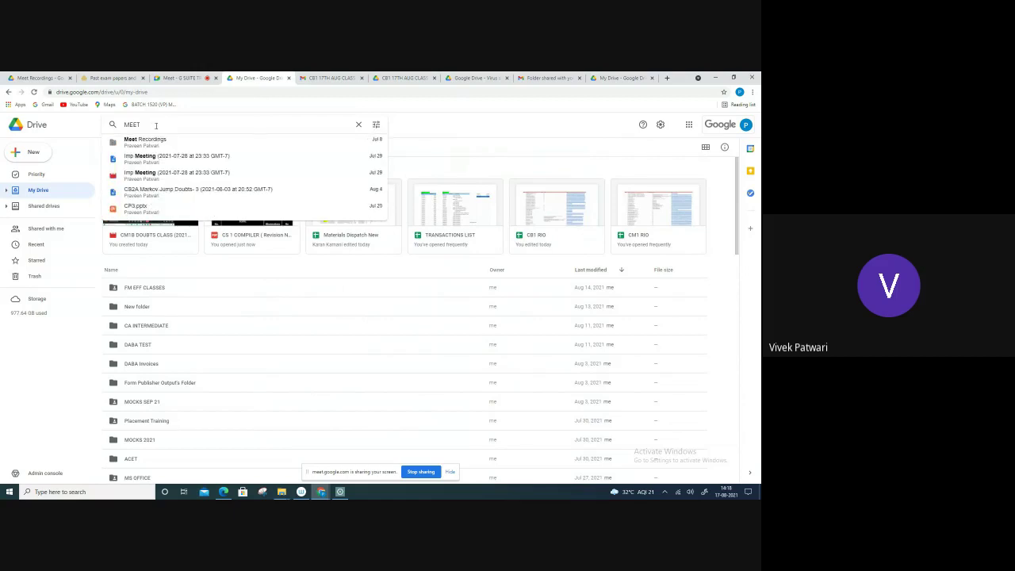
left_click(153, 143)
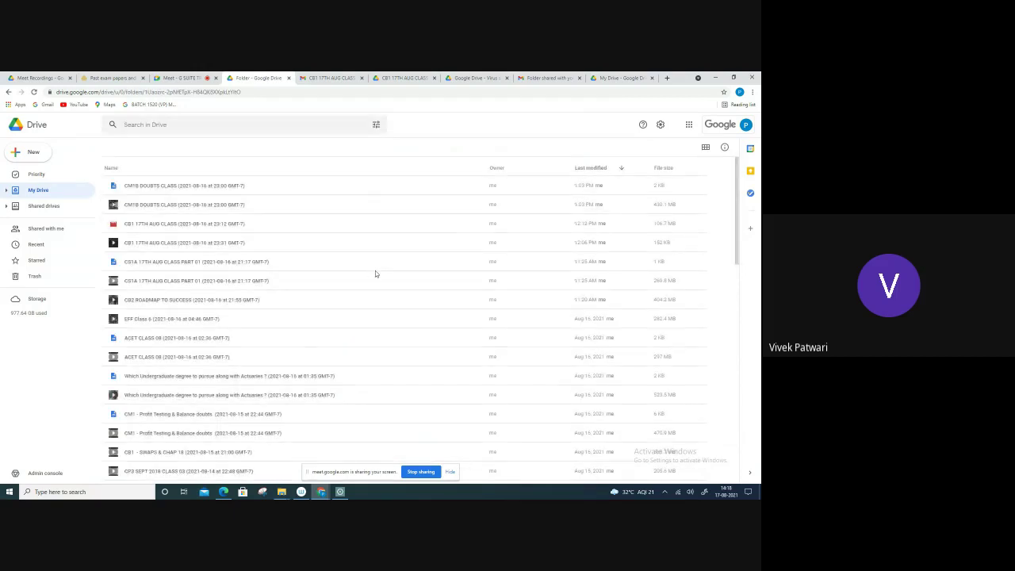
left_click(192, 188)
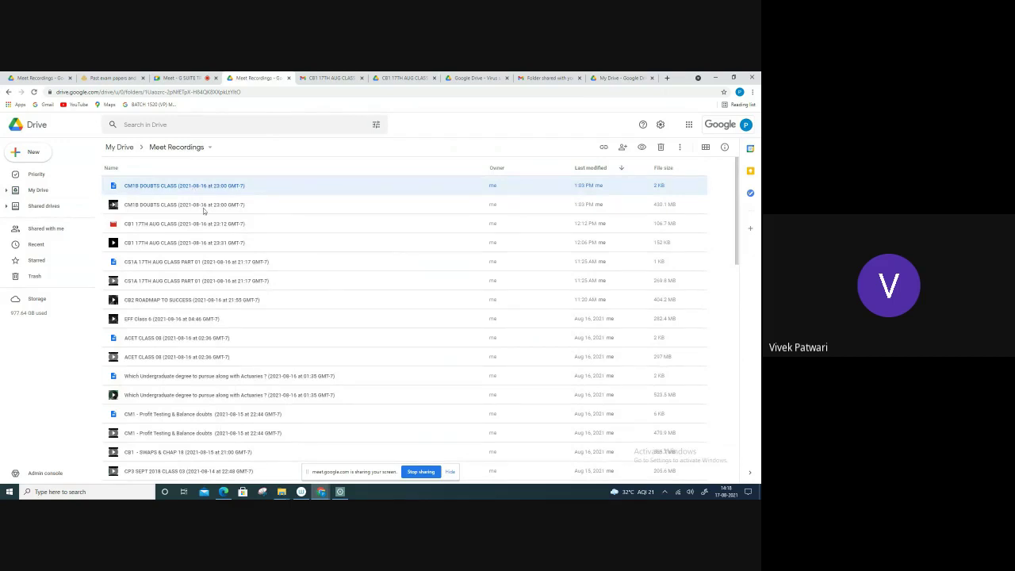
left_click(203, 208)
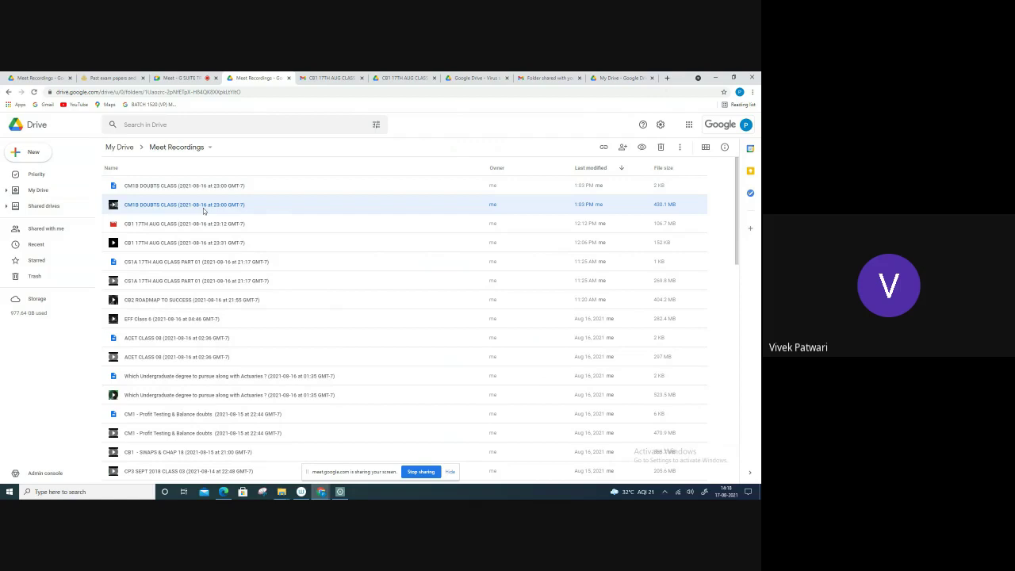
left_click(179, 78)
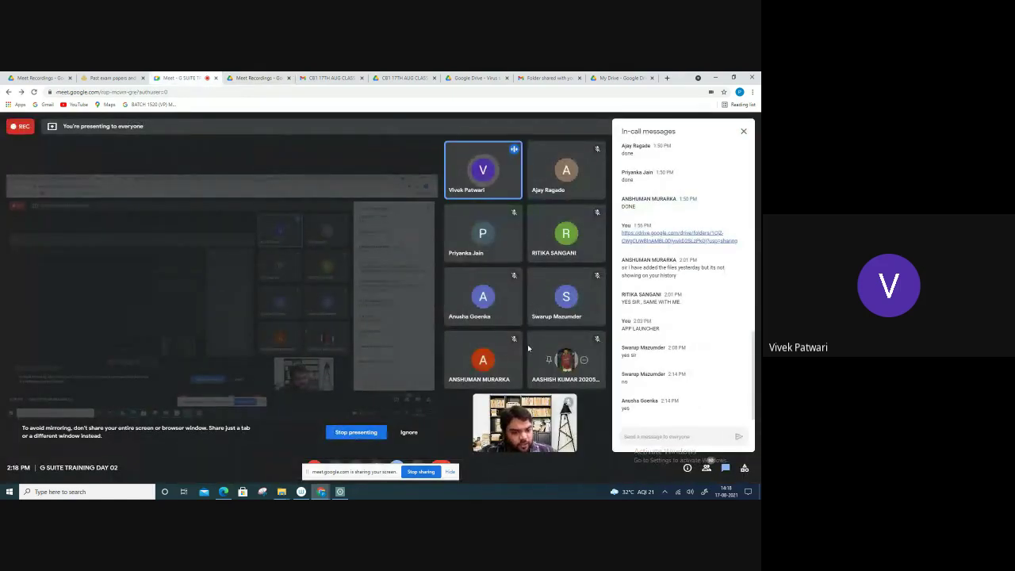
mouse_move(391, 324)
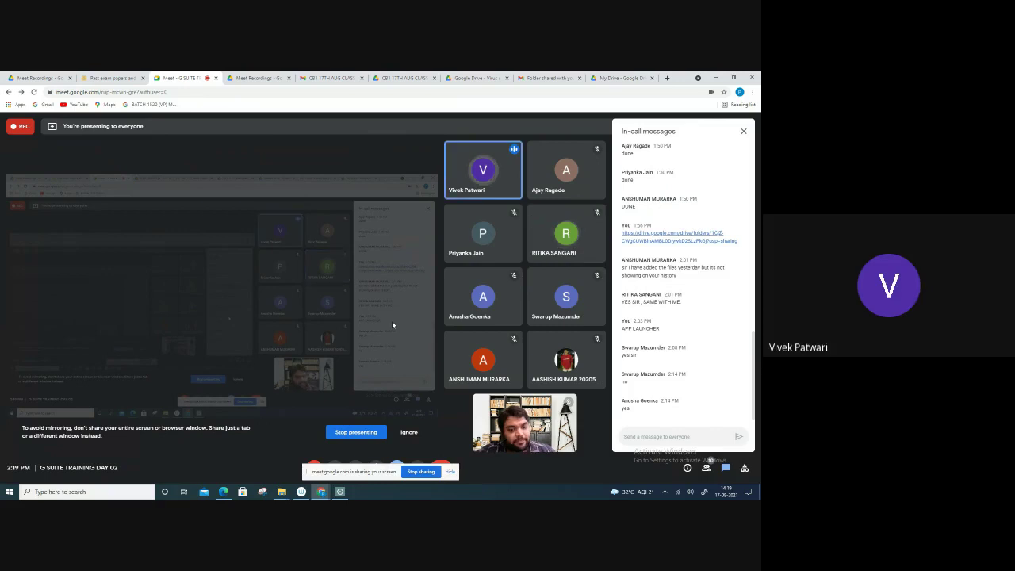
In the second account's My Drive, create a folder named ATTENDANCE.
left_click(620, 77)
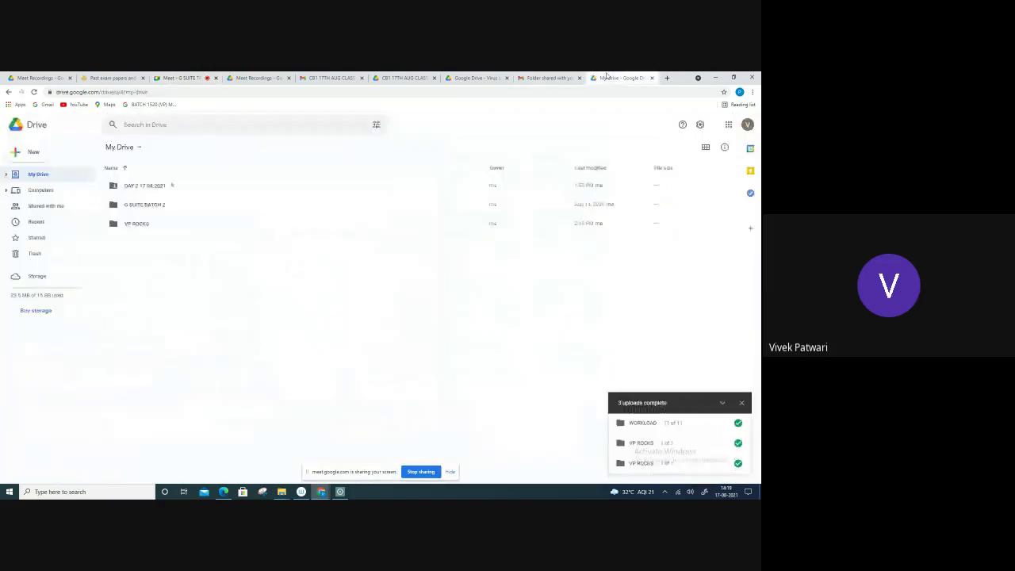
right_click(164, 265)
mouse_move(199, 375)
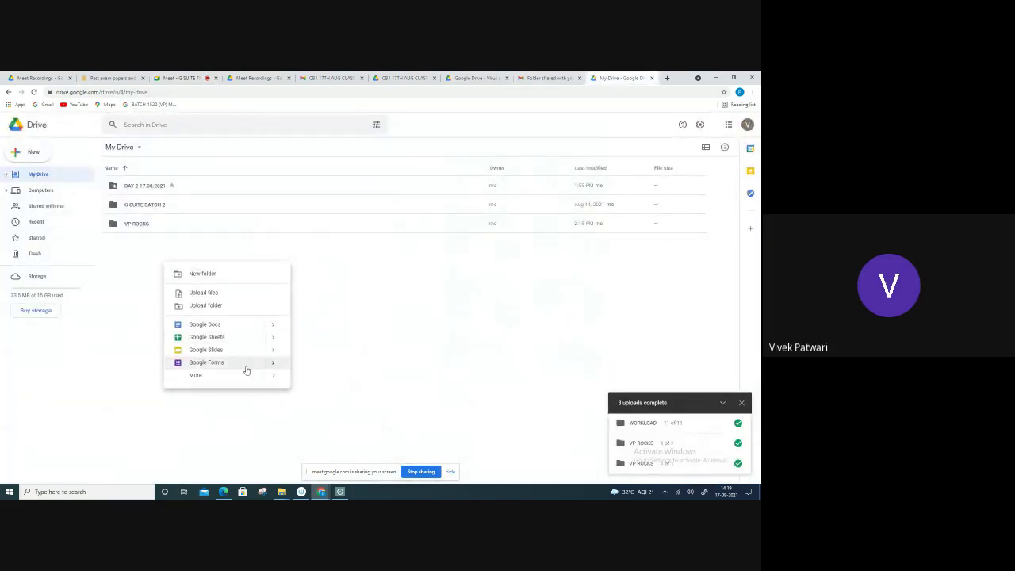
left_click(207, 272)
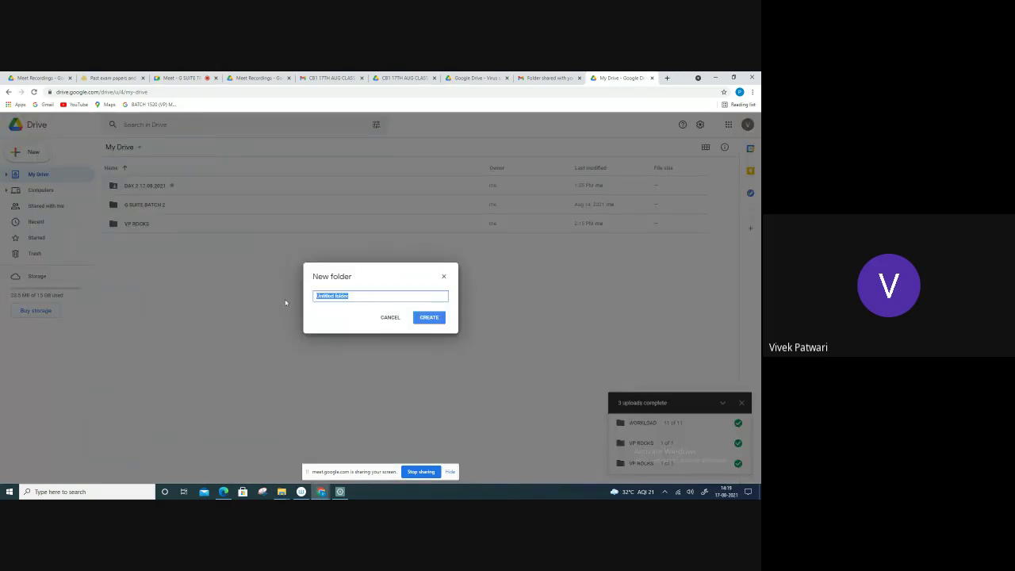
type("S")
key("BackSpace")
type("ATTENDANCE")
left_click(430, 320)
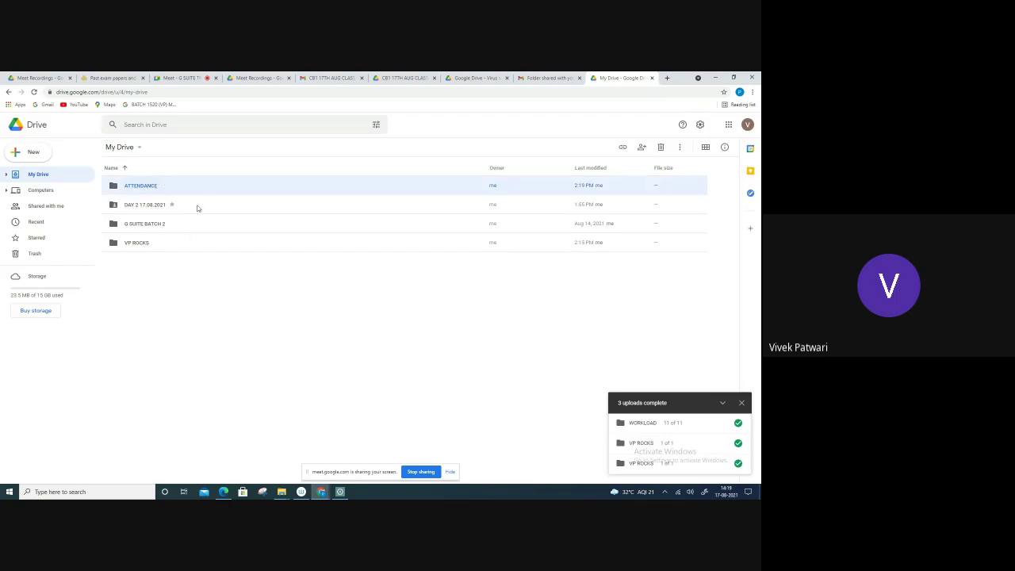
Launch Google Classroom from the apps launcher and continue with this account.
left_click(728, 125)
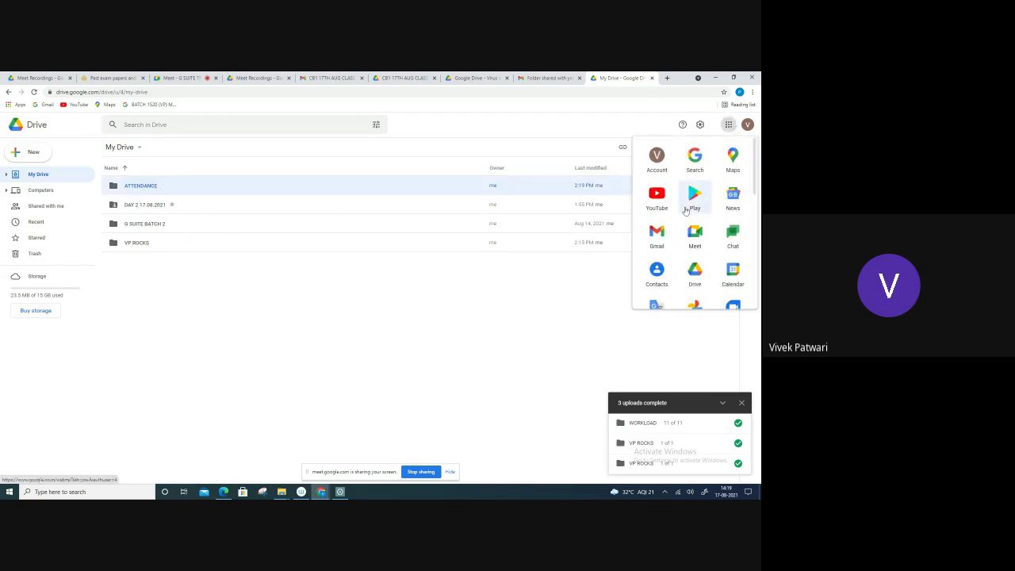
scroll(682, 269, "down", 2)
scroll(681, 286, "down", 2)
scroll(681, 286, "up", 5)
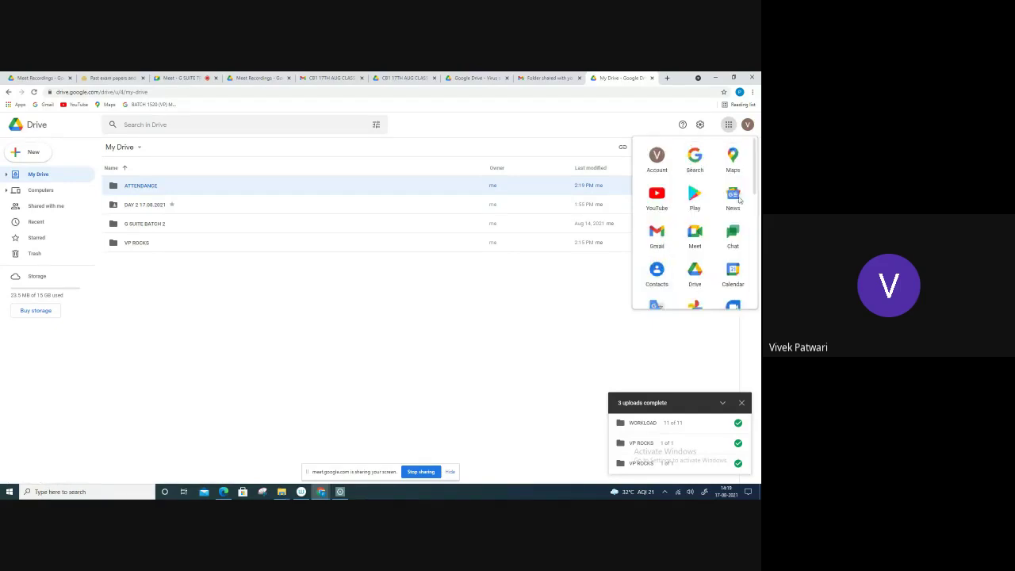
left_click(695, 273)
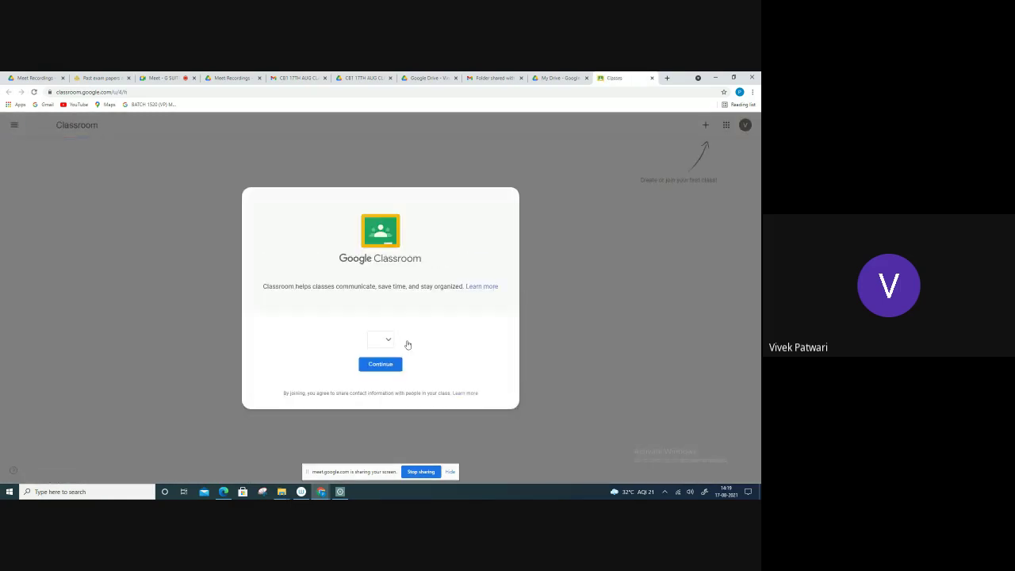
left_click(383, 369)
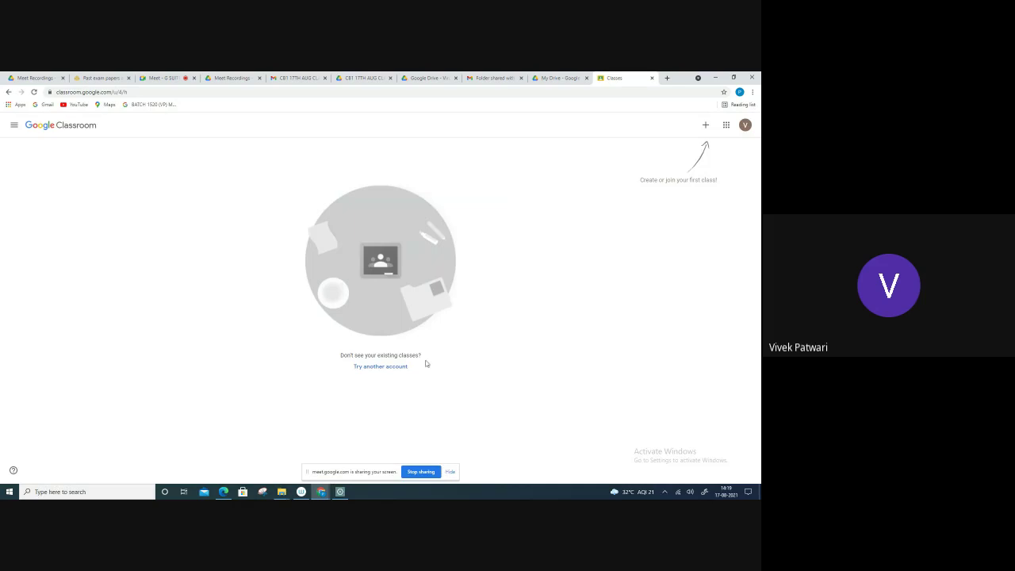
Start creating a new class and acknowledge the school-use notice.
left_click(706, 126)
left_click(695, 159)
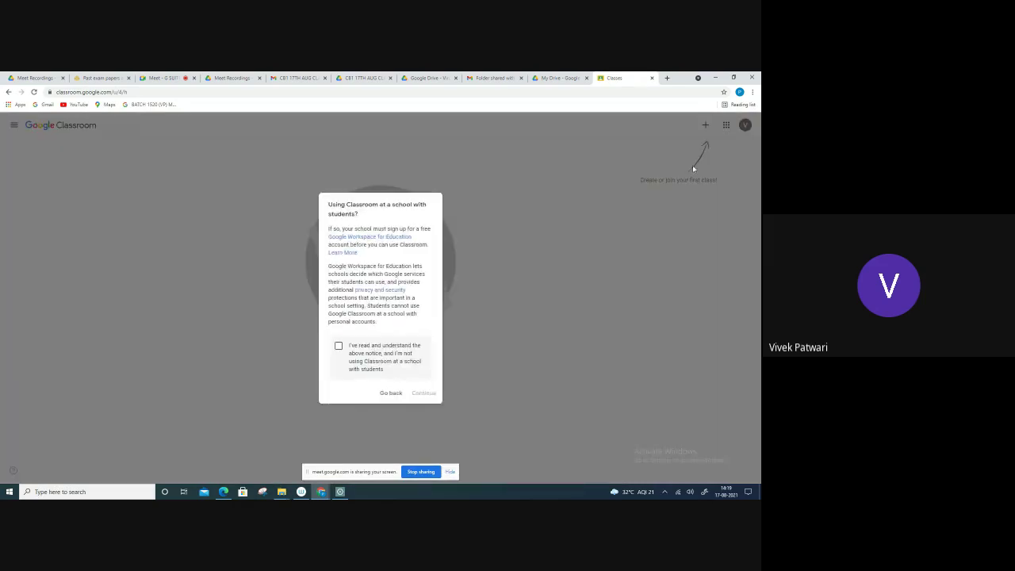
left_click(339, 345)
Create class BATCH 2 with section AUGUST 2021, subject GFE APPS and room VIRTUAL.
left_click(424, 393)
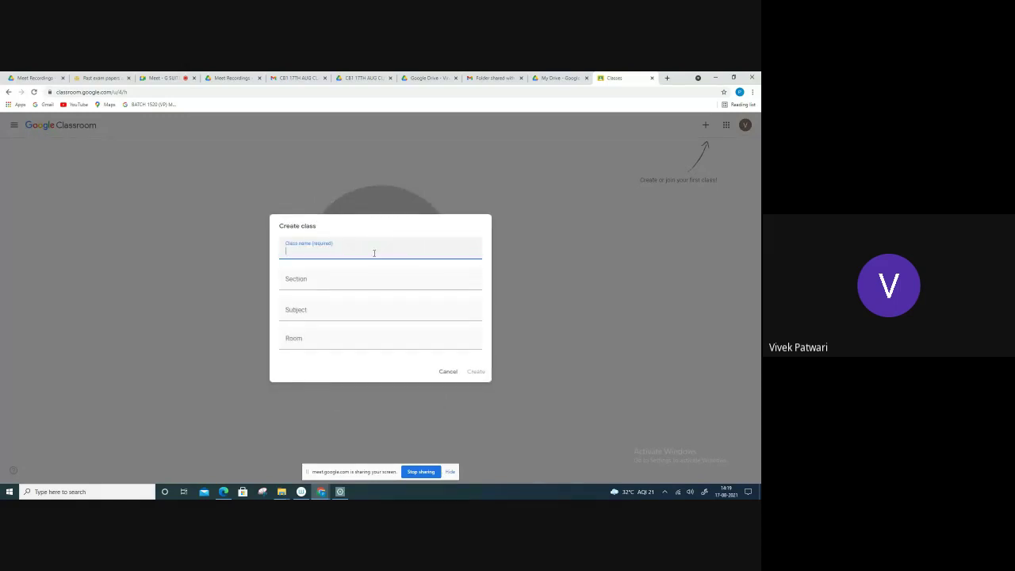
type("BACTH")
key("BackSpace")
key("BackSpace")
key("BackSpace")
type("TCH ")
type("2")
left_click(357, 283)
type("GUST")
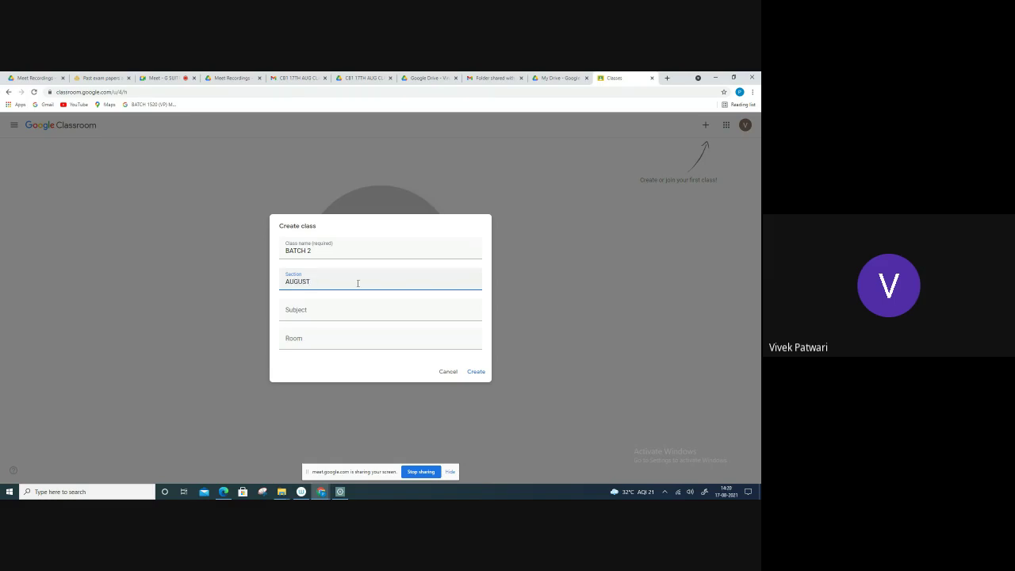
type(" 2021")
left_click(334, 306)
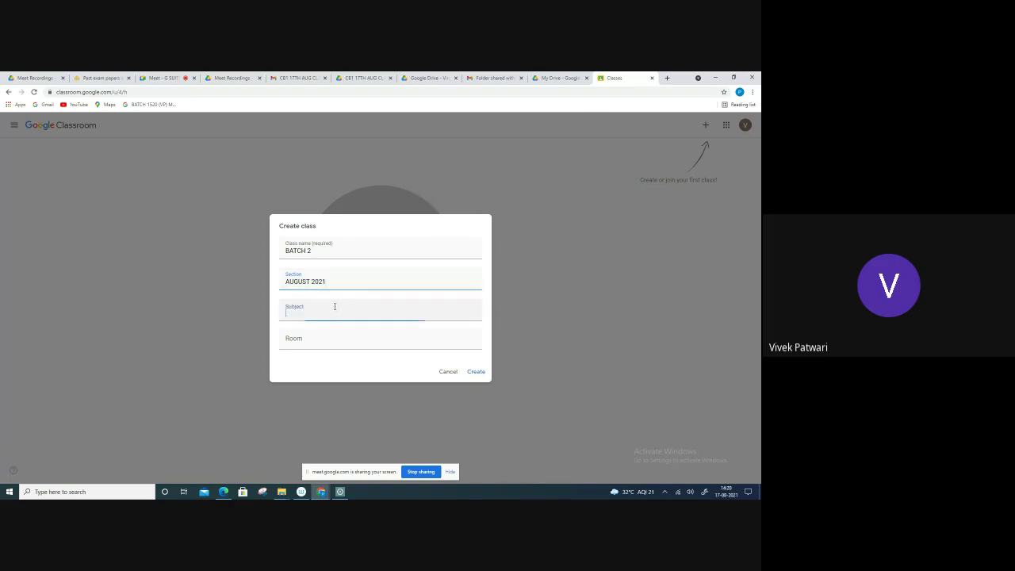
type("GFE A")
type("PPS")
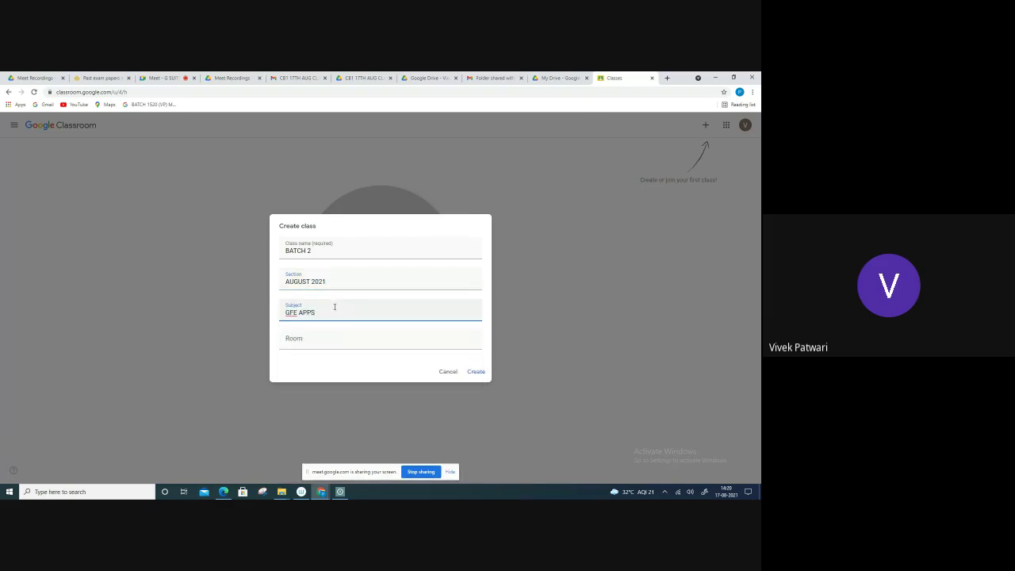
left_click(330, 342)
type("V")
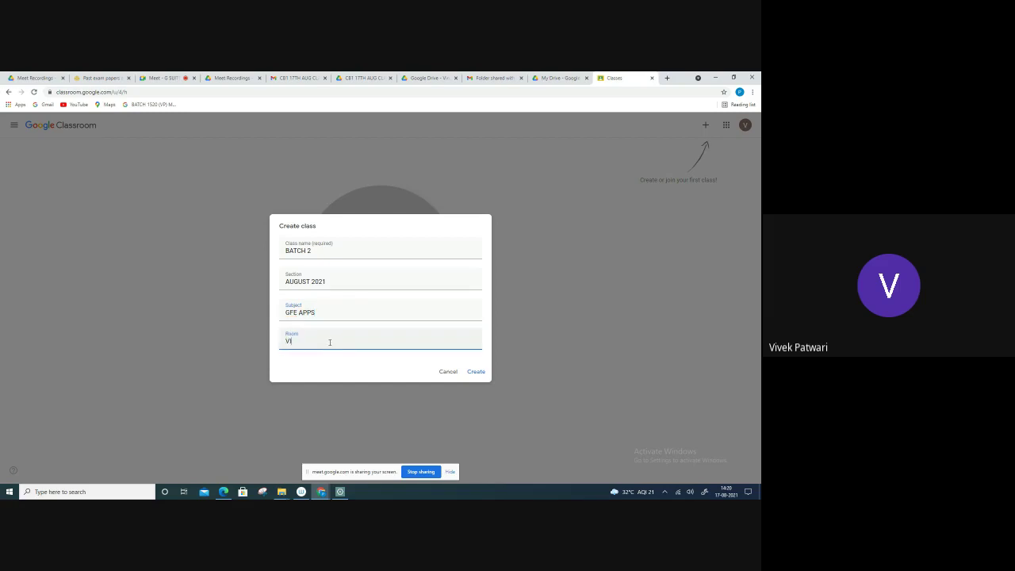
type("RTUAL")
left_click(478, 372)
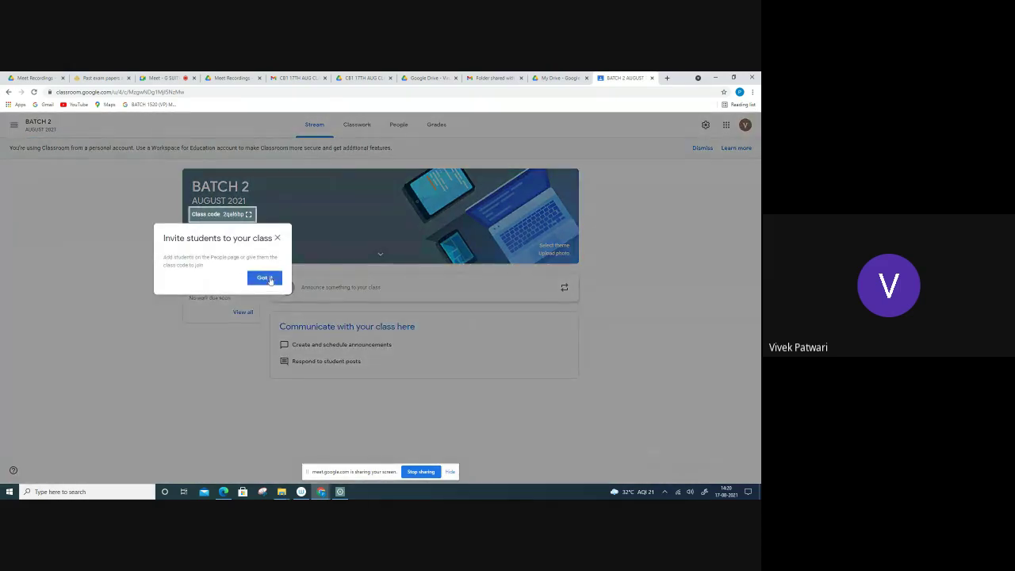
Copy the BATCH 2 student invite link from the People page.
left_click(264, 279)
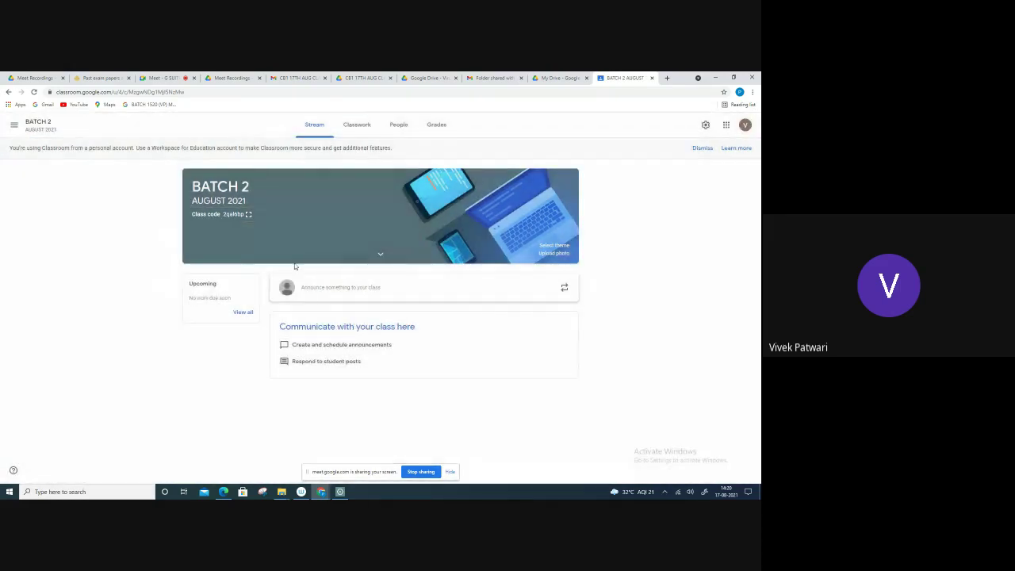
left_click(399, 127)
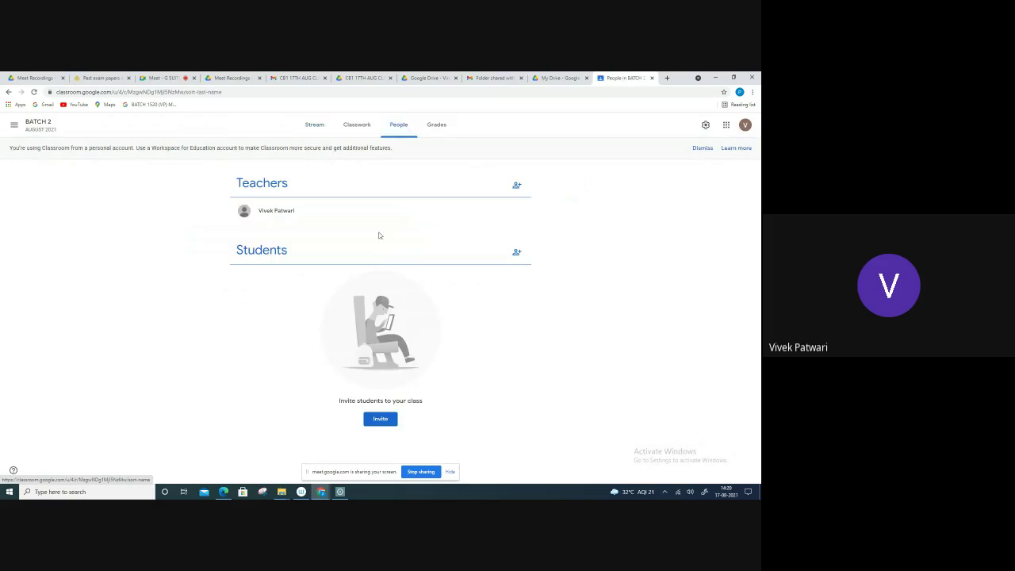
left_click(516, 253)
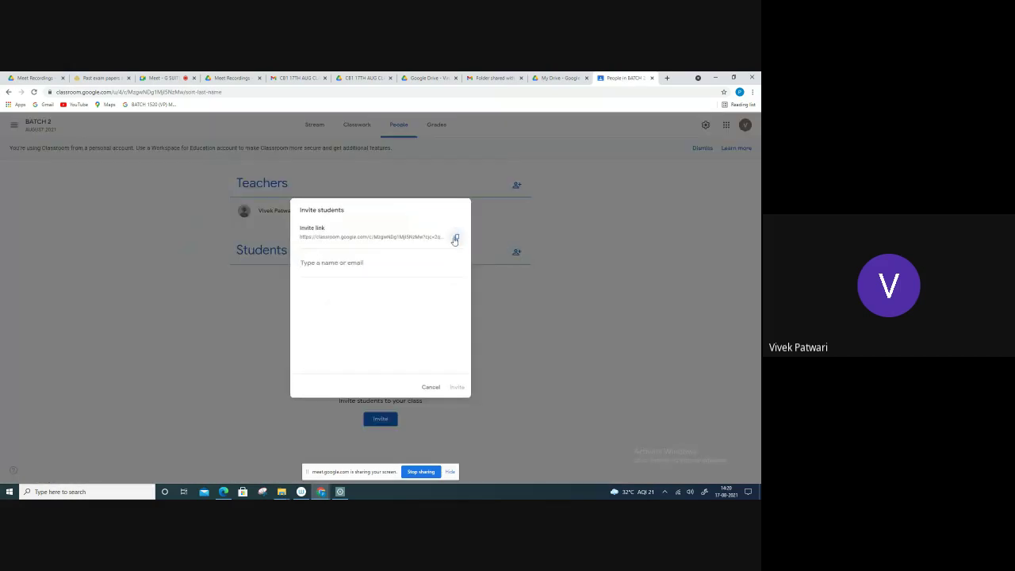
left_click(456, 237)
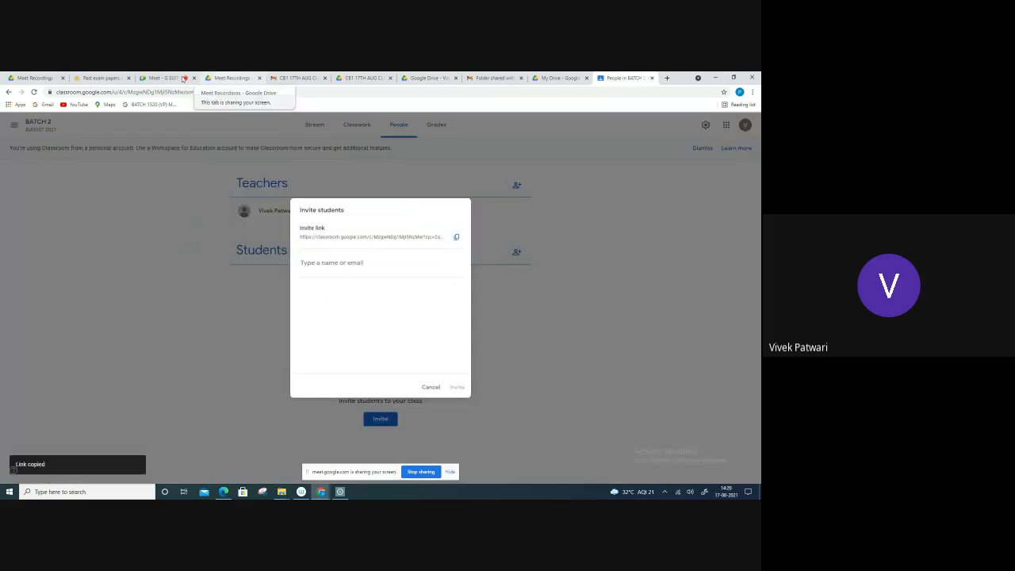
Paste and send the invite link in the Meet call chat.
left_click(183, 80)
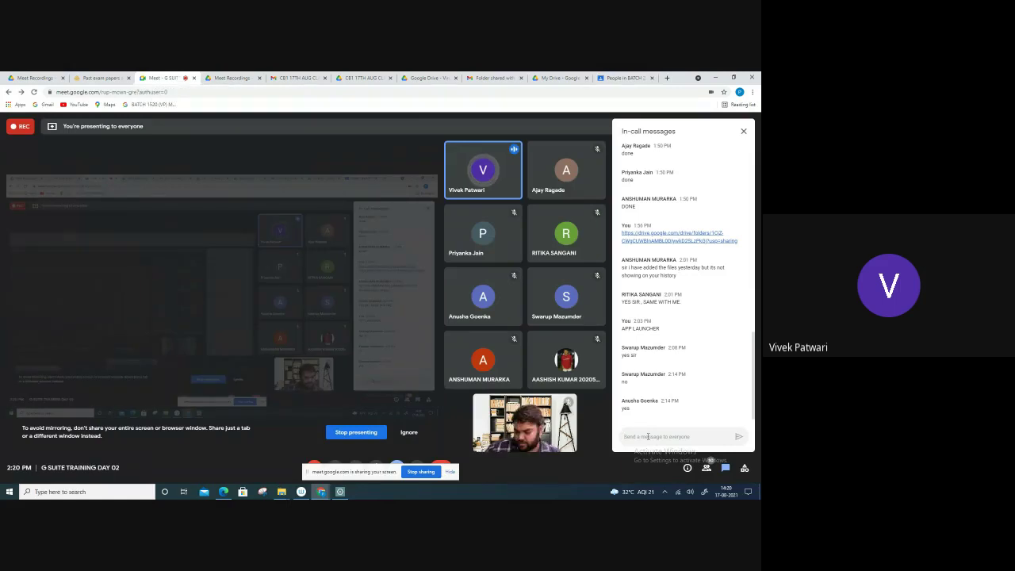
left_click(648, 435)
key("ctrl+v")
key("Return")
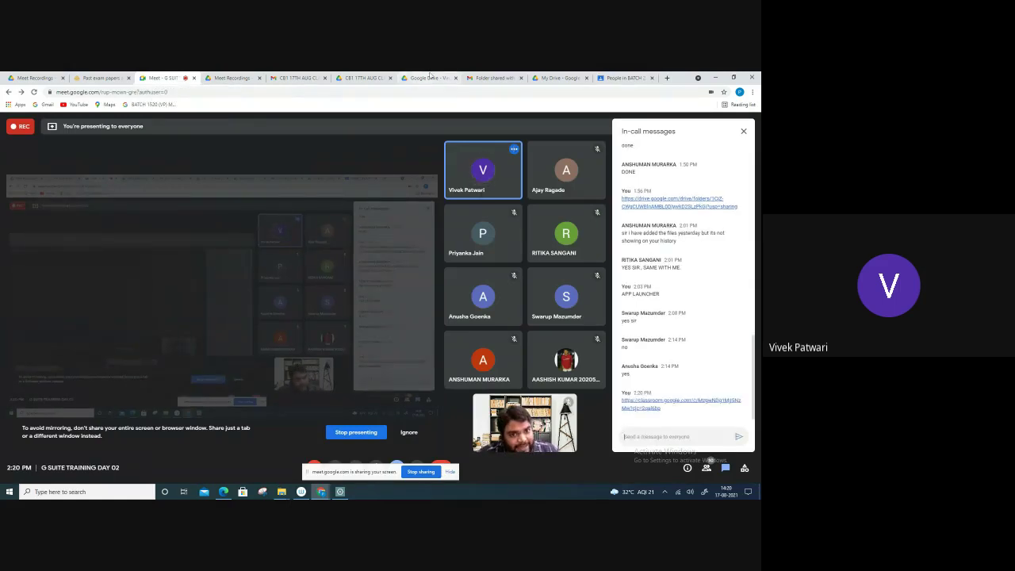
Close the invite dialog and review the BATCH 2 student roster.
left_click(612, 79)
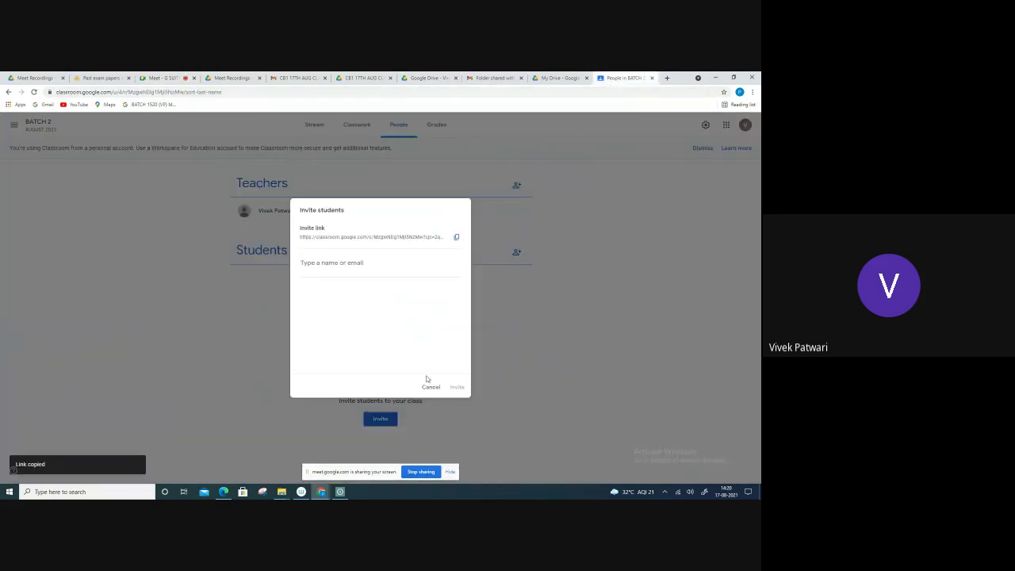
left_click(430, 388)
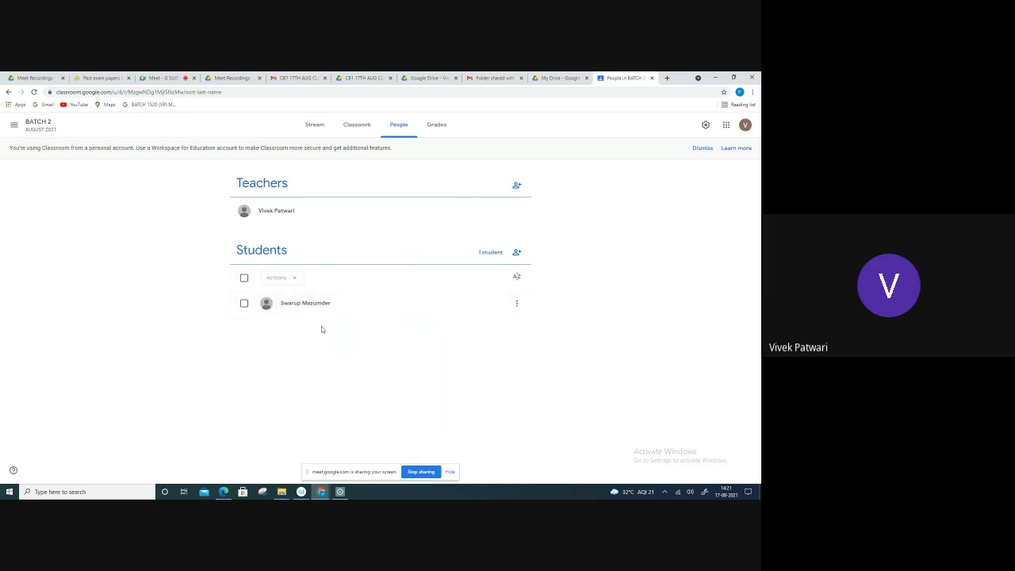
left_click(244, 278)
left_click(285, 279)
left_click(385, 358)
left_click(244, 277)
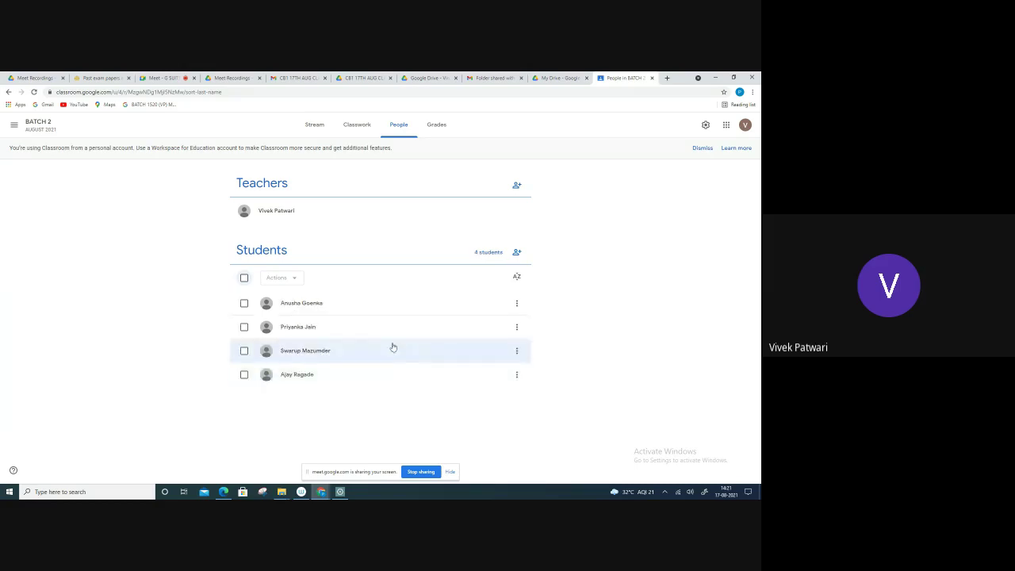
Check who is in the Meet call, then return to the class people list.
left_click(162, 77)
left_click(705, 468)
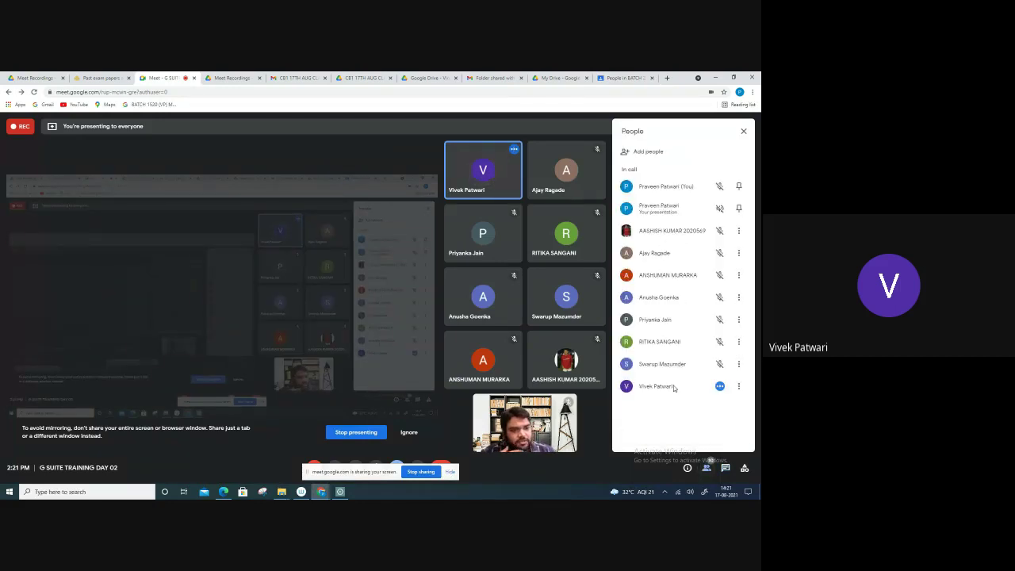
left_click(624, 78)
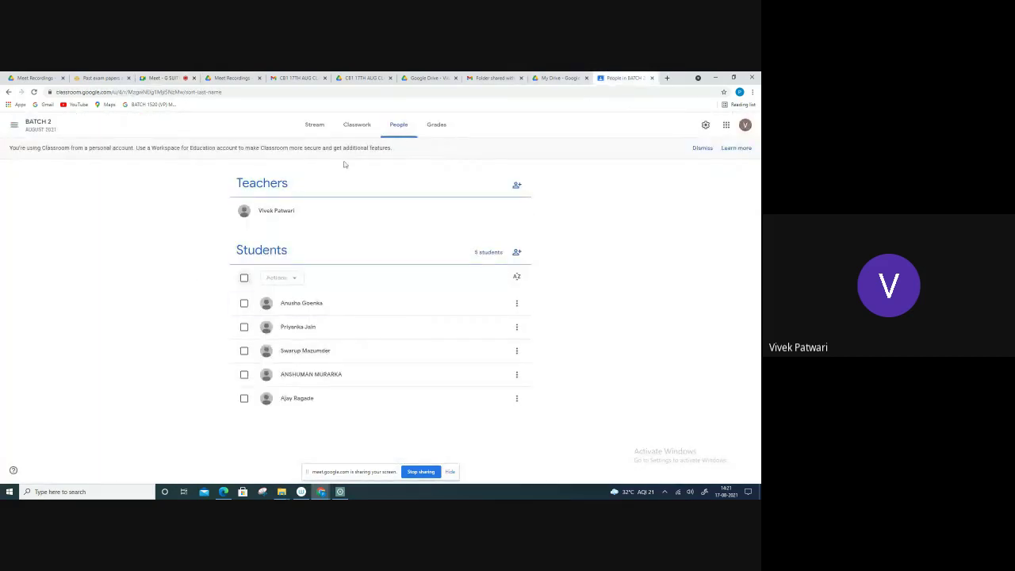
Add an ATTENDANCE topic on the Classwork page and start a new question post.
left_click(357, 124)
left_click(250, 175)
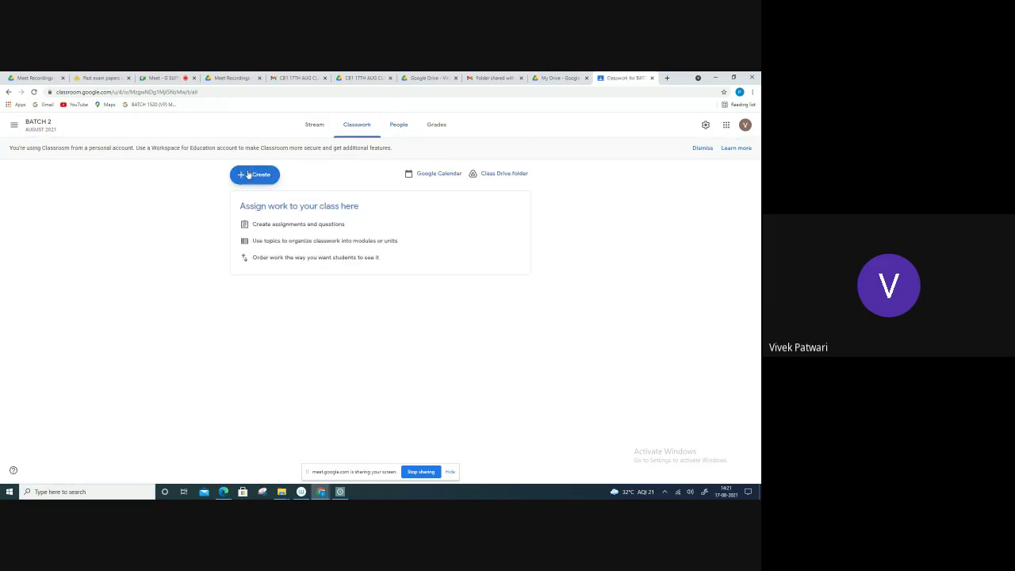
left_click(260, 301)
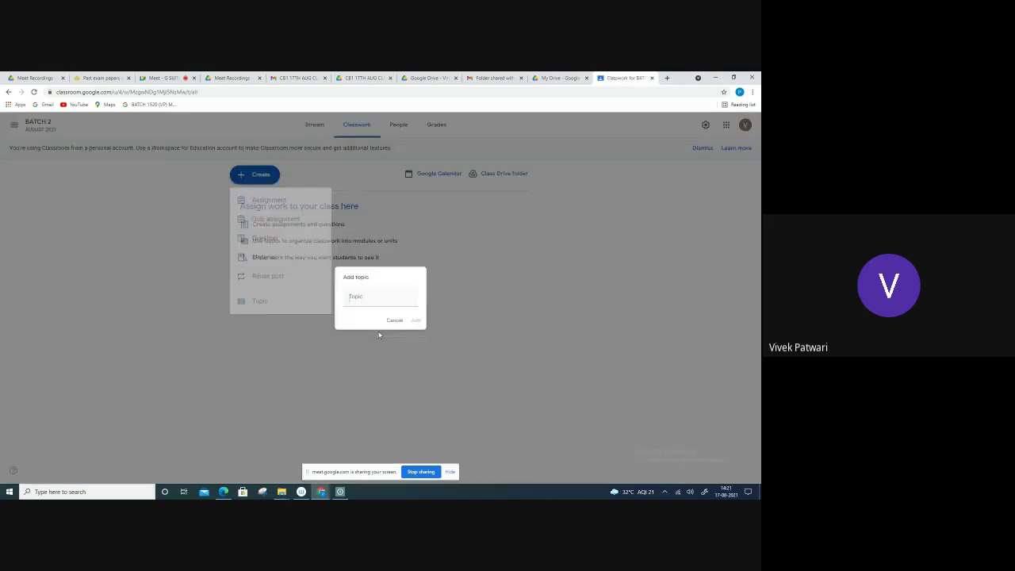
type("ATTE")
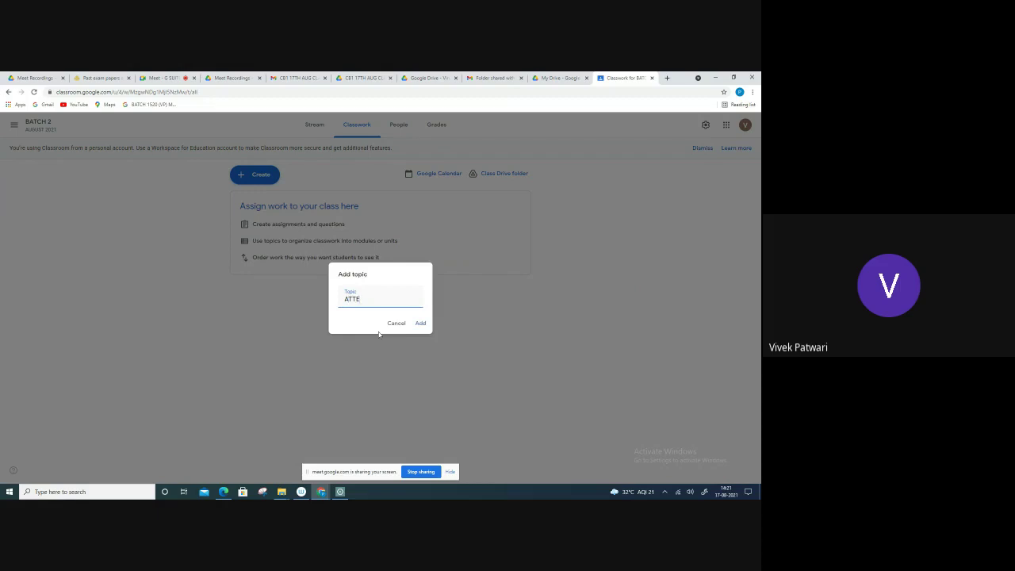
type("NDACE")
type("NCE")
left_click(420, 323)
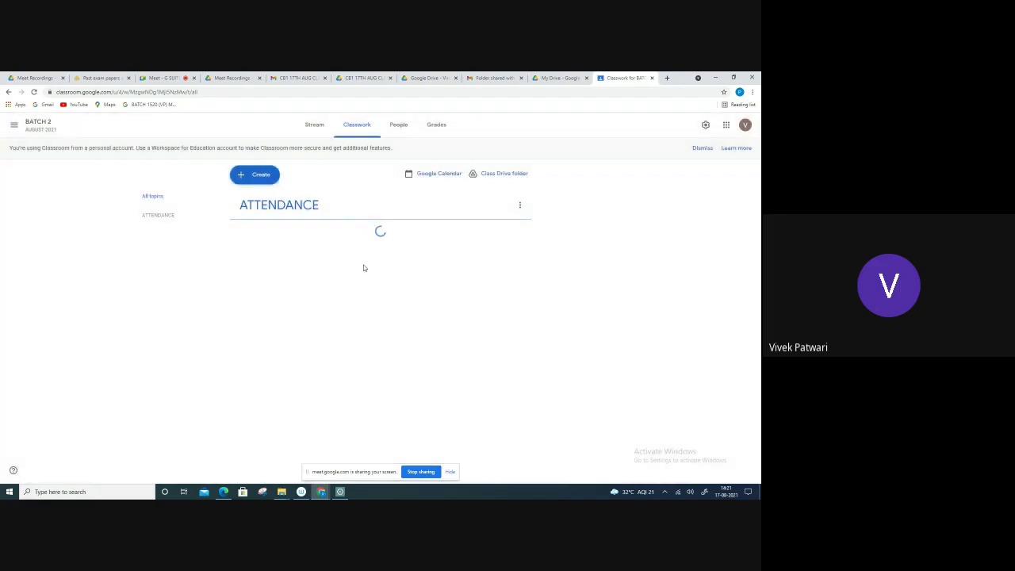
left_click(263, 176)
left_click(270, 236)
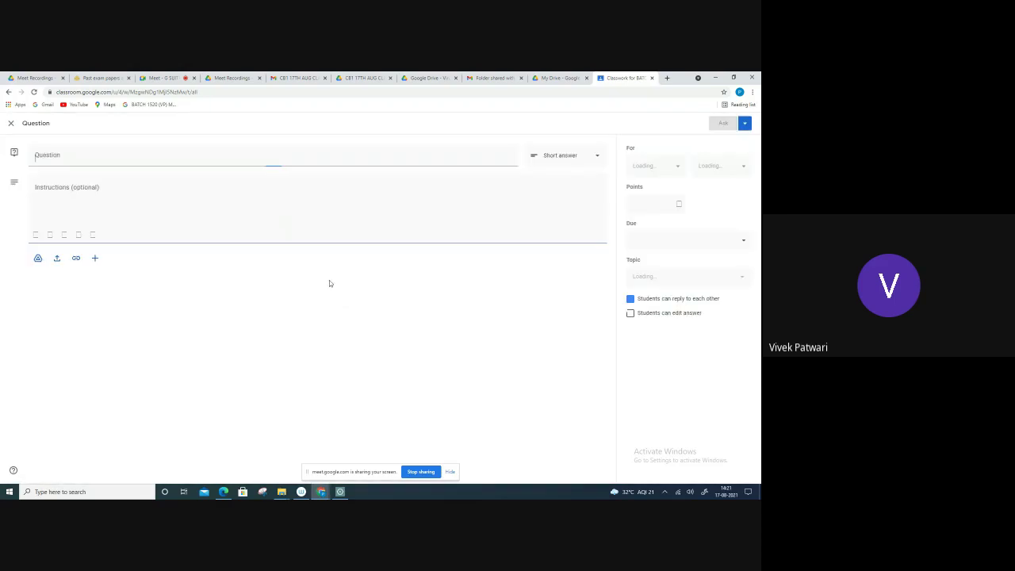
Ask 'HAVE YOU ATTENDED LIVE SESSION HELD ON 17.08.2021' as multiple choice with YES and NO.
type("HAVE")
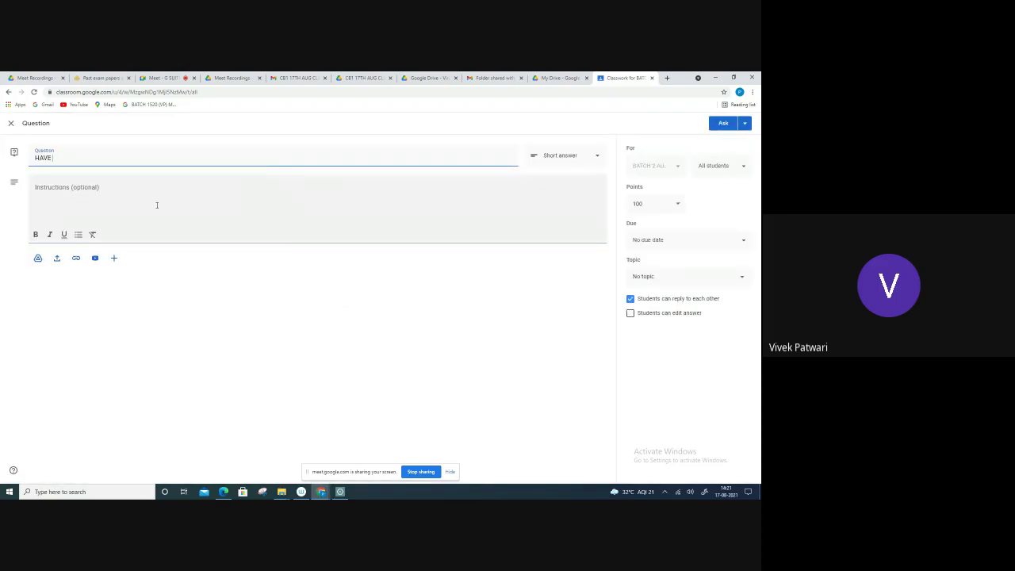
type(" YOU ATTEN")
type("DED LIVE SESSION")
type(" HELD ON 17")
type(".08.")
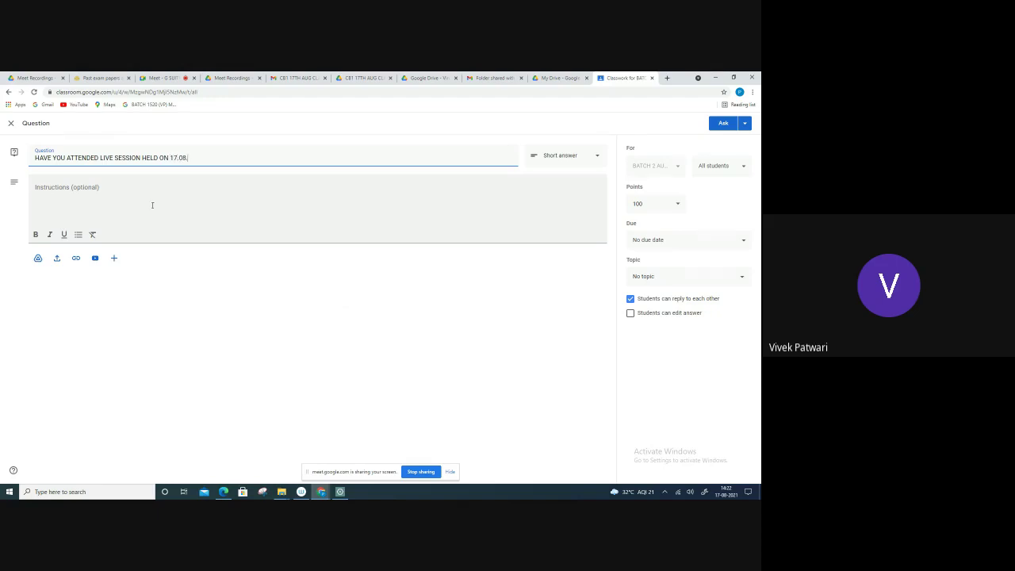
type("2021")
left_click(549, 158)
left_click(564, 174)
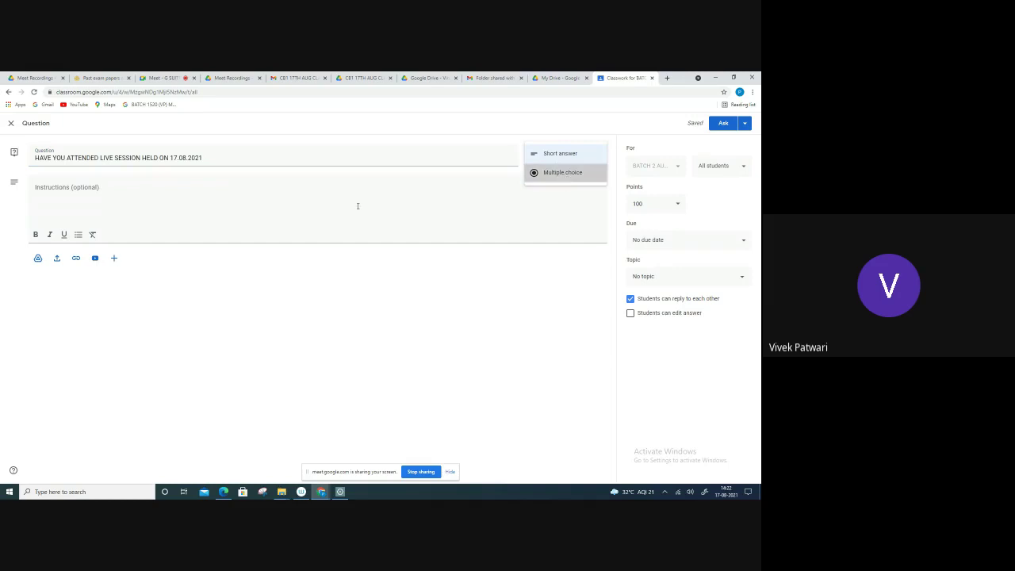
left_click(81, 254)
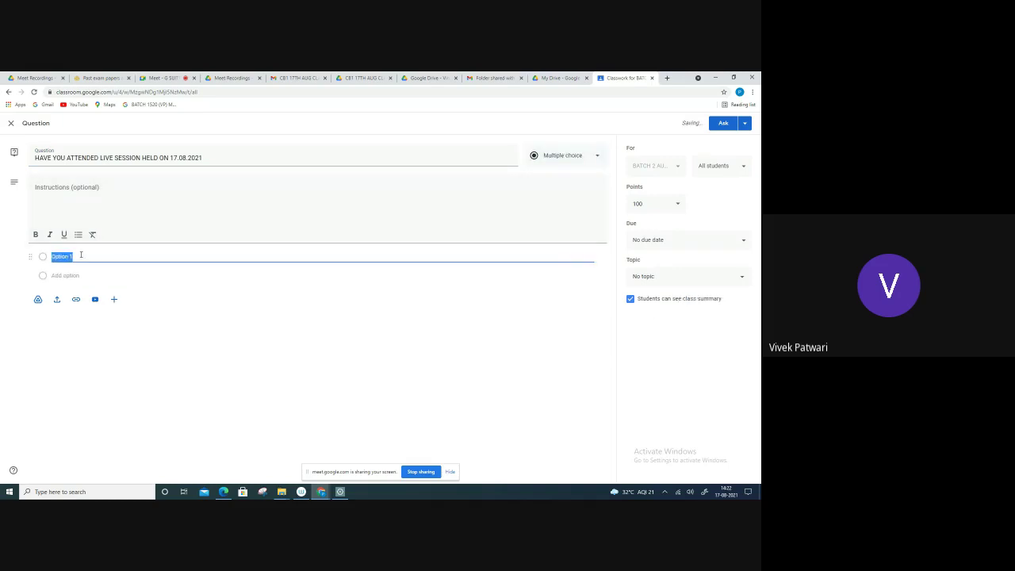
type("YES")
key("Return")
type("NO")
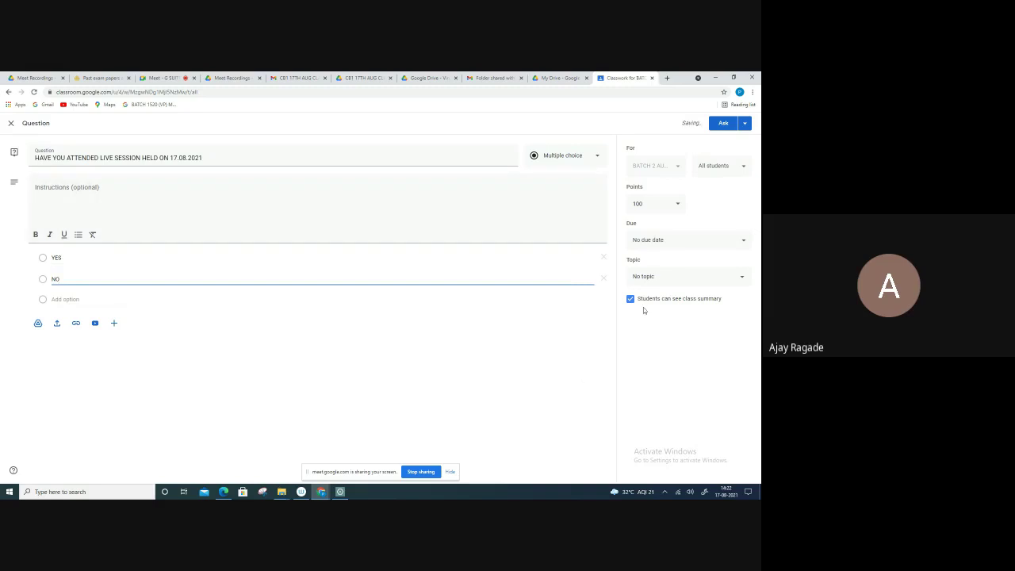
Set the due date to Aug 17, 2021 and edit the due time hour to 02.
left_click(646, 241)
left_click(654, 272)
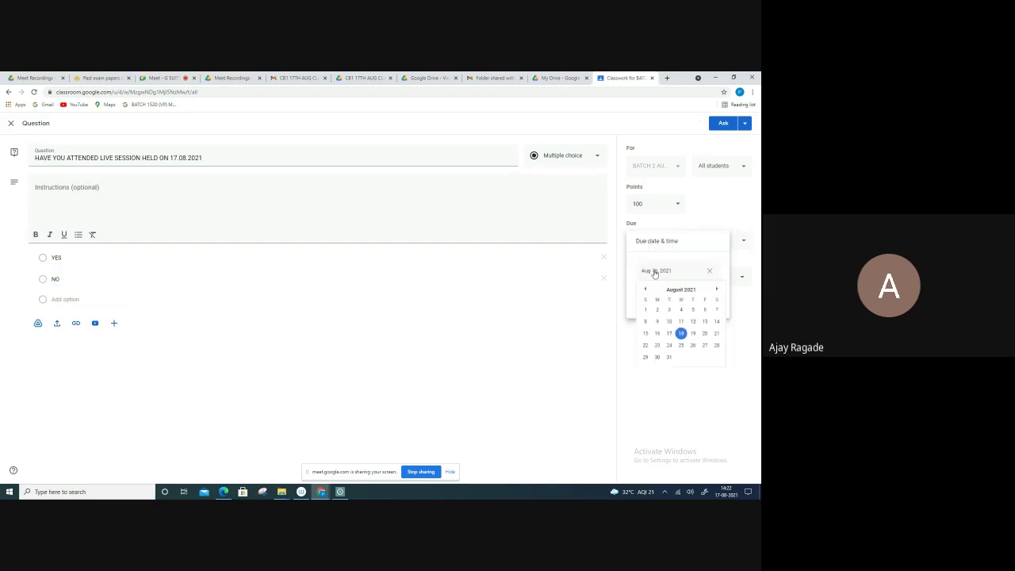
left_click(671, 339)
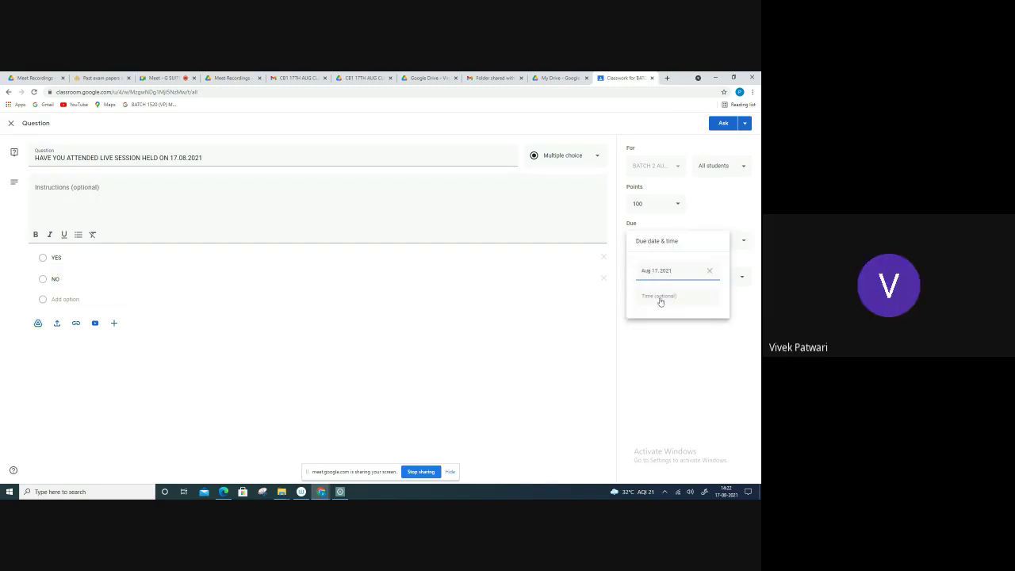
left_click(659, 296)
type("1430")
left_click(675, 356)
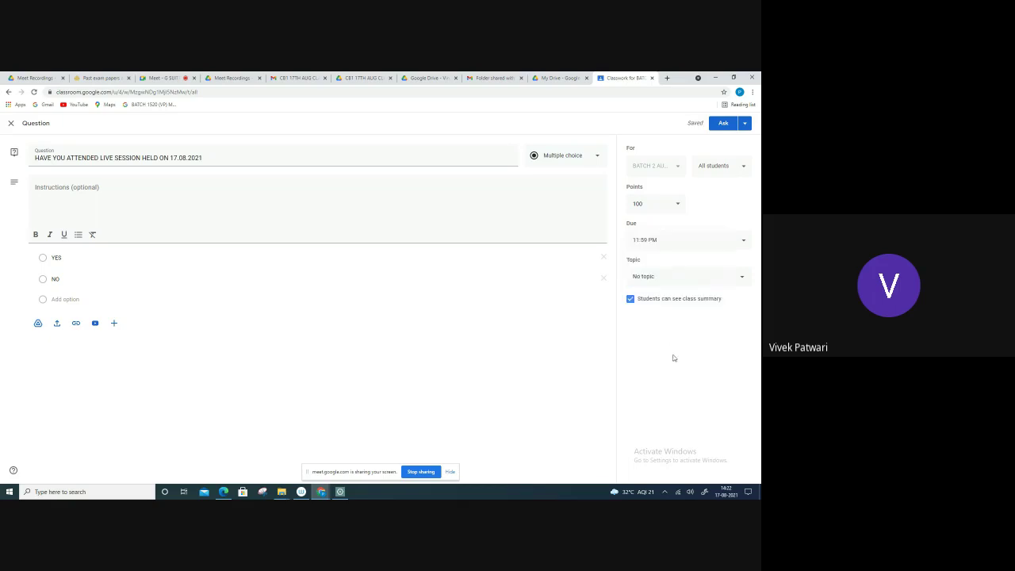
left_click(656, 242)
left_click(652, 295)
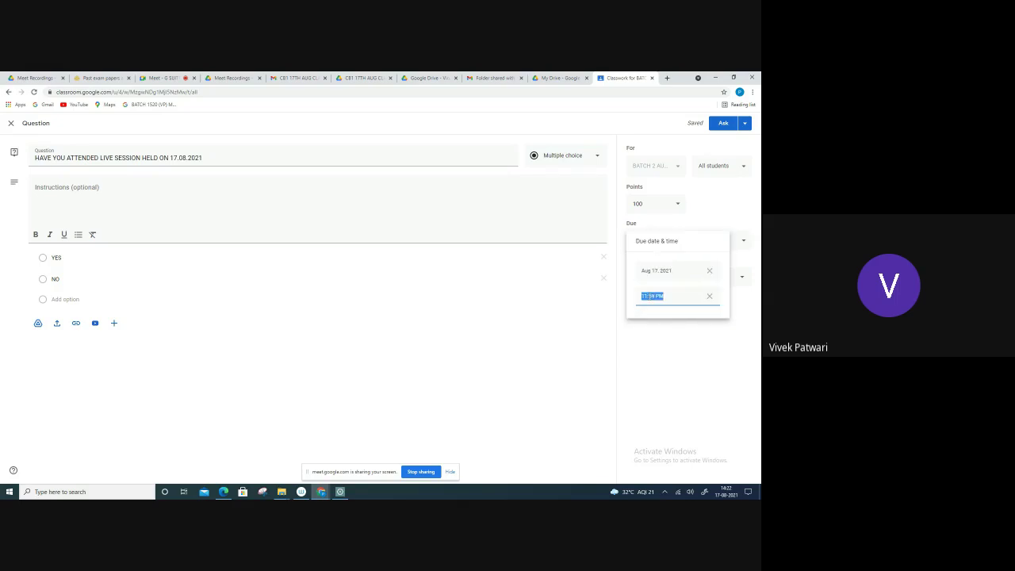
left_click(647, 298)
key("BackSpace")
key("BackSpace")
key("BackSpace")
type("02")
key("Delete")
key("Delete")
key("Delete")
Complete the 2:30 PM due time and make the question worth 1 point.
type("30")
left_click(508, 306)
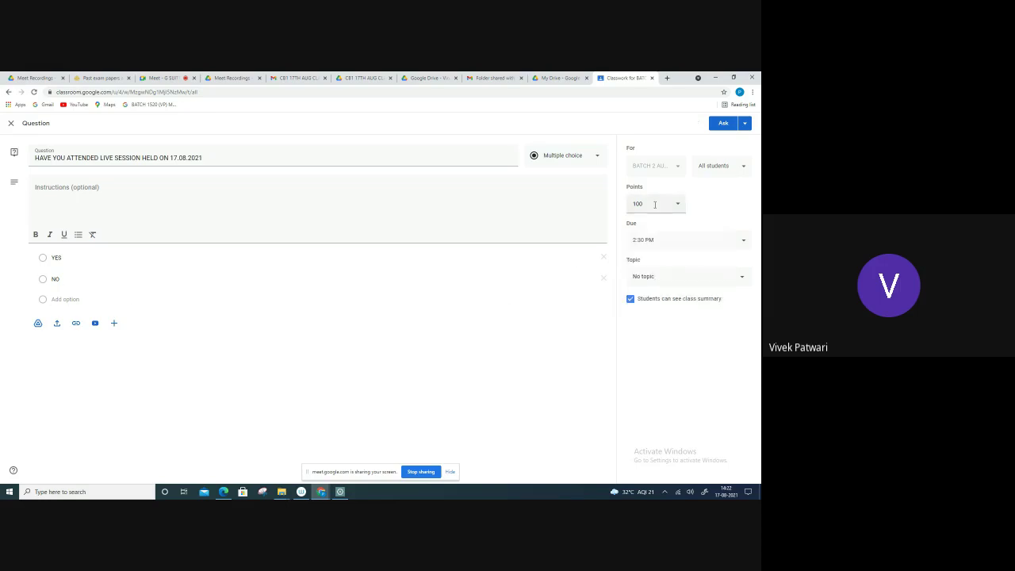
left_click(655, 208)
left_click(651, 220)
double_click(657, 204)
left_click(678, 207)
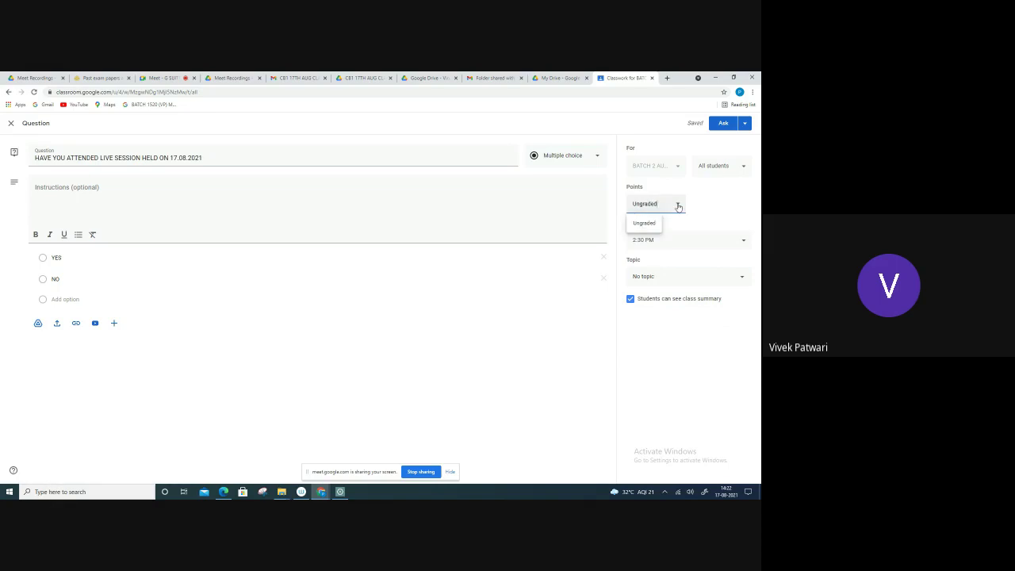
type("1")
left_click(644, 223)
left_click_drag(658, 204, 613, 214)
type("1")
Remove the NO answer choice and re-add it as NO.
left_click(601, 280)
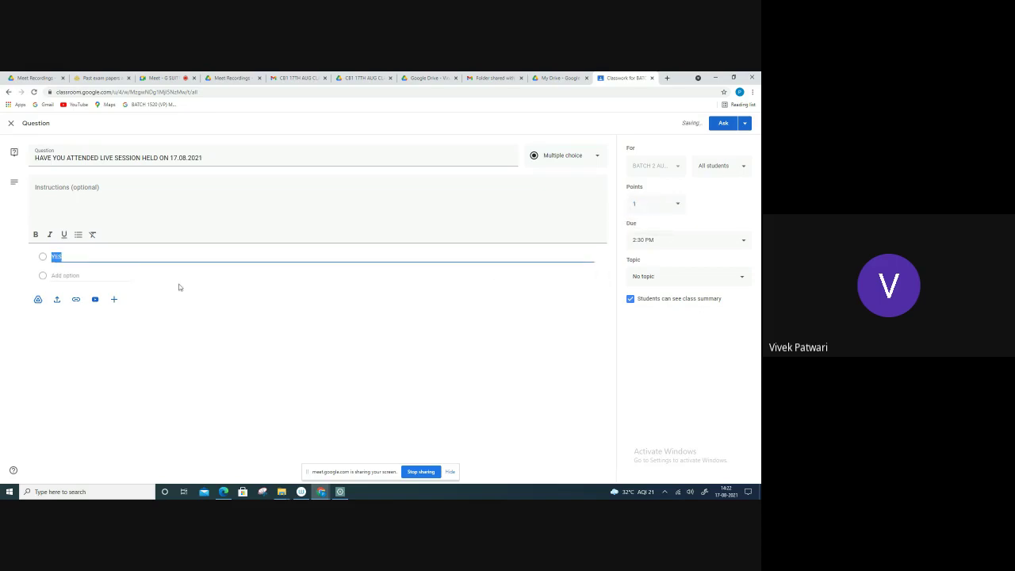
left_click(83, 276)
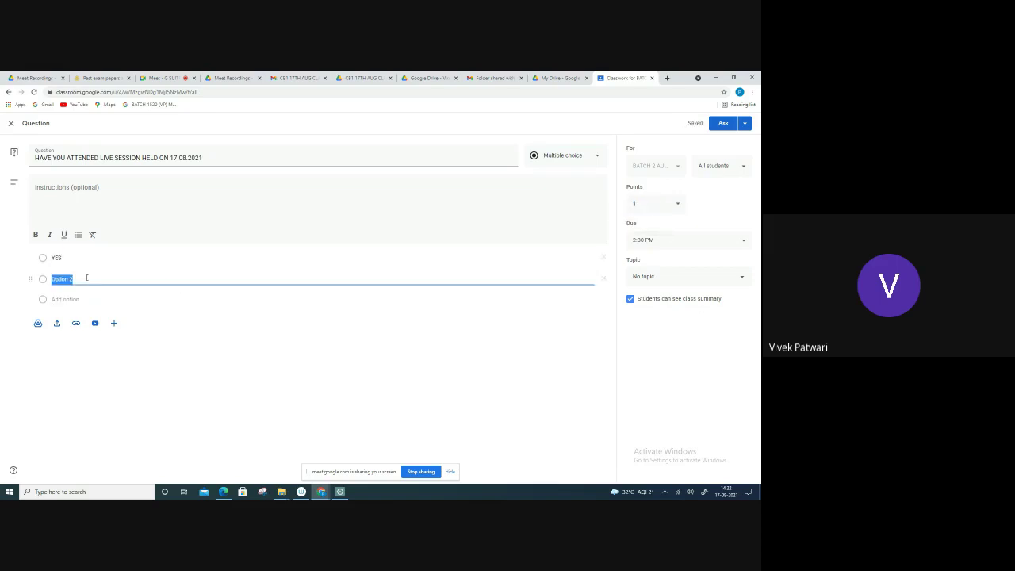
type("NO")
left_click(280, 354)
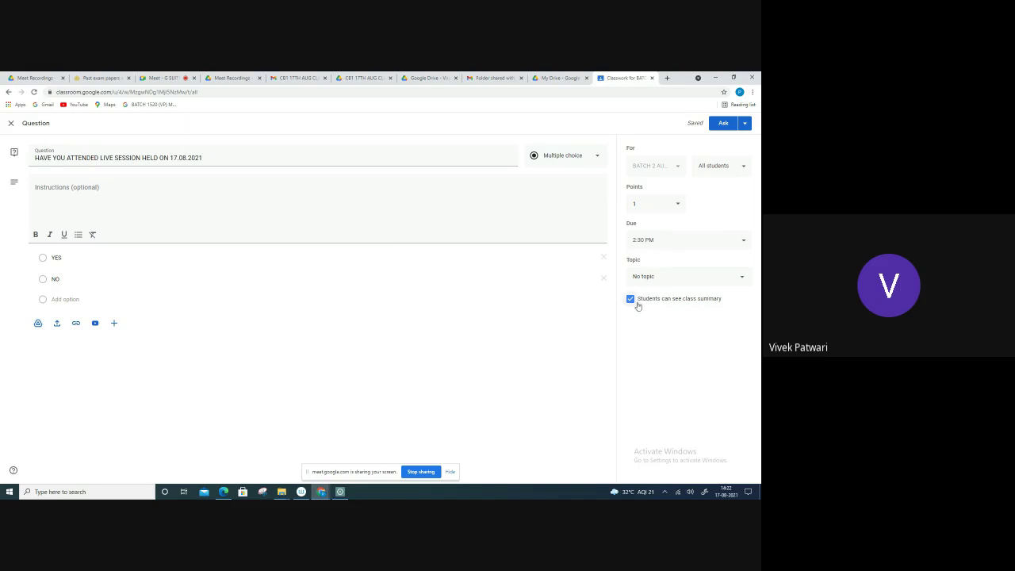
File the question under the ATTENDANCE topic and post it to the class.
left_click(661, 279)
left_click(657, 320)
left_click(722, 126)
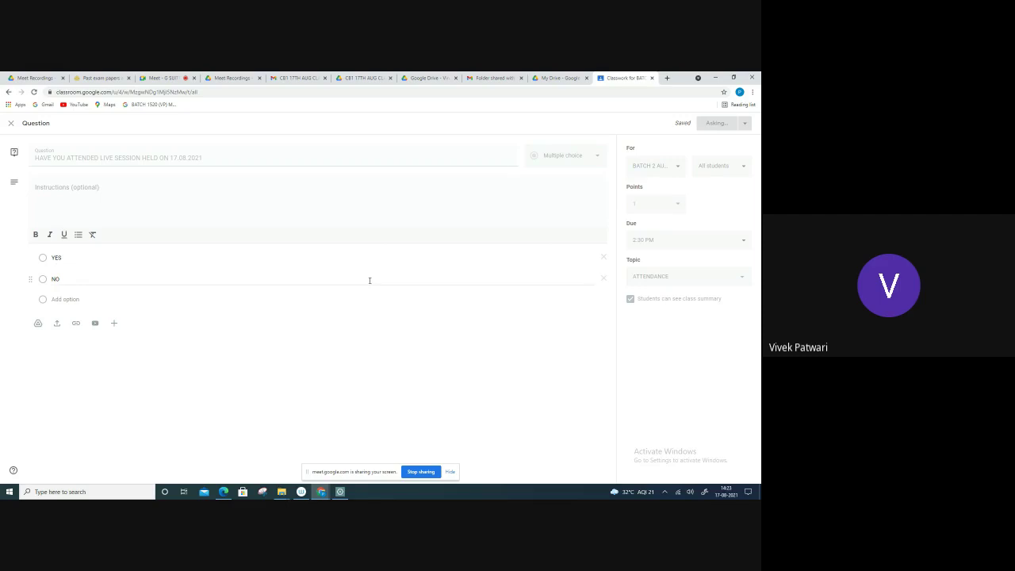
Open the attendance question under ATTENDANCE in Classwork and view its student answers.
left_click(396, 126)
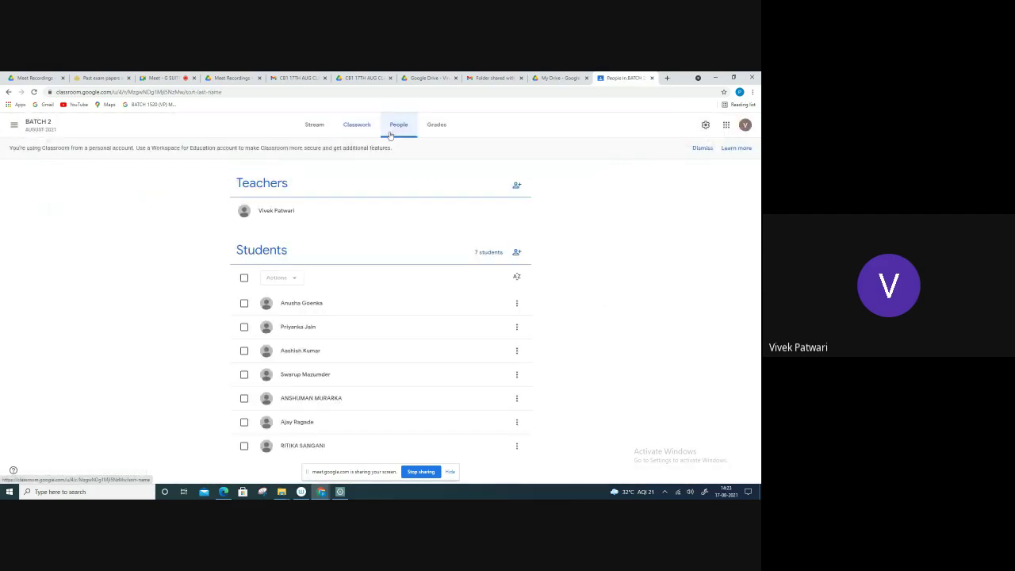
left_click(349, 127)
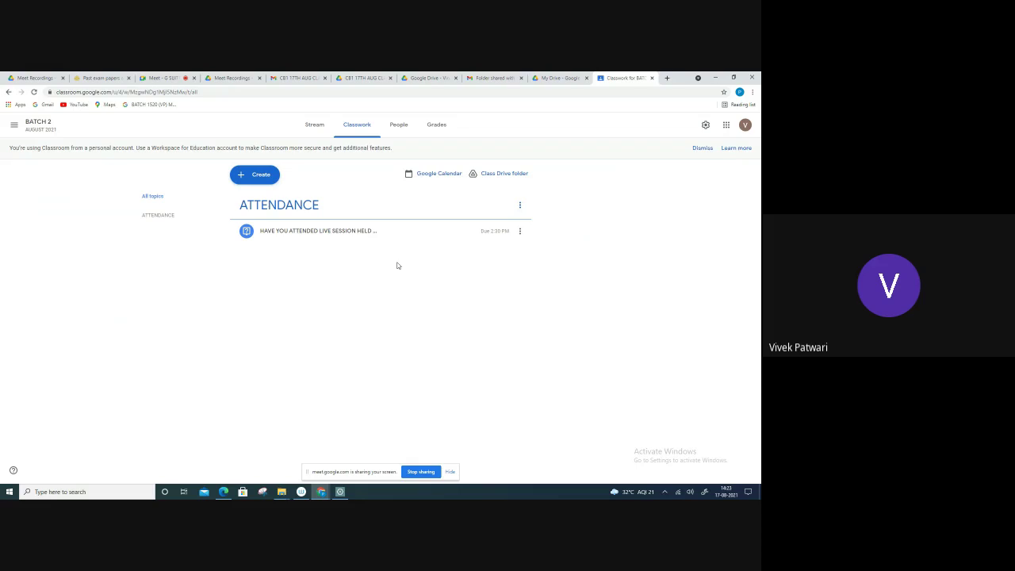
left_click(290, 231)
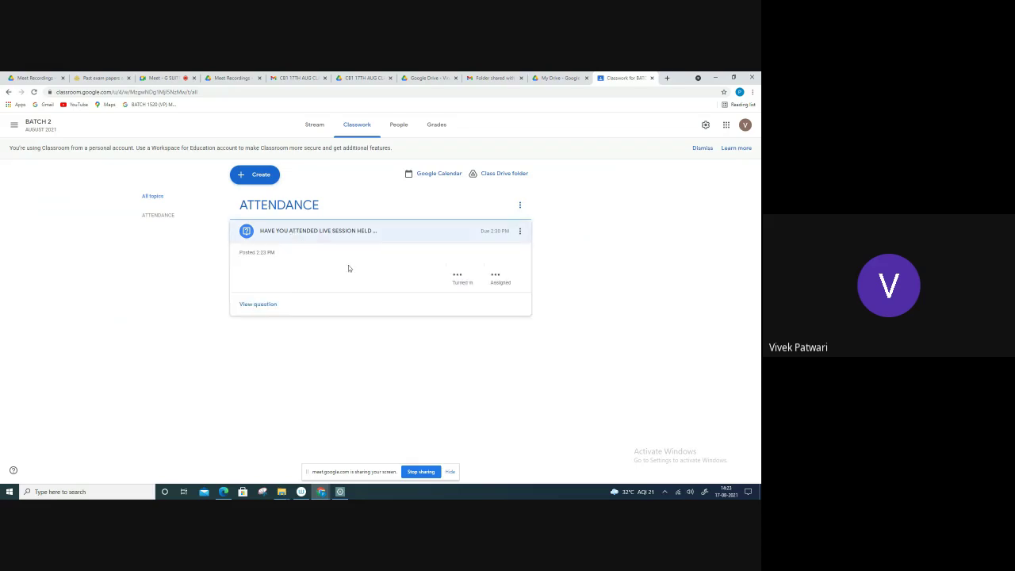
left_click(261, 304)
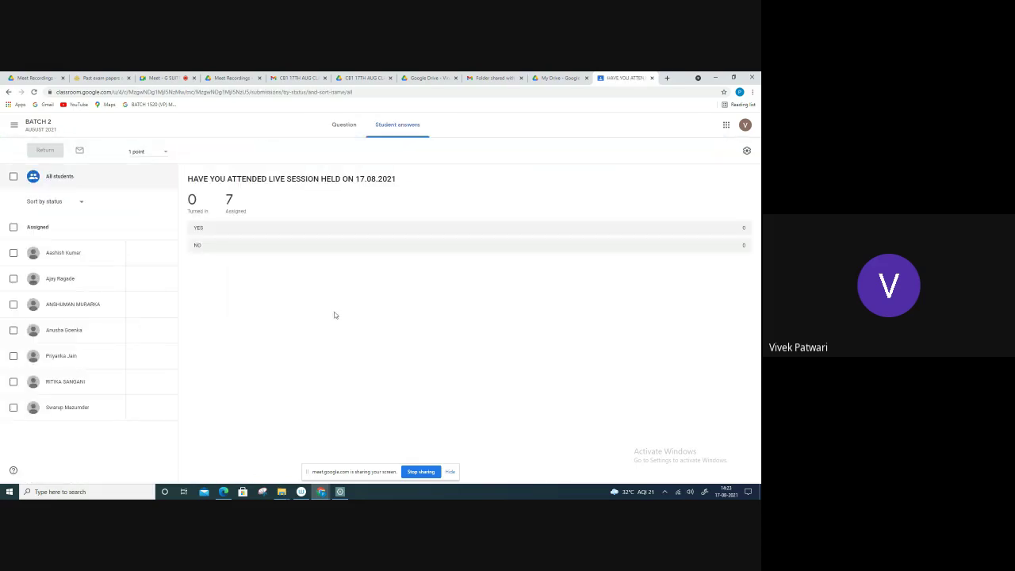
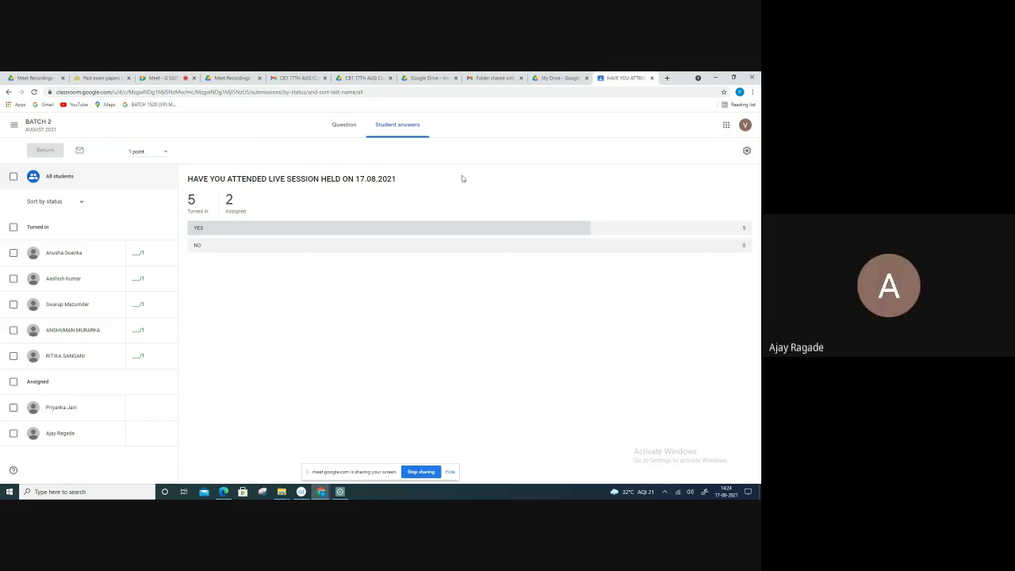
Go through the BATCH 2 class pages back to the attendance question's student answers.
left_click(561, 77)
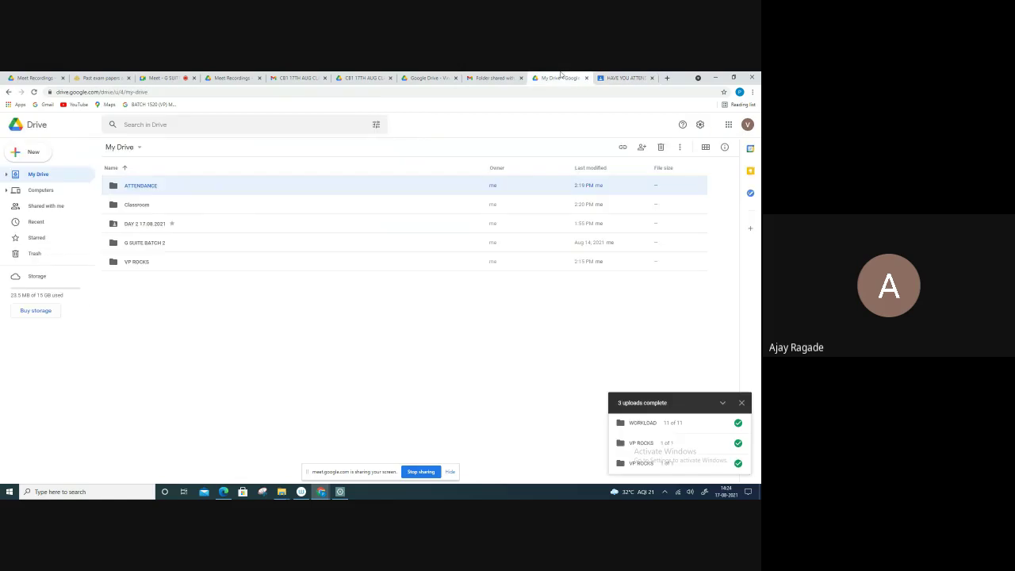
left_click(608, 77)
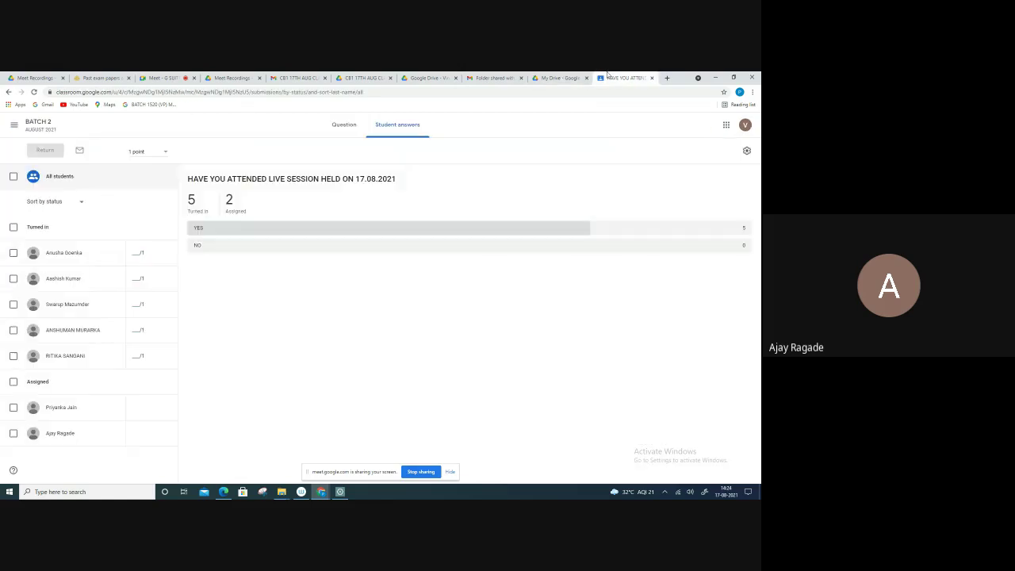
left_click(51, 132)
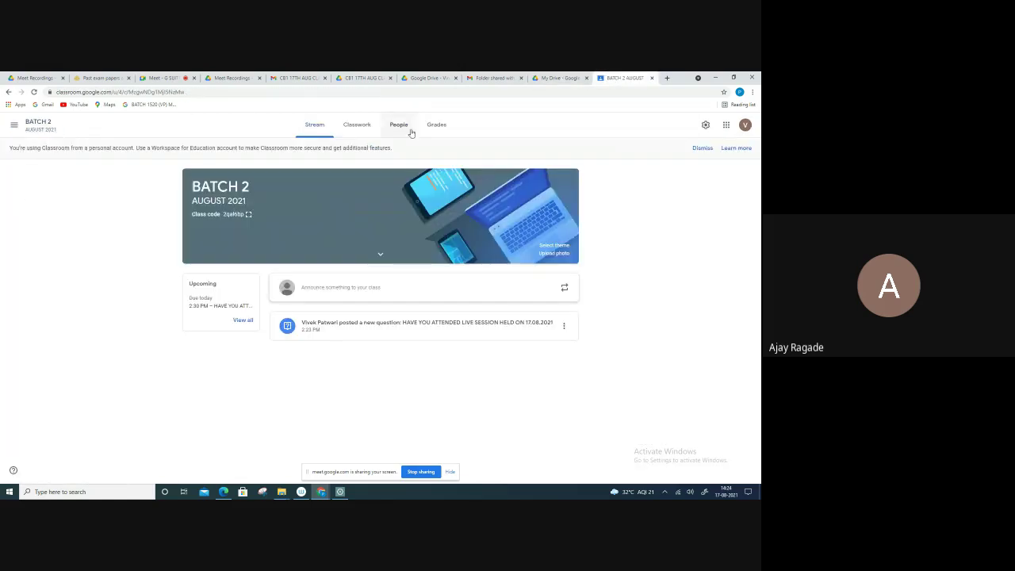
left_click(408, 129)
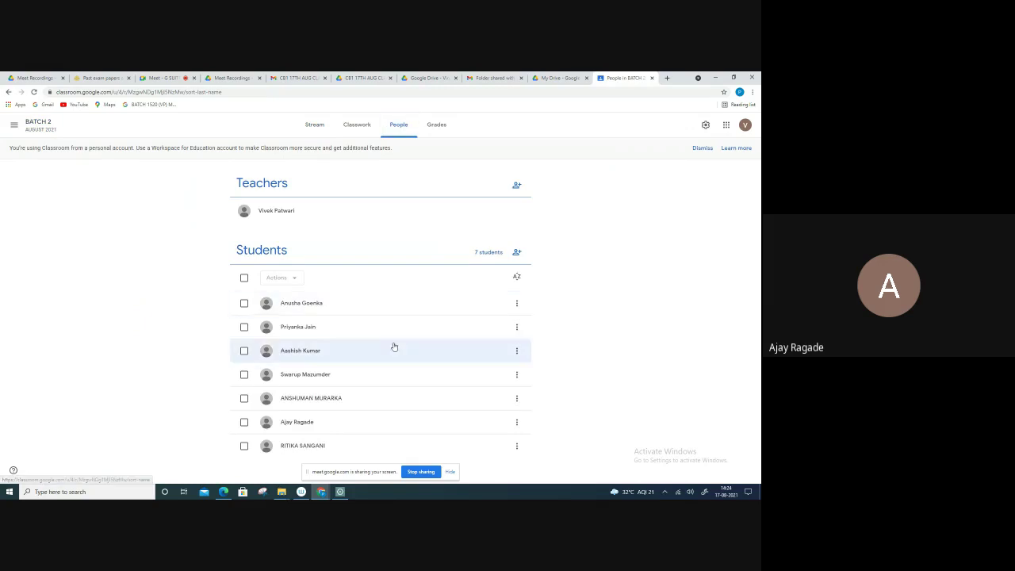
left_click(315, 124)
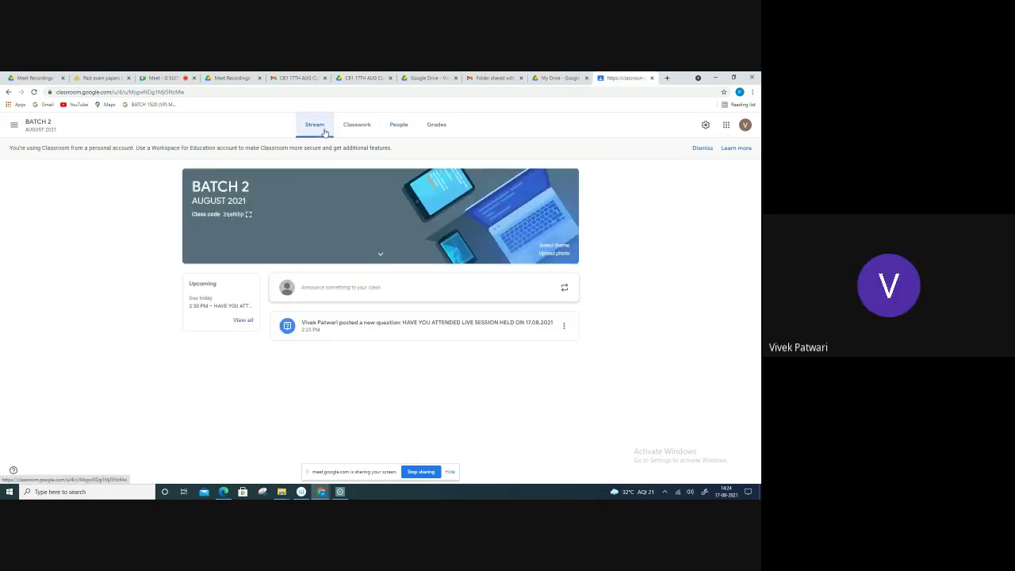
left_click(369, 332)
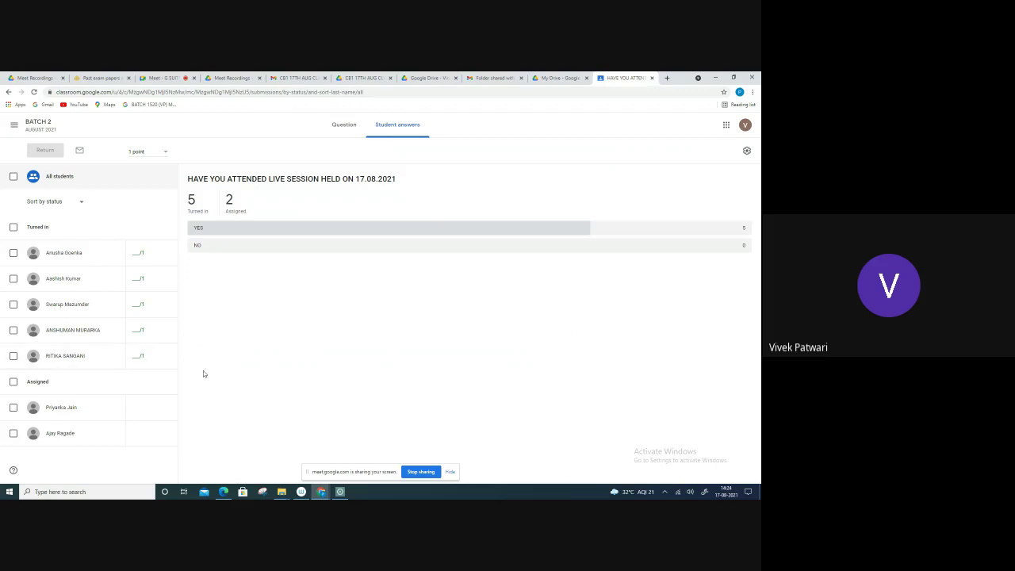
Group the student list by answer and select the five students who answered YES.
left_click(85, 205)
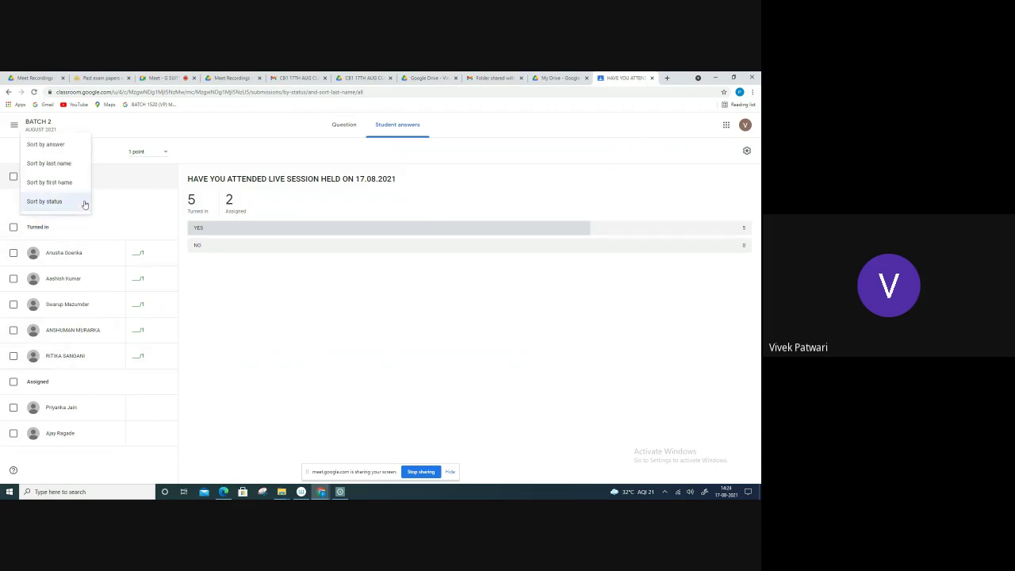
left_click(69, 150)
left_click(69, 154)
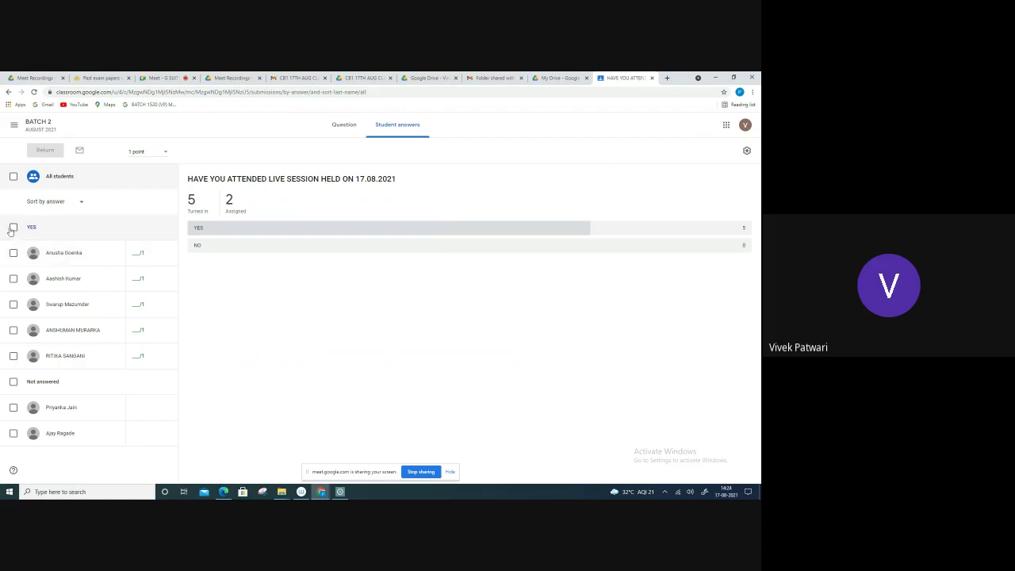
left_click(12, 227)
Give the first two YES answers a grade of 1.
left_click(135, 252)
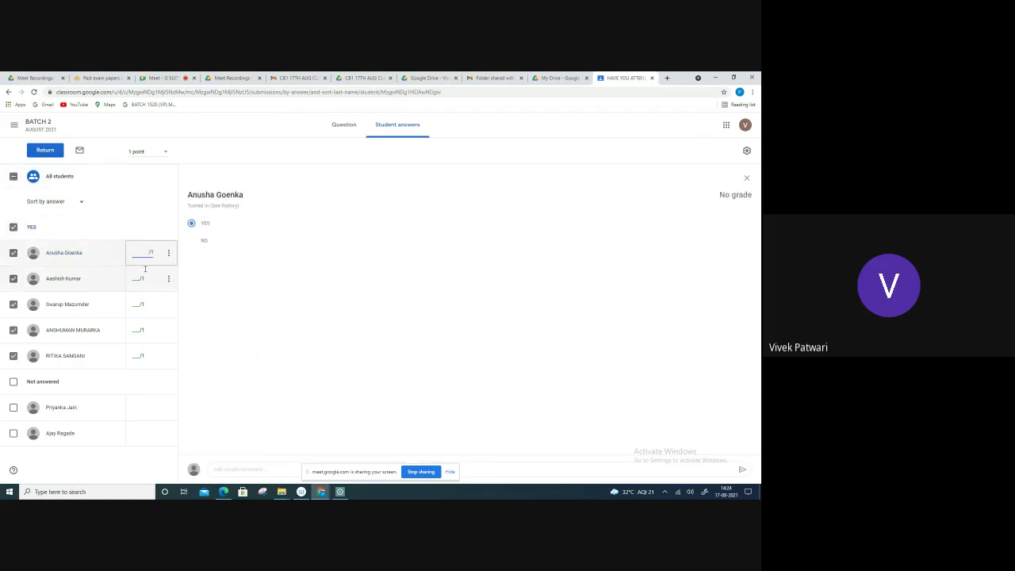
type("1")
key("Return")
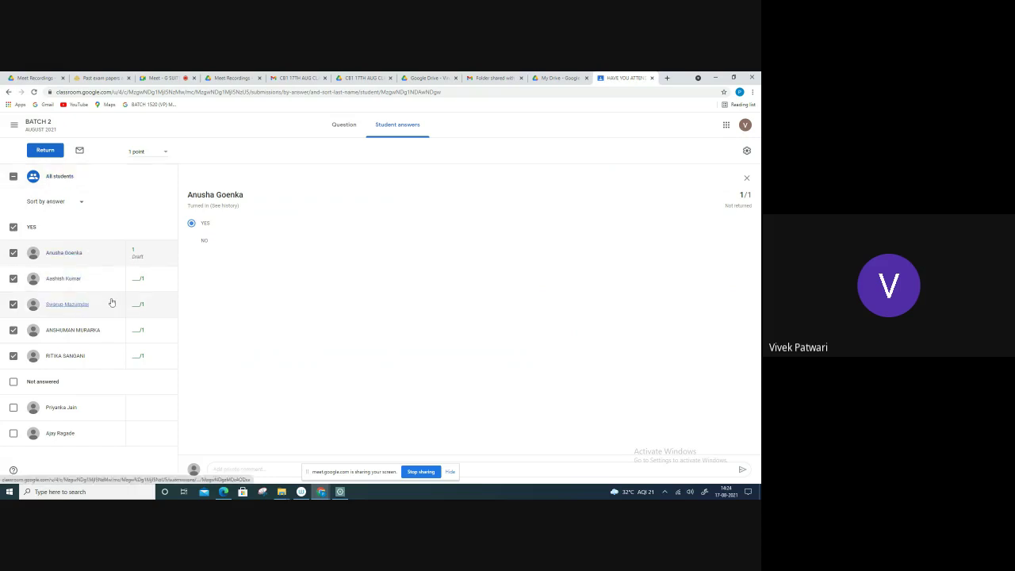
left_click(139, 279)
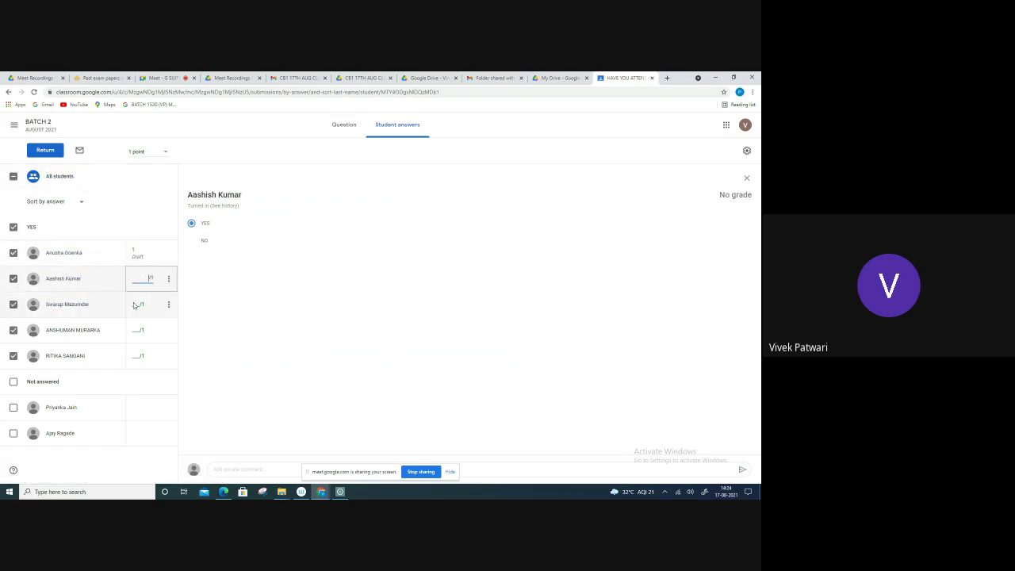
key("Tab")
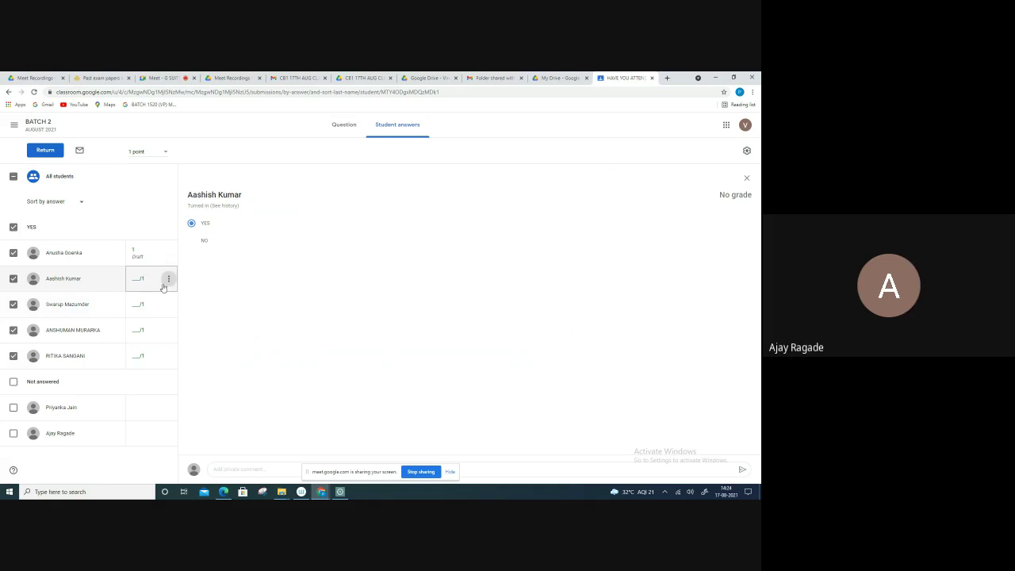
left_click(138, 279)
type("1")
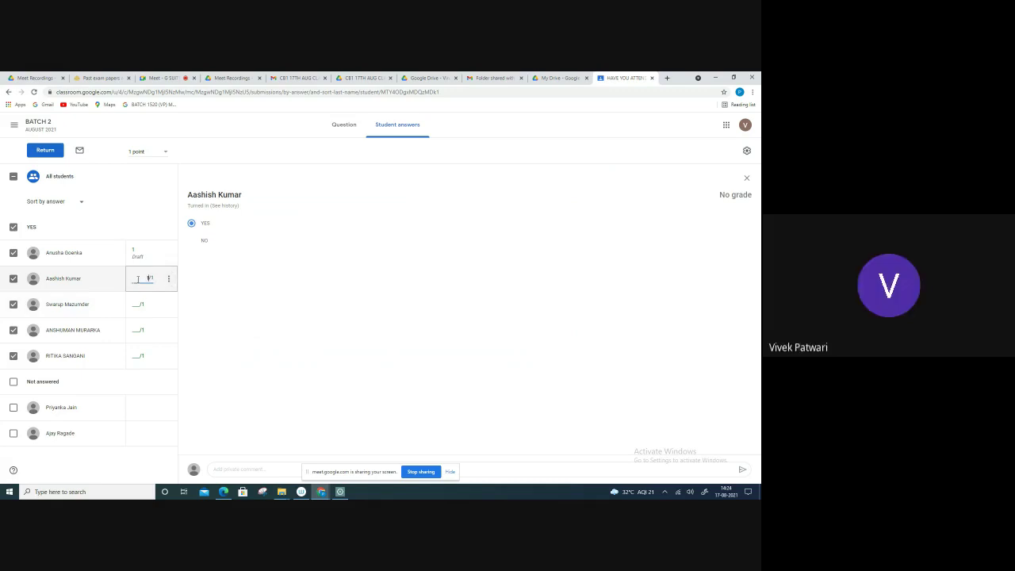
key("Return")
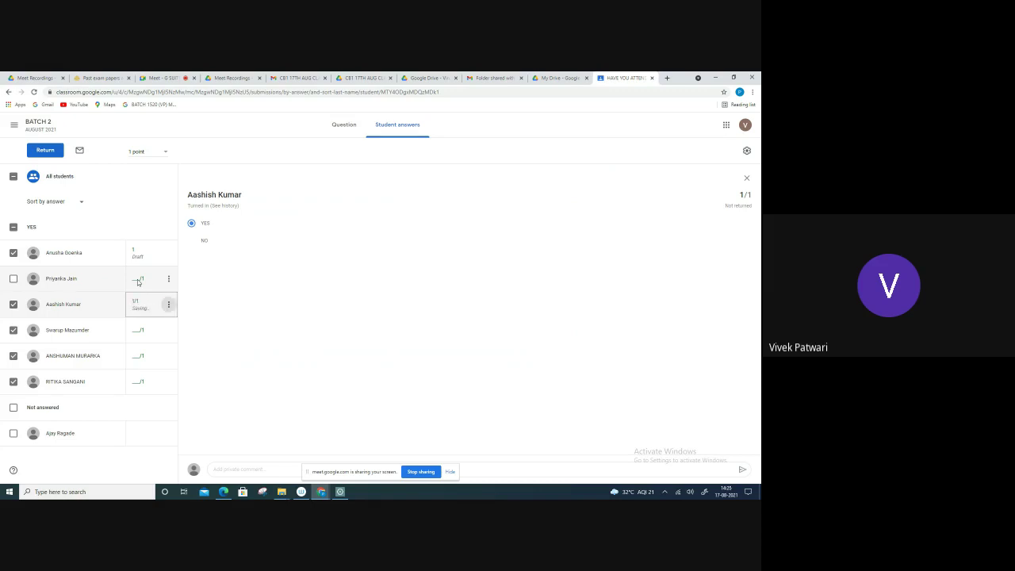
Enter a grade of 1 for the next three students down the list.
left_click(138, 280)
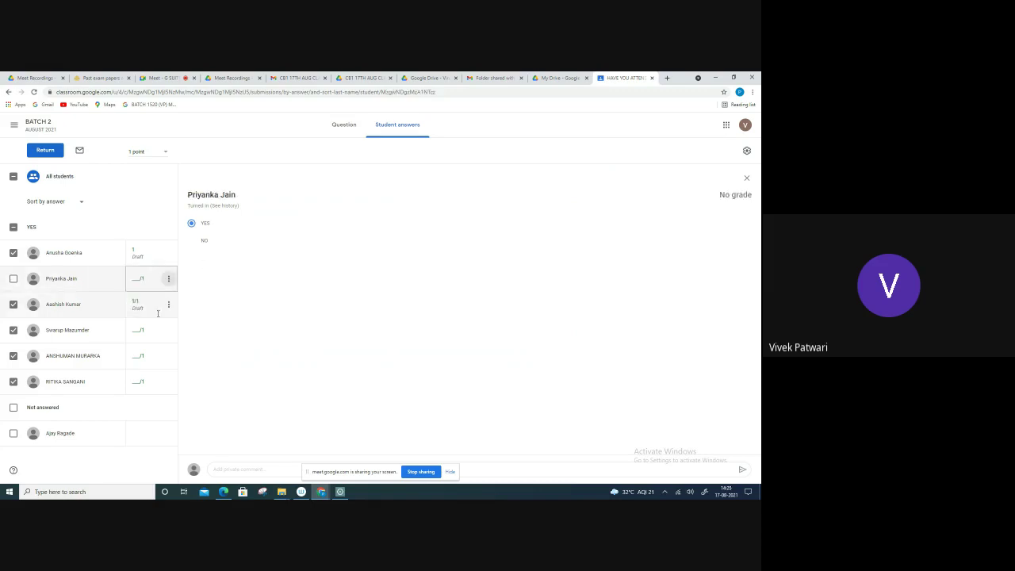
left_click(138, 282)
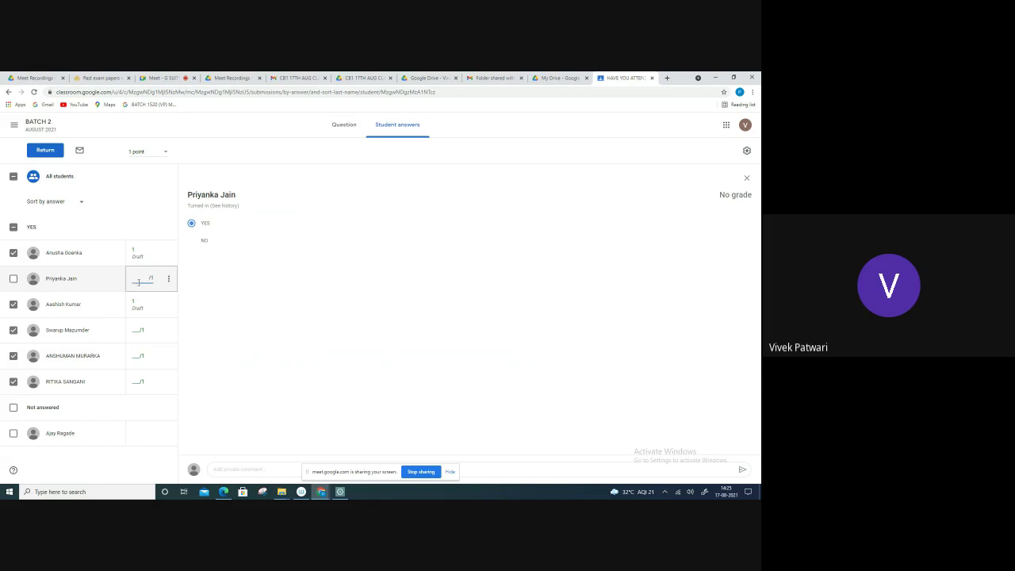
type("1")
key("Down")
key("Down")
type("1")
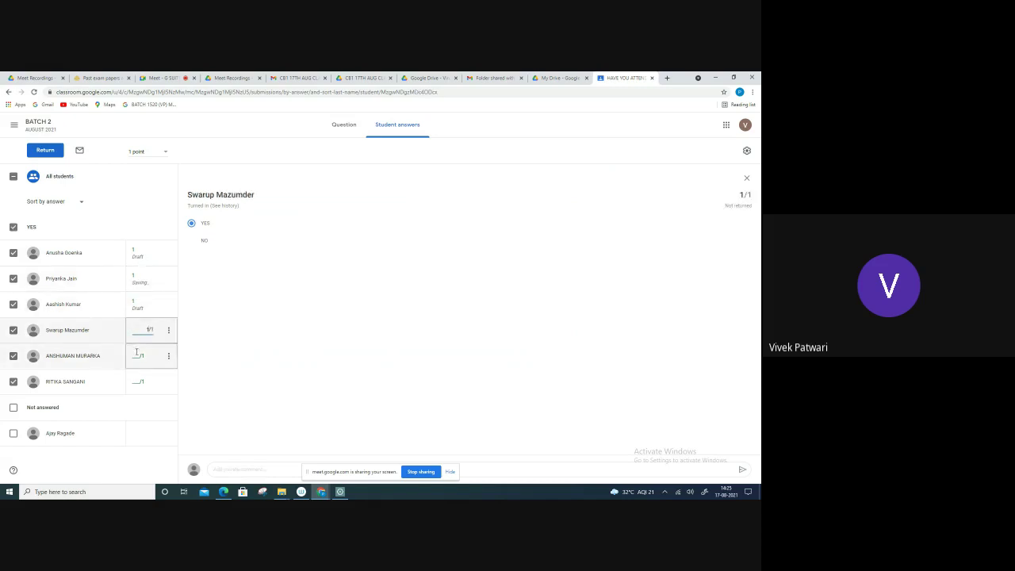
key("Down")
type("1")
Grade the last two students 1 and begin returning the work.
left_click(139, 383)
type("1")
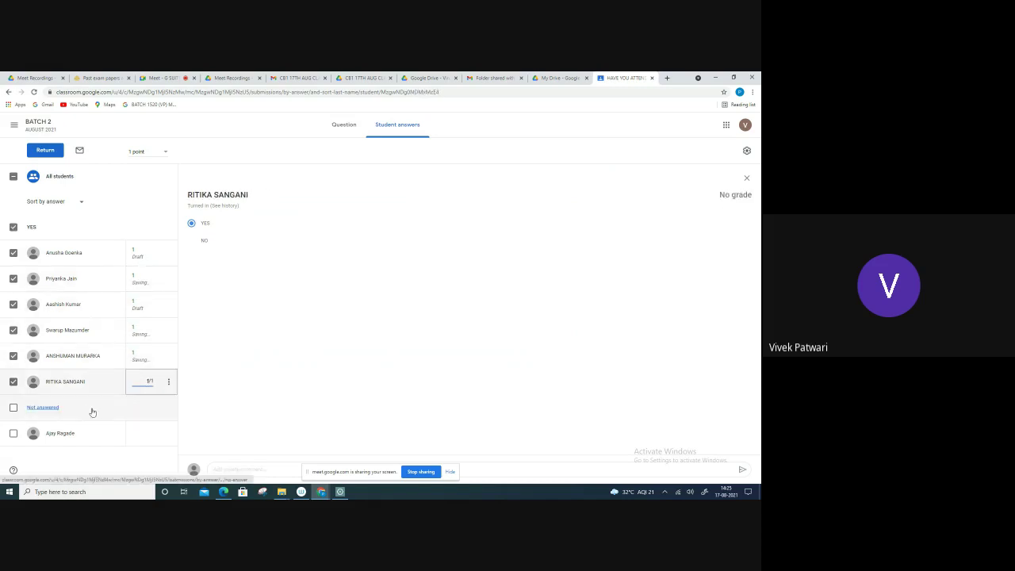
left_click(325, 401)
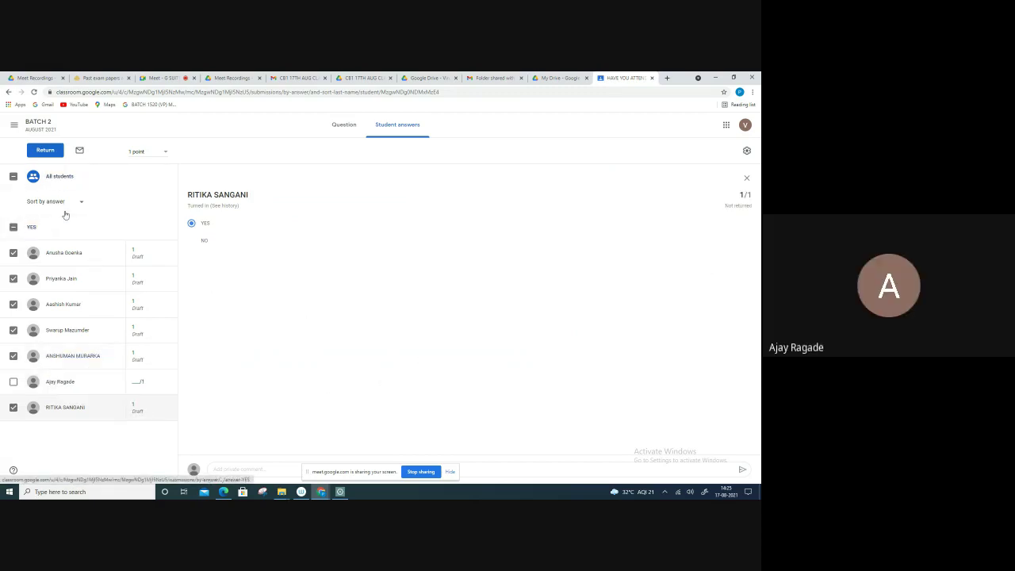
left_click(139, 385)
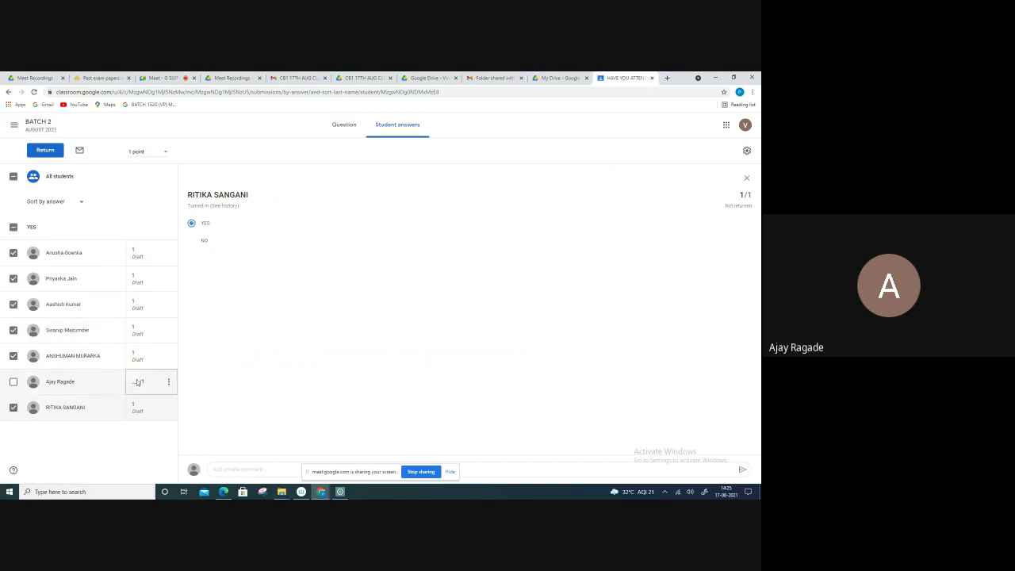
type("1")
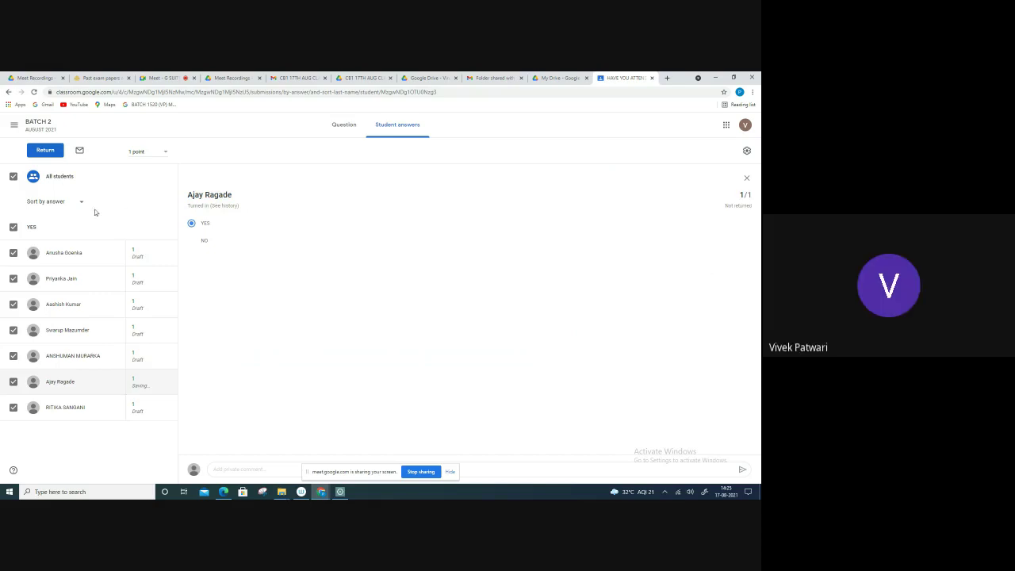
left_click(56, 154)
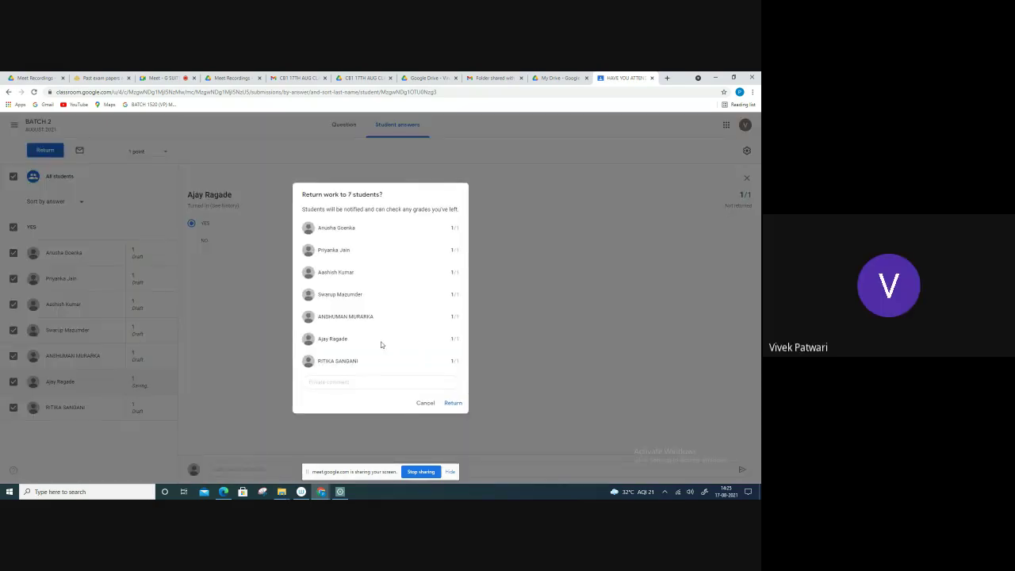
Return the work to all seven students and view the BATCH 2 gradebook with everyone scored 1.
left_click(453, 403)
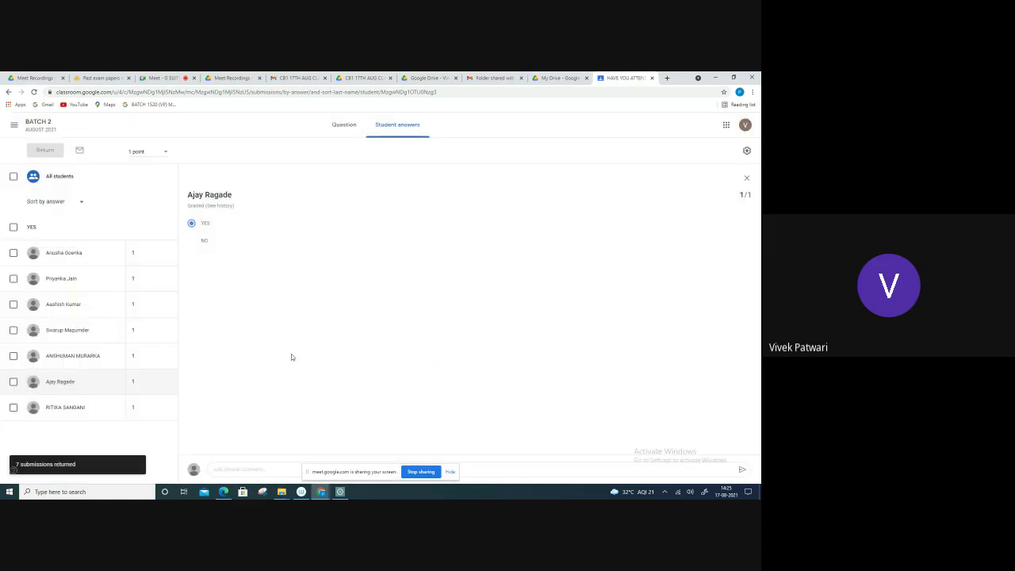
left_click(38, 125)
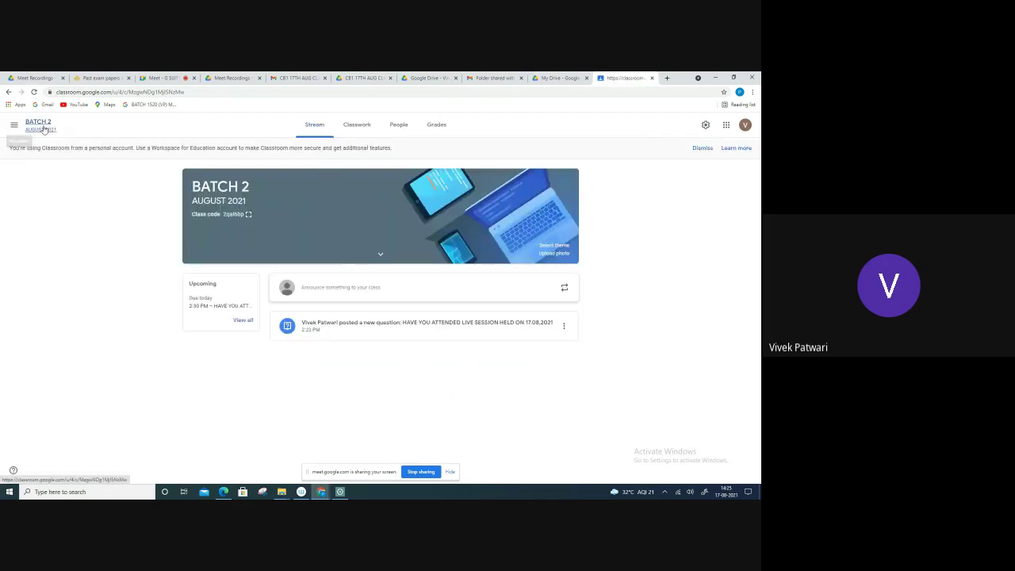
left_click(439, 127)
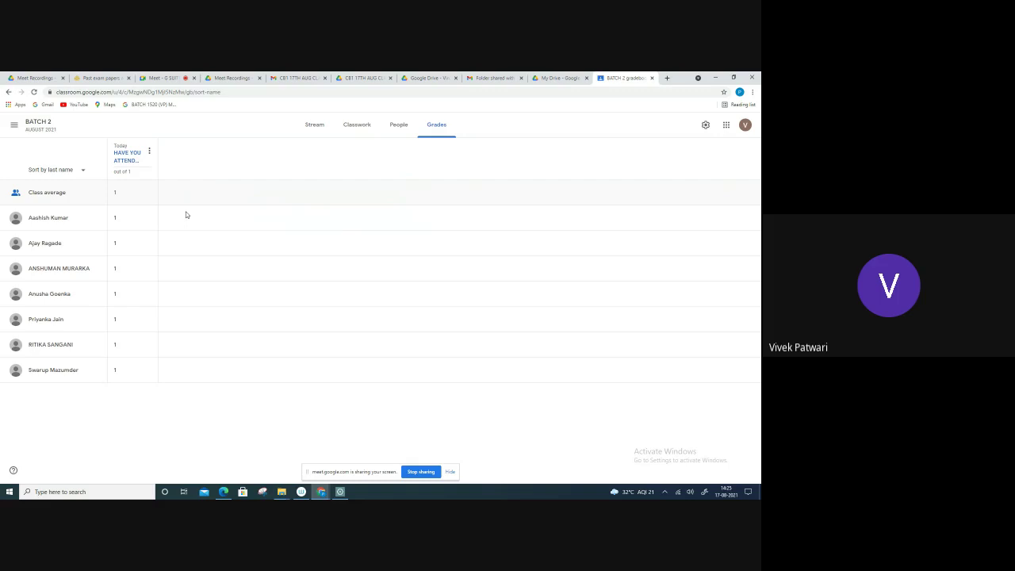
Start a new material post from Classwork, discarding a first attempt.
left_click(357, 124)
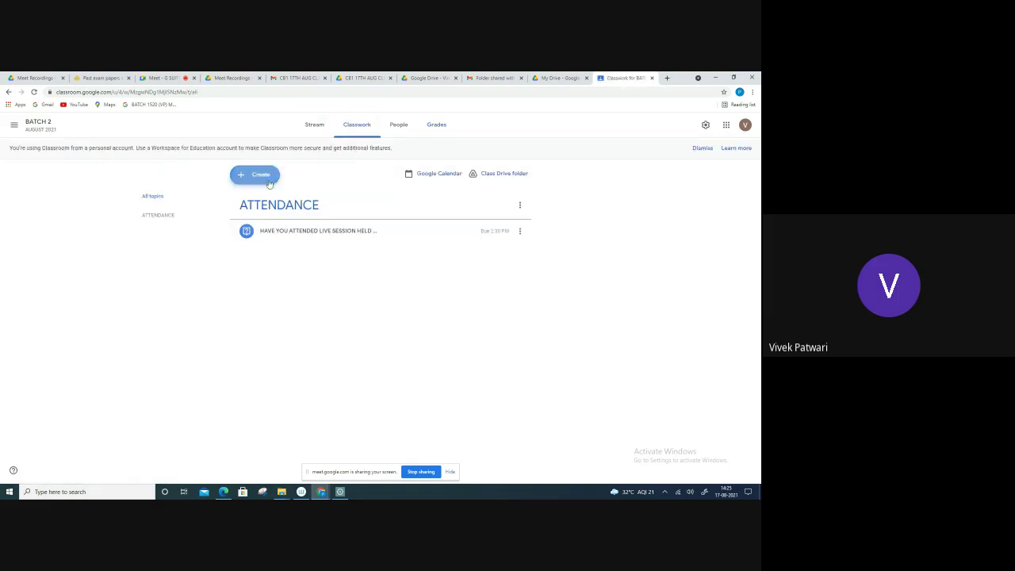
left_click(270, 183)
left_click(262, 257)
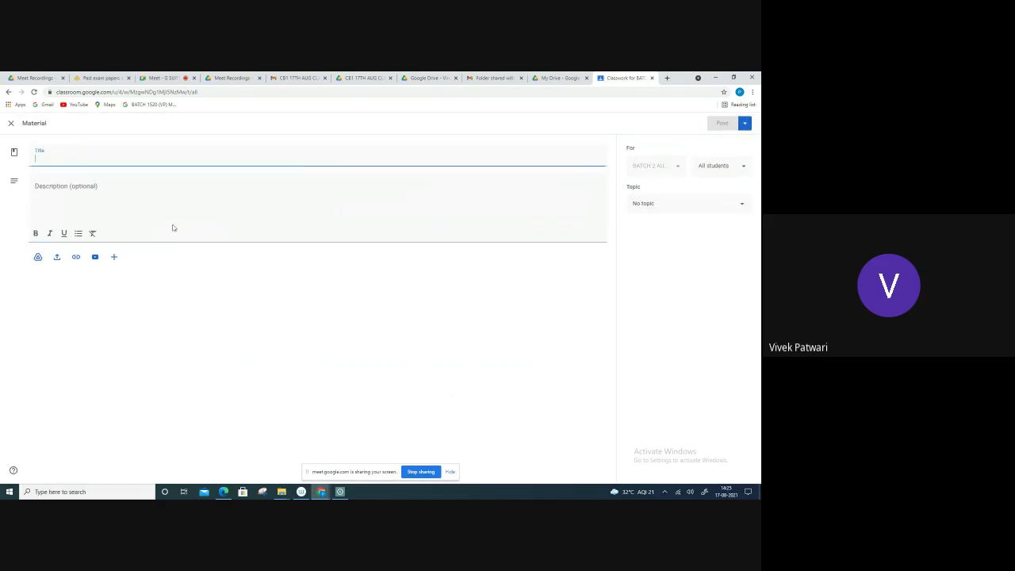
left_click(11, 123)
left_click(269, 179)
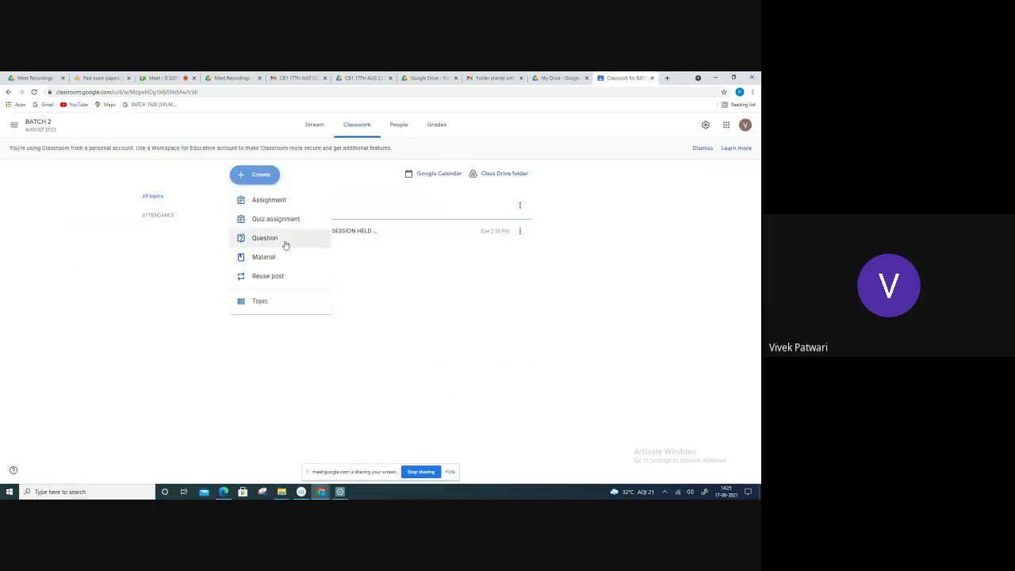
left_click(282, 257)
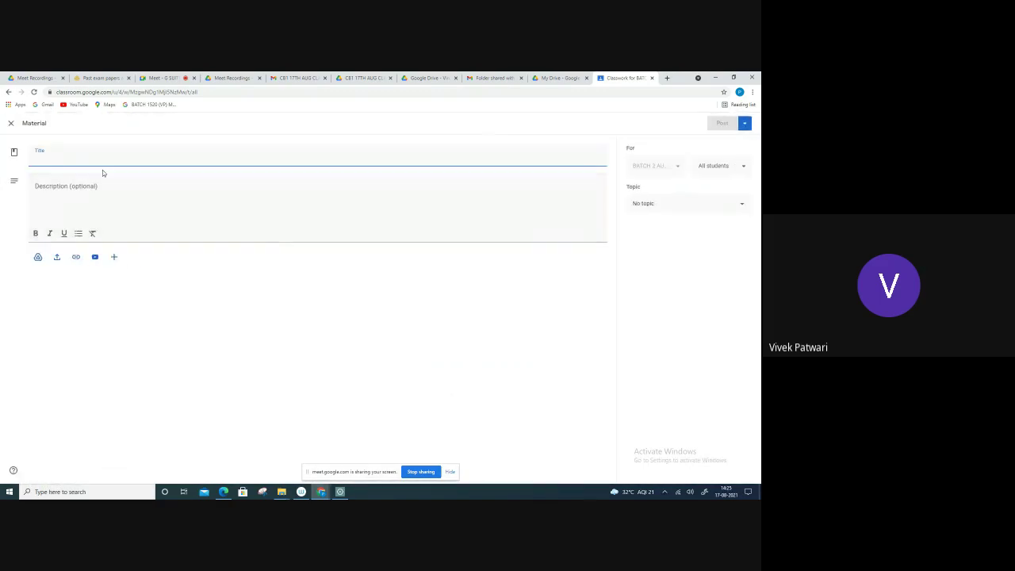
Title the material 'HAVE YOU ATTENDED THE LIVE SESSION' and select the title text.
type("HAVE")
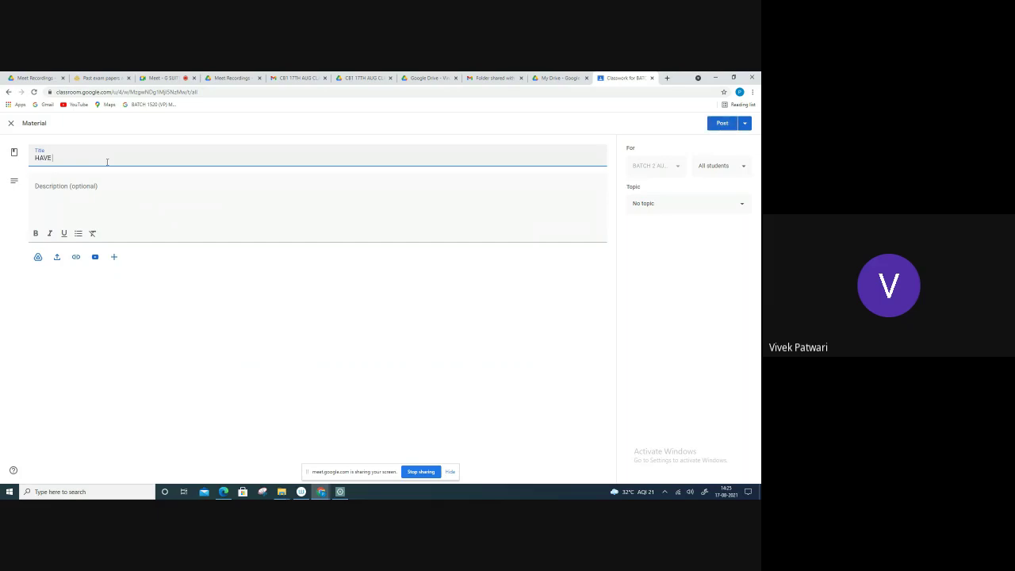
type(" YOU ATT")
type("ENED")
key("BackSpace")
key("BackSpace")
type("DED THE L")
type("IVE SESS")
type("ION ON 14.08.2021")
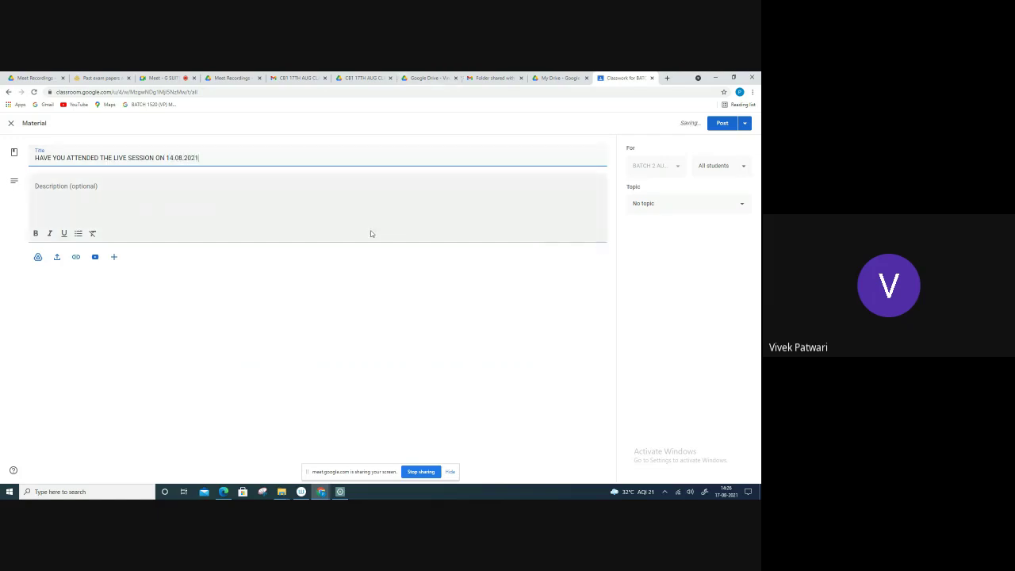
left_click(312, 277)
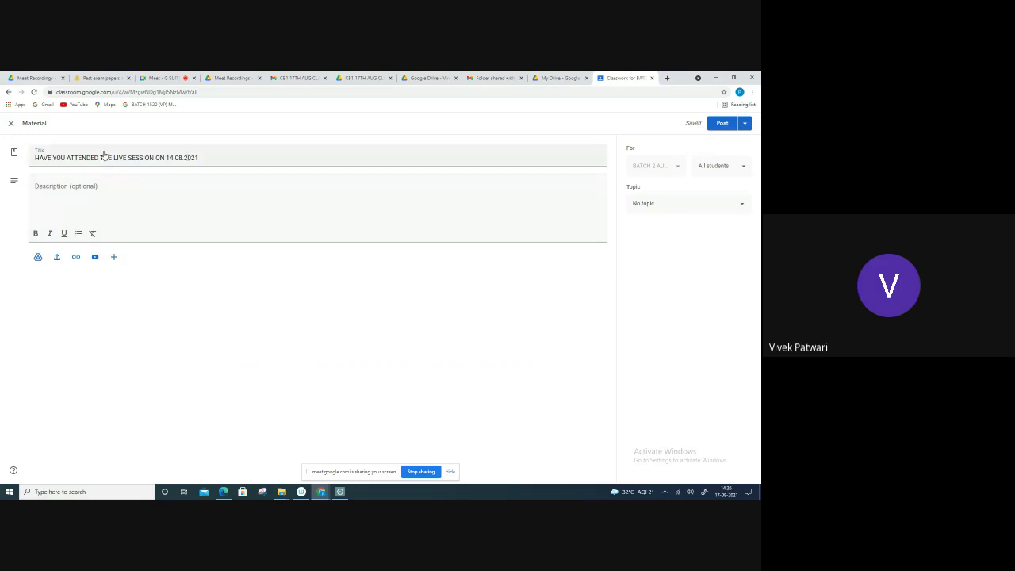
left_click_drag(219, 161, 6, 195)
key("ctrl+c")
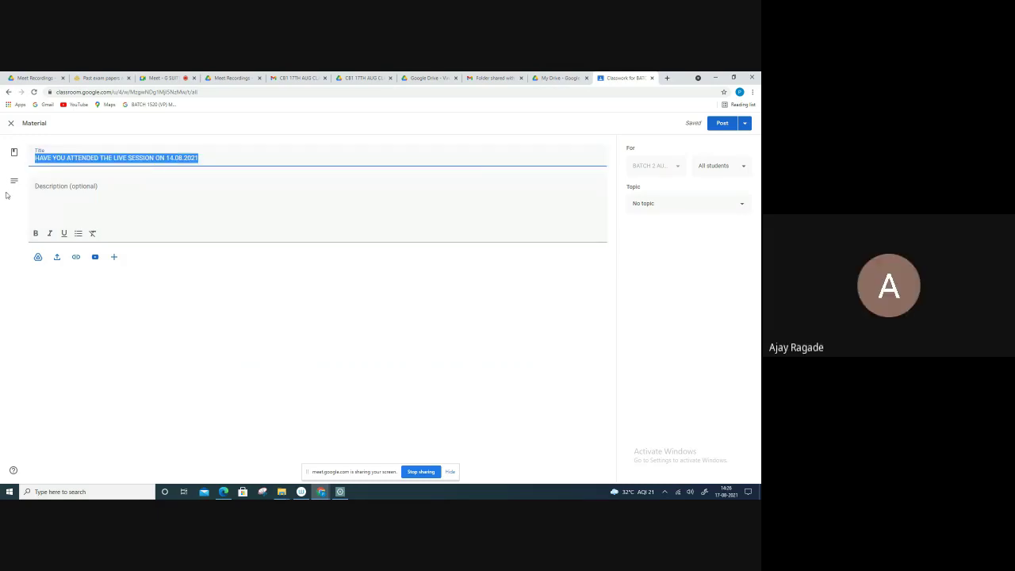
Close the editor and delete the resulting draft material.
left_click(11, 123)
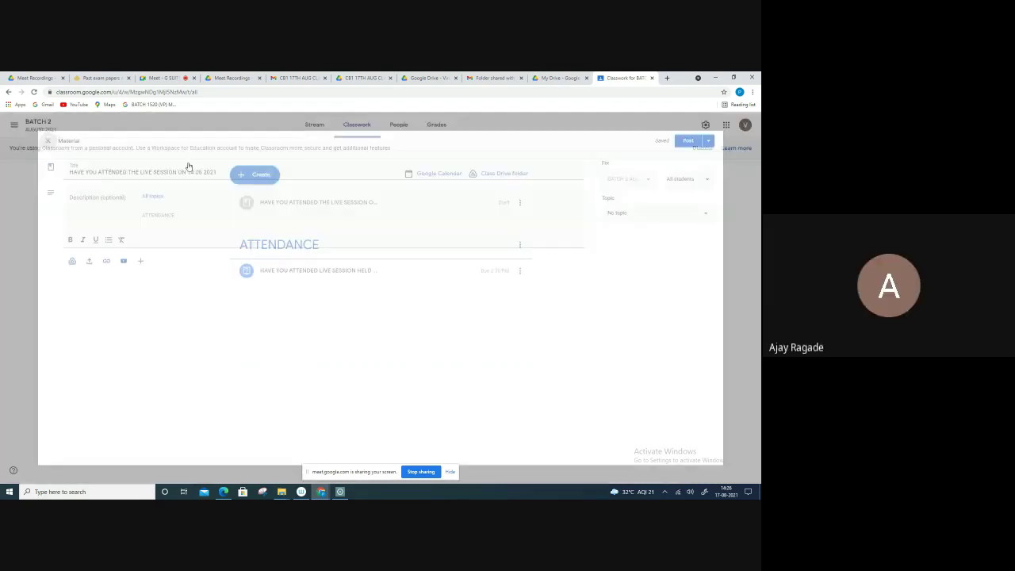
left_click(261, 175)
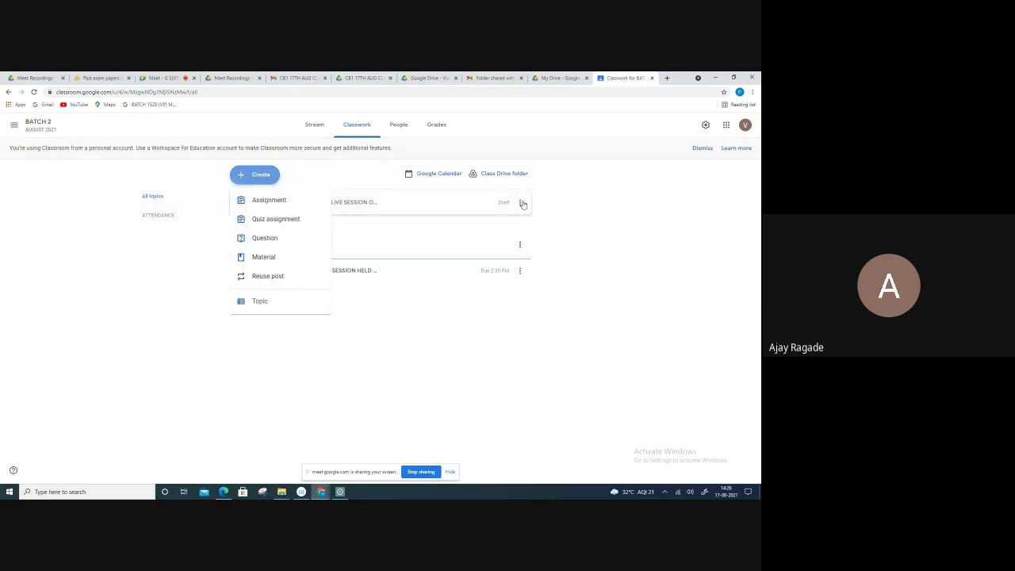
left_click(522, 204)
left_click(520, 203)
left_click(498, 232)
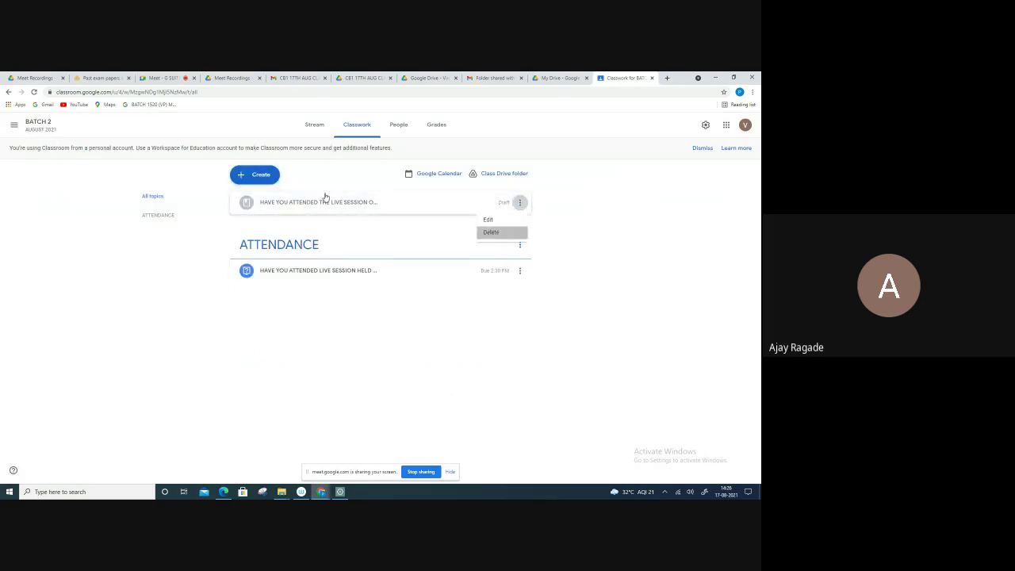
left_click(404, 310)
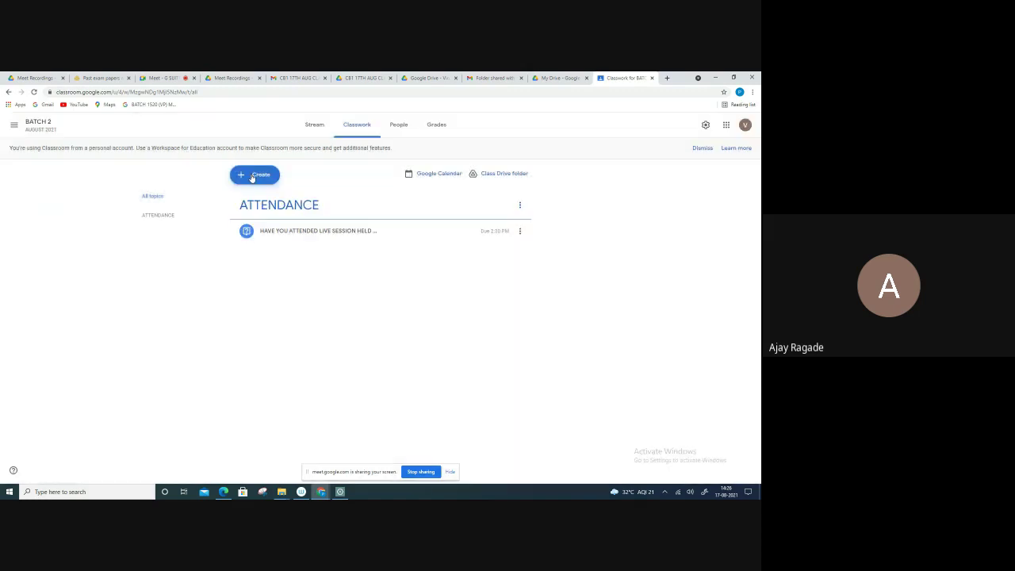
left_click(250, 176)
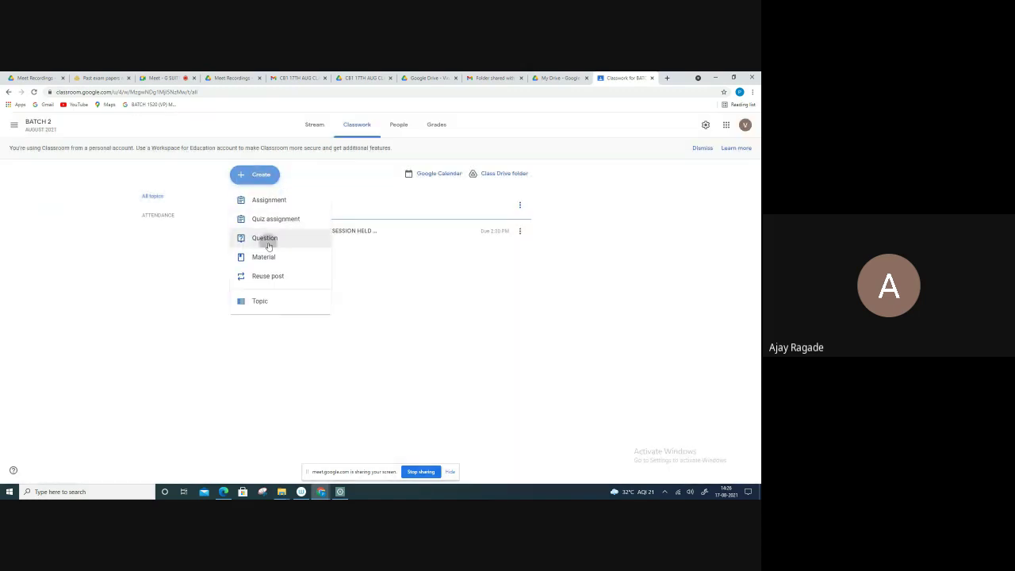
Create a multiple-choice question with the pasted title, 1 point, due 17 August, under ATTENDANCE.
left_click(268, 246)
key("ctrl+v")
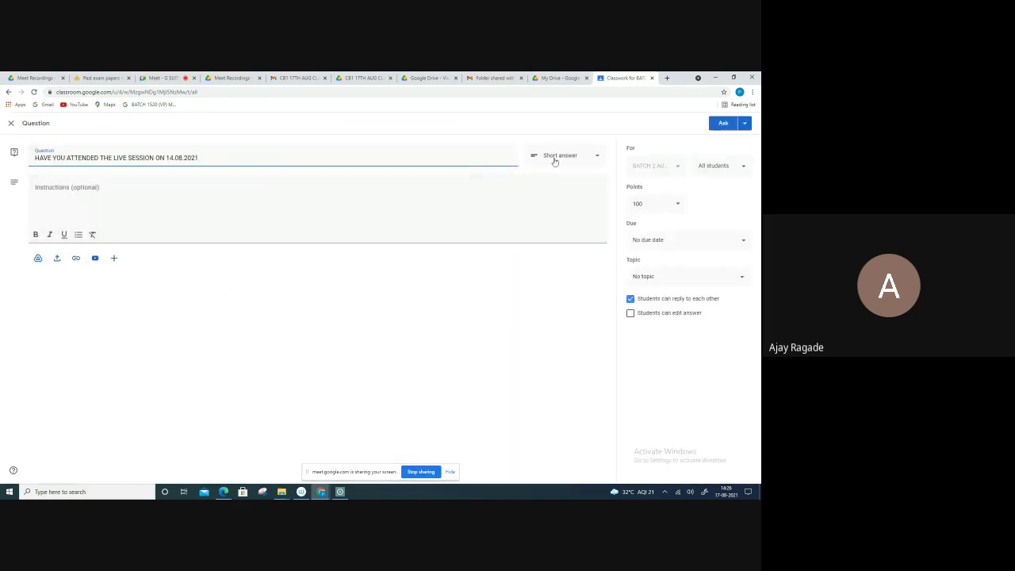
left_click(554, 161)
left_click(567, 171)
left_click(643, 203)
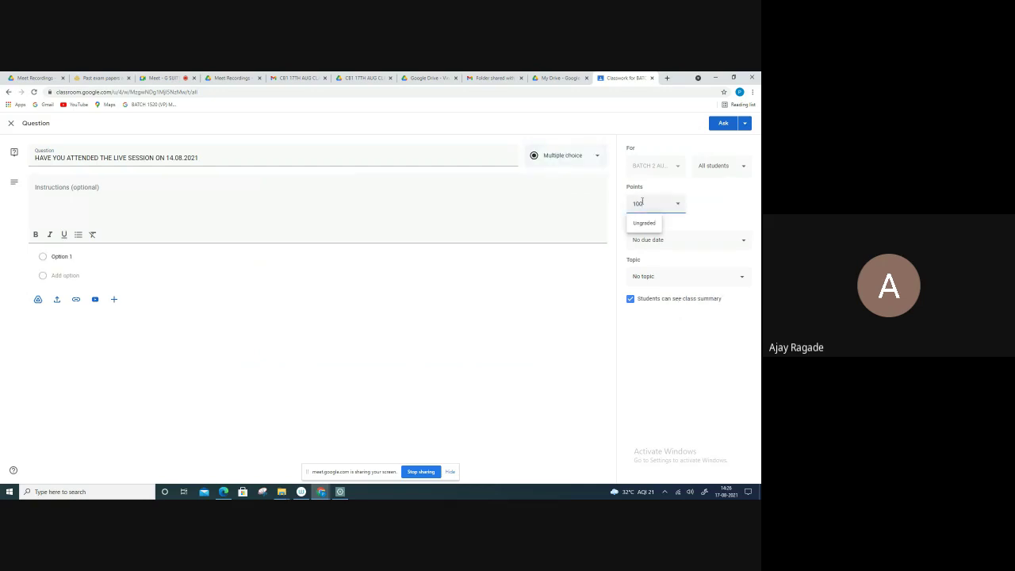
key("BackSpace")
key("BackSpace")
left_click(645, 241)
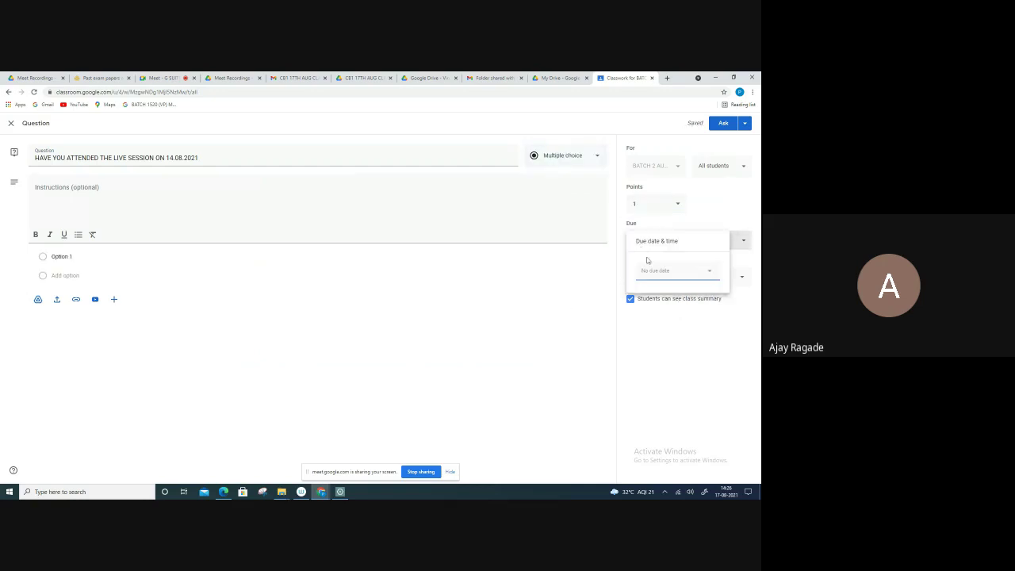
left_click(648, 270)
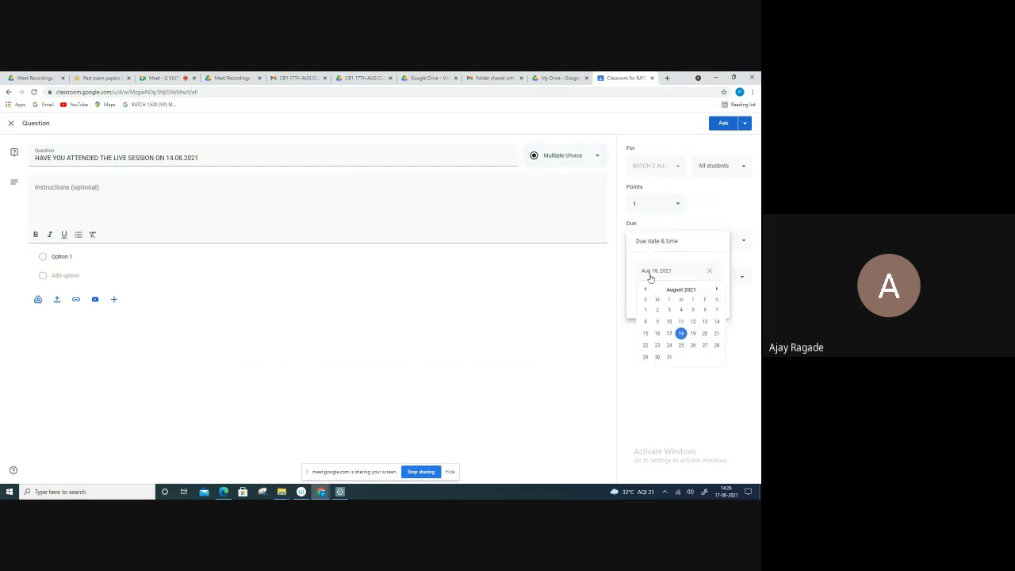
left_click(669, 334)
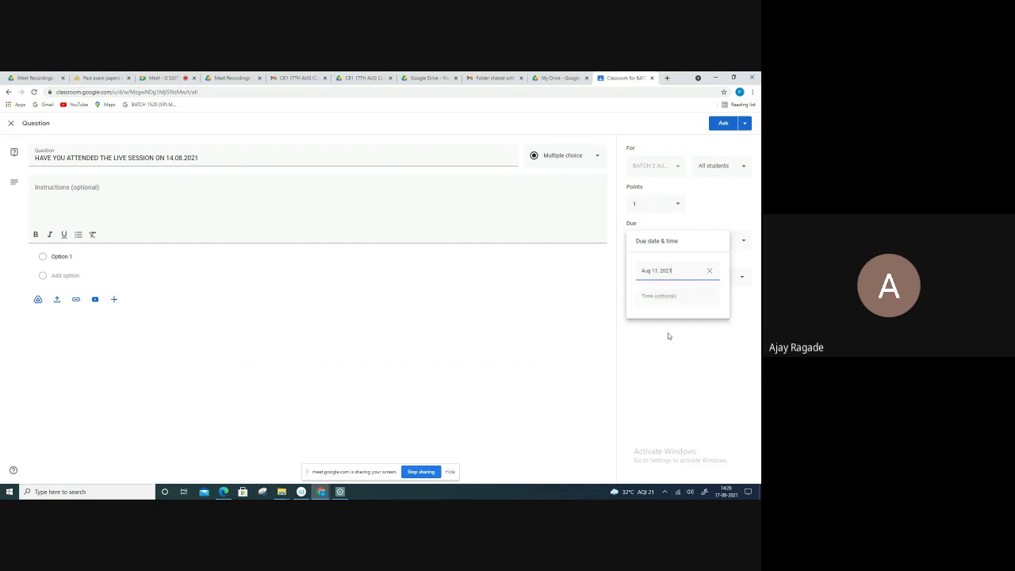
left_click(563, 328)
left_click(644, 276)
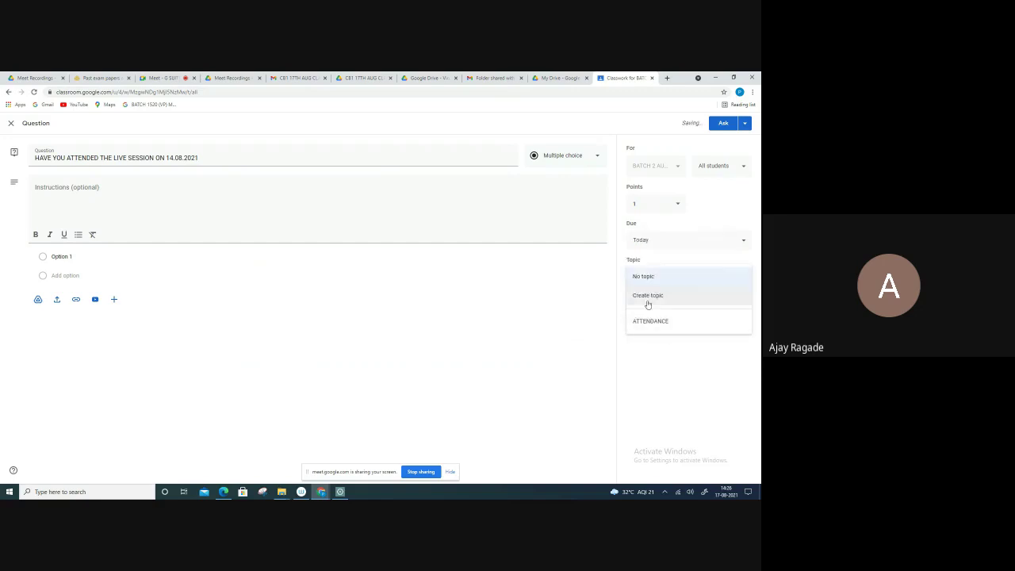
left_click(644, 321)
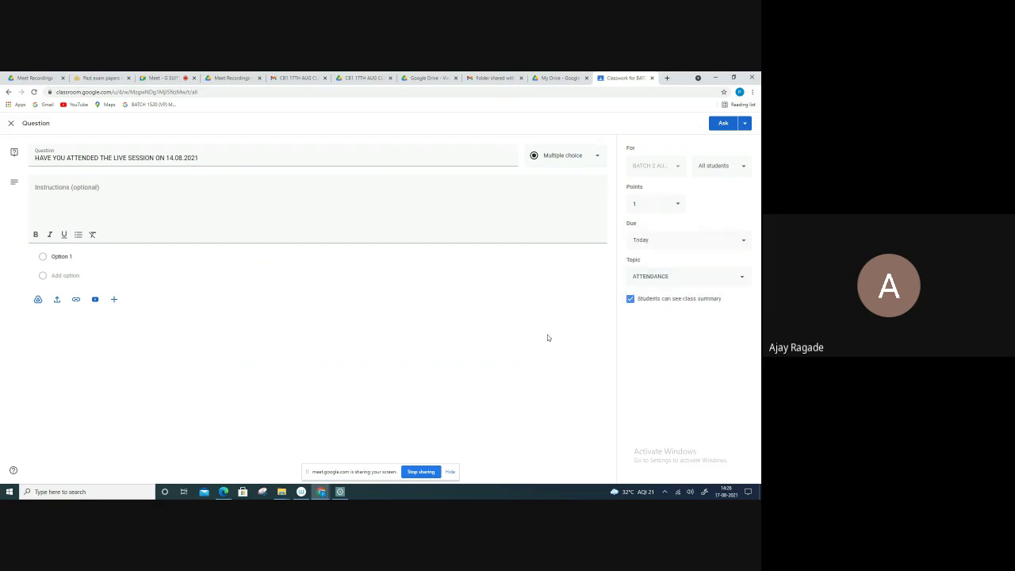
Add YES and NO answer options and post the question.
left_click(76, 257)
type("YES")
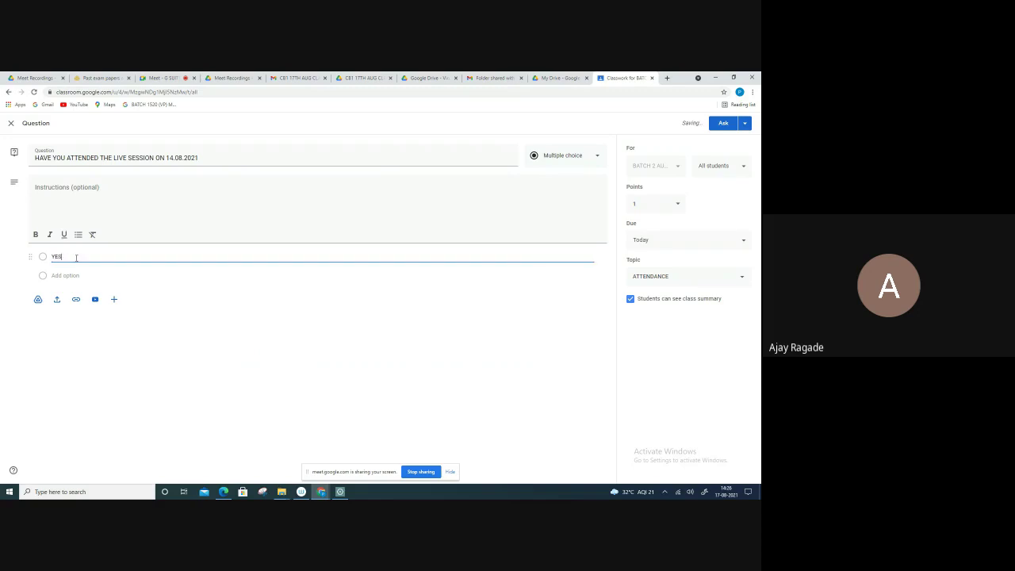
left_click(66, 275)
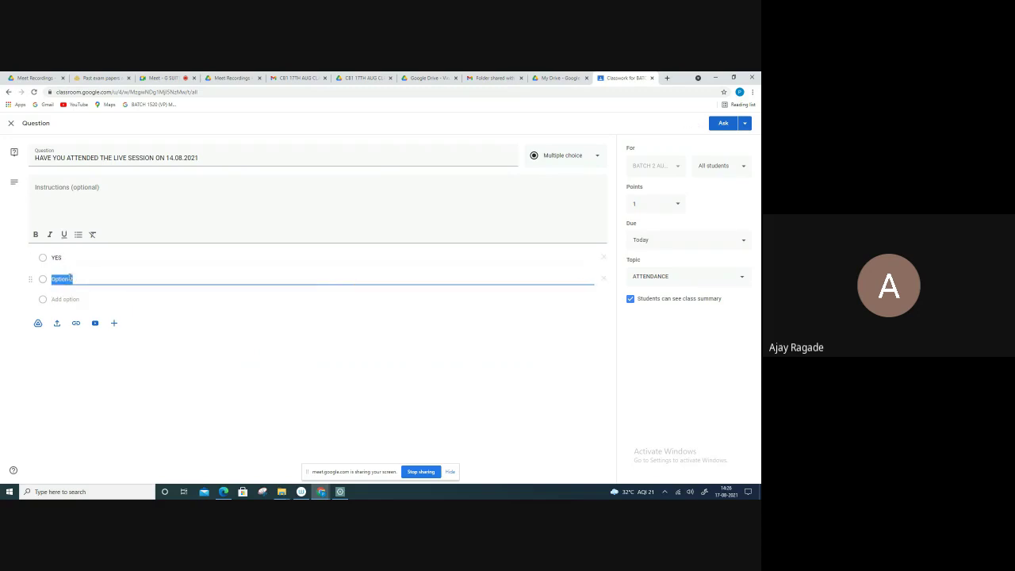
type("NO")
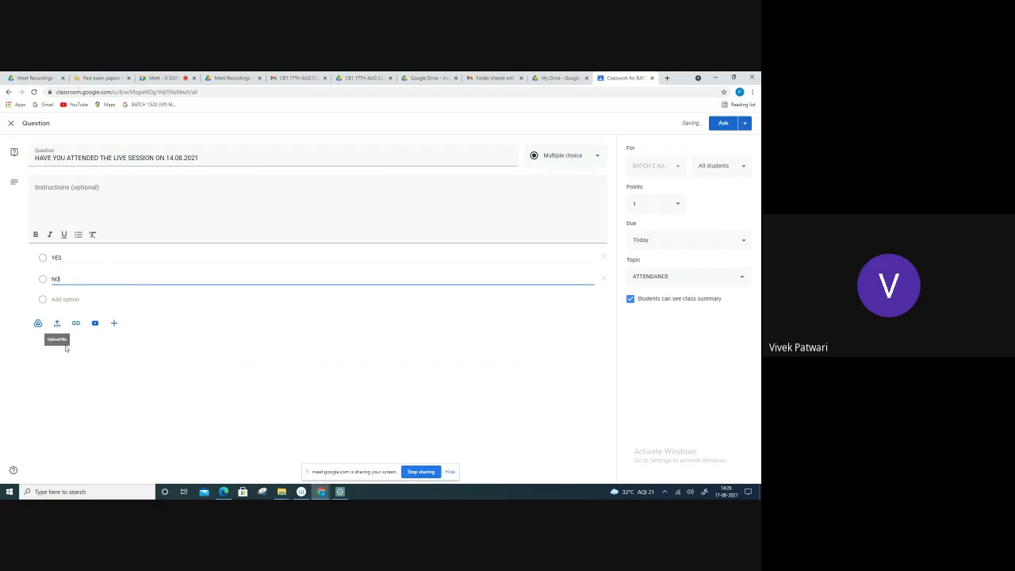
left_click(66, 349)
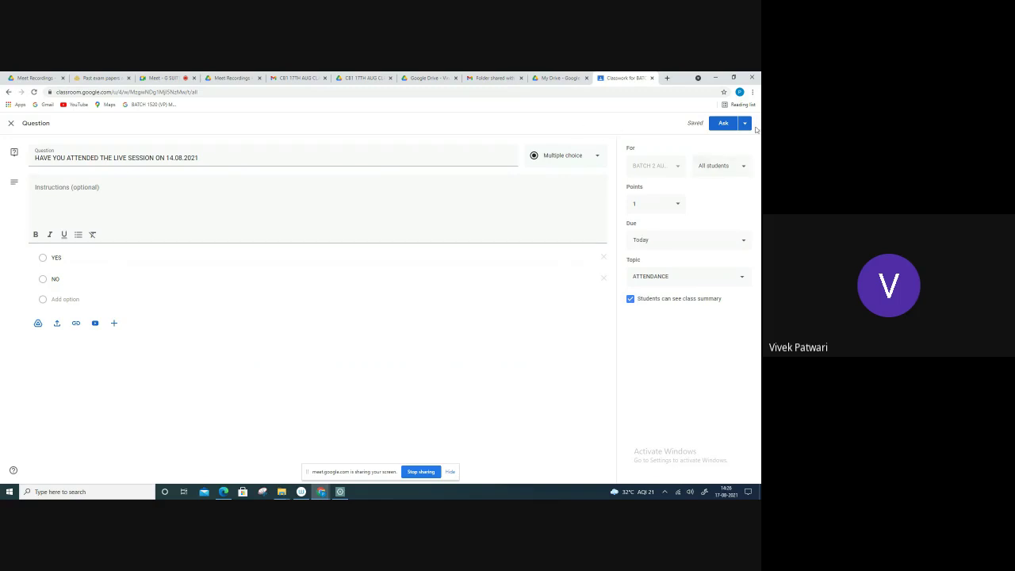
left_click(723, 123)
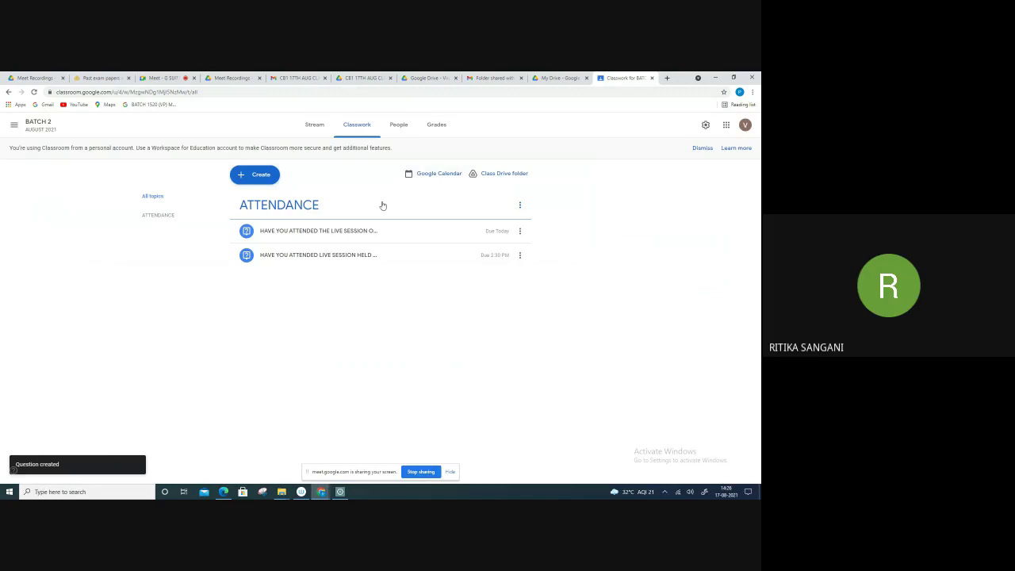
Check the gradebook sorted by last name, then open the live-session question's student answers.
left_click(431, 127)
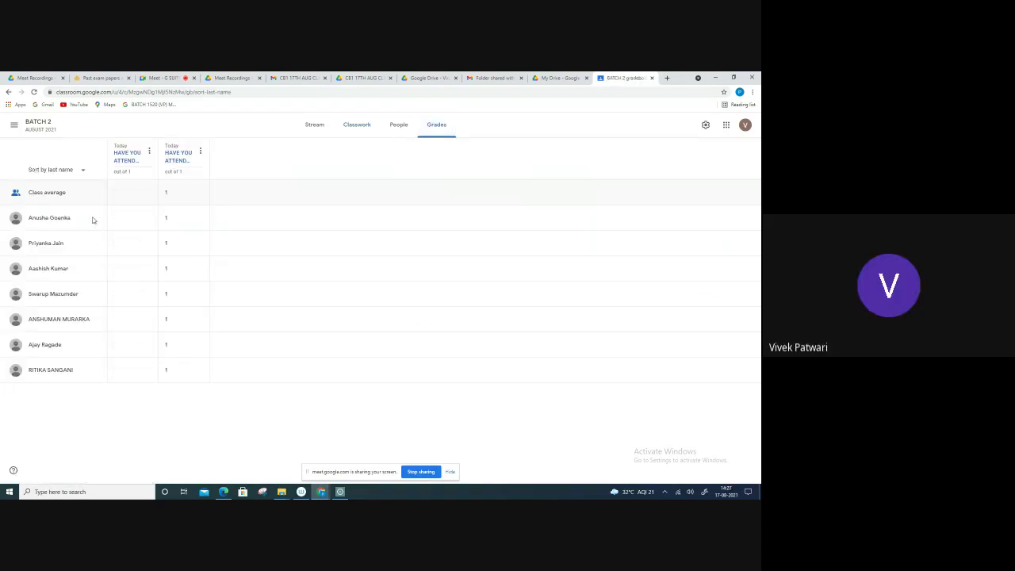
left_click(73, 171)
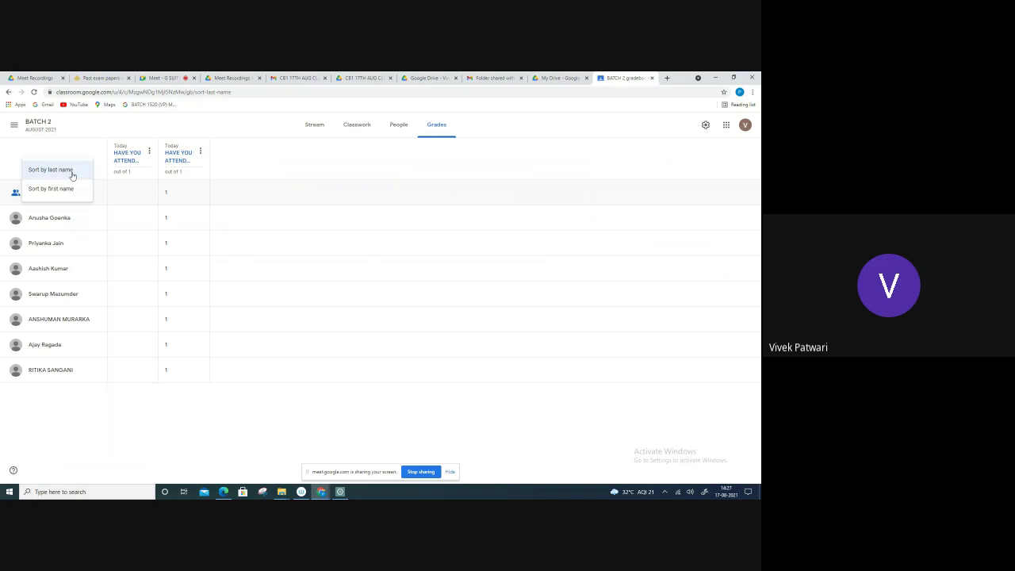
left_click(245, 328)
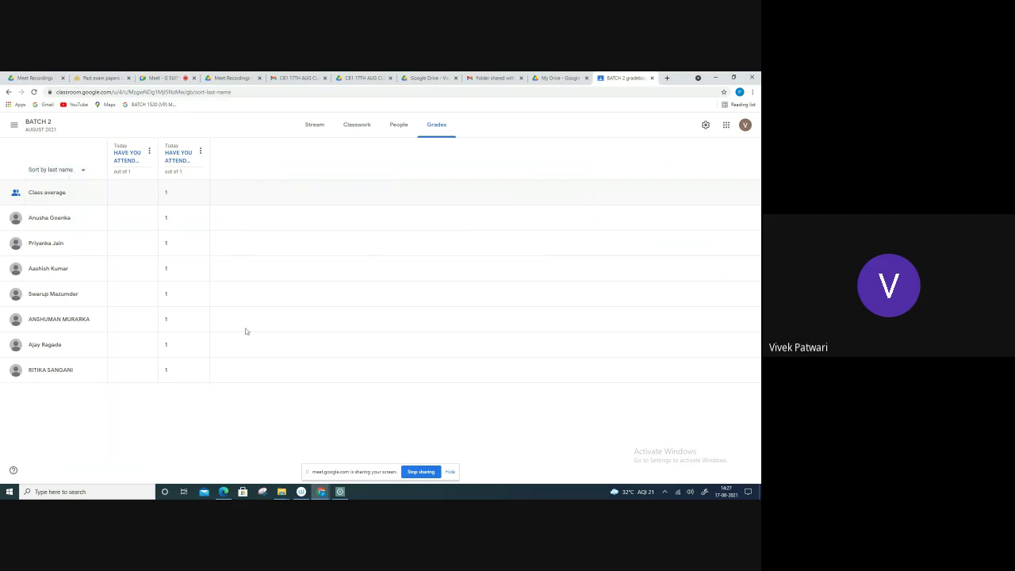
left_click(359, 127)
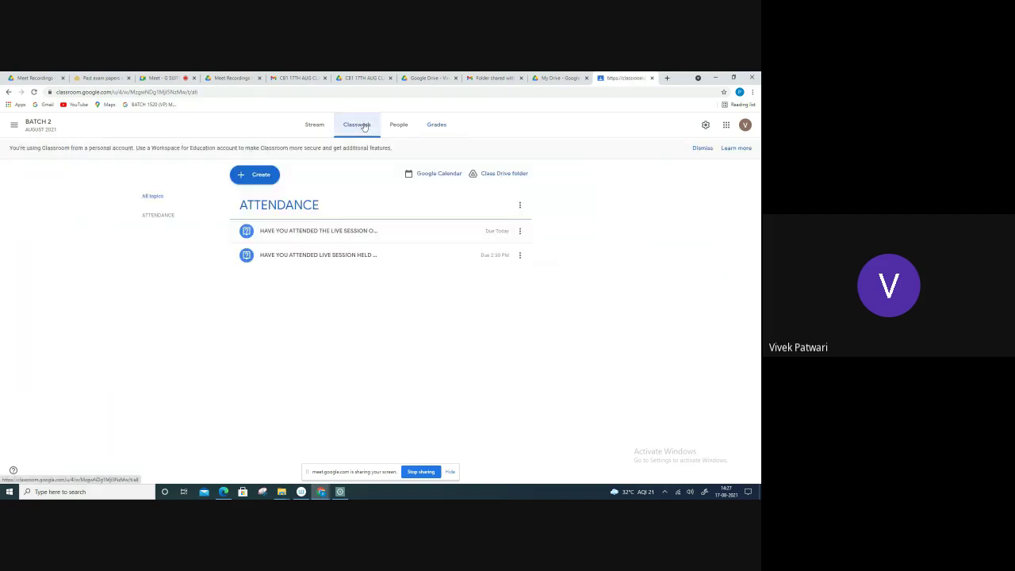
left_click(314, 126)
left_click(362, 335)
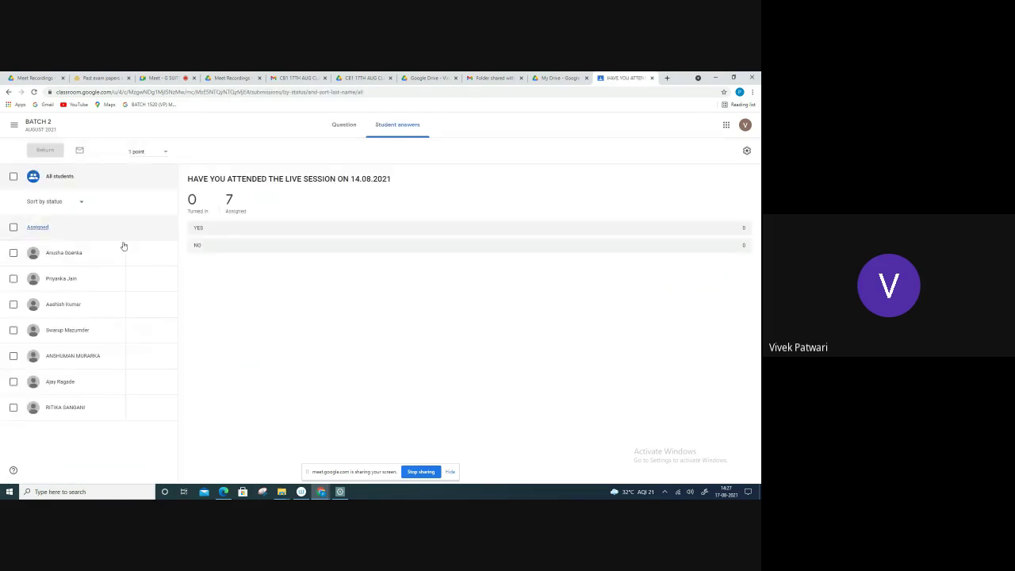
Sort the live-session question's student list by answer.
left_click(67, 208)
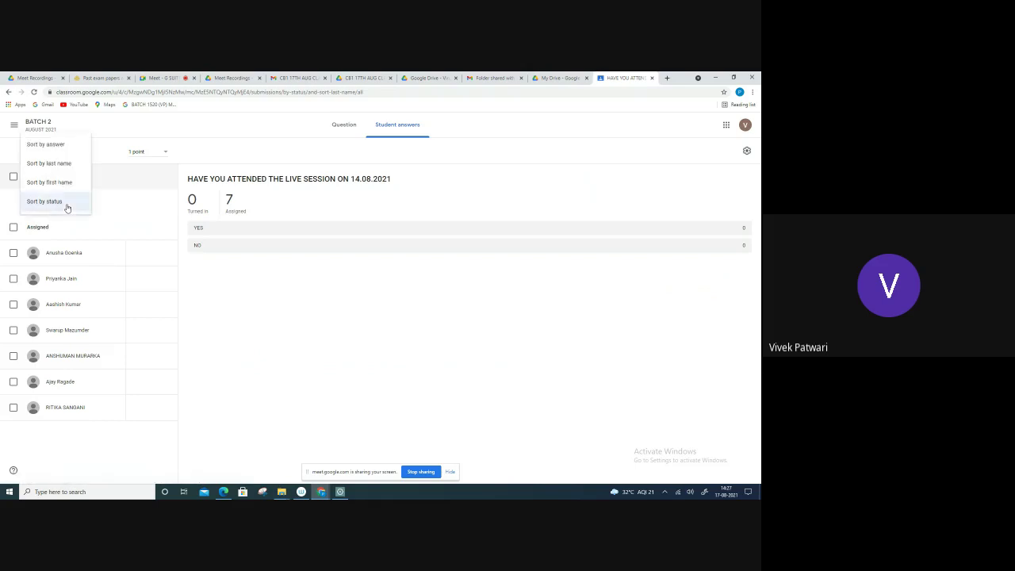
left_click(61, 151)
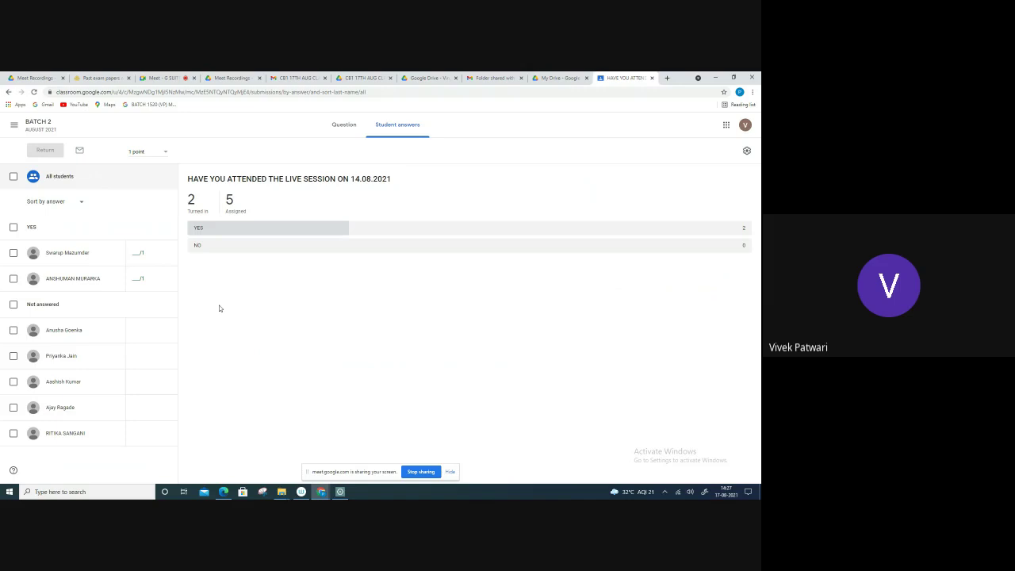
Give the first two YES respondents a grade of 1.
left_click(137, 252)
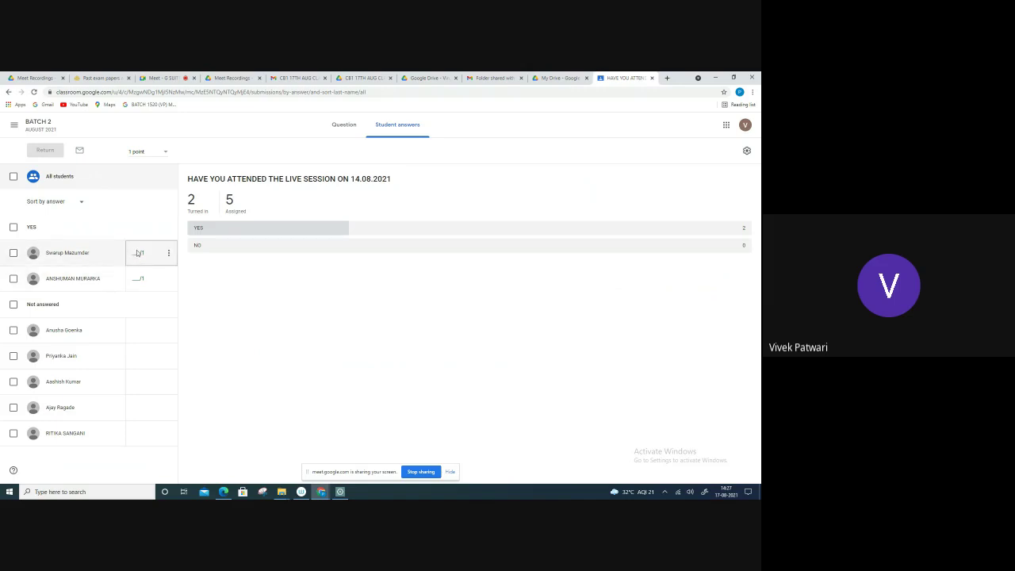
type("1")
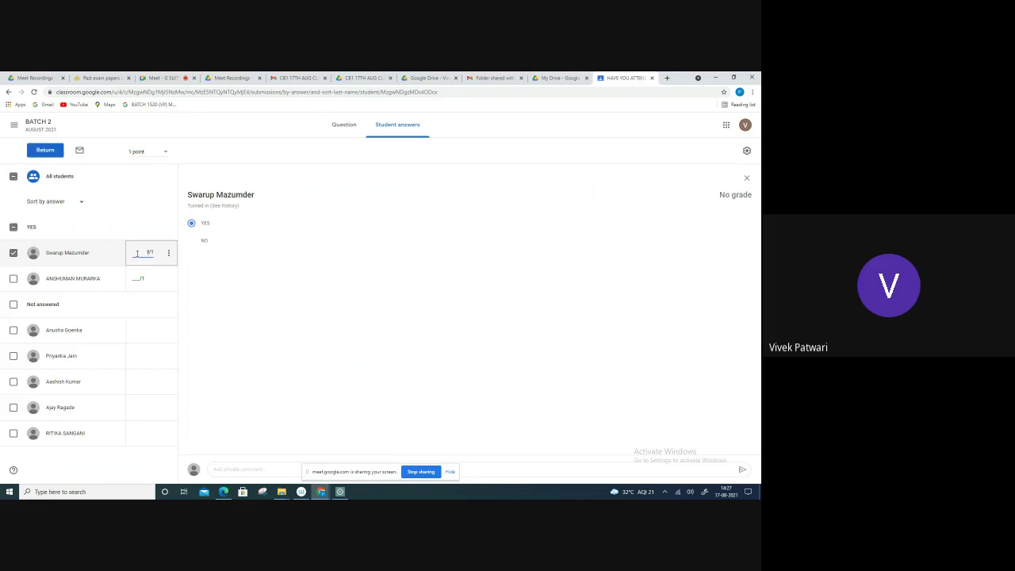
left_click(136, 279)
type("1")
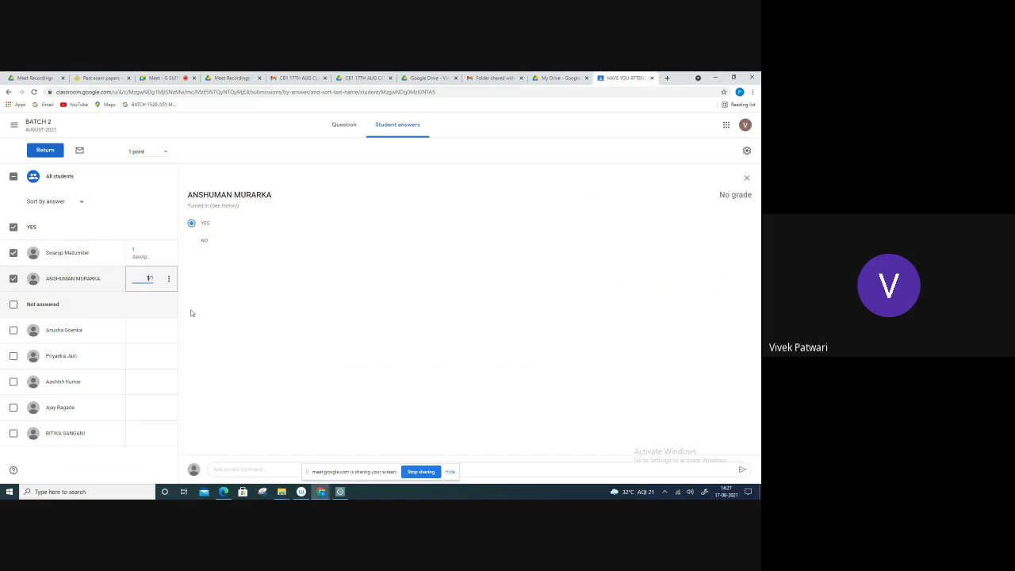
left_click(190, 313)
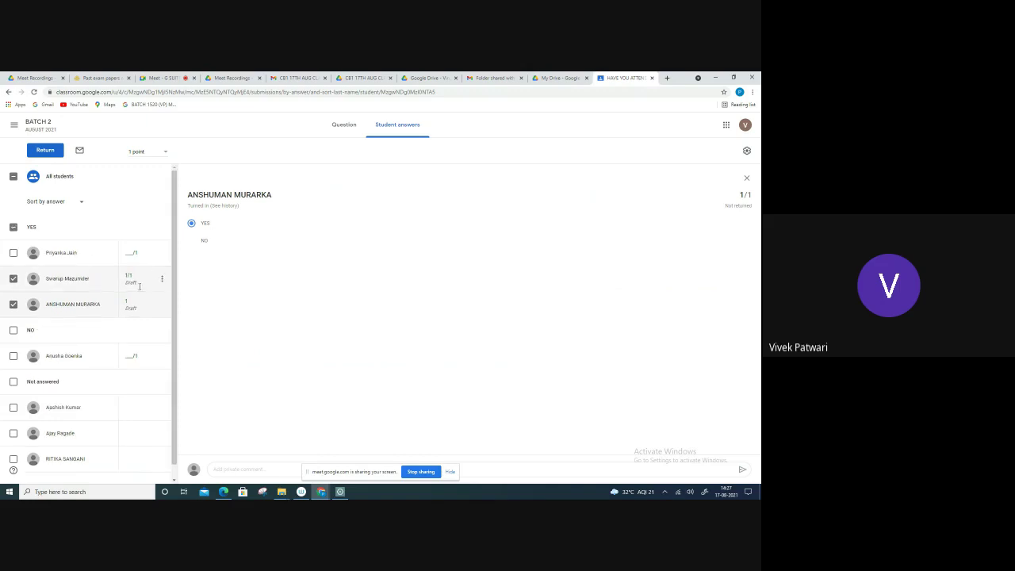
Grade the next three students: 1, 0 for the NO answer, and 1.
left_click(131, 251)
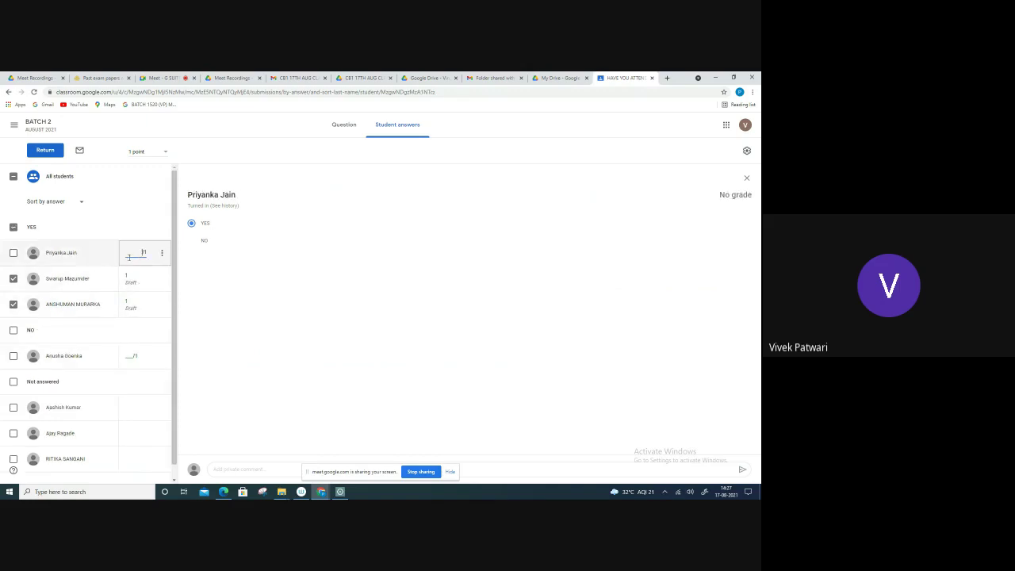
left_click(243, 354)
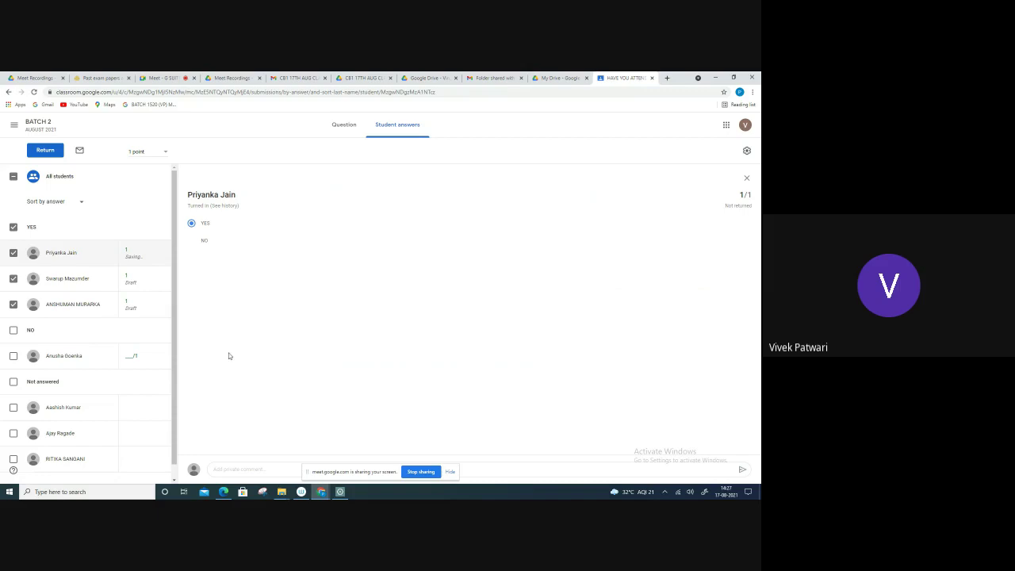
left_click(128, 356)
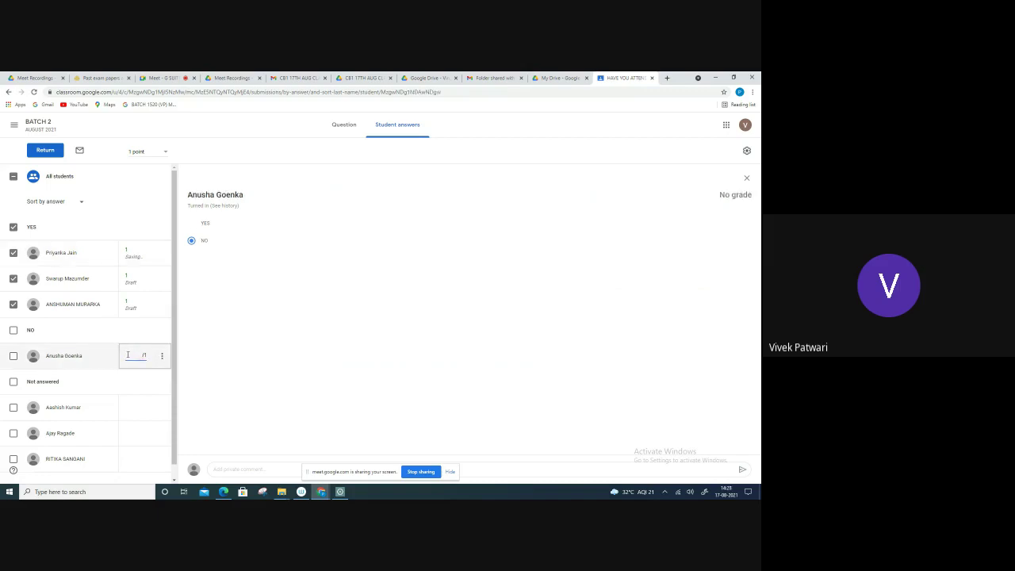
type("0")
left_click(269, 383)
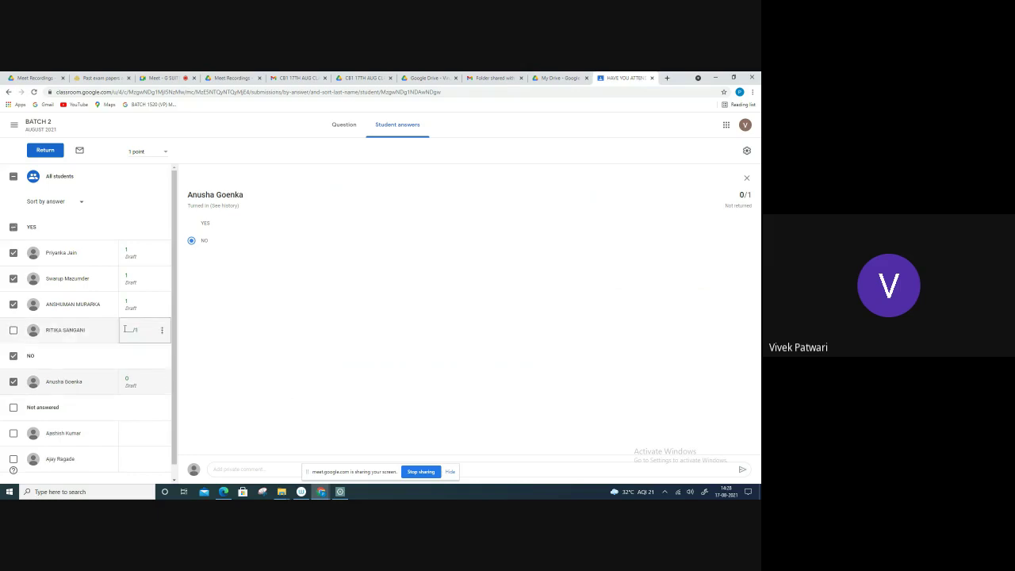
left_click(124, 329)
type("1")
left_click(281, 372)
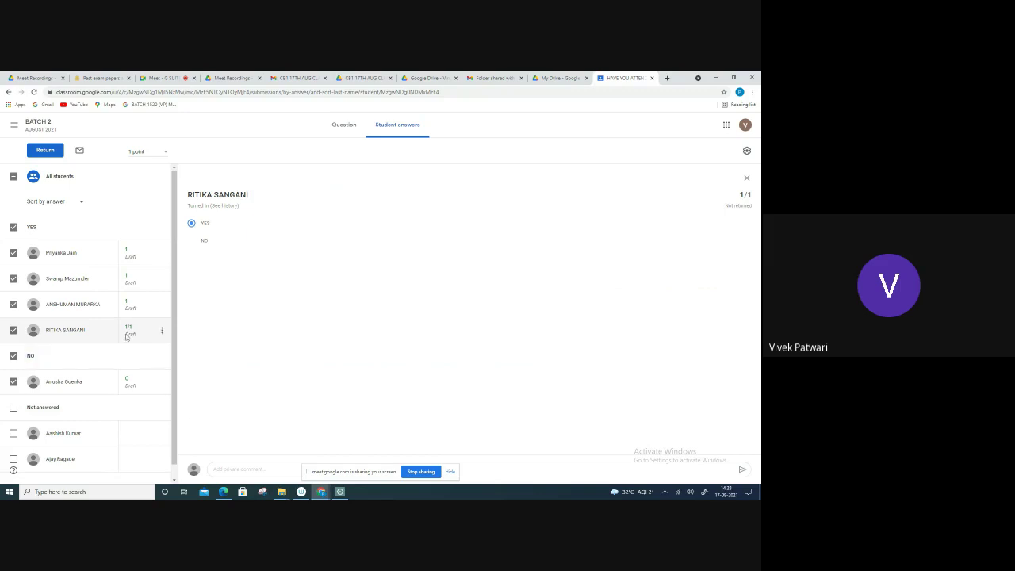
Grade the last two students 1 and 0, then return all seven submissions.
left_click(149, 153)
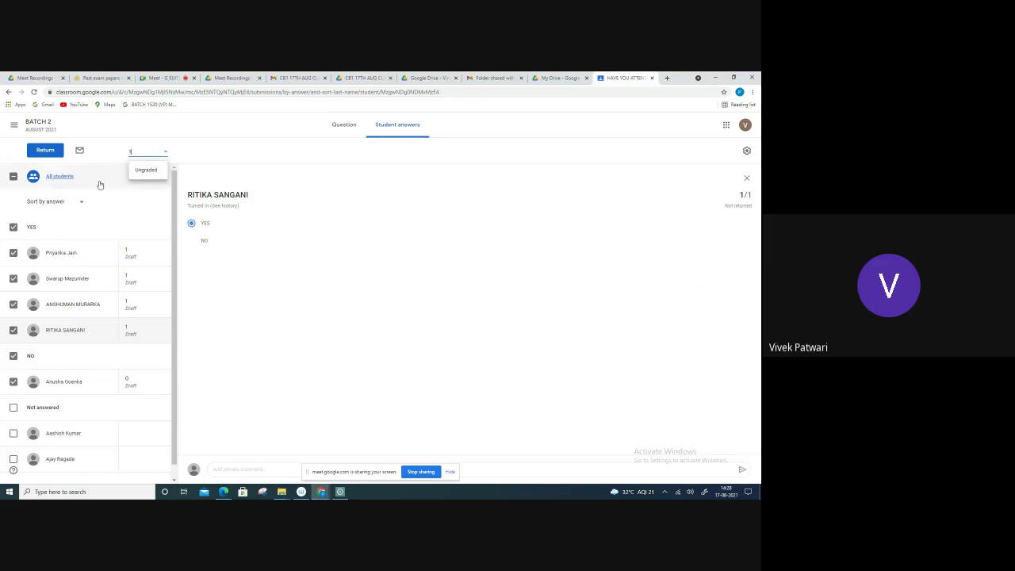
left_click(101, 178)
left_click(131, 328)
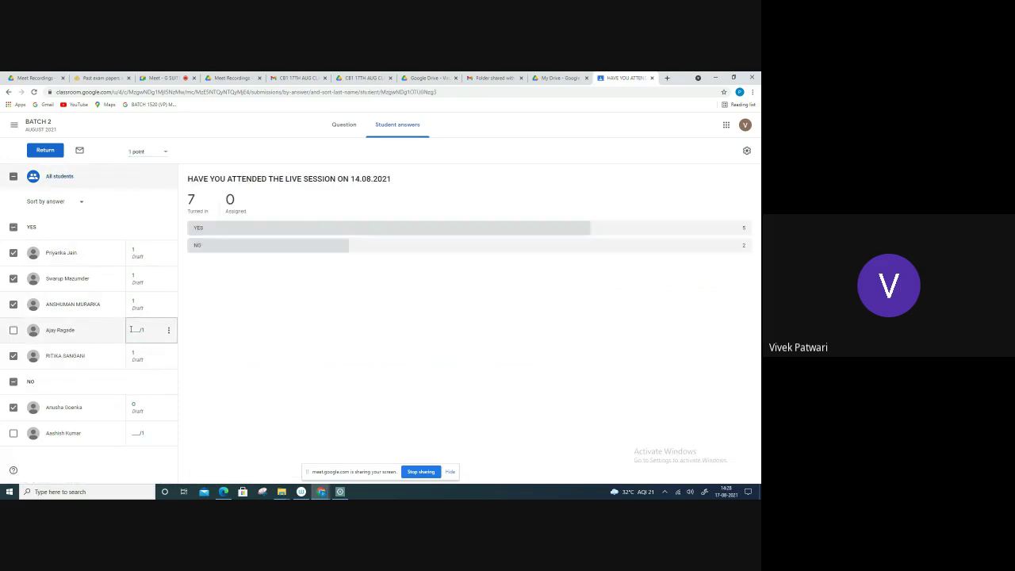
mouse_move(141, 355)
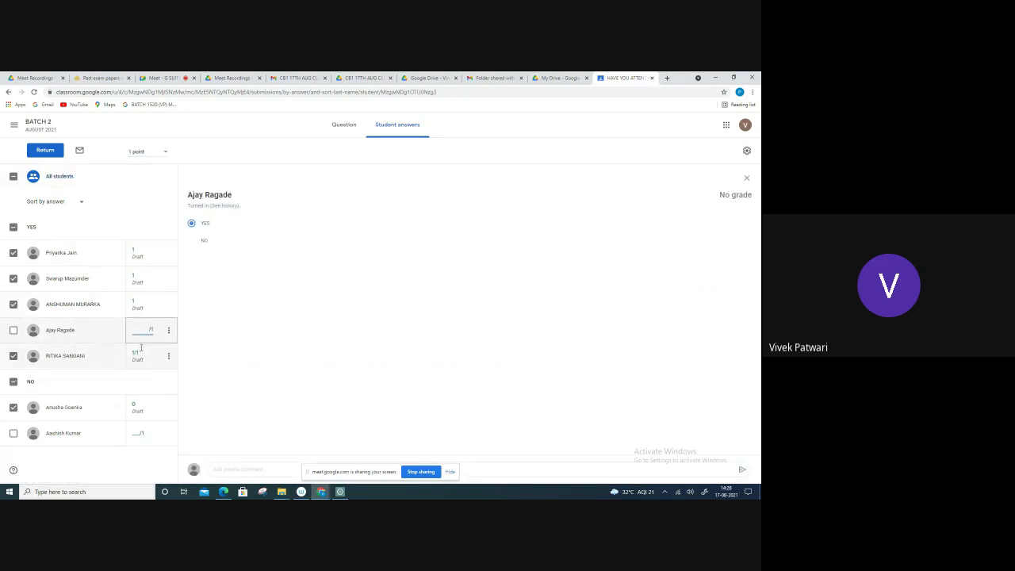
type("1")
left_click(141, 433)
type("0")
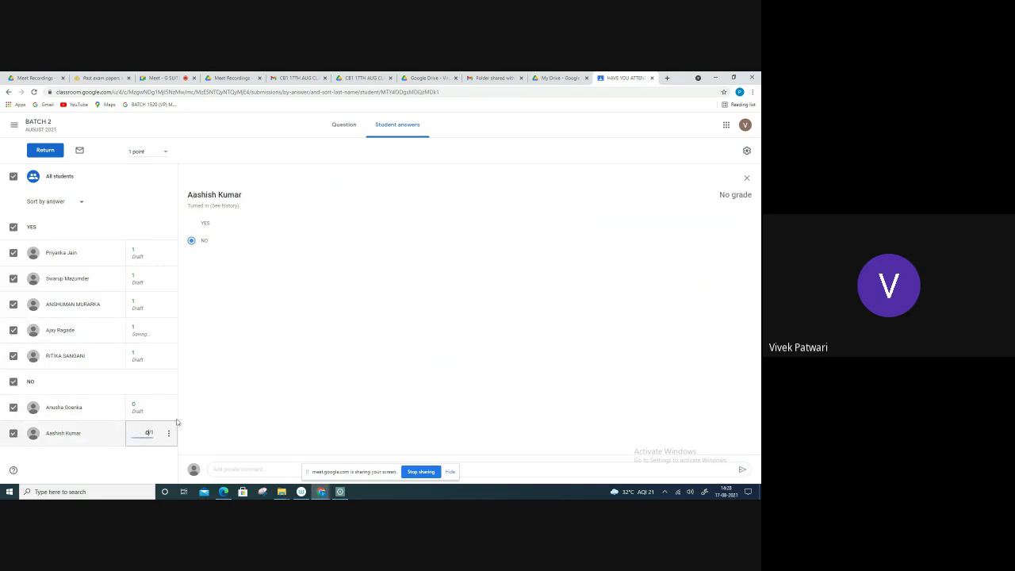
left_click(233, 378)
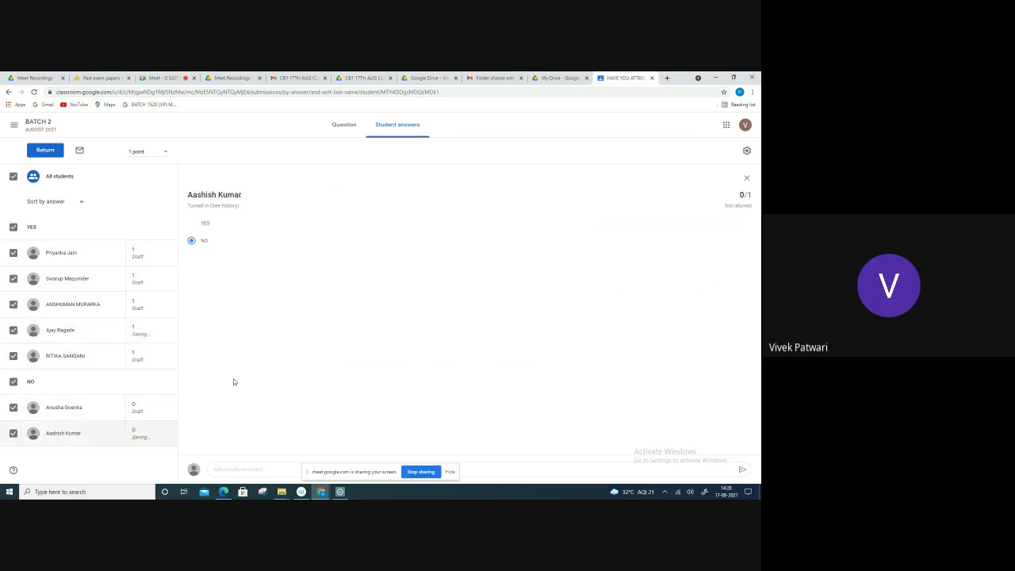
left_click(56, 150)
left_click(460, 404)
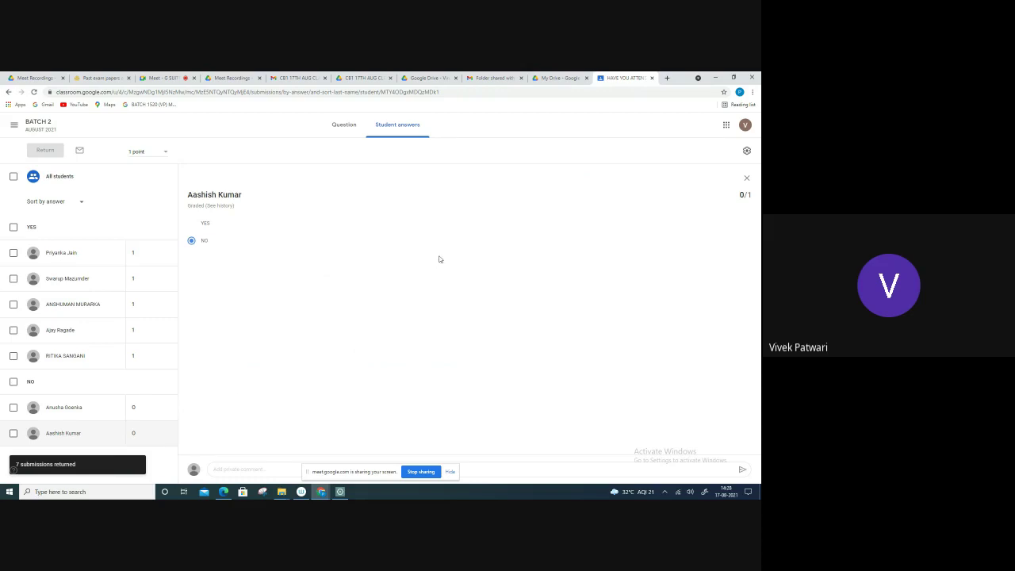
left_click(38, 123)
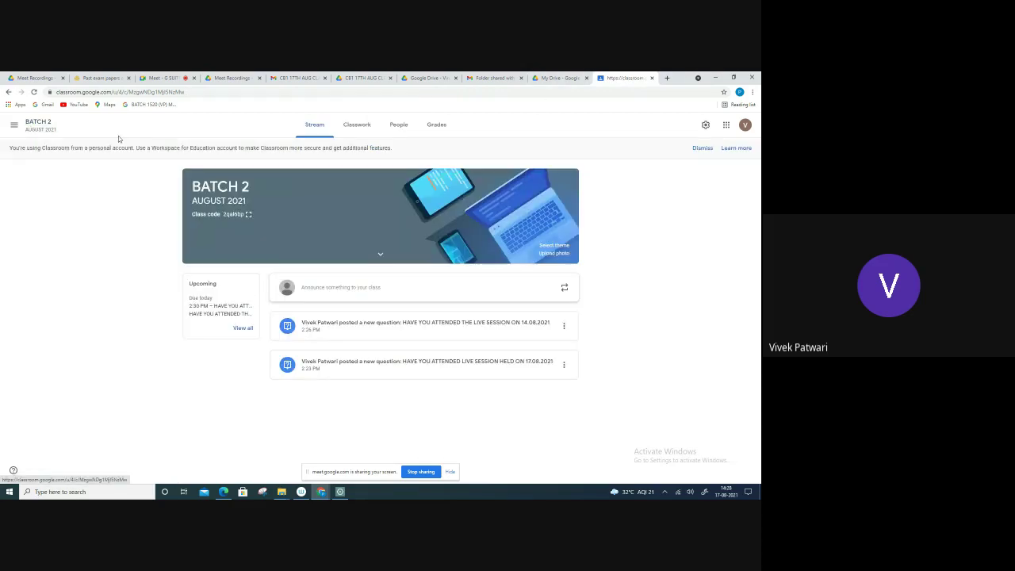
left_click(432, 127)
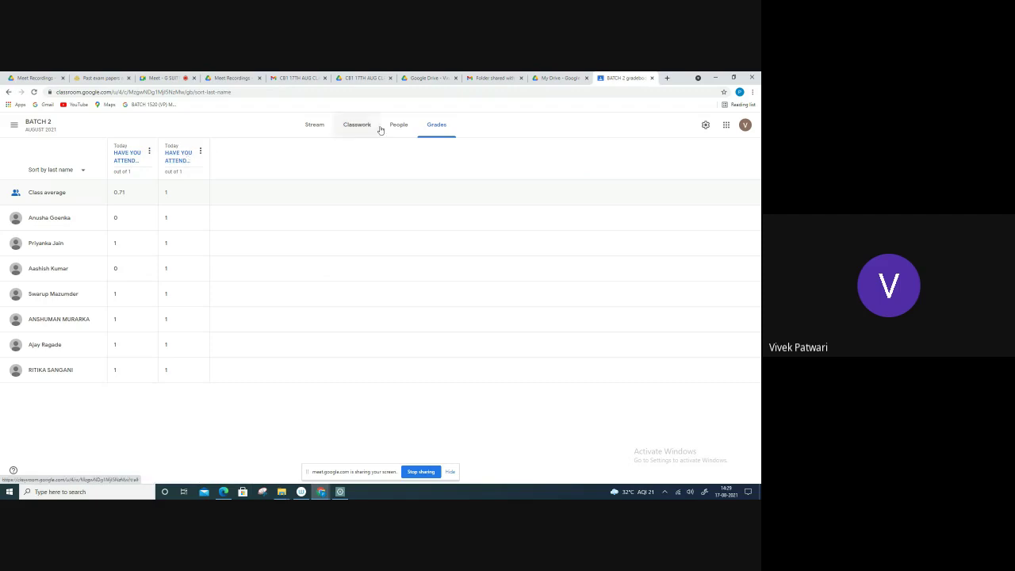
left_click(321, 128)
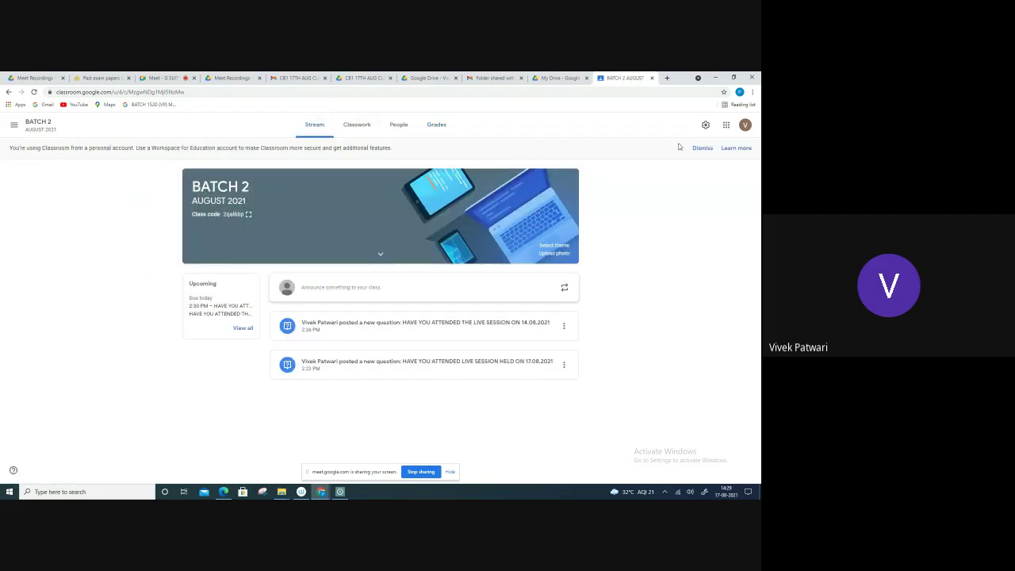
Set overall grade calculation to Total points, show it to students, and review the gradebook.
left_click(705, 124)
scroll(342, 348, "down", 5)
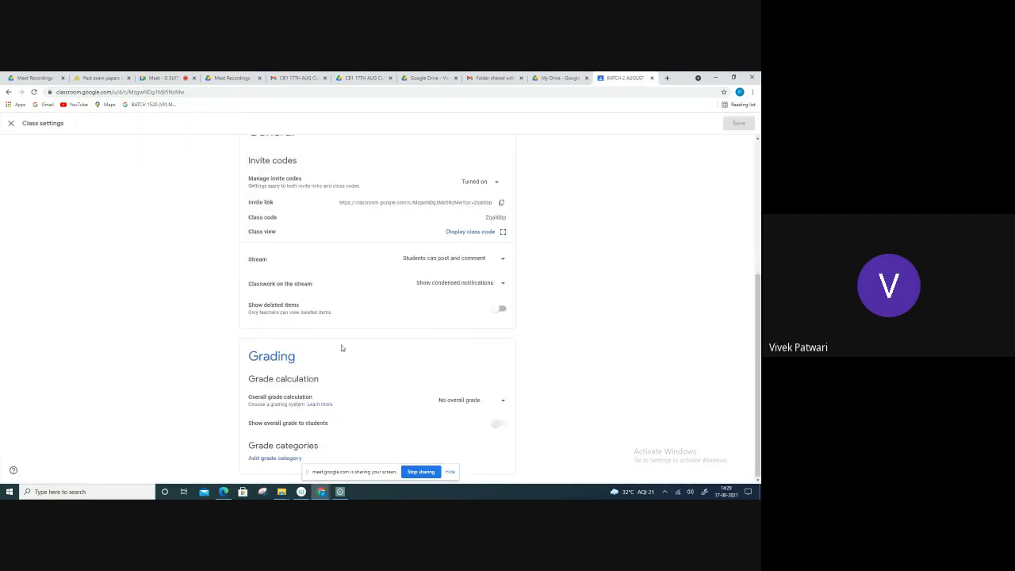
left_click(452, 400)
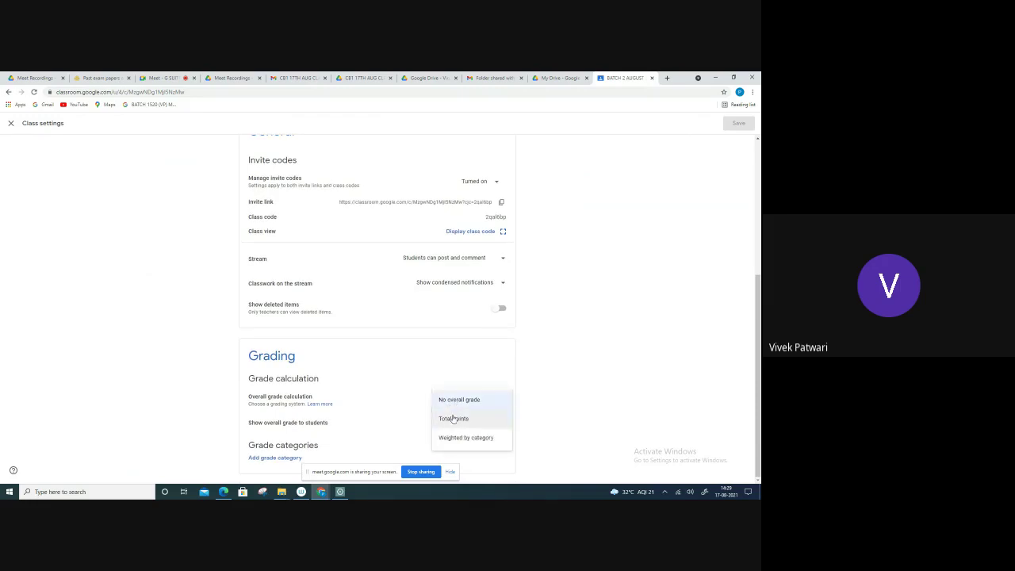
left_click(453, 419)
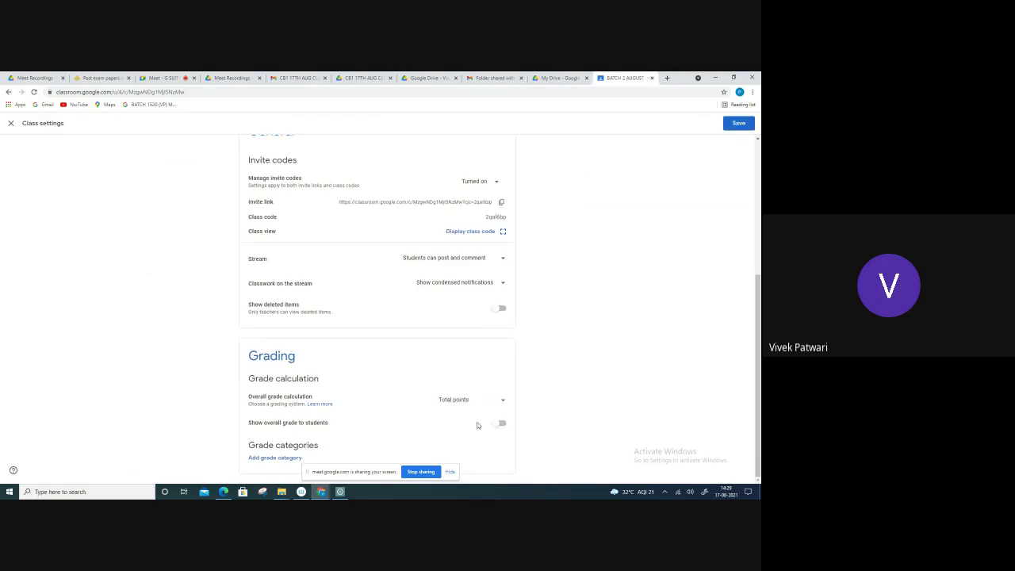
left_click(500, 424)
left_click(738, 123)
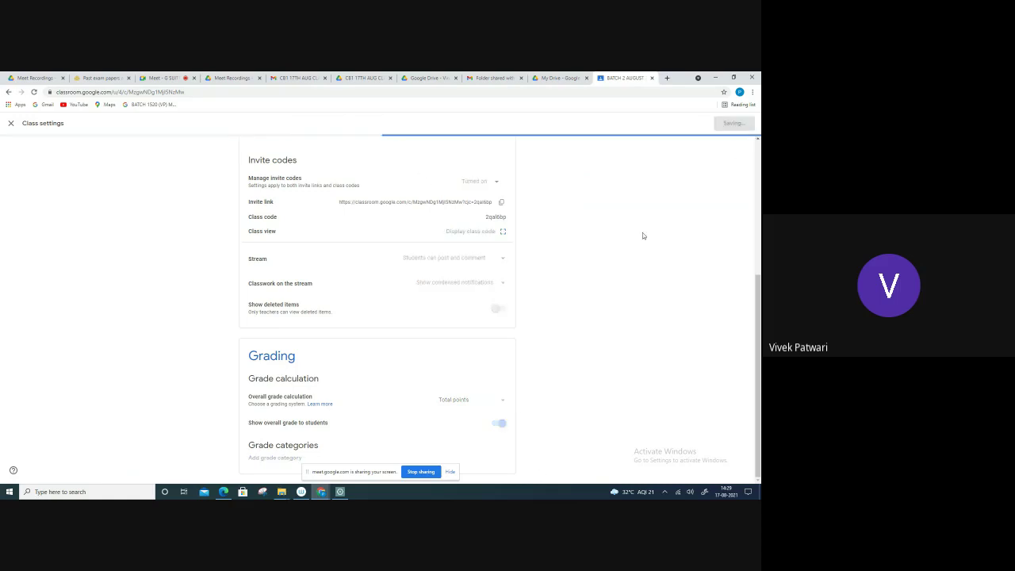
left_click(448, 128)
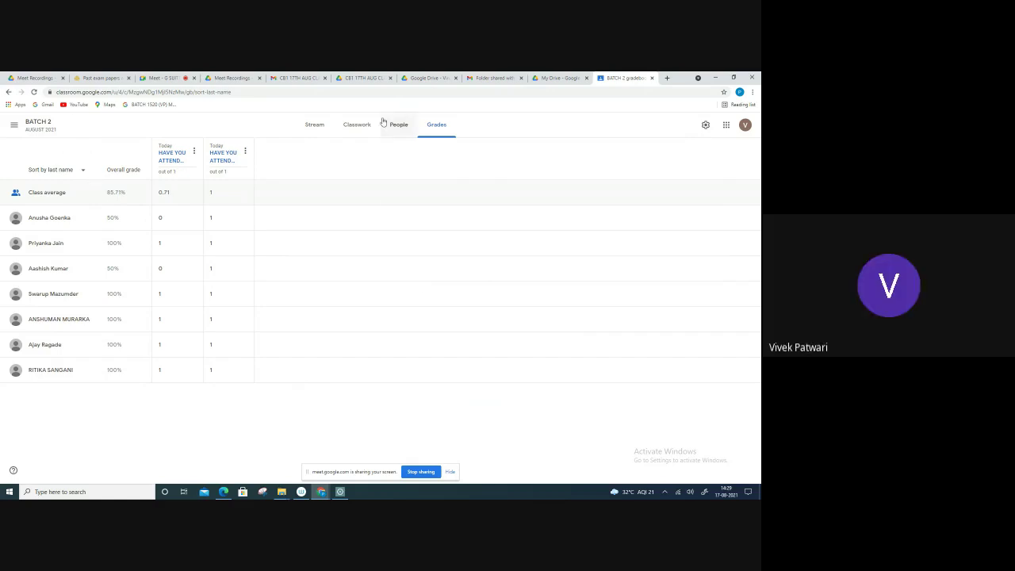
left_click(357, 124)
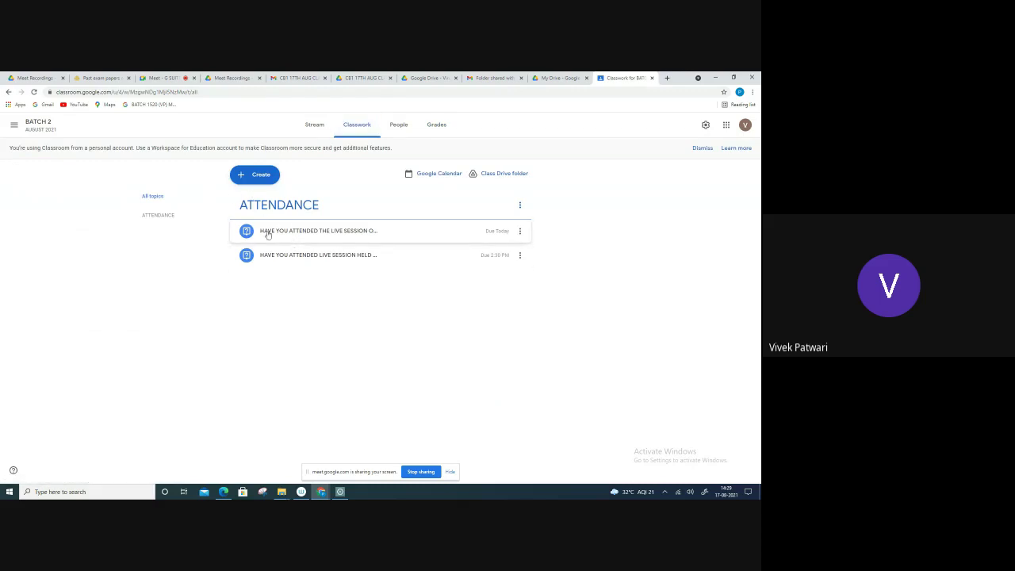
Create a quiz assignment titled 'HAVE YOU DONE…' and open its Blank Quiz attachment.
left_click(268, 176)
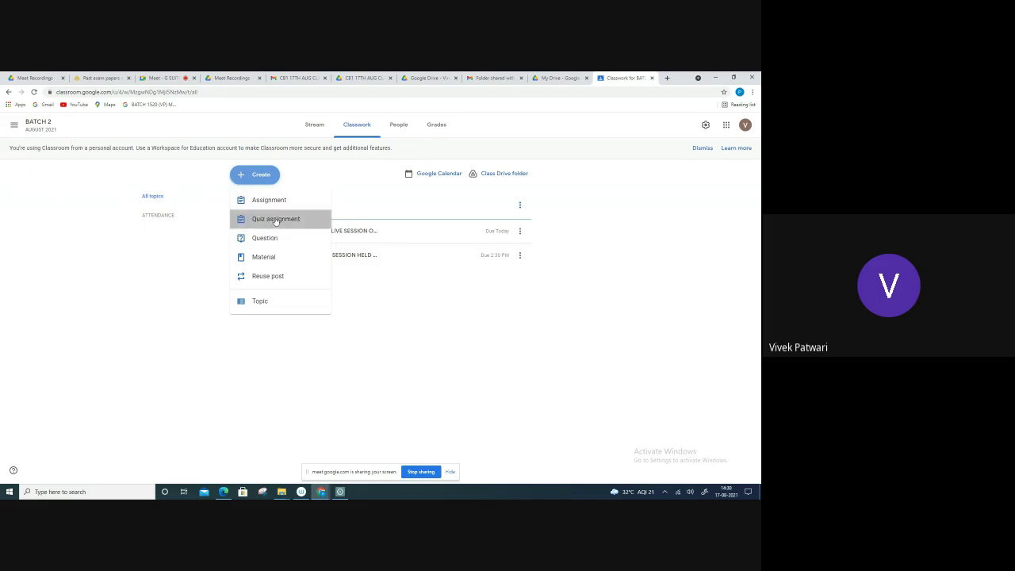
left_click(274, 222)
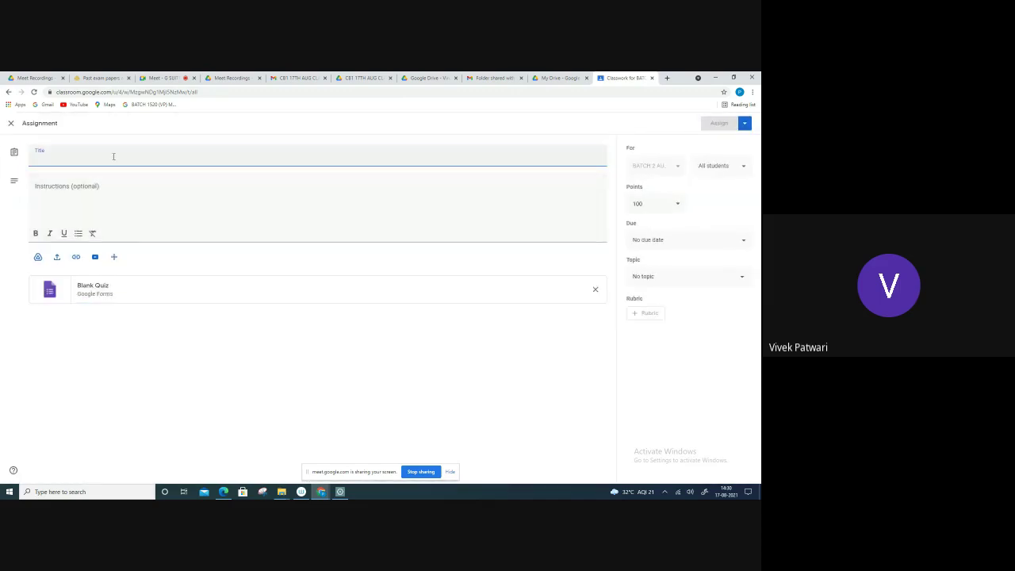
type("HAVE YOU DO")
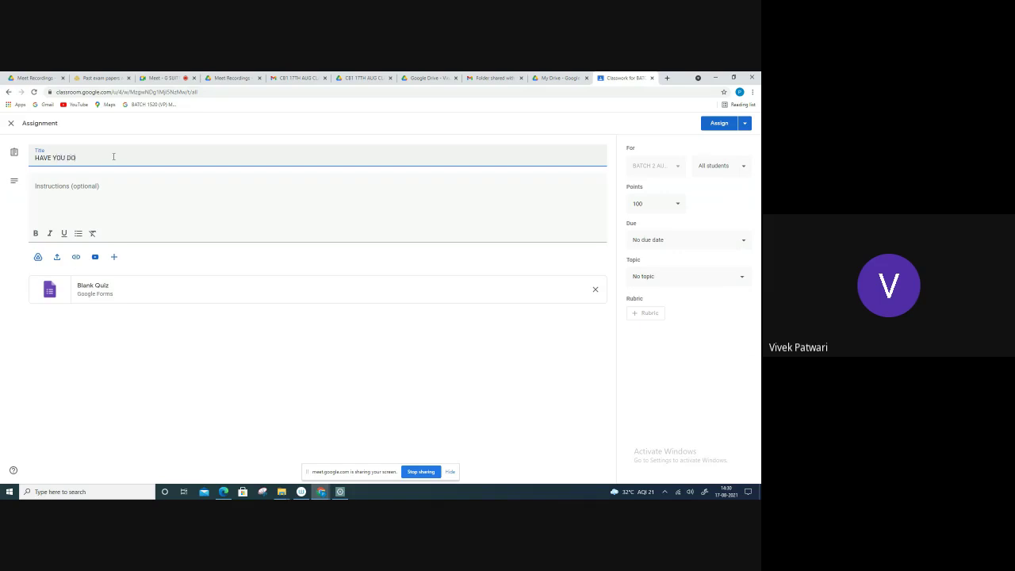
type("NE")
left_click(131, 289)
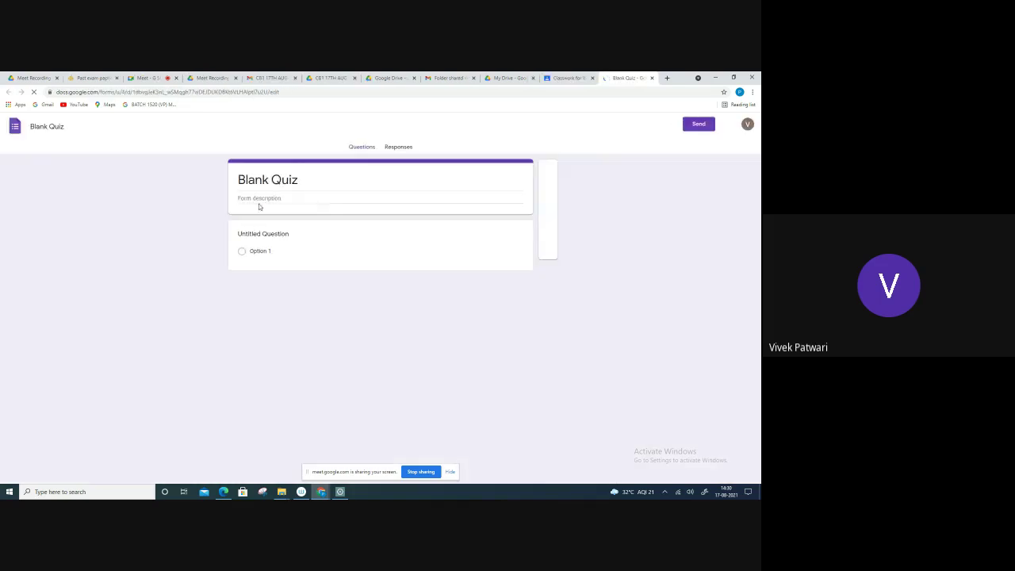
Copy the assignment title from Classroom and use it as the form's title.
left_click(569, 77)
left_click_drag(131, 159, 24, 192)
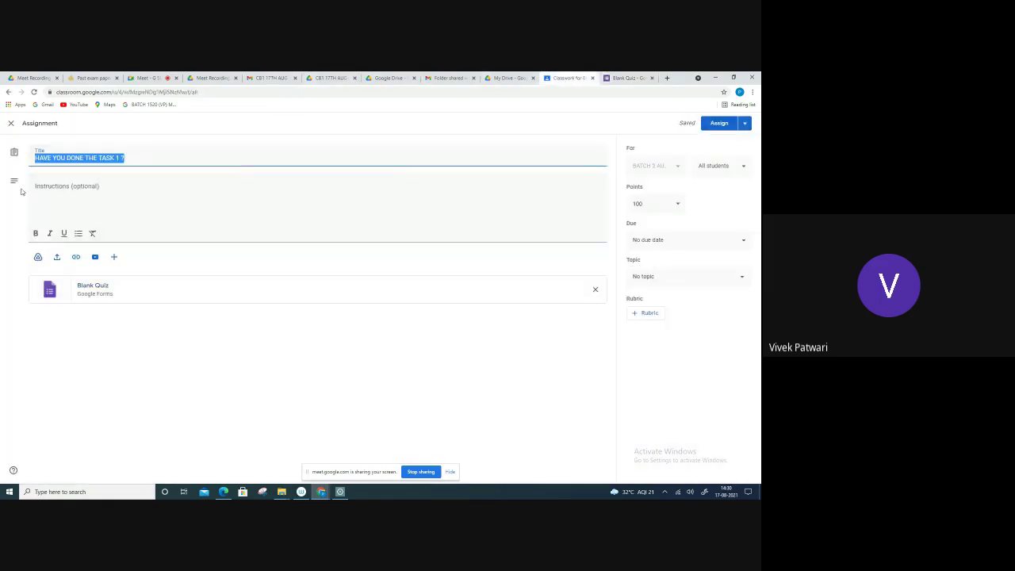
left_click(628, 77)
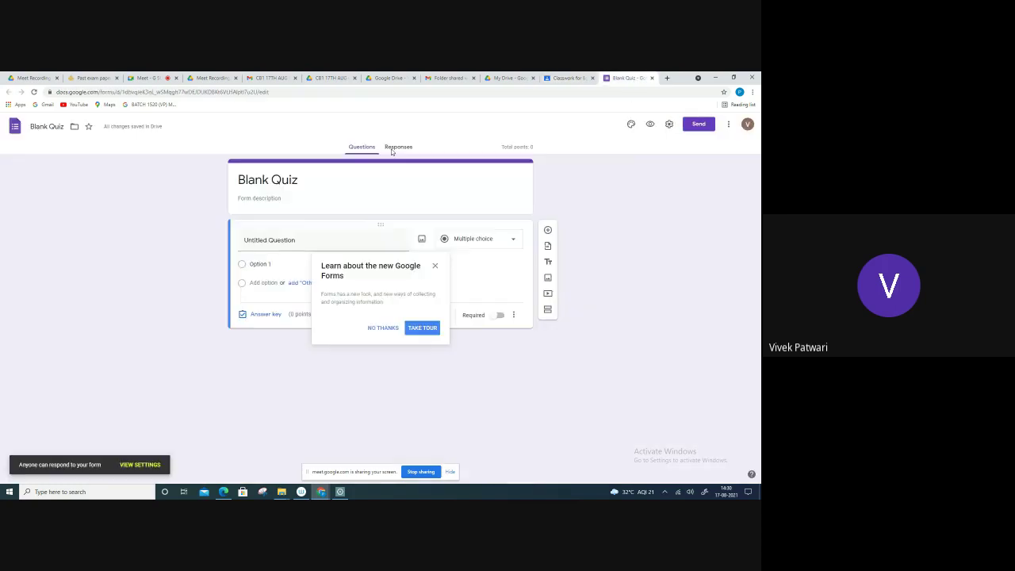
left_click(51, 127)
key("ctrl+a")
type("HAVE YOU DONE THE TASK 1 ?")
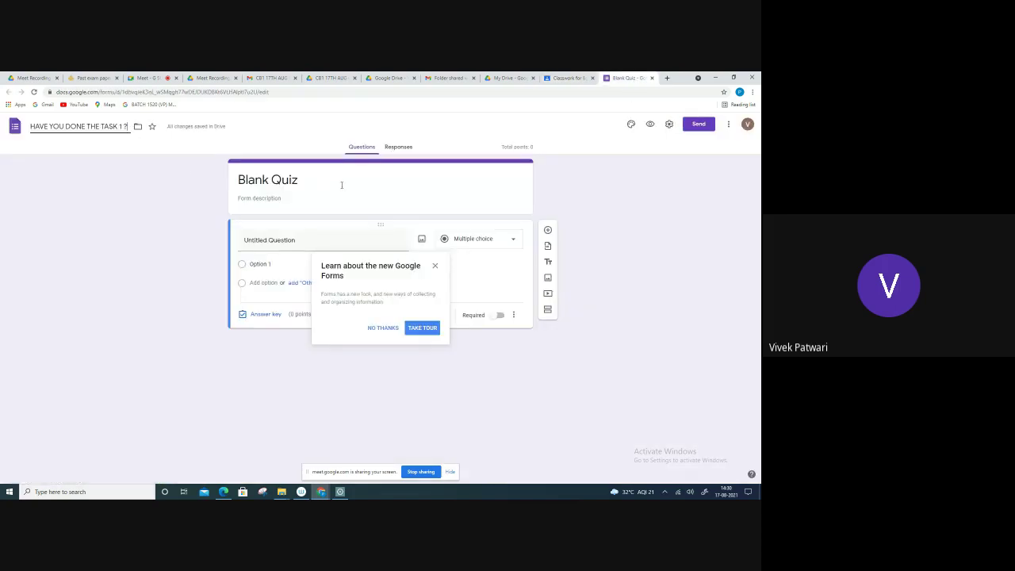
left_click(342, 185)
Write the question 'PLEASE CHOOSE ANY ONE' with YES and No options, then open its answer key.
left_click(279, 240)
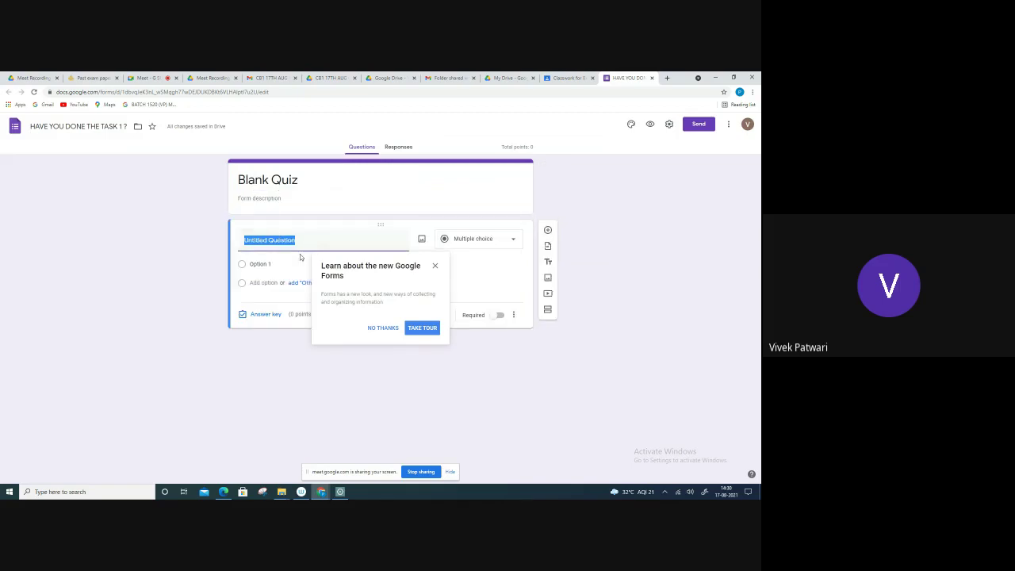
type("PLEASE CH")
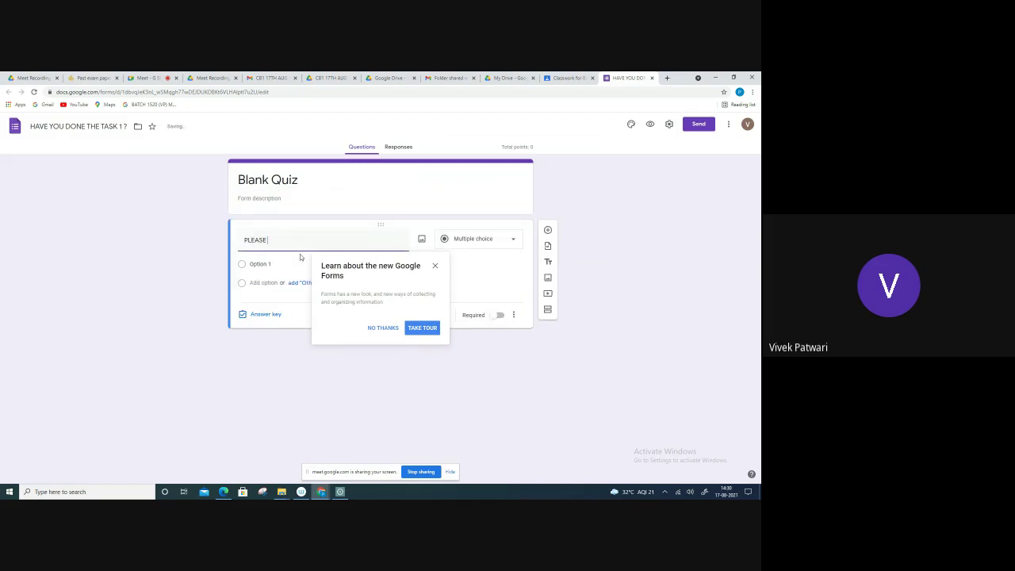
type("OOSE A")
type("NY ONE")
left_click(299, 263)
type("YES")
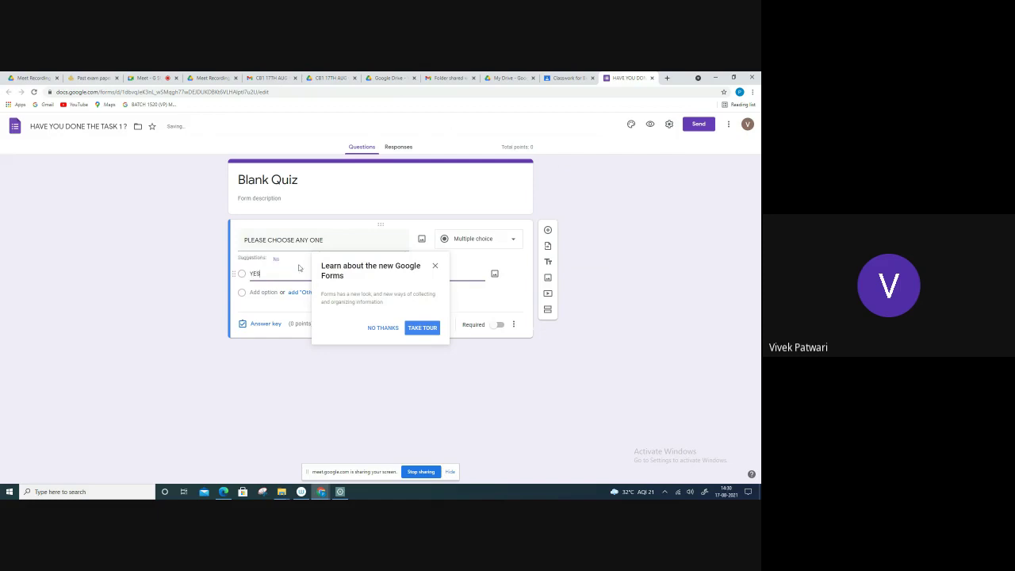
key("Tab")
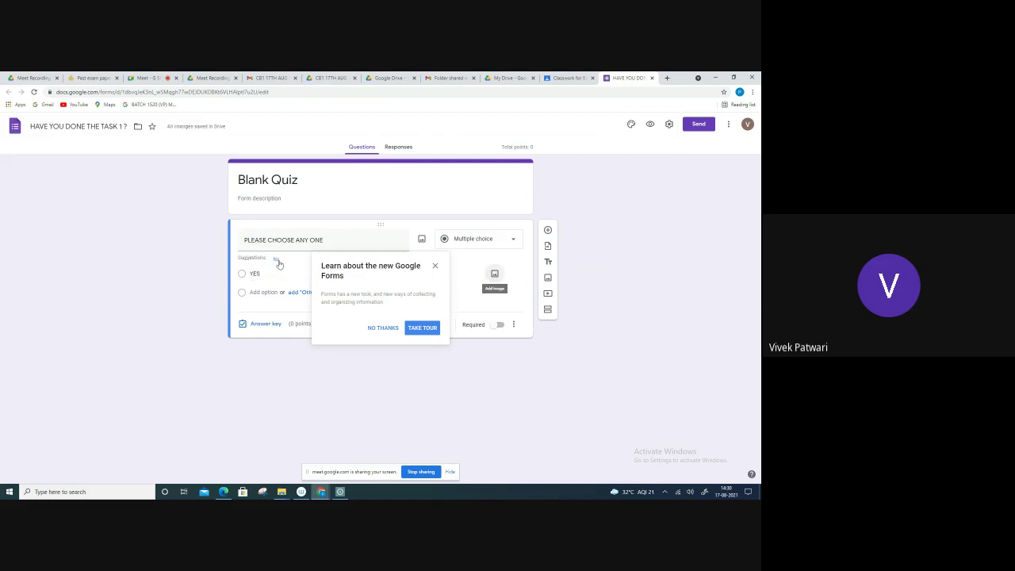
left_click(276, 259)
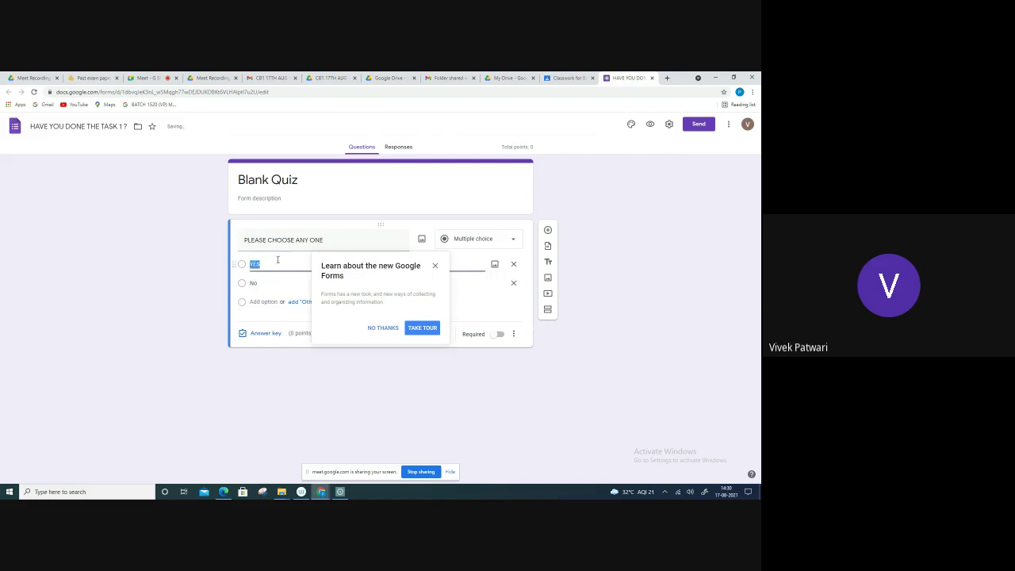
left_click(394, 330)
left_click(260, 333)
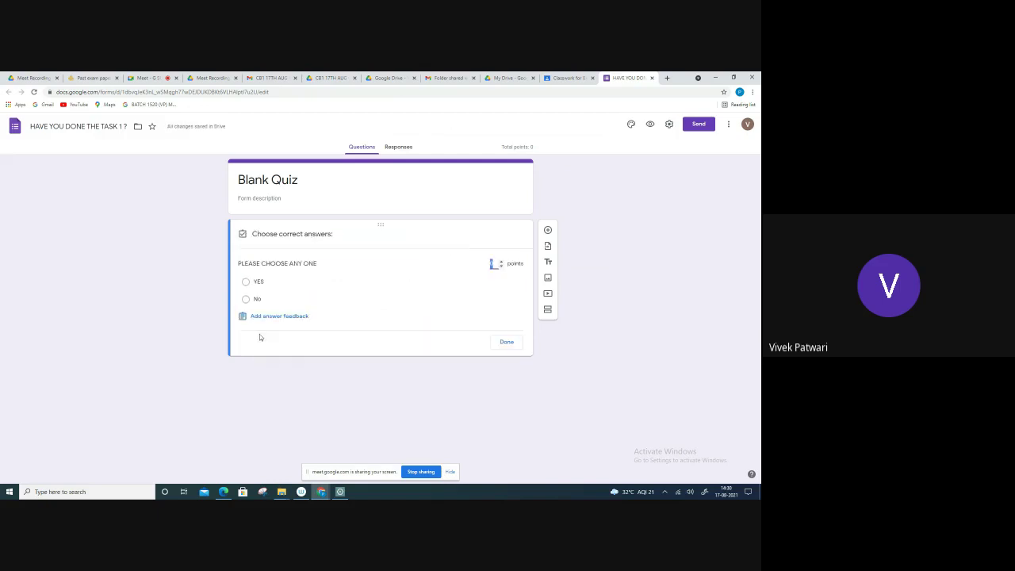
Mark YES as the correct answer worth 1 point and make the question required.
left_click(501, 263)
left_click(246, 281)
left_click(511, 343)
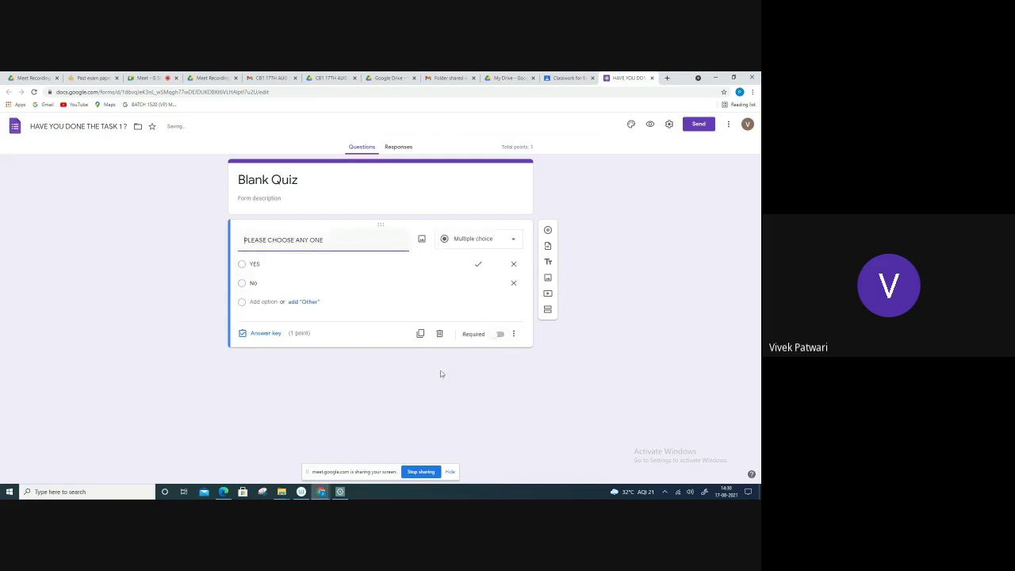
left_click(498, 334)
Turn on email collection, always-send response receipts, and a limit of one response.
left_click(669, 123)
left_click(276, 187)
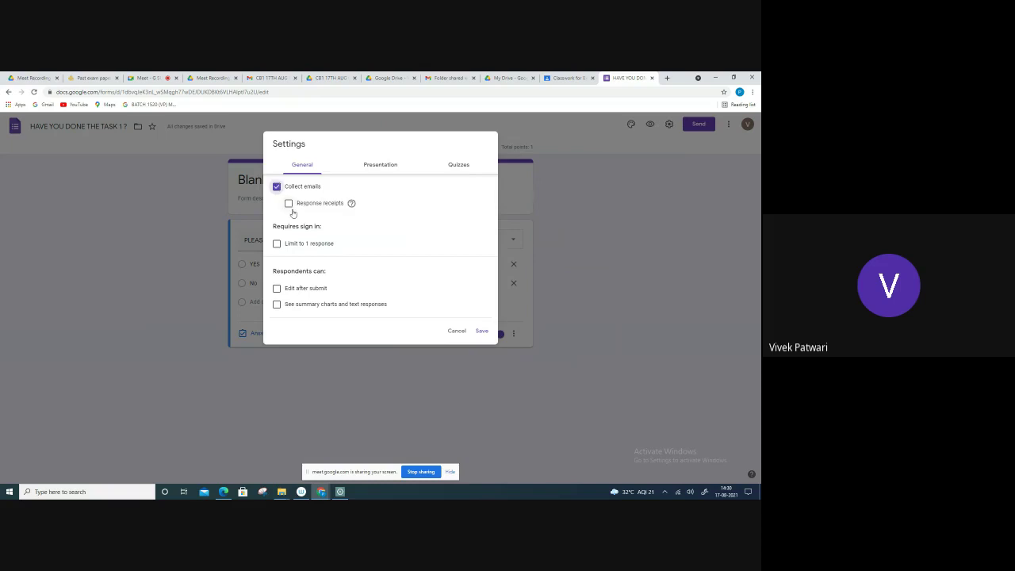
left_click(289, 203)
left_click(301, 236)
left_click(297, 276)
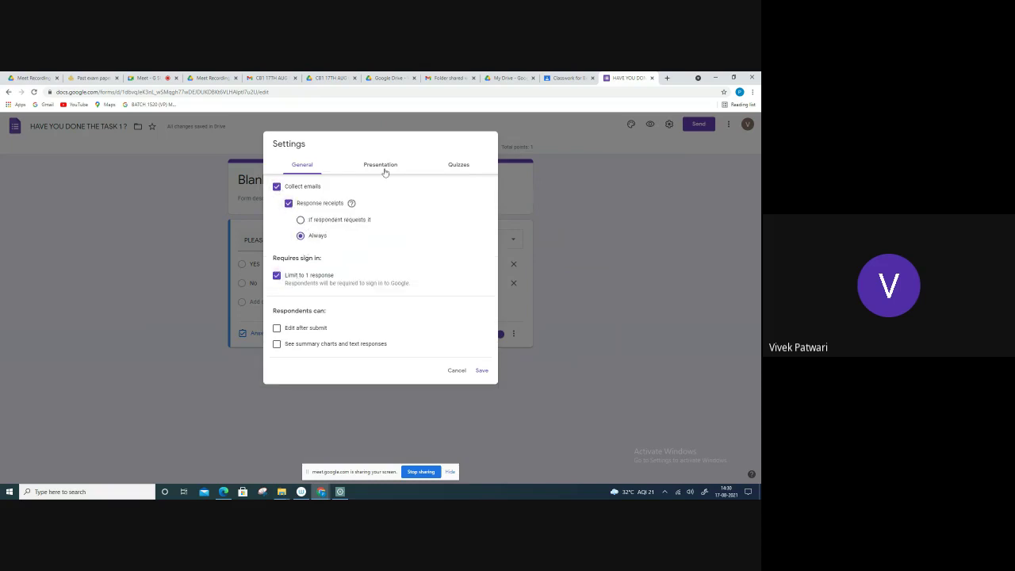
Look over the presentation and quiz settings and save the form settings.
left_click(382, 165)
left_click(461, 165)
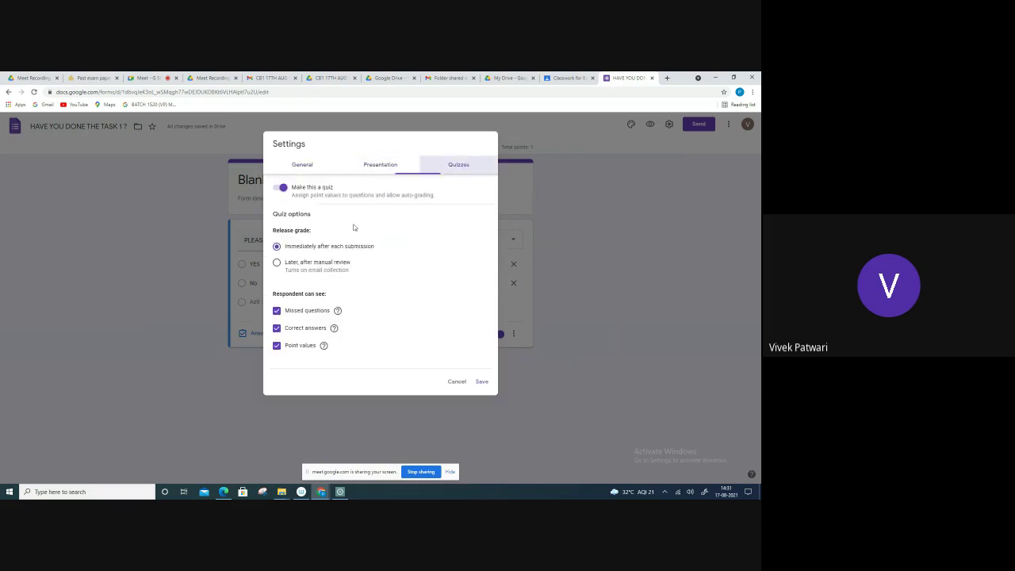
left_click(477, 381)
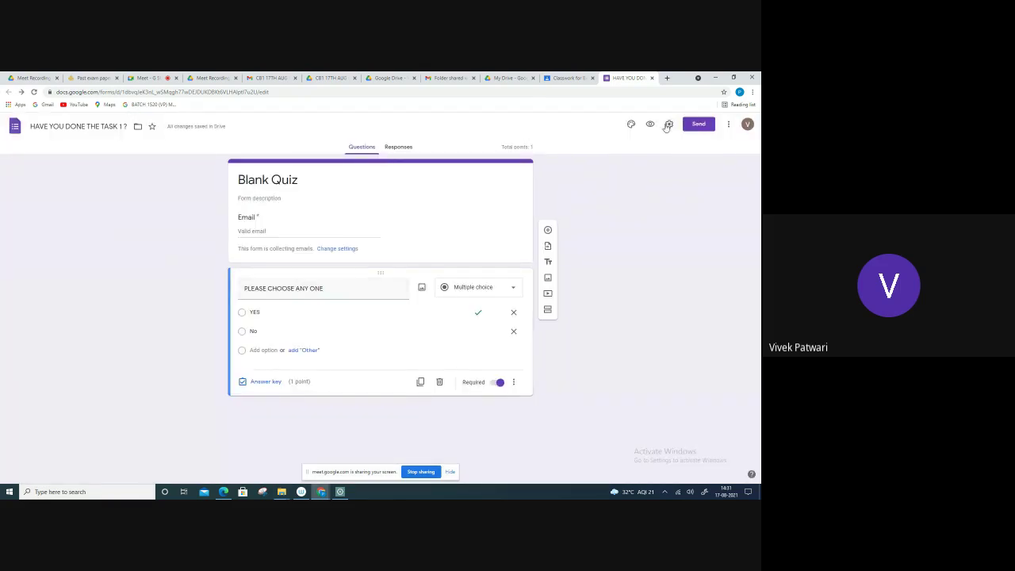
left_click(669, 124)
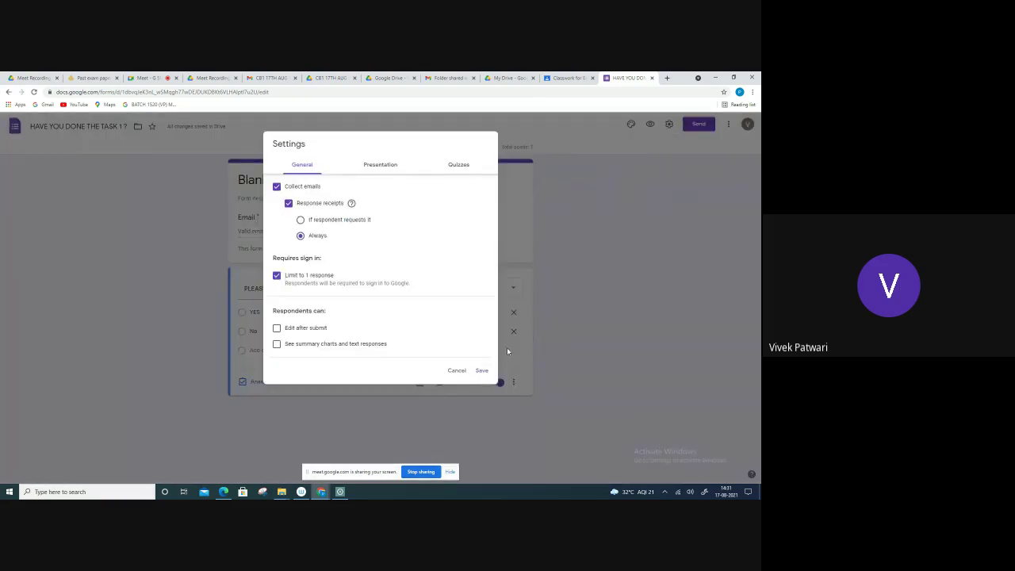
left_click(486, 371)
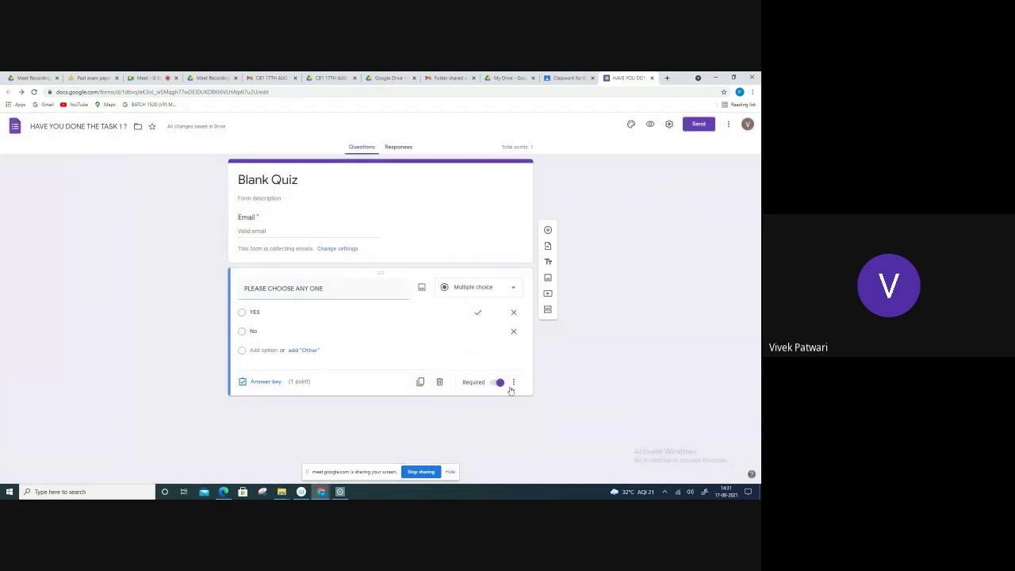
left_click(670, 124)
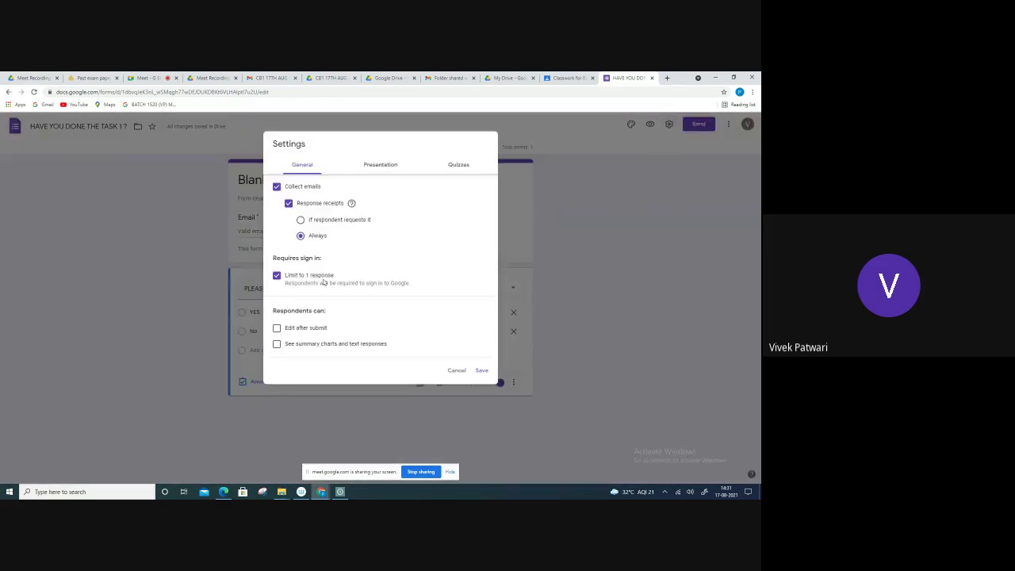
left_click(481, 370)
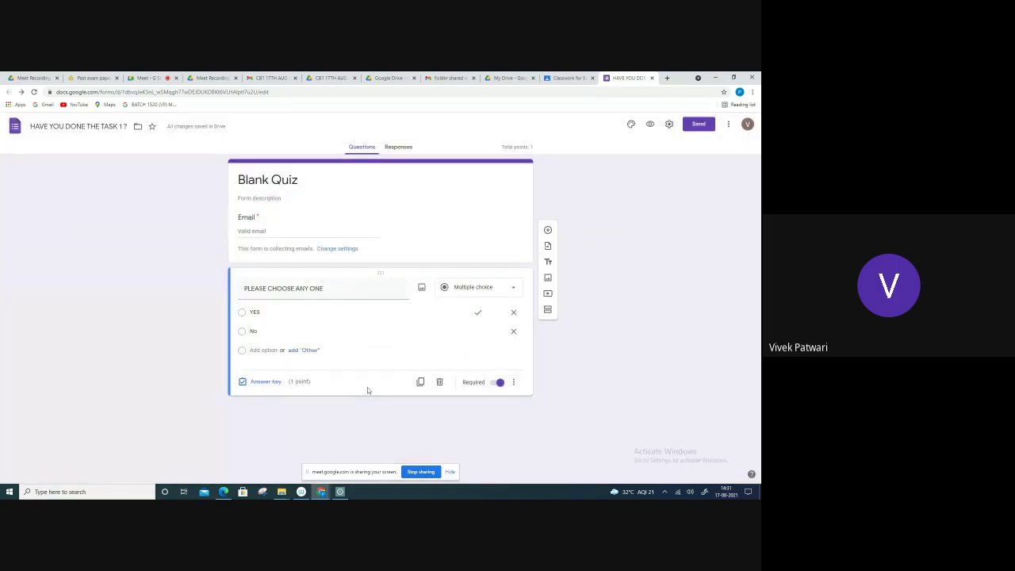
Copy a shortened link to the form.
left_click(699, 124)
left_click(350, 183)
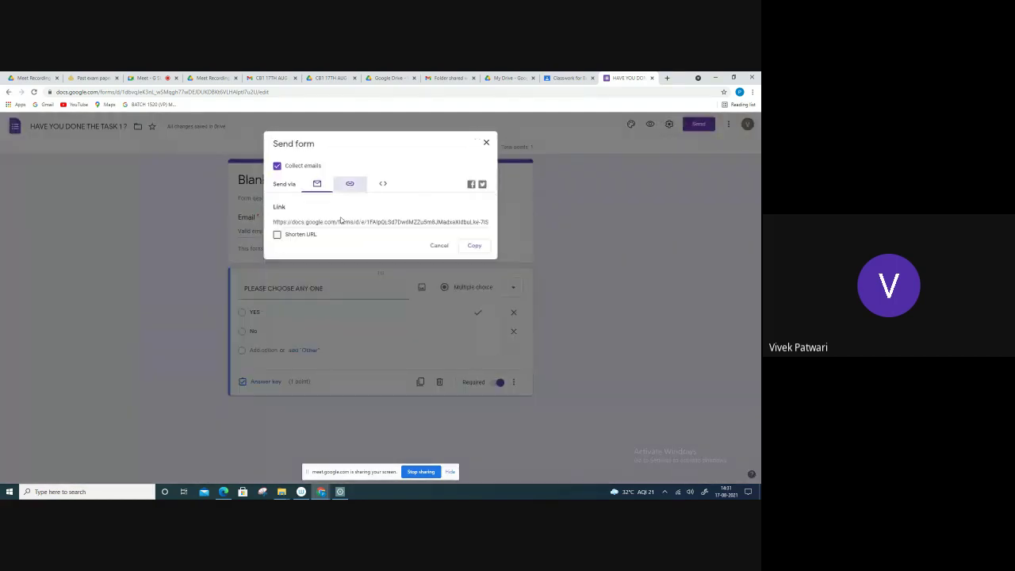
left_click(277, 234)
left_click(474, 245)
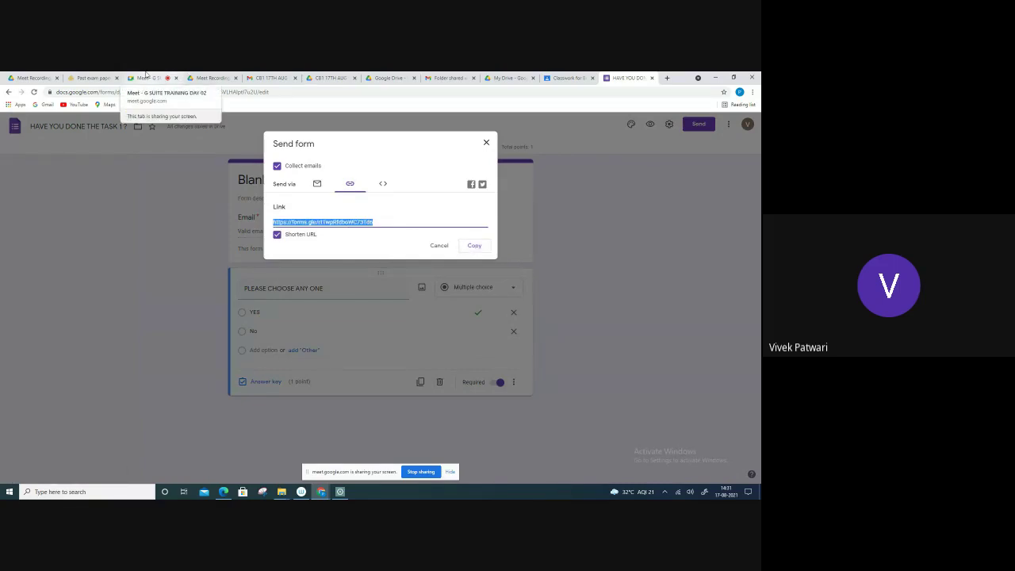
Give the Classroom assignment 1 point and a due date of today, the 17th.
left_click(565, 78)
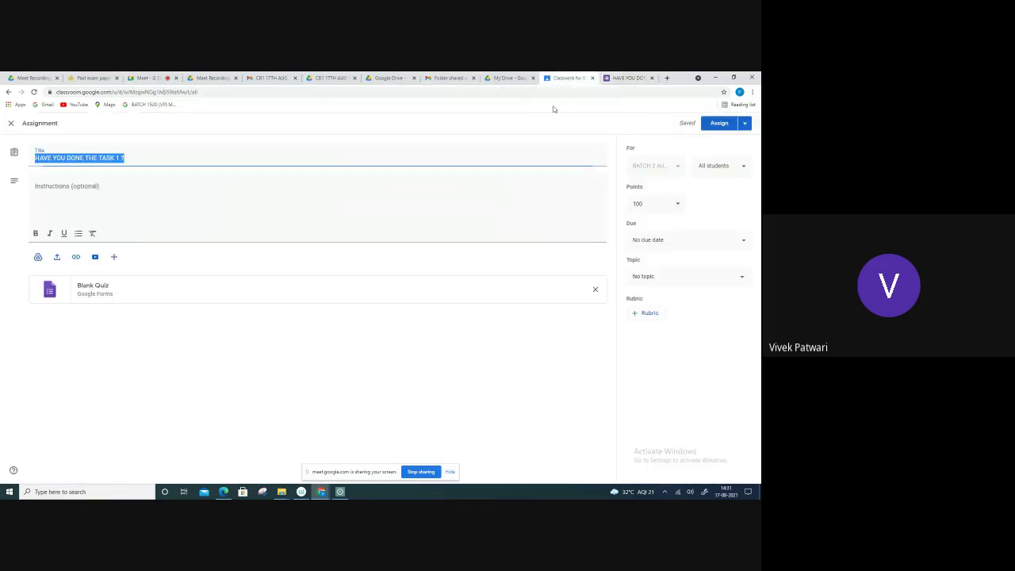
double_click(638, 204)
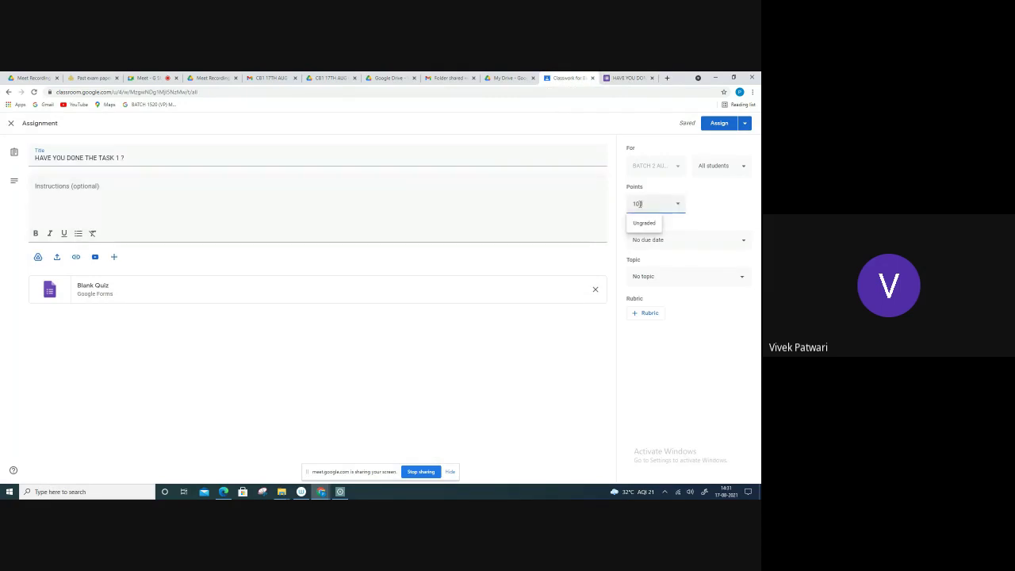
type("1")
left_click(666, 238)
left_click(674, 270)
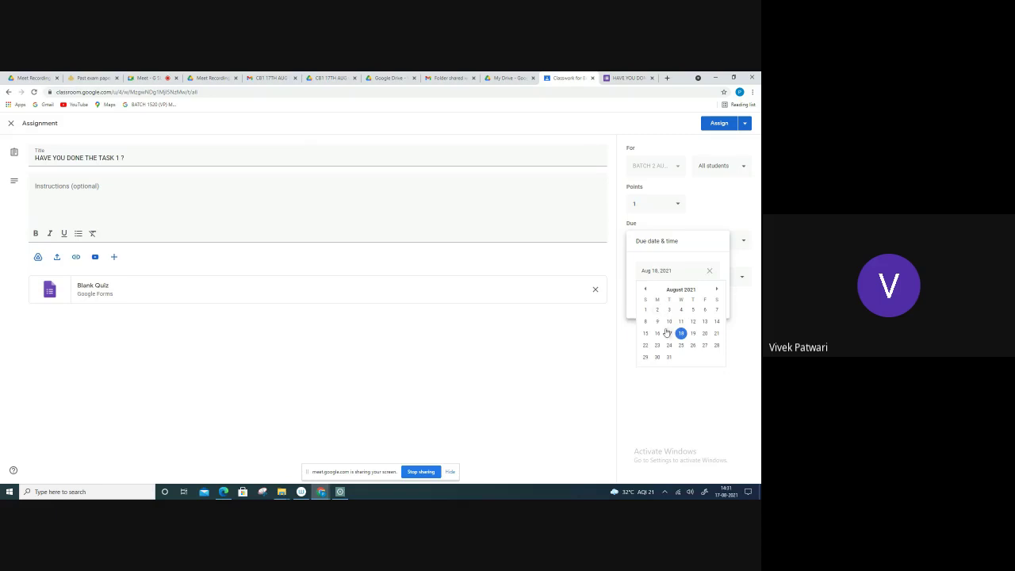
left_click(667, 334)
left_click(517, 344)
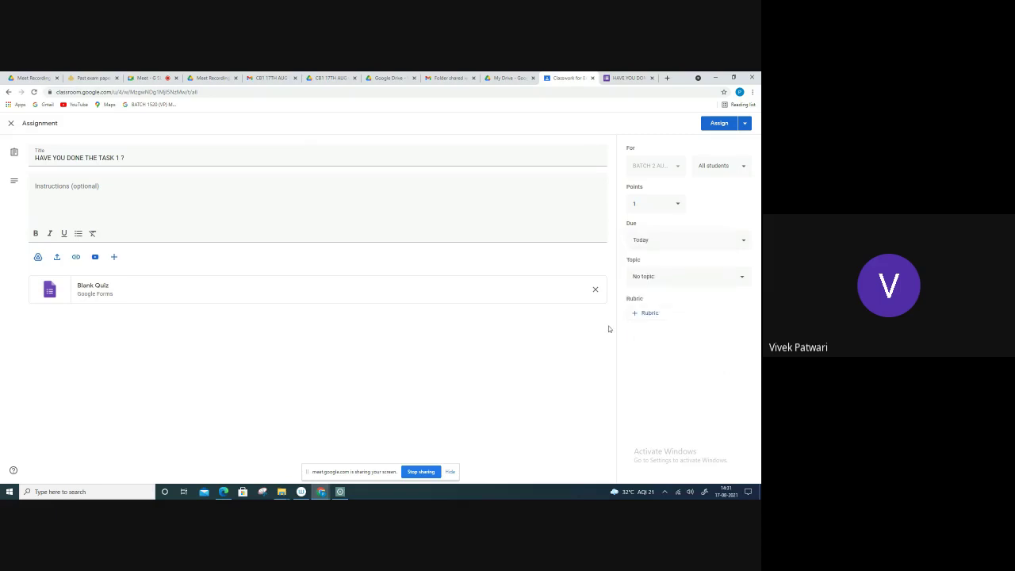
File the quiz under a new TASK topic and assign it to all students.
left_click(652, 276)
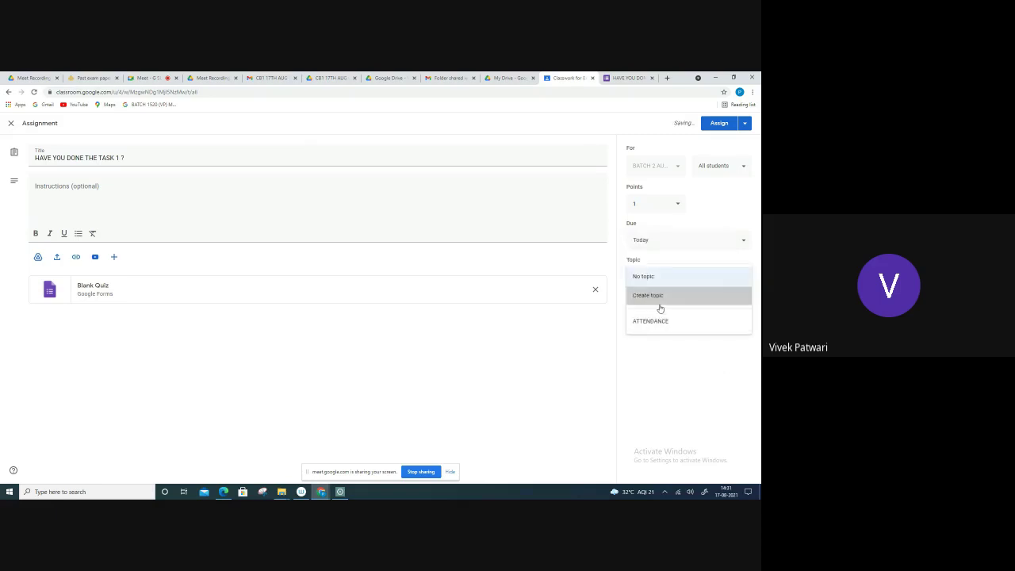
left_click(658, 298)
type("TASK")
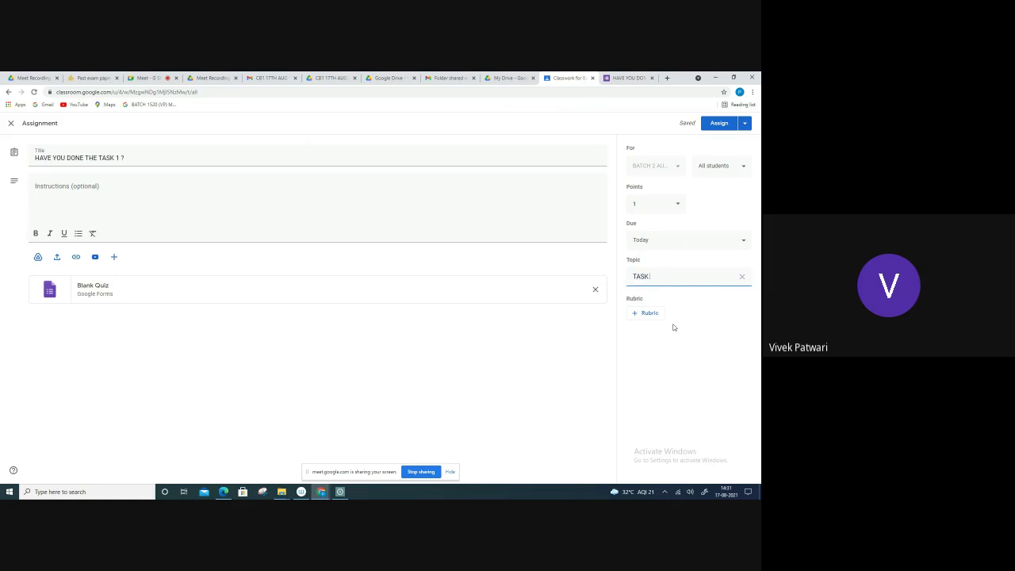
left_click(531, 379)
left_click(719, 123)
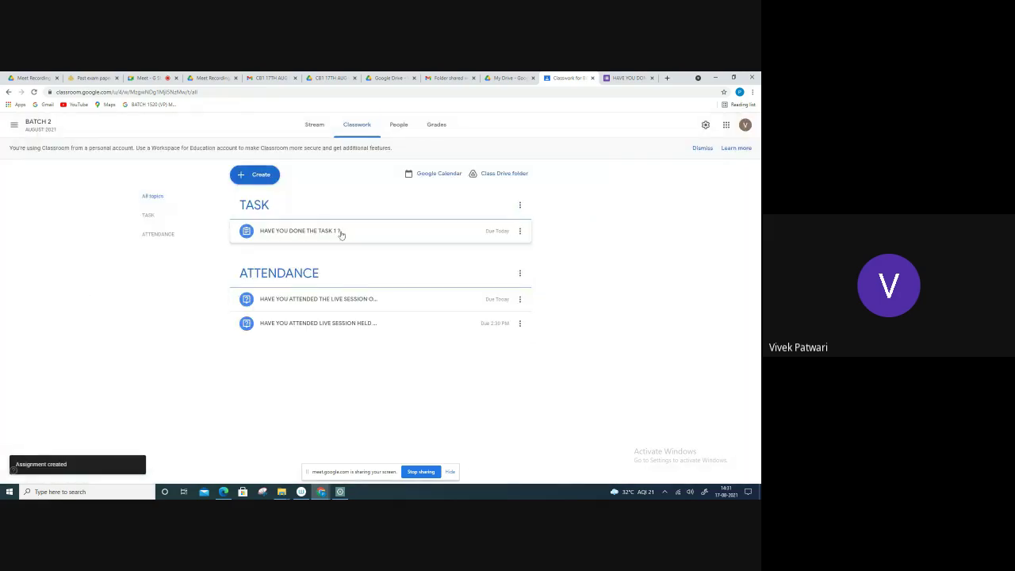
Open the HAVE YOU DONE THE TASK 1 ? student work showing 0 of 7 turned in, then revisit the form's link.
left_click(315, 125)
left_click(356, 125)
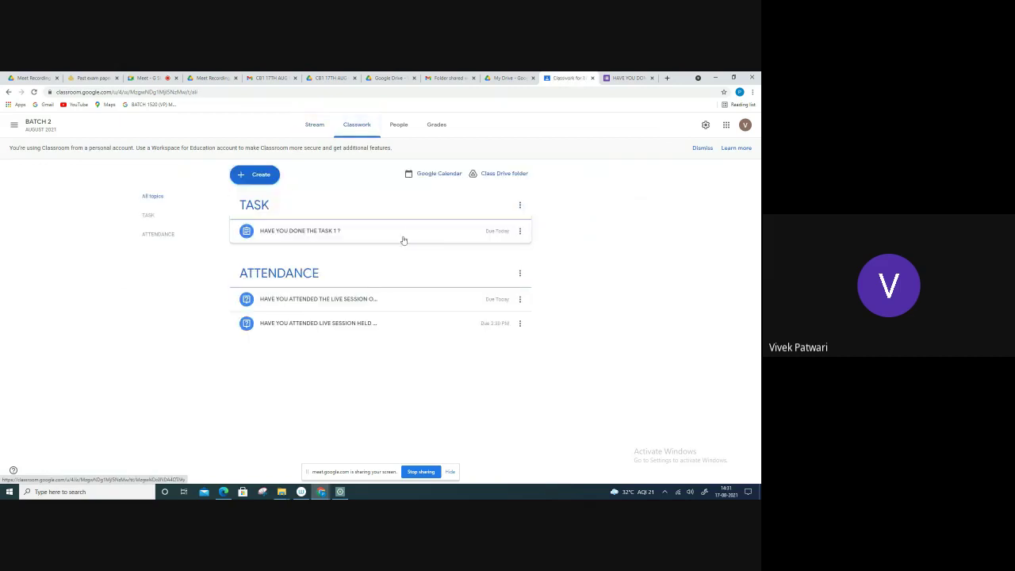
left_click(373, 233)
left_click(262, 340)
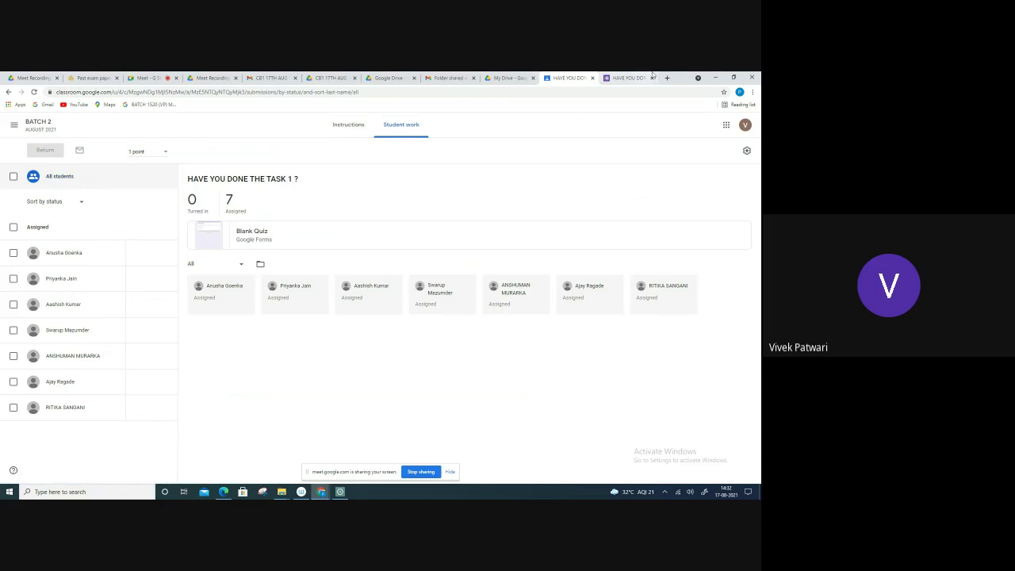
left_click(626, 78)
left_click(350, 183)
Close the send dialog and check the Responses scores, where the first submission got 1 of 1.
left_click(486, 143)
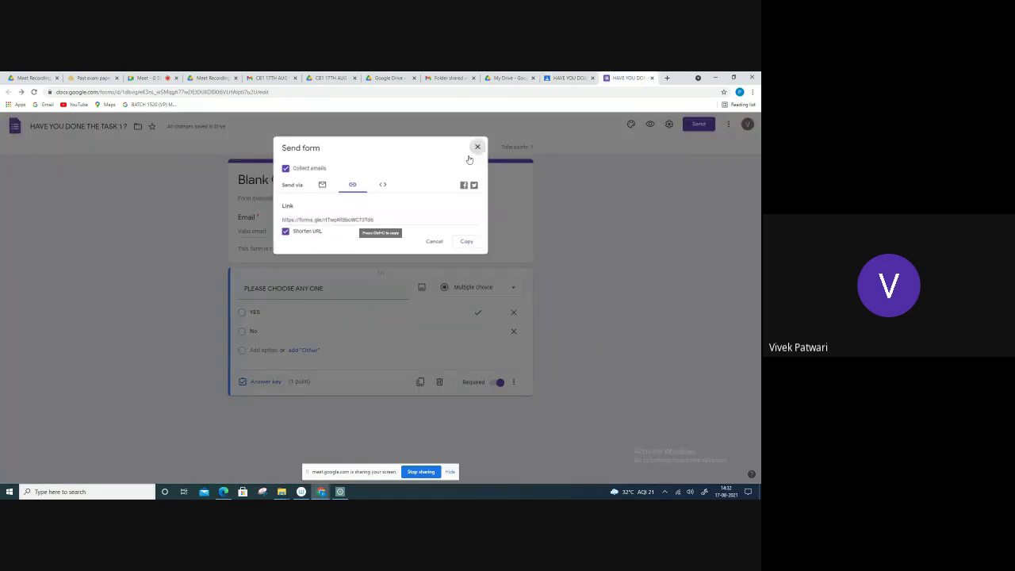
left_click(398, 147)
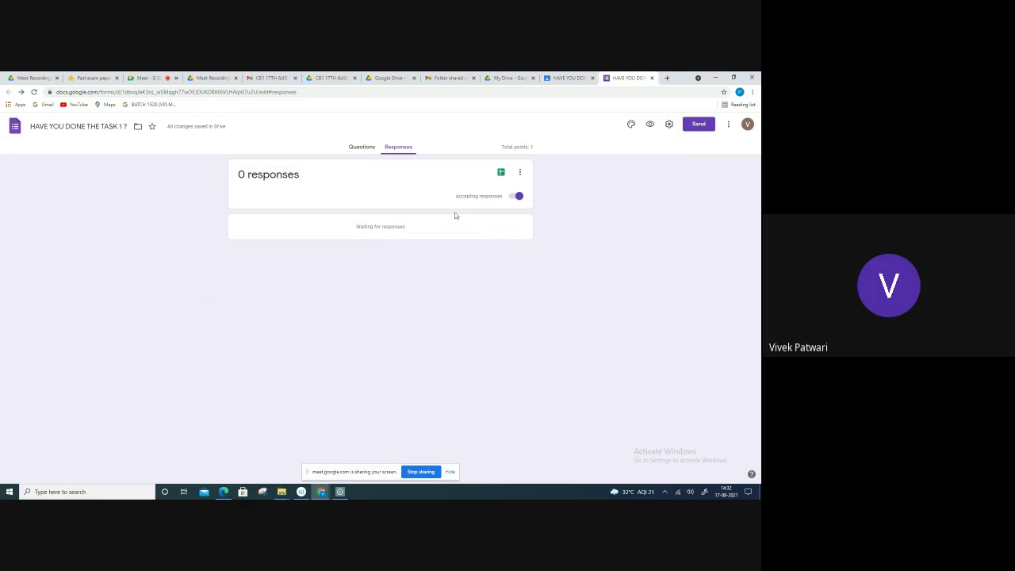
left_click(747, 125)
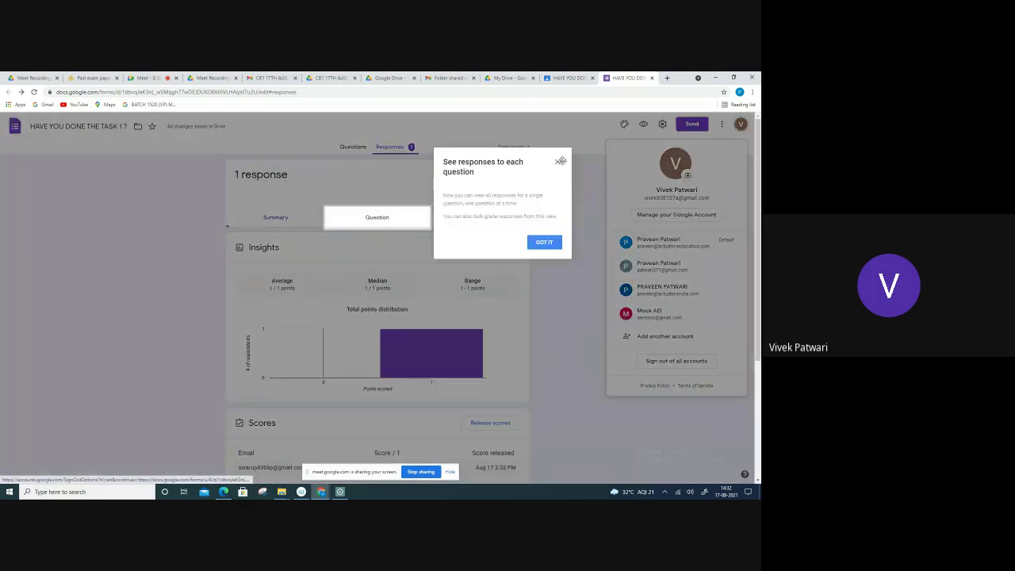
left_click(557, 164)
left_click(557, 163)
scroll(598, 303, "down", 2)
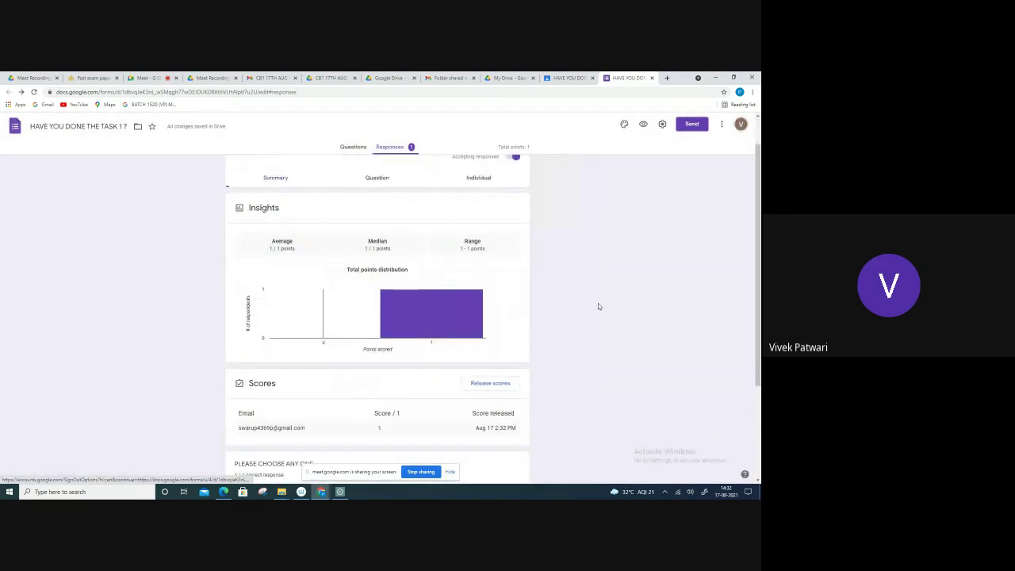
scroll(597, 303, "down", 2)
scroll(598, 303, "up", 3)
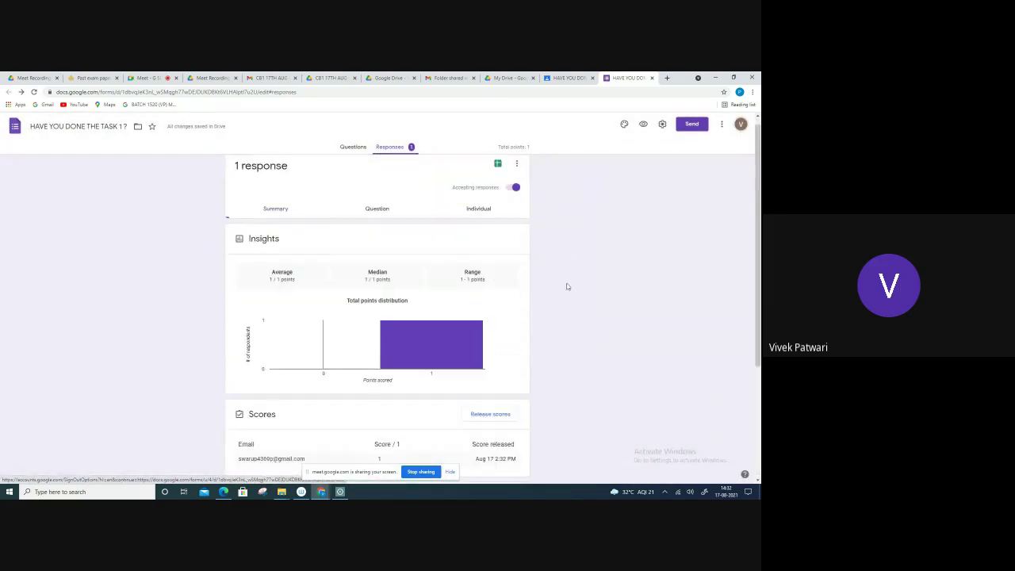
left_click(568, 78)
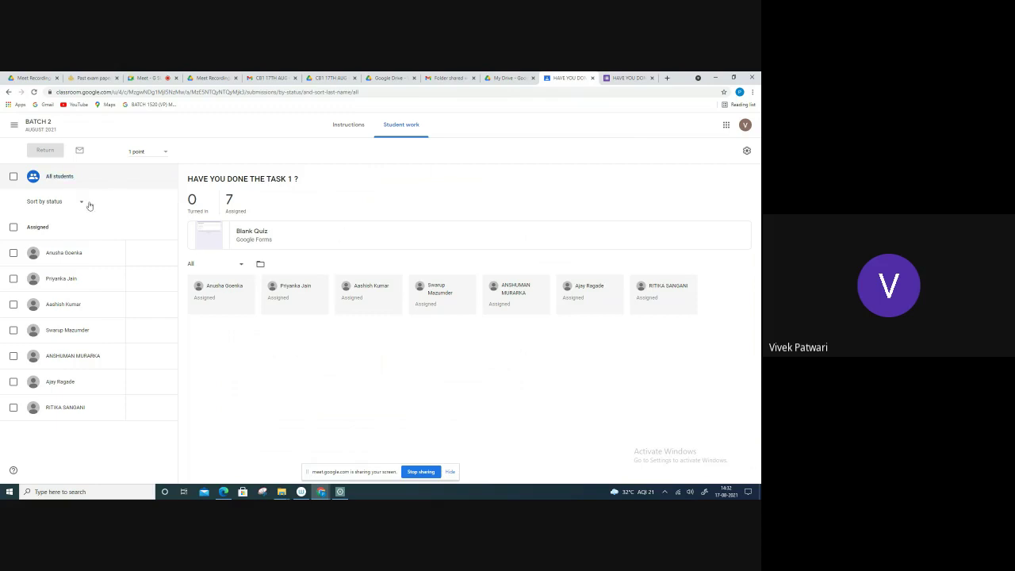
Reload the student work, select the four turned-in students, and cancel returning their work.
left_click(34, 92)
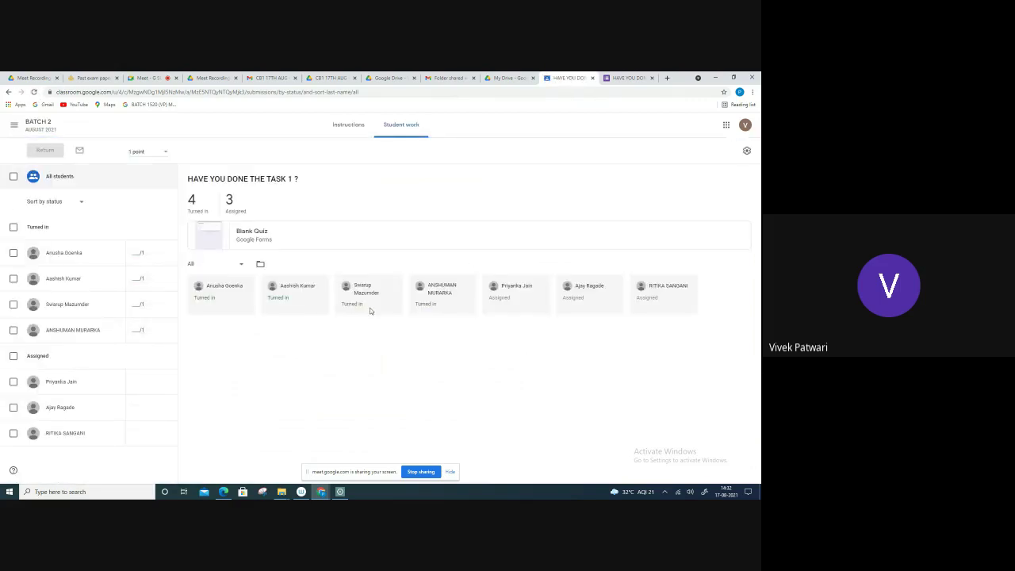
left_click(12, 228)
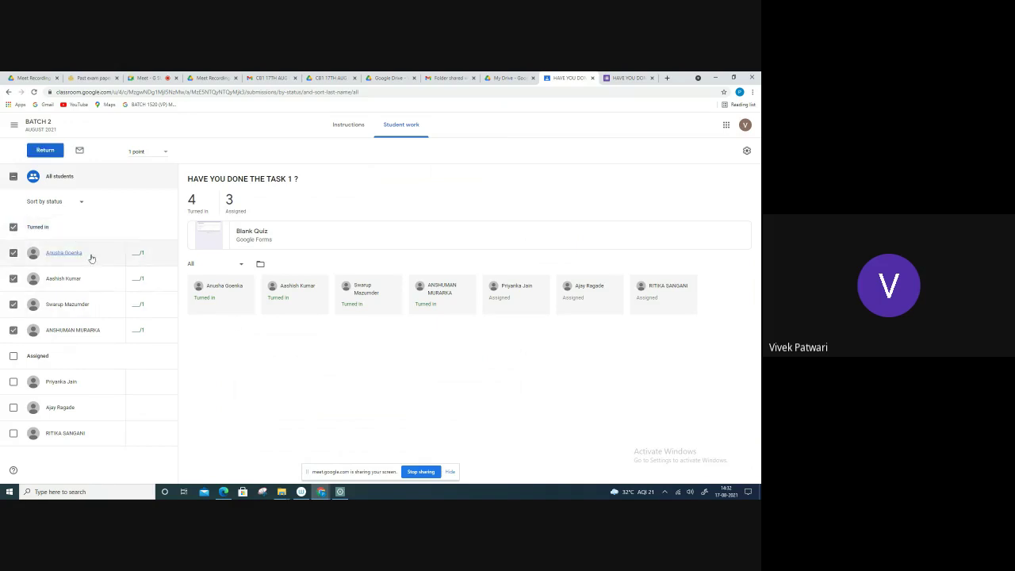
left_click(46, 150)
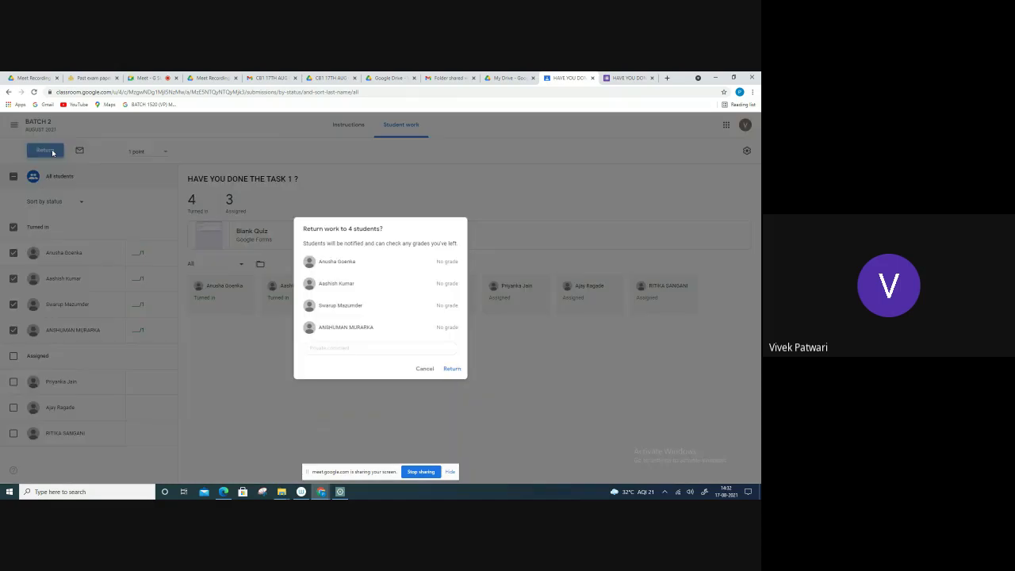
left_click(425, 370)
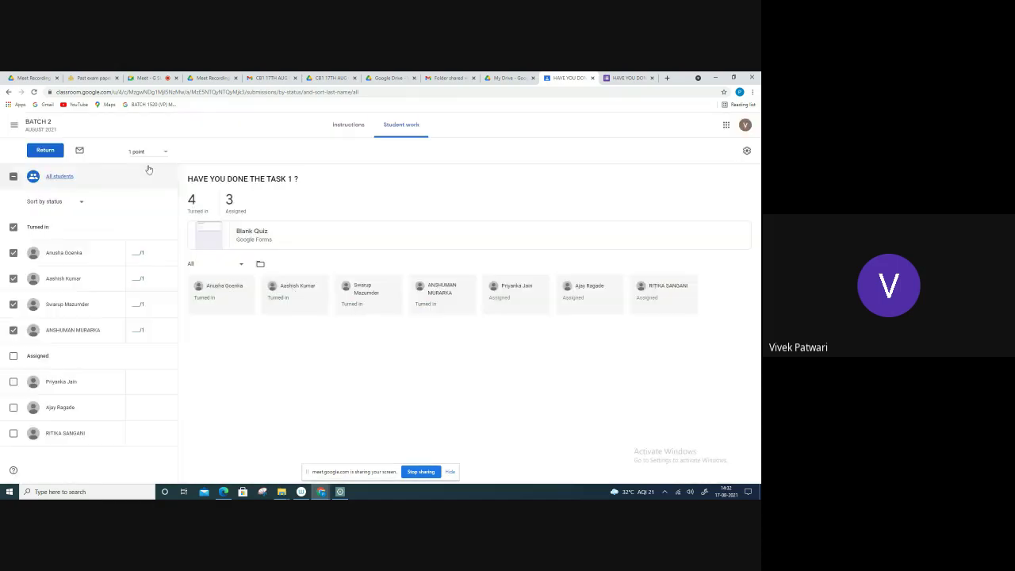
Set the assignment to 1 point and back out of returning the first student's work.
left_click(142, 152)
left_click(104, 193)
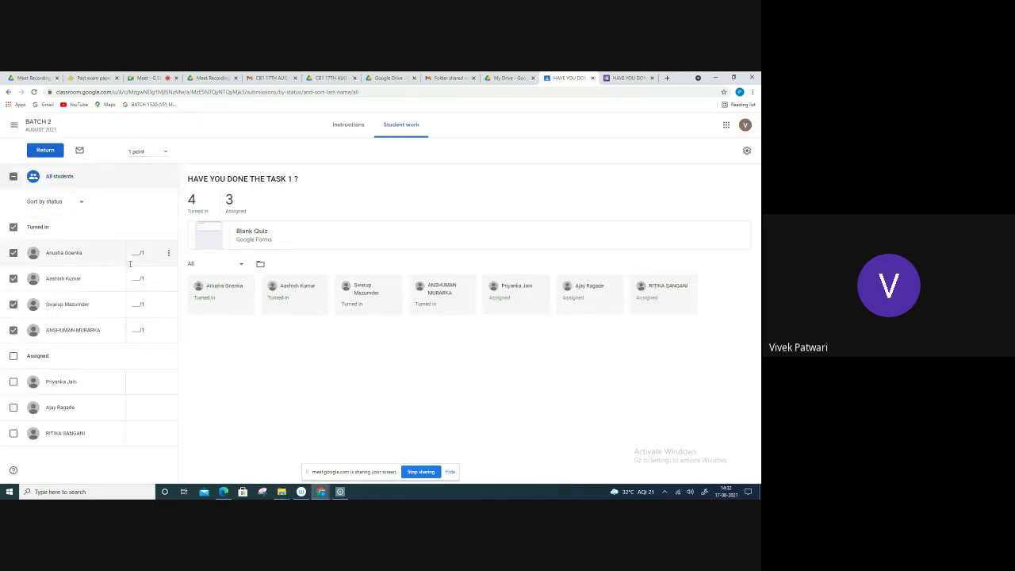
left_click(169, 254)
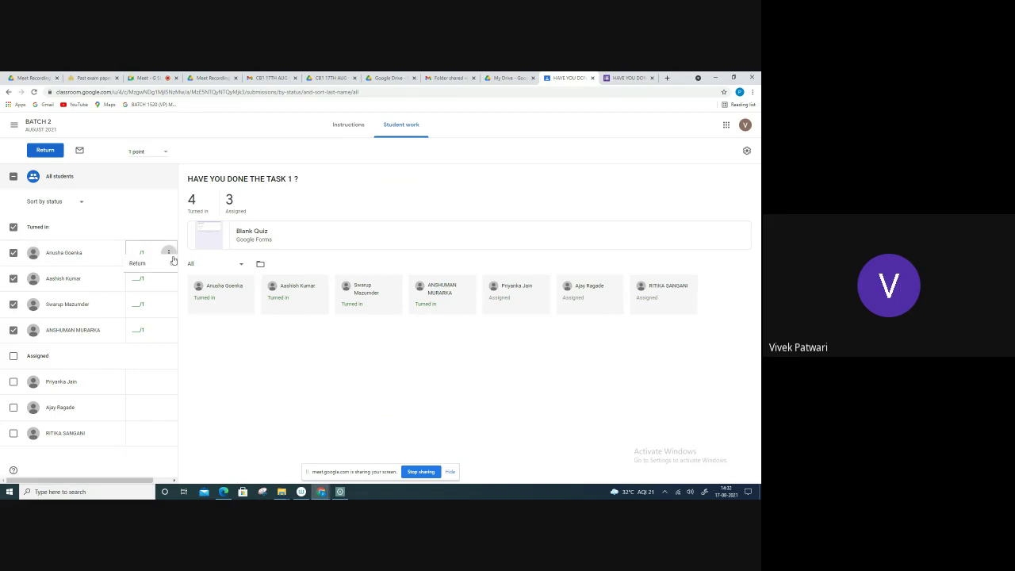
left_click(130, 274)
left_click(422, 336)
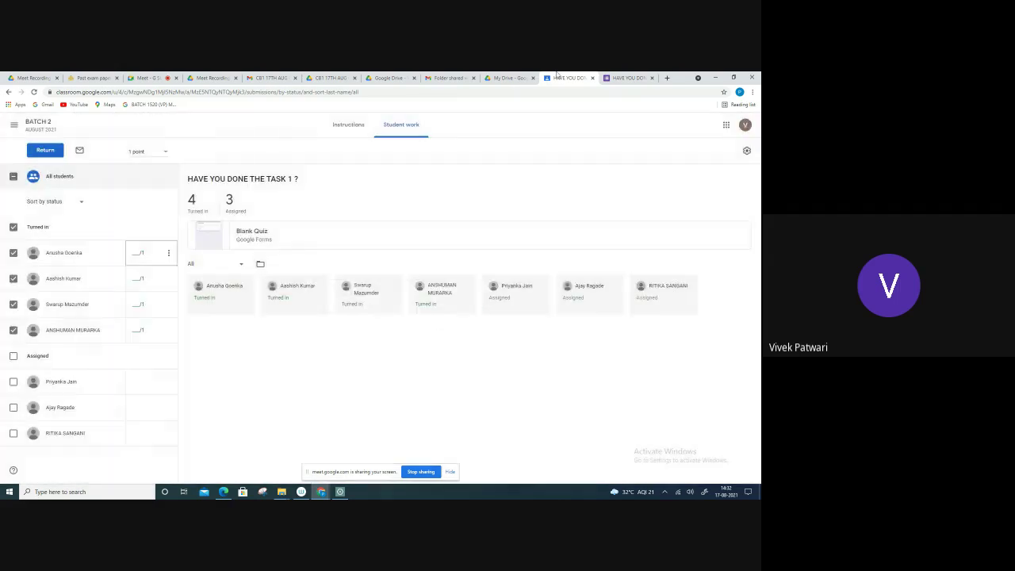
left_click(626, 77)
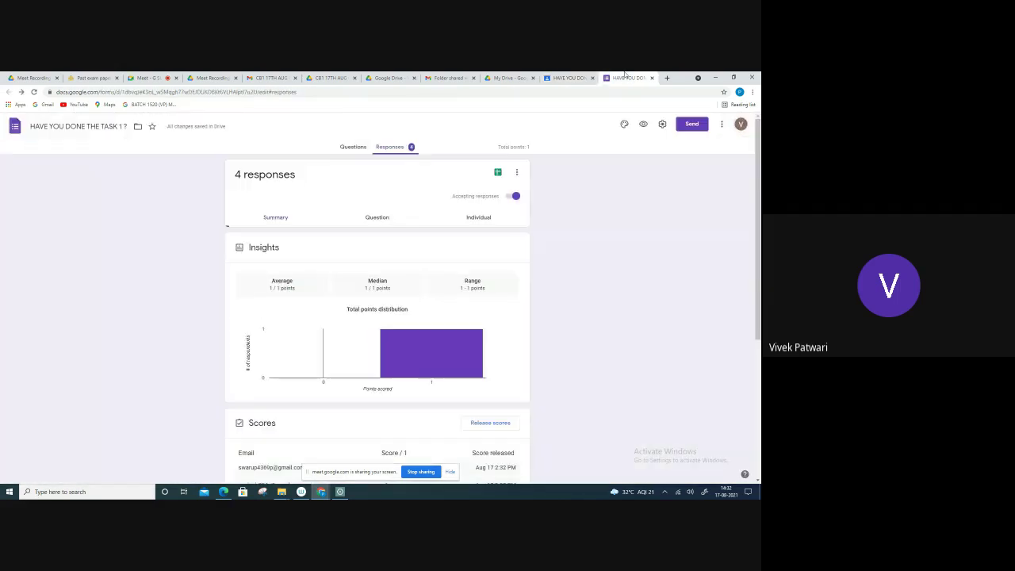
Email and release the quiz scores to all seven respondents.
left_click(516, 172)
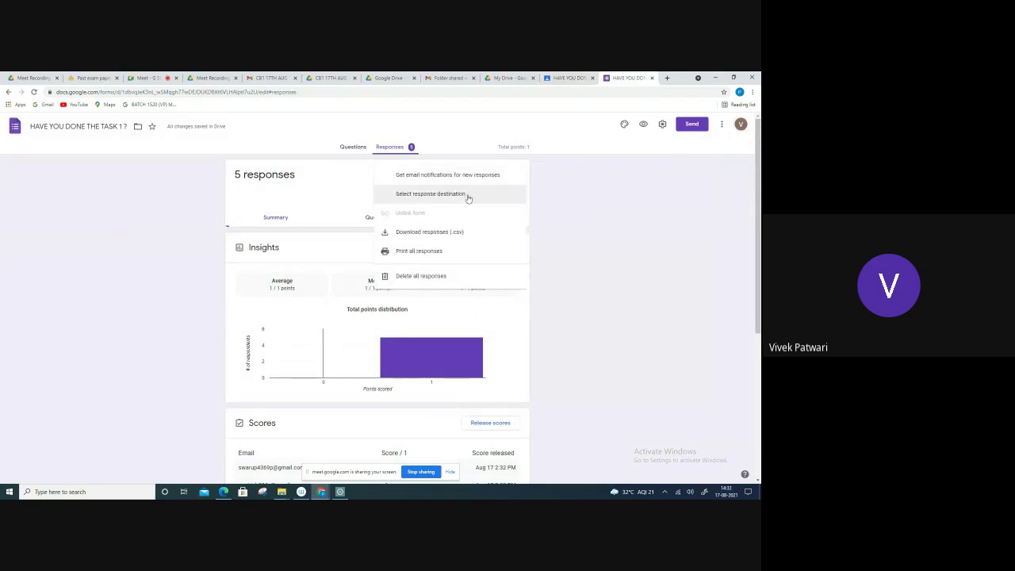
left_click(609, 283)
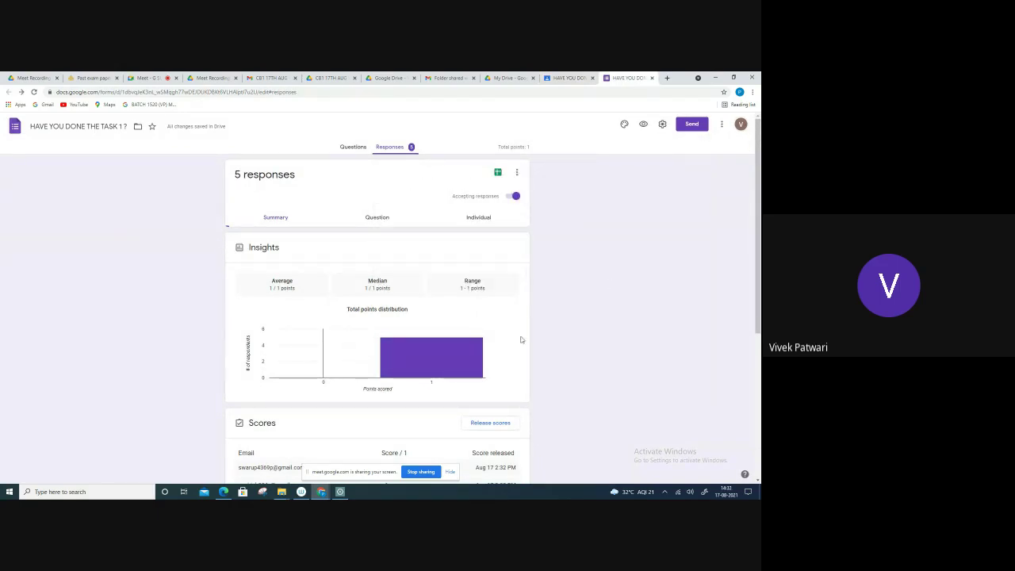
scroll(523, 341, "down", 3)
left_click(486, 308)
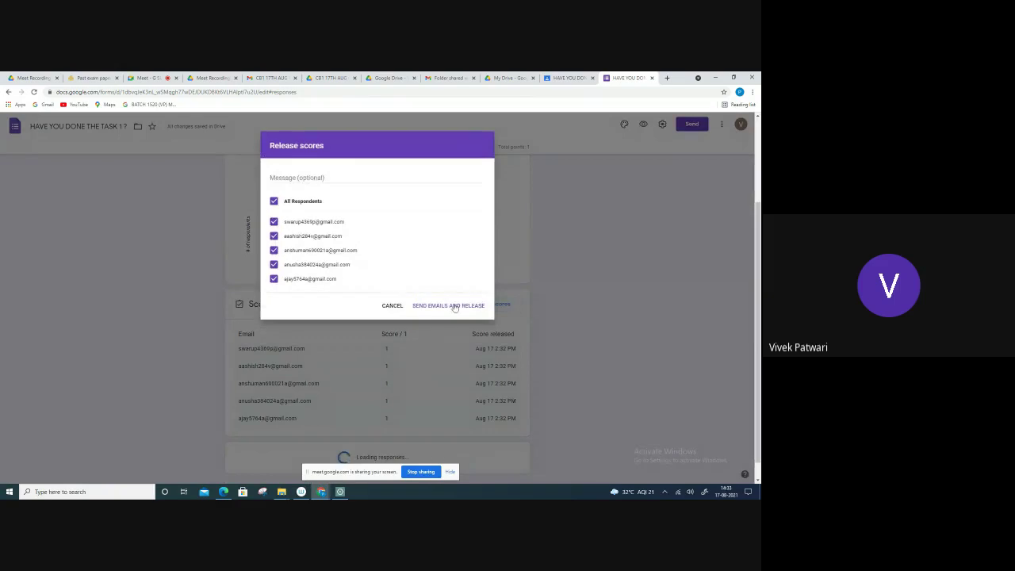
left_click(394, 308)
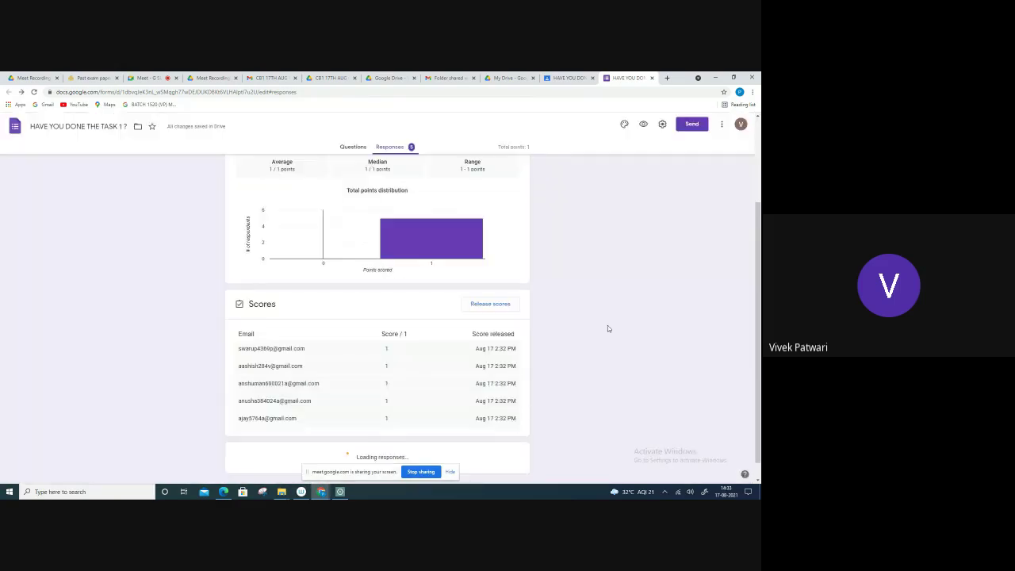
scroll(554, 322, "down", 3)
scroll(554, 320, "up", 3)
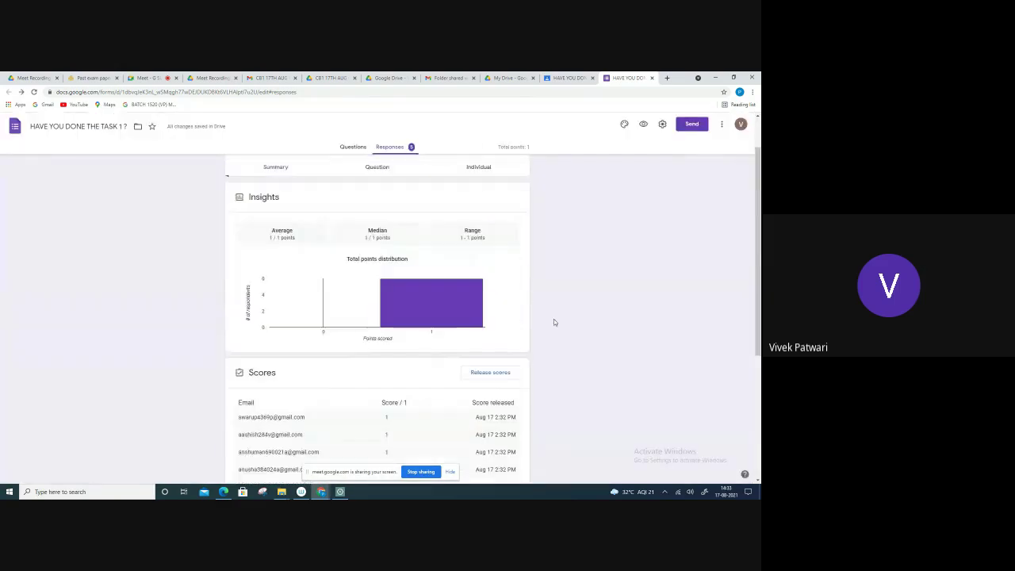
scroll(553, 320, "down", 3)
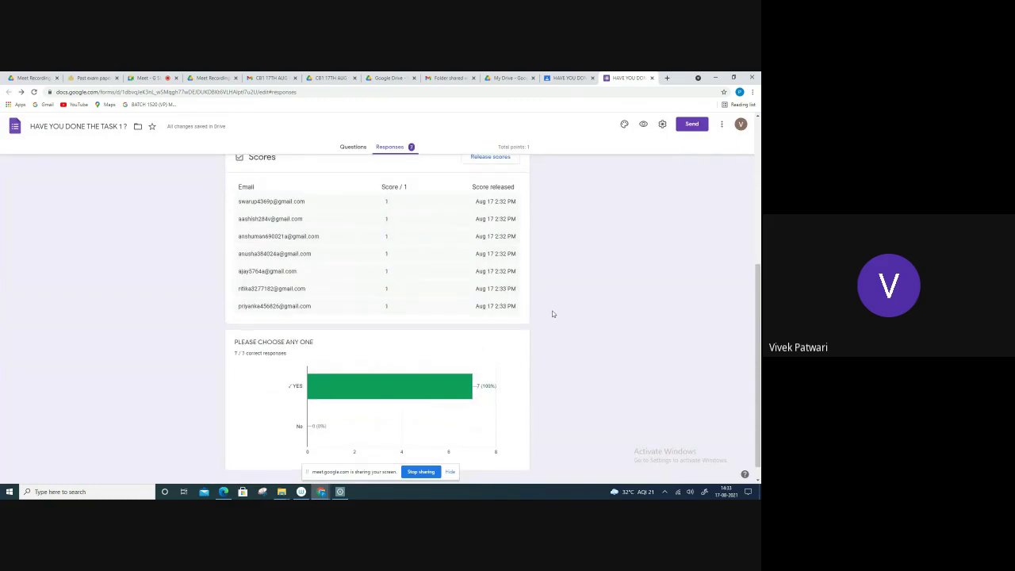
scroll(515, 269, "up", 1)
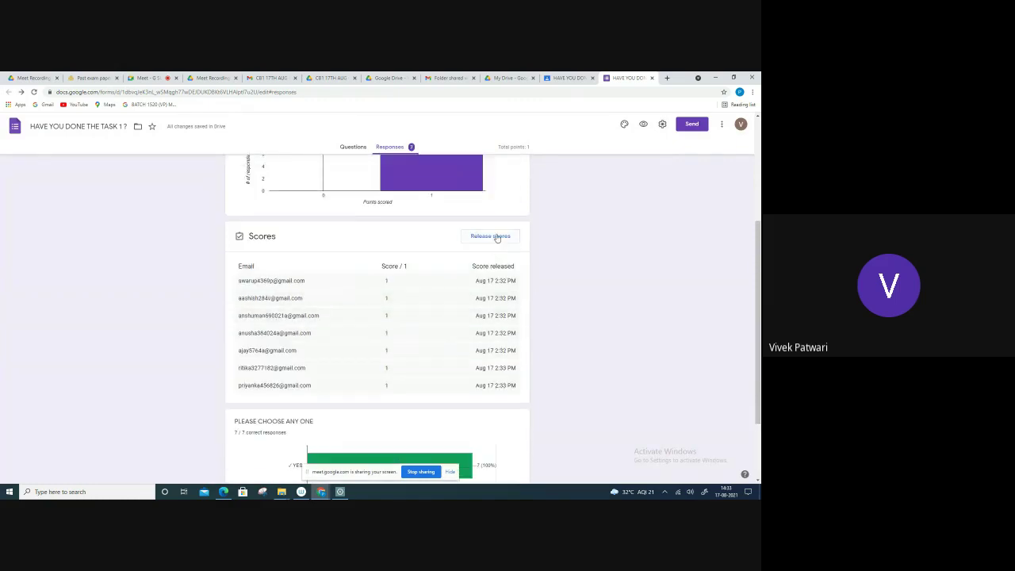
left_click(495, 238)
left_click(467, 336)
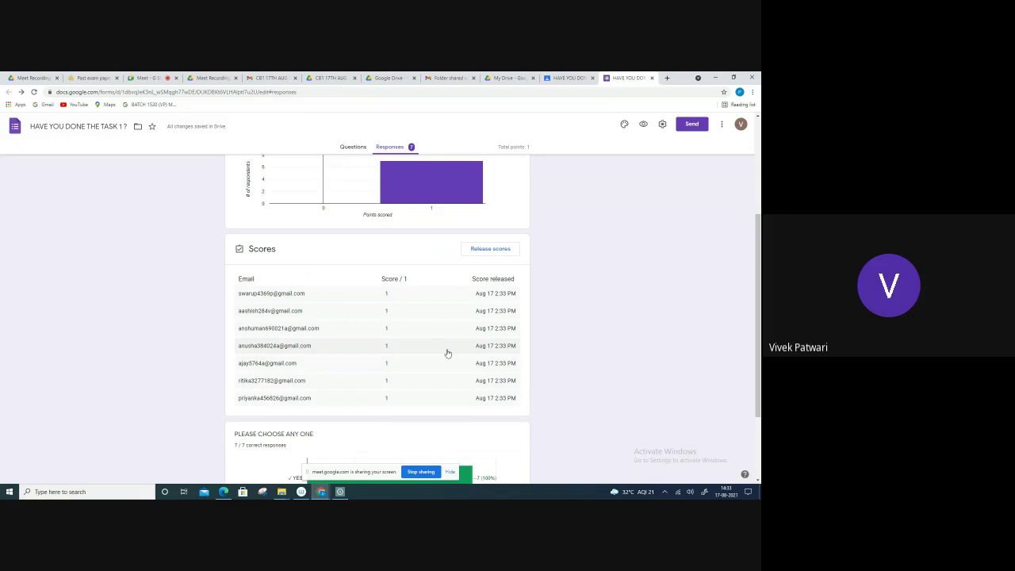
scroll(452, 352, "down", 2)
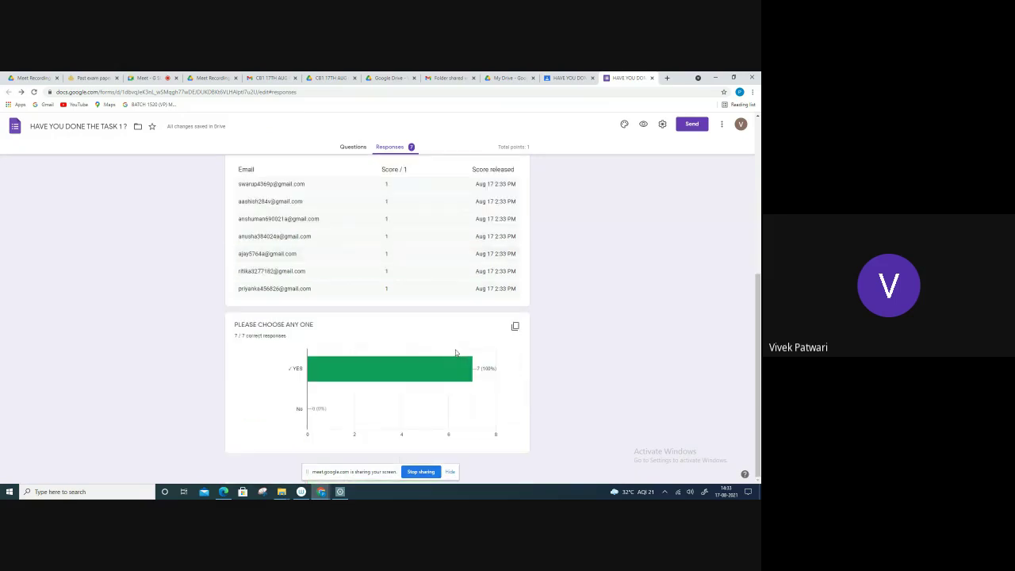
scroll(468, 351, "up", 4)
scroll(474, 351, "up", 2)
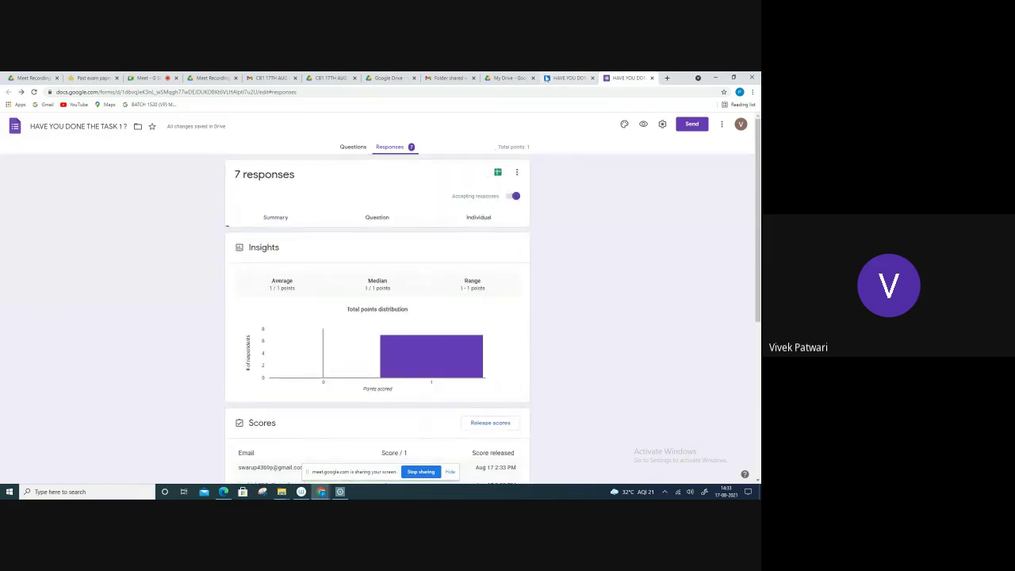
Check the Classroom student work, then reopen and cancel the score release in Forms.
left_click(567, 78)
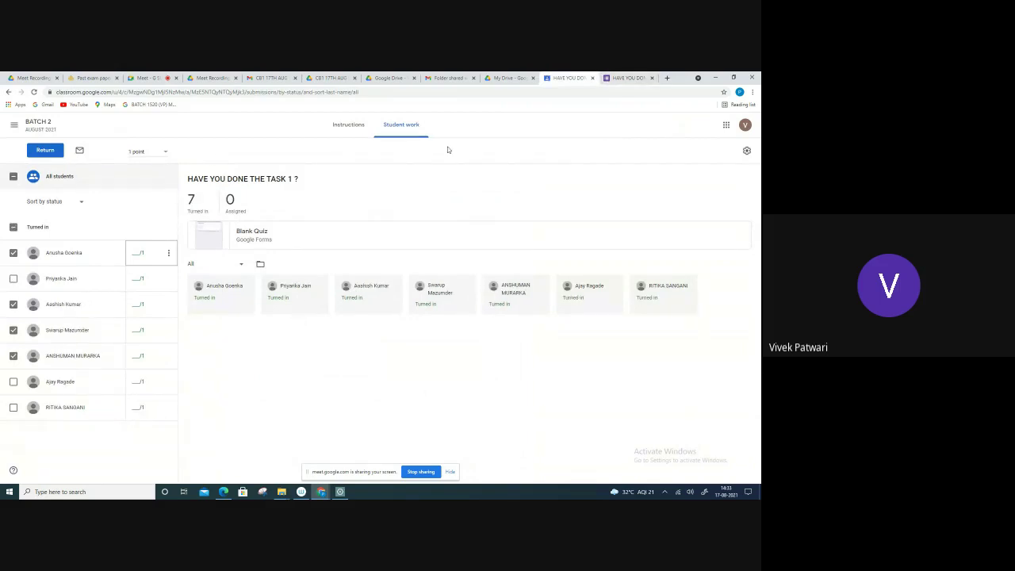
left_click(626, 77)
scroll(512, 289, "down", 3)
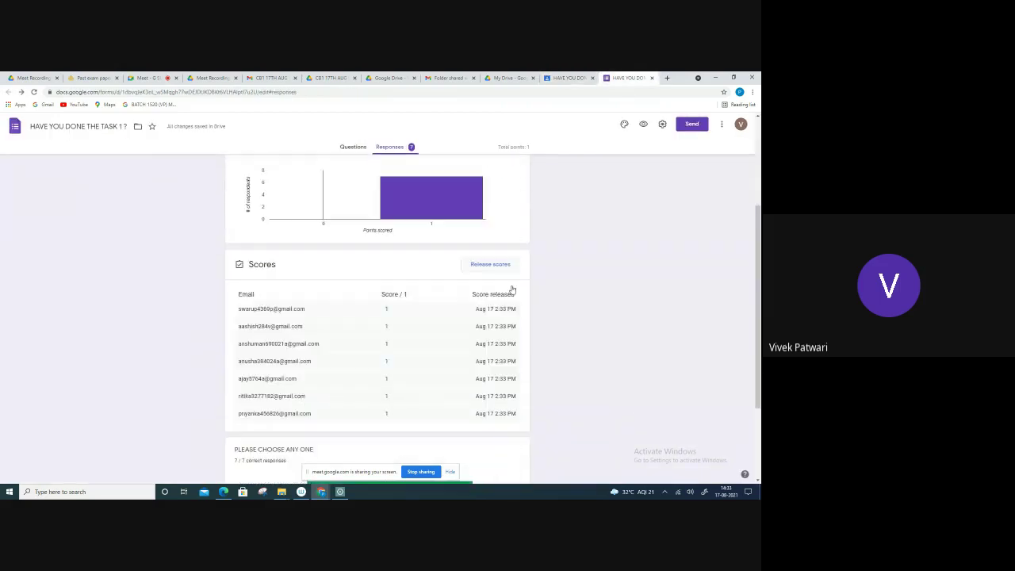
left_click(493, 266)
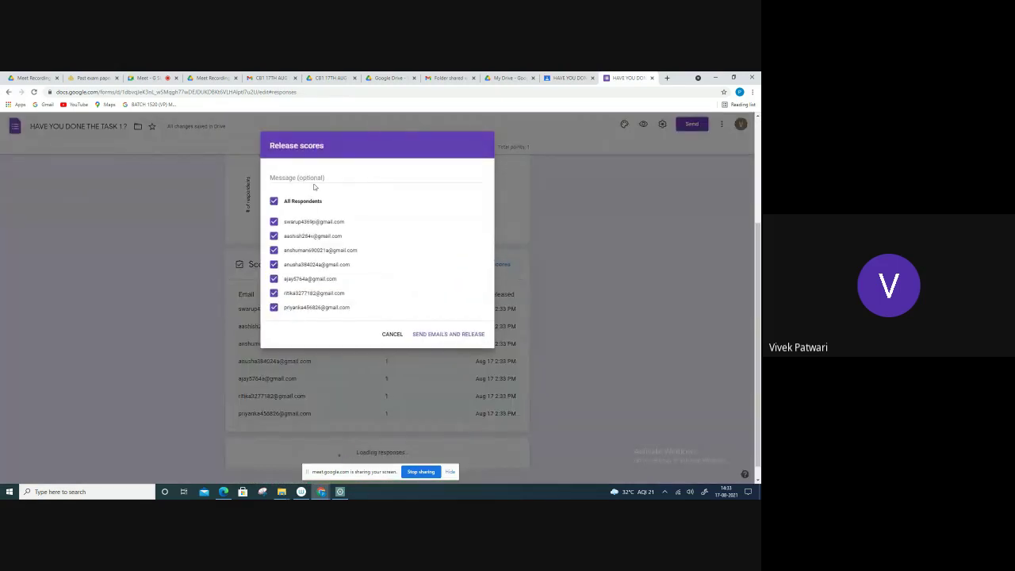
left_click(398, 339)
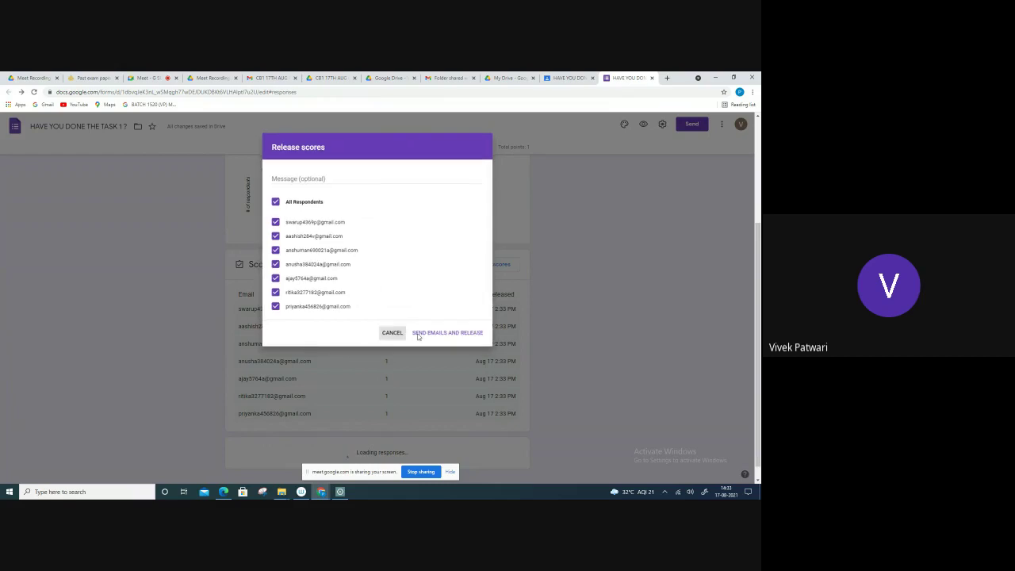
scroll(574, 325, "down", 3)
scroll(575, 326, "up", 5)
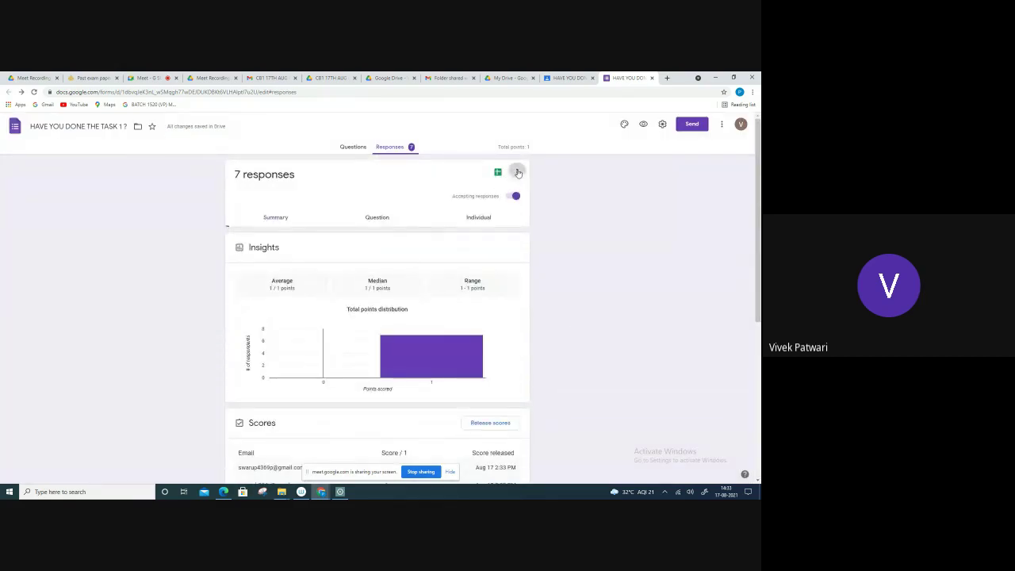
Open the response-destination setting and cancel without linking a spreadsheet.
left_click(516, 172)
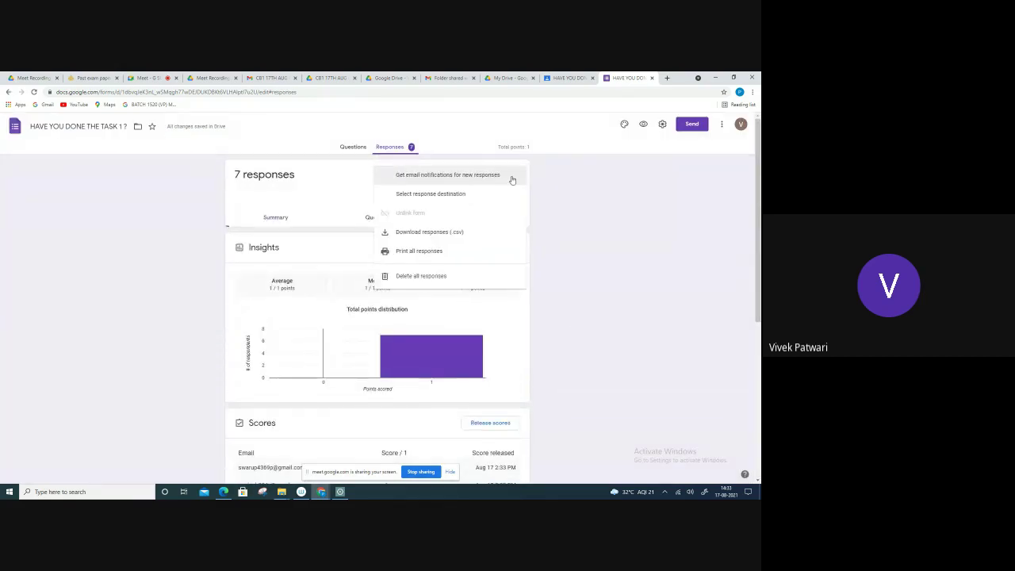
left_click(465, 195)
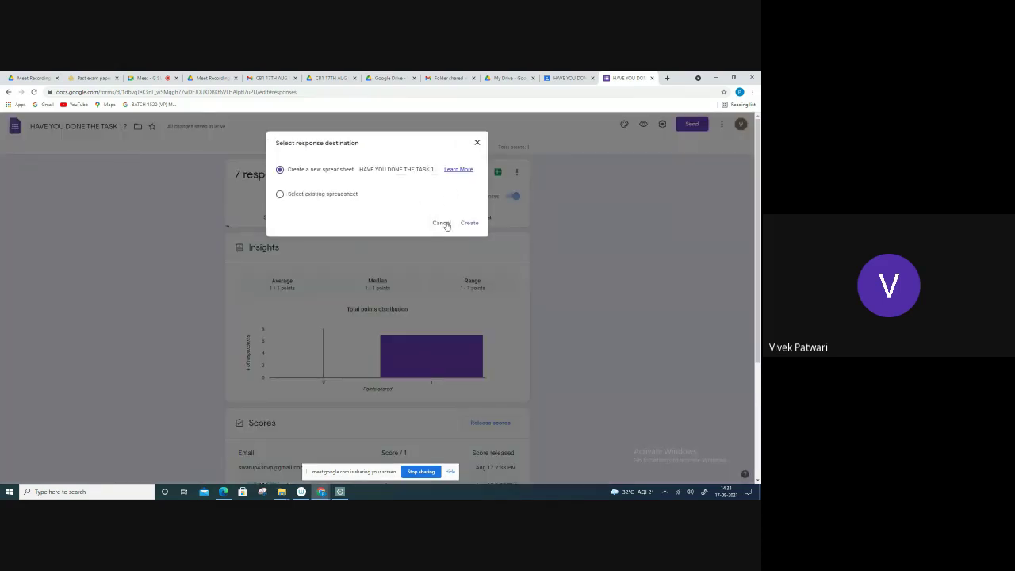
left_click(442, 222)
left_click(565, 78)
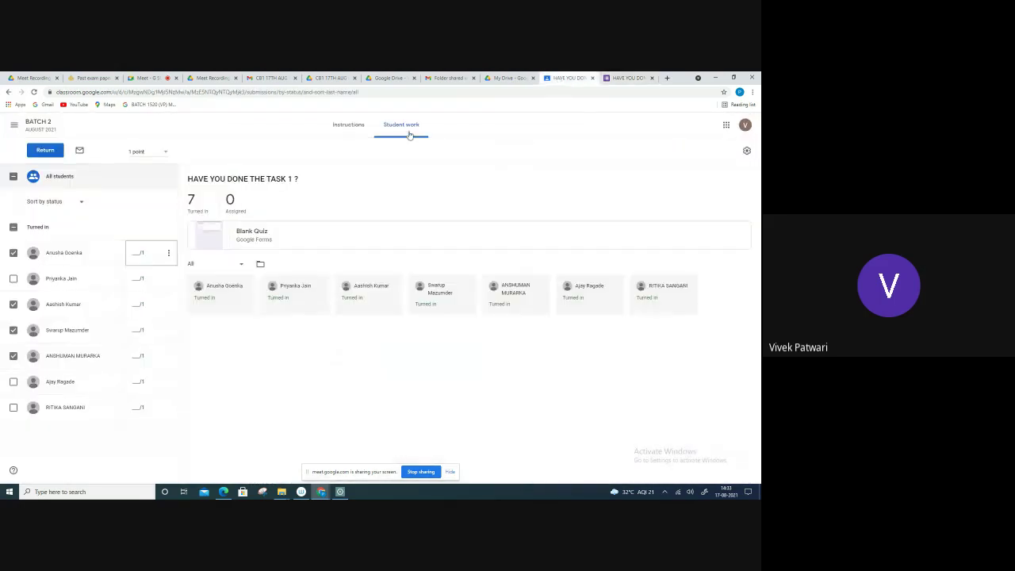
Sort students by status, then email and release scores to all seven respondents again.
mouse_move(87, 252)
left_click(58, 203)
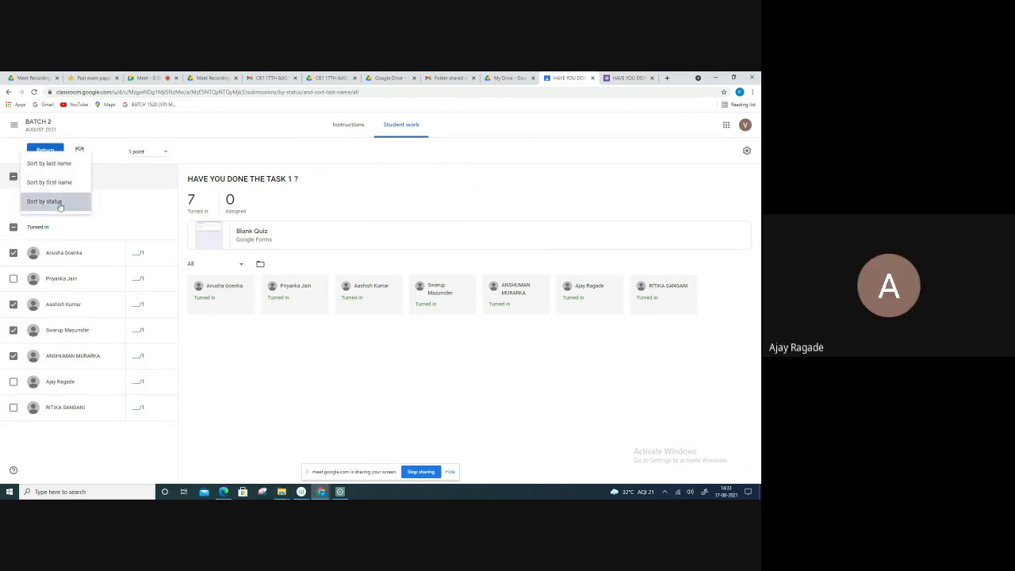
left_click(59, 204)
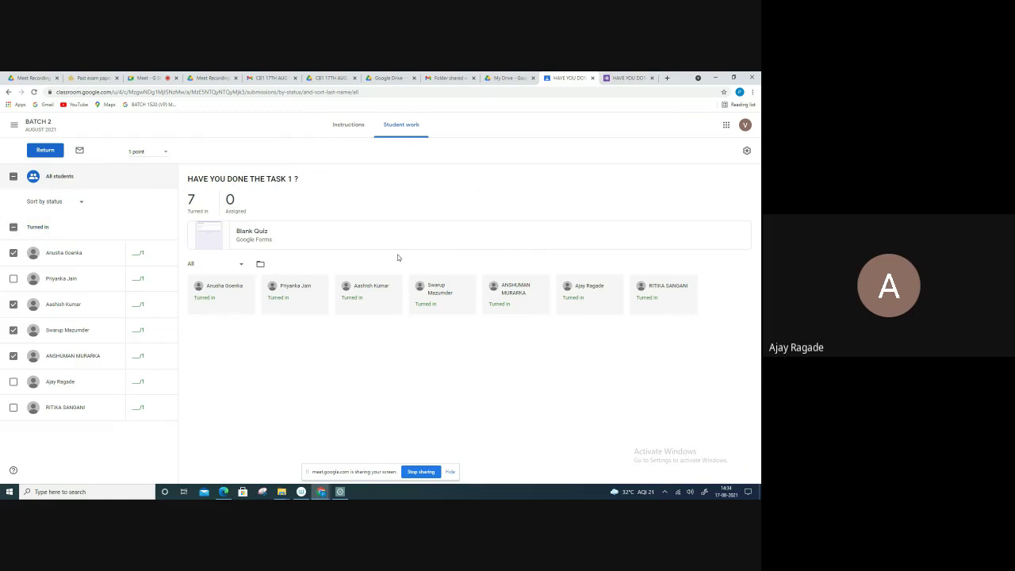
left_click(631, 77)
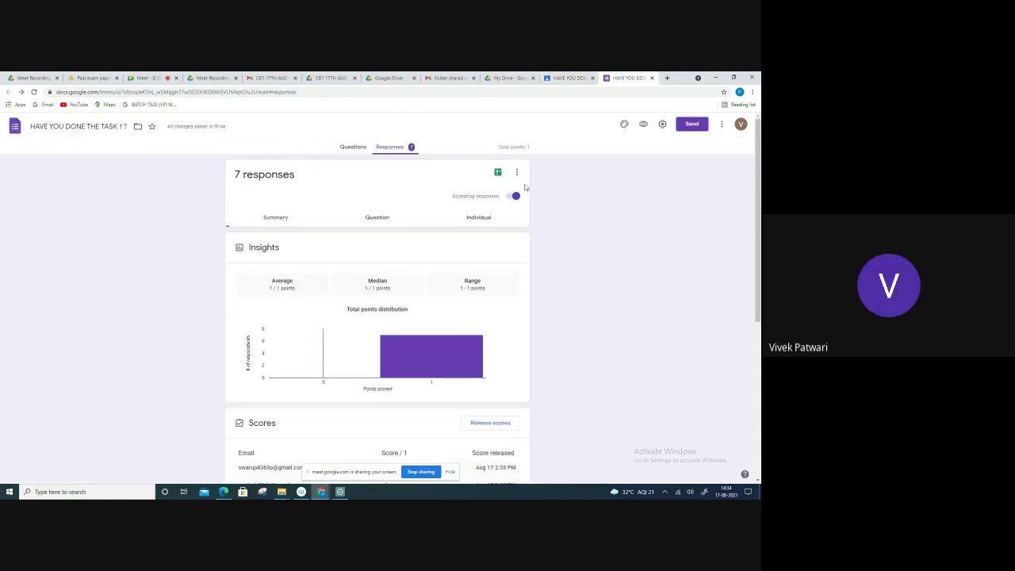
scroll(504, 336, "down", 3)
left_click(500, 307)
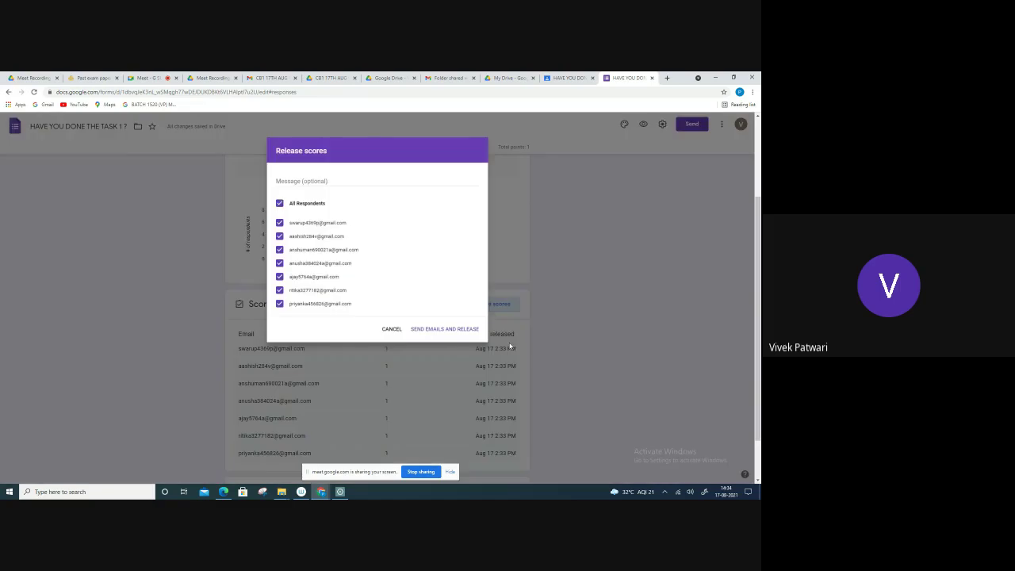
left_click(458, 340)
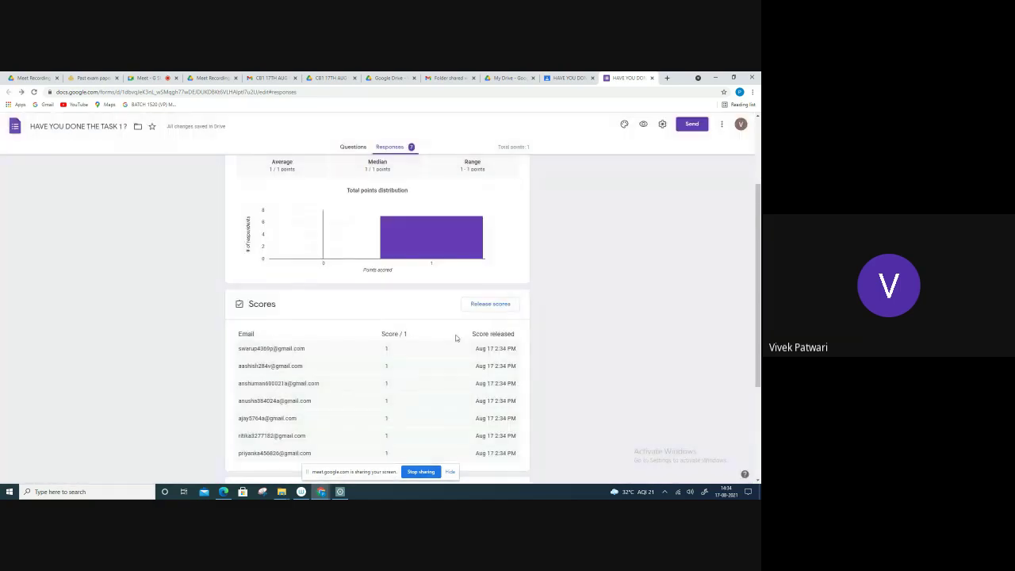
scroll(456, 338, "down", 2)
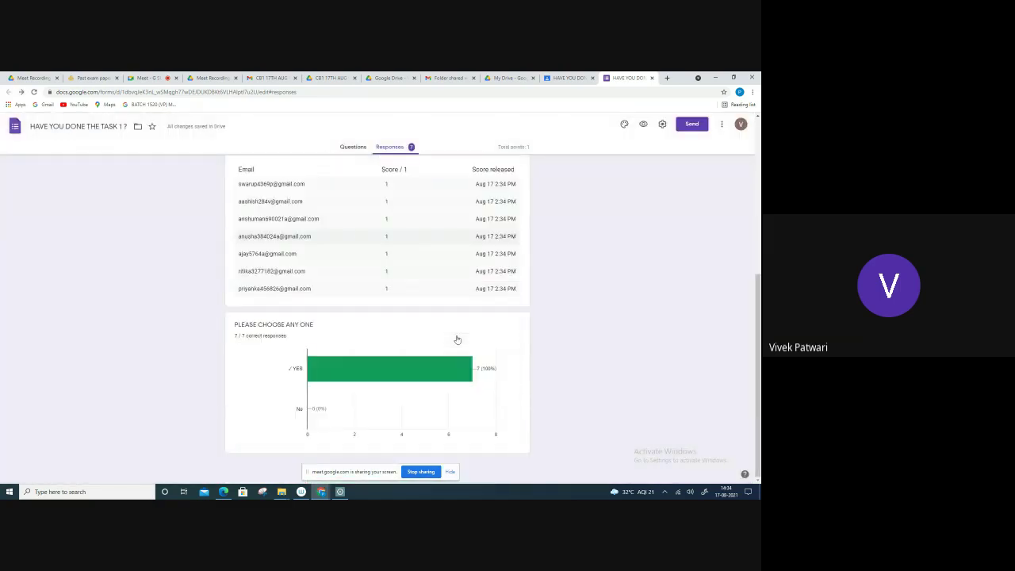
scroll(454, 340, "up", 4)
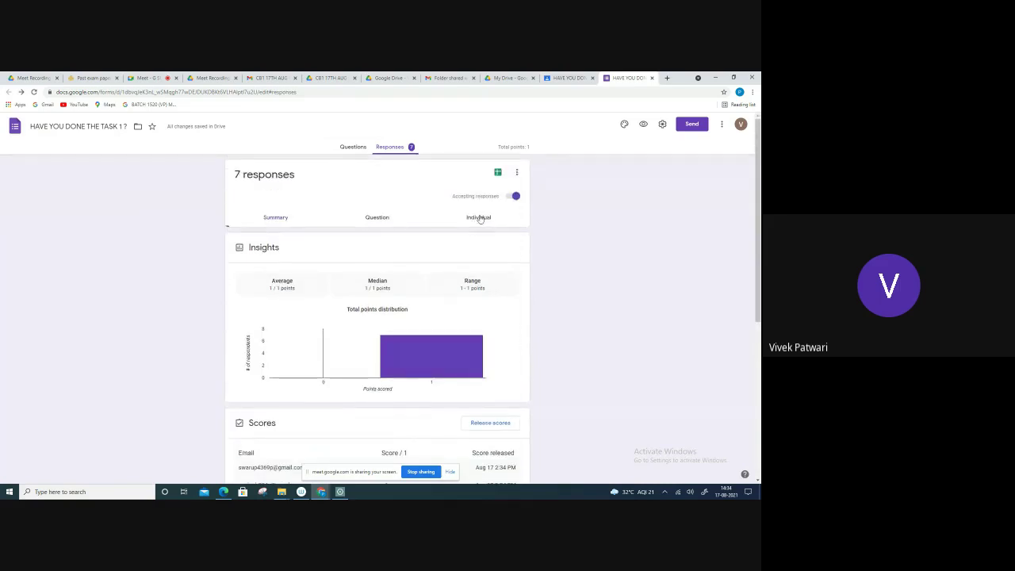
Open the assignment's Student work and filter it to turned-in submissions.
left_click(564, 78)
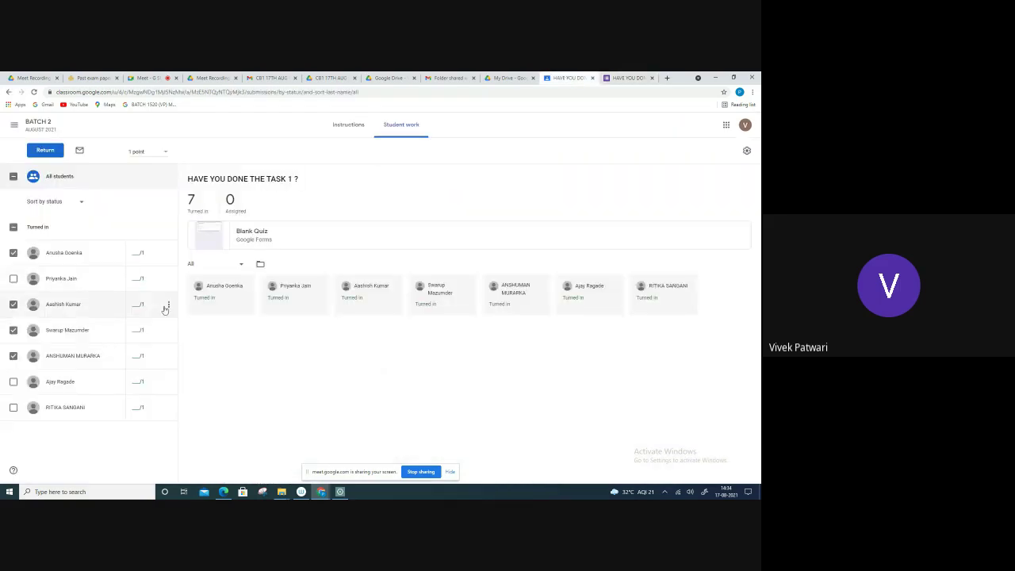
left_click(342, 126)
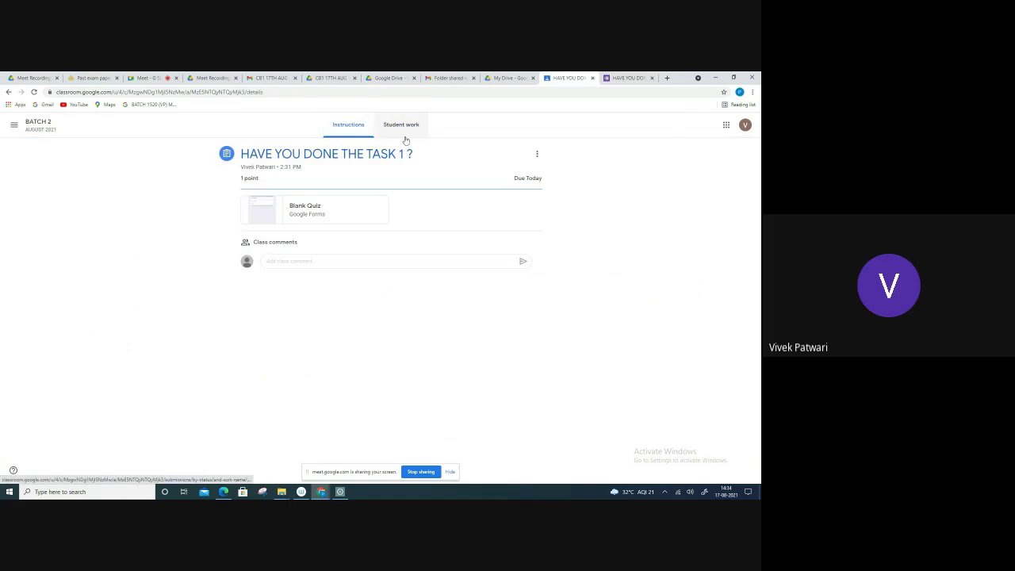
left_click(537, 154)
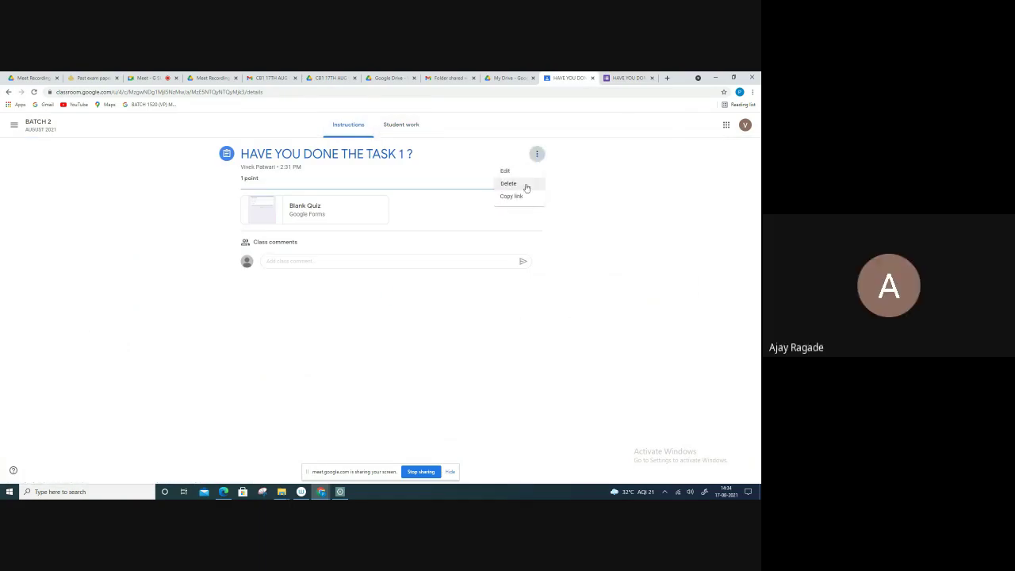
left_click(393, 128)
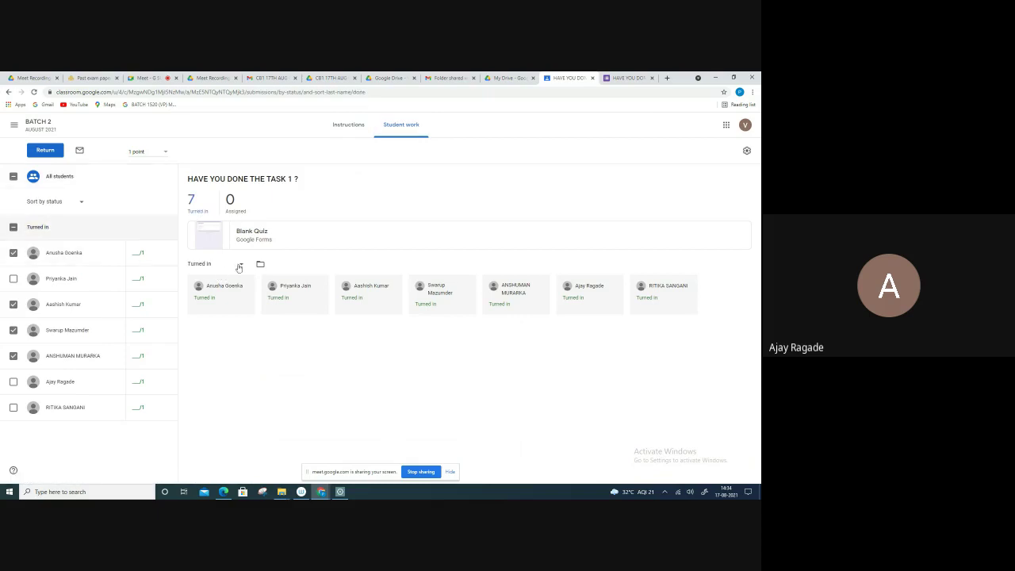
left_click(241, 264)
left_click(254, 331)
left_click(223, 267)
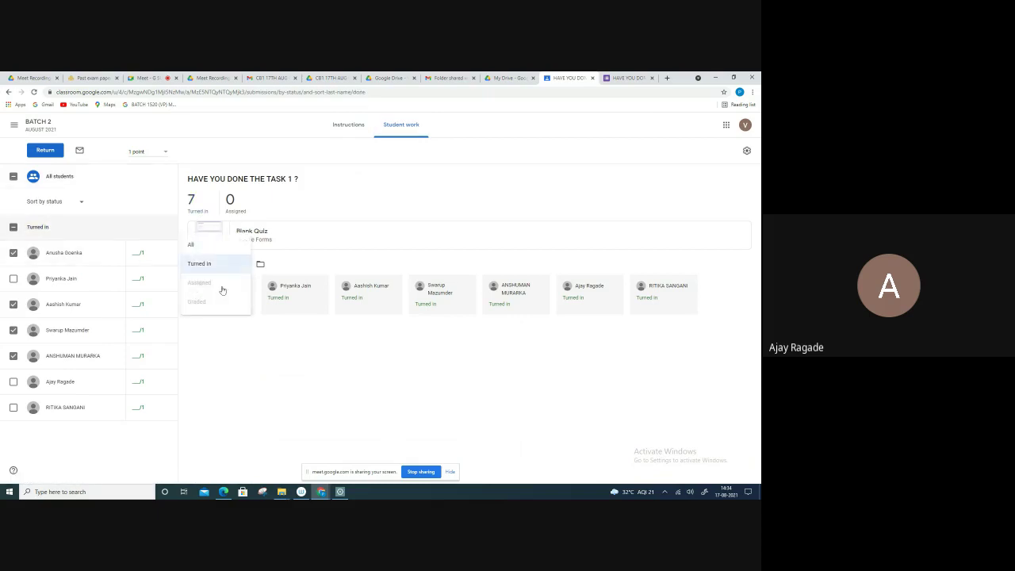
left_click(250, 359)
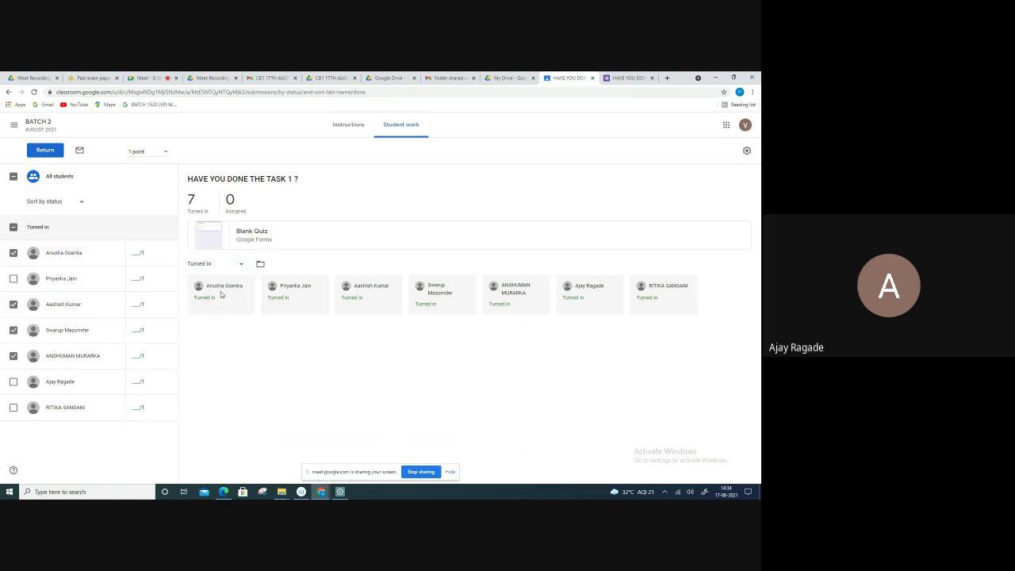
Try the submissions Drive folder, close the 404 page, and return to the BATCH 2 class.
left_click(259, 263)
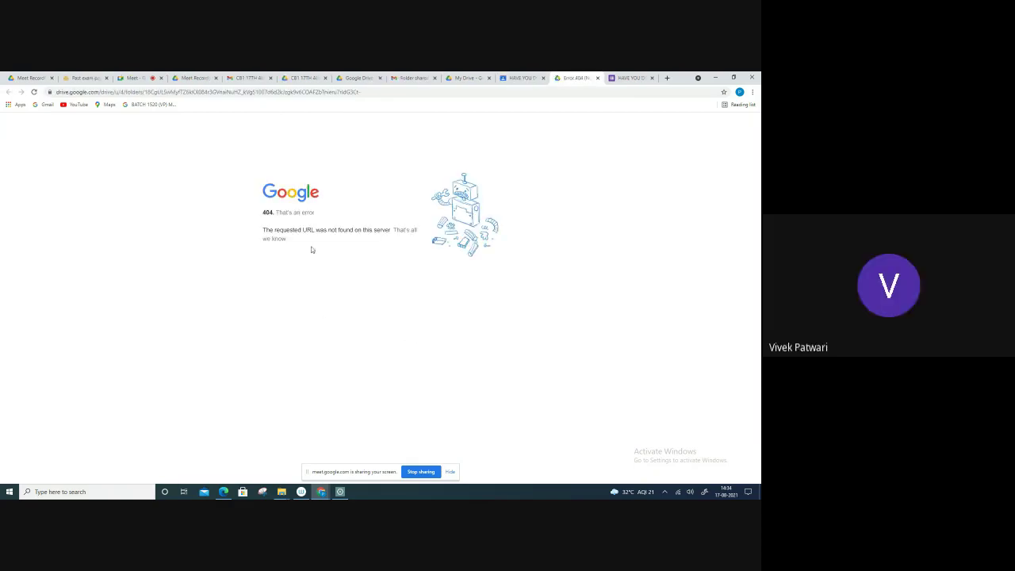
left_click(598, 77)
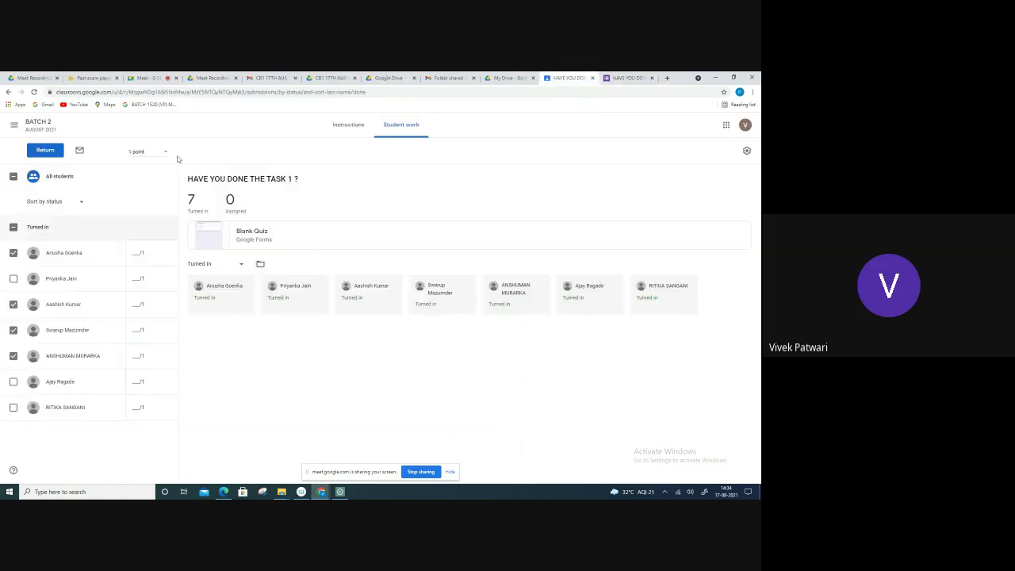
left_click(45, 129)
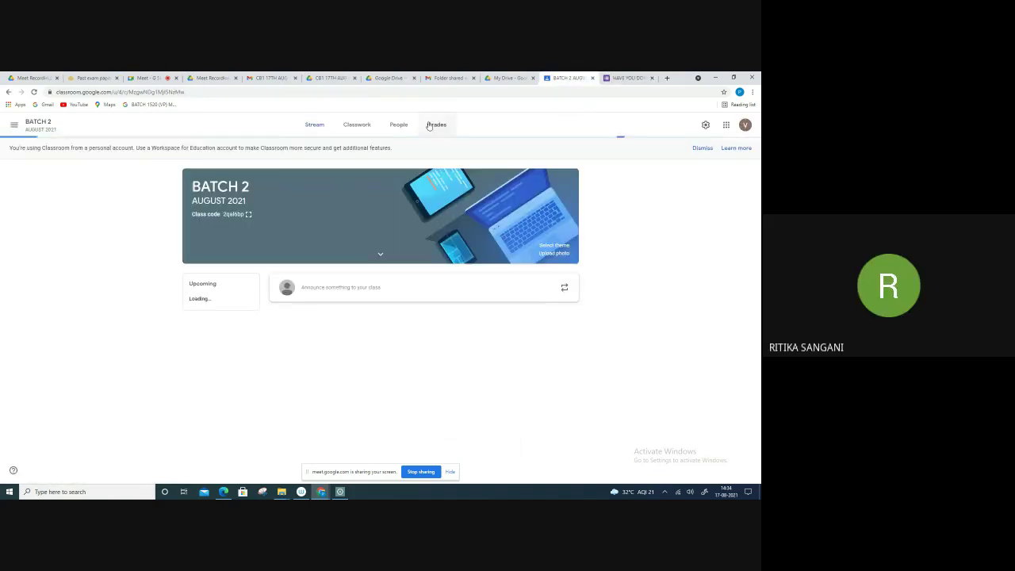
Open the class Grades and look through the class settings without changing them.
left_click(435, 124)
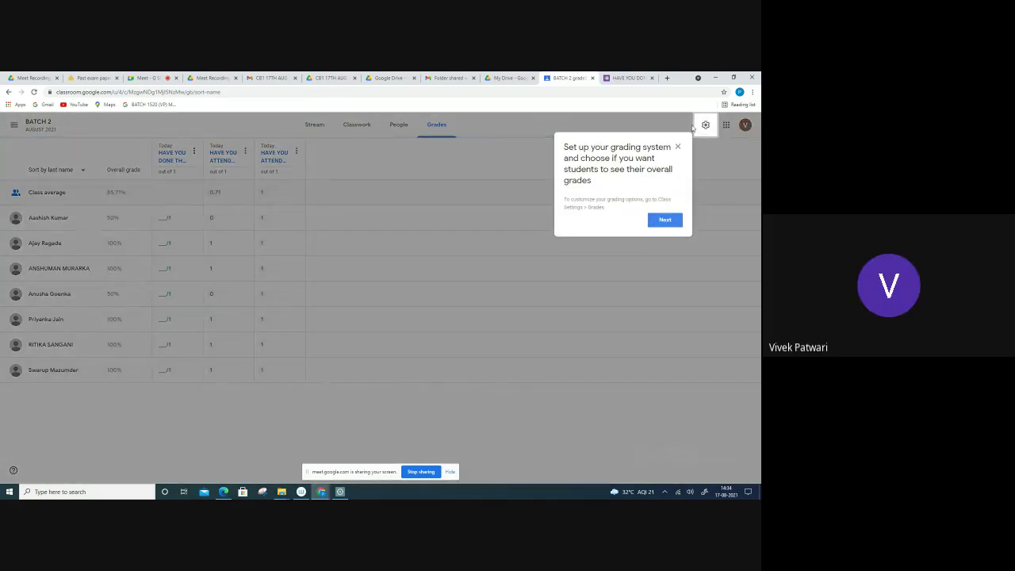
left_click(706, 125)
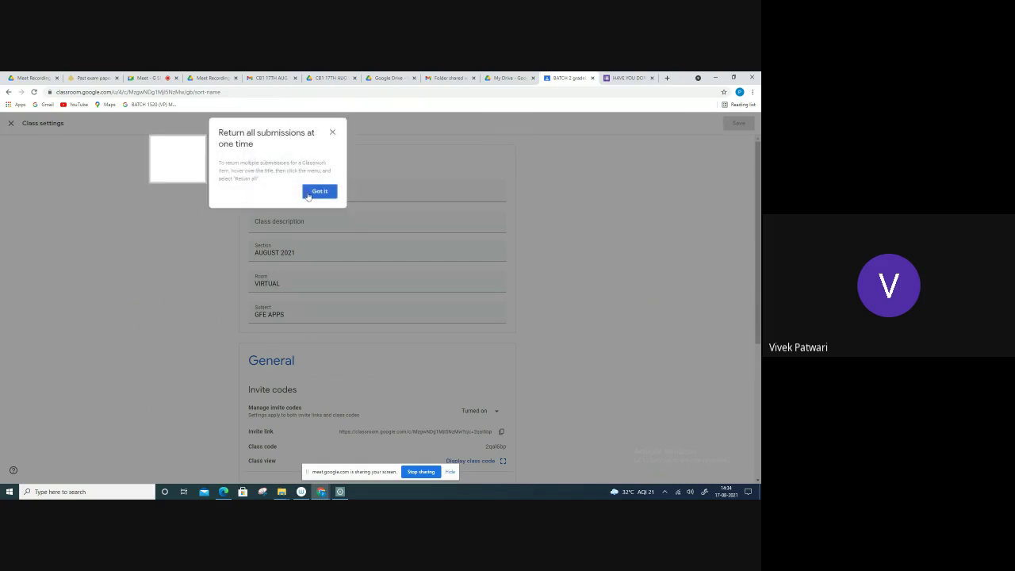
left_click(319, 192)
scroll(396, 331, "down", 3)
scroll(396, 330, "down", 1)
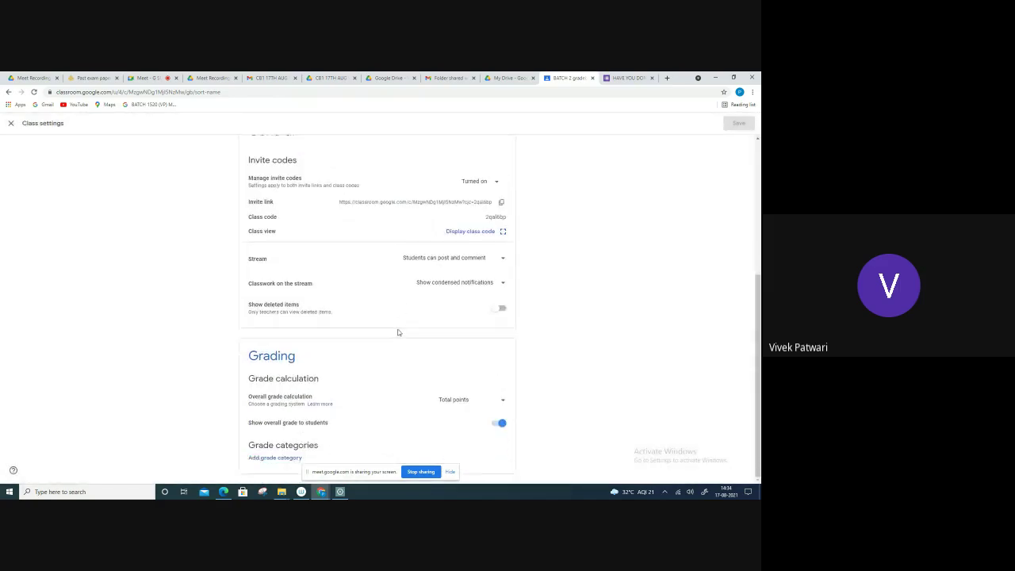
scroll(396, 331, "up", 4)
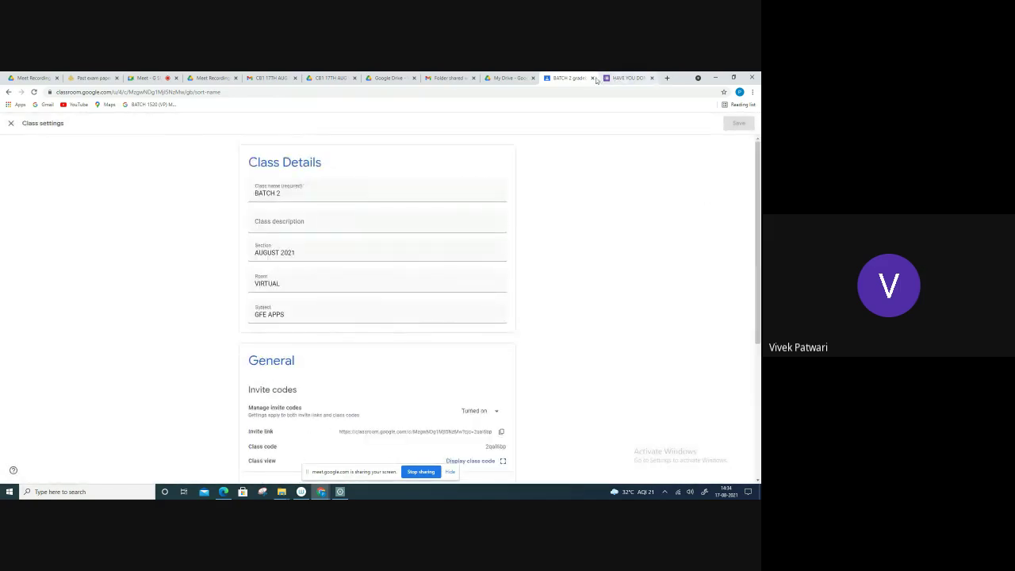
left_click(11, 126)
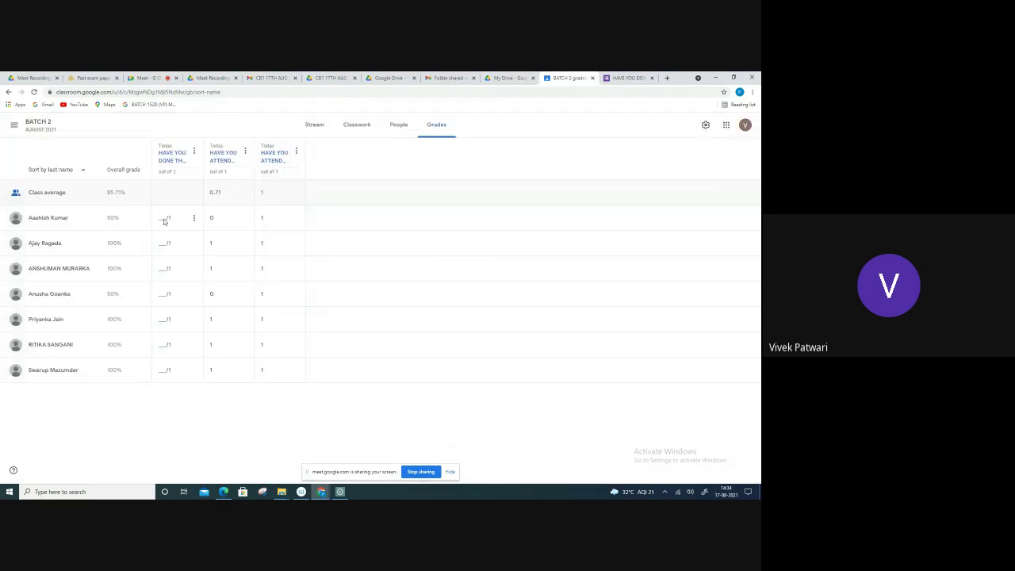
From the TASK 1 quiz grade column, cancel Return all and close the editor unchanged.
left_click(194, 151)
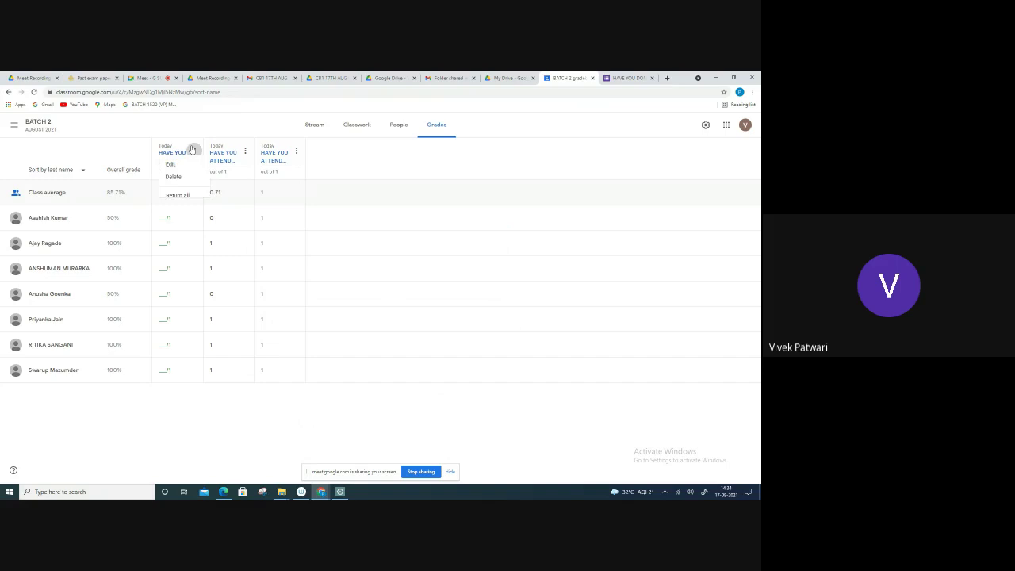
left_click(171, 199)
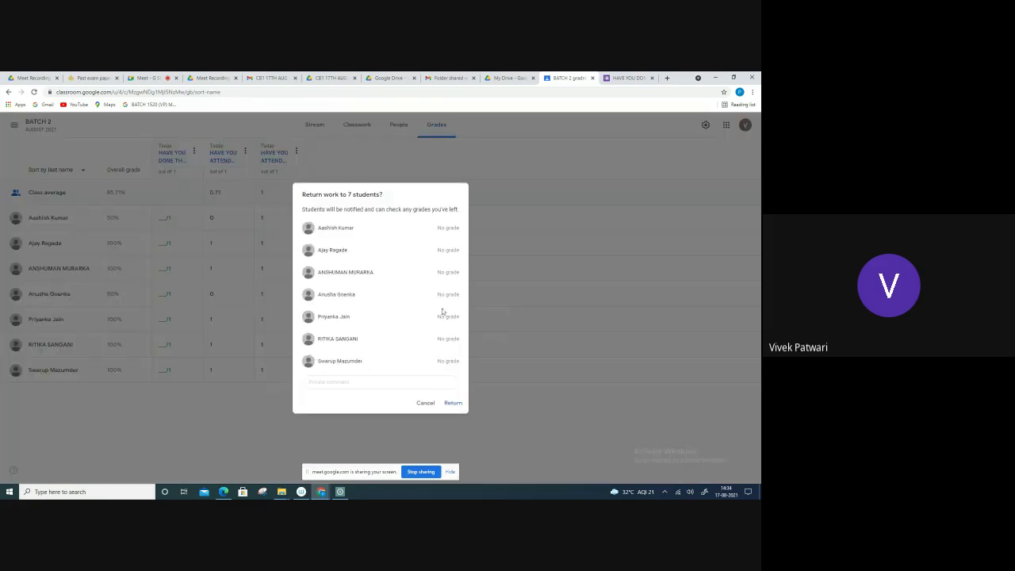
left_click(175, 416)
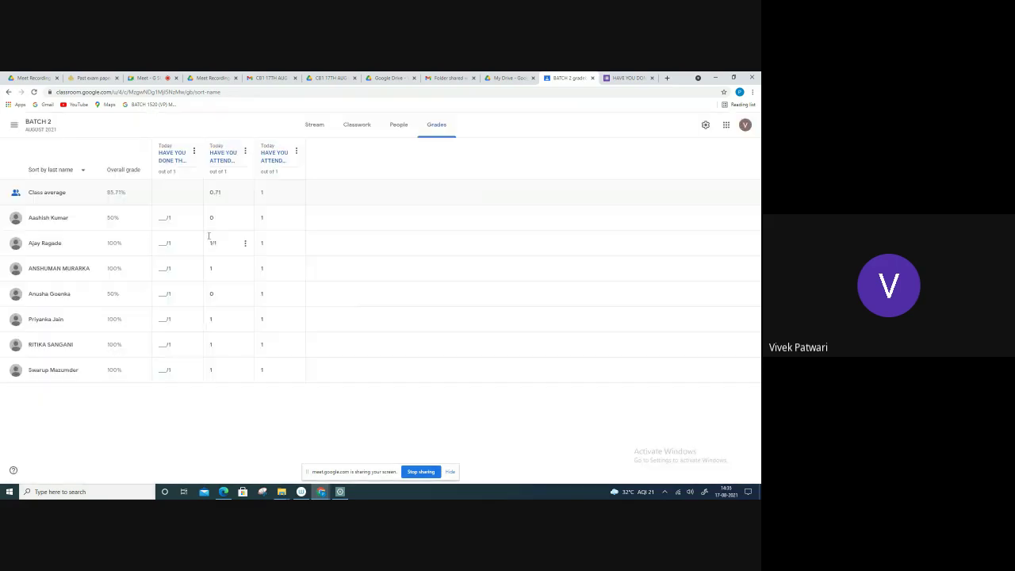
left_click(193, 152)
left_click(162, 168)
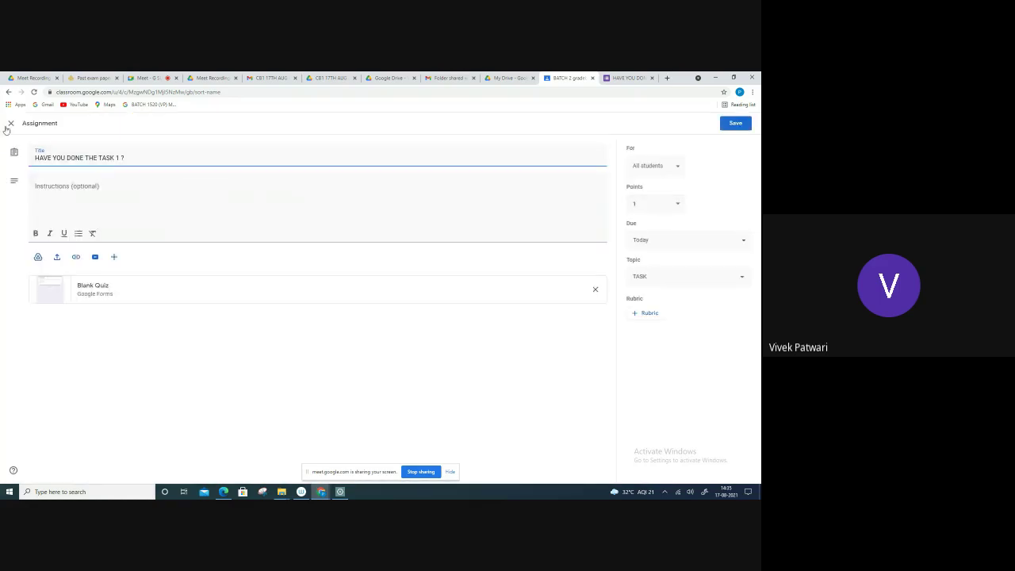
left_click(9, 124)
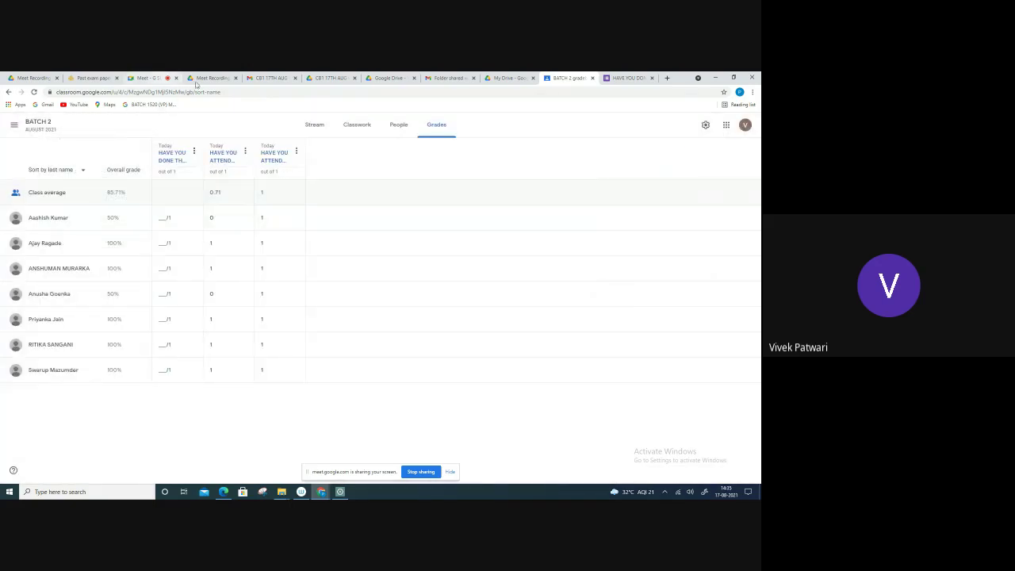
left_click(345, 128)
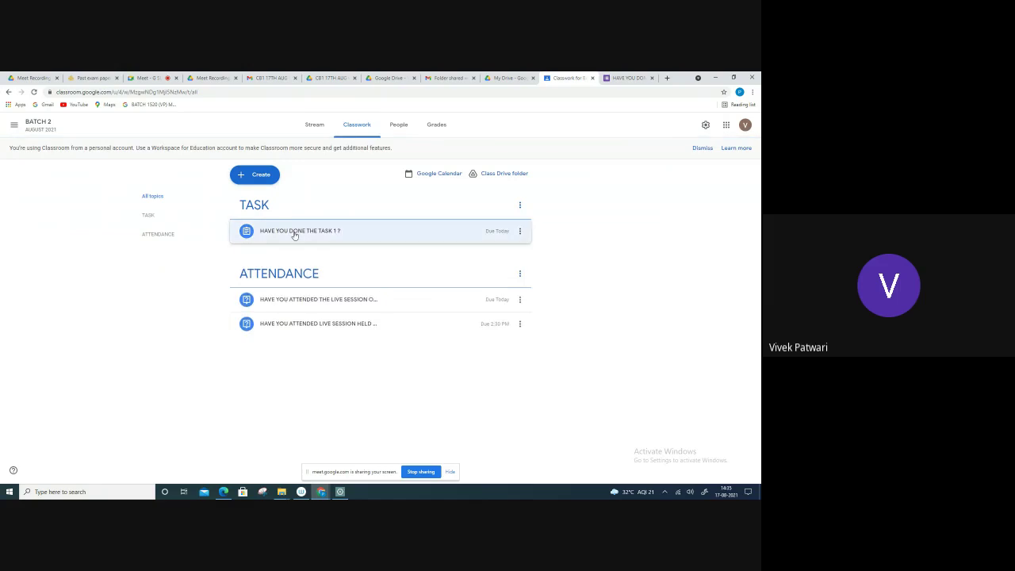
Browse the assignment's submissions and select all seven turned-in students.
left_click(293, 232)
left_click(276, 342)
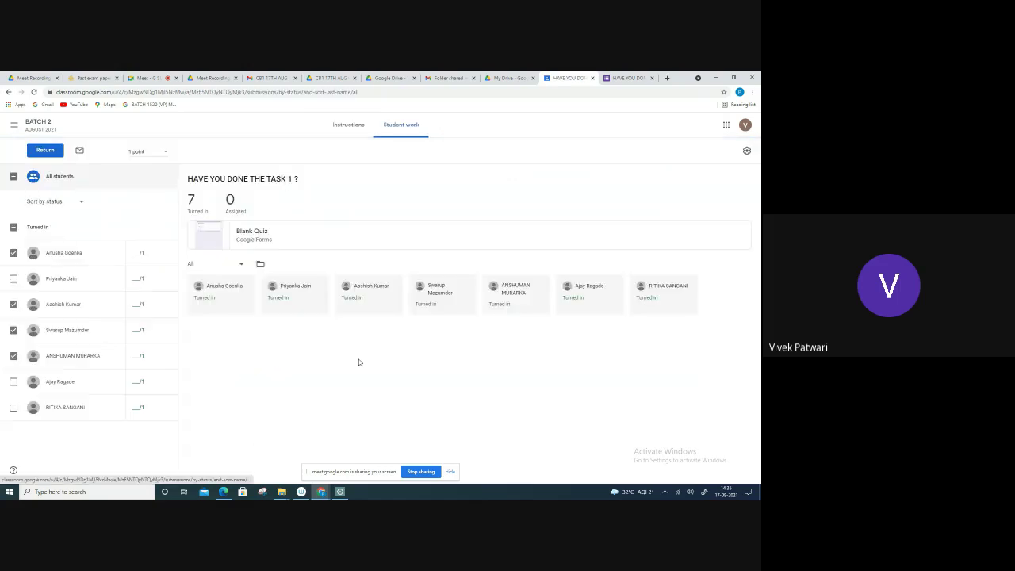
left_click(14, 279)
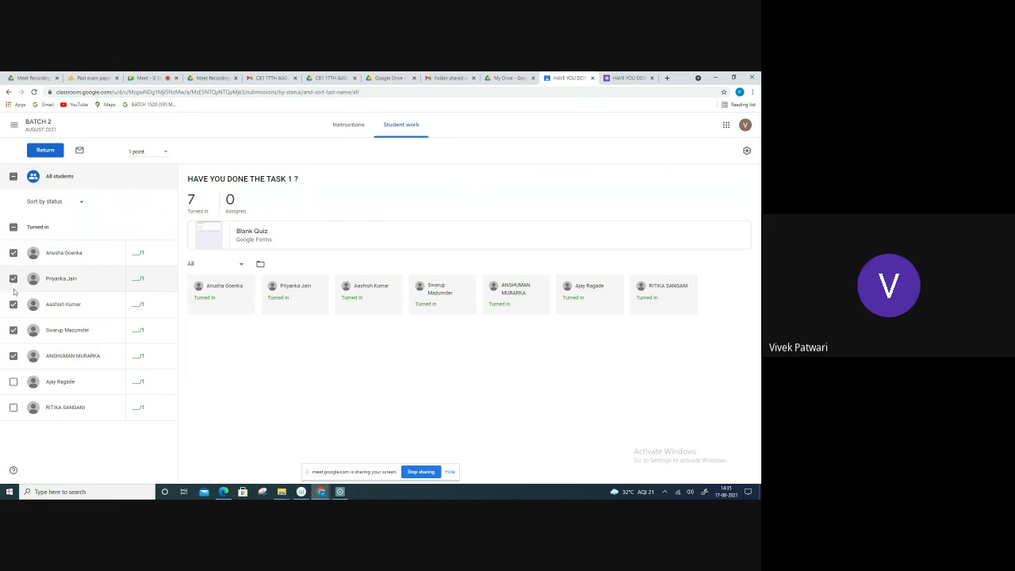
left_click(45, 228)
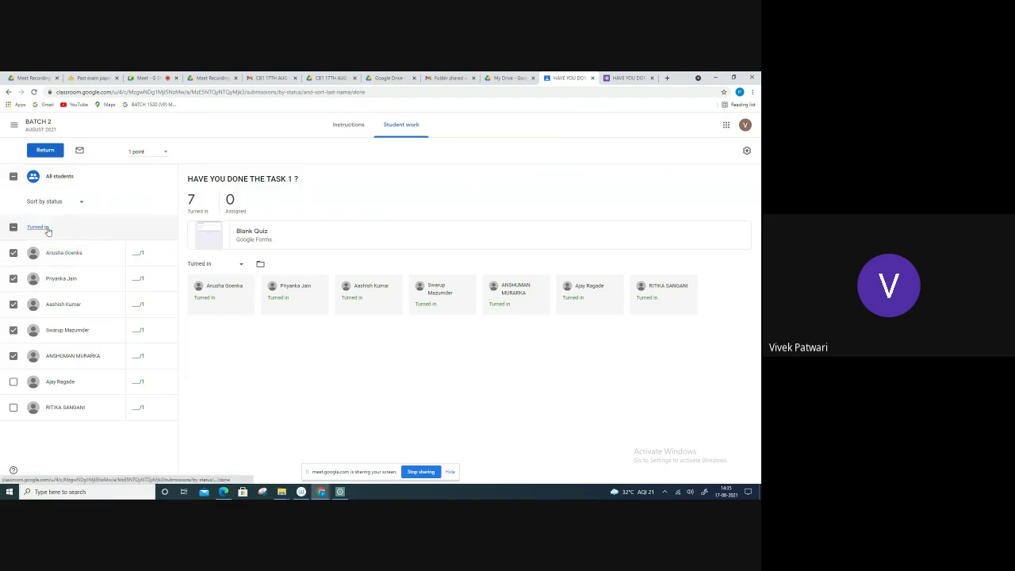
left_click(53, 259)
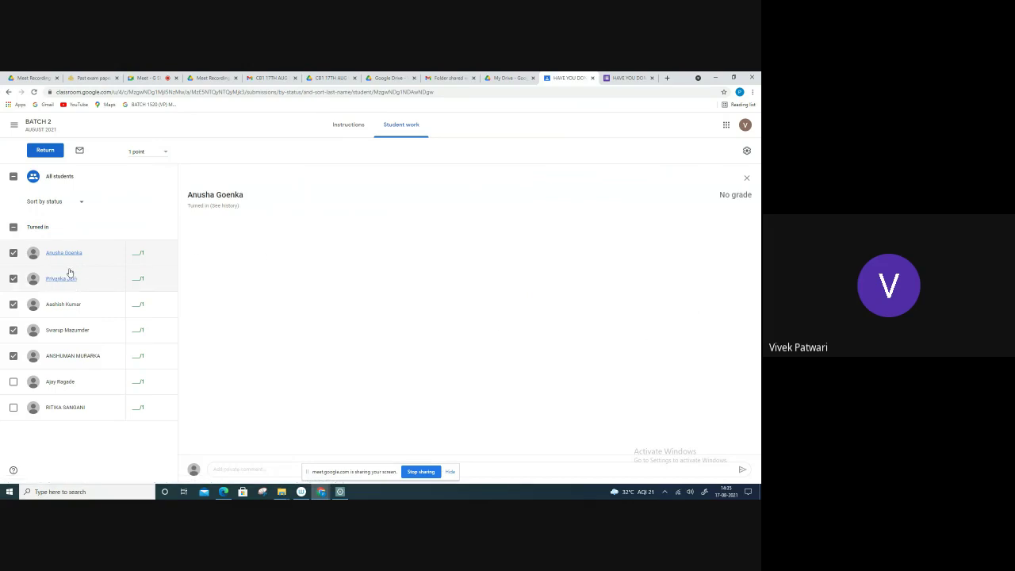
left_click(63, 278)
left_click(65, 305)
left_click(67, 203)
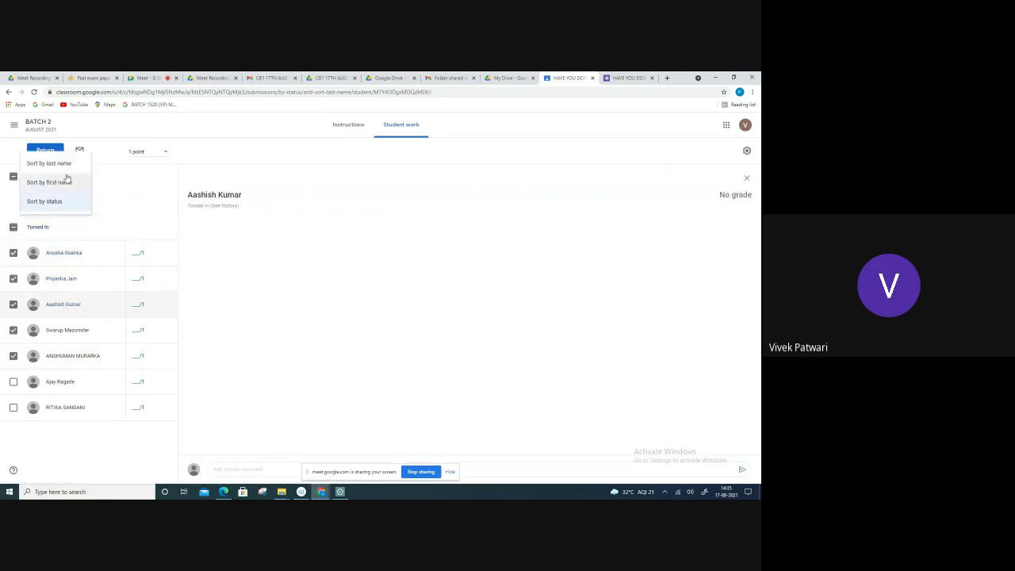
left_click(134, 229)
left_click(13, 228)
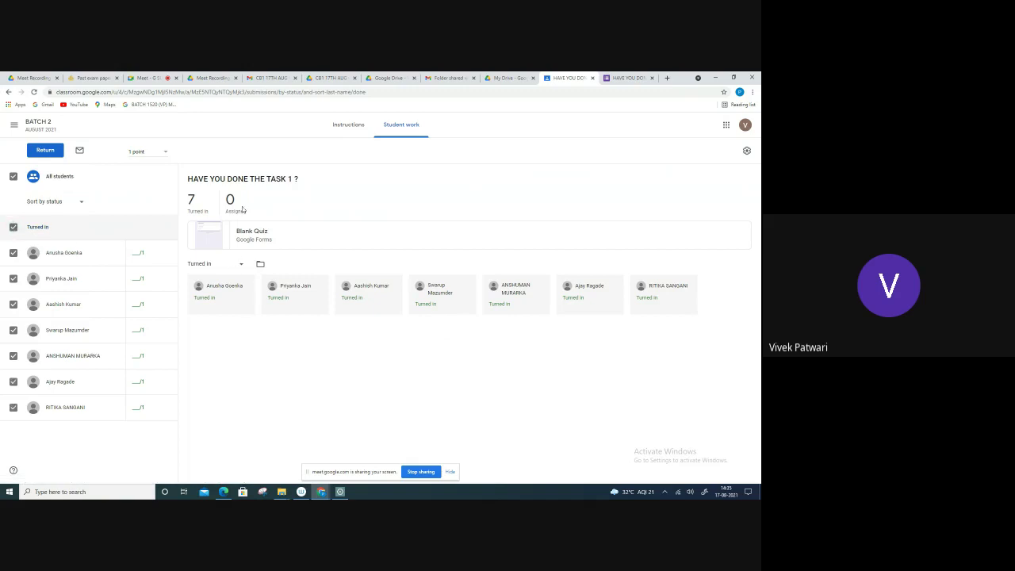
Open the Blank Quiz responses, view one student's 1 of 1 score, then stop screen sharing.
left_click(261, 238)
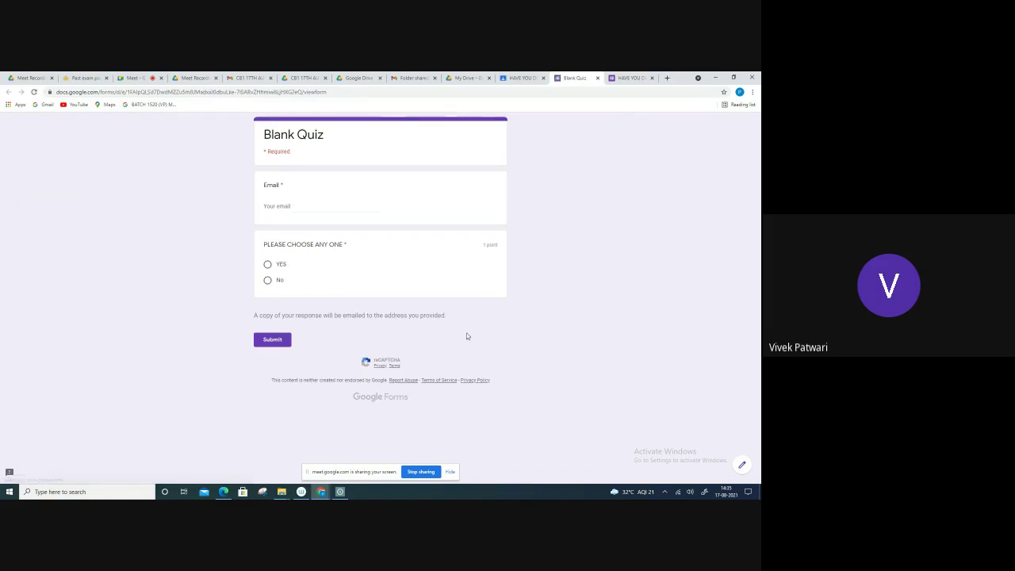
left_click(639, 79)
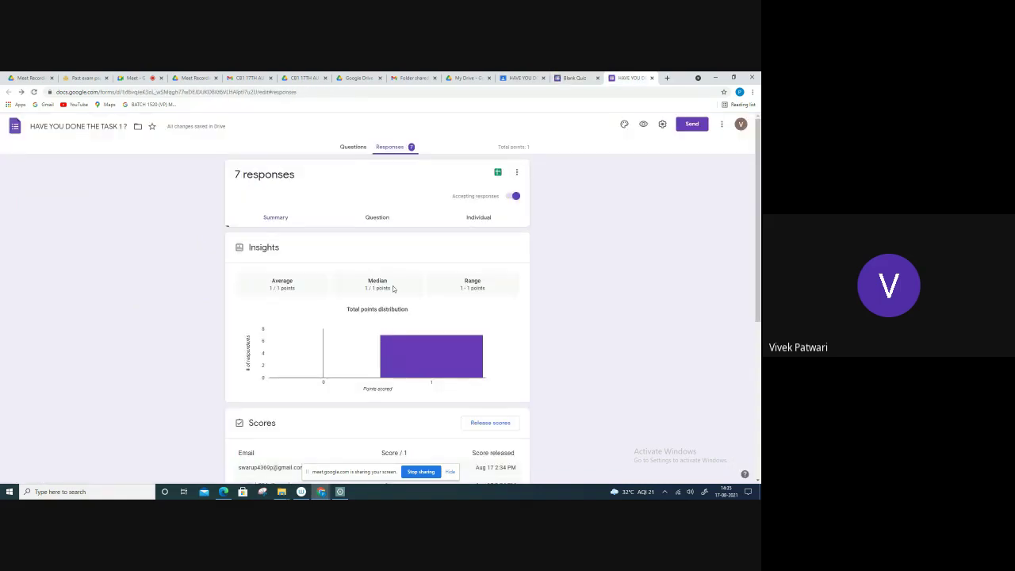
scroll(393, 289, "down", 3)
scroll(389, 289, "down", 1)
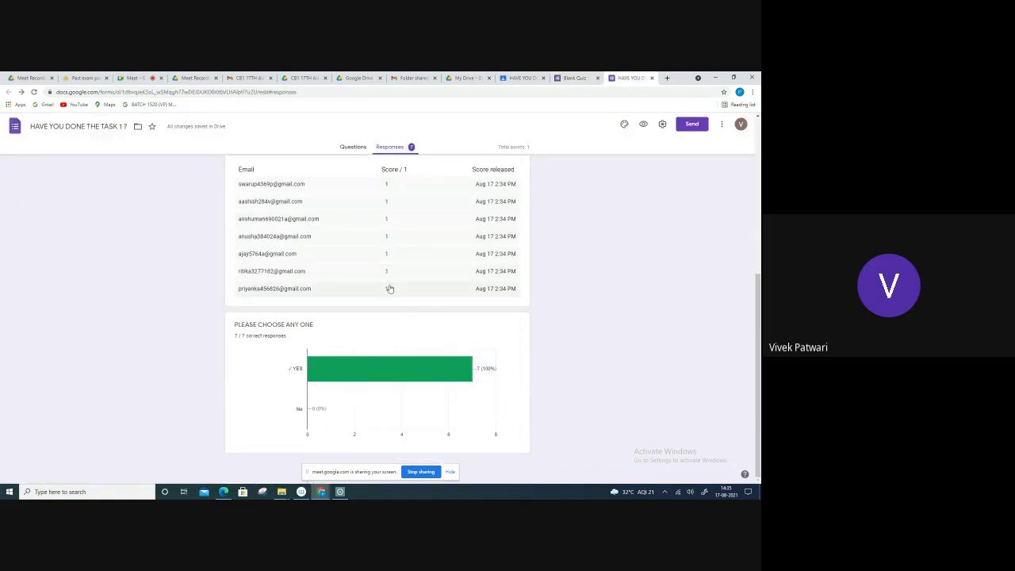
left_click(390, 289)
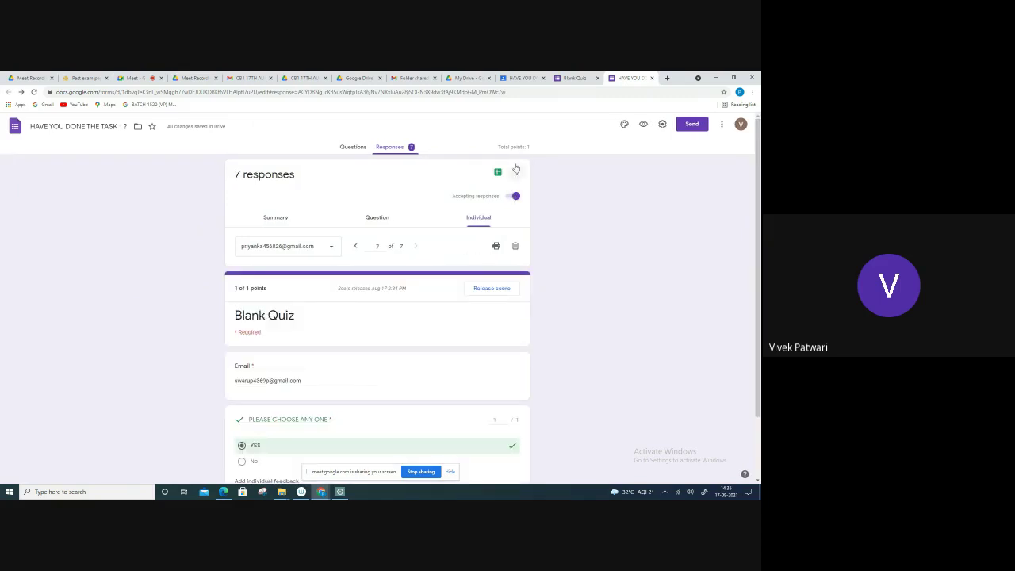
left_click(521, 77)
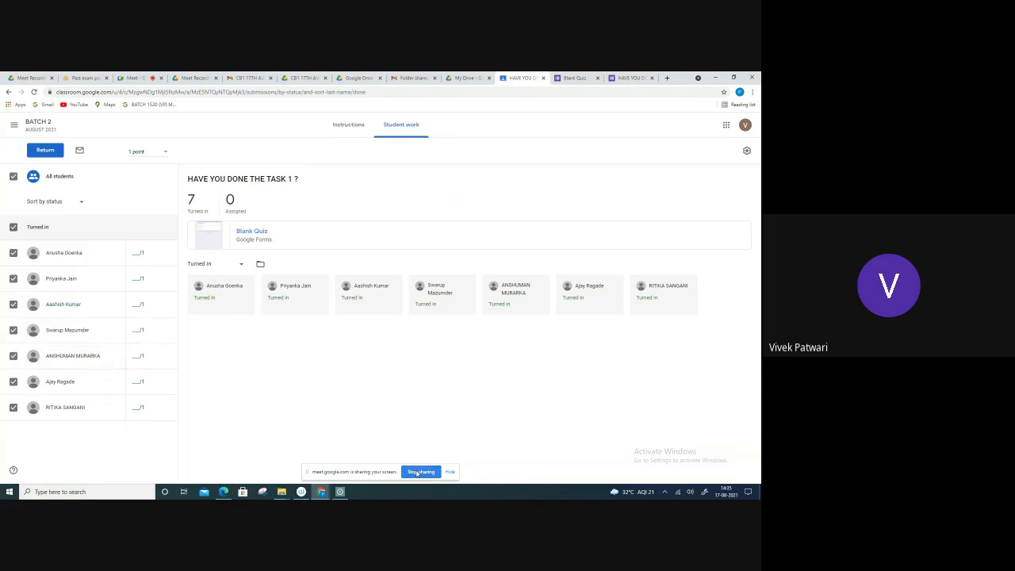
left_click(419, 472)
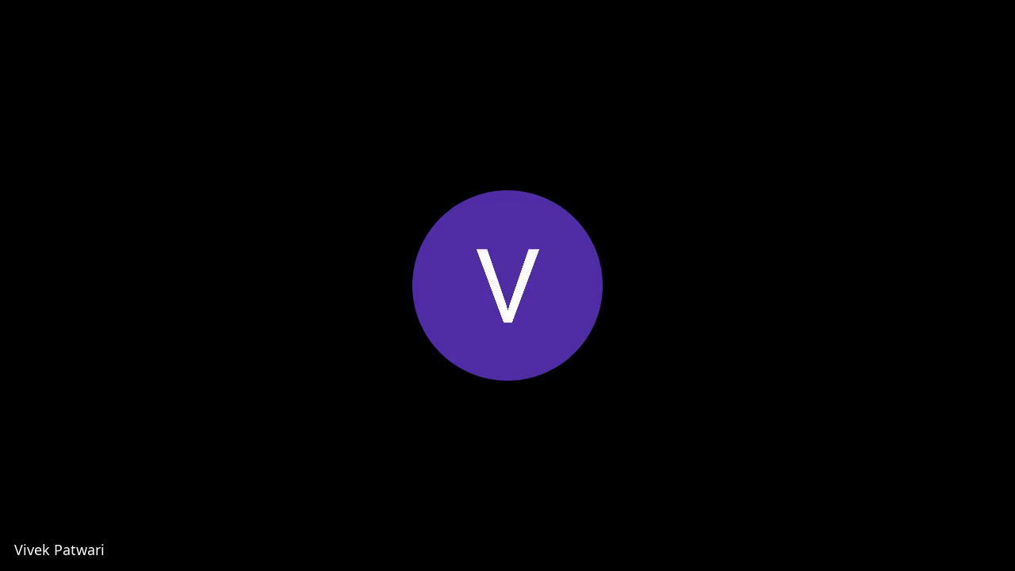